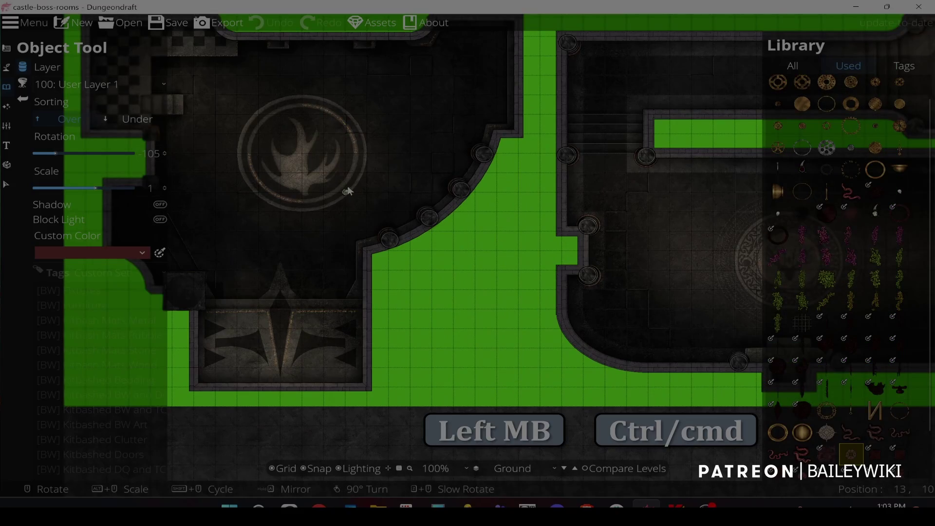
# - Examine the fire-emblem room closely, including its floor emblem, surrounding walls and the pillars along the curved wall
pyautogui.click(7, 48)
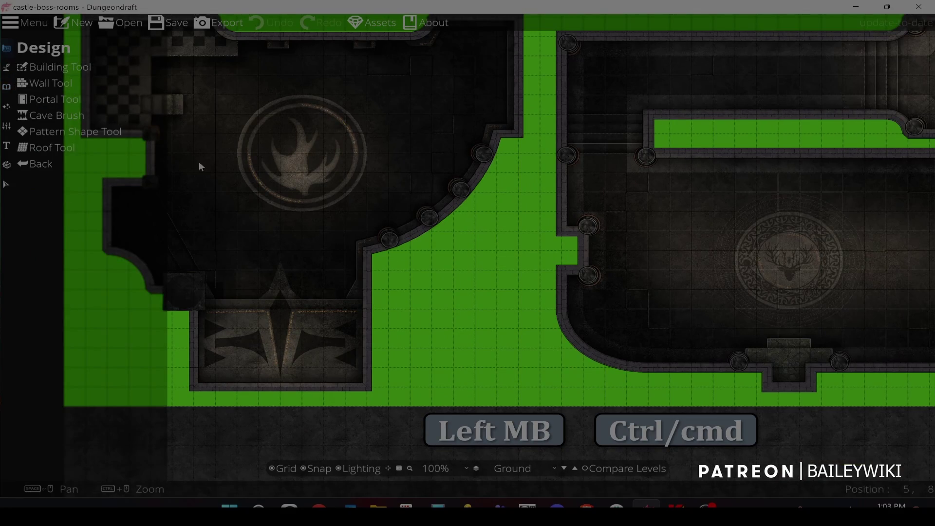
pyautogui.moveTo(354, 224); pyautogui.dragTo(486, 267)
pyautogui.scroll(2, 450, 251)
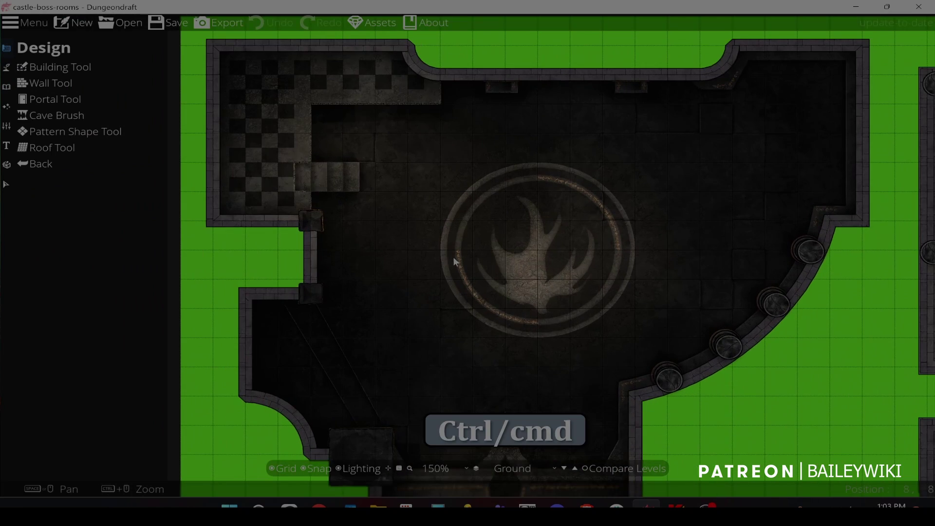
pyautogui.scroll(4, 467, 282)
pyautogui.moveTo(487, 304); pyautogui.dragTo(441, 176)
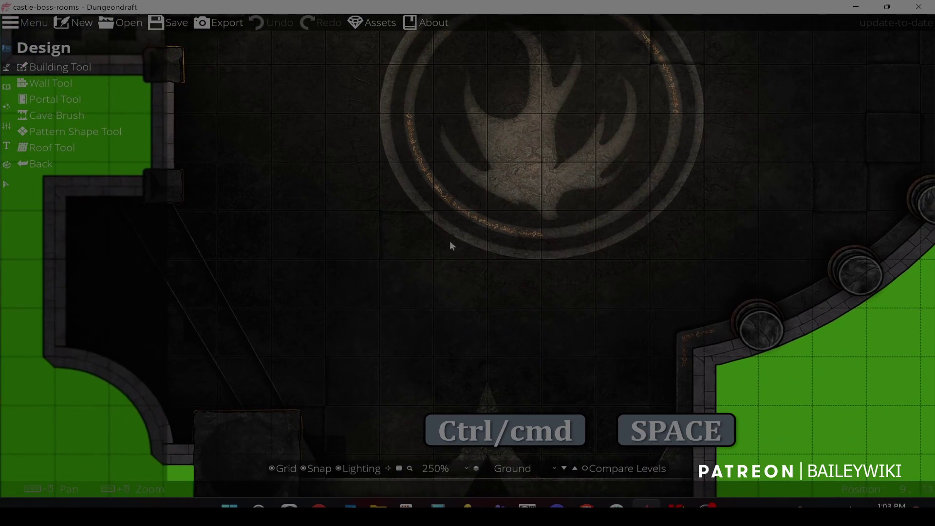
pyautogui.scroll(1, 449, 259)
pyautogui.scroll(2, 450, 259)
pyautogui.scroll(-2, 449, 259)
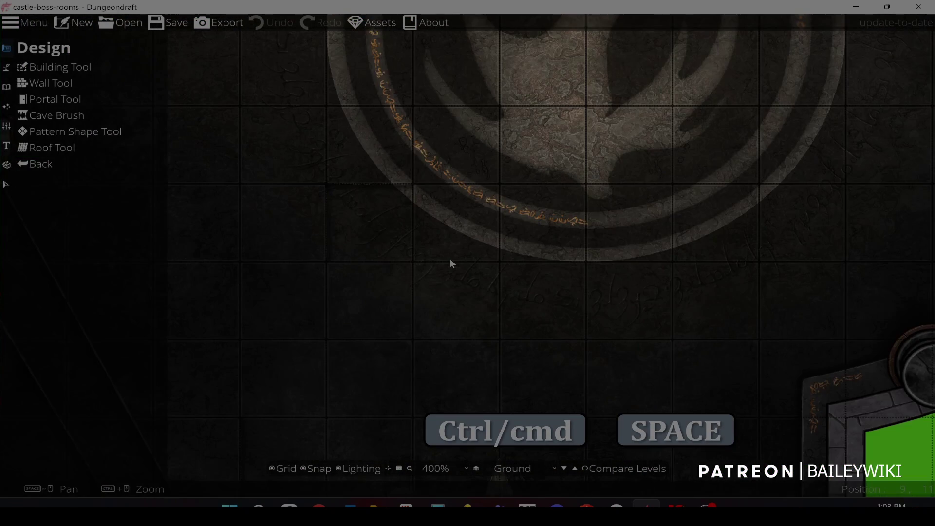
pyautogui.moveTo(364, 153); pyautogui.dragTo(393, 340)
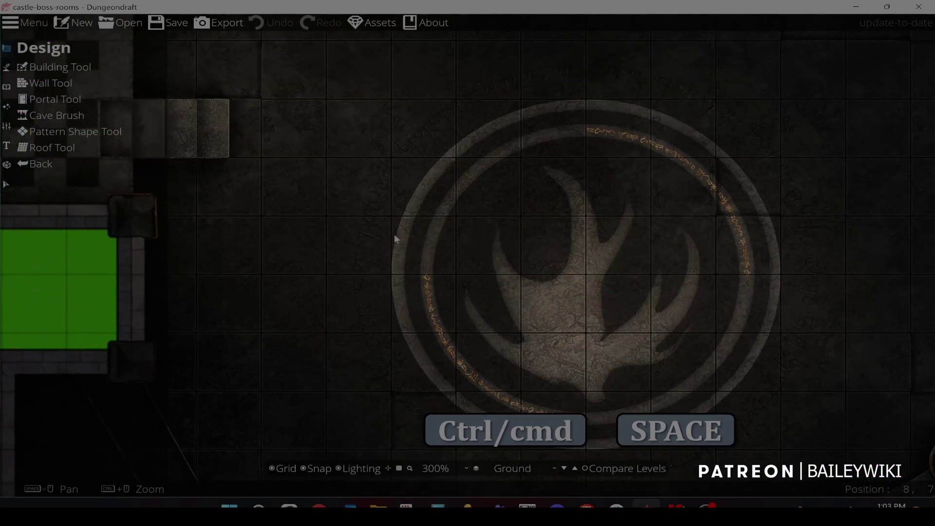
pyautogui.scroll(-1, 397, 225)
pyautogui.scroll(-2, 513, 334)
pyautogui.scroll(2, 452, 287)
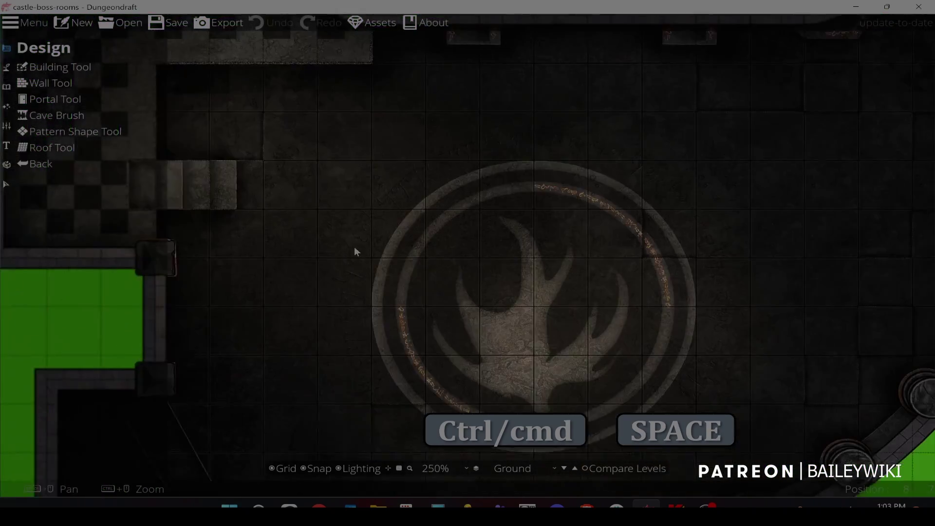
pyautogui.moveTo(680, 277); pyautogui.dragTo(637, 162)
pyautogui.moveTo(563, 247); pyautogui.dragTo(296, 208)
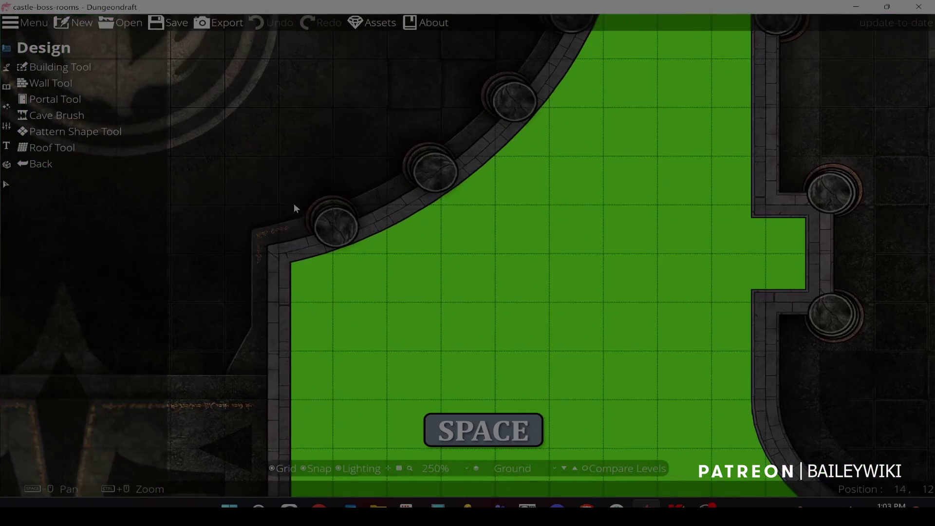
# - Examine the stag-emblem room's medallion, pillars and lower entrance, and hide the map grid
pyautogui.moveTo(783, 139); pyautogui.dragTo(510, 178)
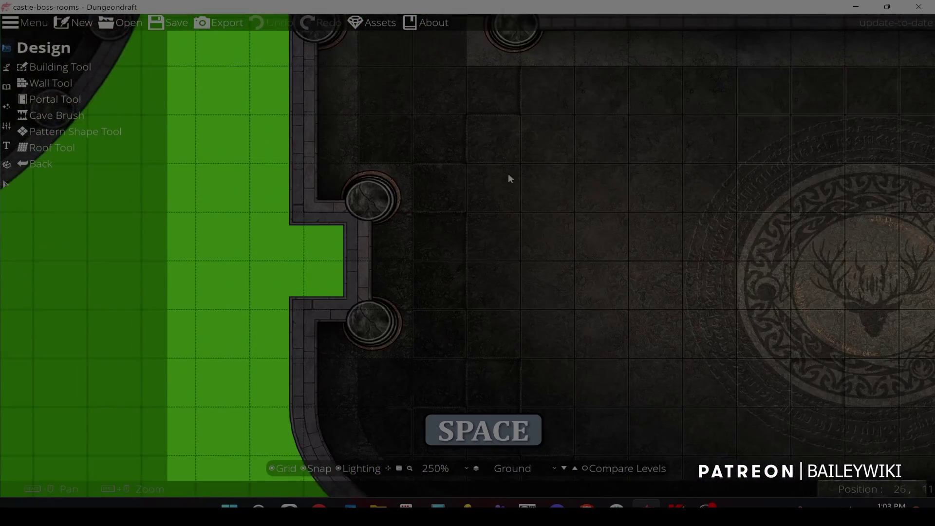
pyautogui.moveTo(773, 225); pyautogui.dragTo(464, 127)
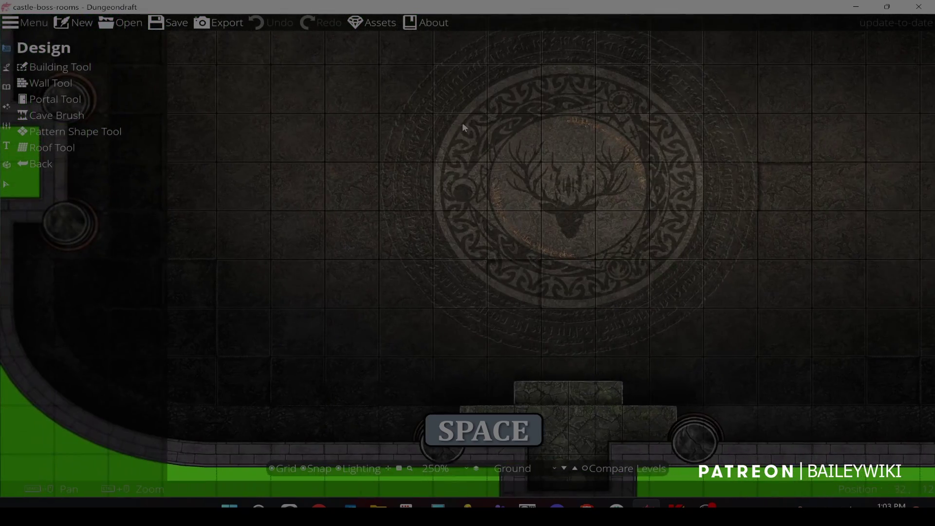
pyautogui.moveTo(844, 113); pyautogui.dragTo(679, 187)
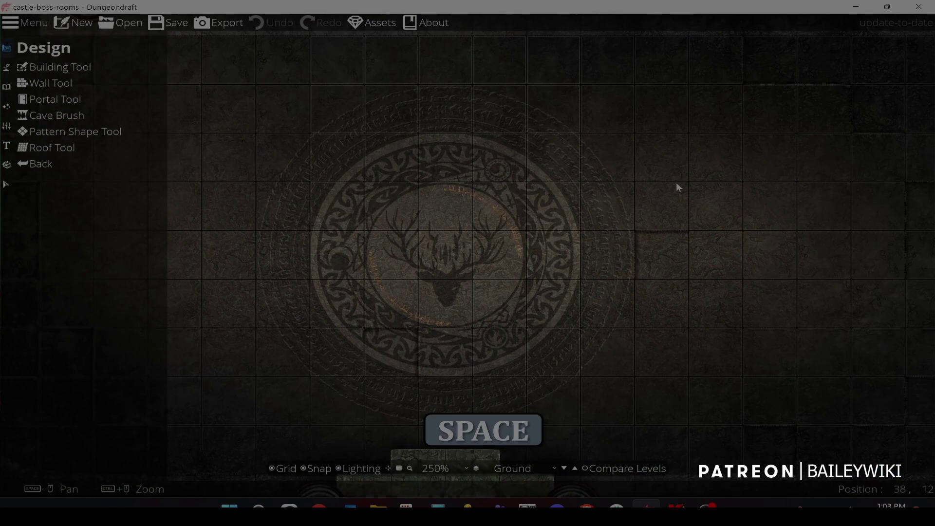
pyautogui.scroll(1, 675, 210)
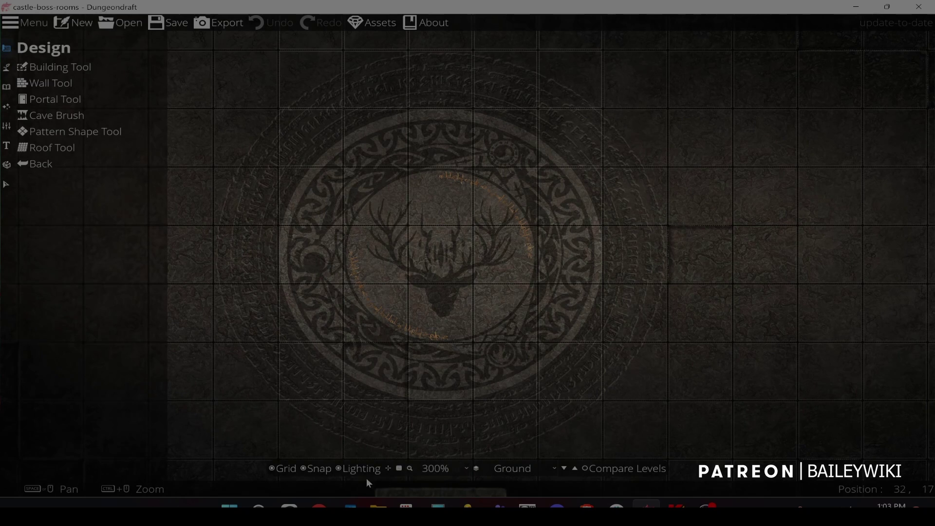
pyautogui.moveTo(312, 335); pyautogui.dragTo(530, 312)
pyautogui.scroll(-1, 523, 350)
pyautogui.moveTo(523, 350); pyautogui.dragTo(562, 342)
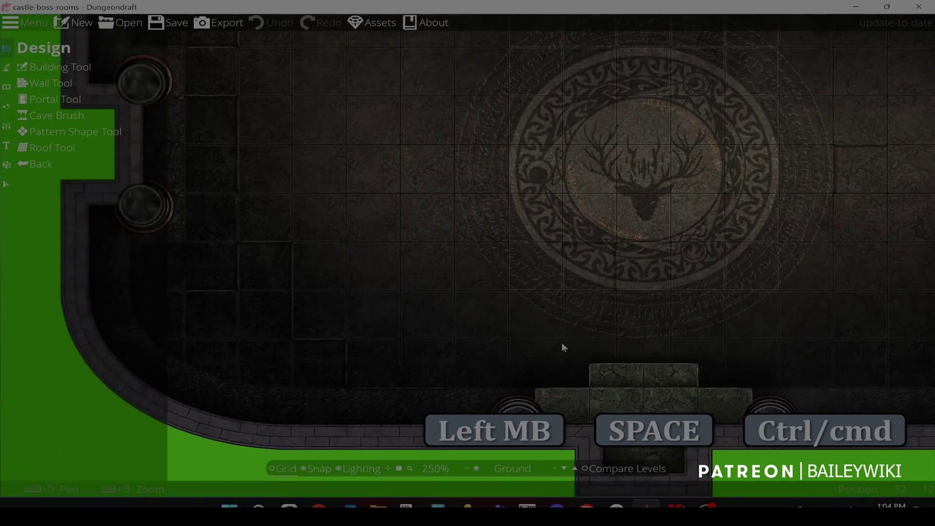
# - Examine the long stepped corridor and the pillared chamber with the polygonal floor inset, as well as the empty map area below the rooms
pyautogui.moveTo(480, 122); pyautogui.dragTo(456, 421)
pyautogui.moveTo(496, 259); pyautogui.dragTo(437, 395)
pyautogui.moveTo(783, 326); pyautogui.dragTo(501, 331)
pyautogui.scroll(-2, 504, 329)
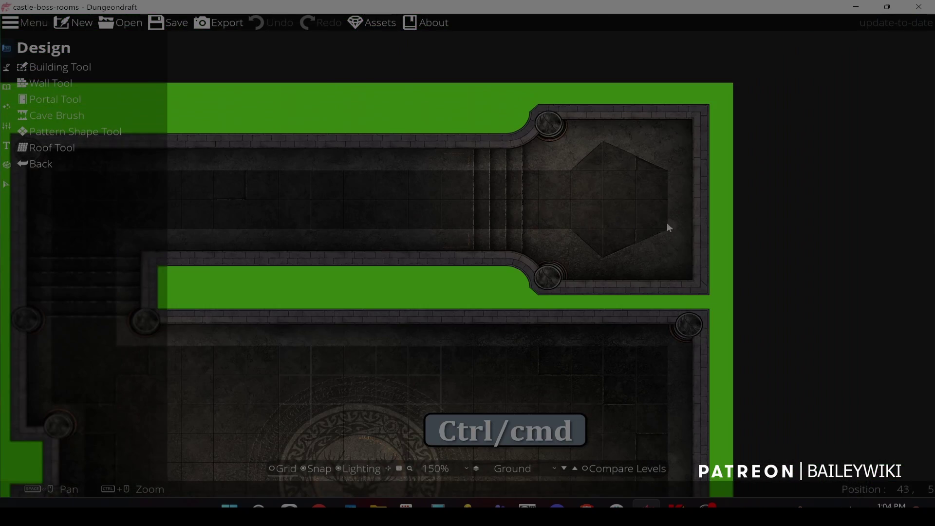
pyautogui.scroll(2, 669, 222)
pyautogui.scroll(1, 651, 218)
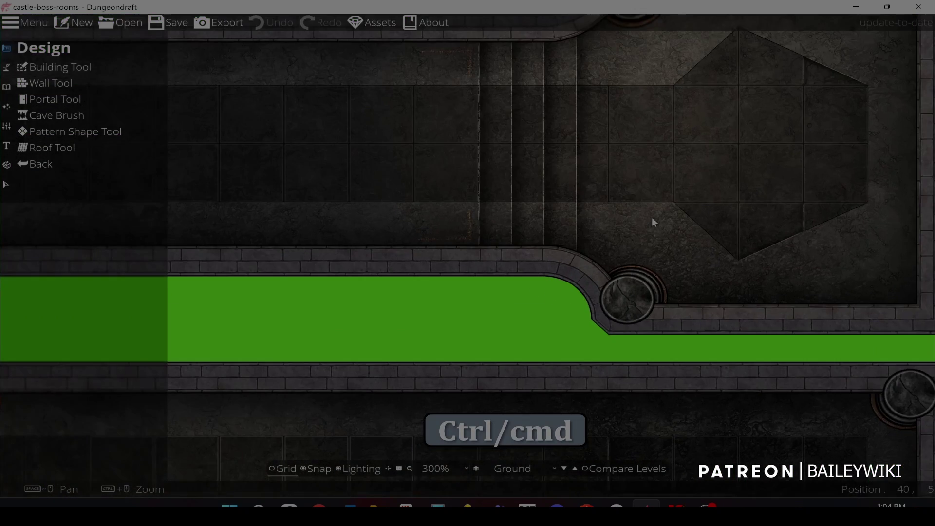
pyautogui.moveTo(652, 217); pyautogui.dragTo(551, 270)
pyautogui.scroll(-2, 551, 270)
pyautogui.scroll(-1, 552, 270)
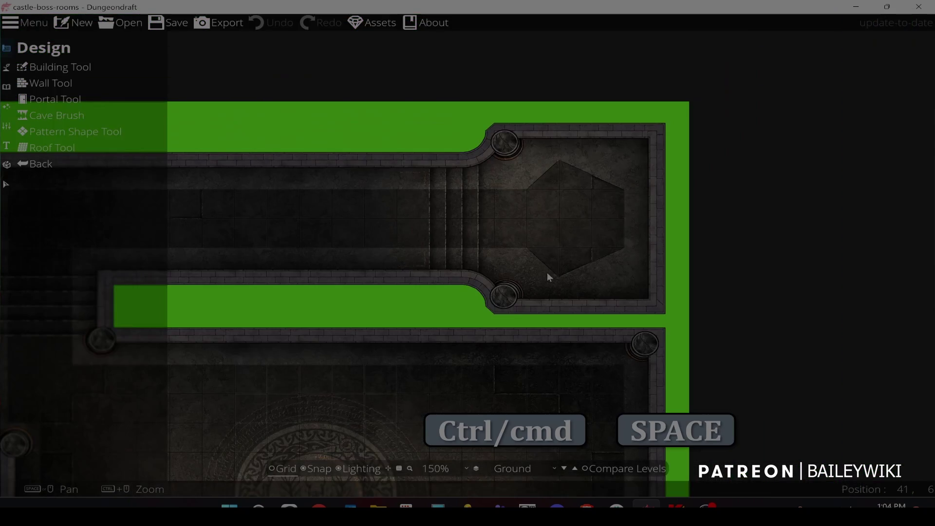
pyautogui.moveTo(434, 330); pyautogui.dragTo(809, 92)
pyautogui.scroll(-1, 576, 275)
pyautogui.moveTo(576, 275); pyautogui.dragTo(776, 141)
pyautogui.scroll(-2, 691, 235)
pyautogui.moveTo(677, 259); pyautogui.dragTo(826, 92)
pyautogui.scroll(2, 659, 146)
pyautogui.moveTo(638, 149); pyautogui.dragTo(341, 304)
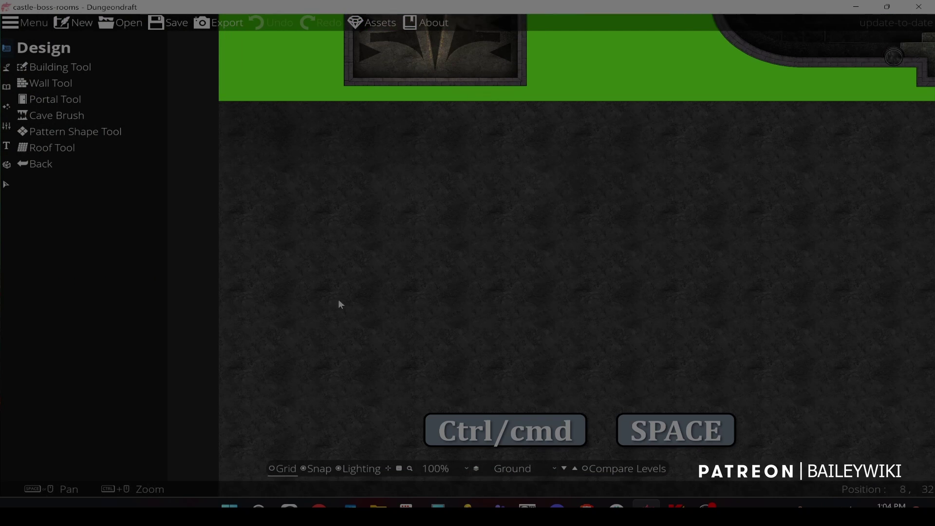
# - Review which custom asset packs are enabled for the map, from the Baileywiki packs through the TC packs
pyautogui.click(6, 184)
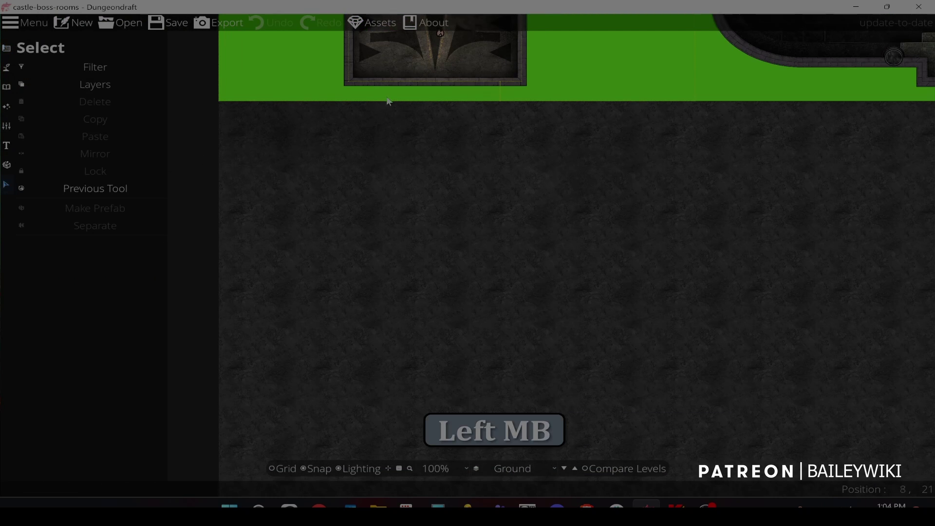
pyautogui.click(373, 22)
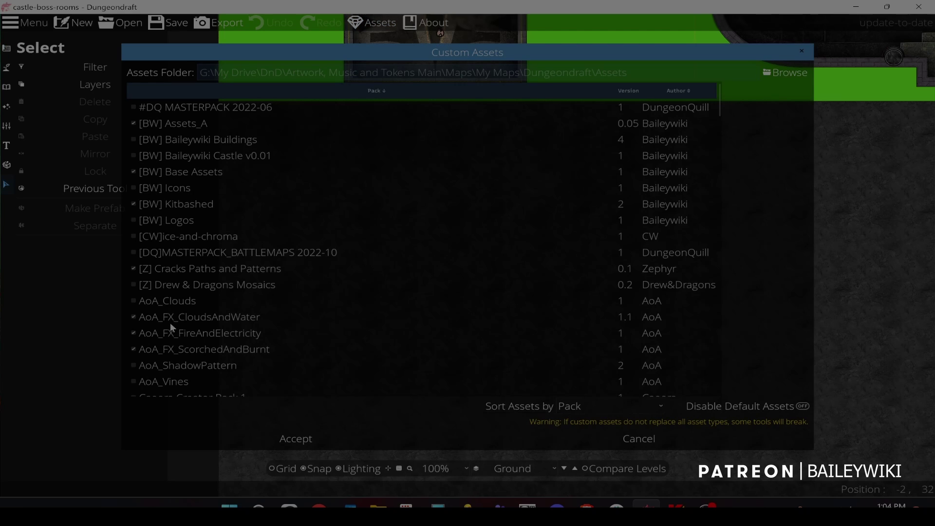
pyautogui.scroll(-8, 170, 323)
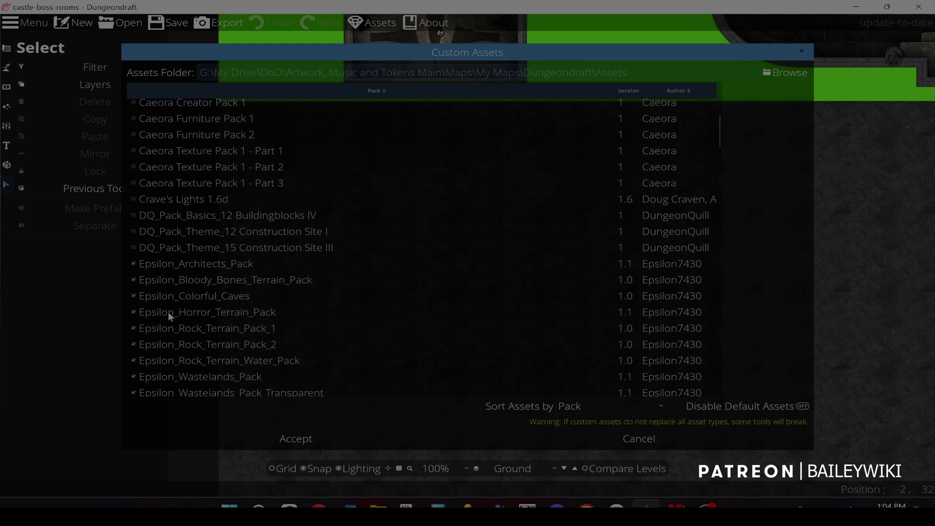
pyautogui.scroll(-2, 164, 289)
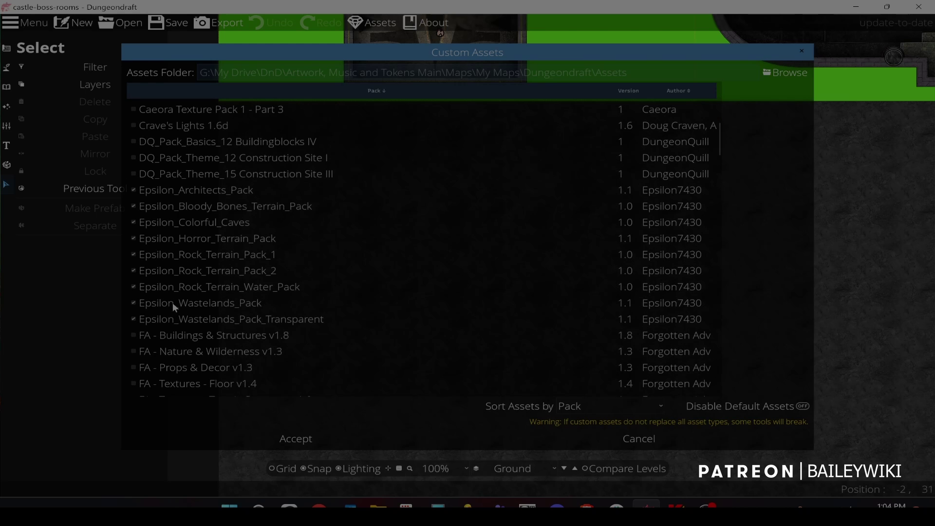
pyautogui.scroll(-8, 173, 314)
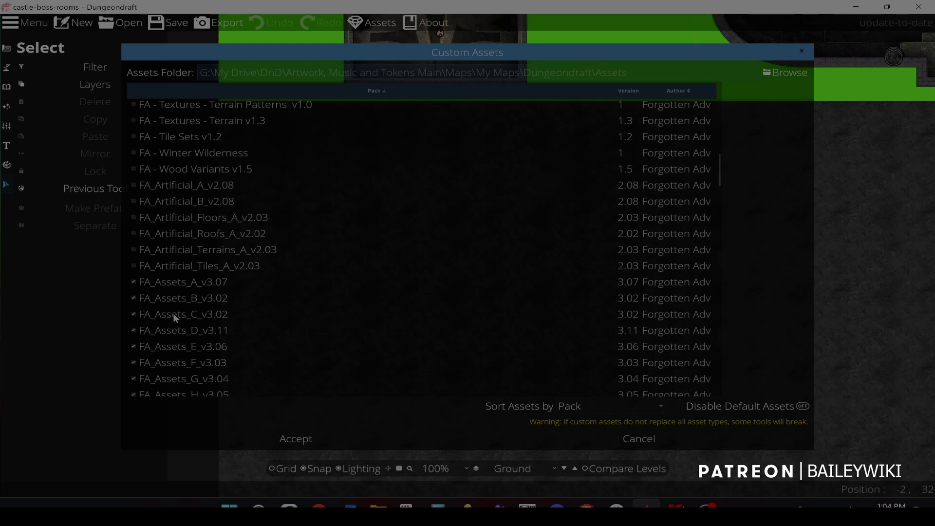
pyautogui.scroll(-2, 173, 313)
pyautogui.scroll(-5, 179, 293)
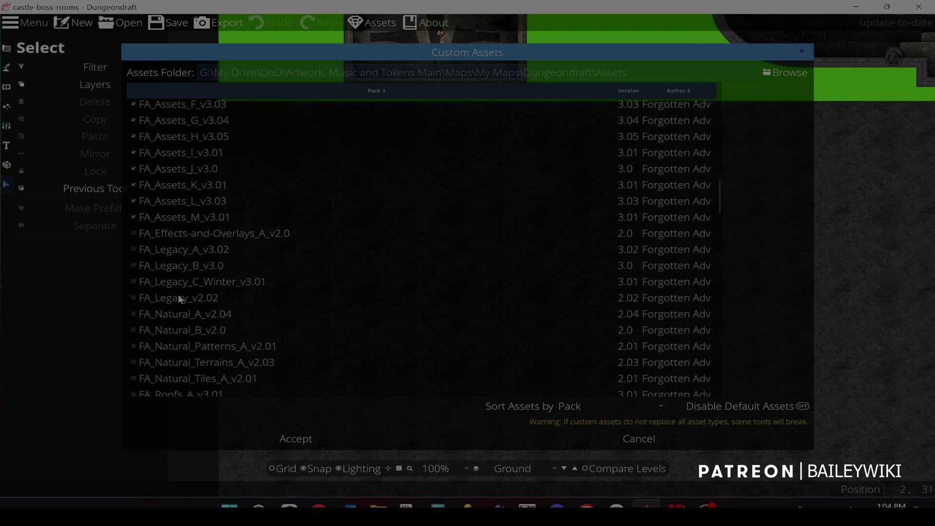
pyautogui.scroll(-10, 177, 294)
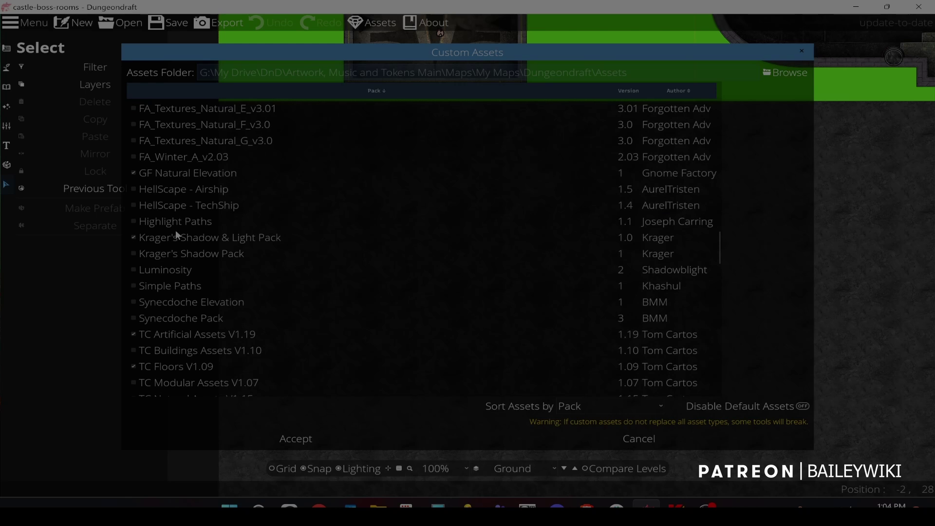
pyautogui.scroll(-2, 171, 325)
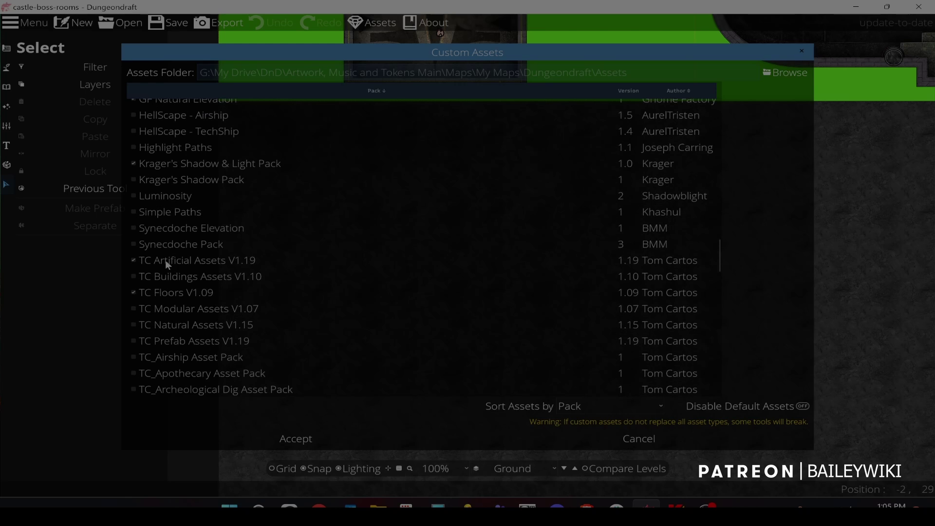
pyautogui.scroll(-4, 176, 302)
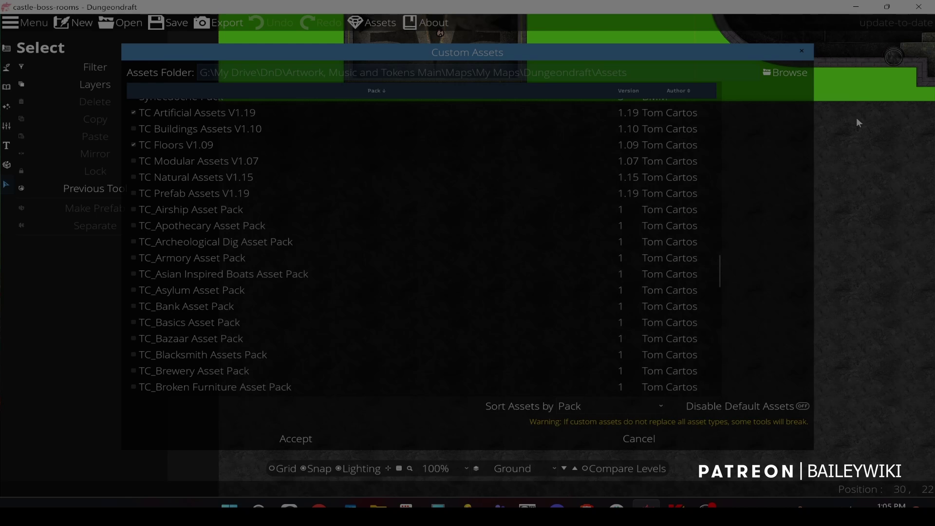
pyautogui.click(800, 52)
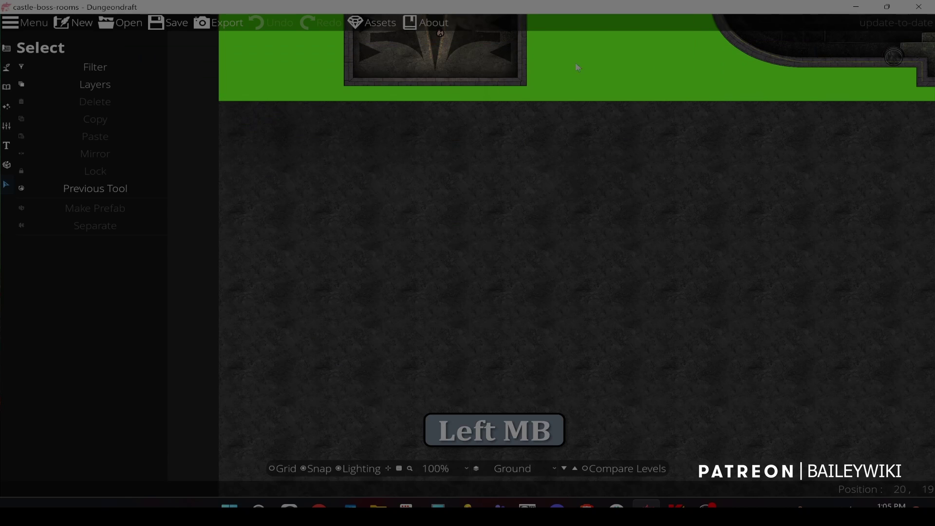
# - Delete the User Layer 4 object lying over the fire-emblem room's bottom wall, and copy that wall's colour value
pyautogui.click(360, 83)
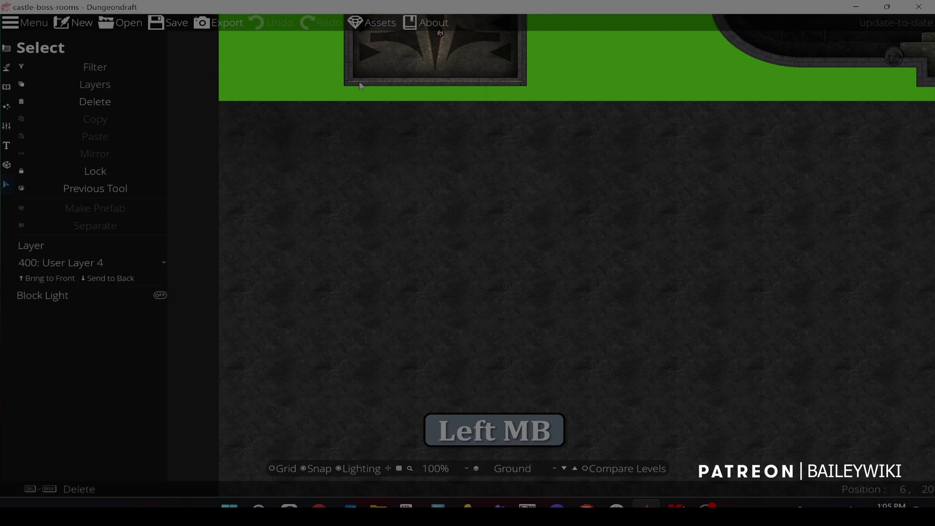
pyautogui.press('Delete')
pyautogui.moveTo(318, 61); pyautogui.dragTo(326, 181)
pyautogui.scroll(2, 469, 254)
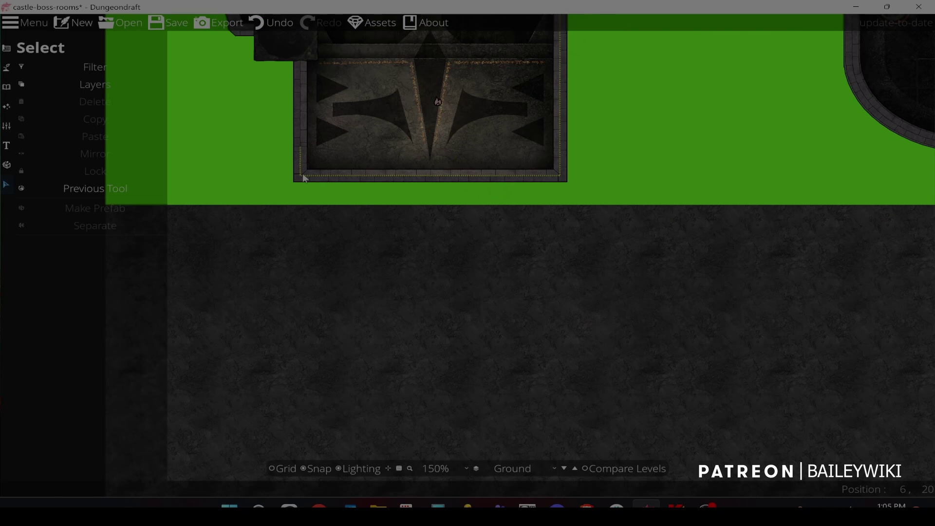
pyautogui.click(305, 177)
pyautogui.click(121, 461)
pyautogui.hotkey('ctrl', 'c')
pyautogui.click(84, 443)
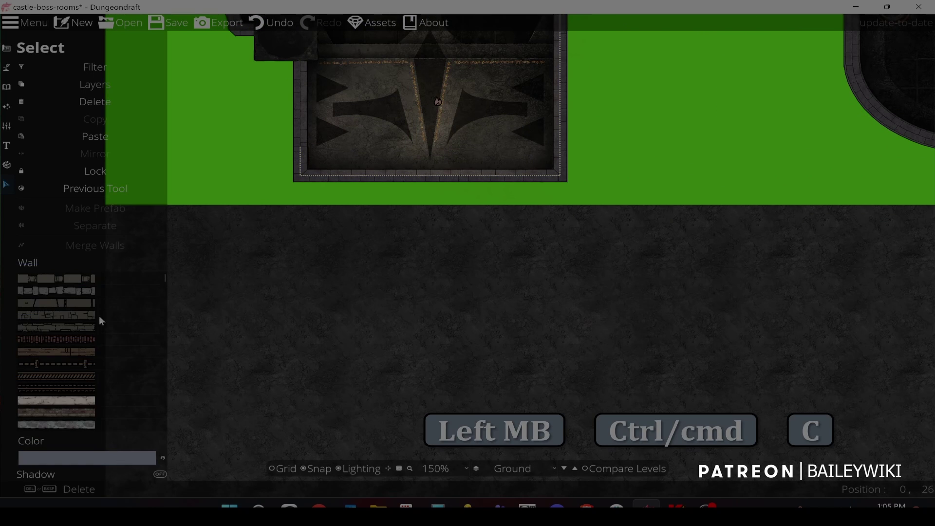
# - Set up the Wall Tool with the stone-block wall style, the copied wall colour and bevelled corners turned off
pyautogui.click(7, 49)
pyautogui.click(33, 83)
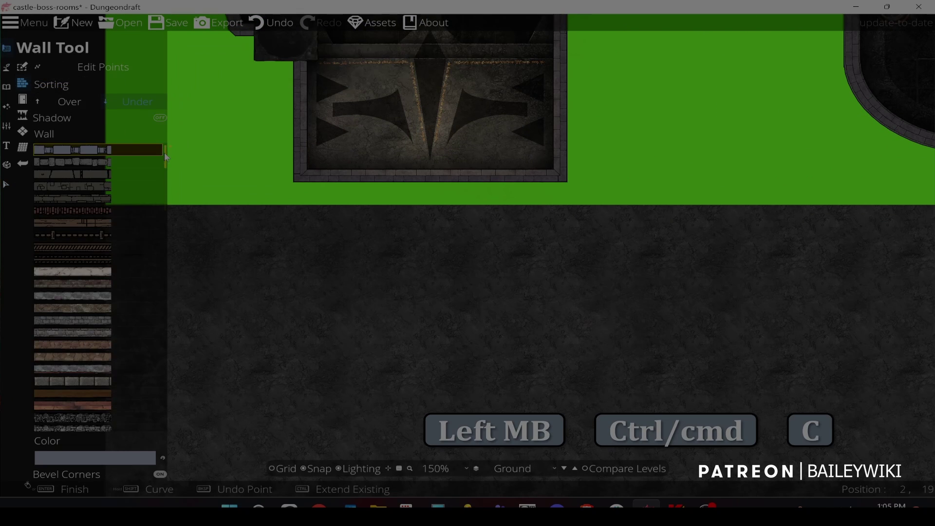
pyautogui.scroll(-10, 146, 381)
pyautogui.click(73, 375)
pyautogui.click(91, 458)
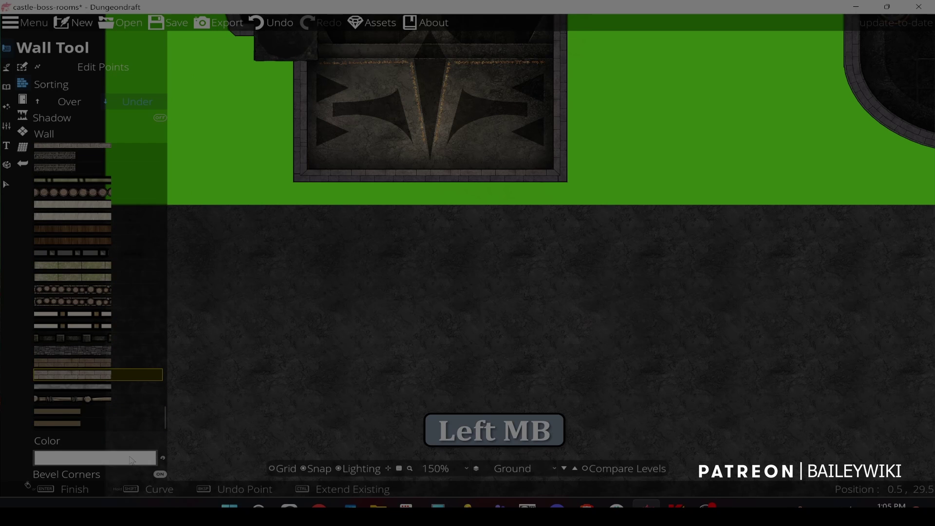
pyautogui.hotkey('ctrl', 'v')
pyautogui.click(83, 442)
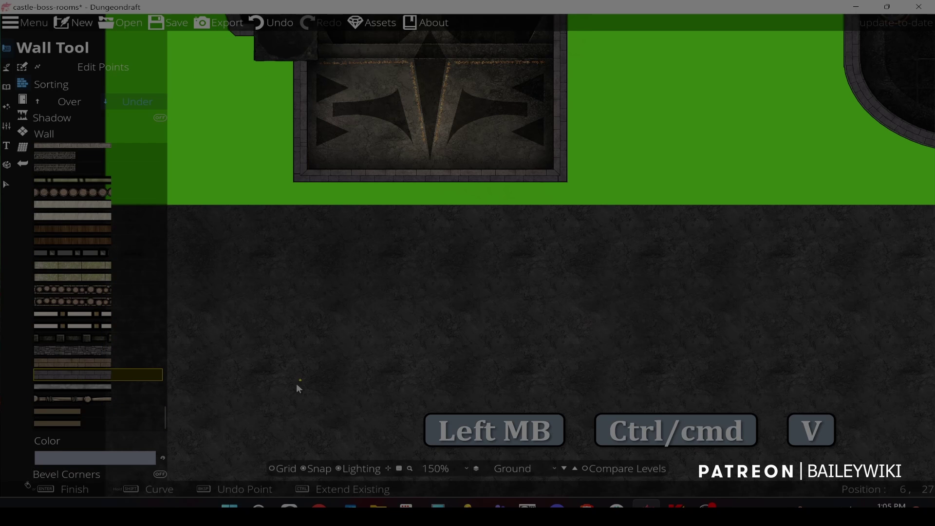
# - Show the grid and draw the circular room's upper-left quarter-arc wall, about 7 squares in radius, in the empty lower area
pyautogui.scroll(-3, 296, 386)
pyautogui.moveTo(405, 244); pyautogui.dragTo(396, 225)
pyautogui.click(288, 469)
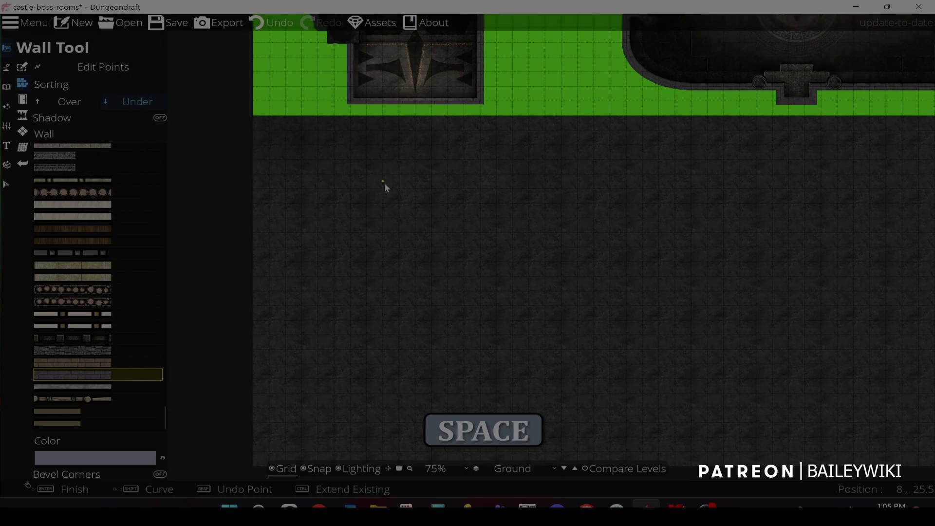
pyautogui.click(434, 191)
pyautogui.moveTo(317, 293); pyautogui.dragTo(319, 180)
pyautogui.moveTo(339, 305); pyautogui.dragTo(318, 229)
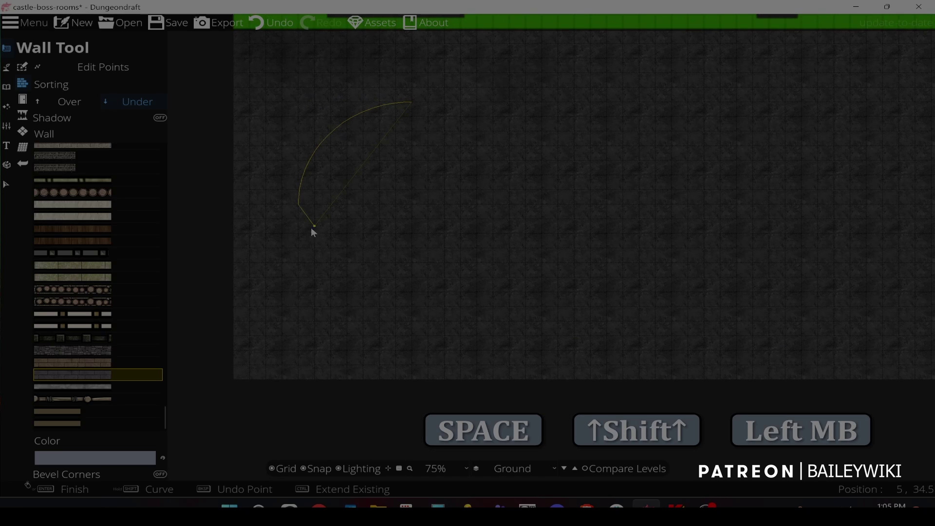
pyautogui.click(300, 205)
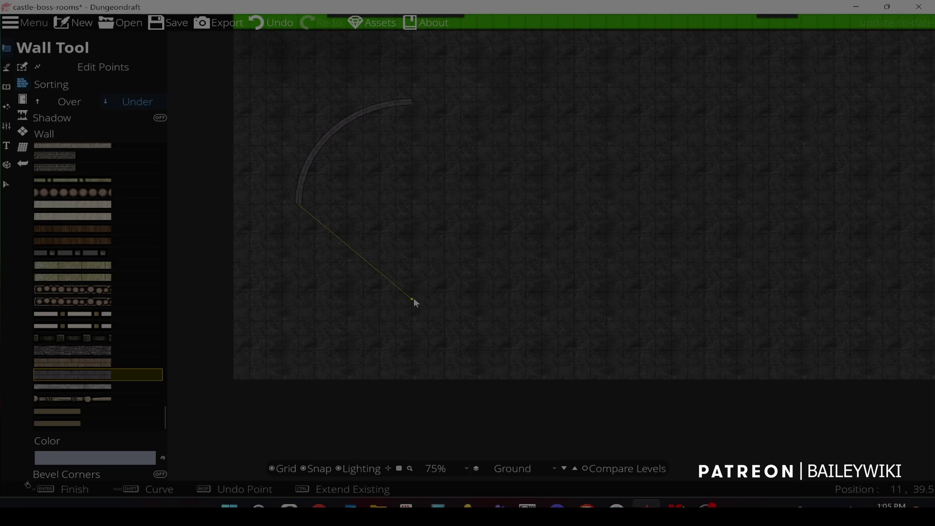
pyautogui.press('shift')
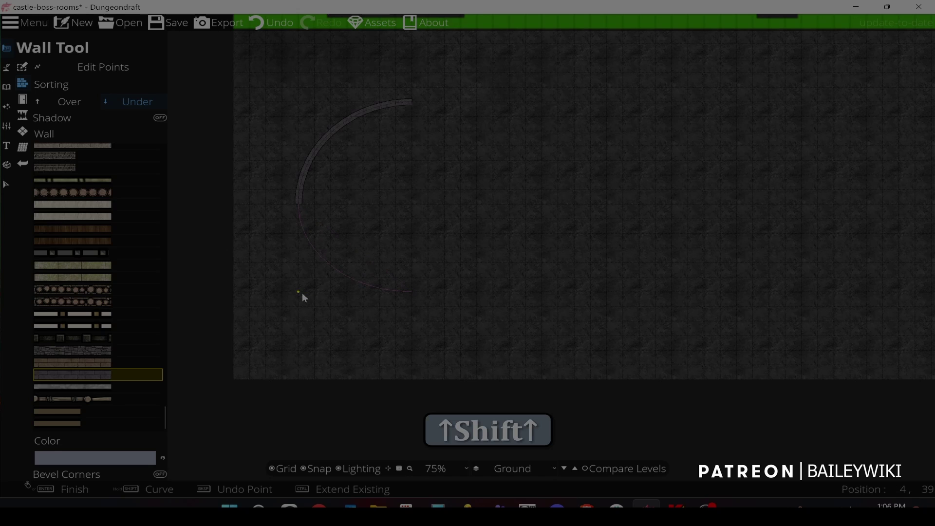
pyautogui.click(302, 293)
pyautogui.hotkey('ctrl', 'z')
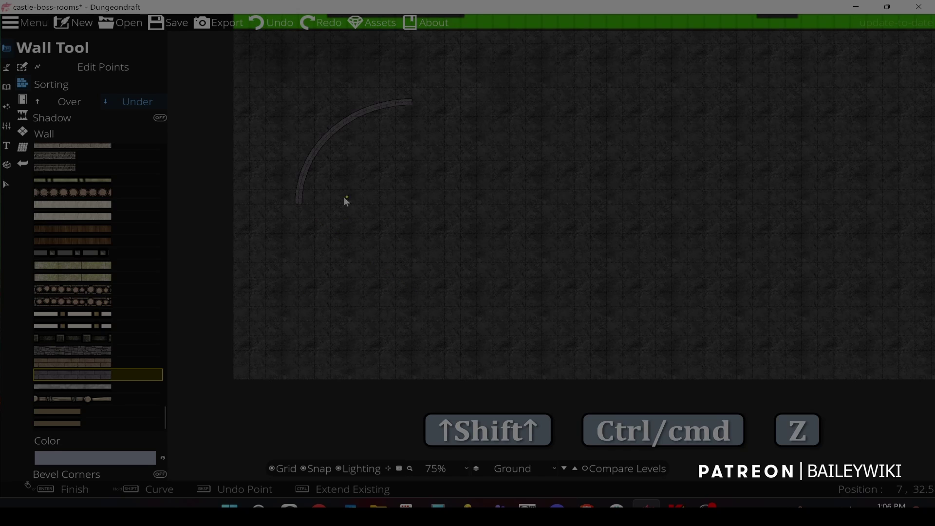
# - Draw three more quarter-arc walls joined end to end, closing the circular room at about 14 squares across
pyautogui.click(299, 204)
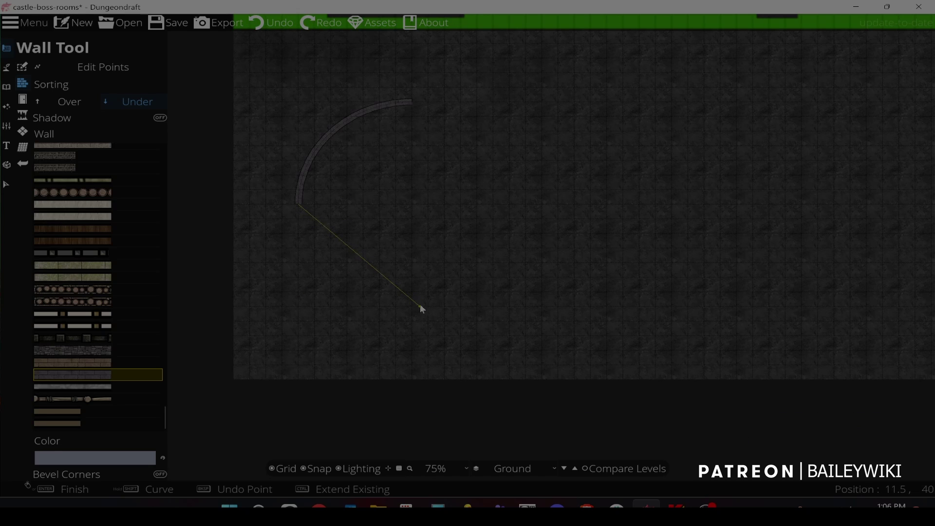
pyautogui.press('shift')
pyautogui.rightClick(412, 319)
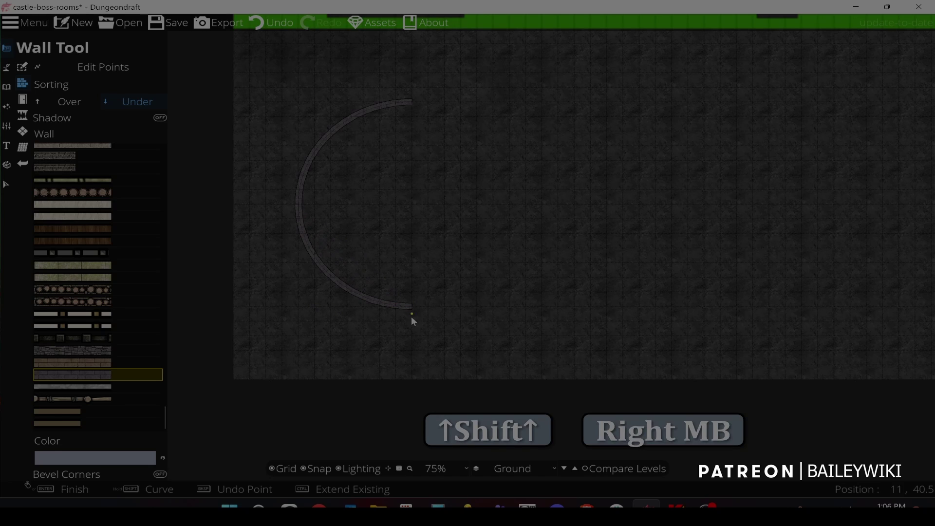
pyautogui.click(413, 306)
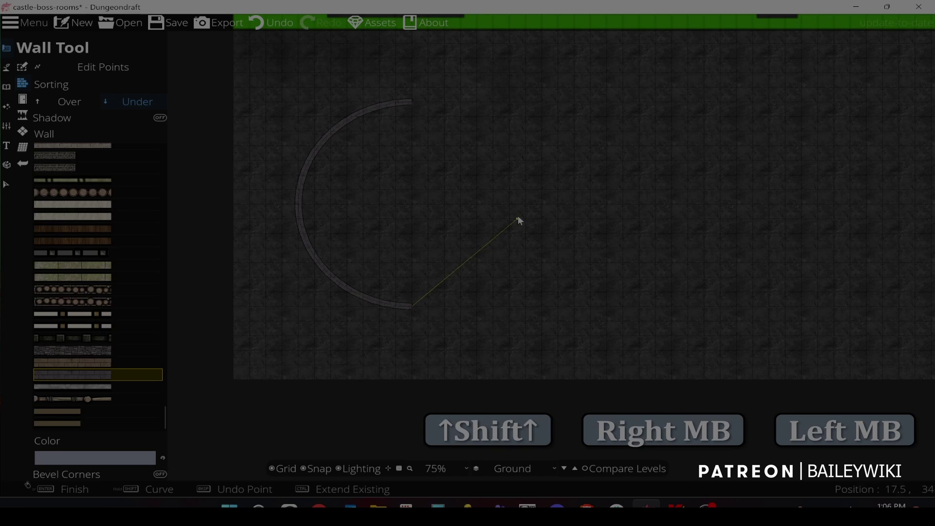
pyautogui.press('shift')
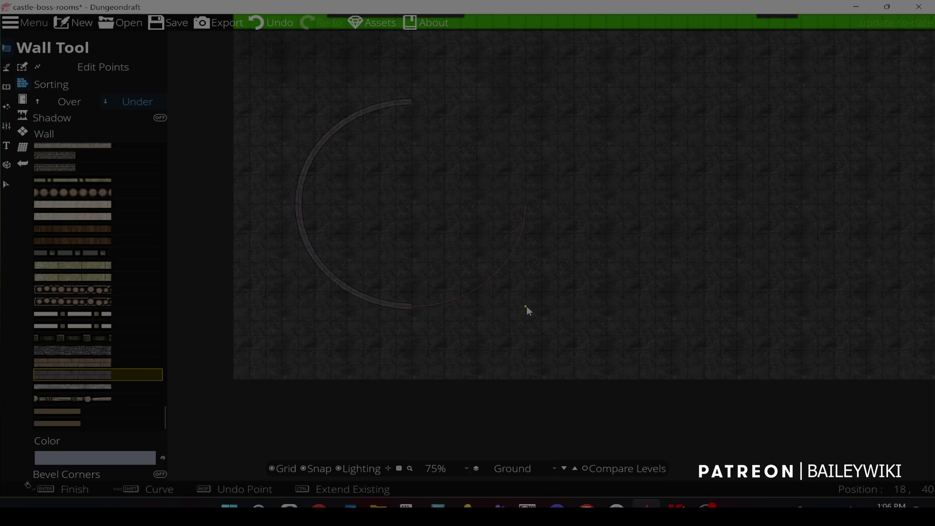
pyautogui.rightClick(526, 306)
pyautogui.click(525, 209)
pyautogui.press('shift')
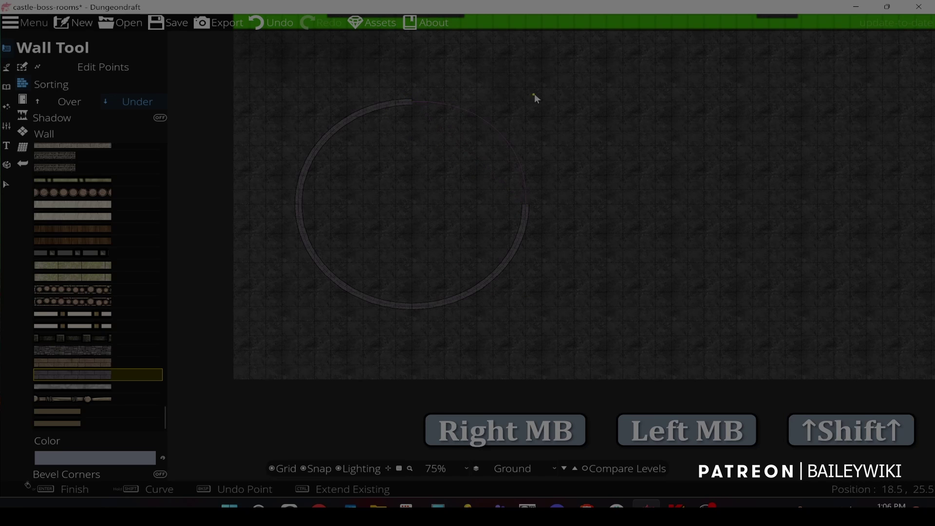
pyautogui.click(522, 100)
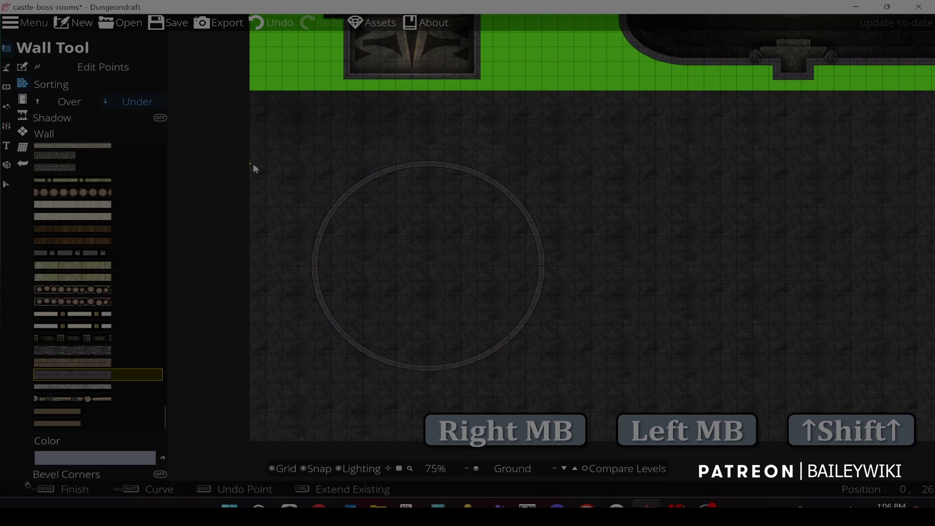
# - Reshape the circle's left side into a rectangular alcove about 3 squares deep and 4 squares high by moving and deleting wall points
pyautogui.click(125, 73)
pyautogui.scroll(3, 278, 242)
pyautogui.press('space')
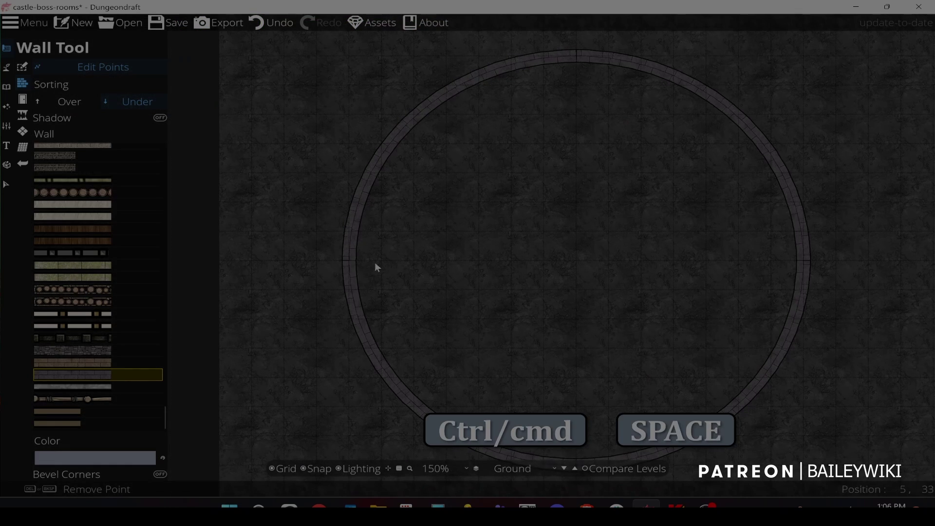
pyautogui.moveTo(349, 260); pyautogui.dragTo(258, 318)
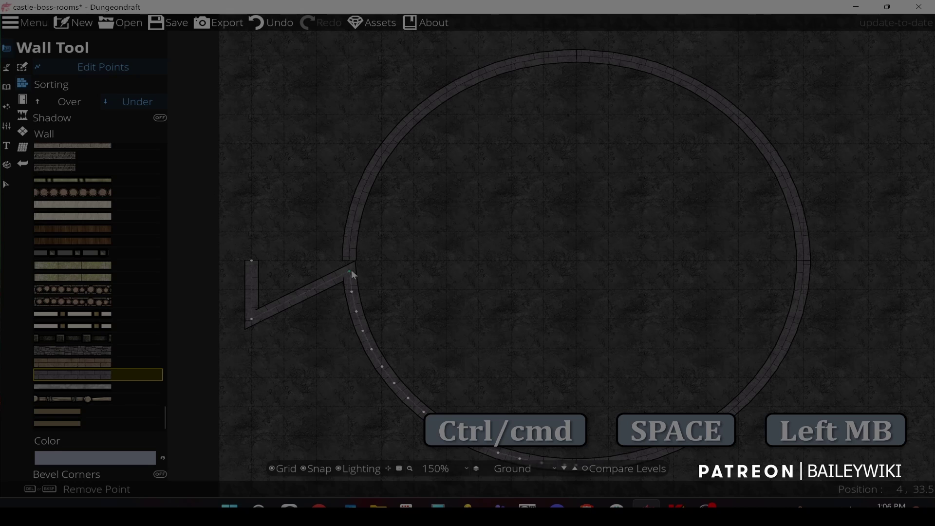
pyautogui.press('Delete')
pyautogui.press('Delete')
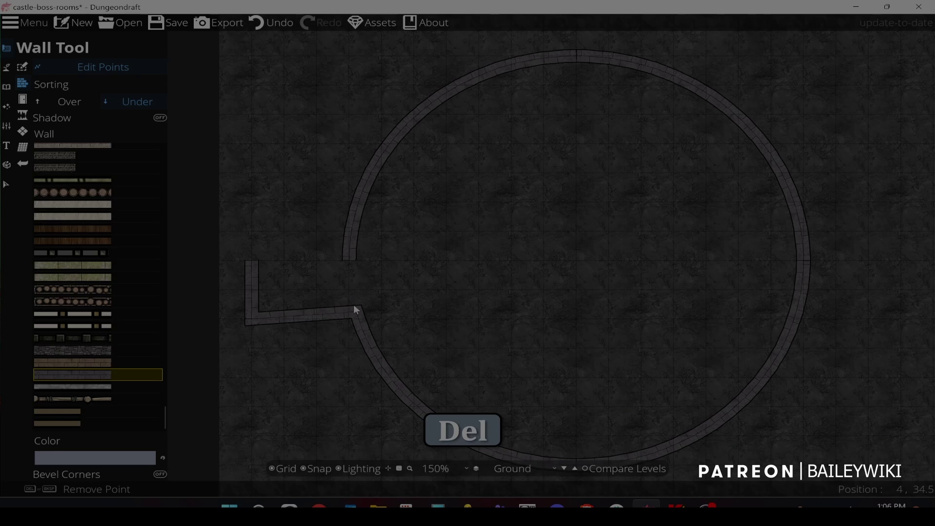
pyautogui.moveTo(356, 312); pyautogui.dragTo(358, 319)
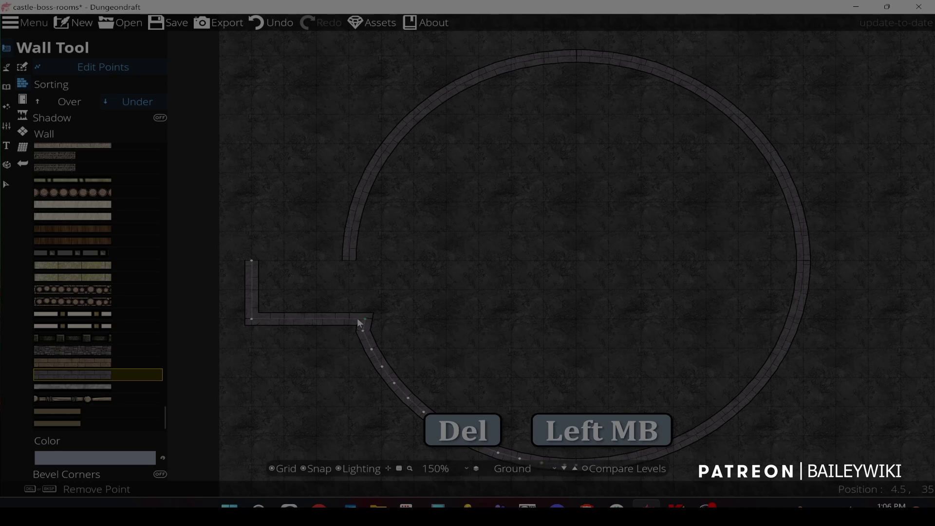
pyautogui.moveTo(349, 262); pyautogui.dragTo(253, 206)
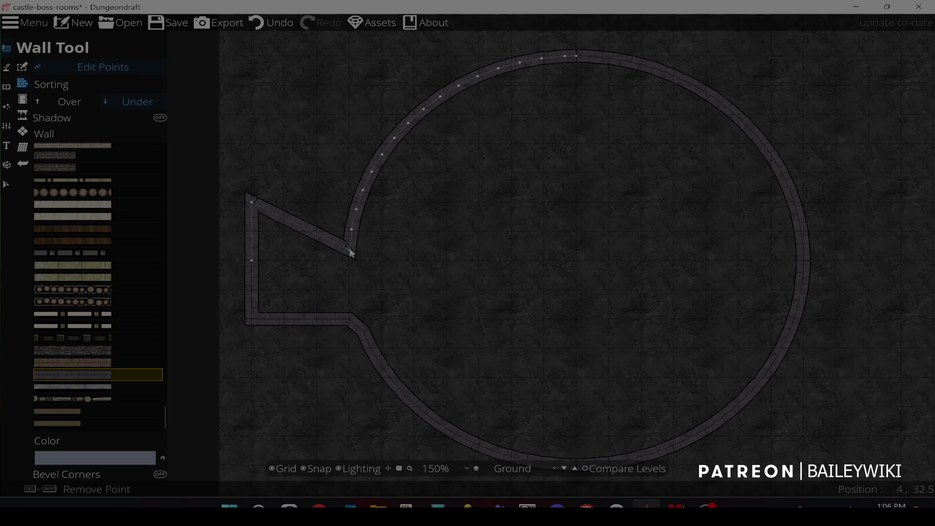
pyautogui.press('Delete')
pyautogui.moveTo(355, 212); pyautogui.dragTo(351, 200)
# - Pull the wall points at the circle's top outward into a rectangular alcove about 4 squares wide and 3 deep, removing surplus points
pyautogui.press('space')
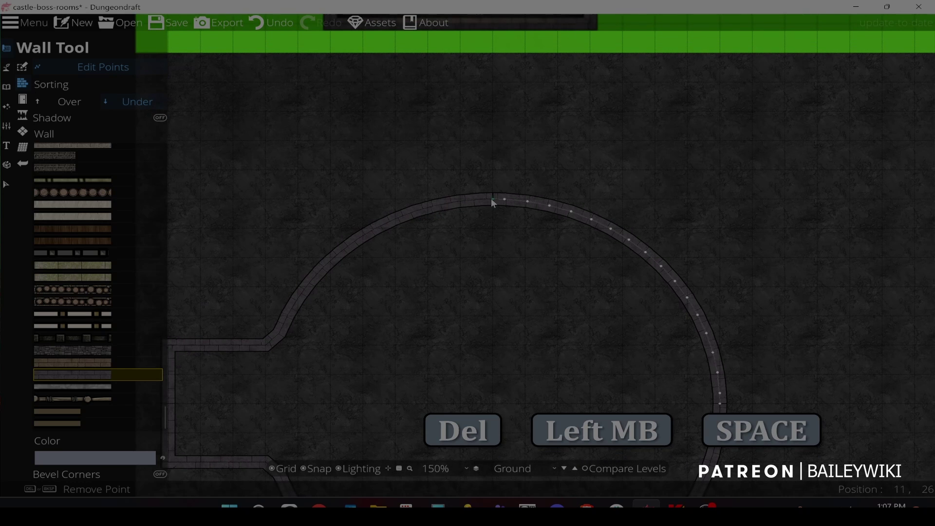
pyautogui.moveTo(492, 201); pyautogui.dragTo(552, 117)
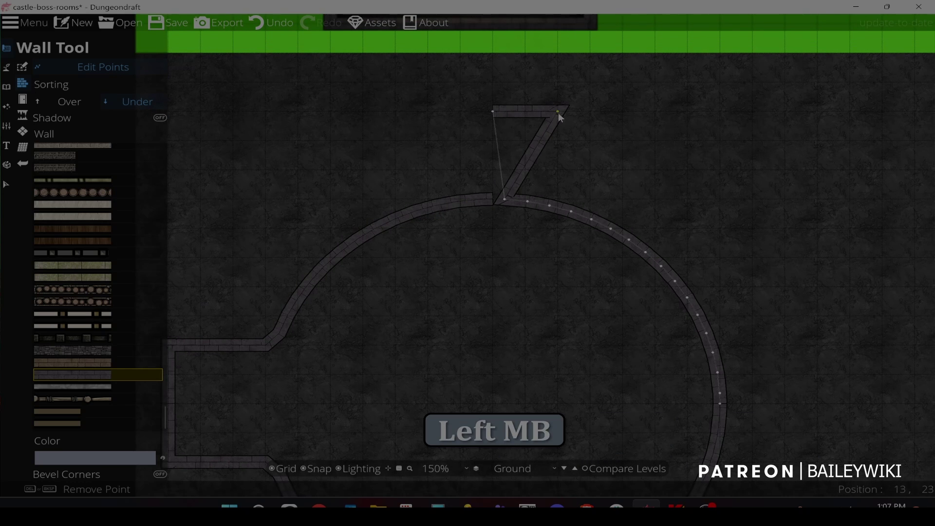
pyautogui.click(504, 200)
pyautogui.press('Delete')
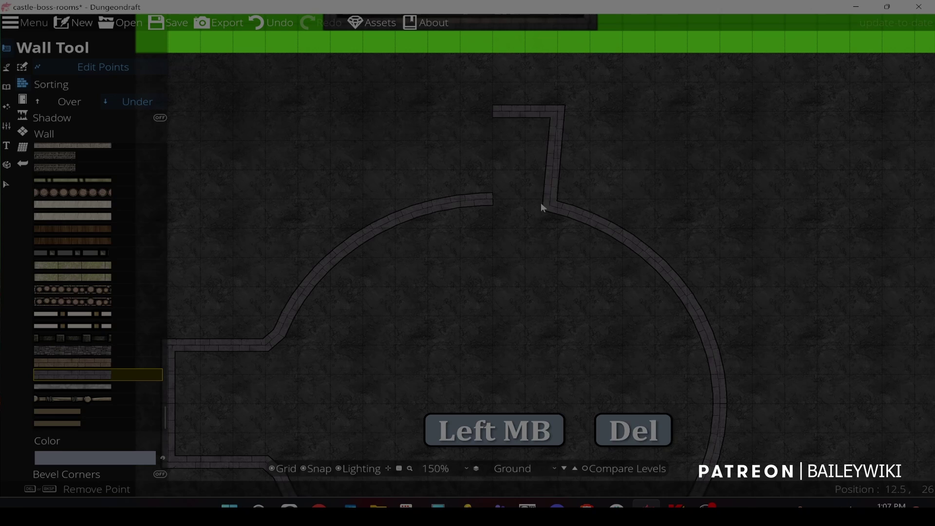
pyautogui.moveTo(491, 197); pyautogui.dragTo(492, 116)
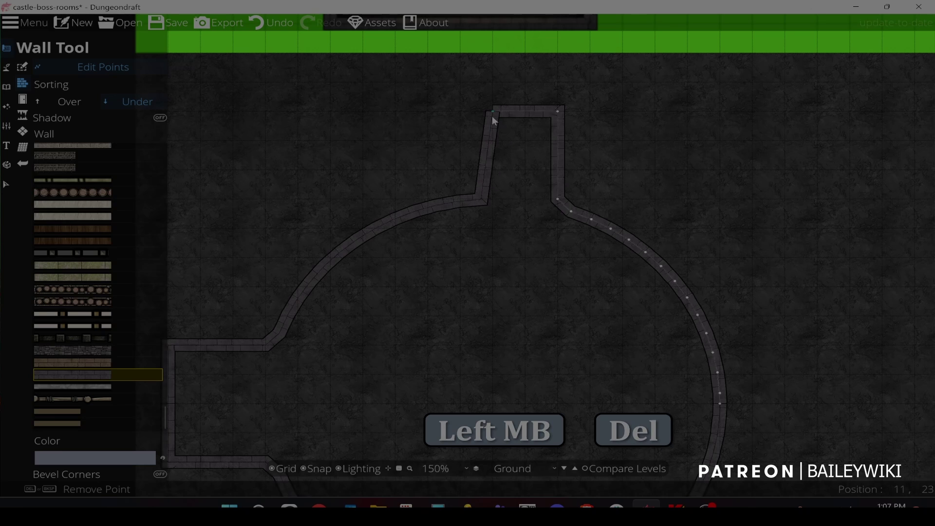
pyautogui.moveTo(482, 199); pyautogui.dragTo(428, 111)
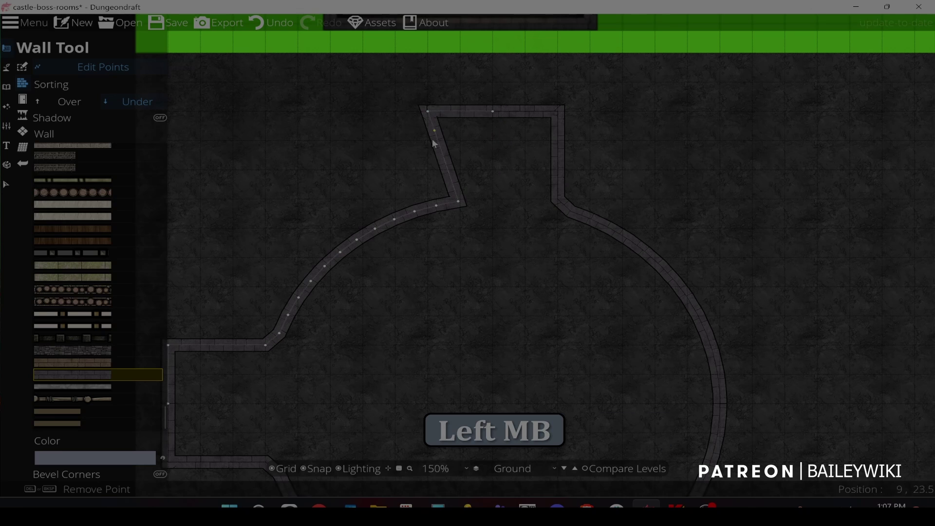
pyautogui.click(457, 199)
pyautogui.press('Delete')
pyautogui.click(487, 250)
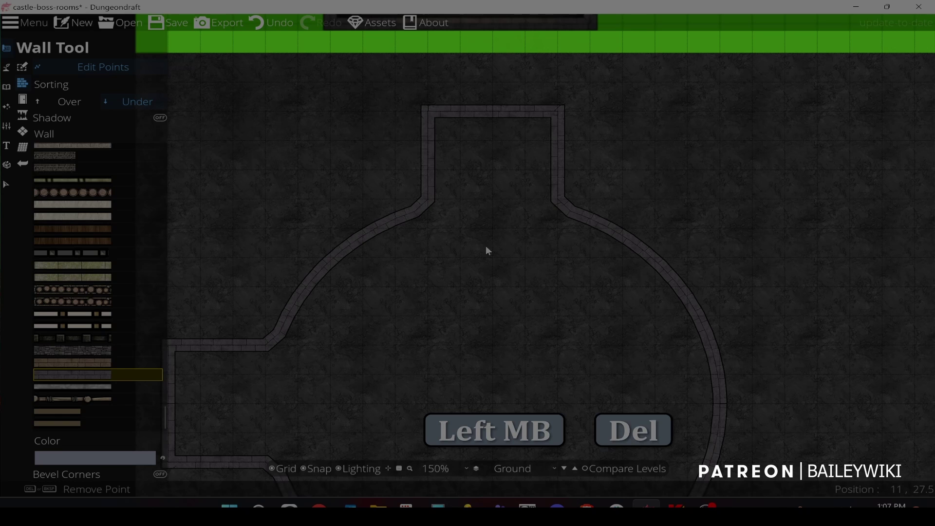
# - Form a matching rectangular alcove about 4 squares wide and 3 deep at the circle's bottom, removing surplus wall points
pyautogui.press('space')
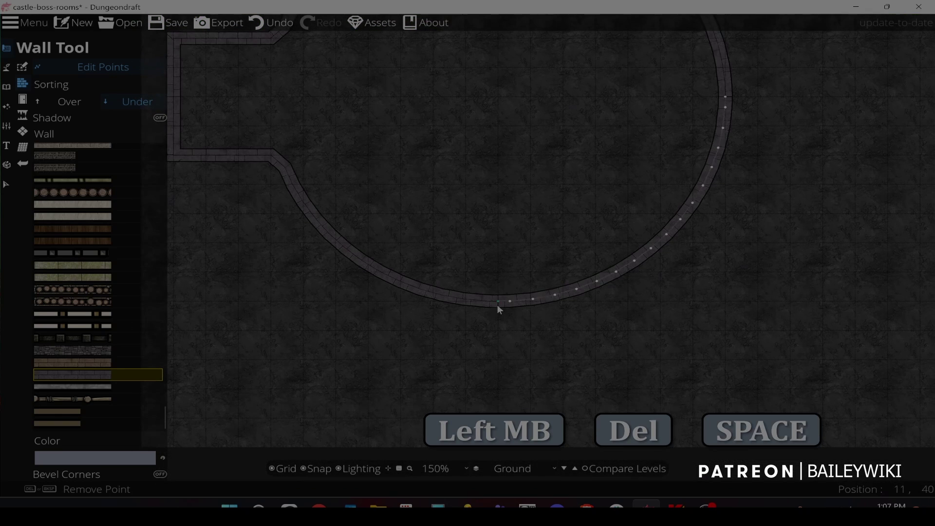
pyautogui.moveTo(498, 302); pyautogui.dragTo(502, 387)
pyautogui.moveTo(510, 302); pyautogui.dragTo(560, 389)
pyautogui.press('Delete')
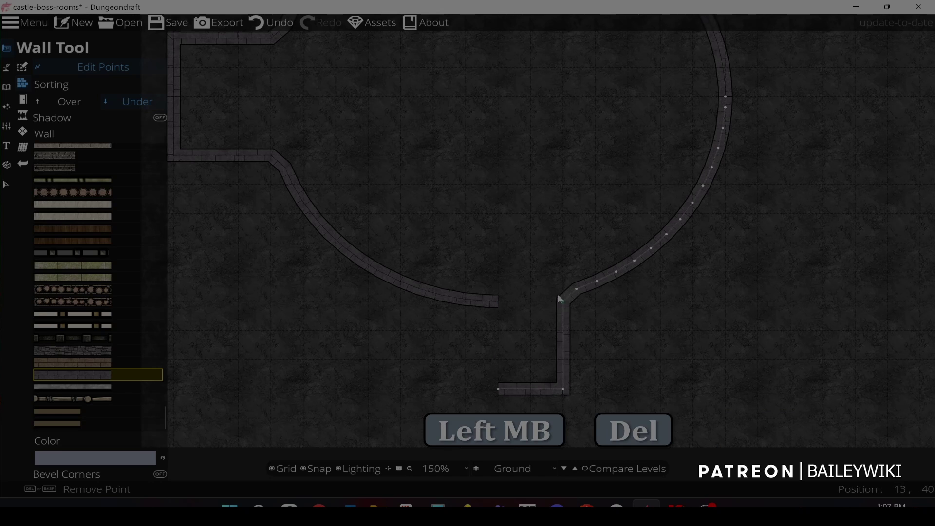
pyautogui.click(499, 301)
pyautogui.moveTo(499, 301); pyautogui.dragTo(500, 390)
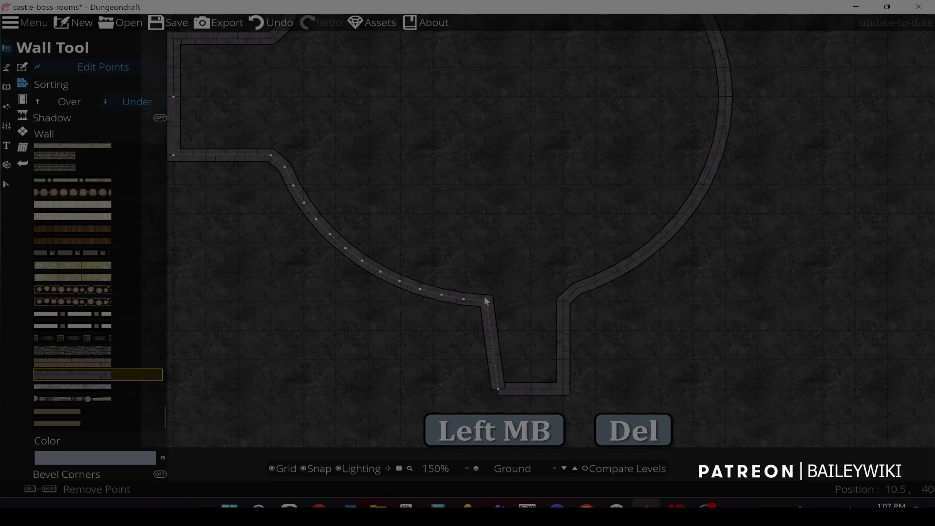
pyautogui.moveTo(477, 347); pyautogui.dragTo(435, 387)
pyautogui.press('Delete')
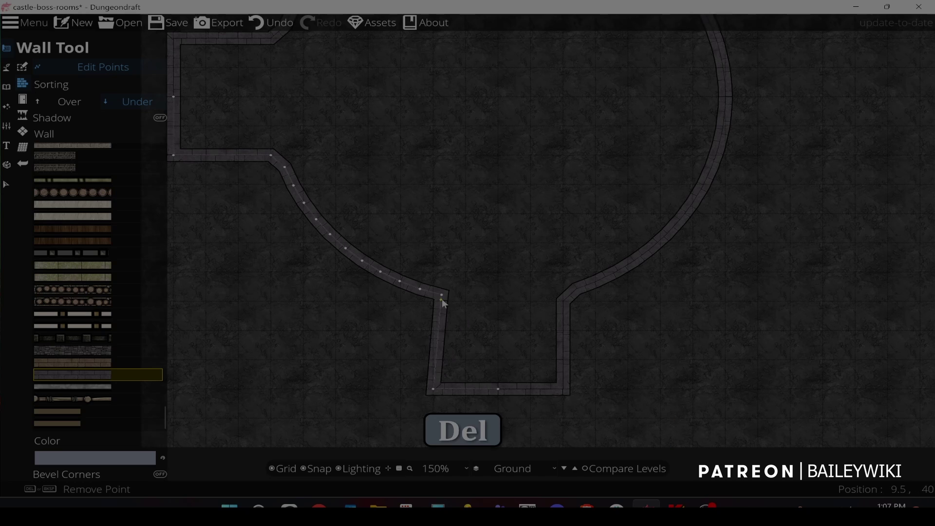
pyautogui.moveTo(442, 299); pyautogui.dragTo(435, 301)
# - Cut an opening about 5 squares high in the circle's right side by deleting wall points and placing the two cut ends
pyautogui.scroll(-1, 543, 203)
pyautogui.moveTo(542, 204); pyautogui.dragTo(404, 322)
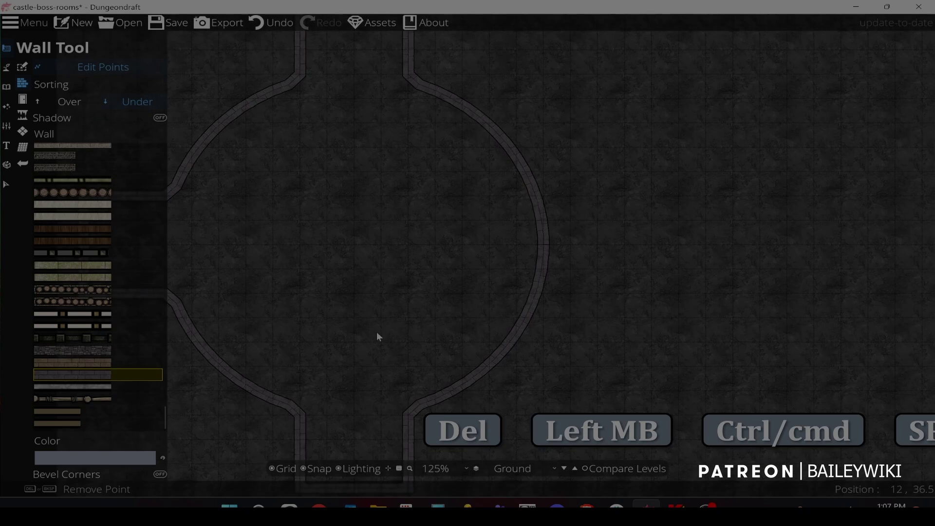
pyautogui.scroll(1, 555, 223)
pyautogui.press('Delete')
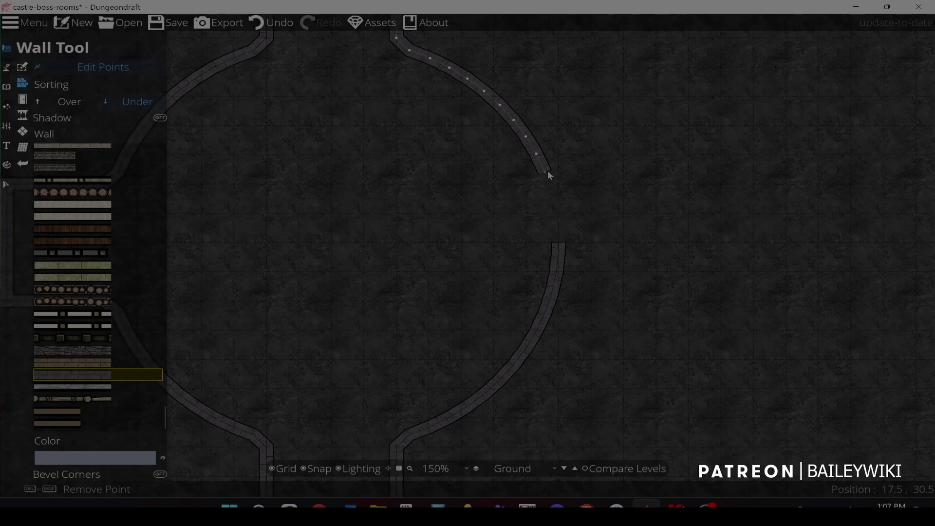
pyautogui.moveTo(548, 171); pyautogui.dragTo(560, 158)
pyautogui.press('Delete')
pyautogui.press('Delete')
pyautogui.press('Delete')
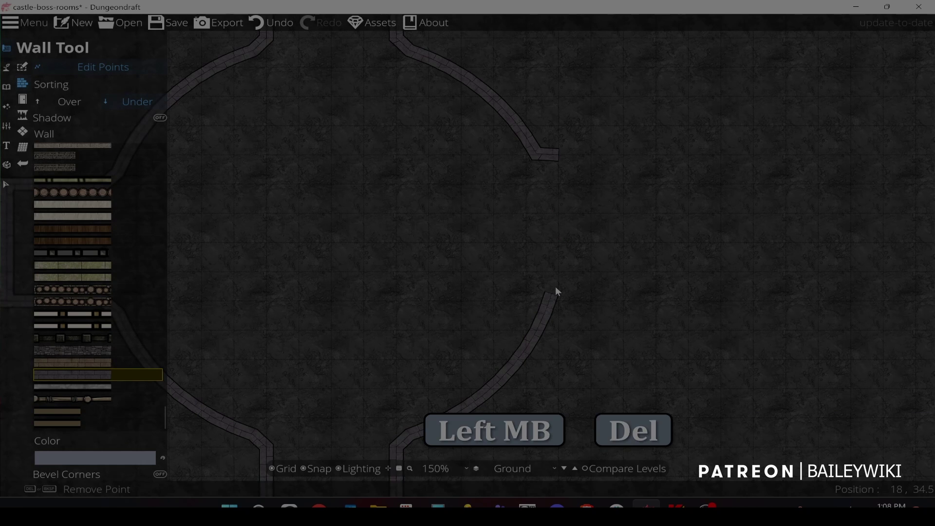
pyautogui.moveTo(554, 291); pyautogui.dragTo(552, 294)
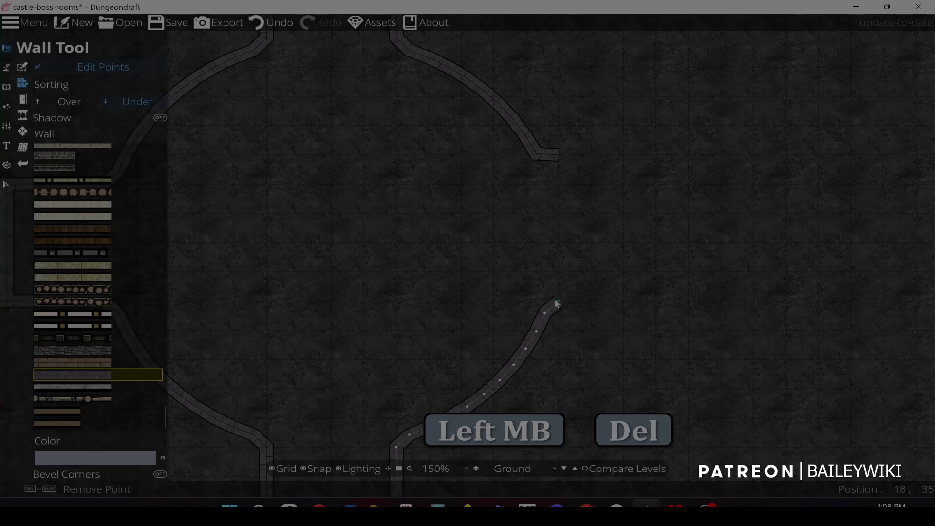
pyautogui.keyDown('ctrl'); pyautogui.click(557, 295); pyautogui.keyUp('ctrl')
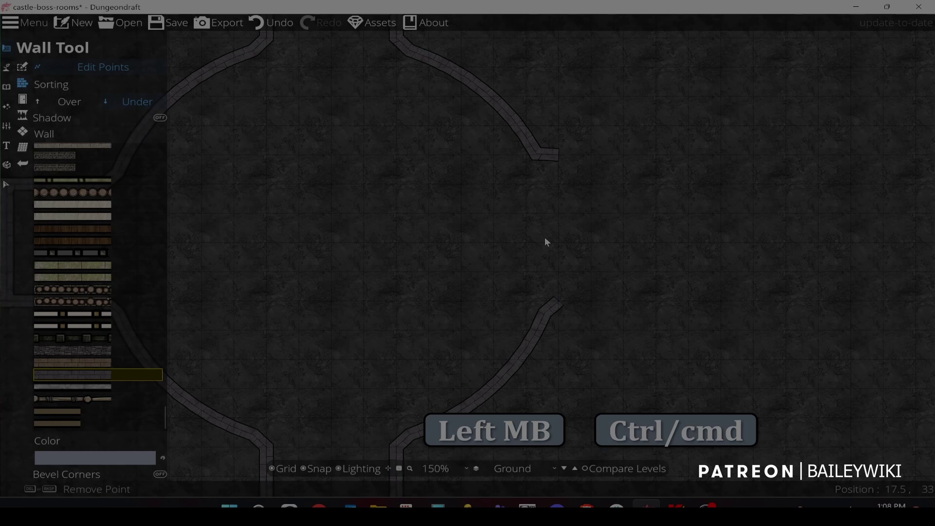
# - Extend both wall ends of the circle's right opening into level, parallel corridor walls about 3 squares long, finishing point editing
pyautogui.scroll(-2, 545, 241)
pyautogui.press('space')
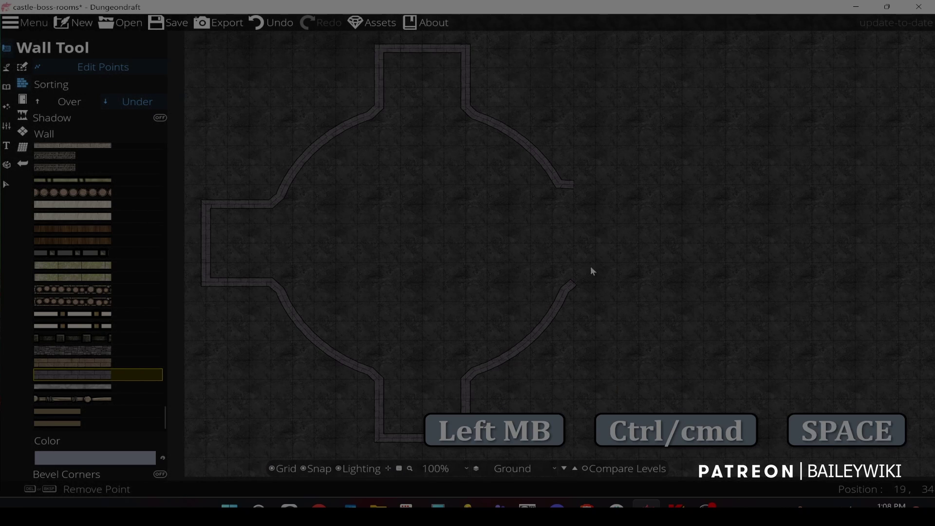
pyautogui.click(574, 285)
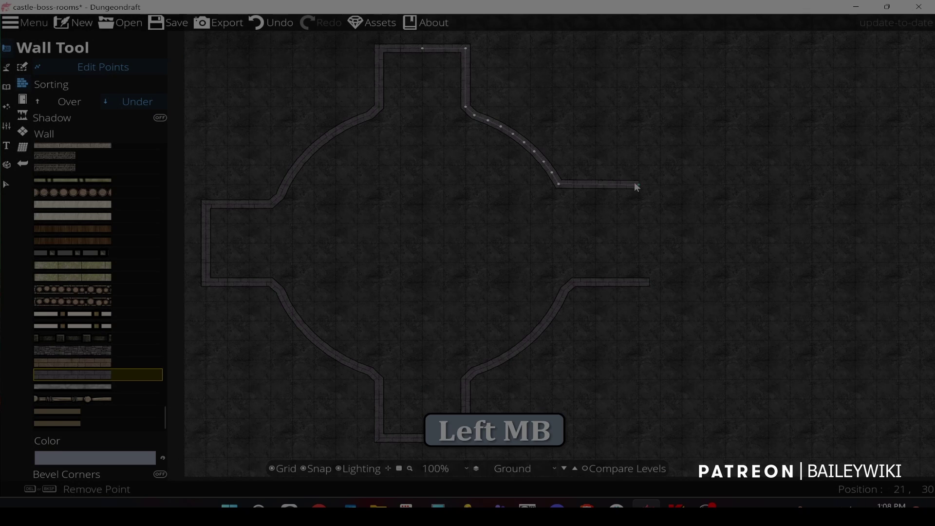
pyautogui.click(648, 186)
pyautogui.scroll(2, 578, 180)
pyautogui.moveTo(647, 113)
pyautogui.mouseDown()
pyautogui.moveTo(655, 100)
pyautogui.moveTo(665, 109)
pyautogui.mouseUp()
pyautogui.press('space')
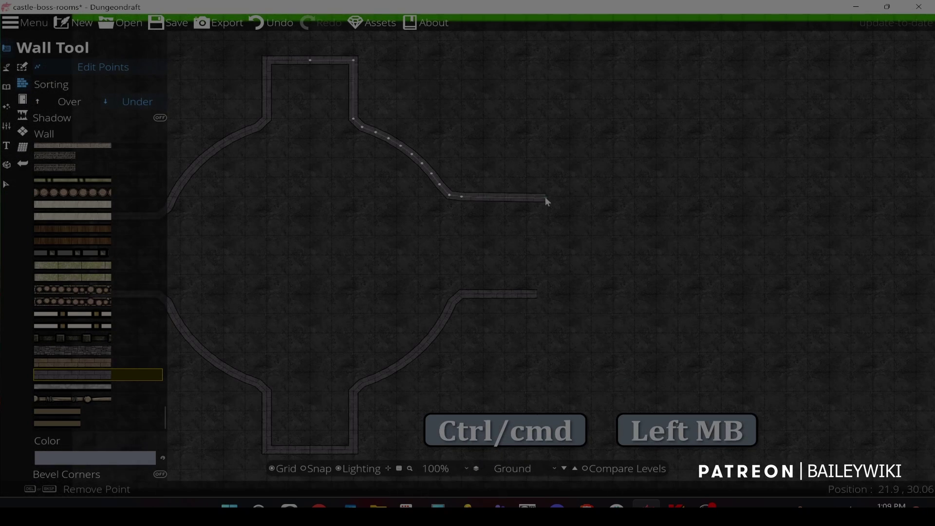
pyautogui.moveTo(545, 197); pyautogui.dragTo(527, 194)
pyautogui.scroll(2, 526, 240)
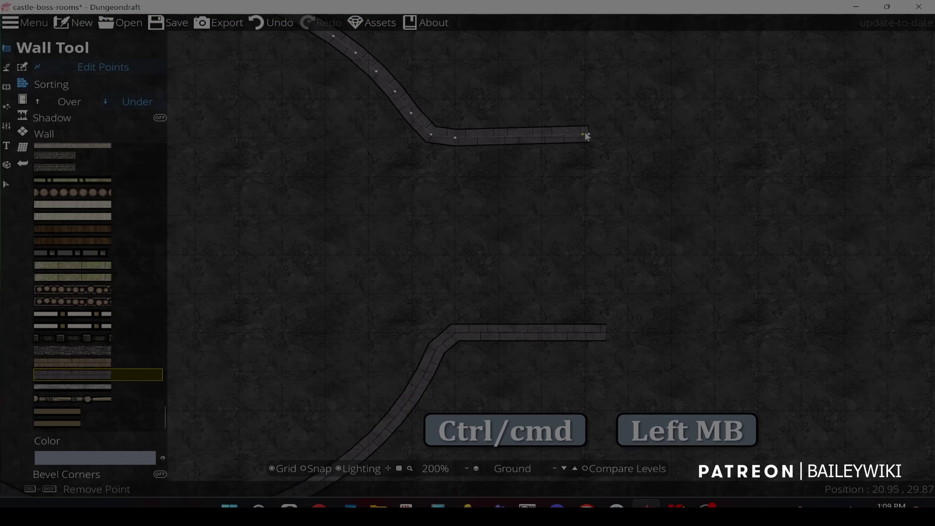
pyautogui.press('s')
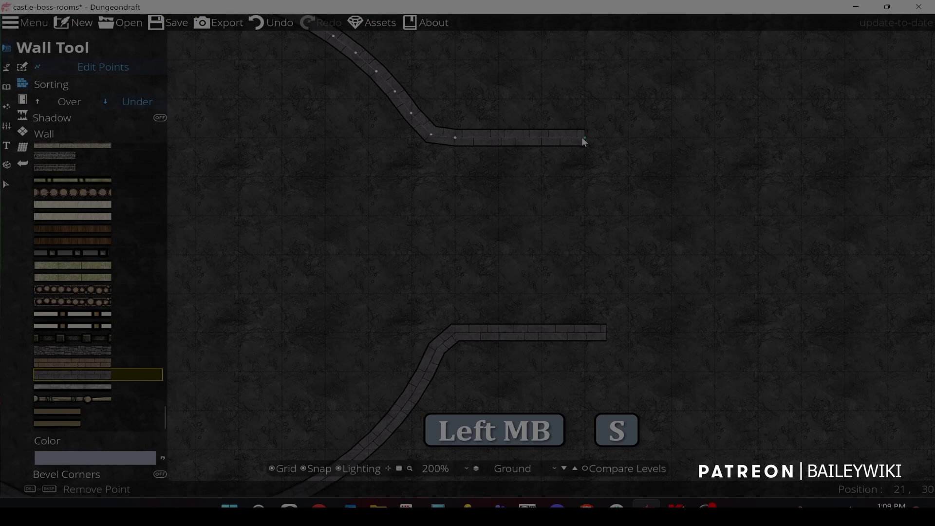
pyautogui.moveTo(606, 332); pyautogui.dragTo(585, 332)
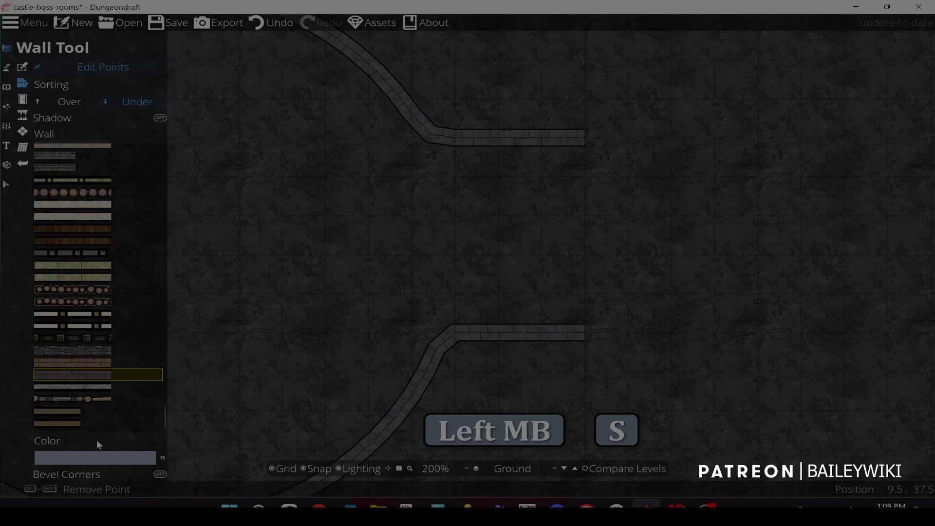
pyautogui.click(98, 67)
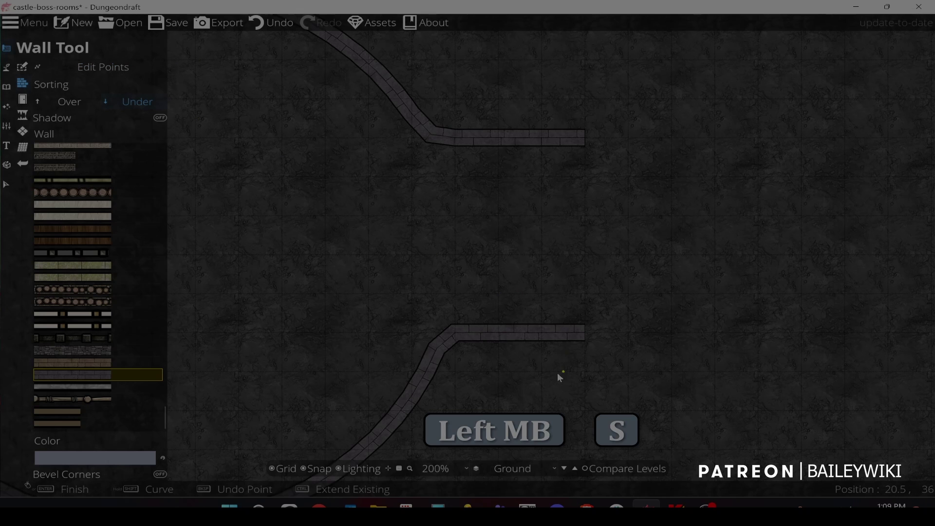
# - Try to continue the lower corridor wall with a rectangular niche about 2 squares wide and 1 square deep
pyautogui.press('space')
pyautogui.click(531, 258)
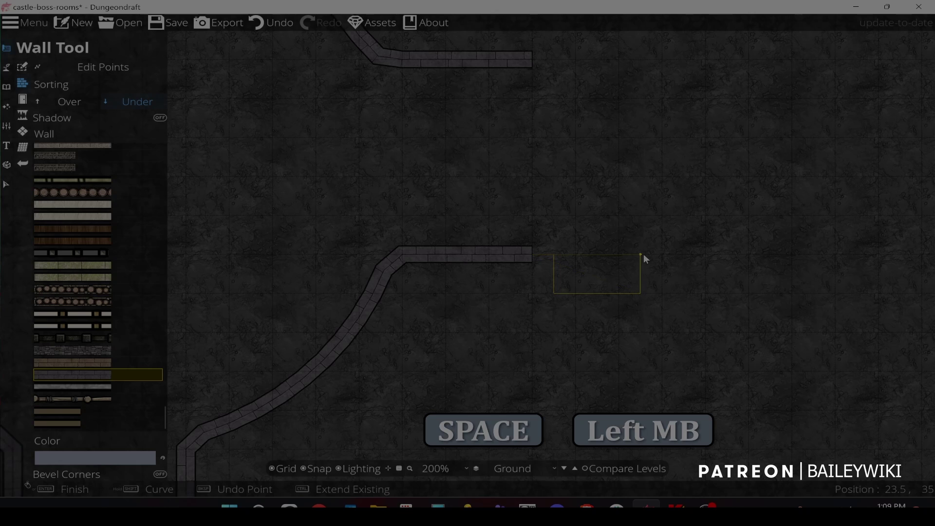
pyautogui.click(664, 253)
pyautogui.rightClick(668, 268)
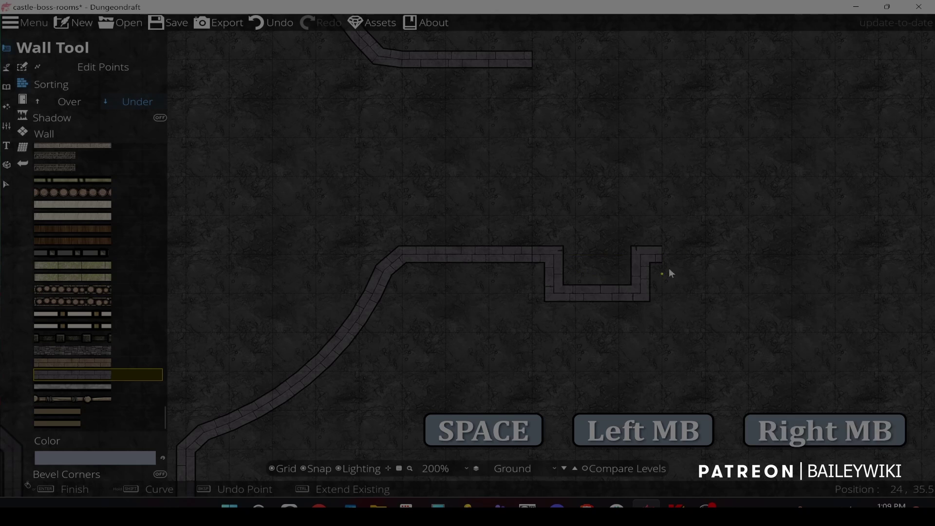
pyautogui.hotkey('ctrl', 'z')
# - Continue the lower corridor wall eastward with two semicircular niches about 2 squares wide and 1 deep, spaced about 2 squares apart
pyautogui.click(536, 252)
pyautogui.press('shift')
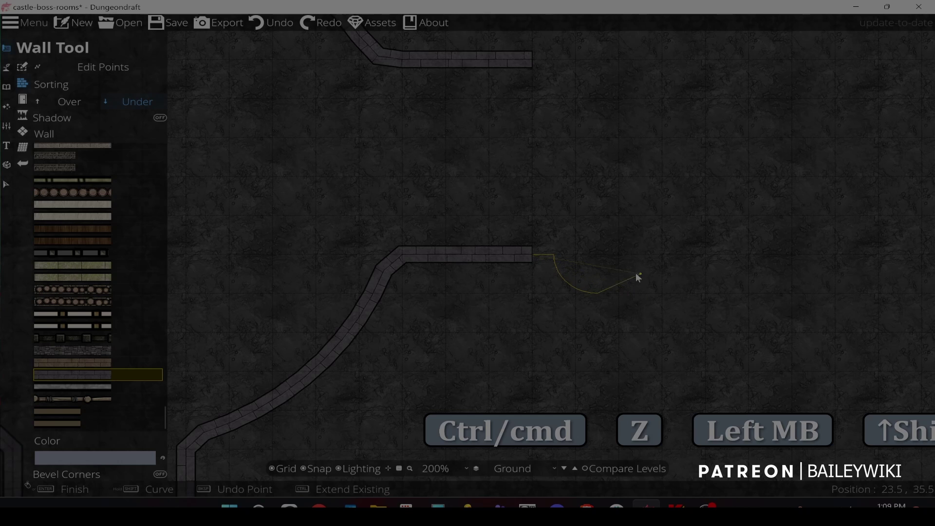
pyautogui.keyDown('shift'); pyautogui.click(642, 256); pyautogui.keyUp('shift')
pyautogui.click(727, 253)
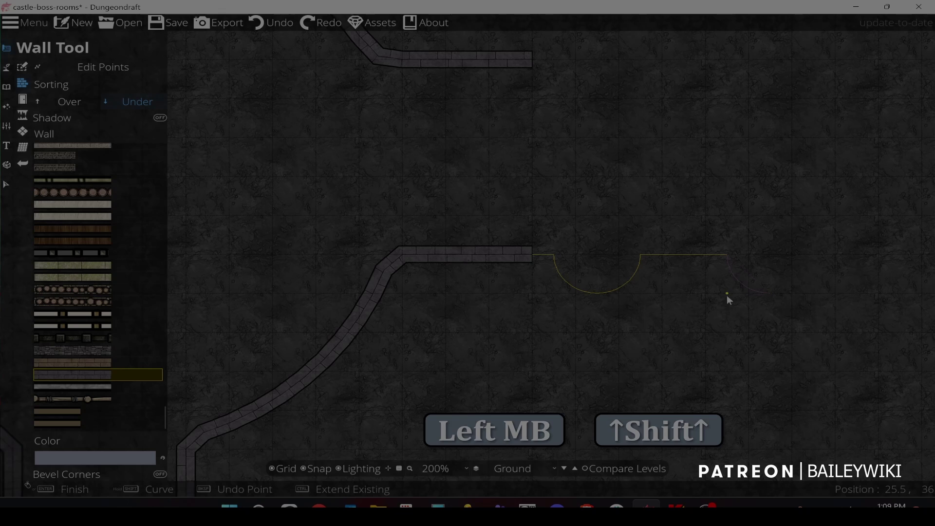
pyautogui.keyDown('shift'); pyautogui.click(726, 294); pyautogui.keyUp('shift')
pyautogui.keyDown('shift'); pyautogui.click(770, 293); pyautogui.keyUp('shift')
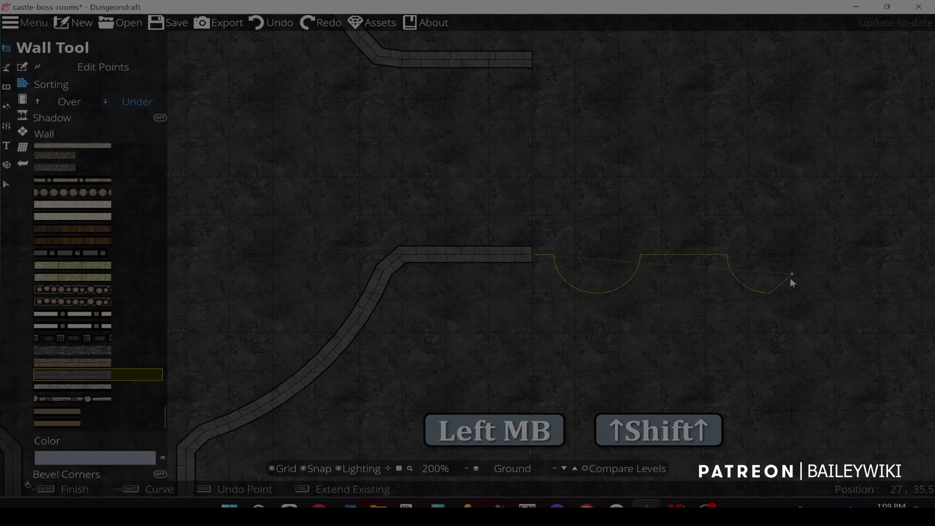
pyautogui.click(852, 253)
pyautogui.moveTo(849, 252); pyautogui.dragTo(771, 245)
pyautogui.scroll(-4, 760, 244)
pyautogui.scroll(2, 618, 245)
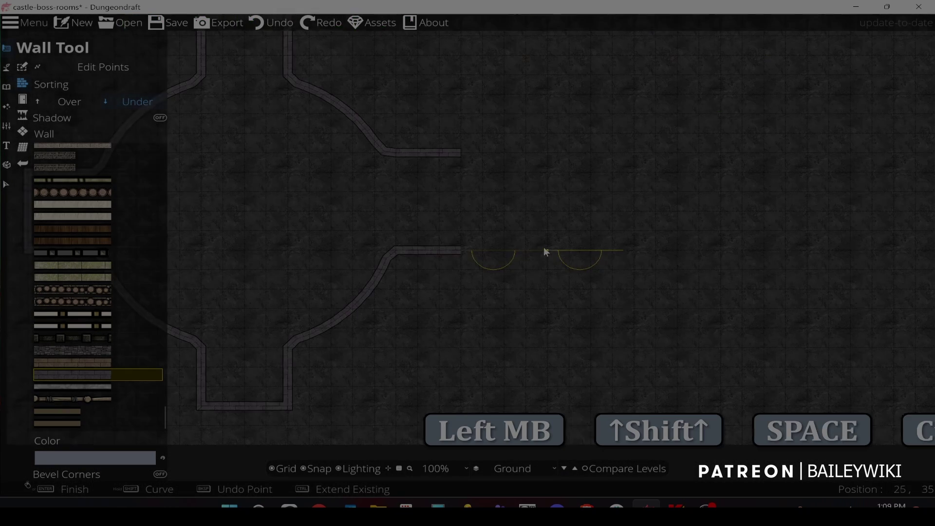
pyautogui.scroll(3, 541, 241)
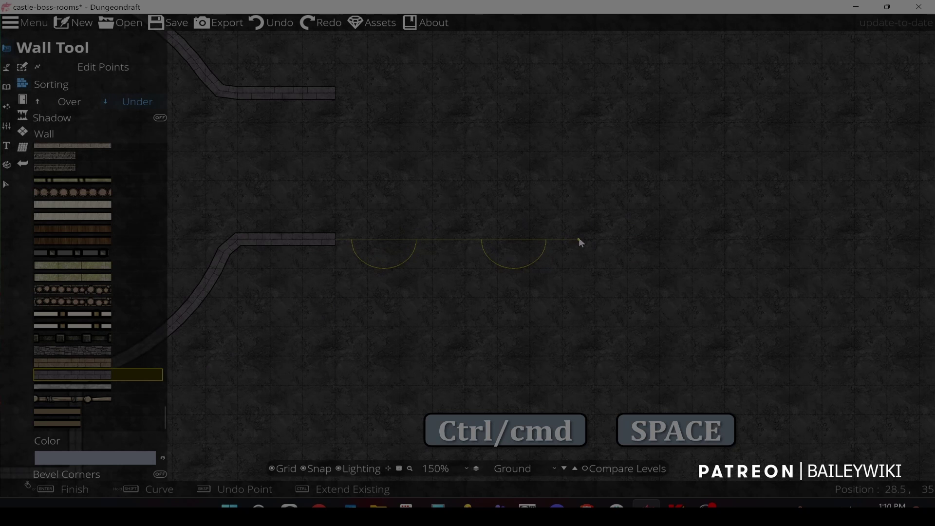
# - Continue the lower wall with a 1-square quarter-circle corner leading into a rectangular alcove about 3 squares wide and 4 deep
pyautogui.click(578, 239)
pyautogui.click(583, 269)
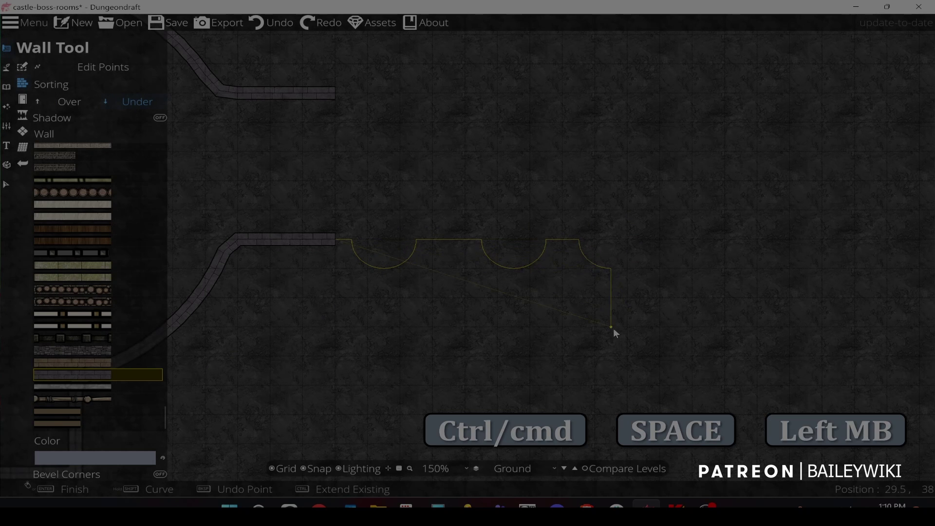
pyautogui.moveTo(613, 331); pyautogui.dragTo(591, 242)
pyautogui.scroll(2, 586, 297)
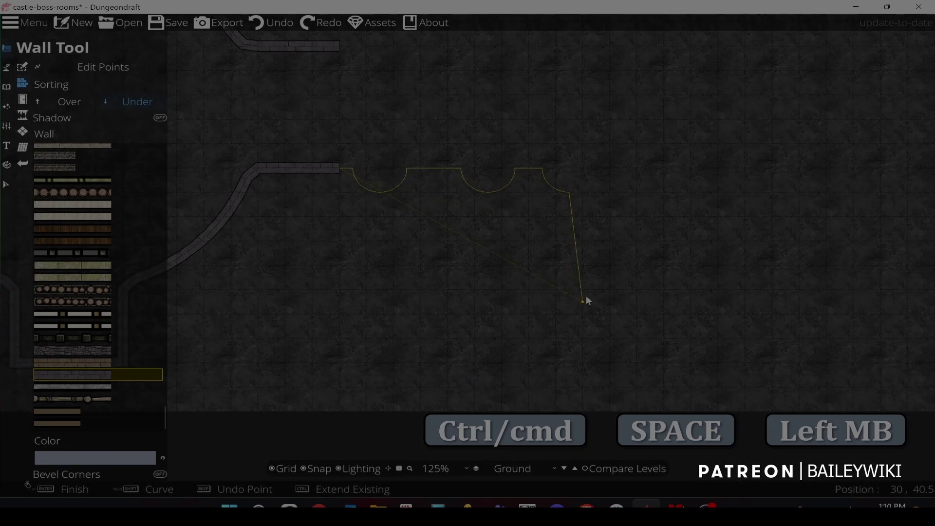
pyautogui.click(625, 310)
pyautogui.press('space')
pyautogui.moveTo(624, 309); pyautogui.dragTo(549, 237)
pyautogui.click(701, 247)
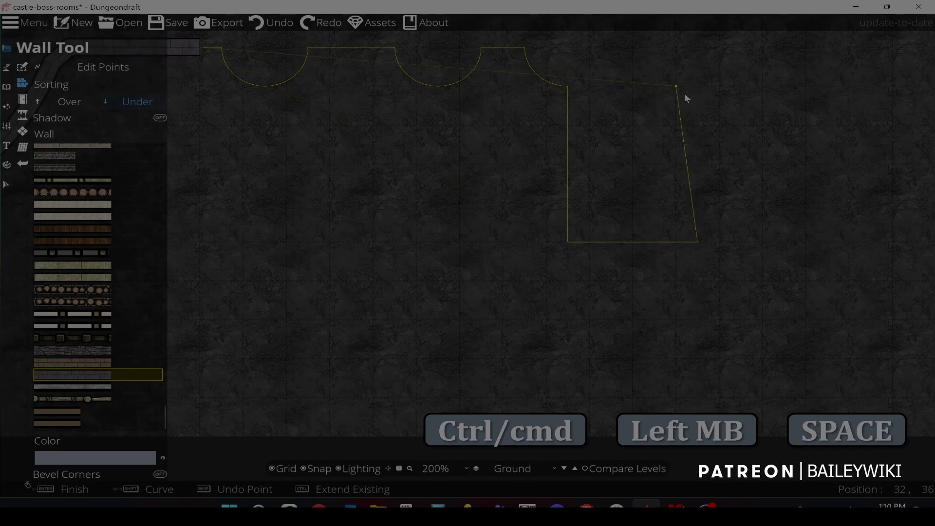
pyautogui.press('space')
pyautogui.moveTo(688, 92); pyautogui.dragTo(540, 246)
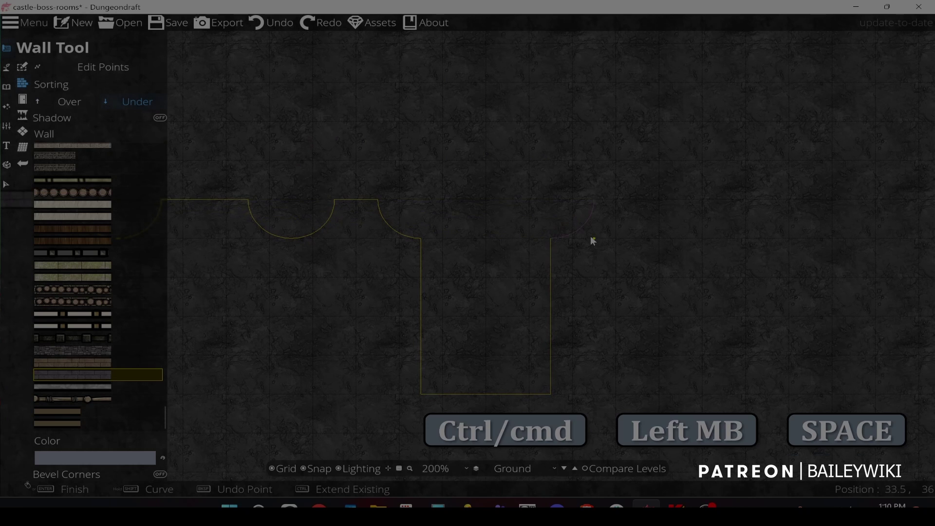
# - Continue past the lower alcove with a mirrored quarter-circle corner and another semicircular niche about 2 squares wide
pyautogui.click(593, 200)
pyautogui.click(636, 199)
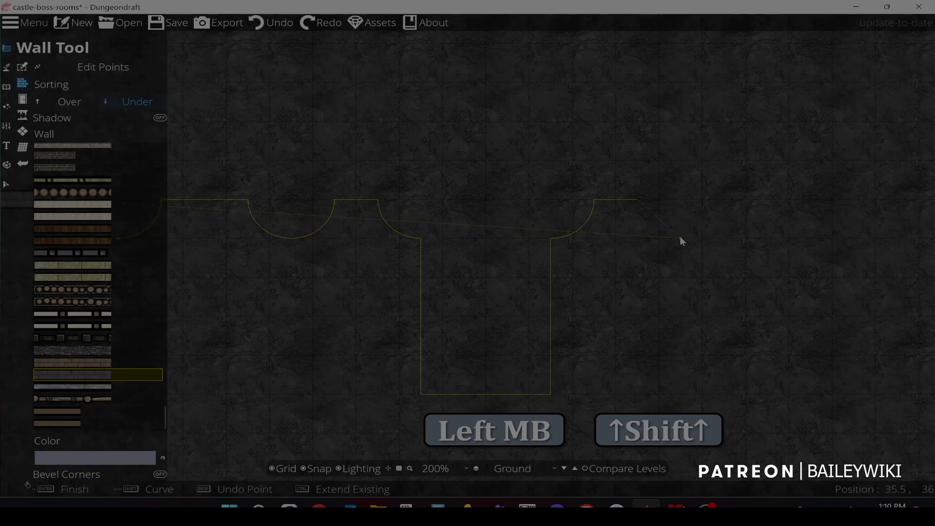
pyautogui.keyDown('shift'); pyautogui.click(681, 238); pyautogui.keyUp('shift')
pyautogui.keyDown('shift'); pyautogui.click(730, 198); pyautogui.keyUp('shift')
pyautogui.scroll(-6, 766, 197)
pyautogui.scroll(3, 607, 230)
pyautogui.moveTo(573, 232); pyautogui.dragTo(467, 229)
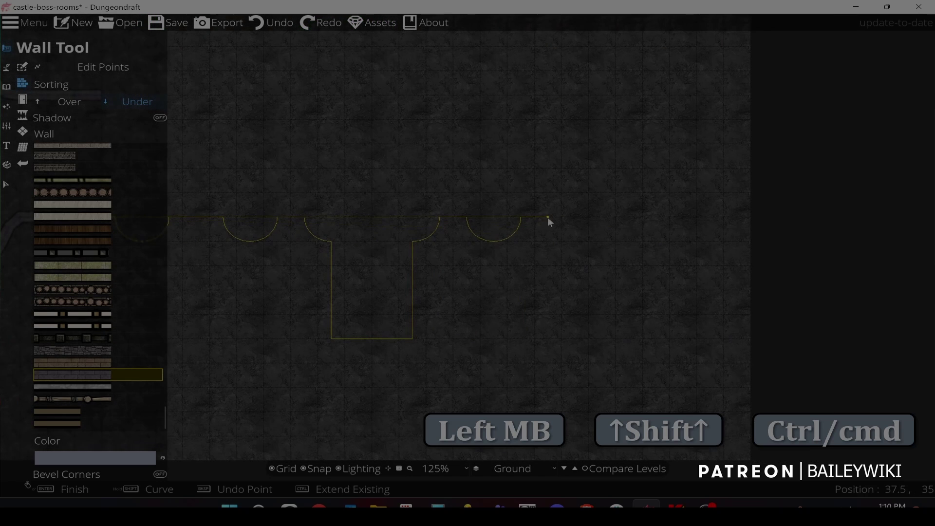
# - Outline a rectangular end room about 5 squares wide and 11 high, joined to the corridor by a 3-square-high, 1.5-square-long passage
pyautogui.scroll(-3, 550, 172)
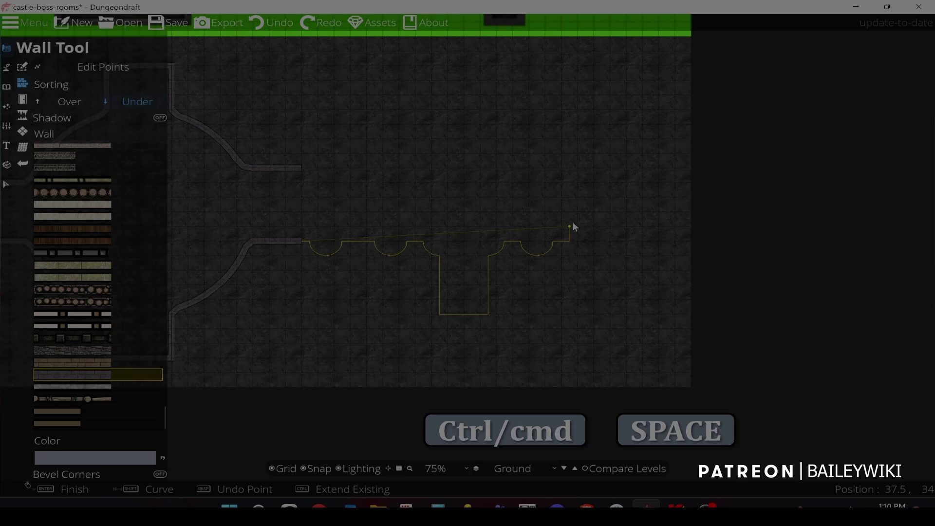
pyautogui.scroll(3, 572, 225)
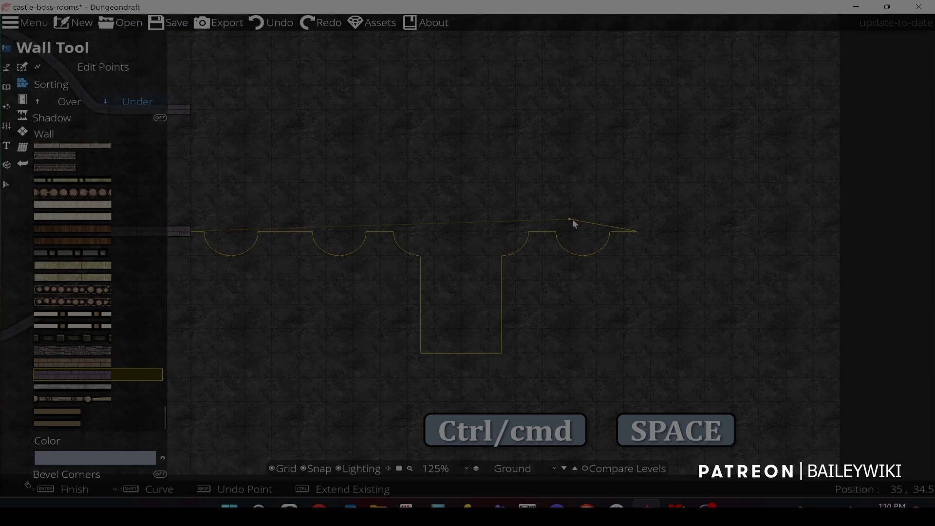
pyautogui.click(637, 208)
pyautogui.click(678, 208)
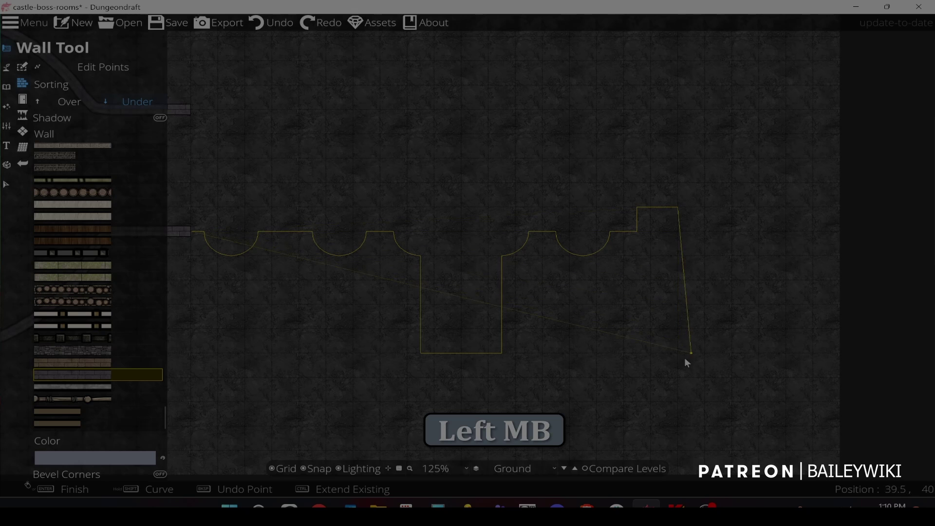
pyautogui.click(813, 305)
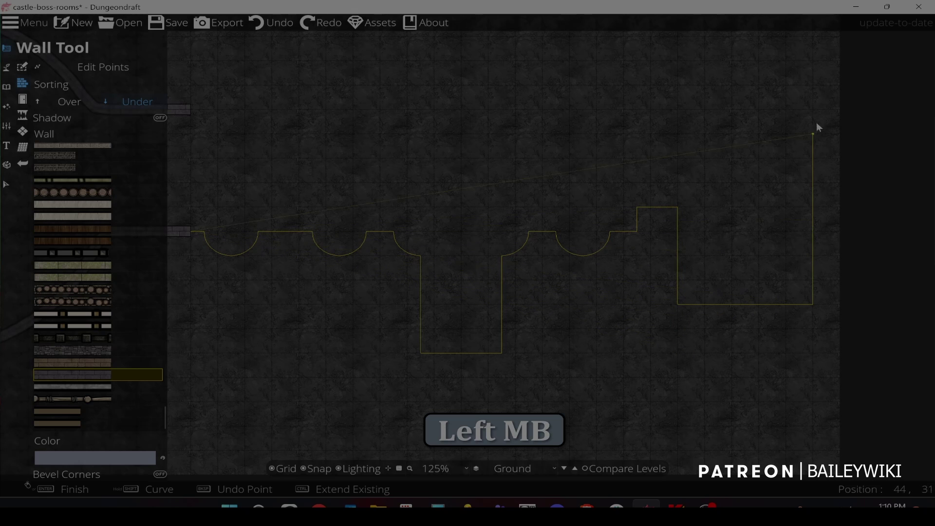
pyautogui.press('space')
pyautogui.hotkey('ctrl', 'space')
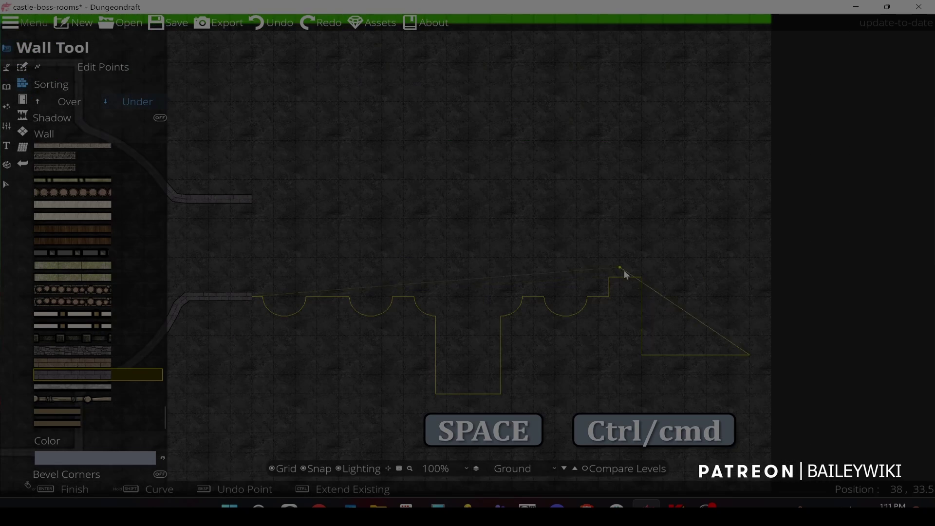
pyautogui.click(752, 270)
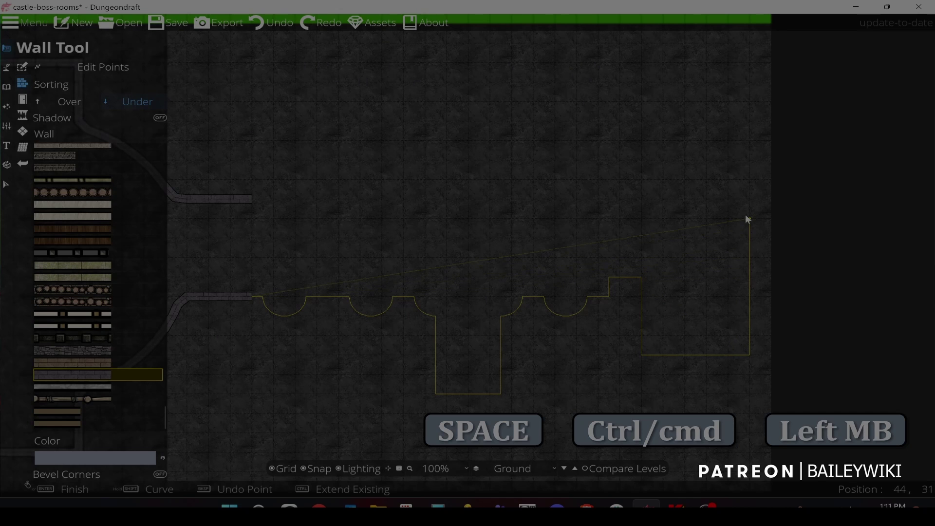
pyautogui.click(646, 143)
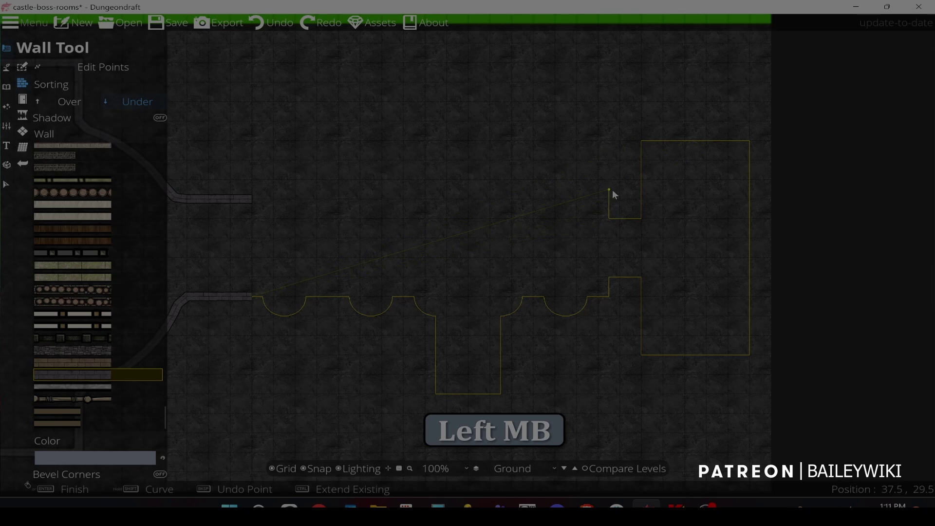
# - Return along the upper wall, mirroring the semicircular niche, the quarter-circle corner and the alcove about 3 squares wide and 4 deep
pyautogui.press('shift')
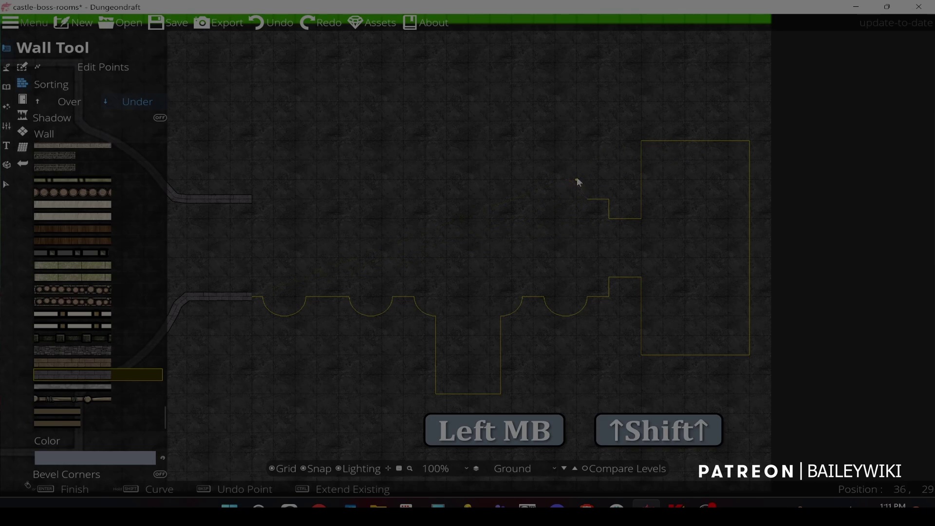
pyautogui.click(565, 180)
pyautogui.press('space')
pyautogui.moveTo(505, 163); pyautogui.dragTo(516, 190)
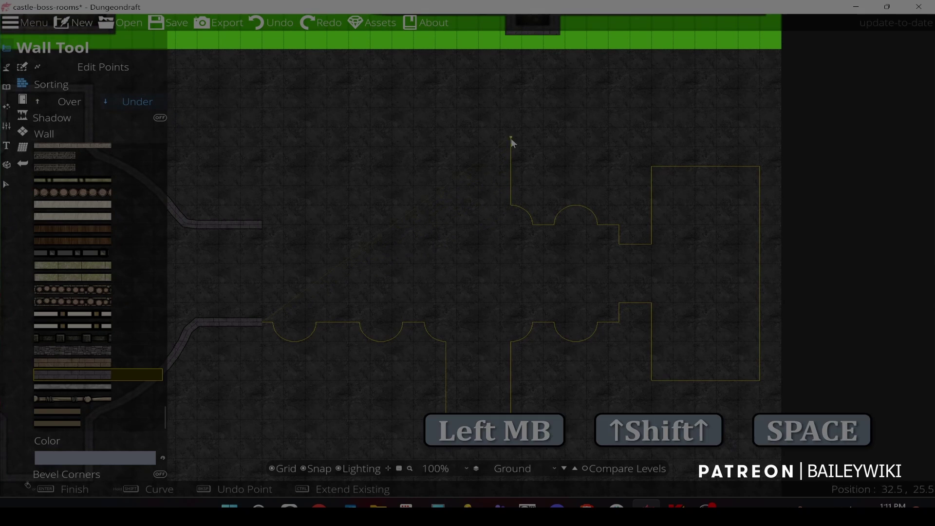
pyautogui.click(510, 127)
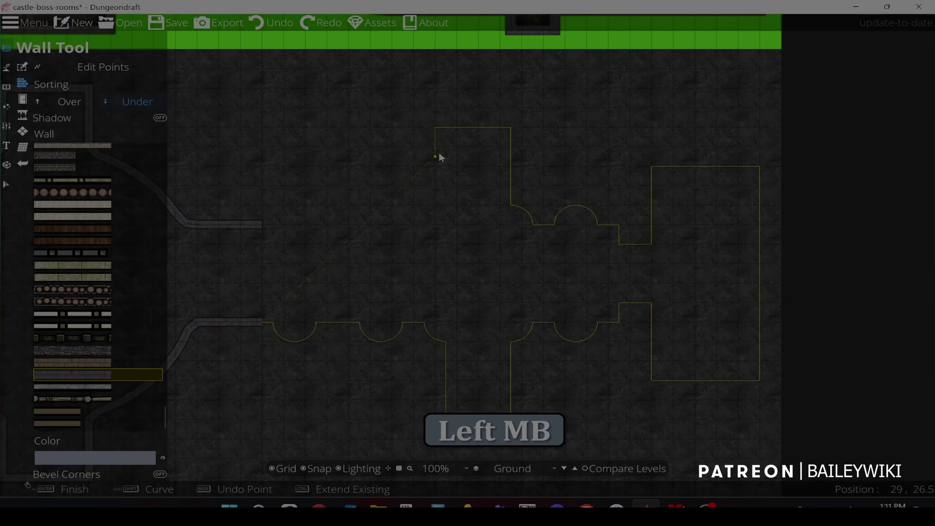
pyautogui.click(446, 204)
# - Add the alcove's other quarter-circle corner and two mirrored semicircular niches, finishing the wall at the circle's upper corridor end
pyautogui.press('shift')
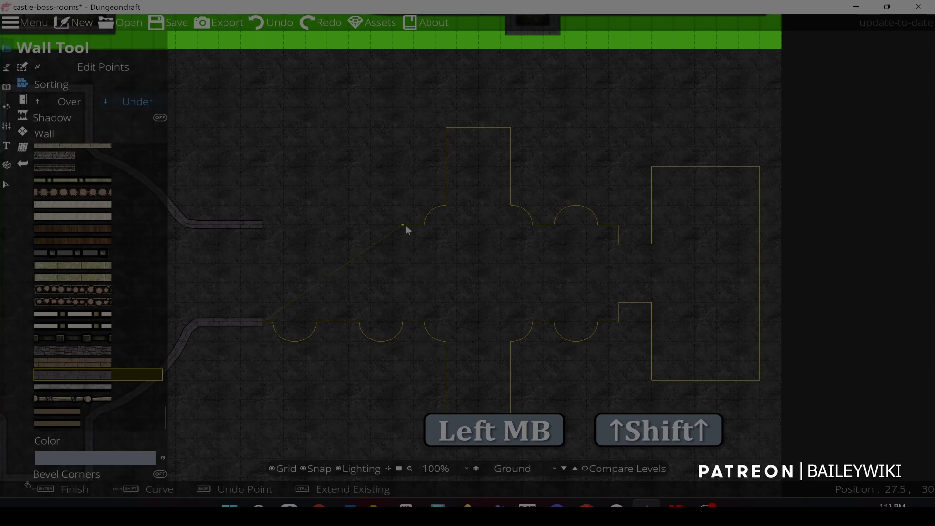
pyautogui.press('shift')
pyautogui.click(361, 225)
pyautogui.click(317, 225)
pyautogui.keyDown('shift'); pyautogui.click(300, 206); pyautogui.keyUp('shift')
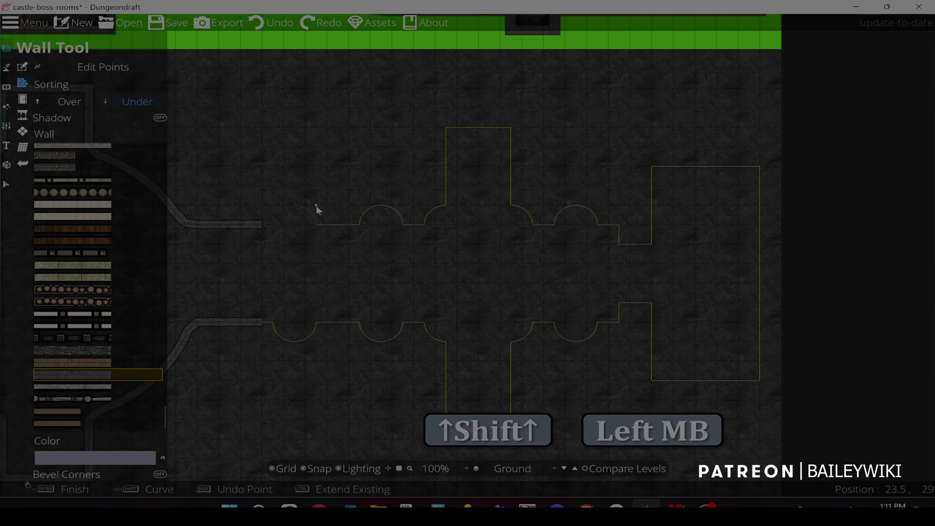
pyautogui.keyDown('shift'); pyautogui.click(269, 210); pyautogui.keyUp('shift')
pyautogui.rightClick(264, 223)
# - Select the green background pattern above the new room and copy its colour value
pyautogui.moveTo(280, 249); pyautogui.dragTo(445, 210)
pyautogui.moveTo(519, 216); pyautogui.dragTo(642, 227)
pyautogui.moveTo(250, 186); pyautogui.dragTo(399, 203)
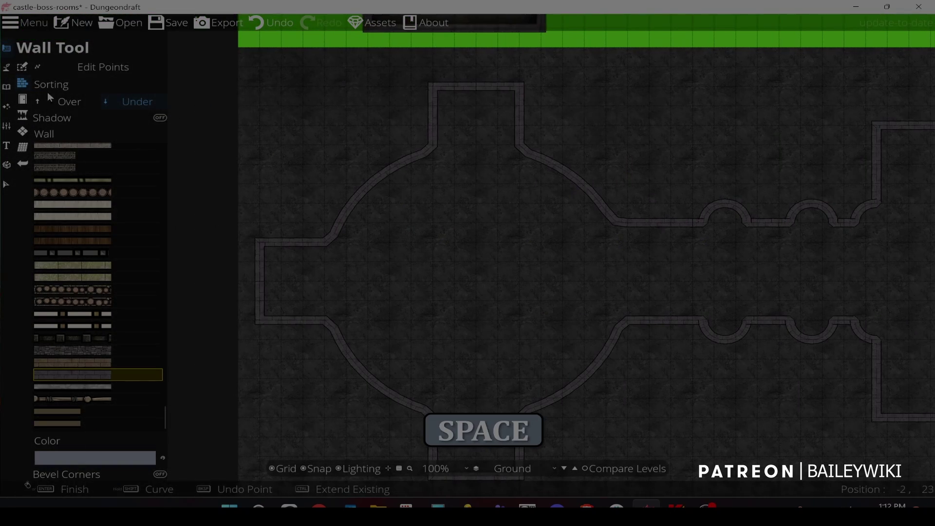
pyautogui.click(6, 184)
pyautogui.moveTo(301, 135); pyautogui.dragTo(290, 219)
pyautogui.click(286, 111)
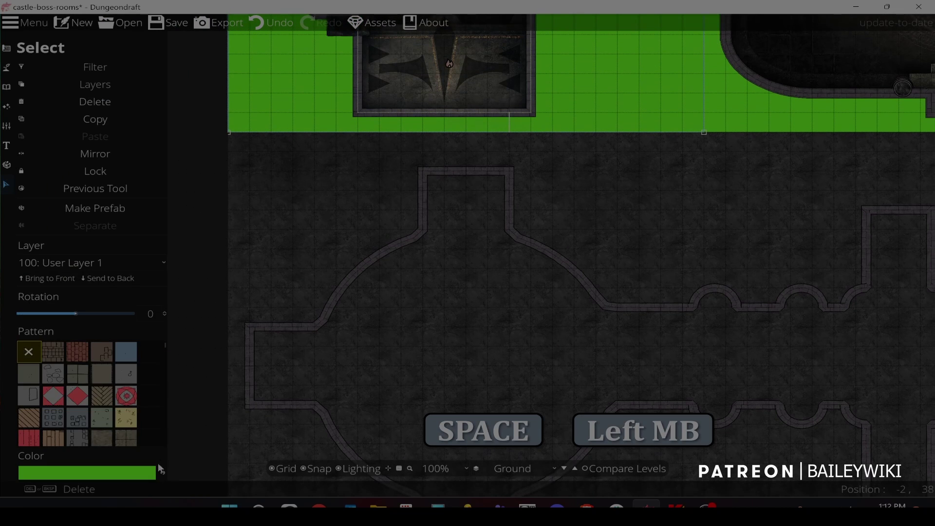
pyautogui.click(143, 474)
pyautogui.hotkey('ctrl', 'c')
pyautogui.click(83, 457)
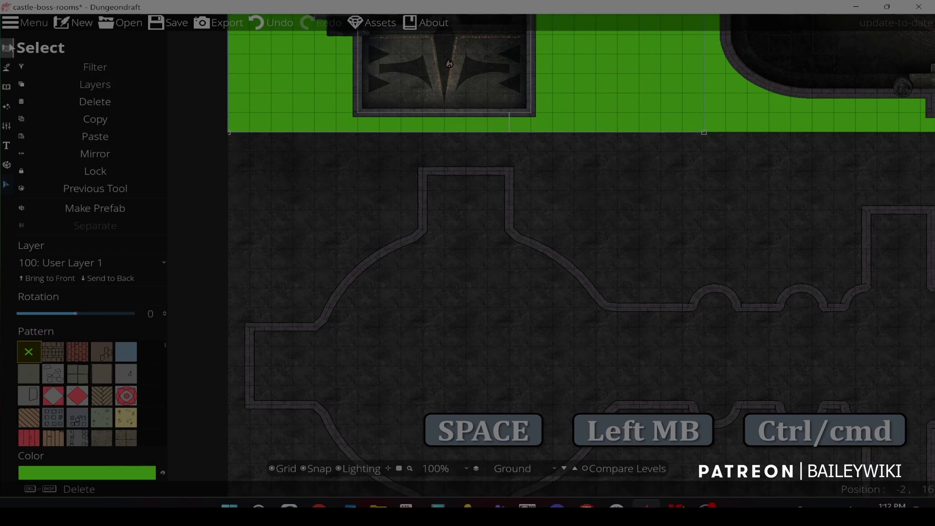
# - Set up a freeform pattern shape with the plain first pattern, the copied green colour and layer 400: User Layer 4
pyautogui.click(6, 48)
pyautogui.click(49, 134)
pyautogui.click(45, 209)
pyautogui.click(115, 458)
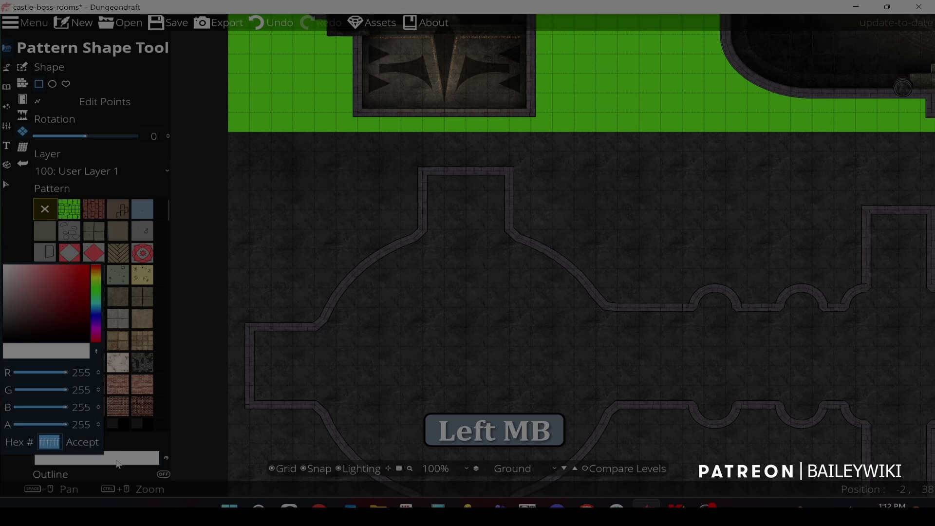
pyautogui.hotkey('ctrl', 'v')
pyautogui.click(87, 443)
pyautogui.click(81, 171)
pyautogui.click(73, 327)
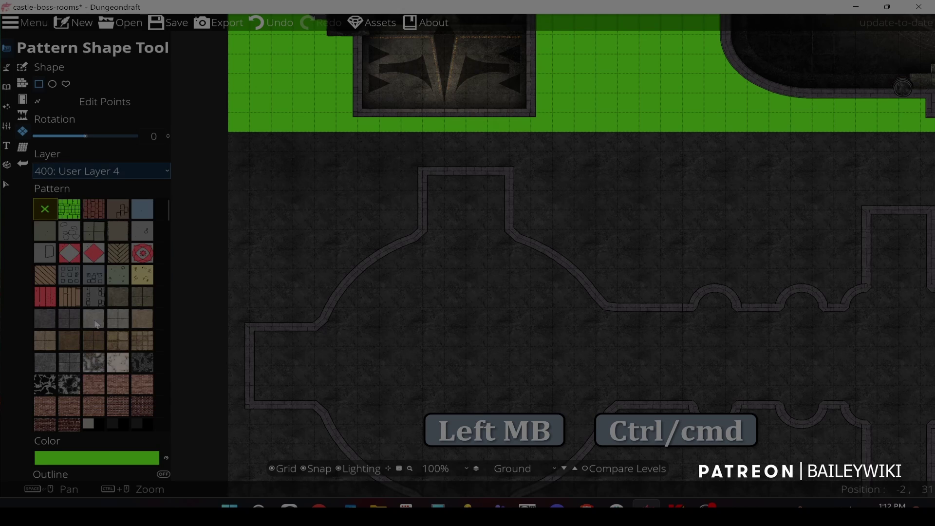
pyautogui.click(66, 83)
# - Trace the green pattern shape from the circle's left alcove along the lower-left arc and around the bottom alcove
pyautogui.moveTo(232, 332); pyautogui.dragTo(520, 158)
pyautogui.scroll(2, 276, 219)
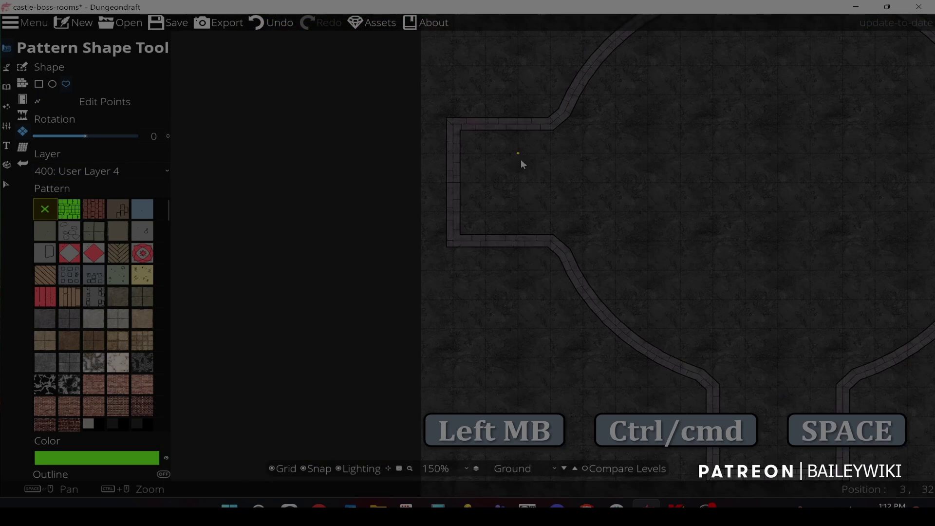
pyautogui.click(452, 184)
pyautogui.click(452, 241)
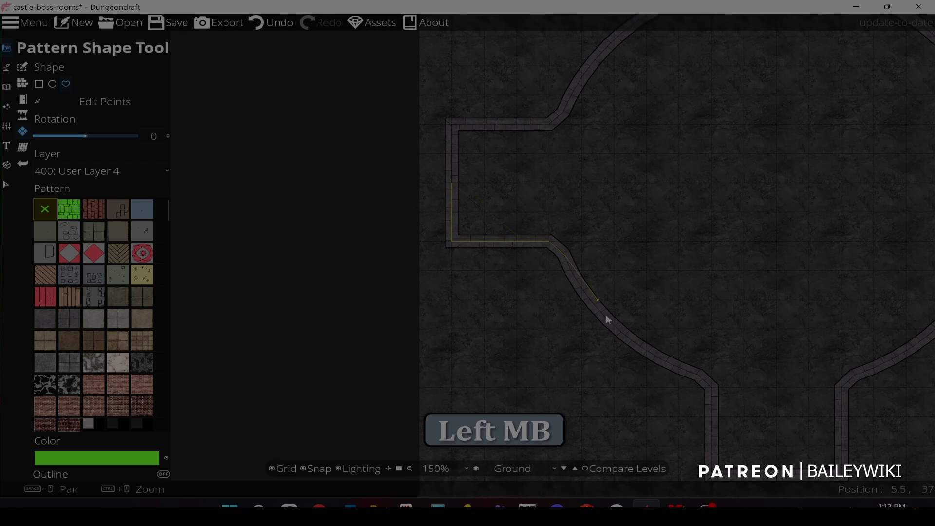
pyautogui.keyDown('shift'); pyautogui.click(696, 374); pyautogui.keyUp('shift')
pyautogui.moveTo(599, 349); pyautogui.dragTo(489, 226)
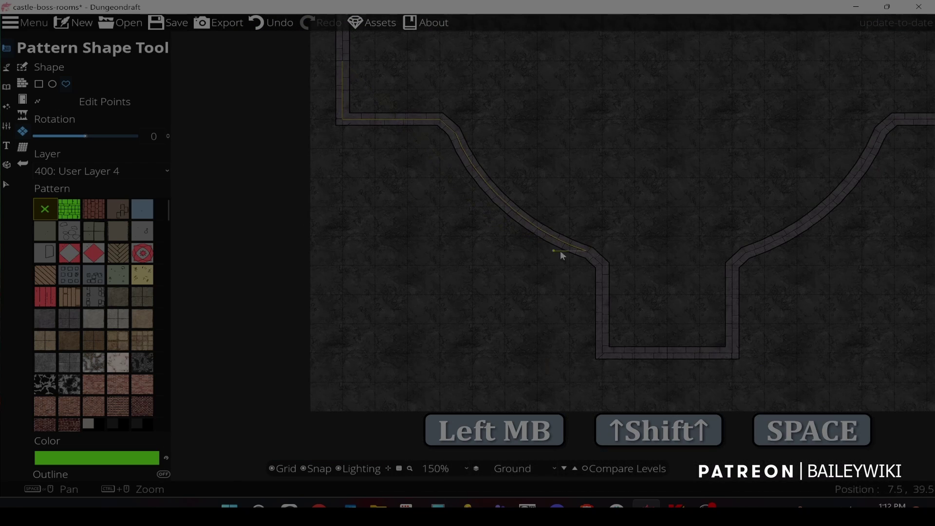
pyautogui.click(602, 355)
pyautogui.click(731, 353)
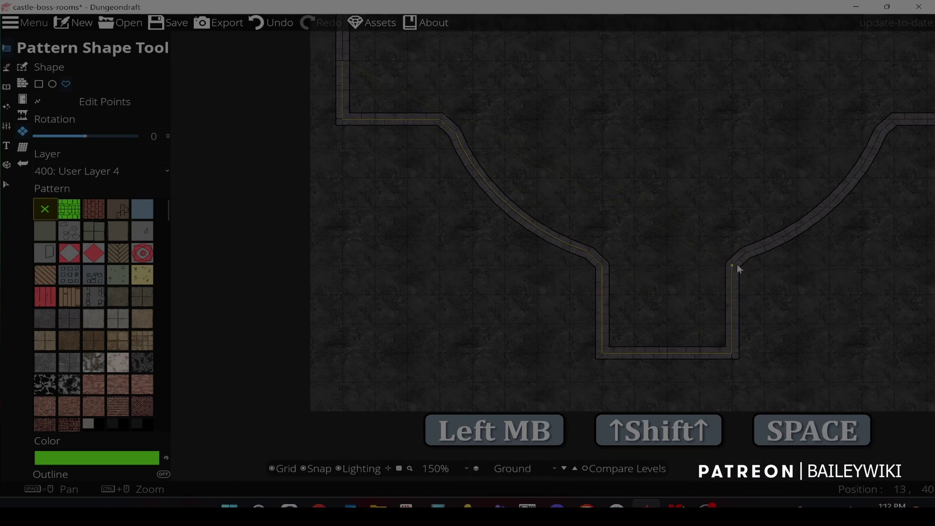
pyautogui.click(737, 267)
# - Continue the pattern outline up the lower-right arc, along the corridor's lower wall and around its first semicircular niche
pyautogui.moveTo(756, 254); pyautogui.dragTo(543, 304)
pyautogui.keyDown('shift'); pyautogui.click(674, 181); pyautogui.keyUp('shift')
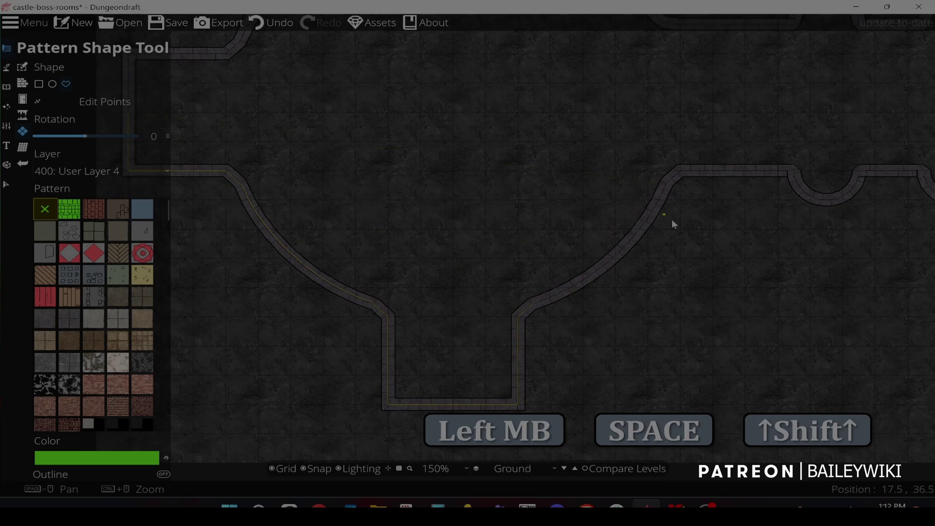
pyautogui.keyDown('shift'); pyautogui.click(673, 177); pyautogui.keyUp('shift')
pyautogui.keyDown('shift'); pyautogui.click(794, 171); pyautogui.keyUp('shift')
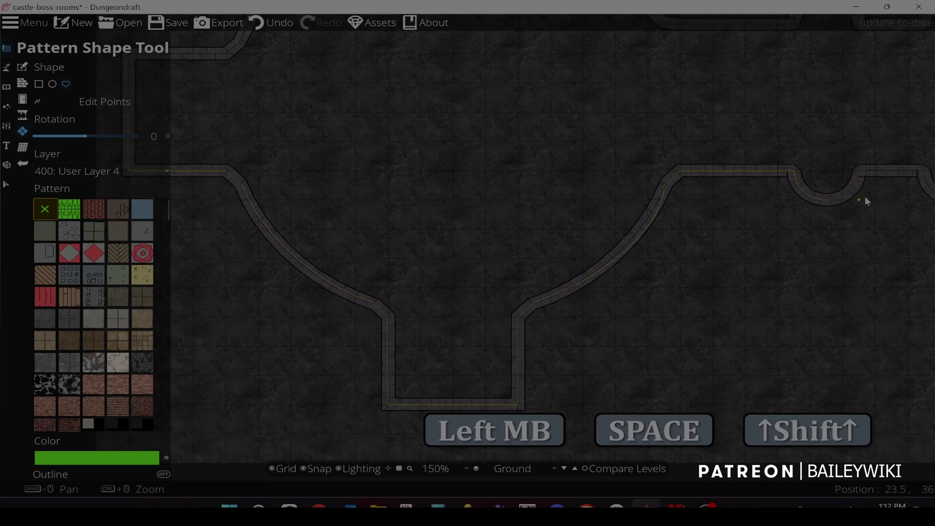
pyautogui.moveTo(867, 201); pyautogui.dragTo(640, 193)
pyautogui.keyDown('ctrl'); pyautogui.scroll(-6, 677, 188); pyautogui.keyUp('ctrl')
pyautogui.keyDown('ctrl'); pyautogui.scroll(5, 547, 223); pyautogui.keyUp('ctrl')
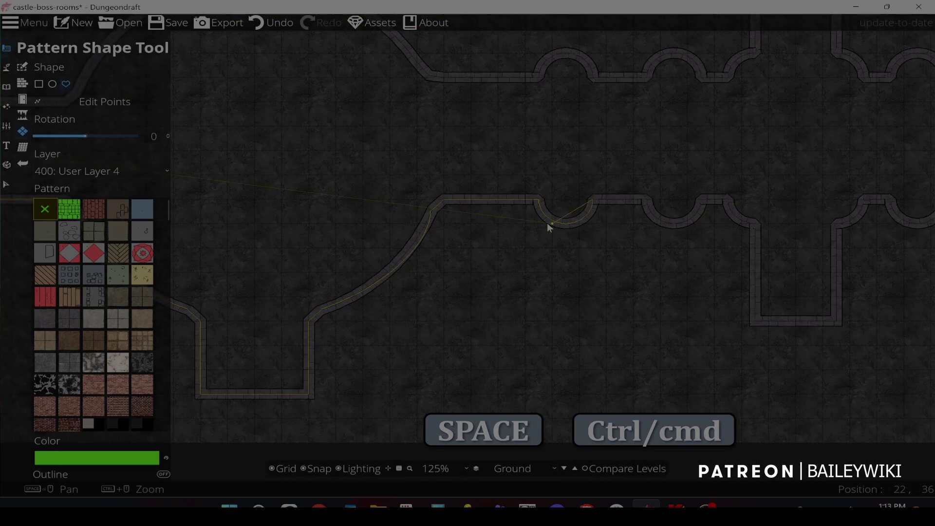
# - Close the green shape along the map's bottom edge and pull its left side out to the map edge beside the left alcove
pyautogui.moveTo(622, 299); pyautogui.dragTo(635, 123)
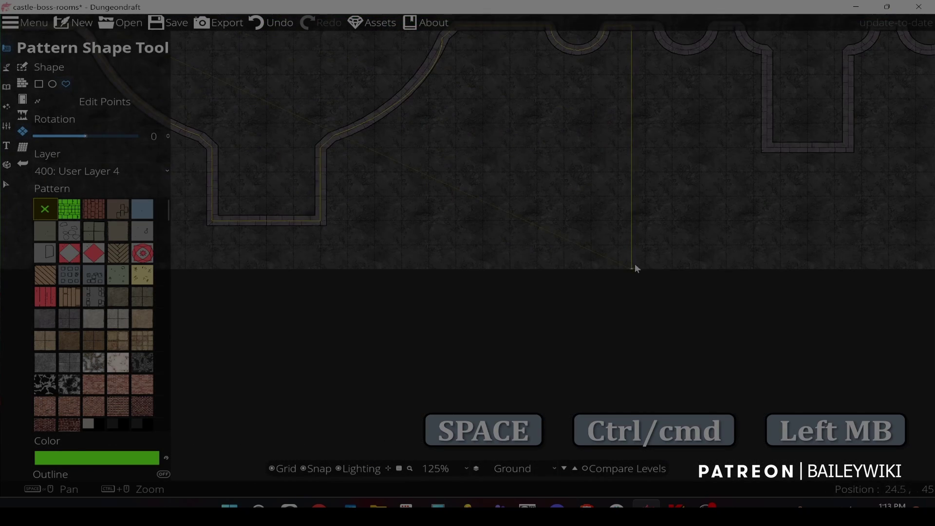
pyautogui.moveTo(258, 265); pyautogui.dragTo(665, 260)
pyautogui.doubleClick(379, 264)
pyautogui.moveTo(503, 123); pyautogui.dragTo(576, 305)
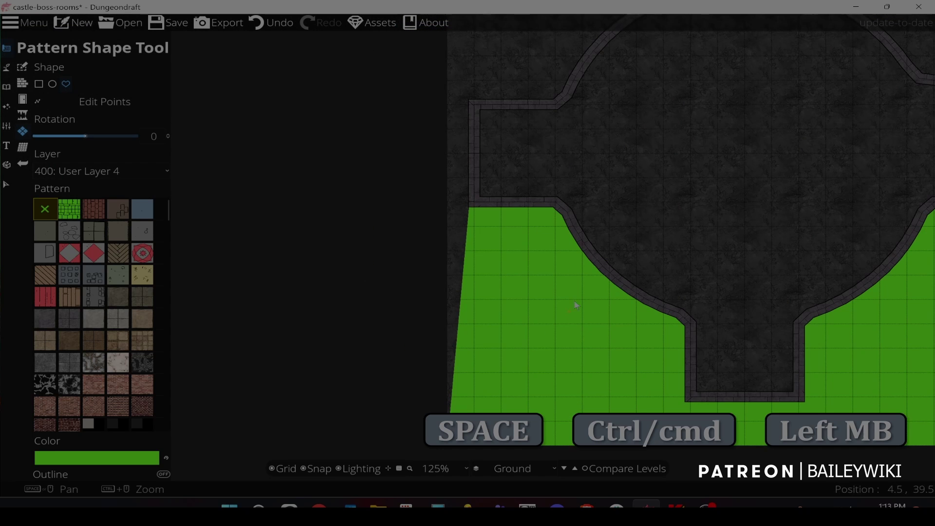
pyautogui.click(111, 100)
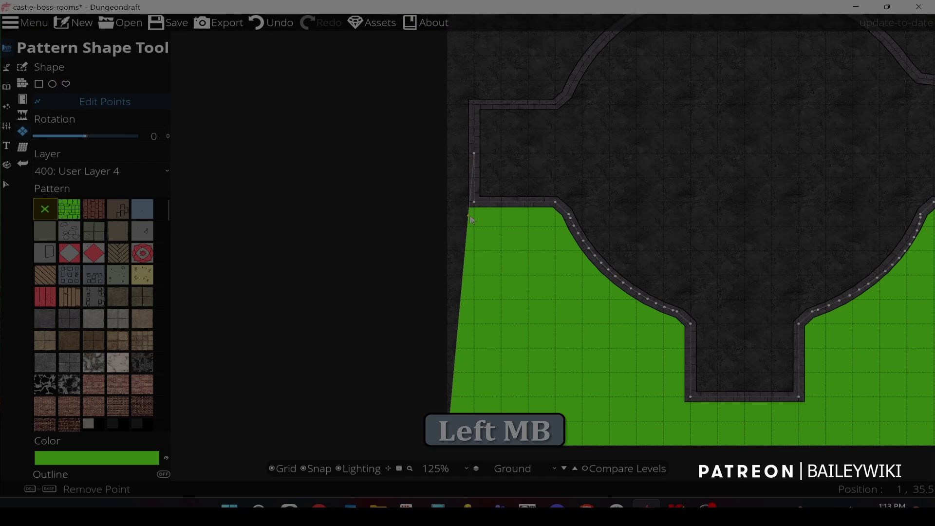
pyautogui.moveTo(474, 153); pyautogui.dragTo(447, 153)
# - Remove the end wall of the corridor's lower alcove, leaving its two side walls open
pyautogui.moveTo(679, 279); pyautogui.dragTo(558, 213)
pyautogui.moveTo(925, 213); pyautogui.dragTo(409, 261)
pyautogui.scroll(-2, 466, 258)
pyautogui.moveTo(482, 256); pyautogui.dragTo(473, 213)
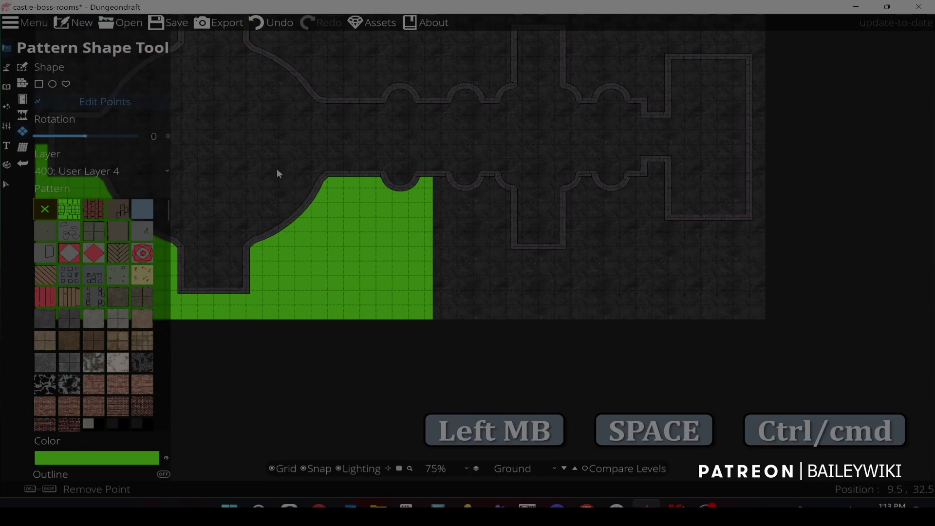
pyautogui.scroll(3, 537, 250)
pyautogui.keyDown('ctrl'); pyautogui.click(591, 240); pyautogui.keyUp('ctrl')
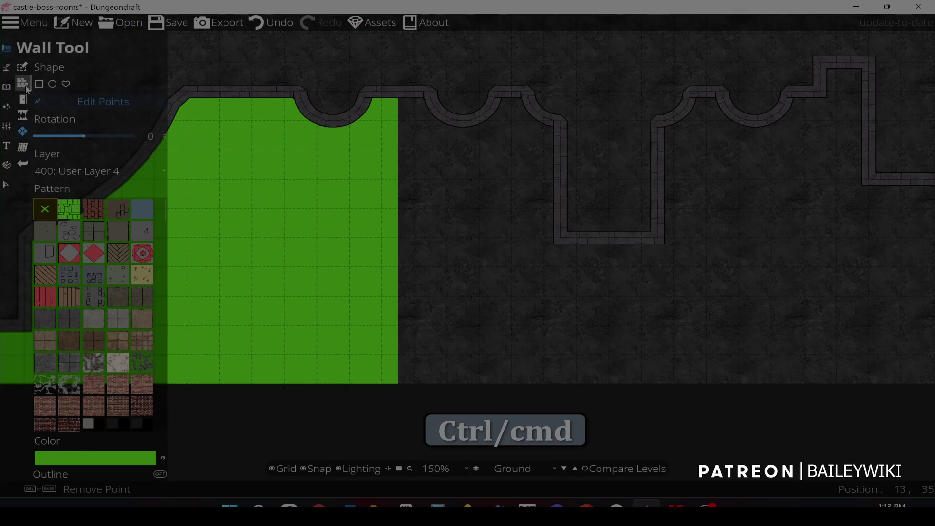
pyautogui.scroll(-2, 590, 241)
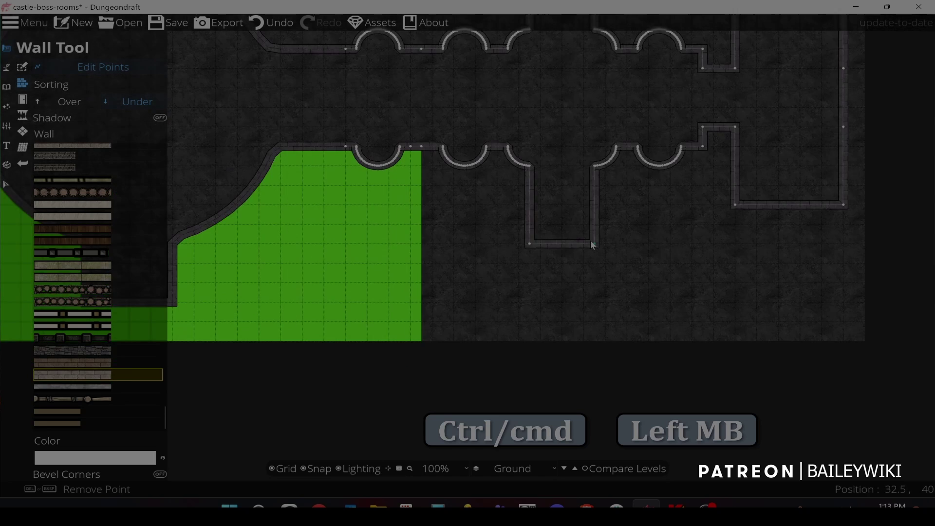
pyautogui.scroll(2, 590, 241)
pyautogui.moveTo(587, 238); pyautogui.dragTo(484, 231)
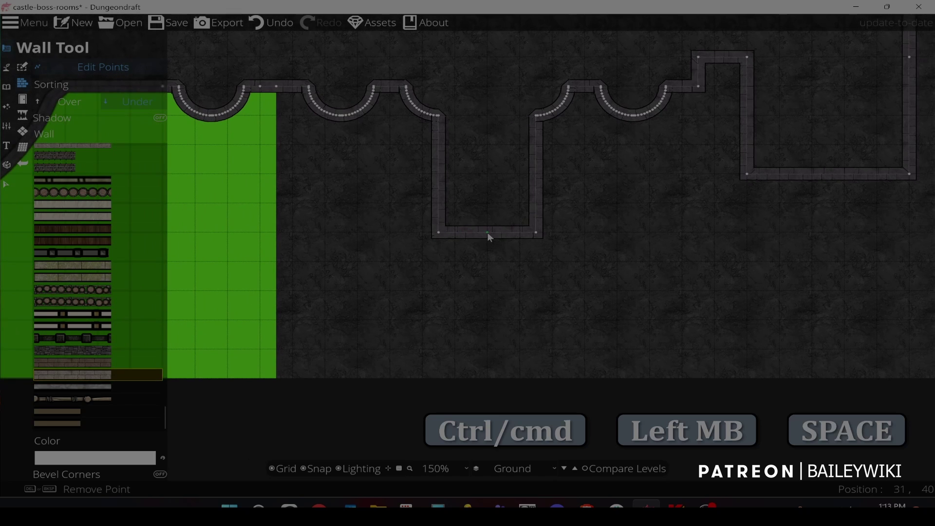
pyautogui.press('Delete')
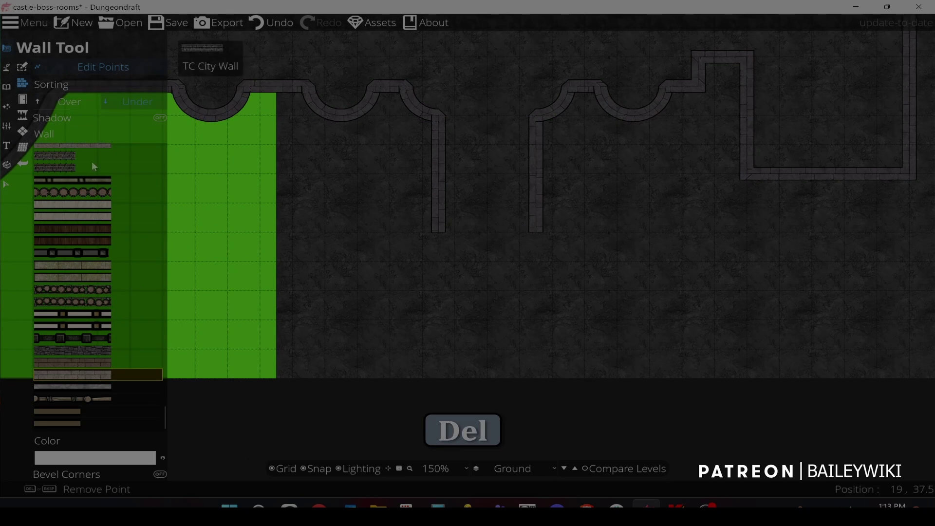
# - Copy the colour value of the existing corridor wall and apply it to the Wall tool
pyautogui.click(6, 184)
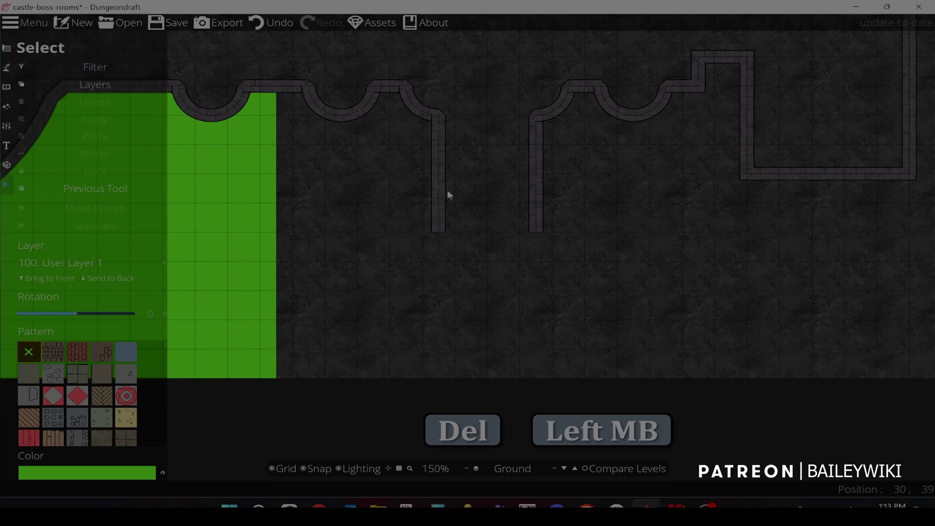
pyautogui.click(440, 175)
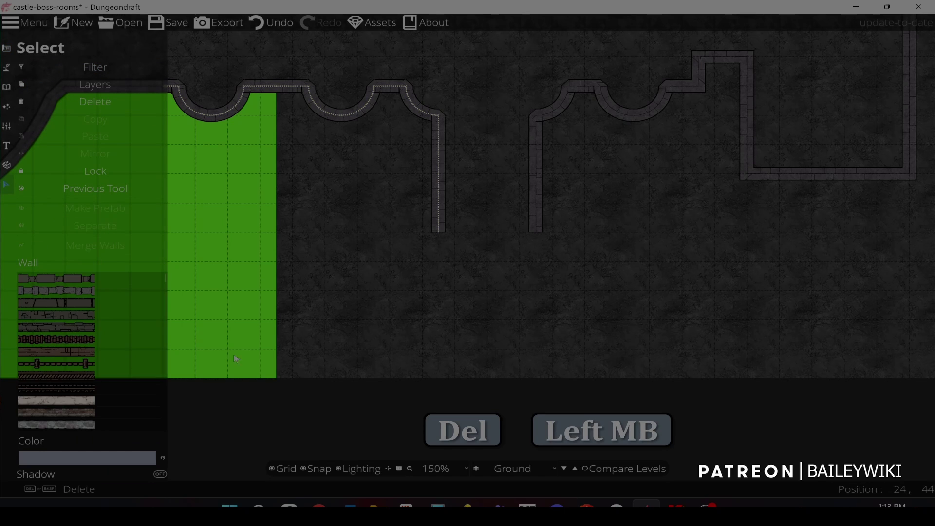
pyautogui.click(80, 460)
pyautogui.hotkey('ctrl', 'c')
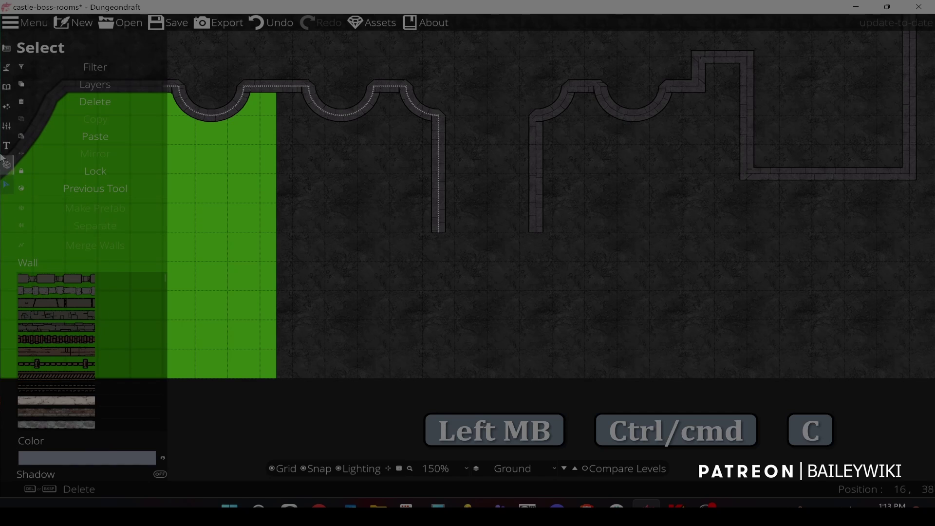
pyautogui.click(7, 54)
pyautogui.click(50, 83)
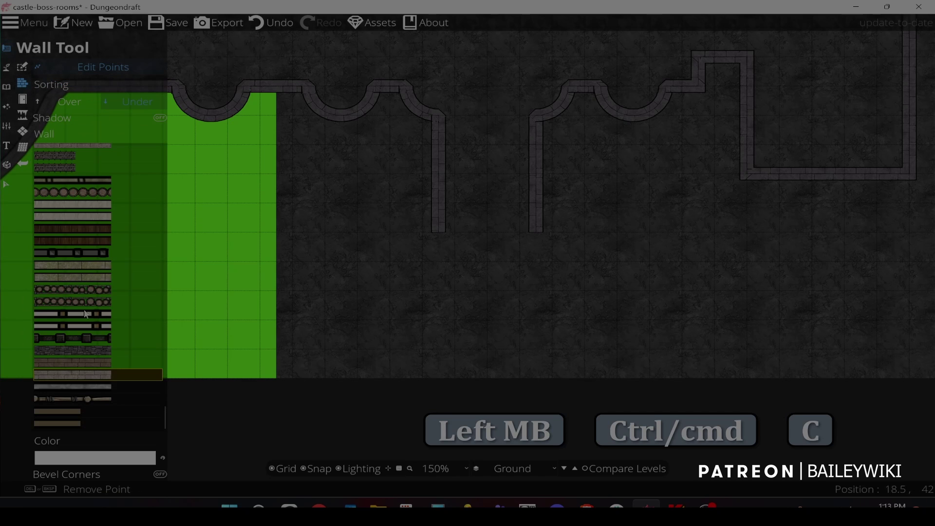
pyautogui.click(126, 461)
pyautogui.hotkey('ctrl', 'v')
pyautogui.click(83, 441)
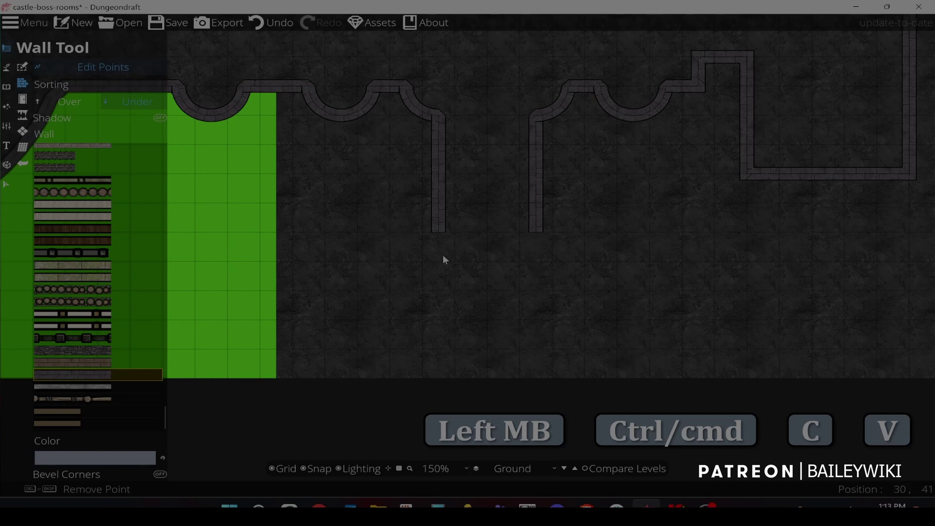
# - Draw a rounded-corner wall at the lower alcove's open end, forming a chamber about 5 squares wide and 3 high
pyautogui.click(174, 96)
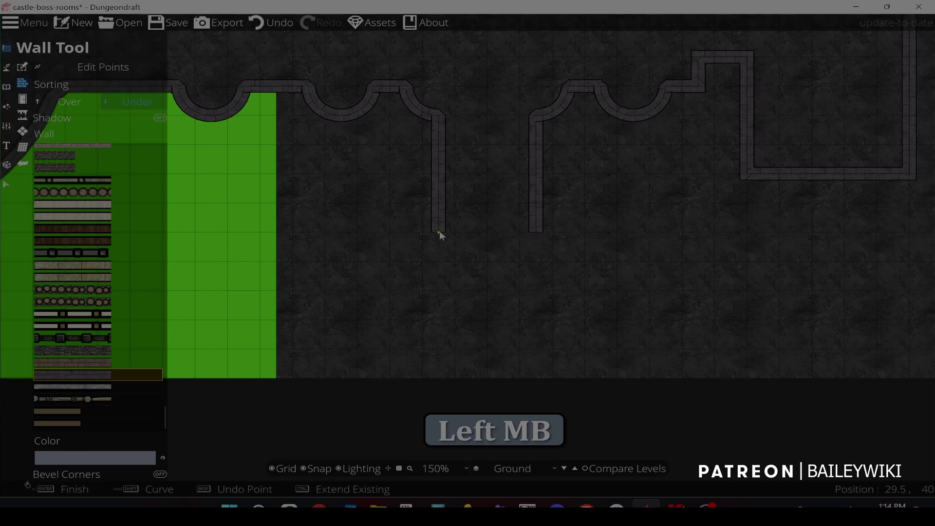
pyautogui.press('shift')
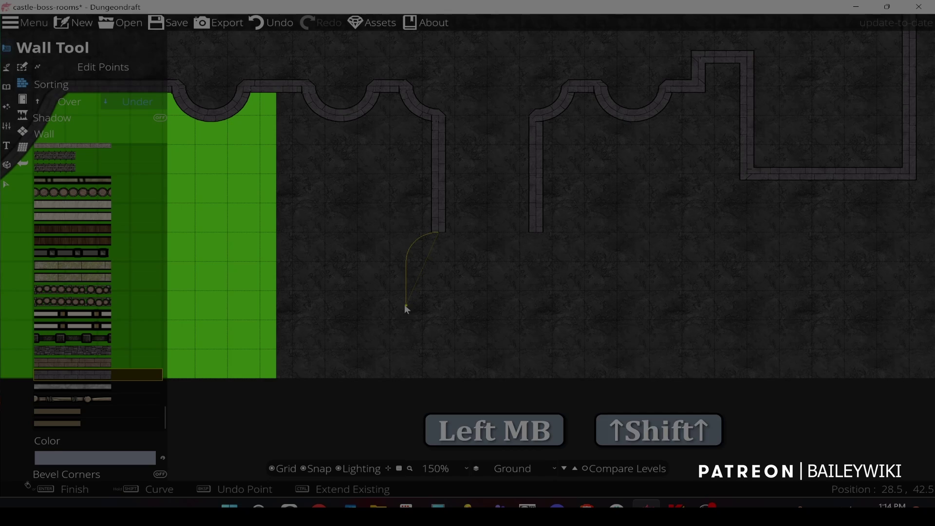
pyautogui.press('BackSpace')
pyautogui.click(406, 292)
pyautogui.press('shift')
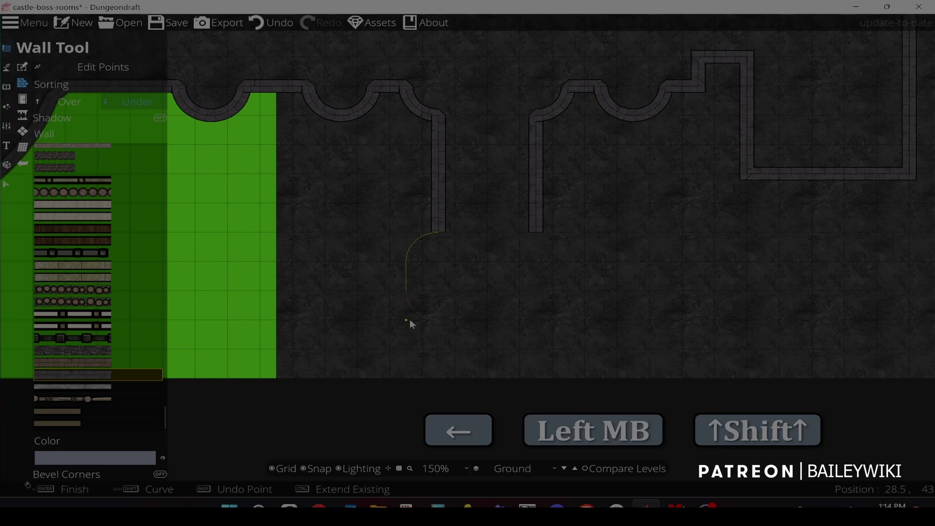
pyautogui.click(535, 325)
pyautogui.press('shift')
pyautogui.click(565, 233)
pyautogui.rightClick(535, 218)
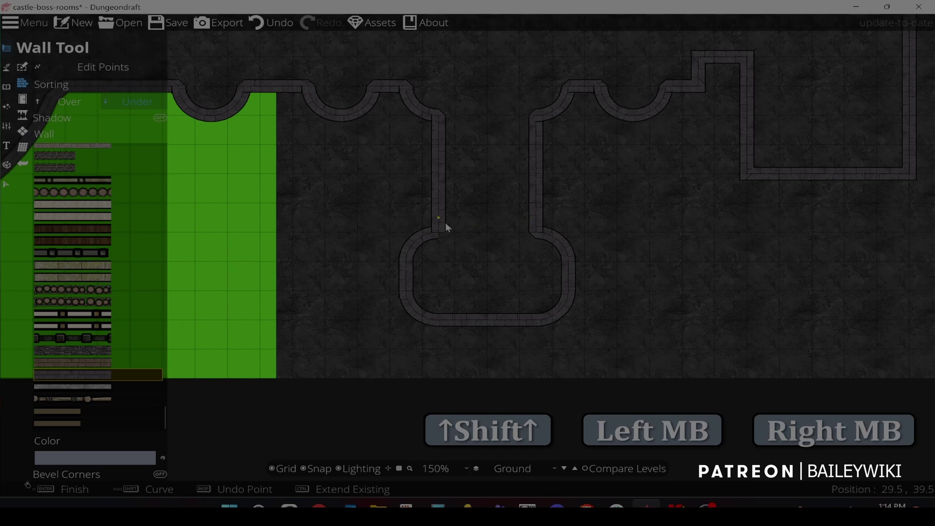
# - Reshape the corridor's upper alcove into an L with a branch about 4 squares long and 2 high towards the circular room
pyautogui.scroll(3, 423, 210)
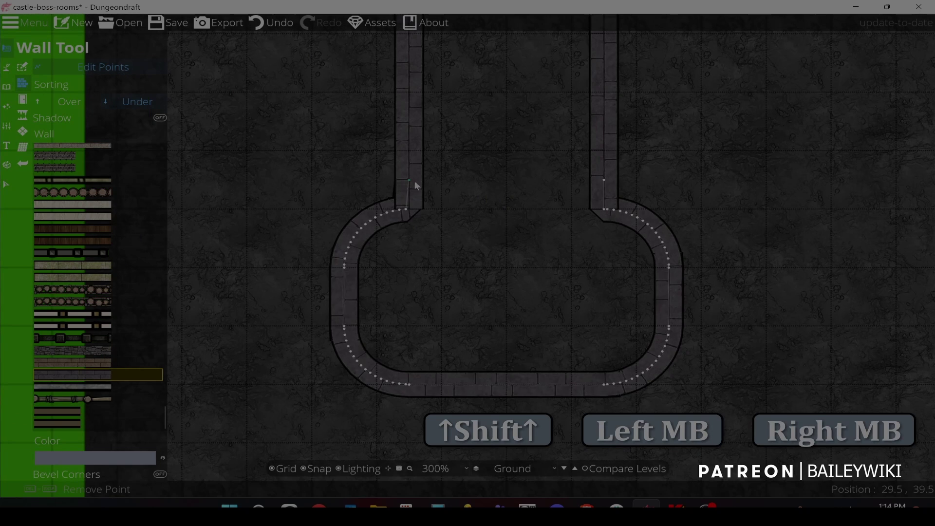
pyautogui.scroll(-3, 489, 214)
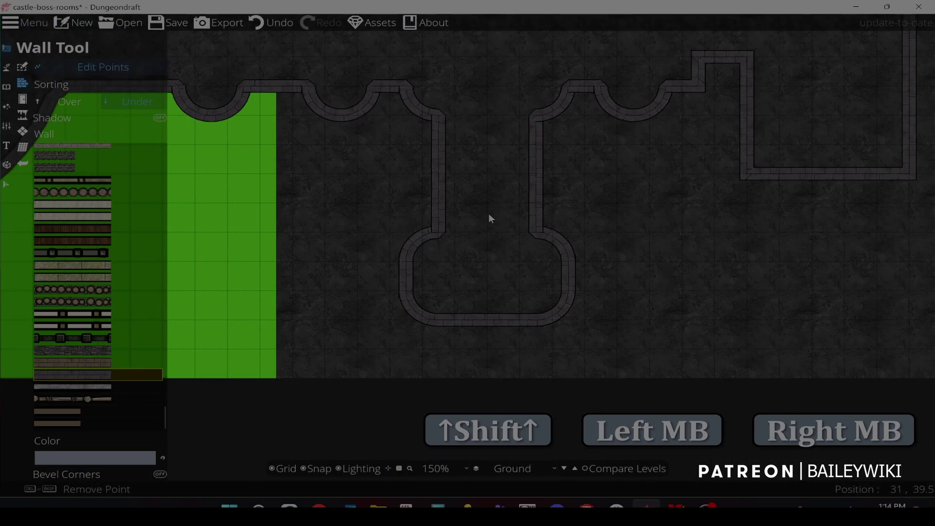
pyautogui.press('space')
pyautogui.press('ctrl')
pyautogui.scroll(-5, 475, 188)
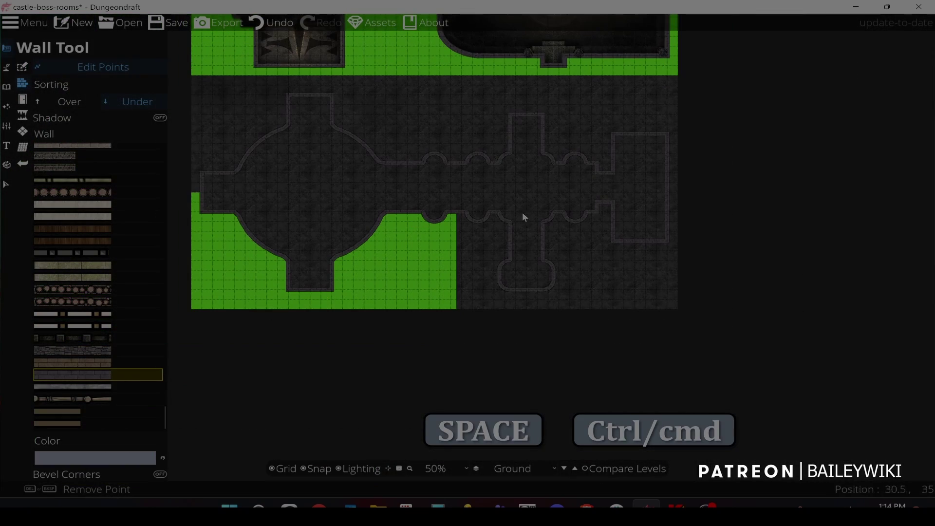
pyautogui.scroll(4, 482, 141)
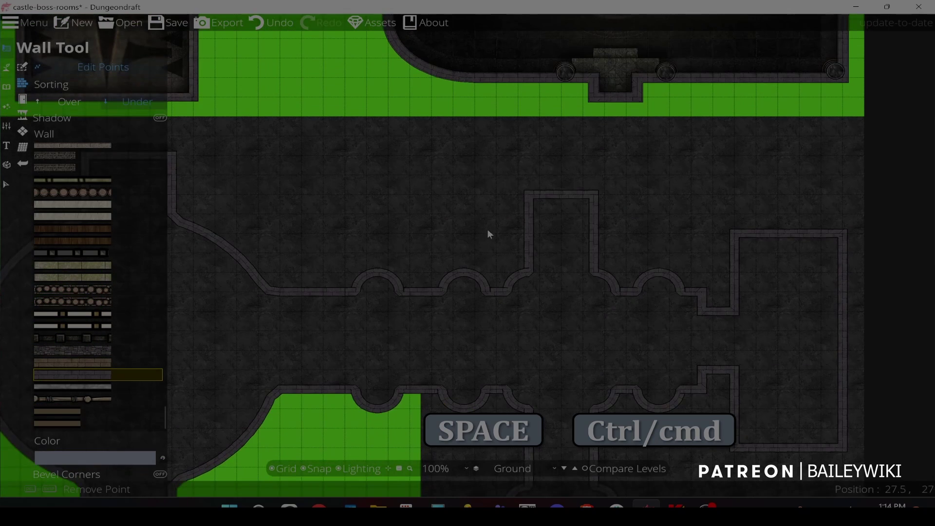
pyautogui.click(127, 67)
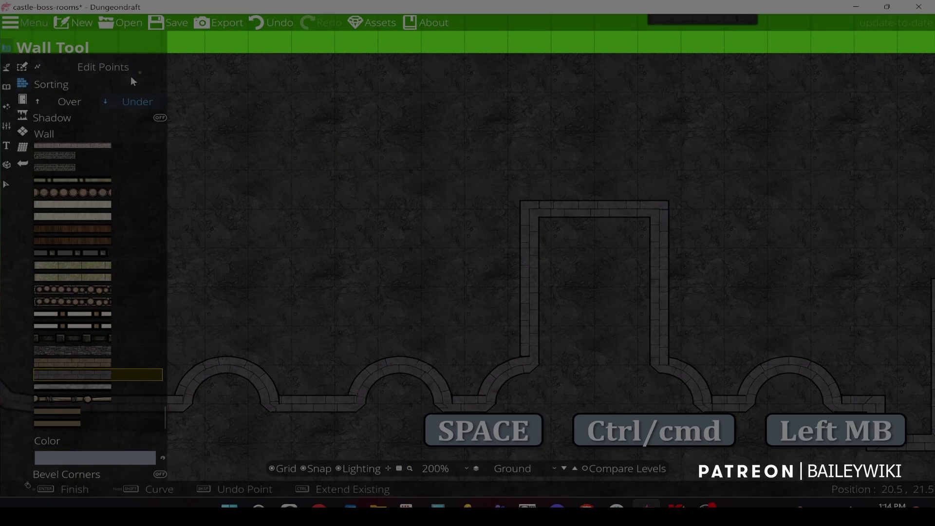
pyautogui.click(531, 282)
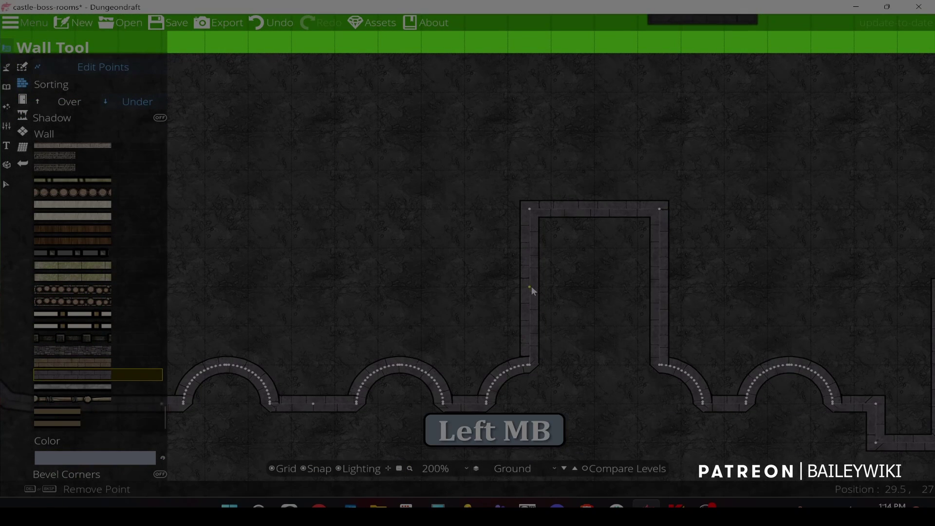
pyautogui.moveTo(533, 262); pyautogui.dragTo(358, 286)
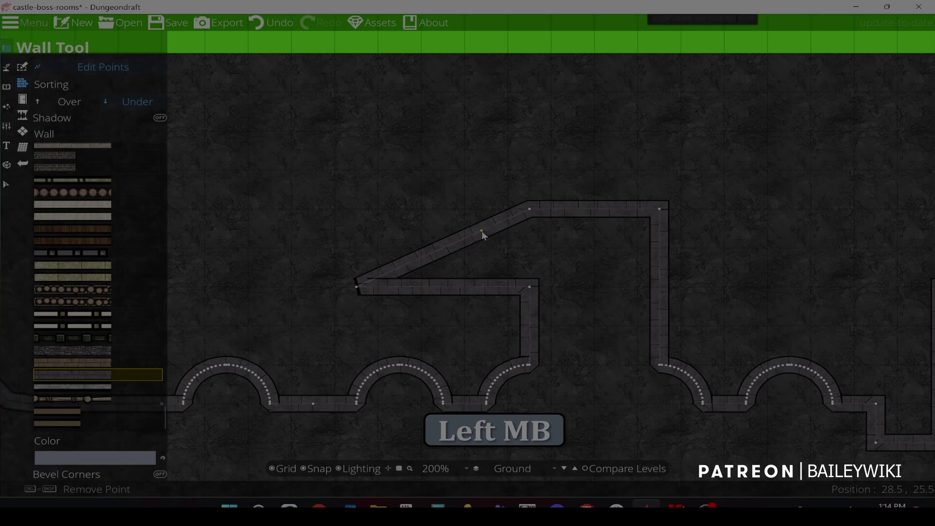
pyautogui.moveTo(481, 231); pyautogui.dragTo(545, 191)
pyautogui.press('space')
pyautogui.scroll(-3, 544, 239)
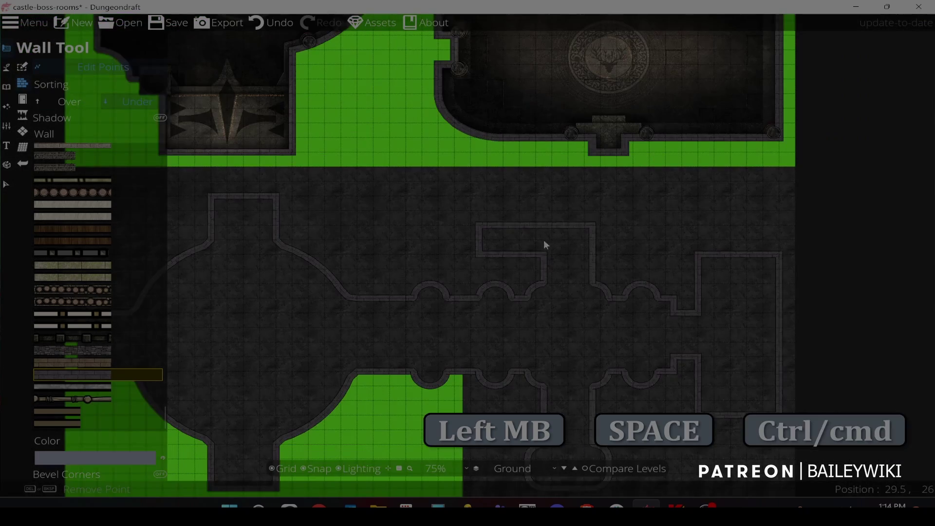
pyautogui.moveTo(543, 240); pyautogui.dragTo(526, 137)
pyautogui.moveTo(659, 290); pyautogui.dragTo(493, 210)
pyautogui.scroll(2, 528, 236)
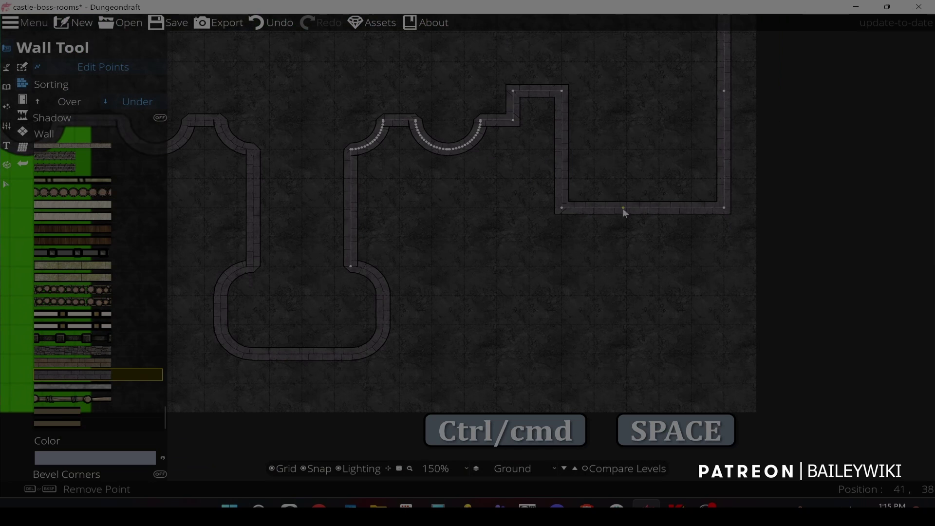
# - Reshape the end room's lower wall with a centred stepped recess 3 squares wide and 1 square deep
pyautogui.moveTo(622, 208); pyautogui.dragTo(597, 208)
pyautogui.moveTo(685, 207); pyautogui.dragTo(710, 244)
pyautogui.scroll(-2, 556, 307)
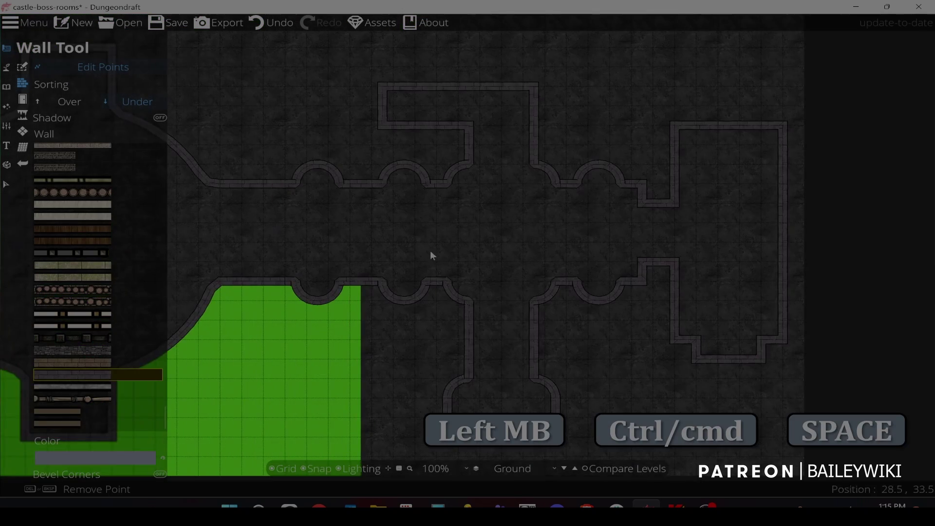
# - Widen the circular room's upper alcove by 1 square on each side, stepping its walls below the end wall and angling them back to the neck
pyautogui.moveTo(431, 250); pyautogui.dragTo(735, 200)
pyautogui.moveTo(426, 198); pyautogui.dragTo(515, 285)
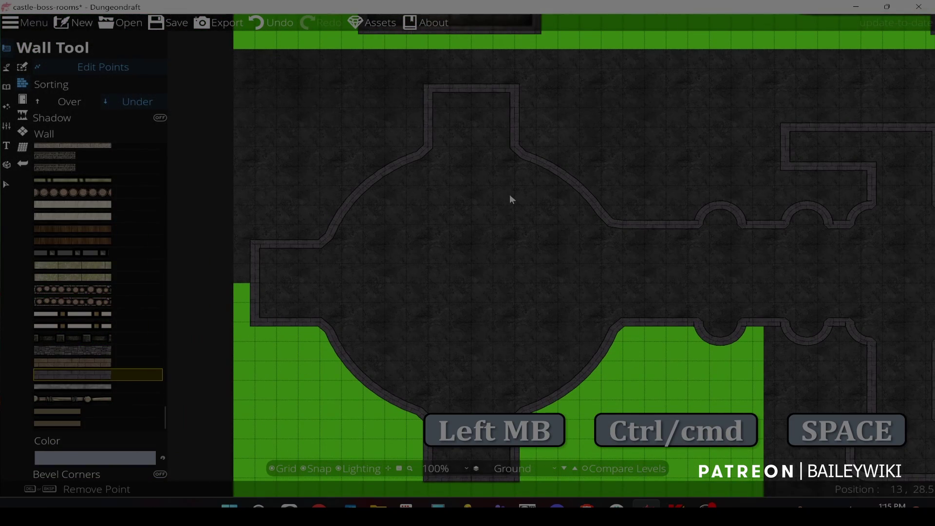
pyautogui.scroll(-3, 460, 155)
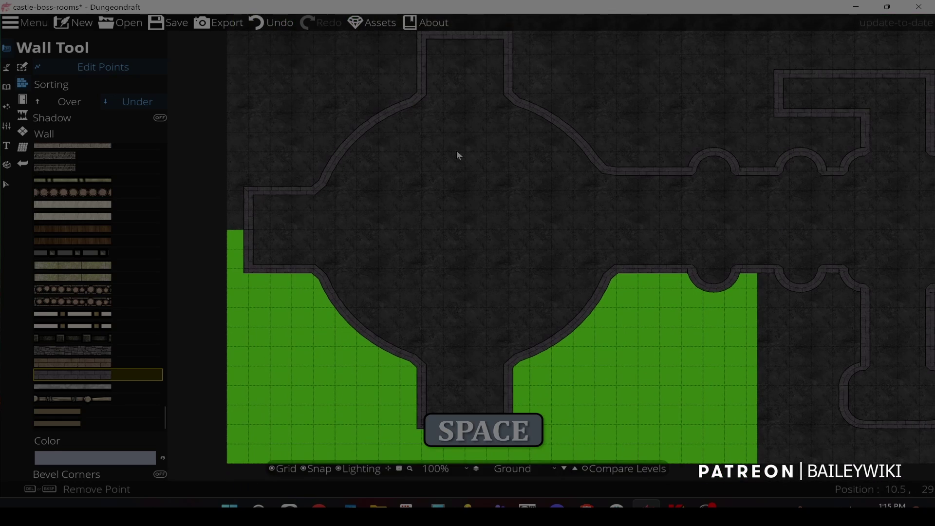
pyautogui.scroll(-3, 413, 218)
pyautogui.moveTo(440, 237); pyautogui.dragTo(403, 218)
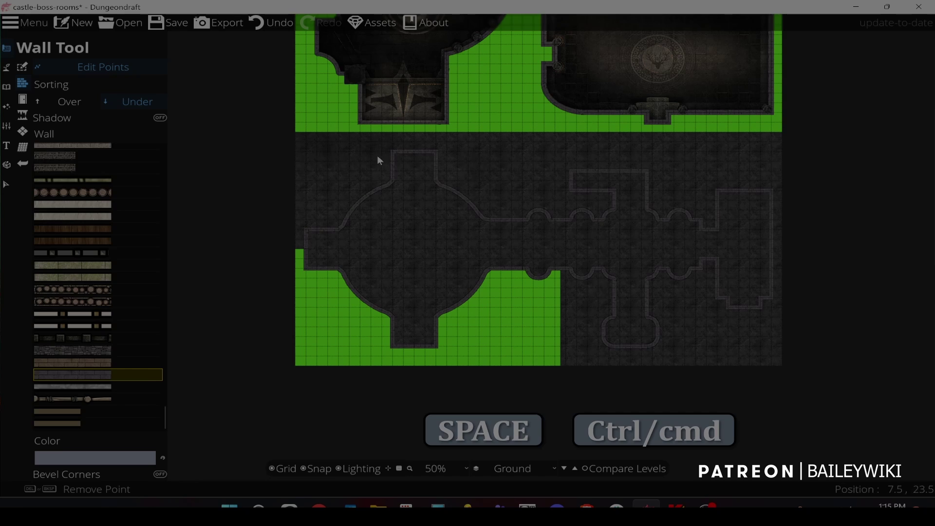
pyautogui.scroll(4, 377, 154)
pyautogui.moveTo(571, 324); pyautogui.dragTo(687, 404)
pyautogui.click(455, 135)
pyautogui.moveTo(456, 154); pyautogui.dragTo(413, 175)
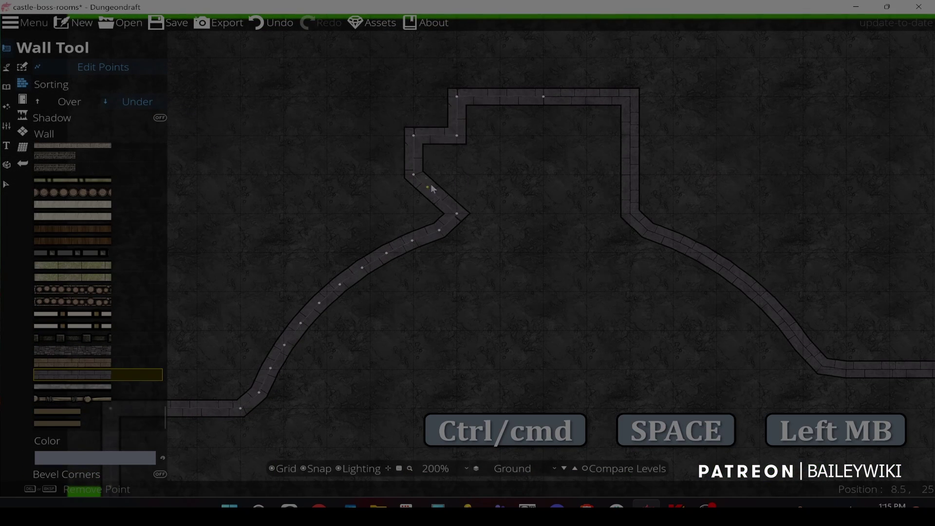
pyautogui.click(632, 136)
pyautogui.moveTo(634, 152); pyautogui.dragTo(674, 174)
pyautogui.scroll(-5, 585, 306)
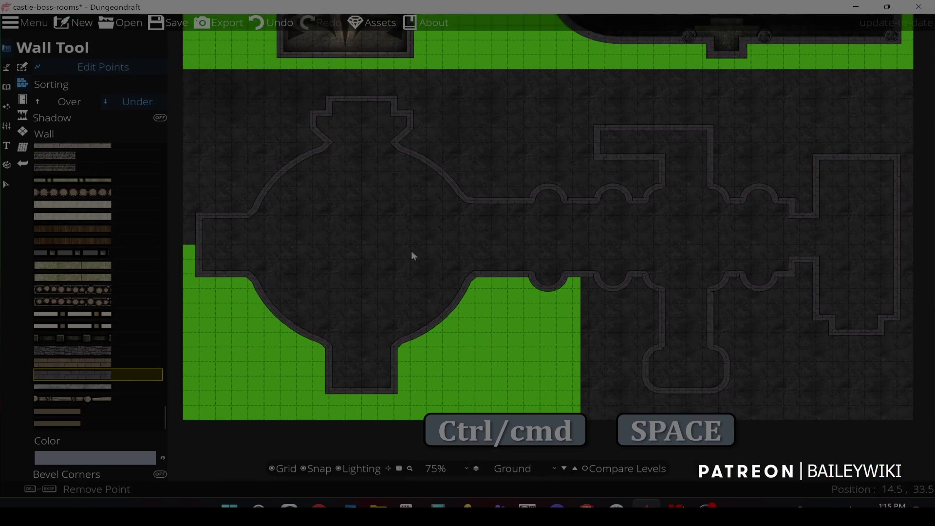
# - Widen the circular room's lower alcove by 1 square on each side, with stepped corners and angled walls returning to the neck
pyautogui.moveTo(412, 252); pyautogui.dragTo(476, 156)
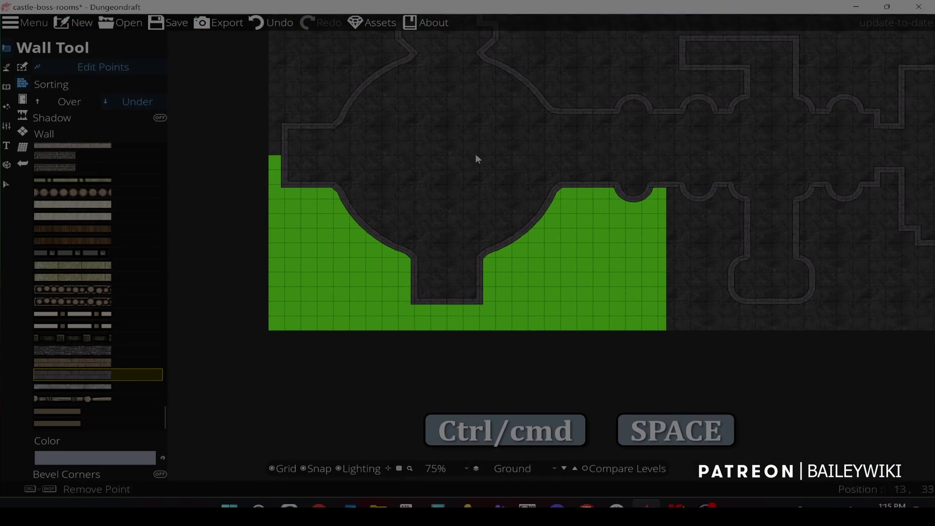
pyautogui.moveTo(414, 319); pyautogui.dragTo(453, 190)
pyautogui.scroll(5, 454, 188)
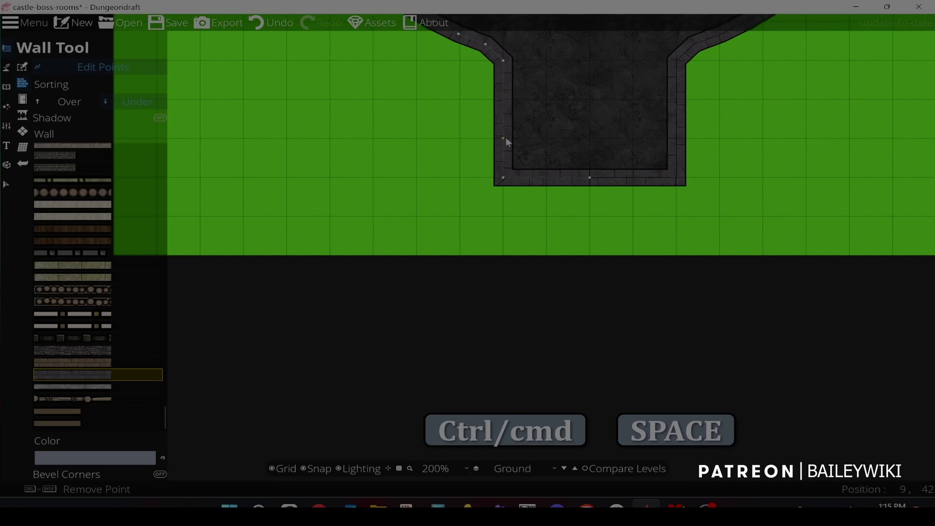
pyautogui.moveTo(503, 138); pyautogui.dragTo(460, 99)
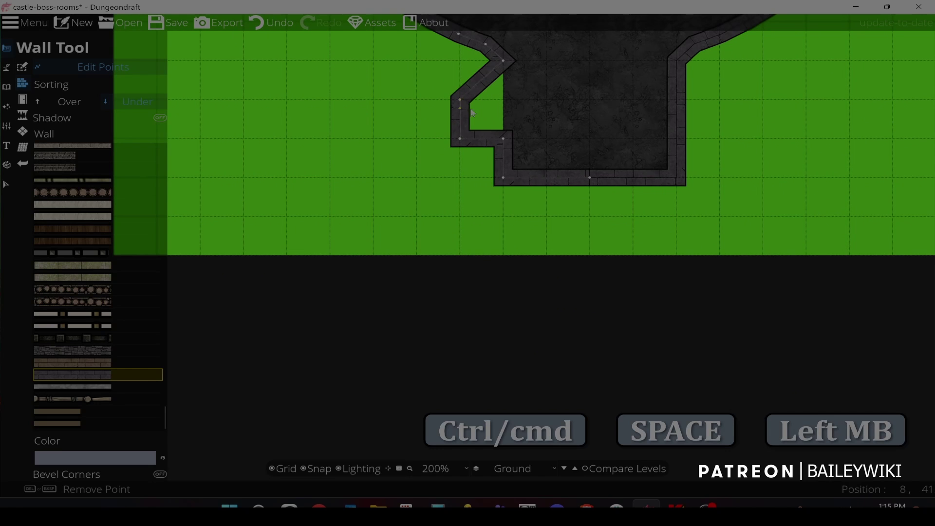
pyautogui.click(674, 139)
pyautogui.moveTo(675, 110); pyautogui.dragTo(720, 138)
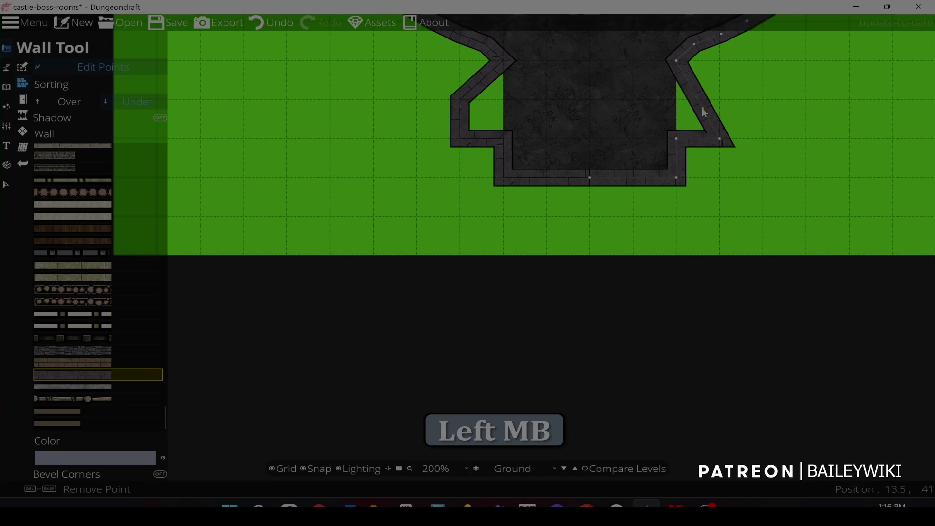
pyautogui.moveTo(702, 107); pyautogui.dragTo(719, 99)
# - Edit the green background pattern's points around the lower alcove so its edge follows the widened side walls
pyautogui.moveTo(632, 108); pyautogui.dragTo(554, 214)
pyautogui.scroll(-5, 582, 236)
pyautogui.click(22, 115)
pyautogui.click(23, 132)
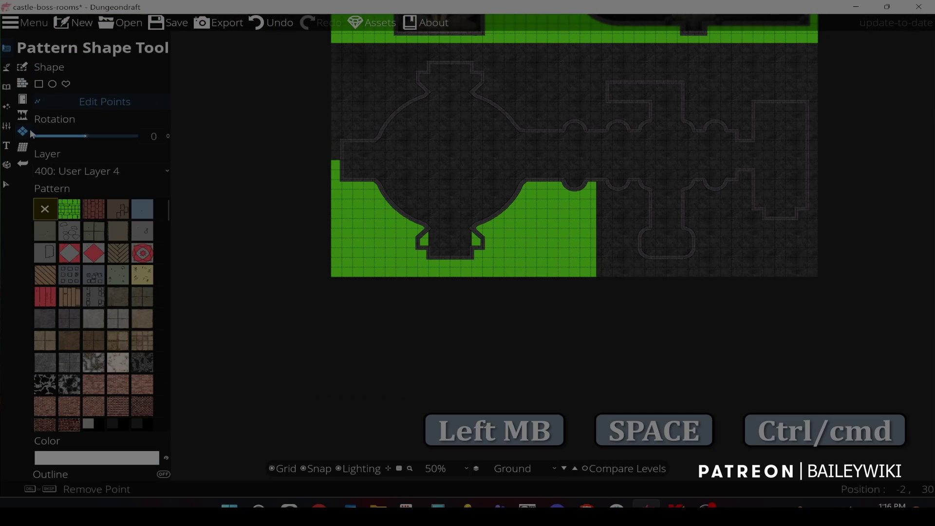
pyautogui.click(347, 224)
pyautogui.scroll(4, 347, 225)
pyautogui.moveTo(350, 201); pyautogui.dragTo(348, 234)
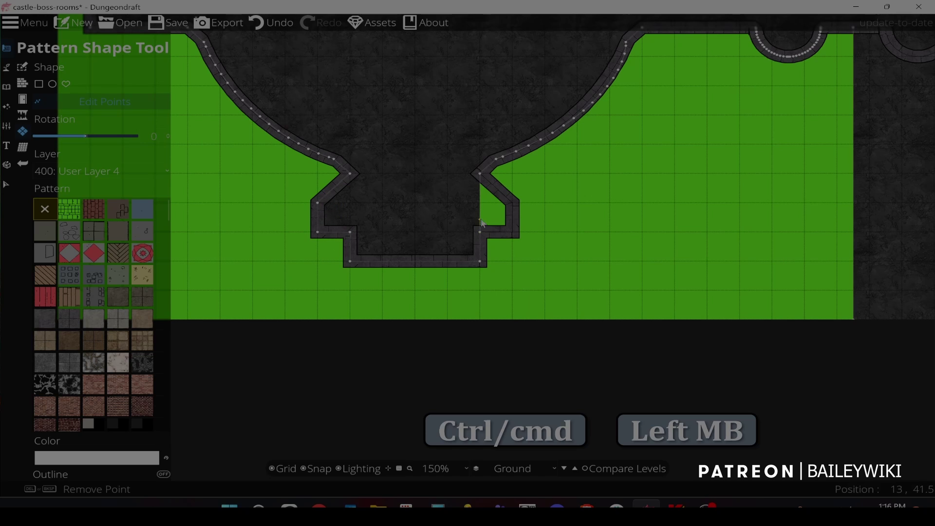
pyautogui.moveTo(480, 226); pyautogui.dragTo(512, 202)
# - Copy the colour value of the existing green background shape and apply it to a custom-polygon Pattern Shape
pyautogui.press('space')
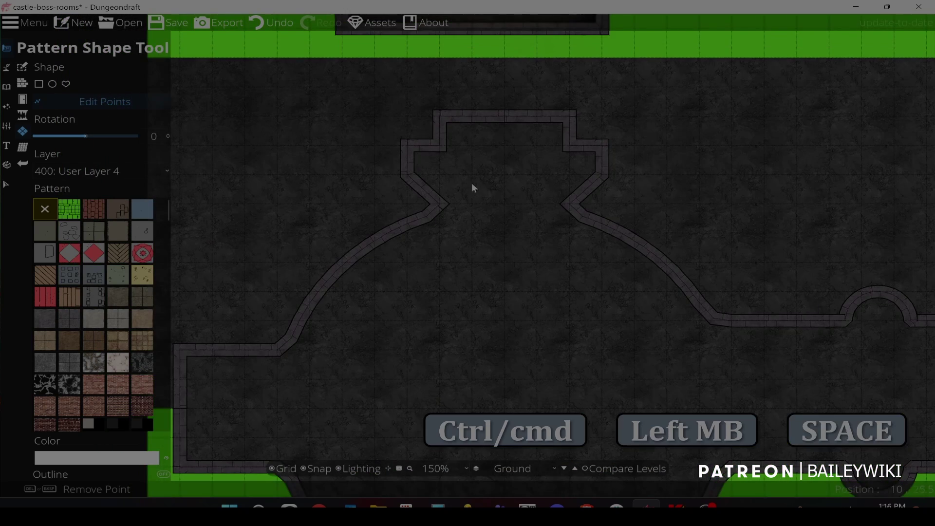
pyautogui.scroll(-2, 588, 281)
pyautogui.press('space')
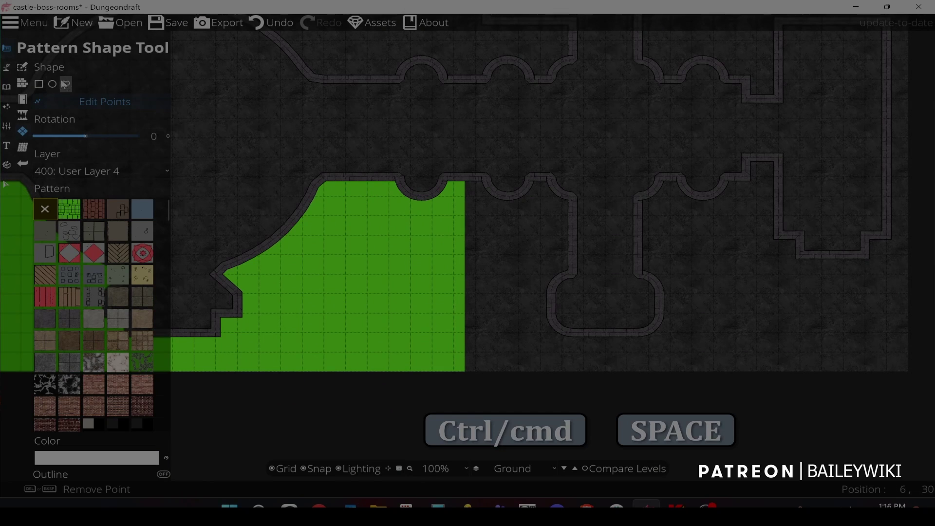
pyautogui.click(7, 184)
pyautogui.click(277, 274)
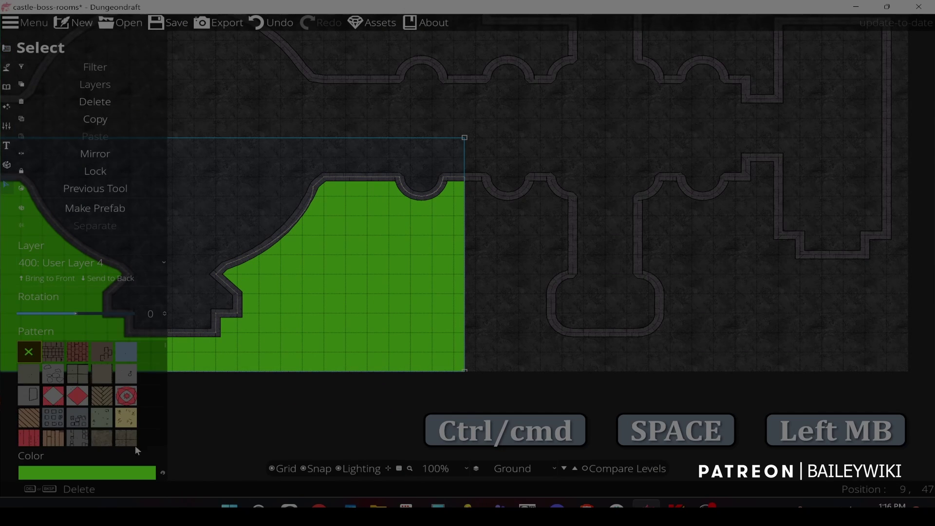
pyautogui.click(134, 471)
pyautogui.click(106, 466)
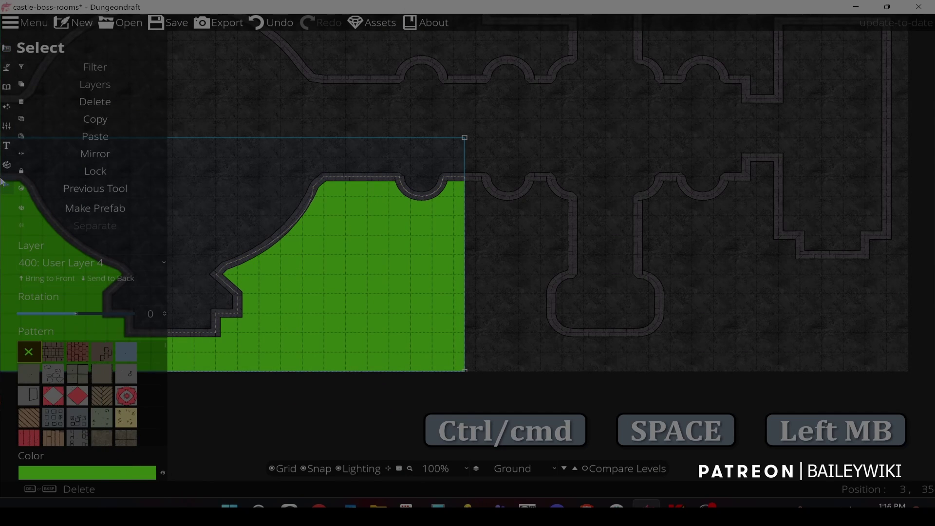
pyautogui.click(6, 47)
pyautogui.click(73, 130)
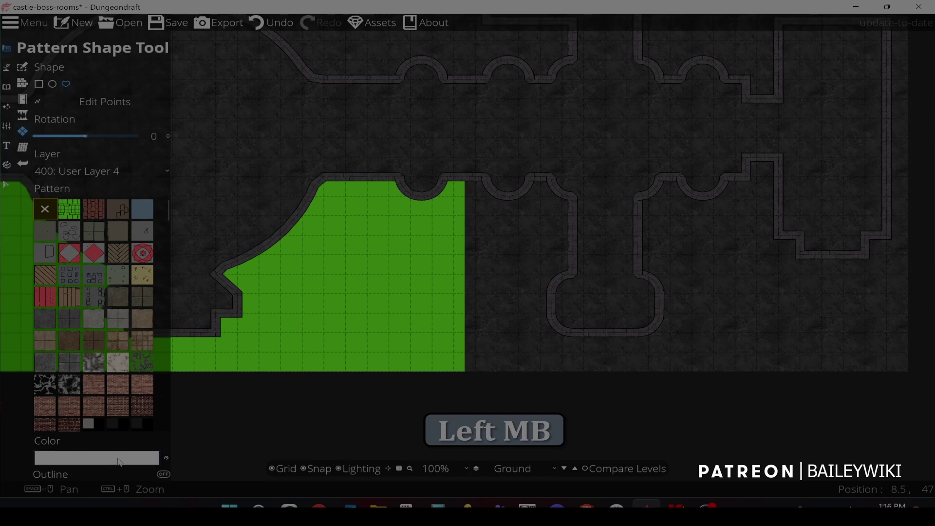
pyautogui.click(96, 458)
pyautogui.hotkey('ctrl', 'v')
pyautogui.click(412, 266)
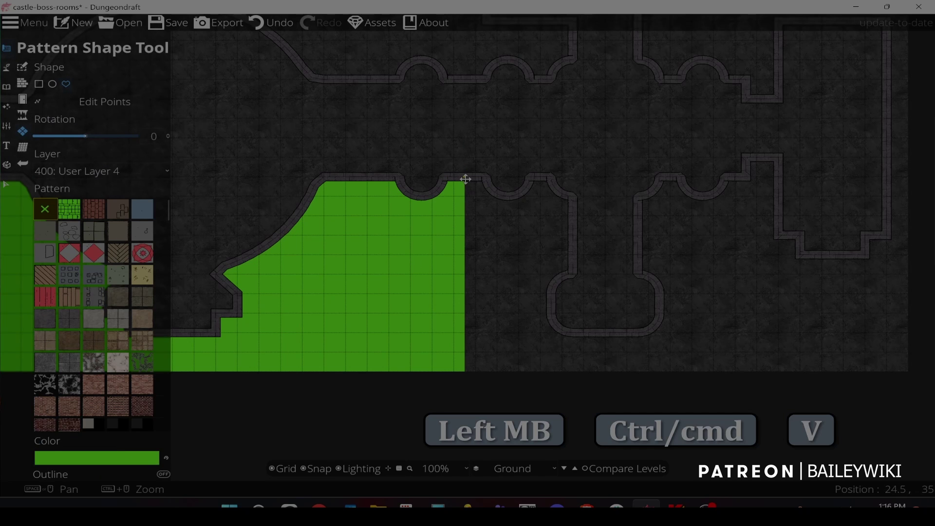
# - Start a green polygon at the existing green area's edge, tracing the corridor's lower niche, the lower alcove's near side and the rounded chamber
pyautogui.scroll(1, 482, 178)
pyautogui.moveTo(474, 180); pyautogui.dragTo(409, 204)
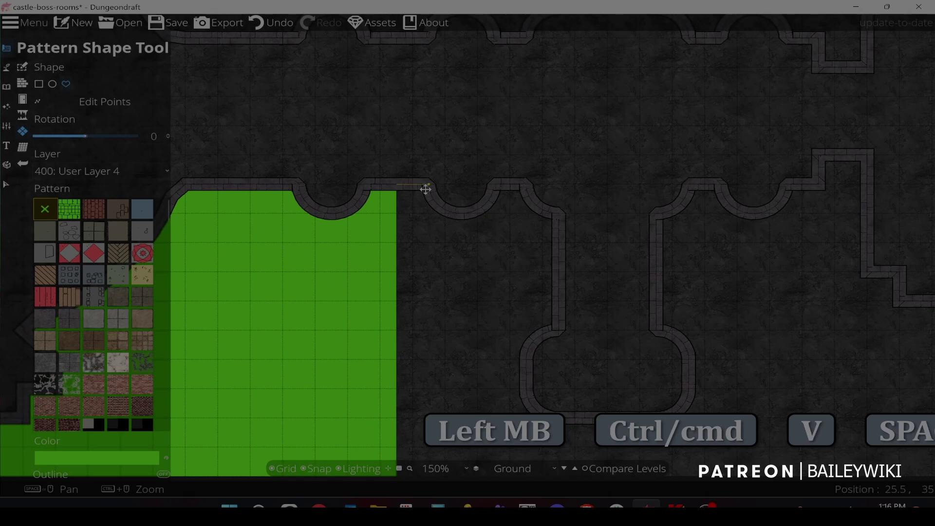
pyautogui.click(427, 187)
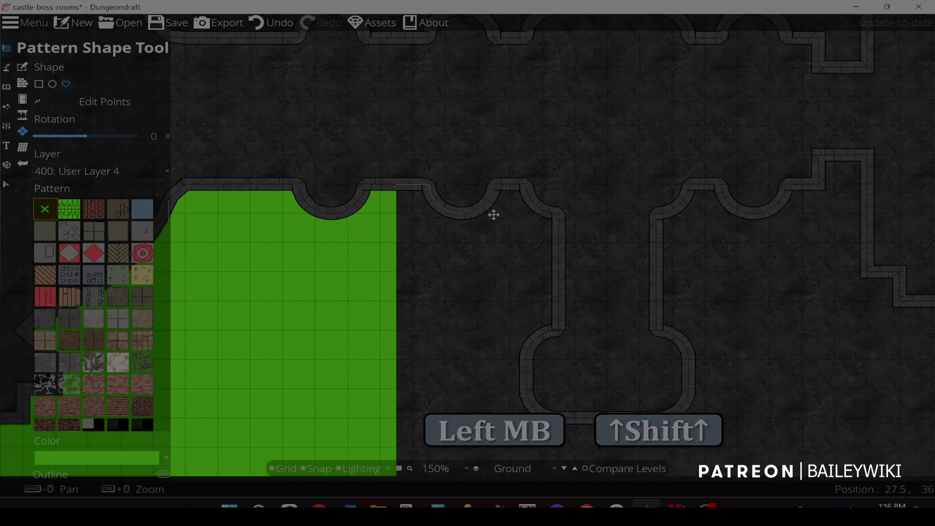
pyautogui.click(559, 331)
pyautogui.press('space')
pyautogui.moveTo(560, 330); pyautogui.dragTo(551, 192)
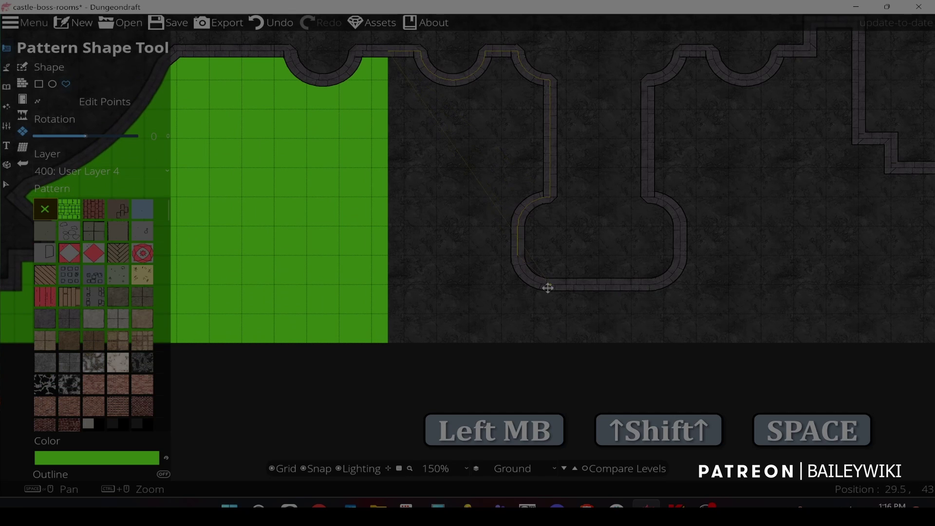
pyautogui.click(521, 284)
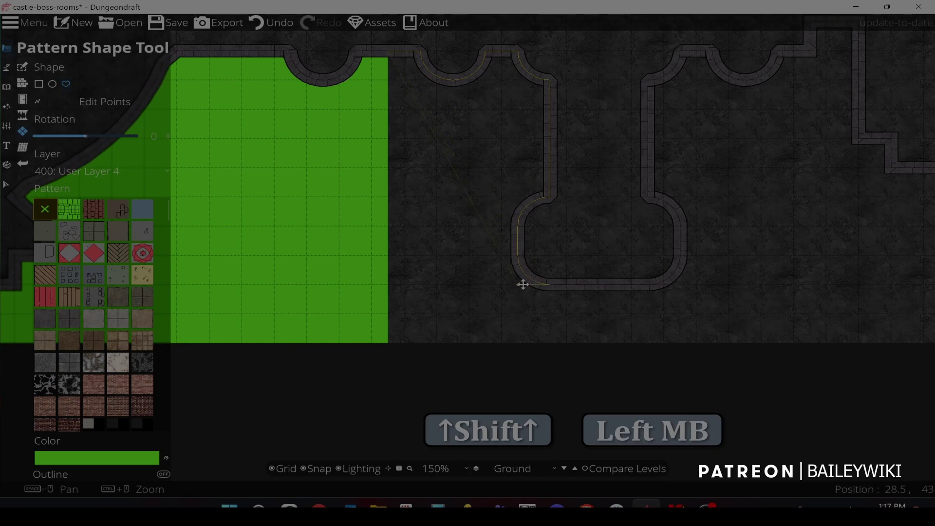
pyautogui.moveTo(523, 285); pyautogui.dragTo(653, 287)
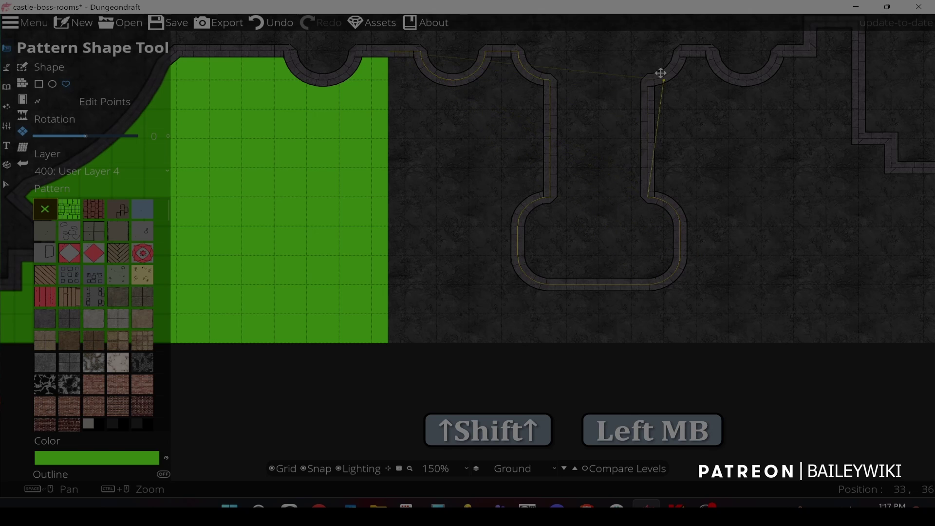
# - Continue the green polygon up the lower alcove's far side, around the next niche and along the end room's stepped lower corner
pyautogui.click(650, 82)
pyautogui.press('space')
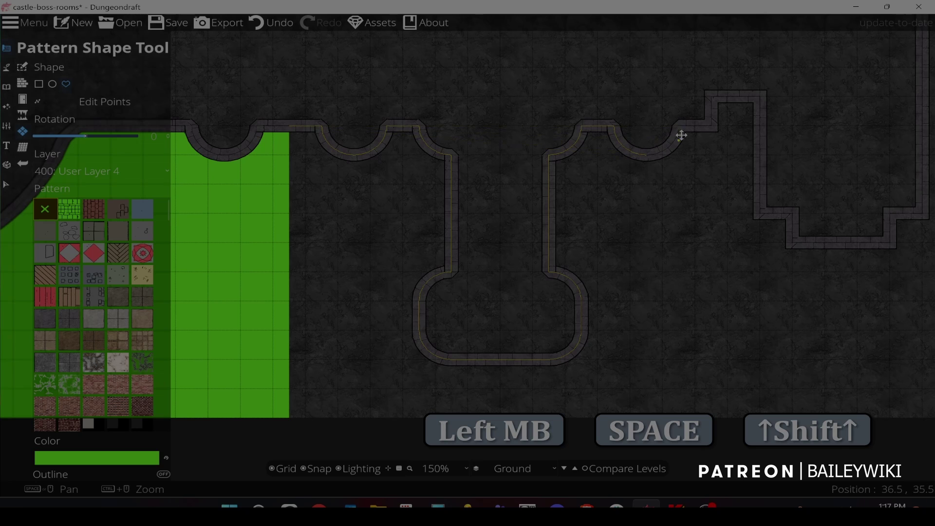
pyautogui.moveTo(694, 141); pyautogui.dragTo(715, 101)
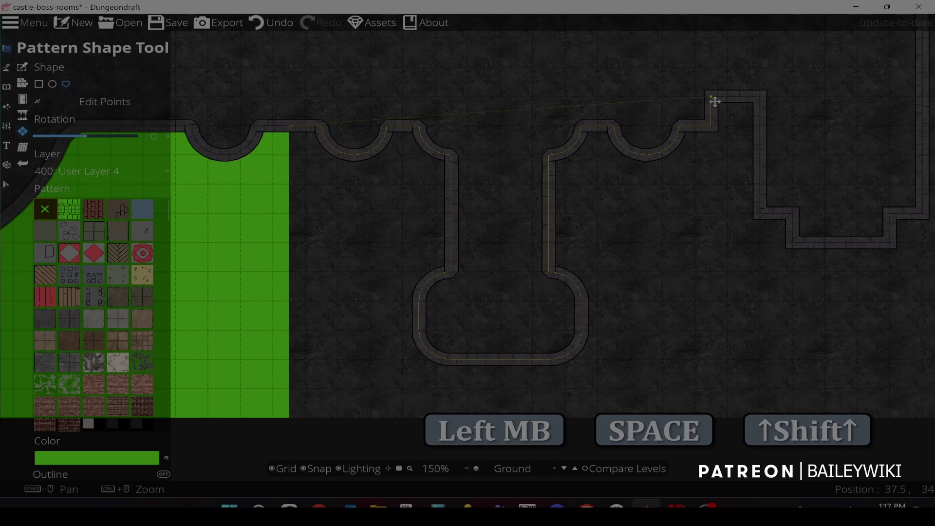
pyautogui.click(760, 211)
pyautogui.click(791, 214)
pyautogui.click(792, 242)
pyautogui.press('space')
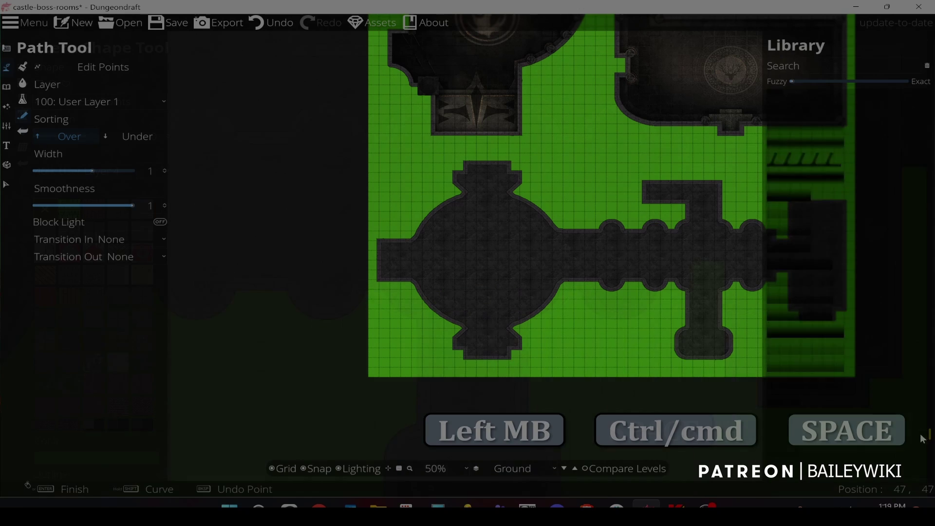
# - Choose a black gradient shadow path and set its layer to 400: User Layer 4
pyautogui.click(794, 278)
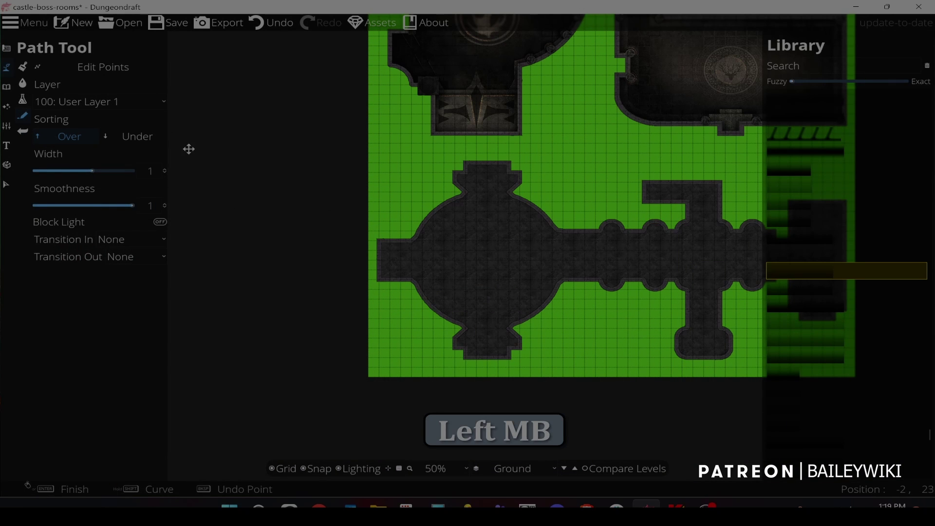
pyautogui.click(98, 101)
pyautogui.click(110, 254)
# - Start the shadow path along the walls of the alcove opposite the corridor and curve it along the circular room's adjoining lower wall
pyautogui.scroll(5, 402, 254)
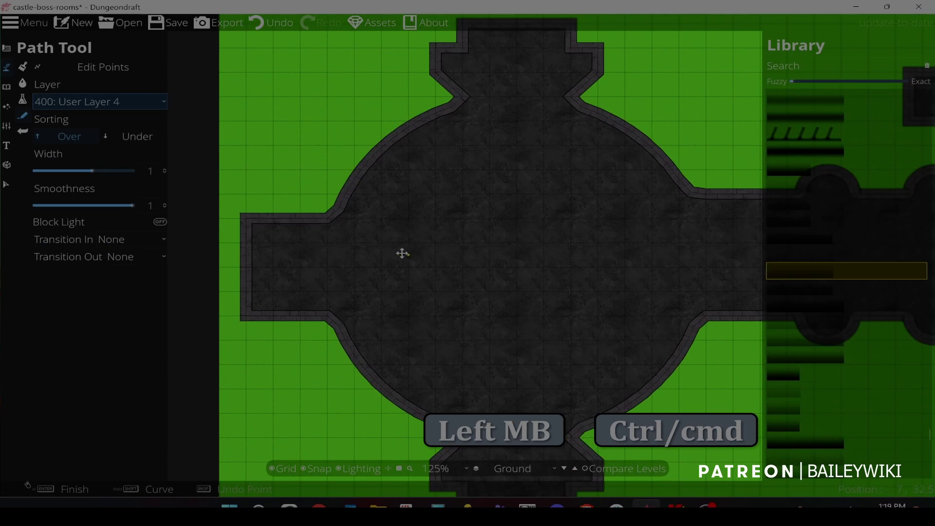
pyautogui.moveTo(402, 253); pyautogui.dragTo(474, 190)
pyautogui.click(316, 160)
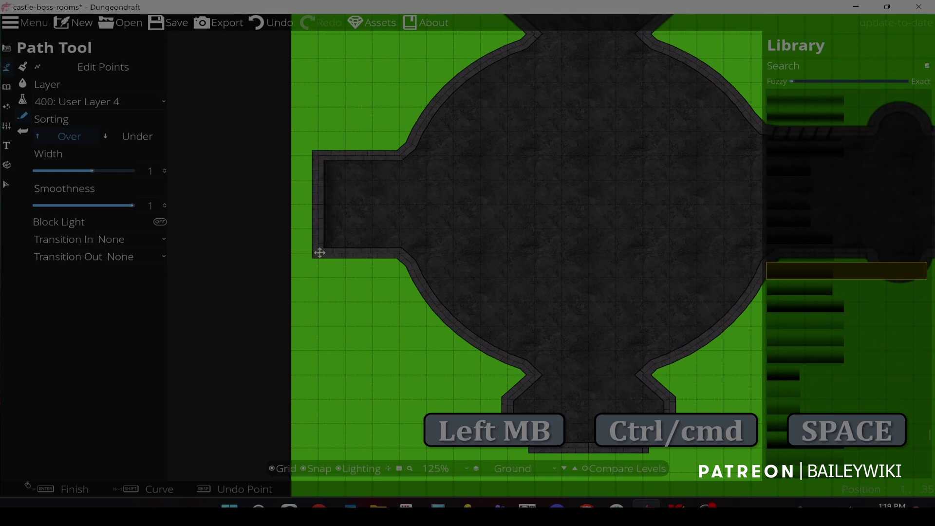
pyautogui.click(400, 253)
pyautogui.press('shift')
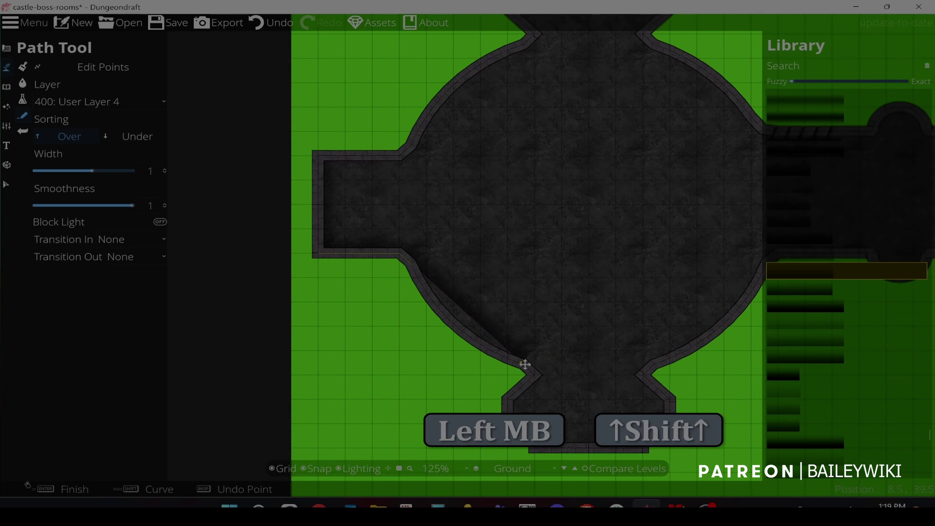
# - Continue the shadow path around the stepped walls of the circular room's lower alcove, up to the far side of its neck
pyautogui.press('space')
pyautogui.moveTo(534, 376); pyautogui.dragTo(530, 278)
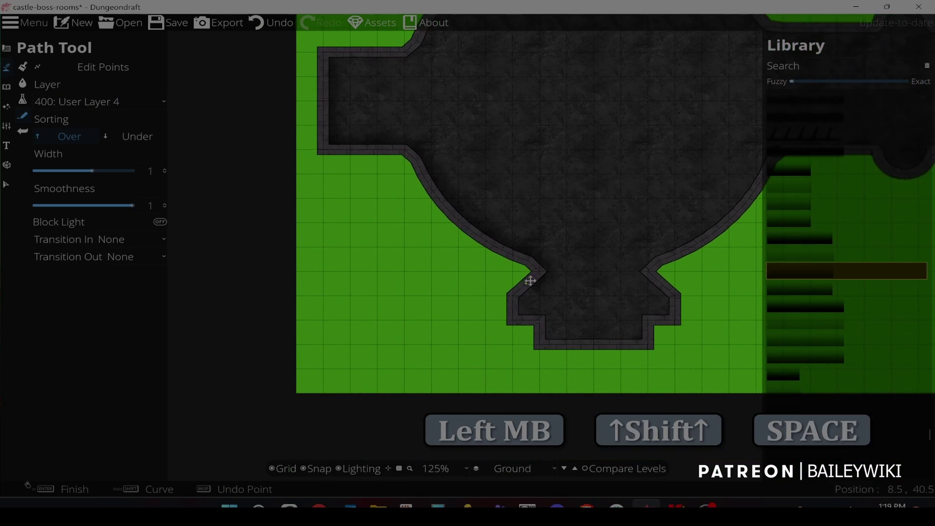
pyautogui.rightClick(511, 324)
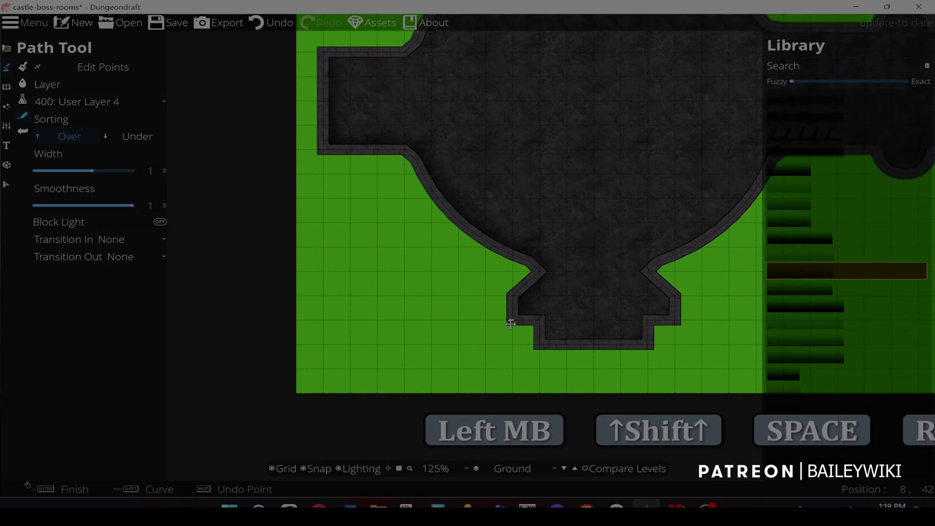
pyautogui.click(540, 325)
pyautogui.rightClick(539, 338)
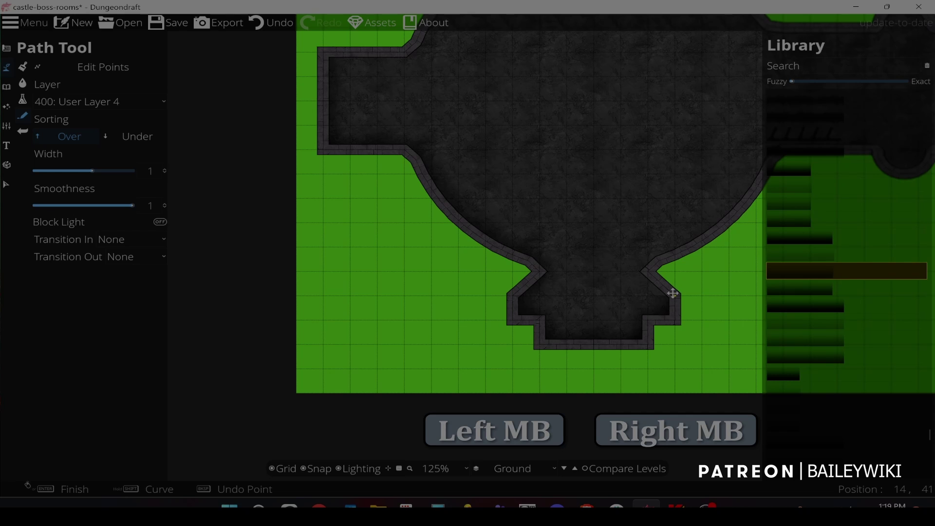
pyautogui.click(651, 262)
# - Curve the shadow path along the circular room's lower wall beside the corridor and extend it along the corridor's lower wall to the first niche
pyautogui.press('space')
pyautogui.moveTo(649, 265); pyautogui.dragTo(474, 315)
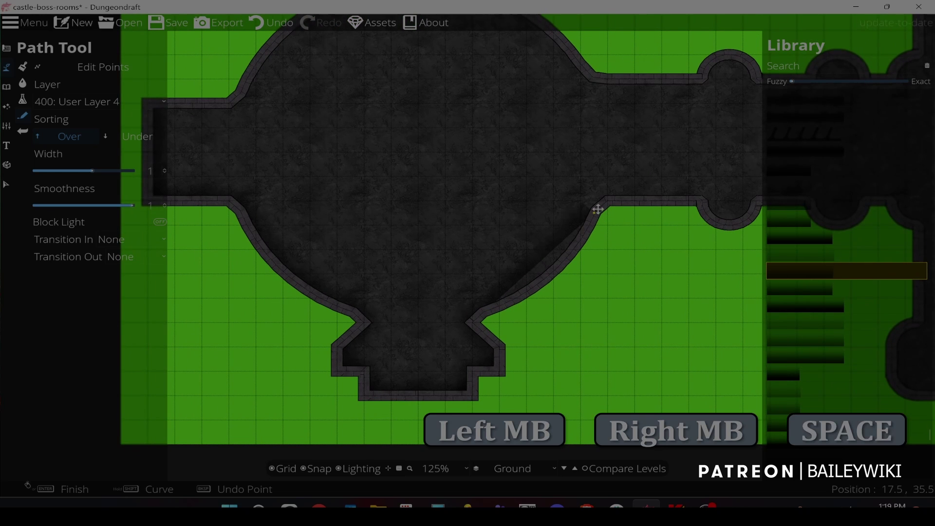
pyautogui.keyDown('shift'); pyautogui.click(608, 200); pyautogui.keyUp('shift')
pyautogui.press('space')
pyautogui.moveTo(699, 203); pyautogui.dragTo(615, 204)
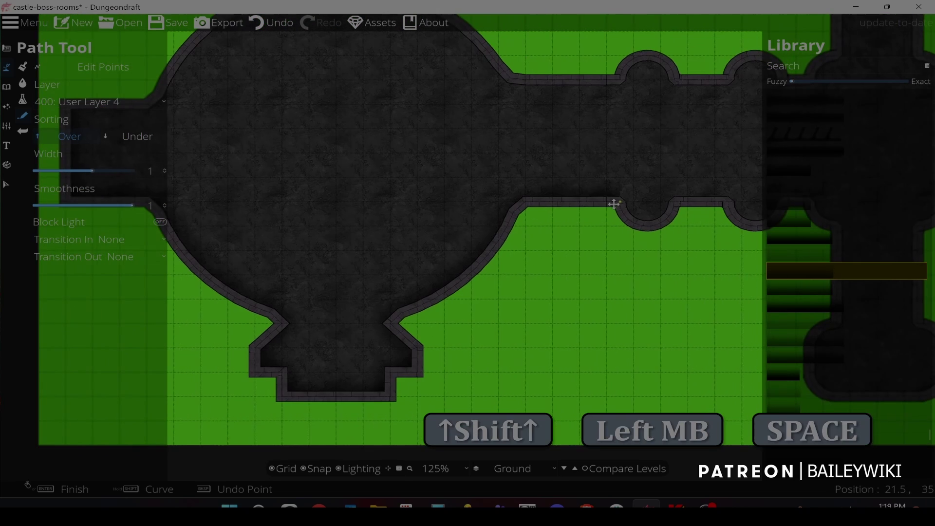
pyautogui.rightClick(575, 198)
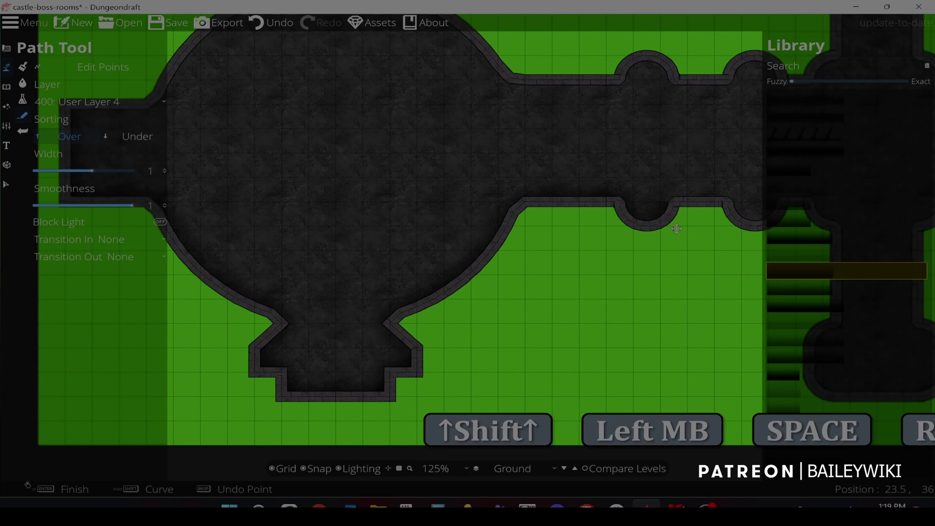
# - Continue the shadow path around the corridor's lower niches up to the curved corner of the lower side passage
pyautogui.click(708, 201)
pyautogui.press('space')
pyautogui.moveTo(685, 201); pyautogui.dragTo(371, 220)
pyautogui.scroll(5, 543, 200)
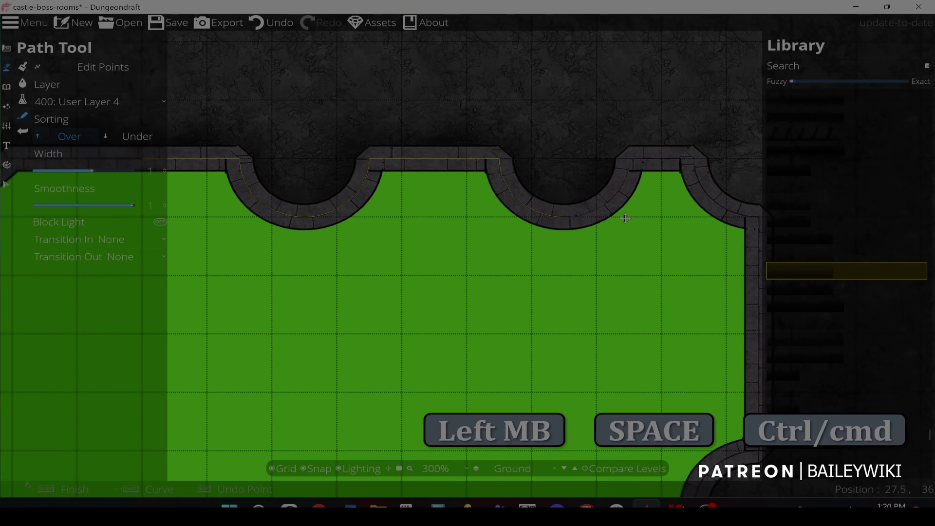
pyautogui.press('space')
pyautogui.moveTo(691, 161); pyautogui.dragTo(463, 150)
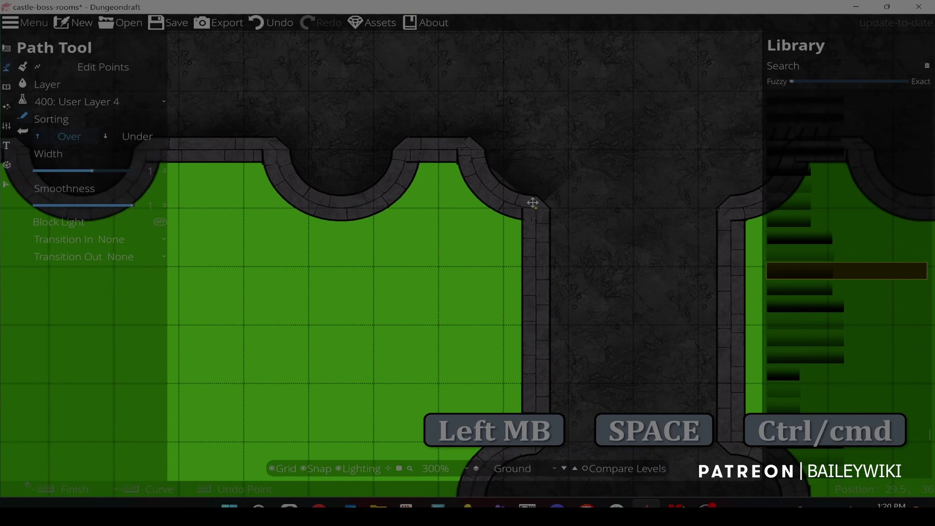
# - Continue the shadow path down the lower side passage's near wall and around the near corners of its rounded chamber
pyautogui.click(535, 209)
pyautogui.press('space')
pyautogui.moveTo(531, 306); pyautogui.dragTo(527, 98)
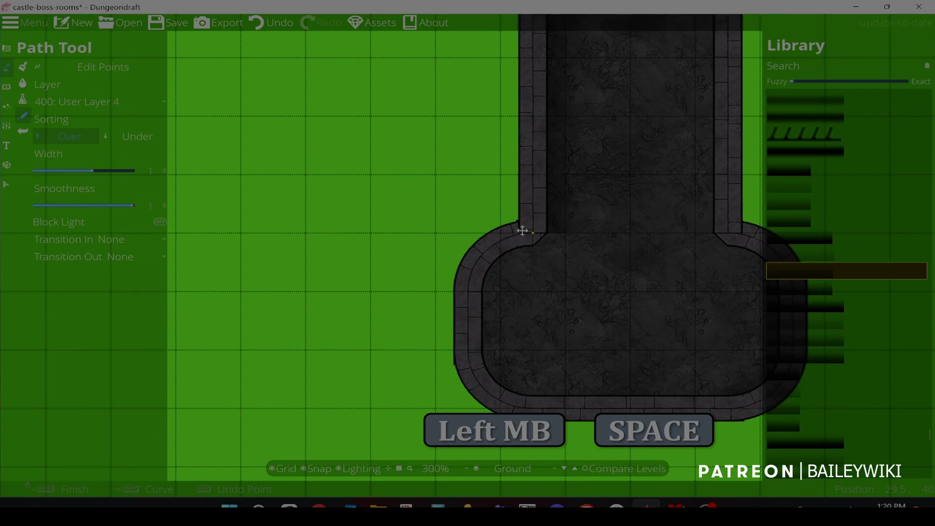
pyautogui.click(523, 230)
pyautogui.keyDown('shift'); pyautogui.click(469, 291); pyautogui.keyUp('shift')
pyautogui.click(470, 352)
pyautogui.press('space')
pyautogui.moveTo(470, 351); pyautogui.dragTo(450, 217)
pyautogui.keyDown('shift'); pyautogui.click(503, 303); pyautogui.keyUp('shift')
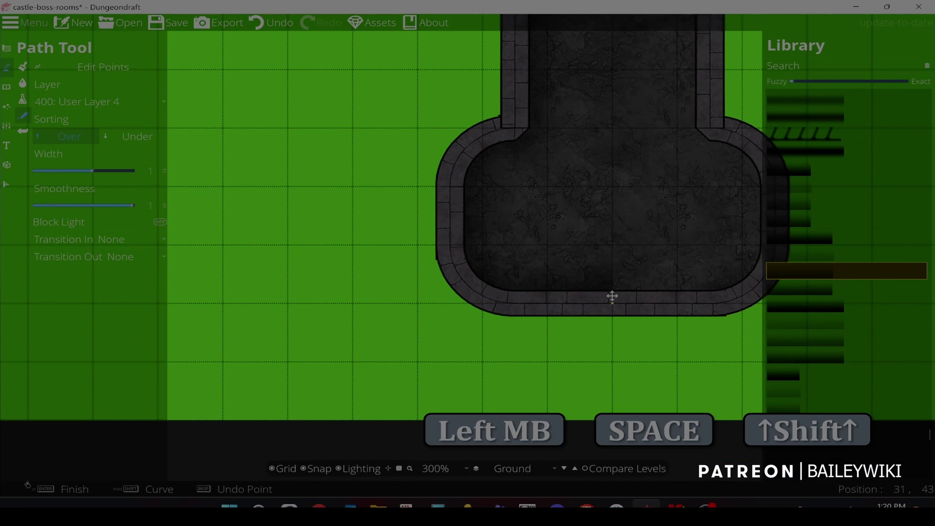
# - Run the shadow path along the rounded chamber's bottom wall and curve it around the chamber's far corners
pyautogui.press('space')
pyautogui.moveTo(612, 295); pyautogui.dragTo(468, 288)
pyautogui.press('shift')
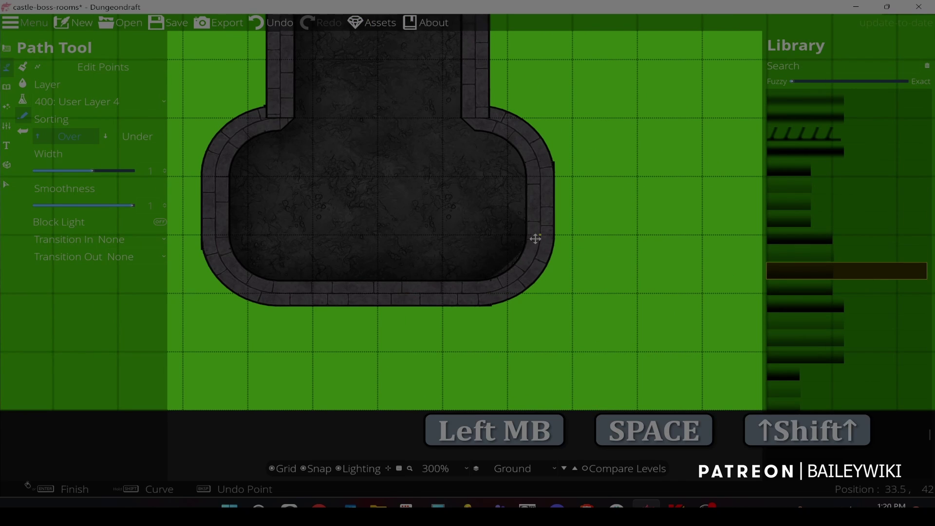
pyautogui.keyDown('shift'); pyautogui.click(542, 286); pyautogui.keyUp('shift')
pyautogui.click(541, 175)
pyautogui.press('shift')
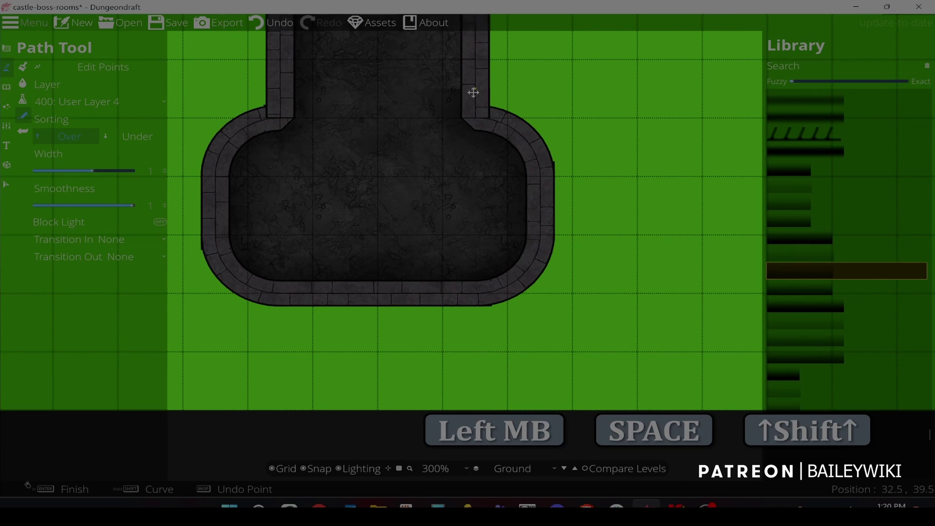
# - Continue the shadow path up the side passage's far wall and around the last lower niche before the end room
pyautogui.moveTo(473, 92); pyautogui.dragTo(476, 344)
pyautogui.click(478, 137)
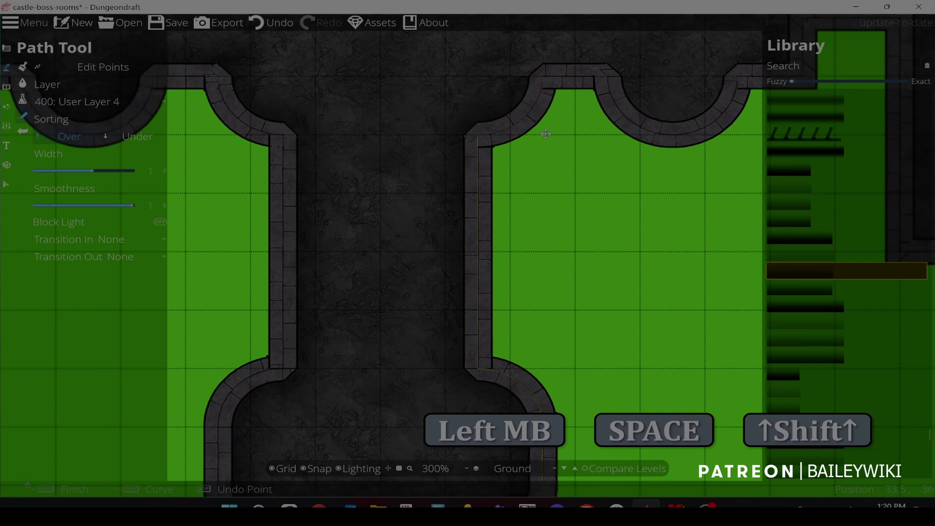
pyautogui.press('space')
pyautogui.moveTo(610, 79); pyautogui.dragTo(482, 141)
pyautogui.press('shift')
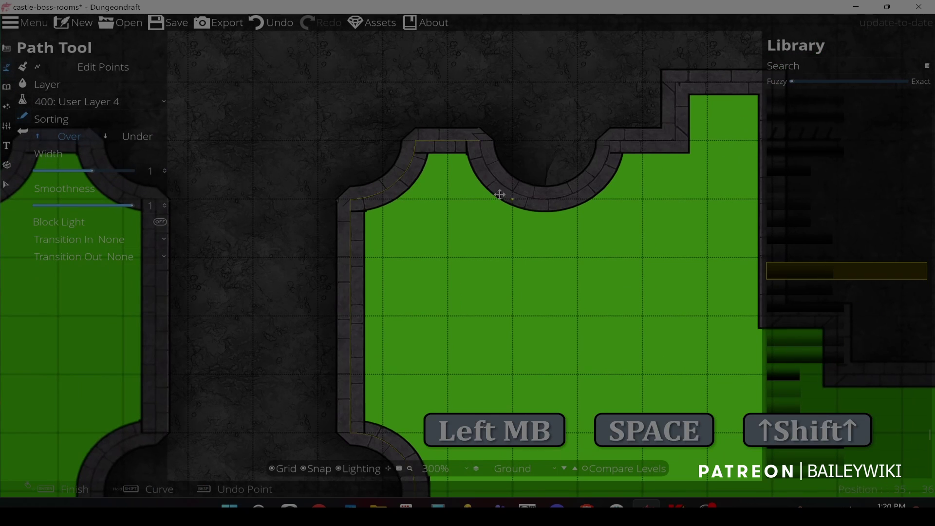
pyautogui.keyDown('shift'); pyautogui.click(482, 197); pyautogui.keyUp('shift')
pyautogui.press('shift')
pyautogui.keyDown('shift'); pyautogui.click(616, 199); pyautogui.keyUp('shift')
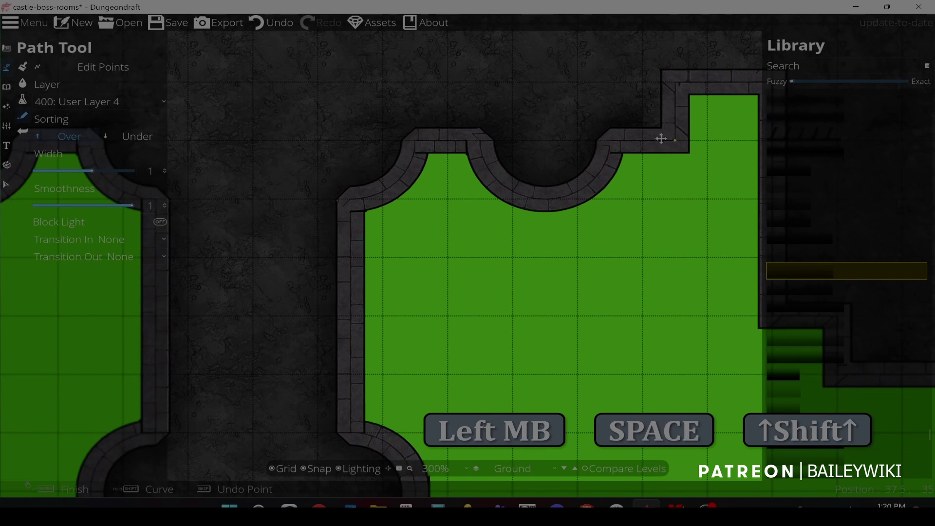
# - Continue the shadow path around the stepped neck to the end room and down the end room's near wall
pyautogui.click(676, 142)
pyautogui.click(676, 84)
pyautogui.press('space')
pyautogui.moveTo(654, 85); pyautogui.dragTo(393, 218)
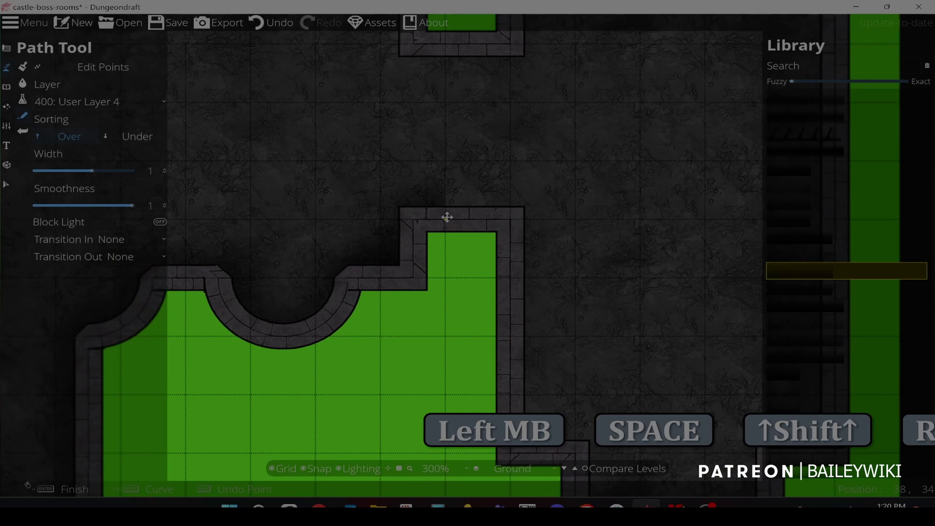
pyautogui.click(515, 216)
pyautogui.press('space')
pyautogui.moveTo(512, 433); pyautogui.dragTo(503, 262)
pyautogui.rightClick(511, 280)
# - Route the shadow path around the stepped recess at the bottom of the end room to its far lower corner
pyautogui.click(513, 282)
pyautogui.click(565, 283)
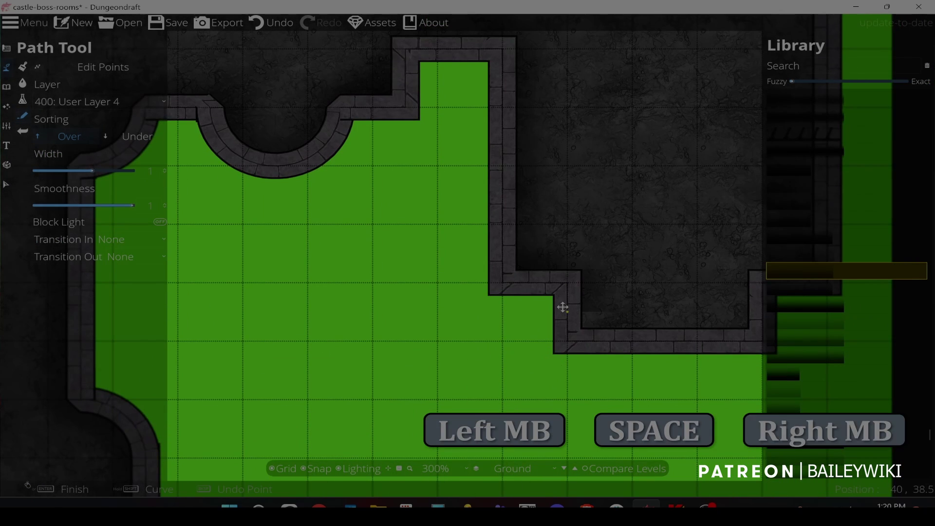
pyautogui.click(563, 340)
pyautogui.press('space')
pyautogui.moveTo(563, 340); pyautogui.dragTo(288, 312)
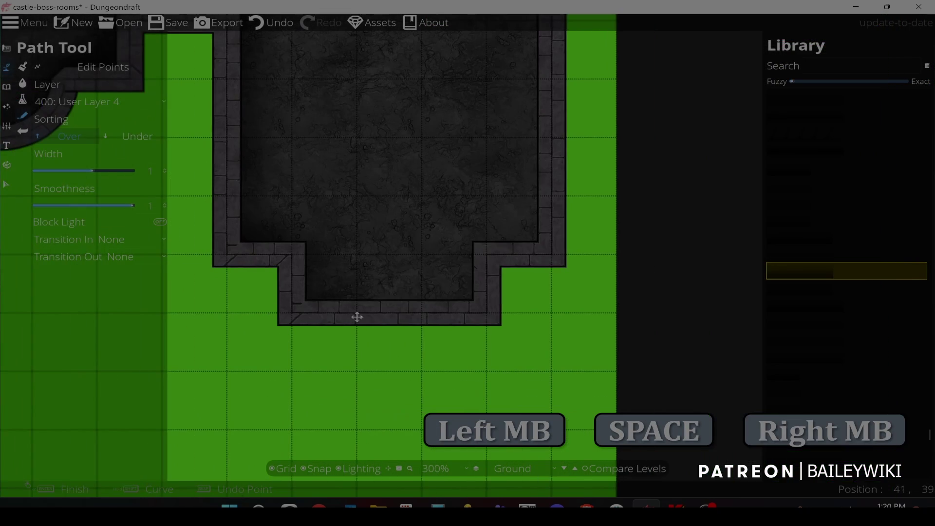
pyautogui.click(490, 311)
pyautogui.click(542, 249)
# - Extend the shadow path up the end room's far wall and across its upper wall to the near corner
pyautogui.press('space')
pyautogui.press('space')
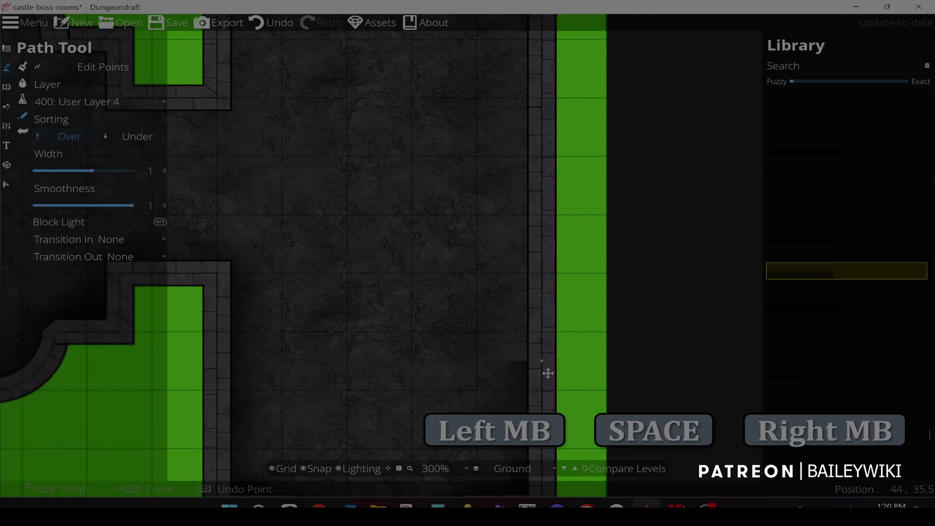
pyautogui.rightClick(564, 93)
pyautogui.click(229, 106)
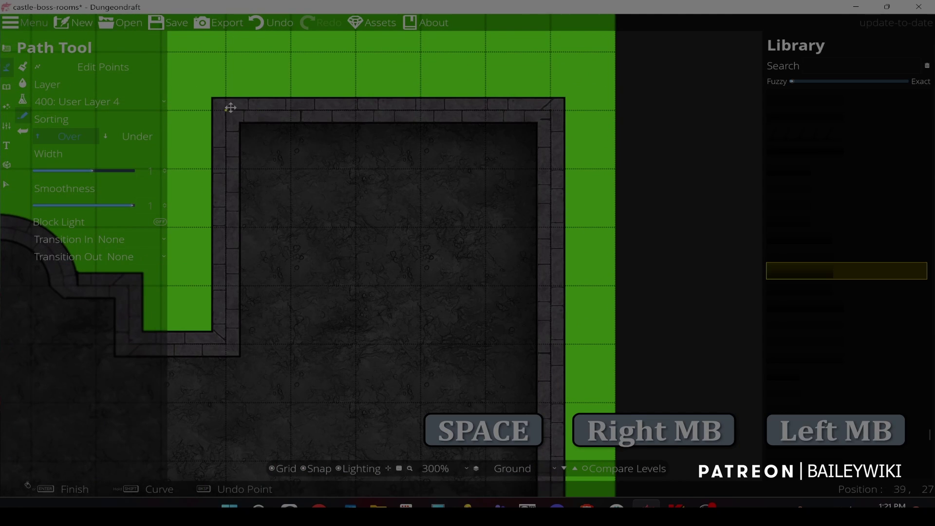
# - Continue the shadow path down the end room's near wall, around the neck's upper step and over the adjoining upper niche
pyautogui.moveTo(204, 347); pyautogui.dragTo(480, 317)
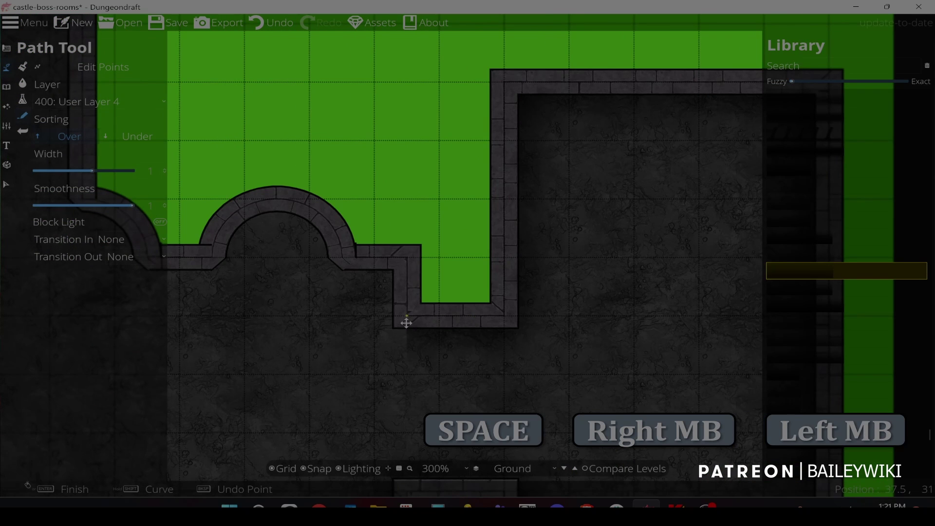
pyautogui.click(342, 258)
pyautogui.moveTo(342, 258); pyautogui.dragTo(510, 262)
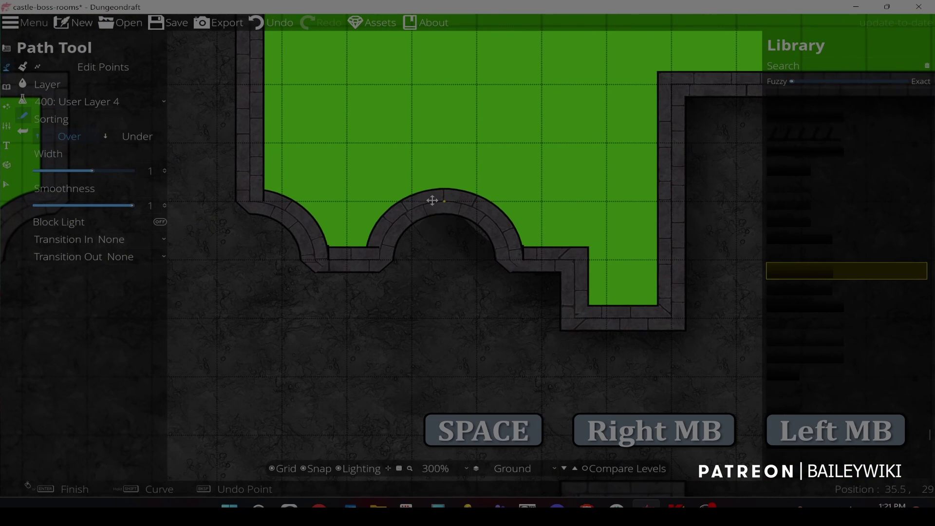
pyautogui.click(444, 202)
pyautogui.click(377, 261)
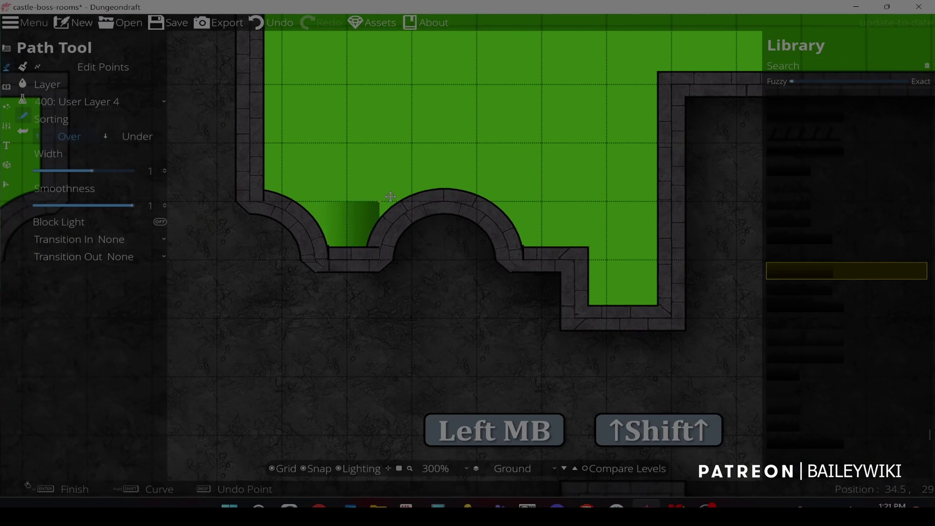
# - Continue the shadow path around the curved corner beside the niche and up the L-shaped passage's outer wall to its top corner
pyautogui.click(325, 265)
pyautogui.moveTo(326, 264); pyautogui.dragTo(432, 303)
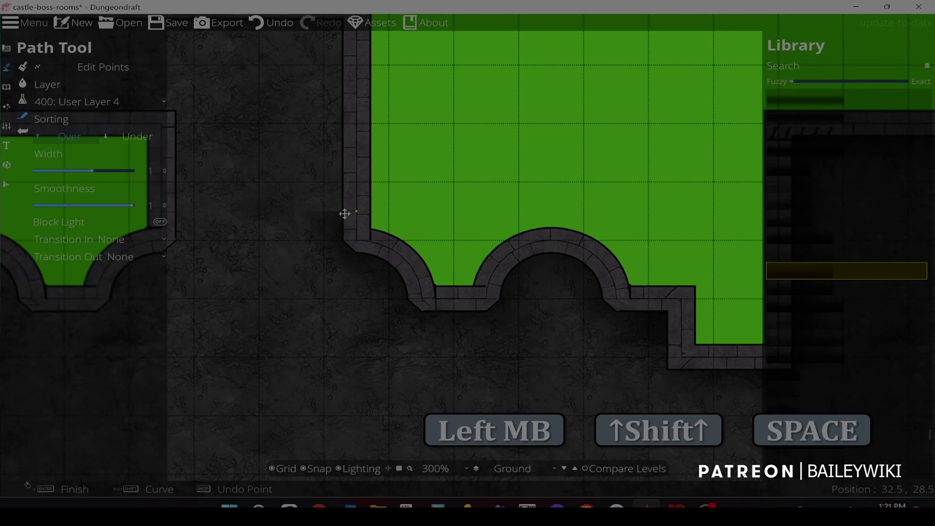
pyautogui.moveTo(345, 212); pyautogui.dragTo(398, 359)
pyautogui.click(406, 180)
pyautogui.moveTo(407, 180); pyautogui.dragTo(662, 157)
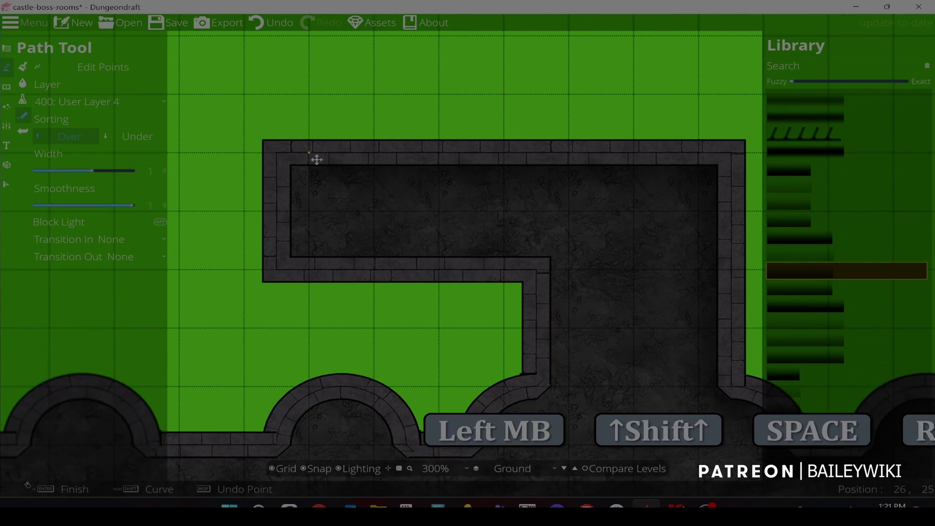
# - Run the shadow path around the L-shaped passage's dead end and back down its inner wall to the corridor
pyautogui.click(278, 156)
pyautogui.click(284, 269)
pyautogui.click(542, 273)
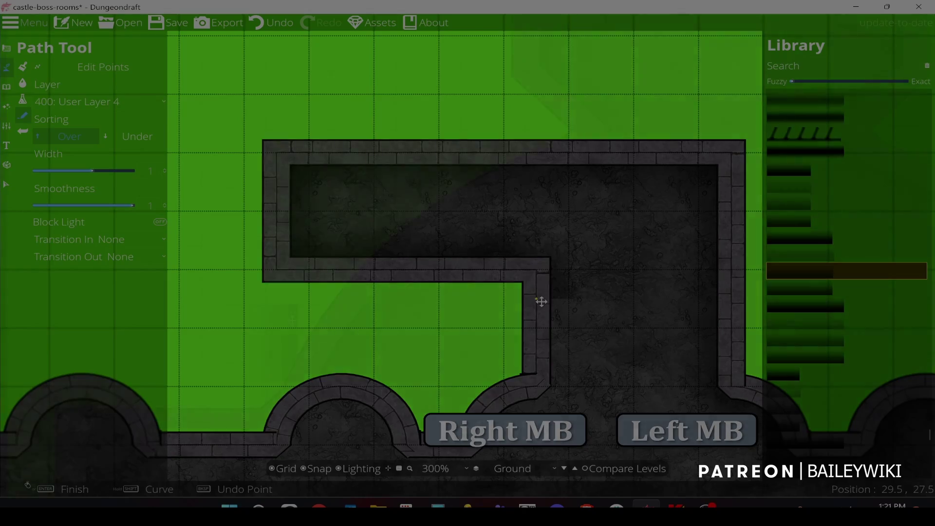
pyautogui.moveTo(540, 300); pyautogui.dragTo(543, 135)
pyautogui.click(537, 218)
# - Finish the shadow path along the circular room's upper wall and the alcove opposite the corridor
pyautogui.rightClick(222, 313)
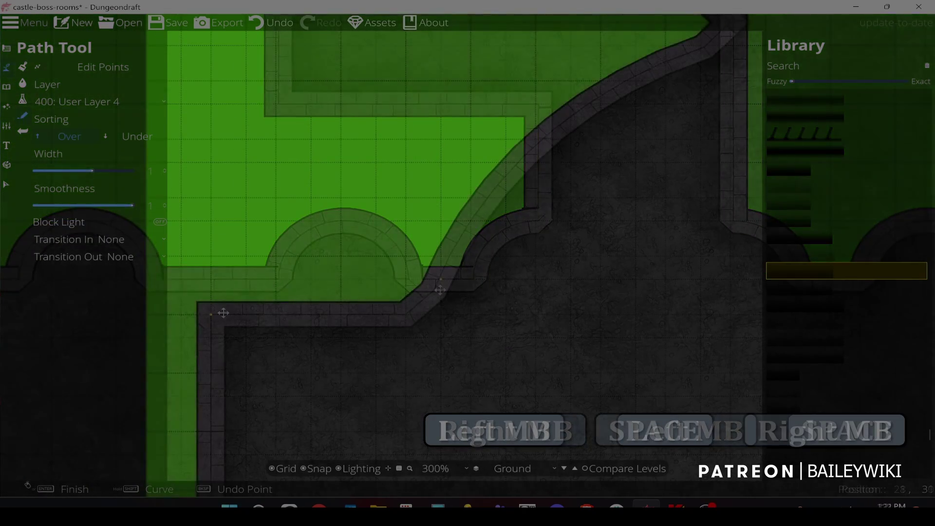
pyautogui.scroll(-2, 263, 316)
pyautogui.moveTo(459, 329); pyautogui.dragTo(379, 320)
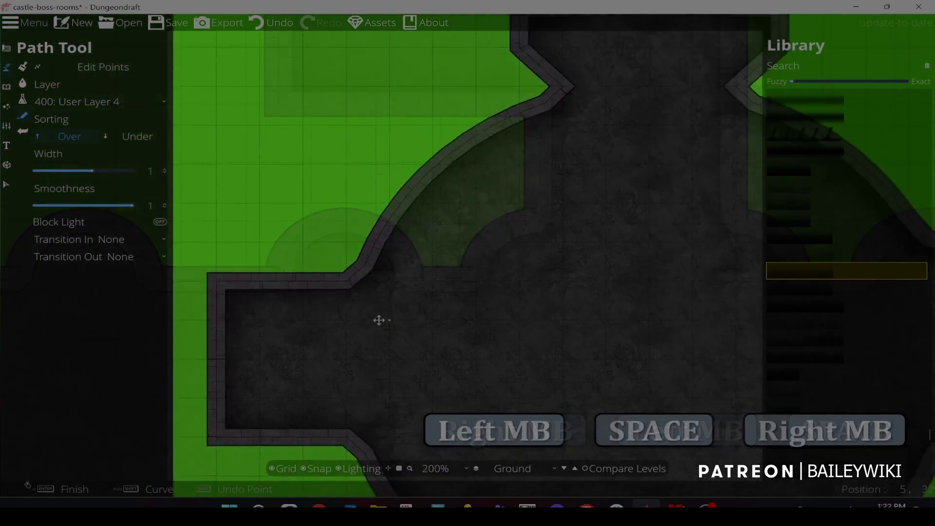
pyautogui.scroll(-5, 379, 320)
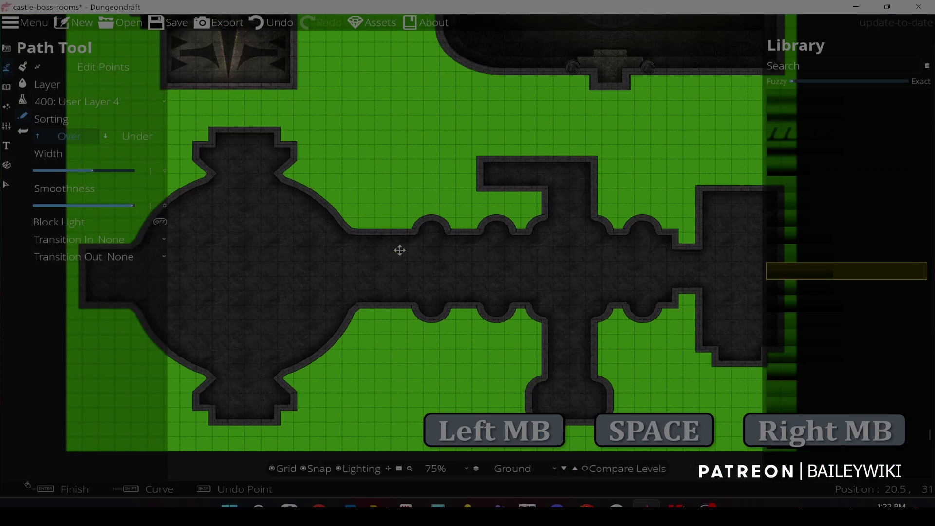
# - Set up the Pattern Shape Tool with the blank pattern, black color at alpha 100 and layer -400: Below Ground
pyautogui.click(7, 47)
pyautogui.click(81, 146)
pyautogui.click(80, 135)
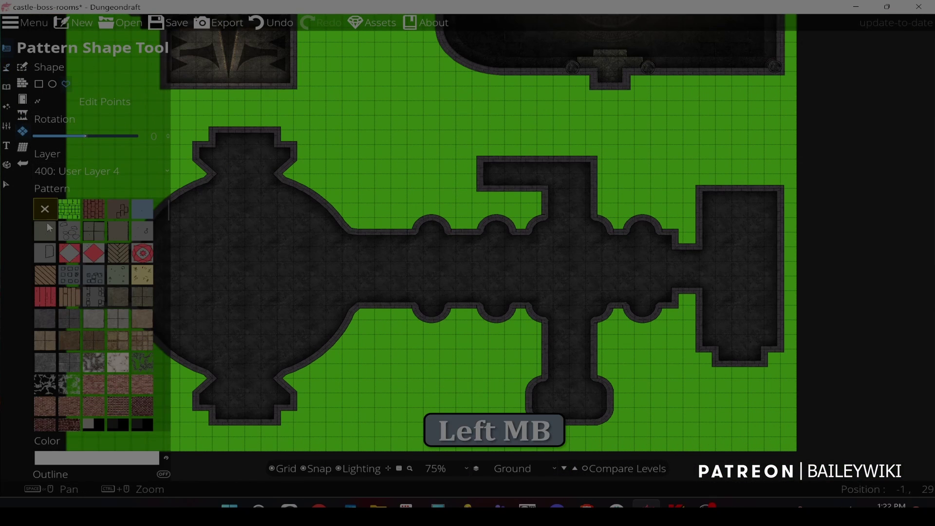
pyautogui.click(97, 458)
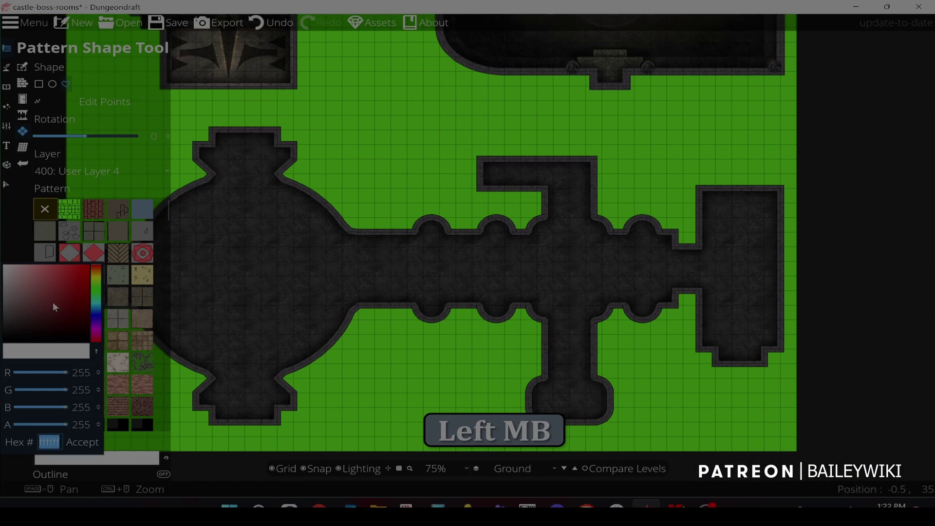
pyautogui.click(85, 426)
pyautogui.write('1')
pyautogui.press('Return')
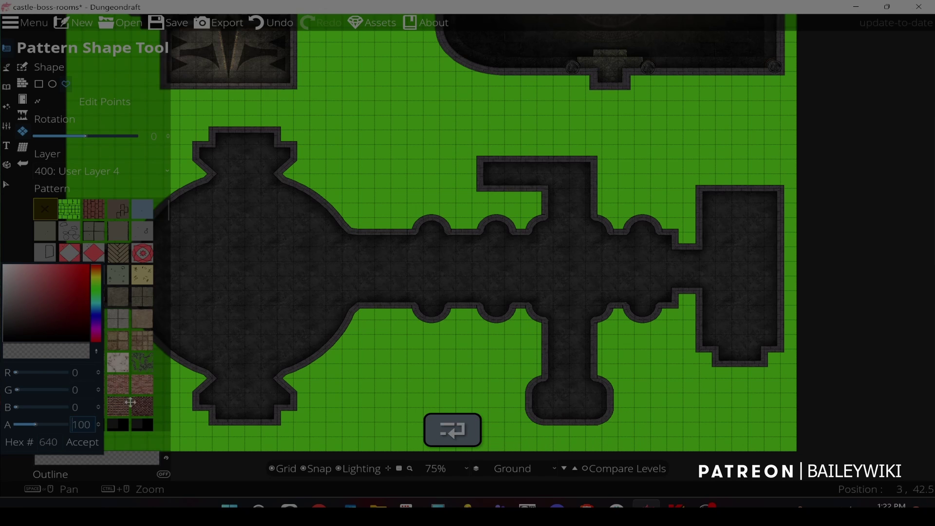
pyautogui.click(82, 442)
pyautogui.moveTo(294, 315); pyautogui.dragTo(369, 317)
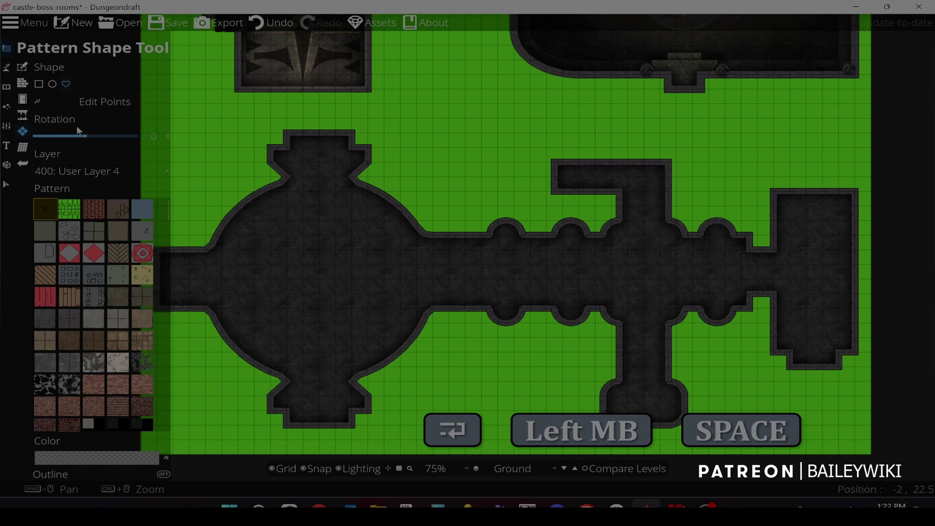
pyautogui.click(93, 171)
pyautogui.click(94, 204)
# - Examine the shading of the new corridor, end room and side passage against the finished boss rooms above
pyautogui.moveTo(268, 248); pyautogui.dragTo(340, 222)
pyautogui.moveTo(579, 294); pyautogui.dragTo(389, 208)
pyautogui.moveTo(624, 158); pyautogui.dragTo(459, 227)
pyautogui.scroll(3, 541, 182)
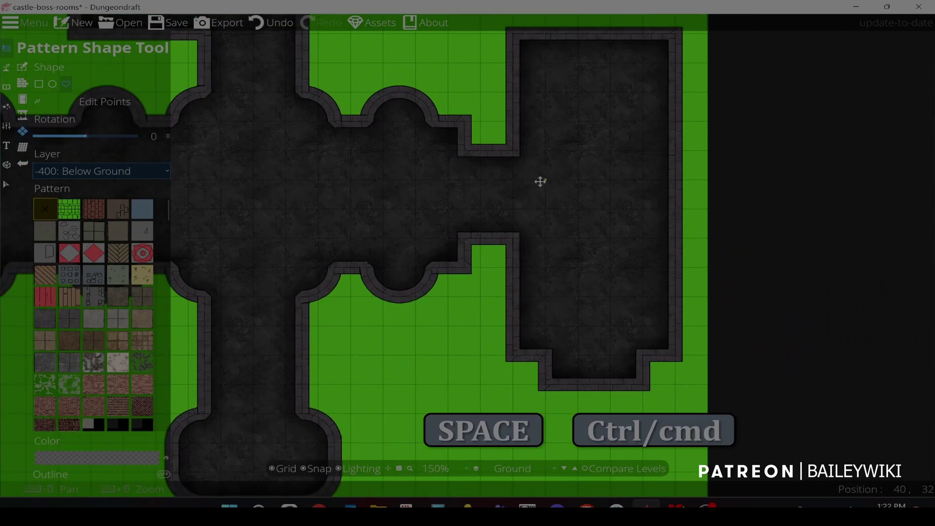
pyautogui.scroll(2, 532, 165)
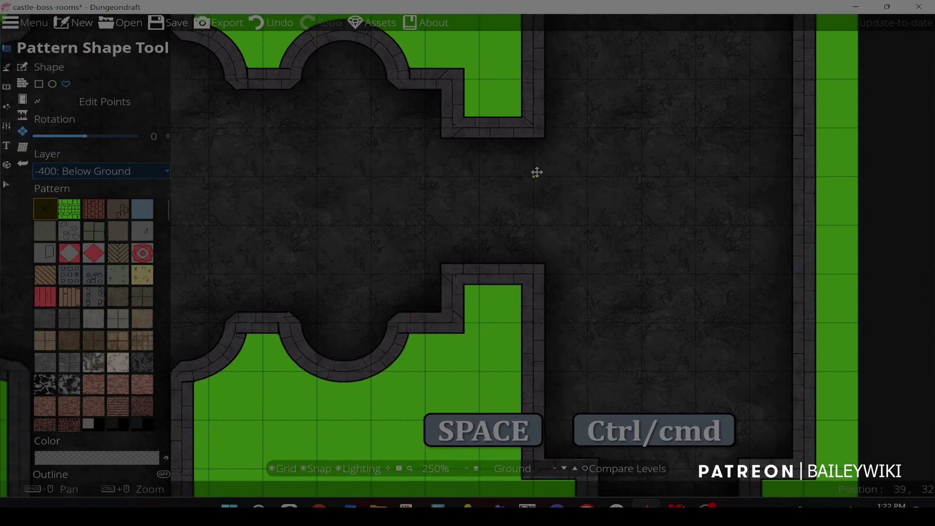
pyautogui.scroll(-5, 538, 166)
pyautogui.moveTo(538, 166); pyautogui.dragTo(613, 344)
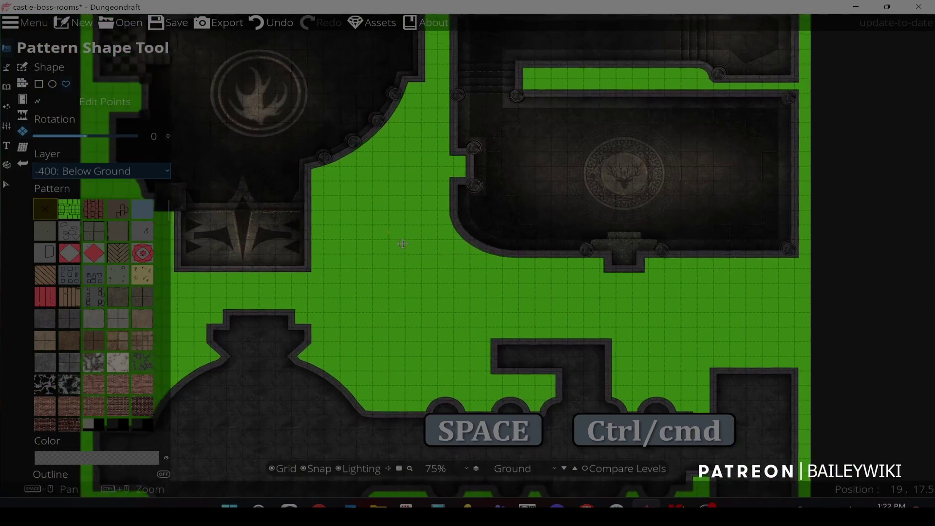
pyautogui.moveTo(405, 244); pyautogui.dragTo(540, 312)
pyautogui.scroll(1, 430, 258)
pyautogui.moveTo(499, 182); pyautogui.dragTo(391, 17)
pyautogui.scroll(-2, 433, 266)
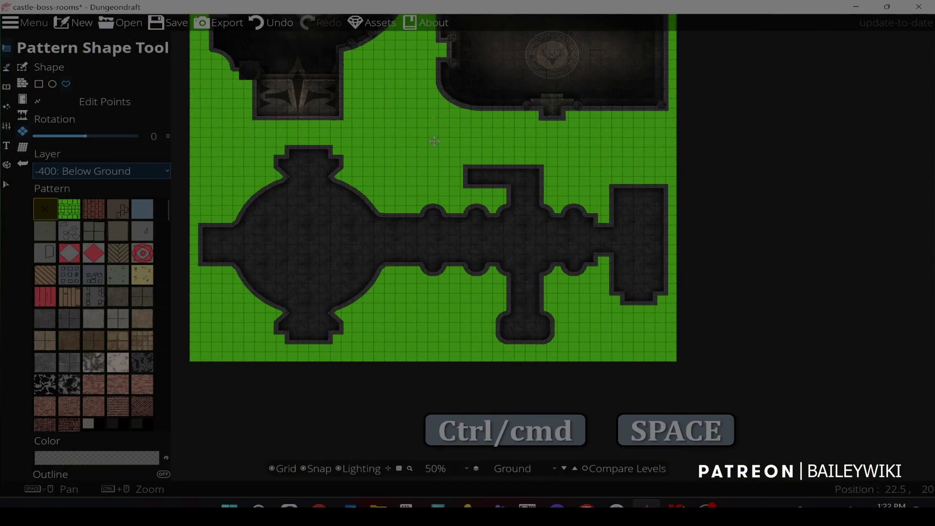
pyautogui.scroll(4, 527, 312)
pyautogui.moveTo(536, 336); pyautogui.dragTo(445, 175)
pyautogui.scroll(2, 394, 188)
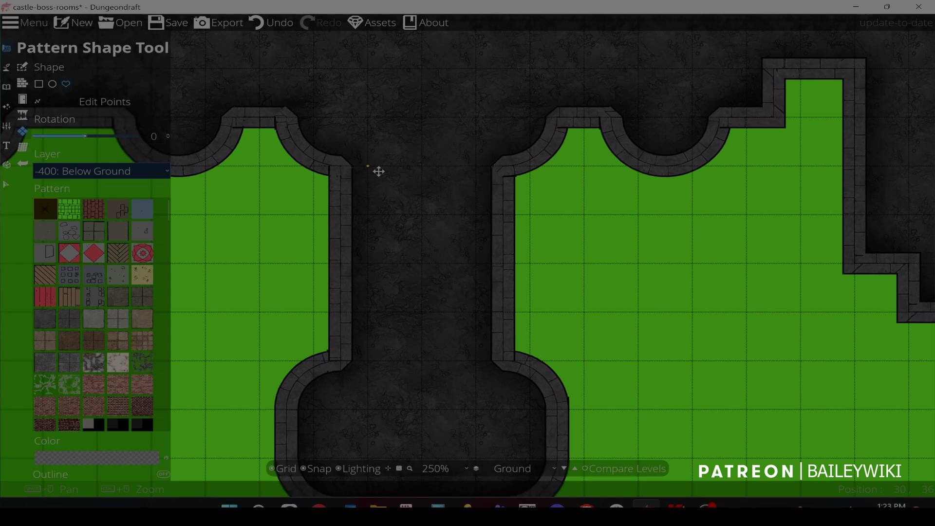
# - Start a pattern shape at the end room's opening and follow the corridor's lower wall, curving around the semicircular niche
pyautogui.moveTo(633, 182); pyautogui.dragTo(409, 262)
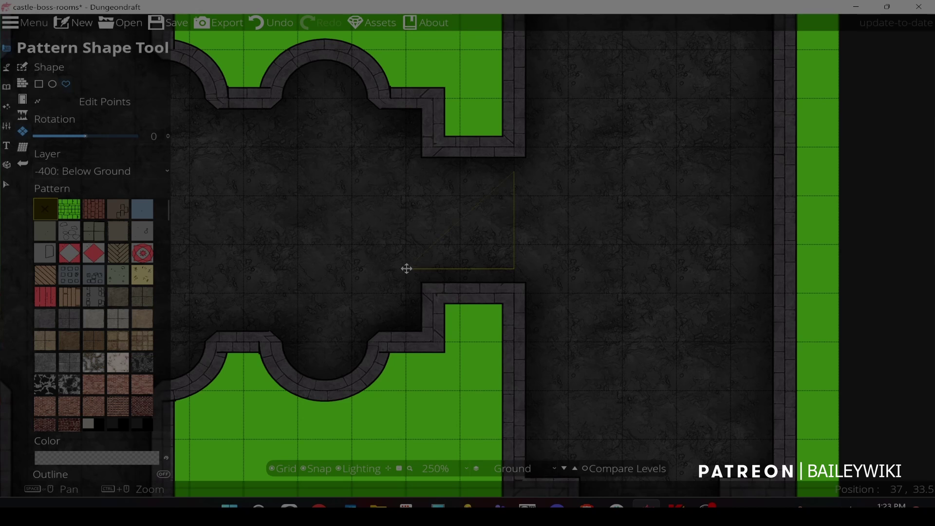
pyautogui.moveTo(404, 309)
pyautogui.mouseDown()
pyautogui.moveTo(667, 268)
pyautogui.moveTo(525, 281)
pyautogui.mouseUp()
pyautogui.click(587, 284)
pyautogui.keyDown('shift'); pyautogui.click(561, 309); pyautogui.keyUp('shift')
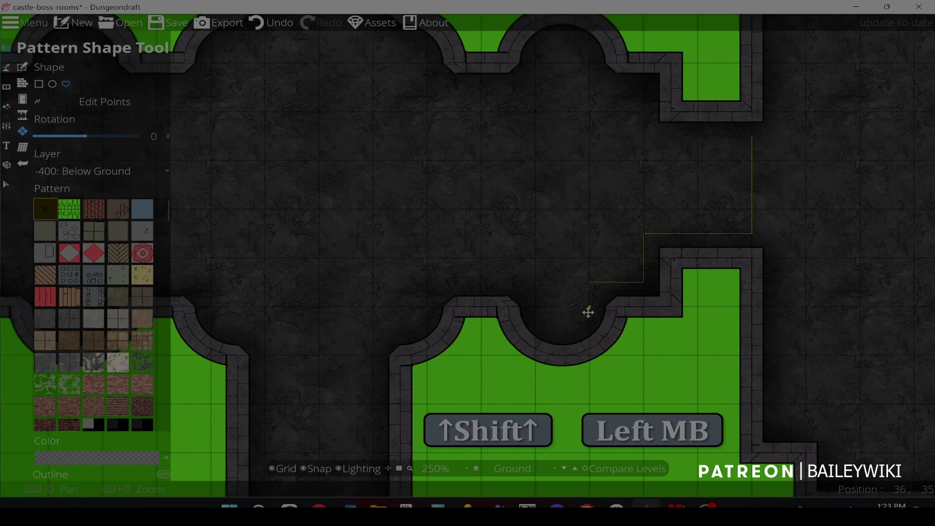
pyautogui.moveTo(529, 283); pyautogui.dragTo(437, 281)
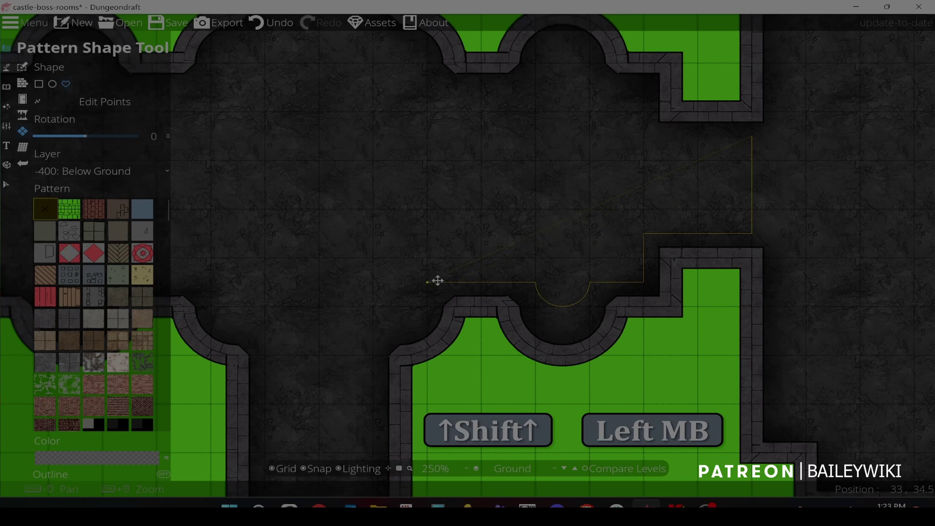
# - Carry the floor shape's outline around both side passage mouths and across the corridor just west of the crossing
pyautogui.moveTo(392, 313); pyautogui.dragTo(264, 384)
pyautogui.moveTo(210, 278); pyautogui.dragTo(350, 328)
pyautogui.press('space')
pyautogui.click(291, 102)
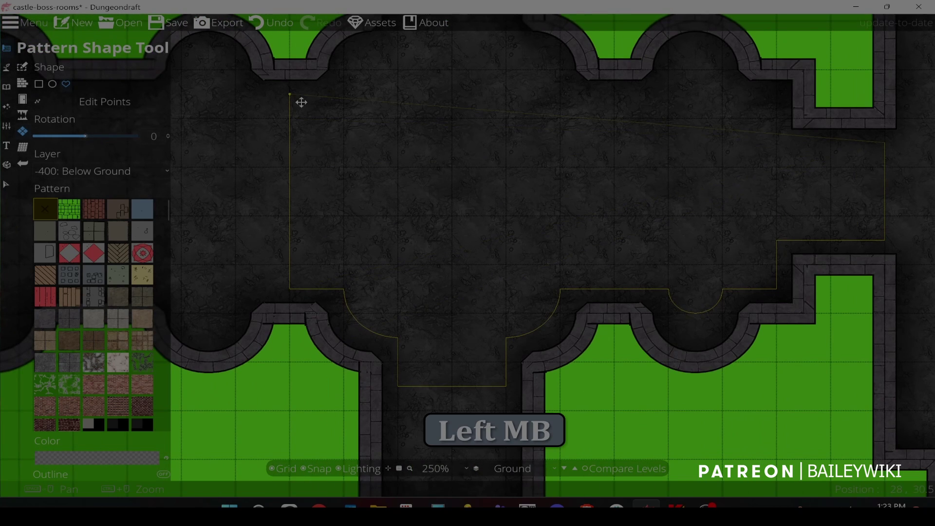
pyautogui.press('space')
pyautogui.moveTo(340, 102); pyautogui.dragTo(398, 98)
pyautogui.press('shift')
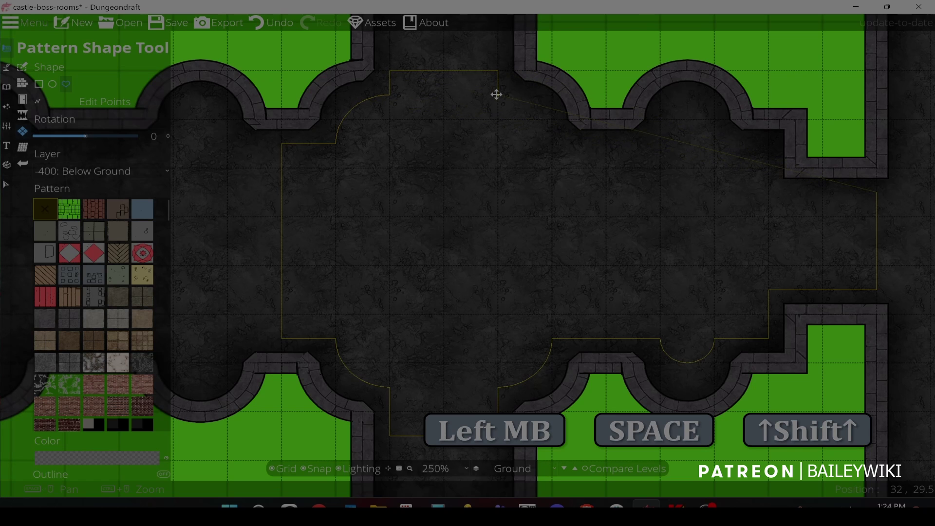
# - Close the floor shape along the corridor's upper wall, curving around the niche and returning to the end room's opening
pyautogui.press('space')
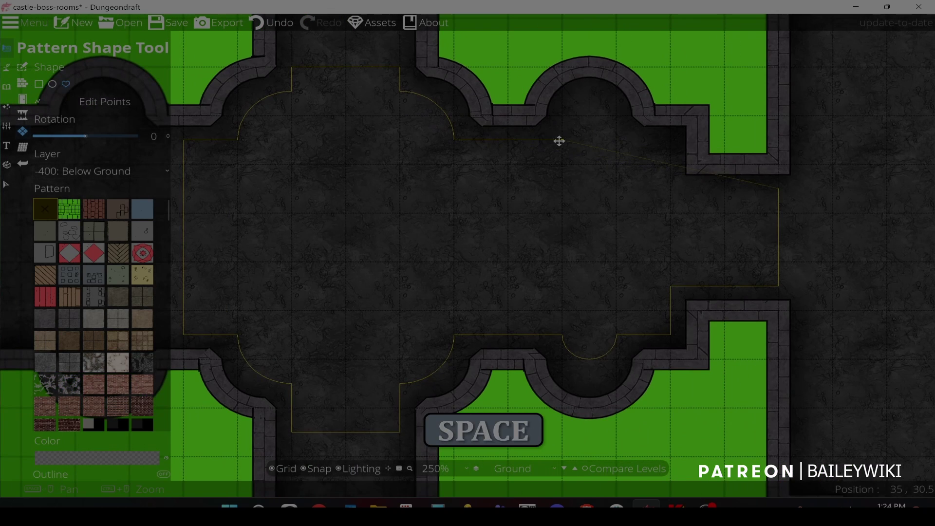
pyautogui.click(559, 140)
pyautogui.press('shift')
pyautogui.click(616, 139)
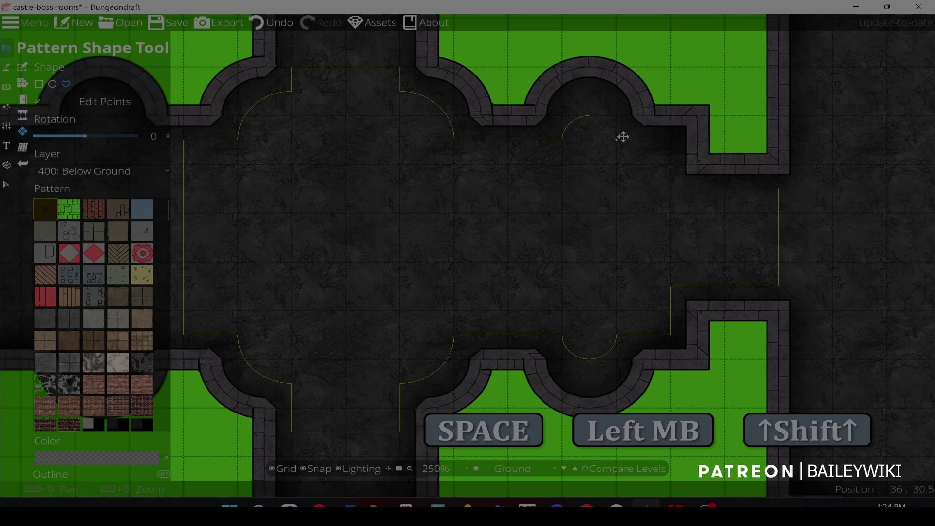
pyautogui.click(673, 188)
pyautogui.click(779, 189)
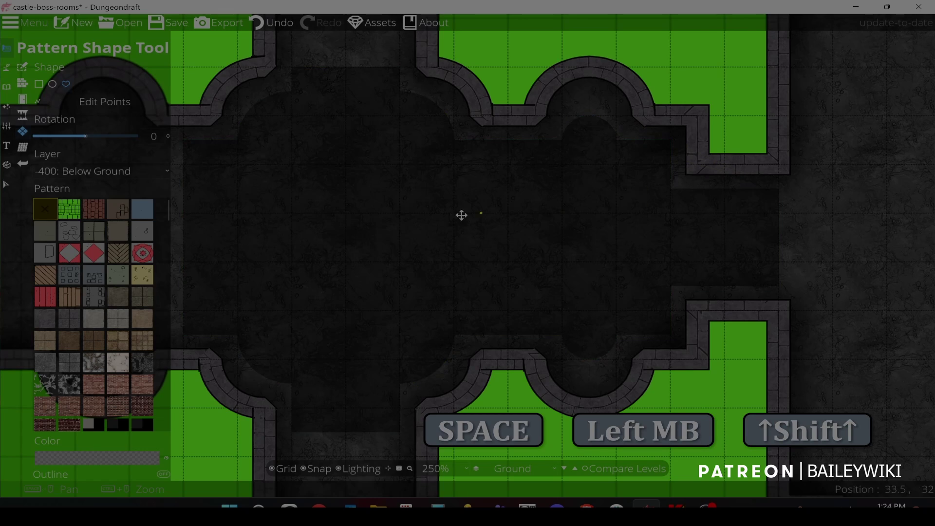
# - Start a second pattern shape at the first one's west edge, following the corridor's upper wall around its two niches
pyautogui.press('space')
pyautogui.moveTo(337, 205); pyautogui.dragTo(500, 193)
pyautogui.keyDown('ctrl'); pyautogui.scroll(-3, 497, 191); pyautogui.keyUp('ctrl')
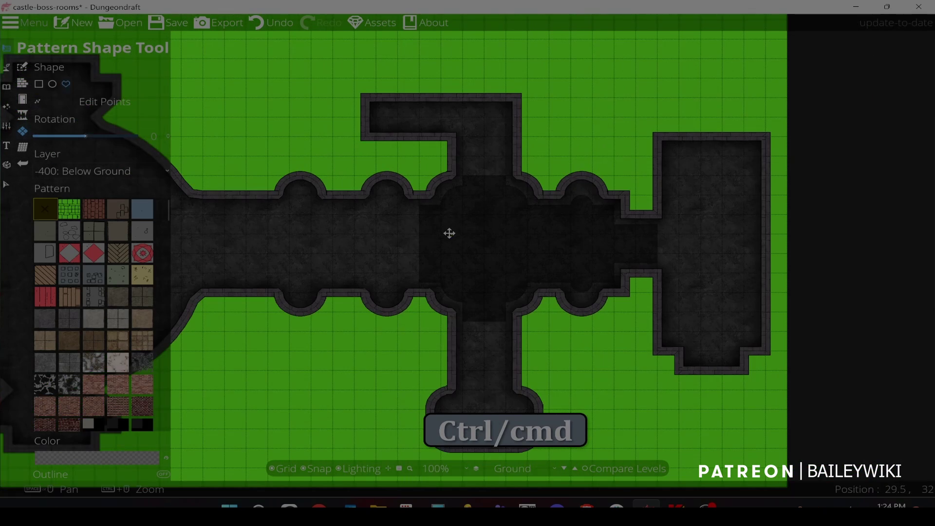
pyautogui.press('space')
pyautogui.moveTo(449, 232); pyautogui.dragTo(558, 209)
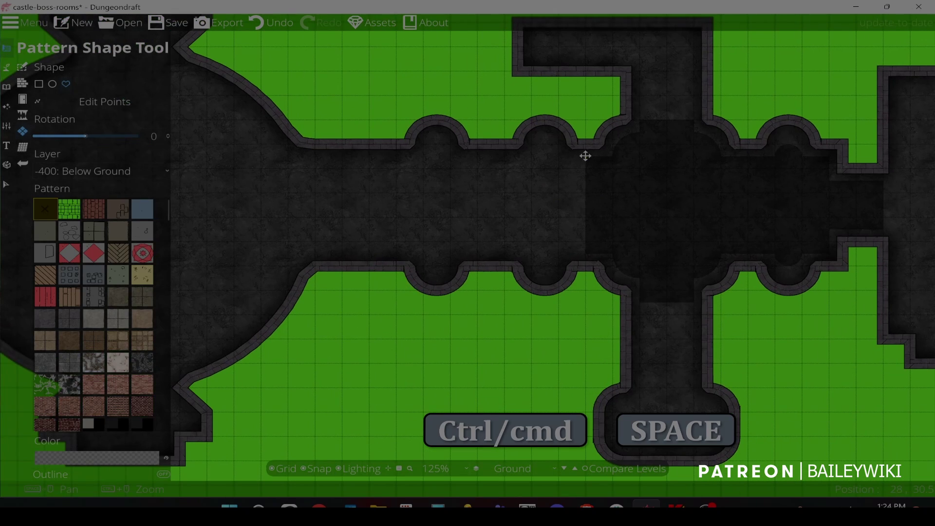
pyautogui.moveTo(585, 155); pyautogui.dragTo(582, 158)
pyautogui.click(559, 155)
pyautogui.keyDown('ctrl'); pyautogui.scroll(3, 559, 155); pyautogui.keyUp('ctrl')
pyautogui.moveTo(578, 104)
pyautogui.mouseDown()
pyautogui.moveTo(559, 140)
pyautogui.moveTo(591, 141)
pyautogui.mouseUp()
# - Complete the second floor shape across the corridor's west end and along the lower wall, curving around its two niches
pyautogui.moveTo(531, 149)
pyautogui.mouseDown()
pyautogui.moveTo(399, 165)
pyautogui.moveTo(344, 124)
pyautogui.moveTo(374, 133)
pyautogui.moveTo(315, 156)
pyautogui.moveTo(319, 138)
pyautogui.moveTo(312, 156)
pyautogui.moveTo(283, 164)
pyautogui.moveTo(489, 162)
pyautogui.moveTo(282, 158)
pyautogui.moveTo(305, 159)
pyautogui.moveTo(289, 228)
pyautogui.moveTo(303, 345)
pyautogui.moveTo(504, 347)
pyautogui.mouseUp()
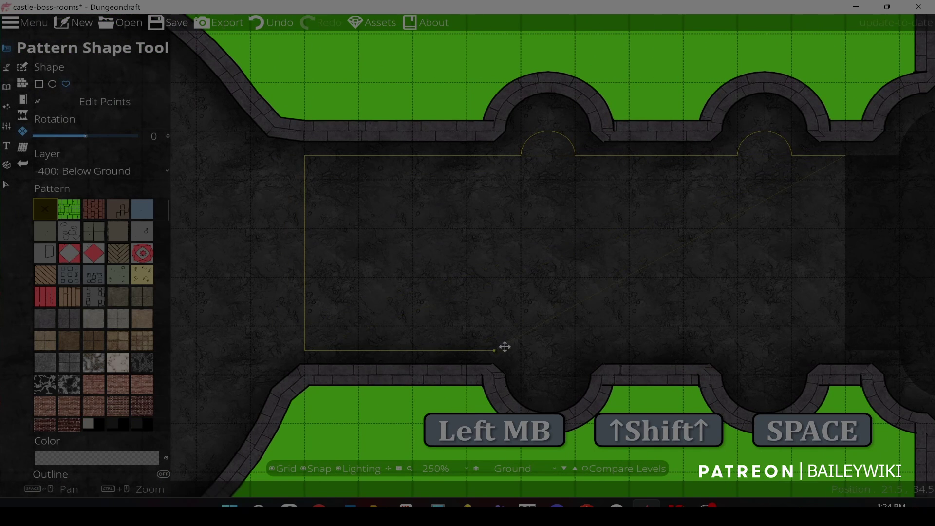
pyautogui.keyDown('shift'); pyautogui.click(523, 372); pyautogui.keyUp('shift')
pyautogui.keyDown('shift'); pyautogui.click(583, 370); pyautogui.keyUp('shift')
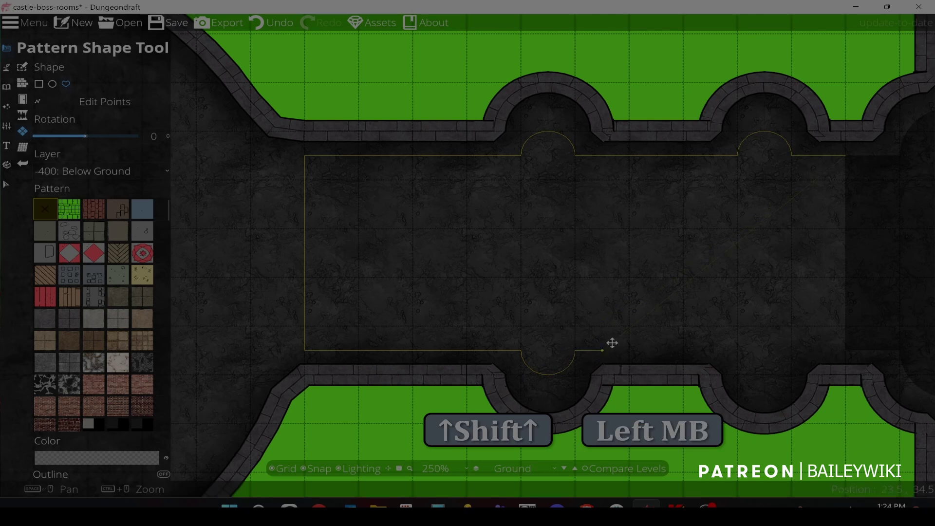
pyautogui.press('space')
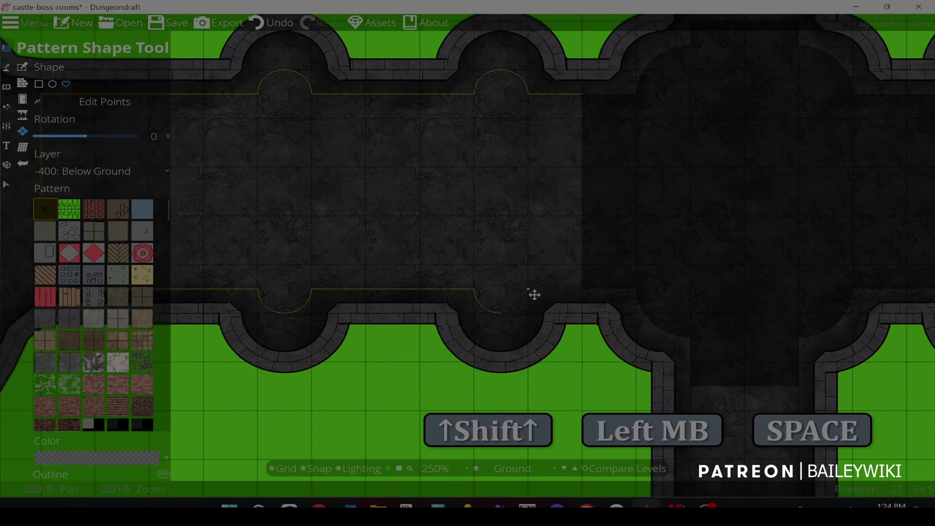
pyautogui.moveTo(560, 294)
pyautogui.mouseDown()
pyautogui.moveTo(589, 94)
pyautogui.moveTo(554, 138)
pyautogui.mouseUp()
# - Start a third pattern shape at the corridor mouth, following the circular room's upper-right arc into the upper alcove
pyautogui.scroll(-6, 554, 139)
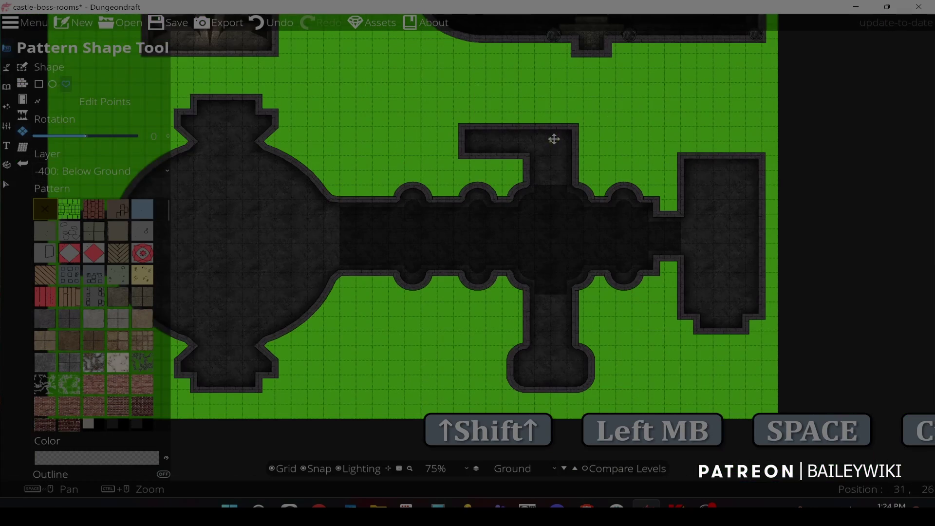
pyautogui.scroll(4, 334, 202)
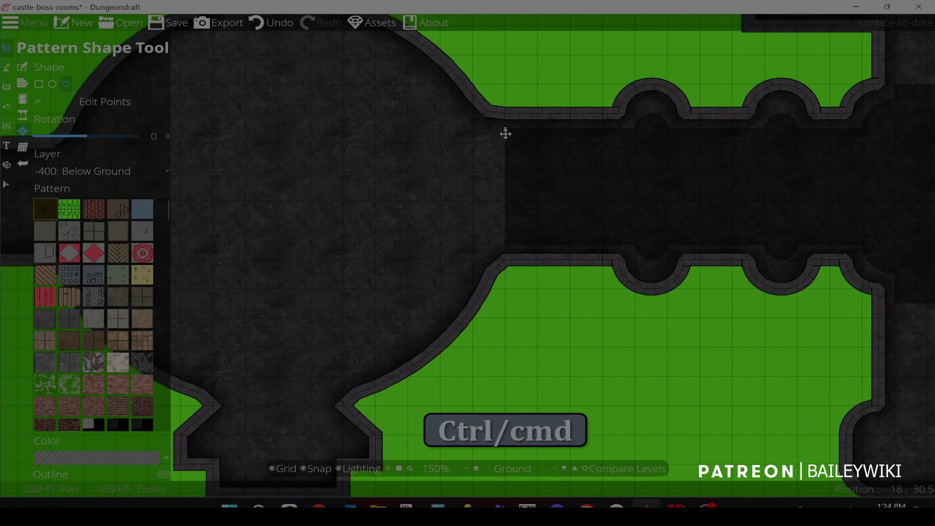
pyautogui.click(506, 133)
pyautogui.click(469, 132)
pyautogui.press('space')
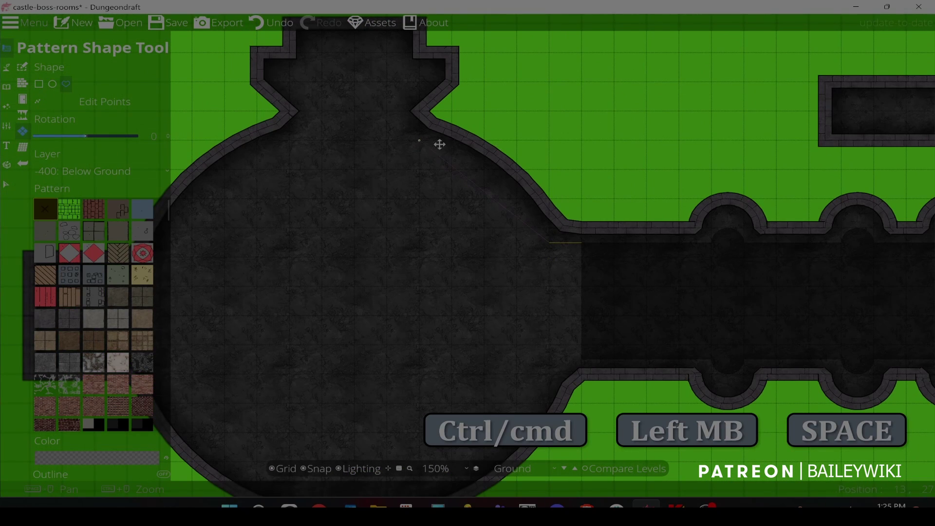
pyautogui.click(393, 112)
pyautogui.press('space')
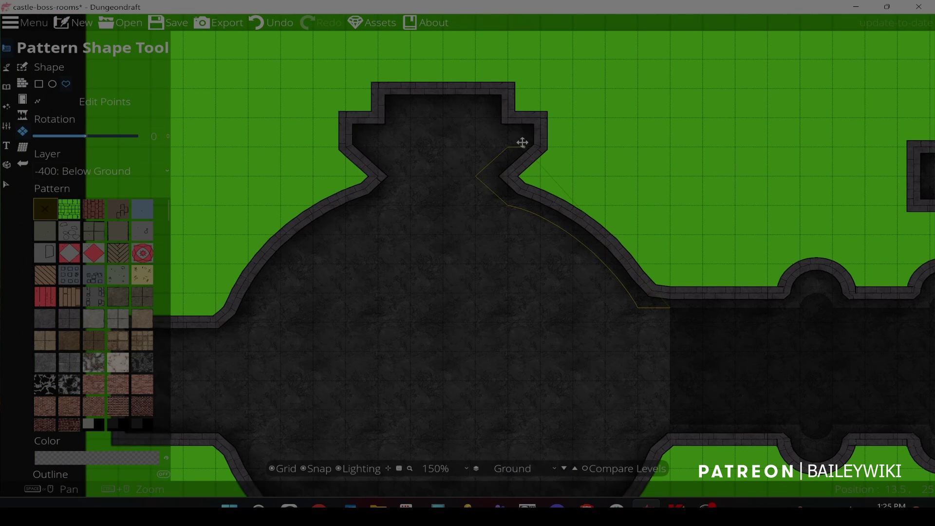
# - Extend the shape across the upper alcove, down the room's west arc, past the side alcove and toward the lower alcove
pyautogui.click(378, 147)
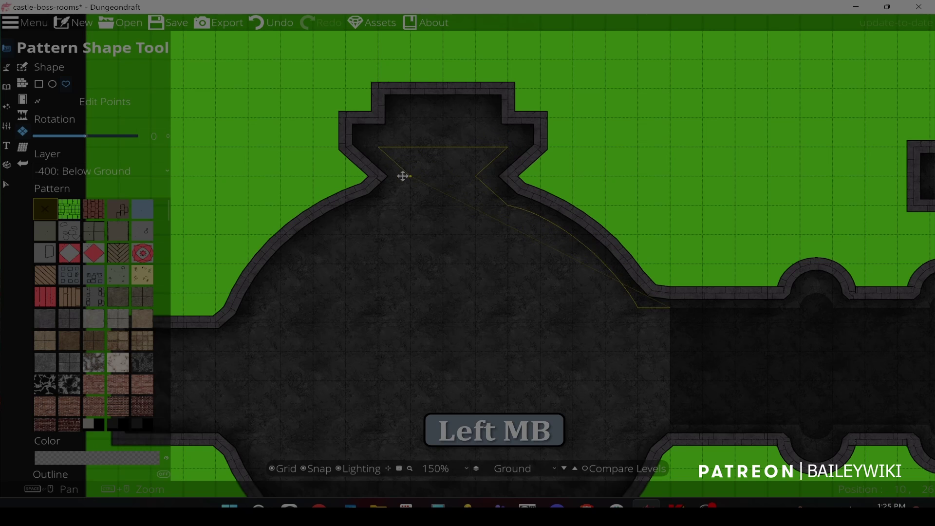
pyautogui.moveTo(296, 261); pyautogui.dragTo(371, 219)
pyautogui.keyDown('shift'); pyautogui.click(323, 283); pyautogui.keyUp('shift')
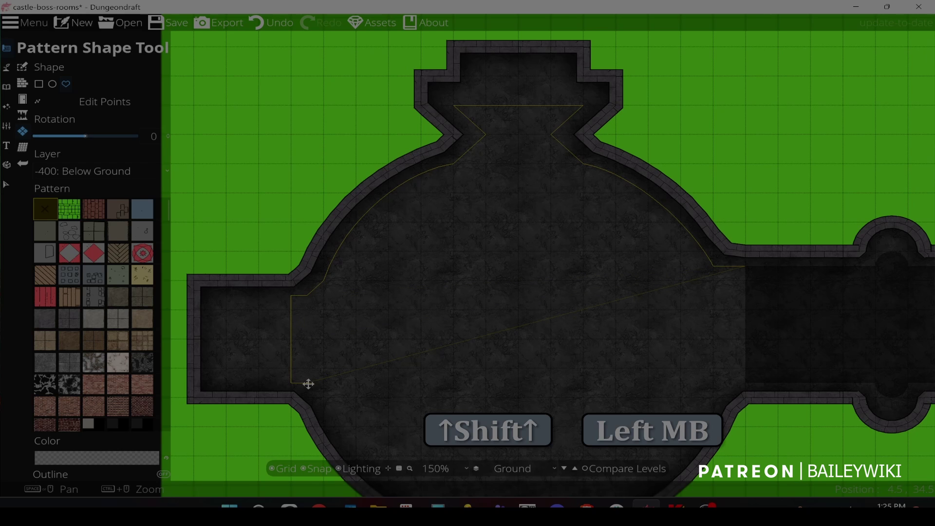
pyautogui.moveTo(329, 392); pyautogui.dragTo(314, 224)
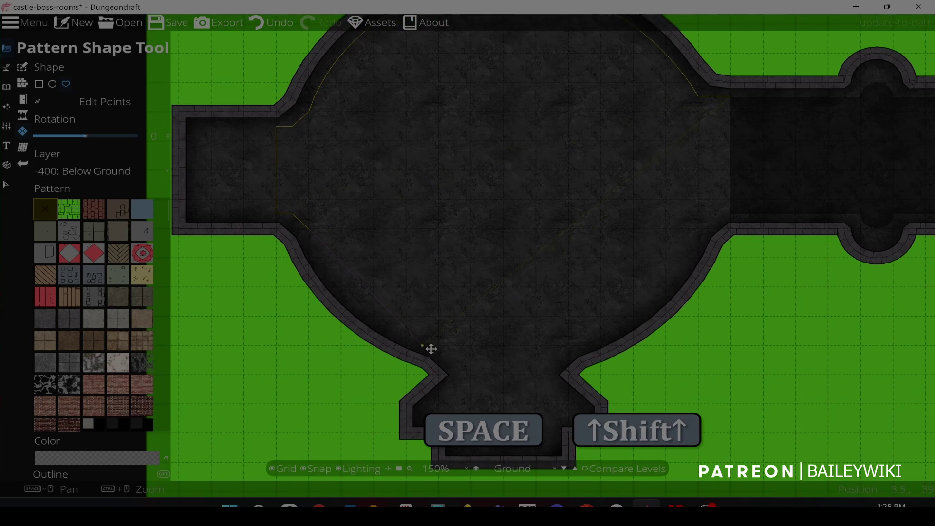
pyautogui.keyDown('shift'); pyautogui.click(430, 349); pyautogui.keyUp('shift')
pyautogui.press('BackSpace')
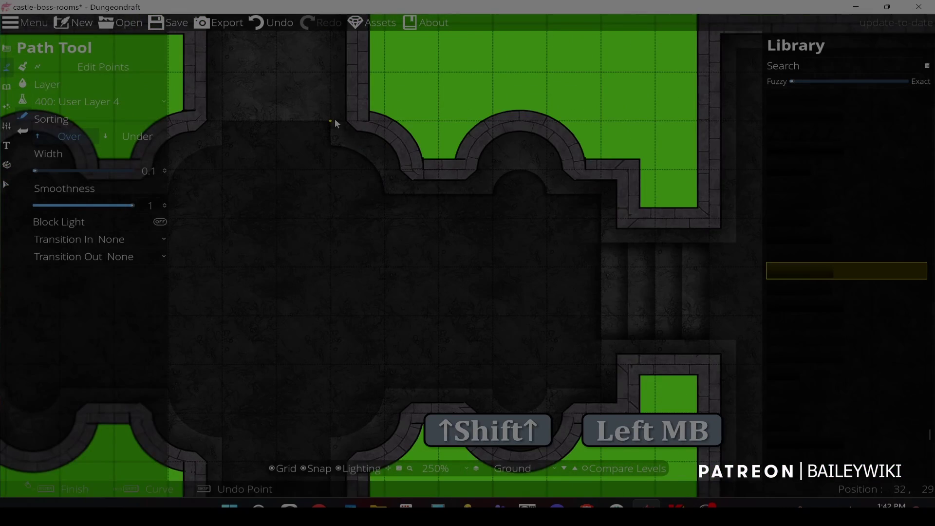
# - Trace a 0.1 wide path on User Layer 4 along the sunken floor's lower edge, curving around the crossing corner and niche
pyautogui.rightClick(428, 233)
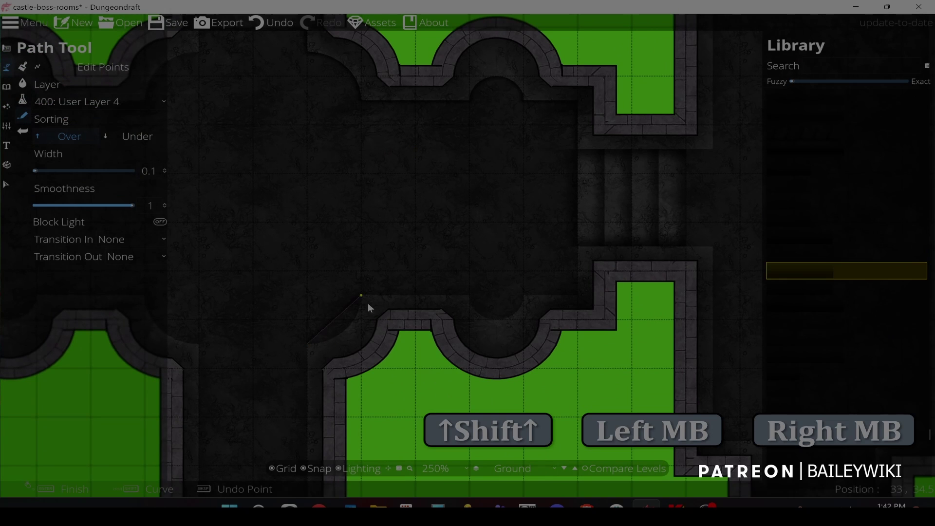
pyautogui.click(361, 295)
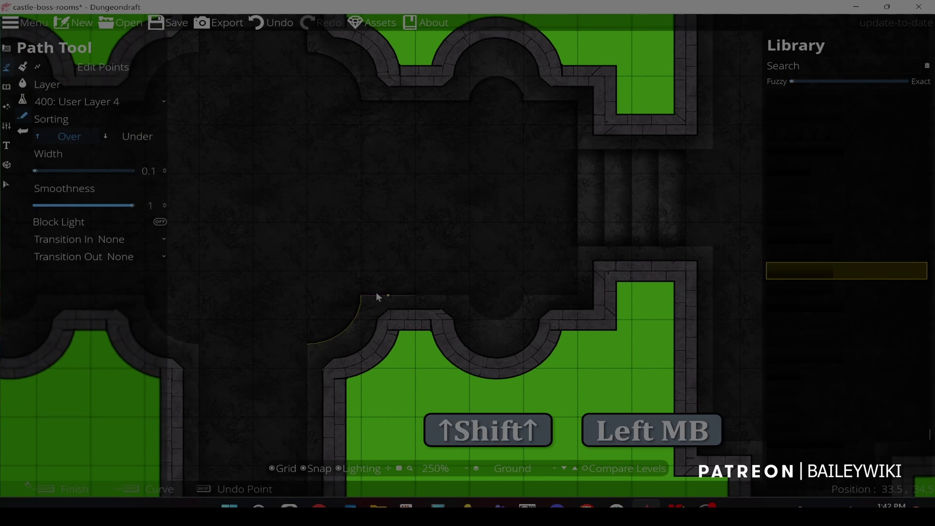
pyautogui.moveTo(488, 318); pyautogui.dragTo(471, 313)
pyautogui.rightClick(579, 296)
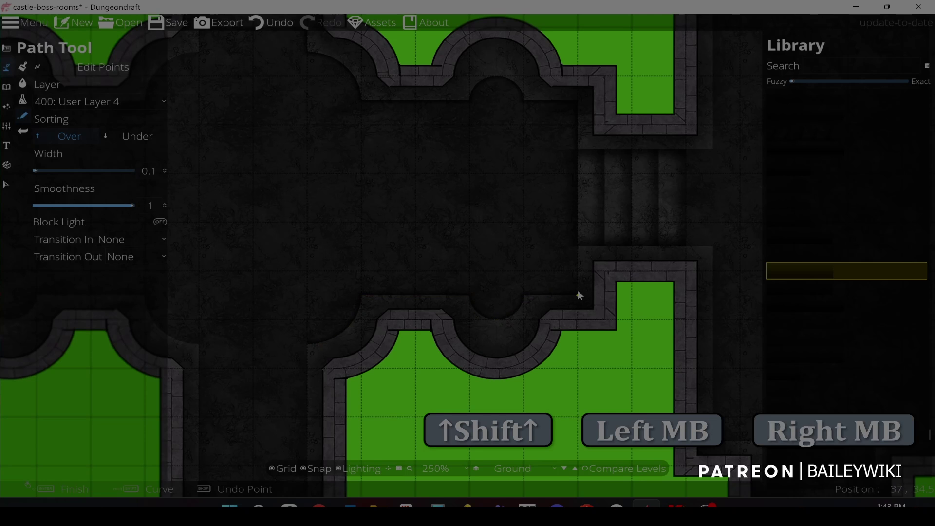
# - Trace the thin edge path from below the stairs down the end room's inner floor border and along its lower recess
pyautogui.press('space')
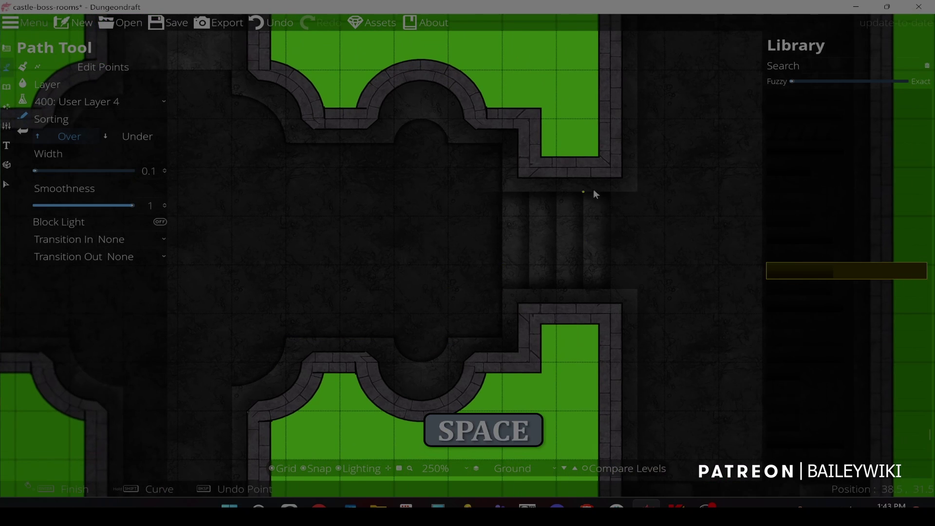
pyautogui.moveTo(634, 290); pyautogui.dragTo(565, 221)
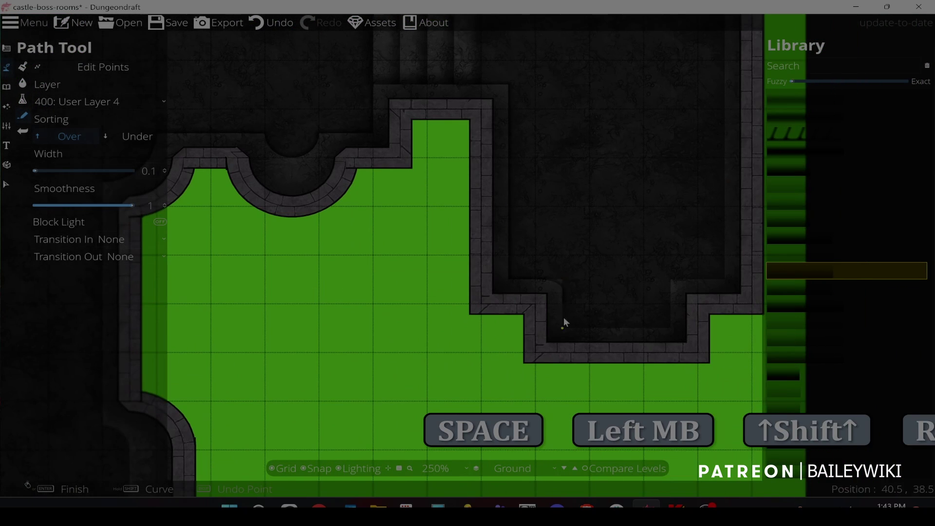
pyautogui.click(563, 279)
pyautogui.click(562, 328)
pyautogui.rightClick(667, 324)
pyautogui.click(667, 325)
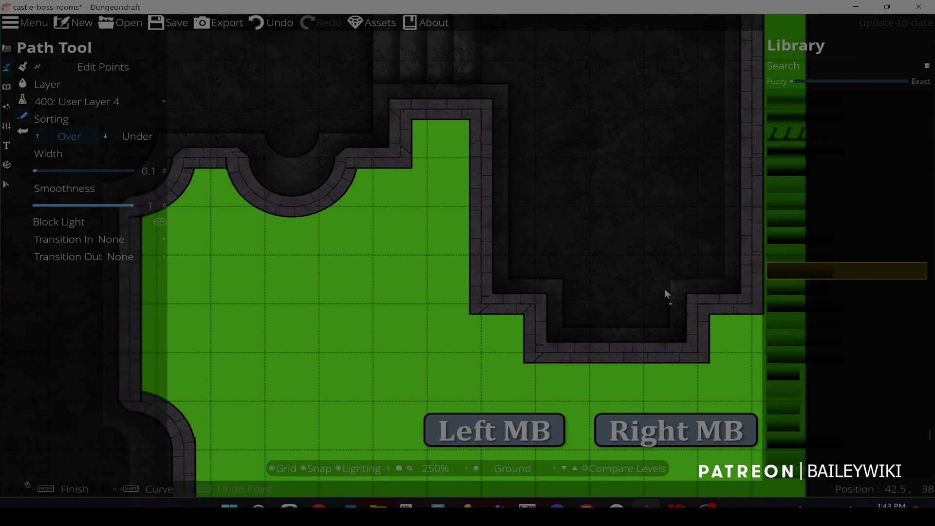
# - Continue the edge path up the end room's east side, across its upper side and back to the stairs' upper edge
pyautogui.press('shift')
pyautogui.click(676, 279)
pyautogui.click(728, 276)
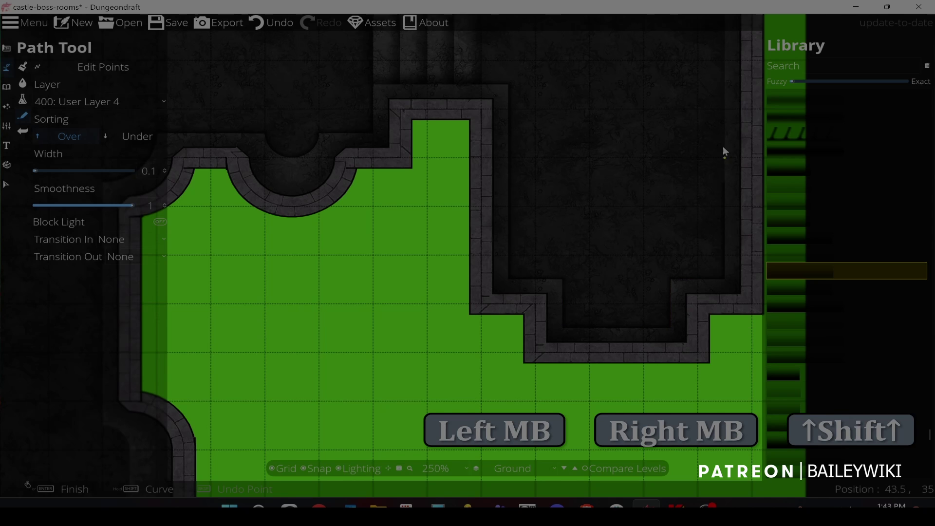
pyautogui.moveTo(724, 133); pyautogui.dragTo(713, 389)
pyautogui.moveTo(711, 177); pyautogui.dragTo(714, 329)
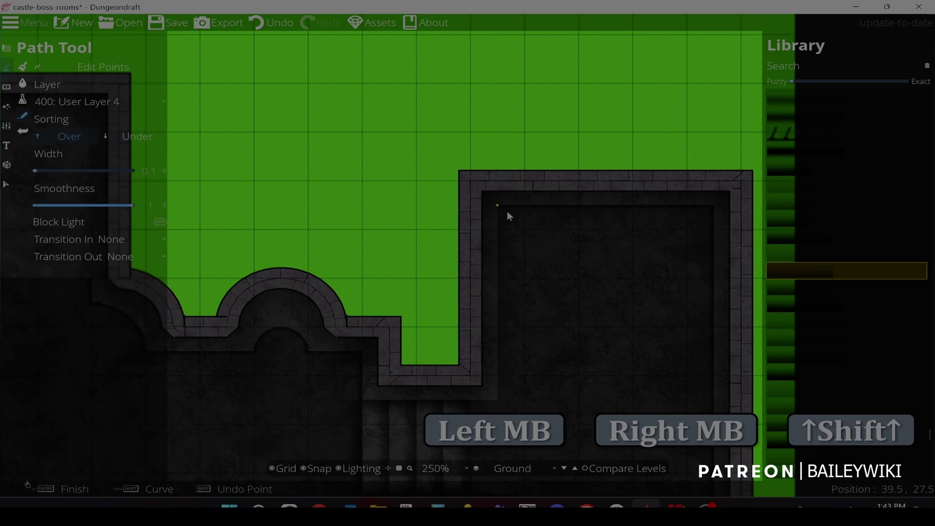
pyautogui.moveTo(518, 356); pyautogui.dragTo(548, 197)
pyautogui.click(528, 238)
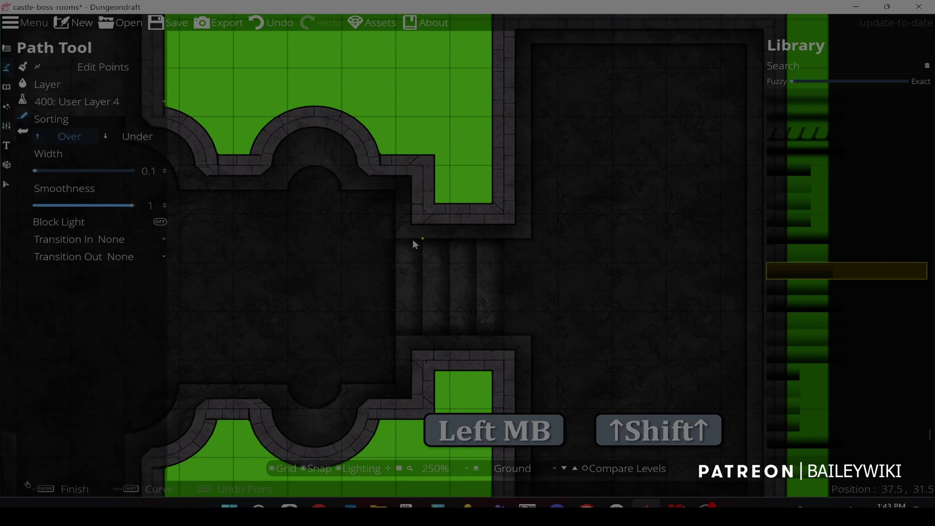
pyautogui.rightClick(397, 240)
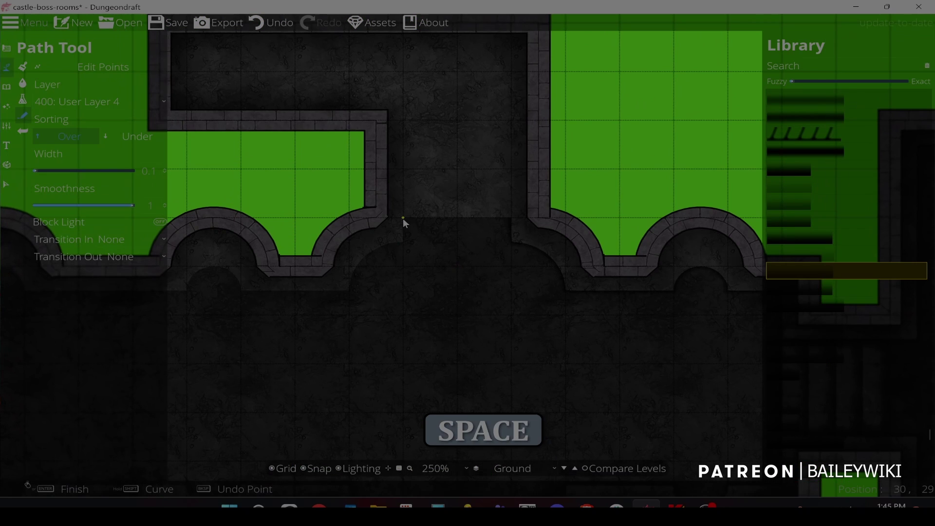
# - Trace the thin edge path westward along the sunken corridor's upper edge, curving around the crossing corner and both niches, and finish it
pyautogui.moveTo(403, 219); pyautogui.dragTo(404, 248)
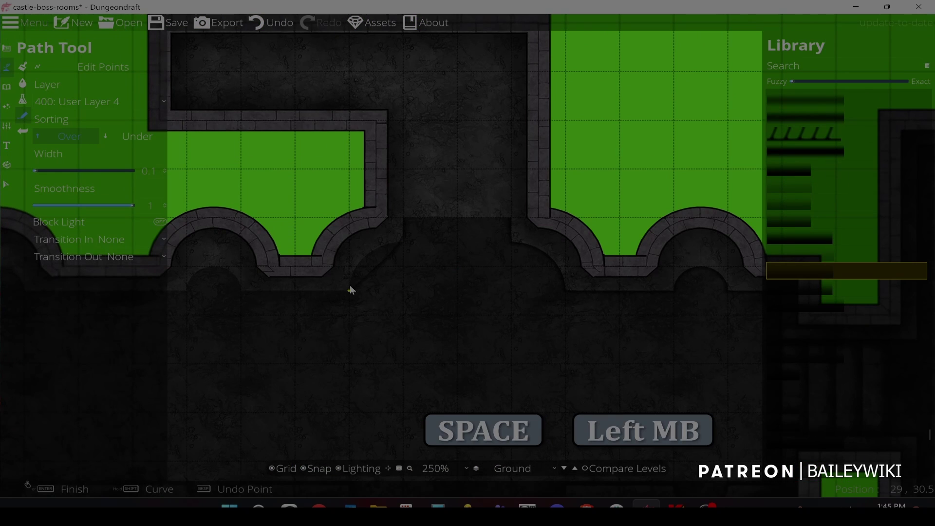
pyautogui.press('shift')
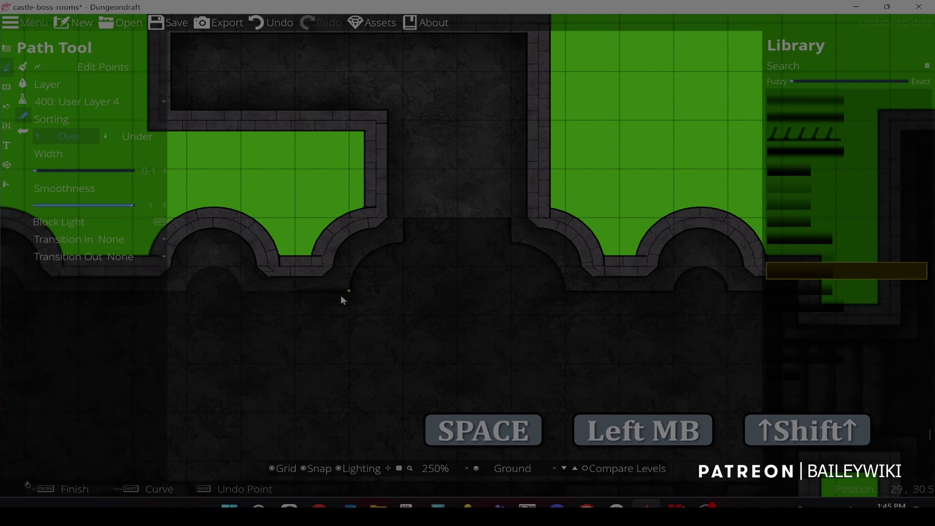
pyautogui.moveTo(250, 294); pyautogui.dragTo(388, 267)
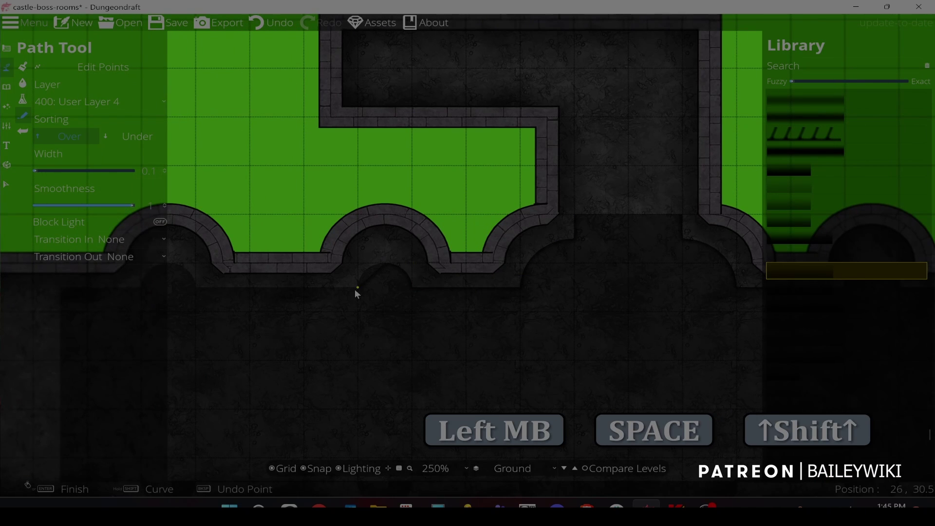
pyautogui.moveTo(306, 289); pyautogui.dragTo(422, 285)
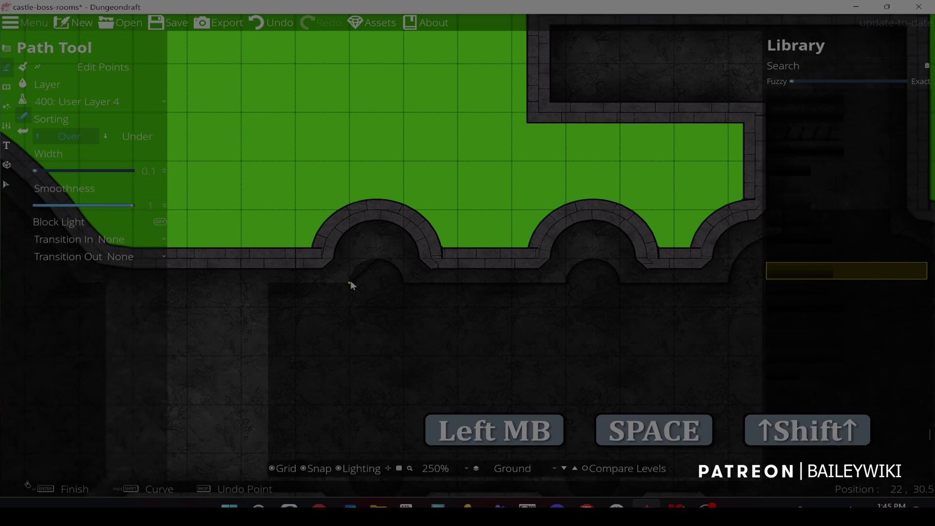
pyautogui.click(349, 264)
pyautogui.rightClick(273, 279)
# - Trace a matching thin edge path eastward along the corridor's lower edge, around both niches and the crossing corner
pyautogui.moveTo(274, 279); pyautogui.dragTo(263, 117)
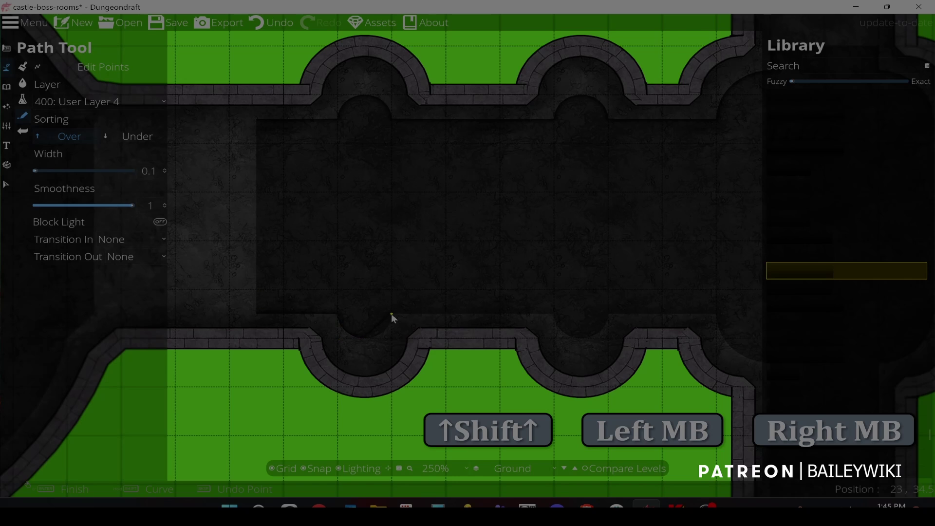
pyautogui.click(550, 317)
pyautogui.moveTo(580, 339); pyautogui.dragTo(554, 336)
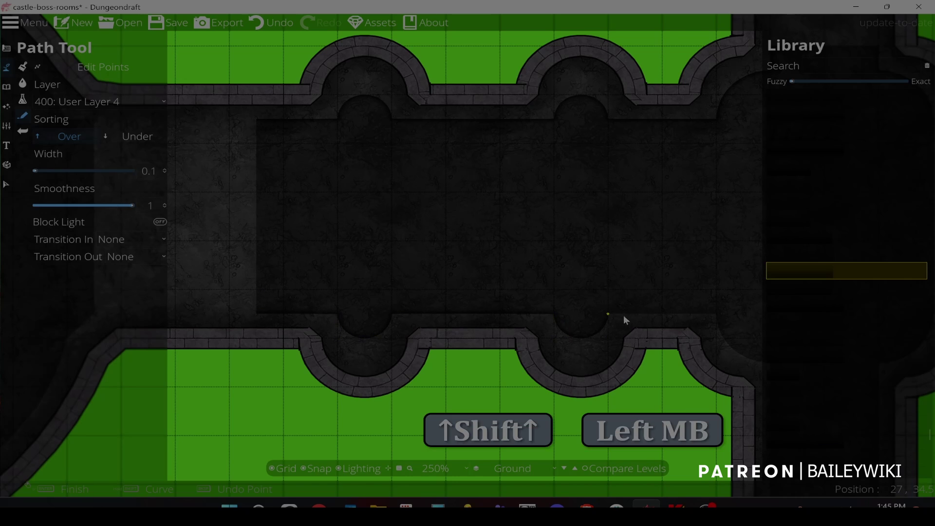
pyautogui.press('space')
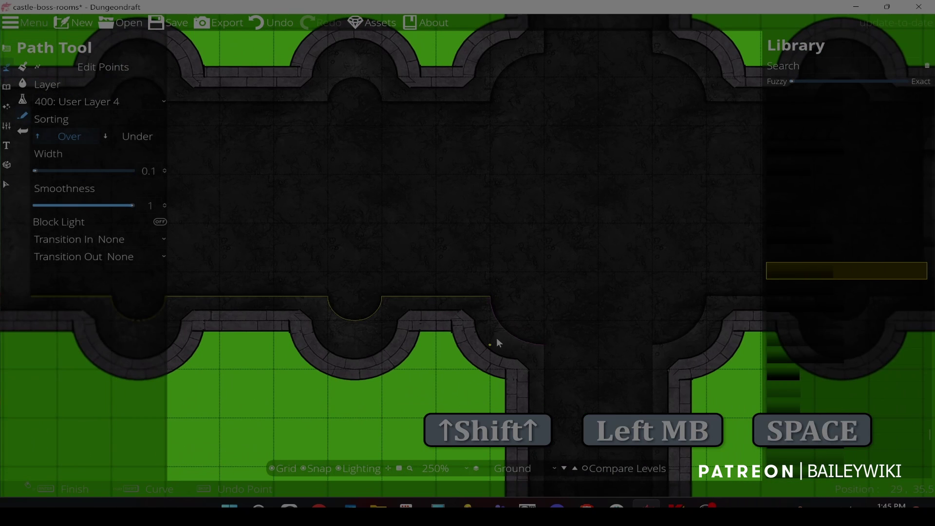
pyautogui.scroll(-4, 425, 280)
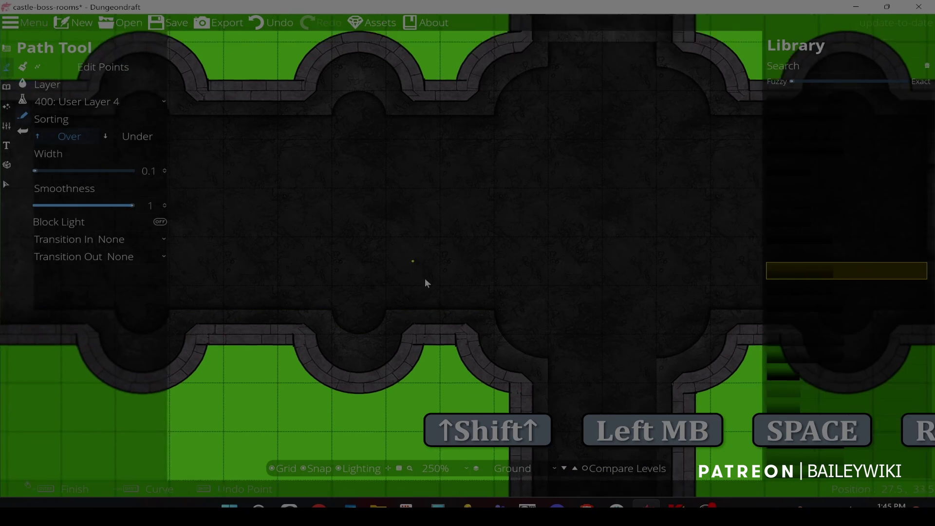
# - Reshape the darkening shape's points to leave a 3 by 3 square platform at the crossing with a one-square-wide walkway to the north
pyautogui.moveTo(593, 294); pyautogui.dragTo(381, 163)
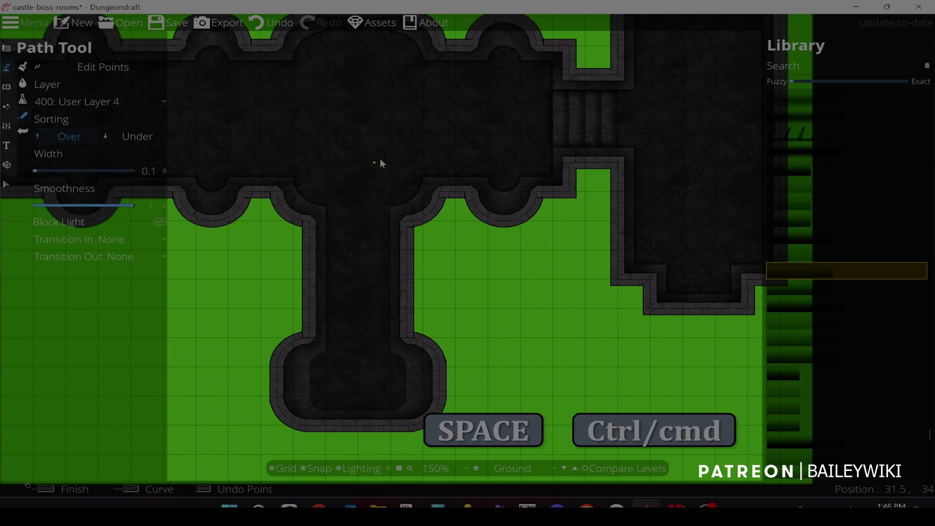
pyautogui.scroll(4, 384, 163)
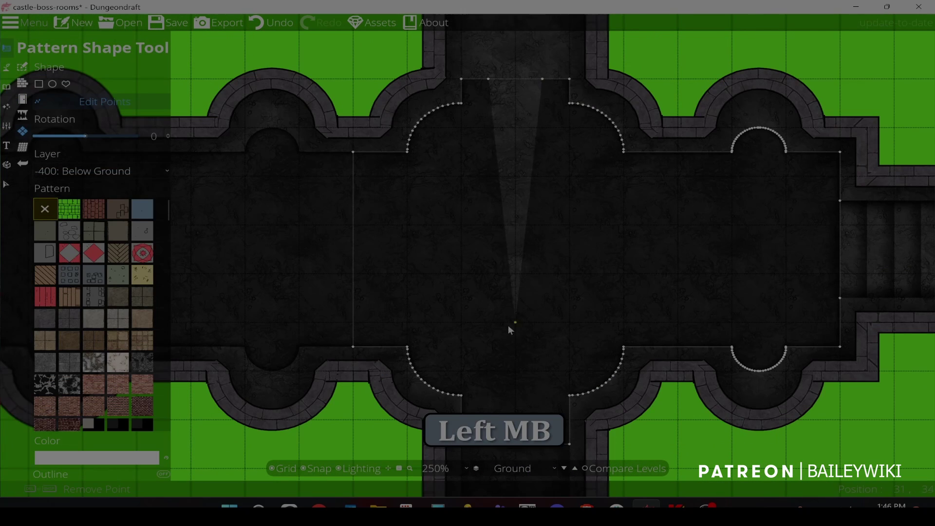
pyautogui.click(515, 370)
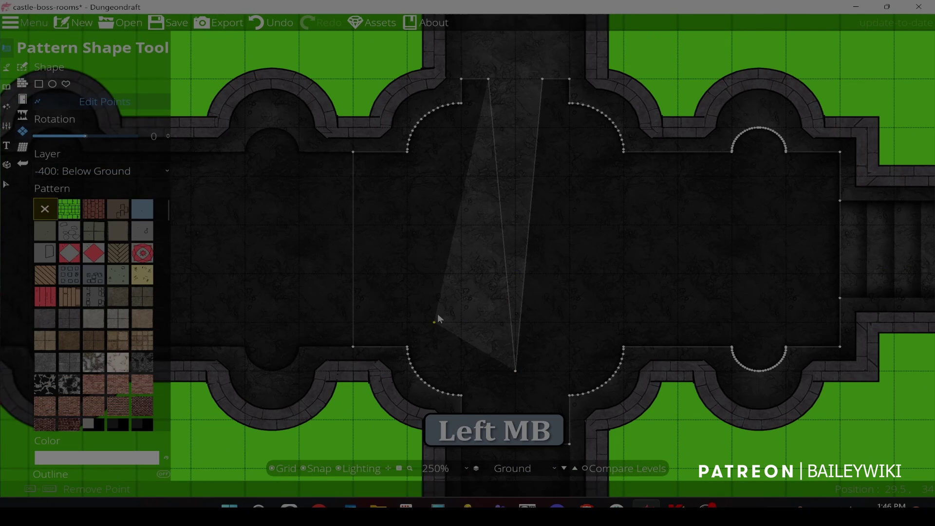
pyautogui.click(435, 322)
pyautogui.moveTo(452, 244); pyautogui.dragTo(594, 178)
pyautogui.moveTo(553, 280); pyautogui.dragTo(596, 322)
pyautogui.moveTo(517, 371); pyautogui.dragTo(518, 331)
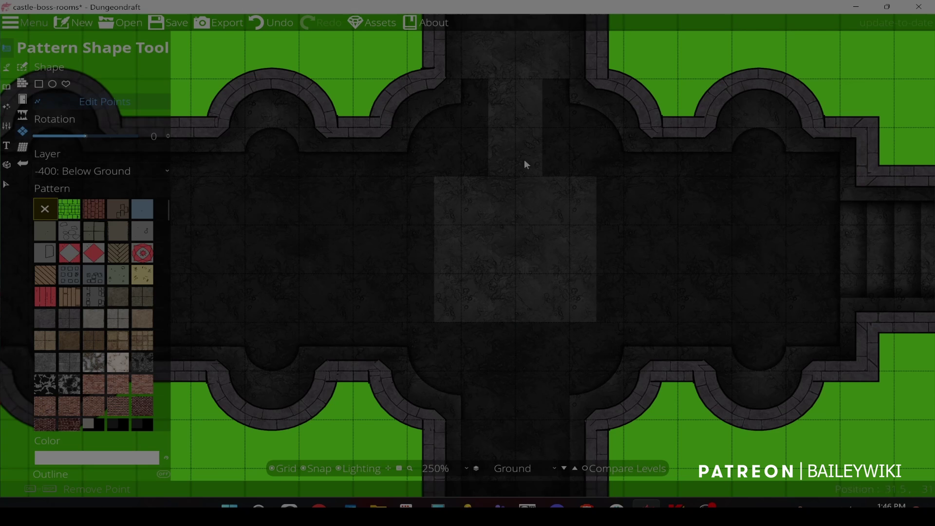
# - Choose the solid crescent moon magic circle part from the [BW] Overlays objects, with a white custom colour
pyautogui.click(6, 184)
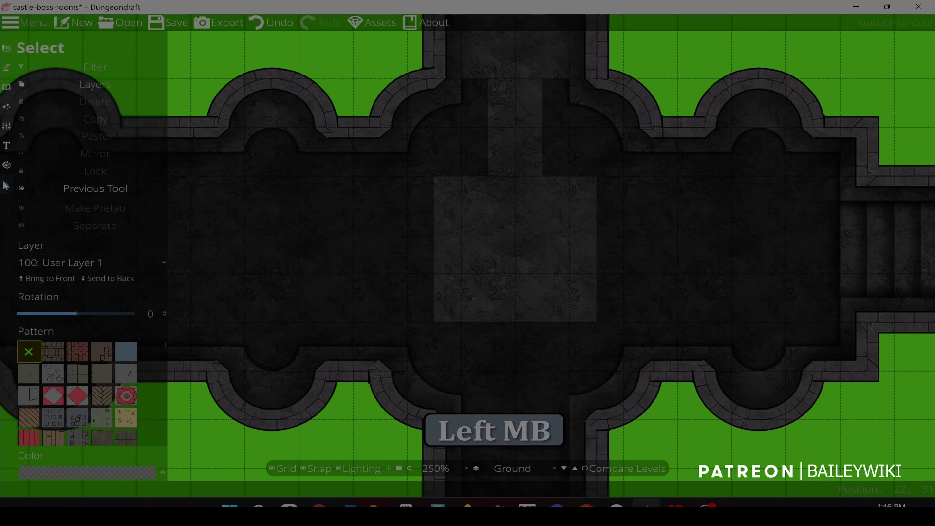
pyautogui.click(6, 86)
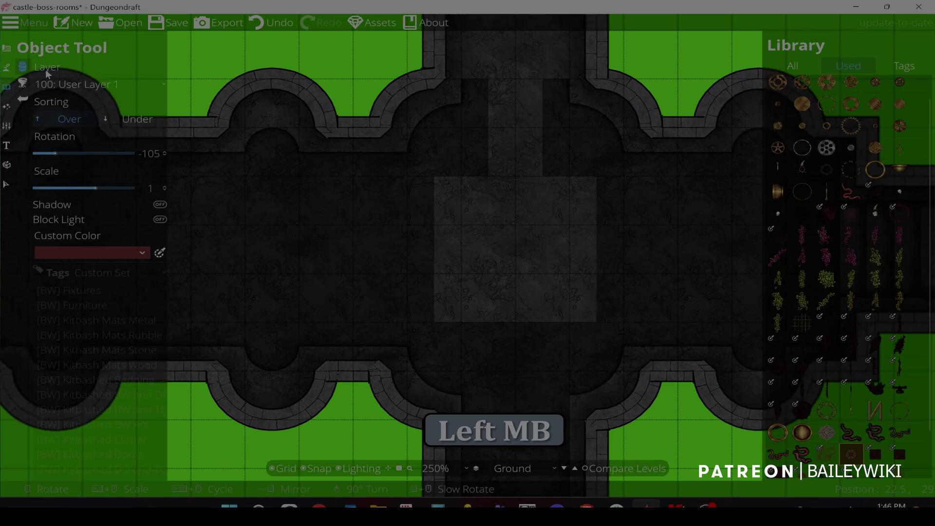
pyautogui.scroll(-17, 118, 368)
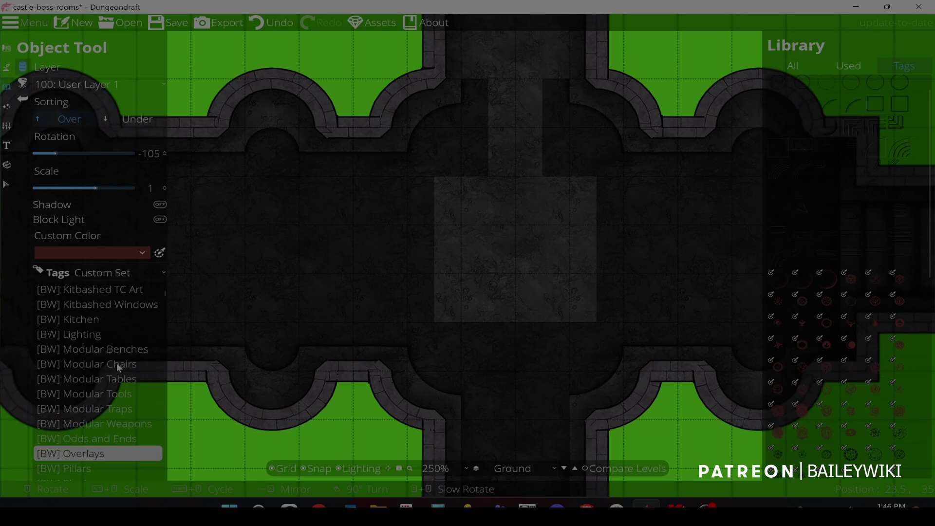
pyautogui.click(100, 360)
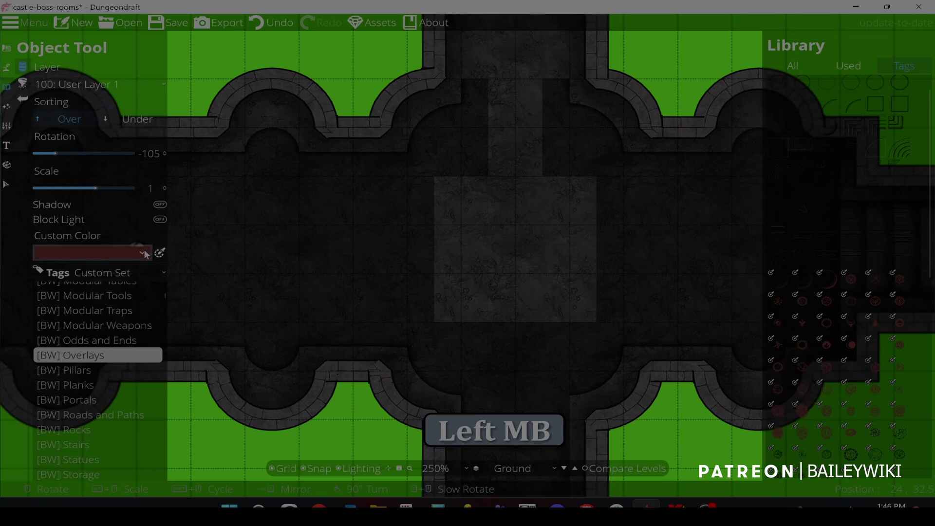
pyautogui.click(142, 253)
pyautogui.click(48, 335)
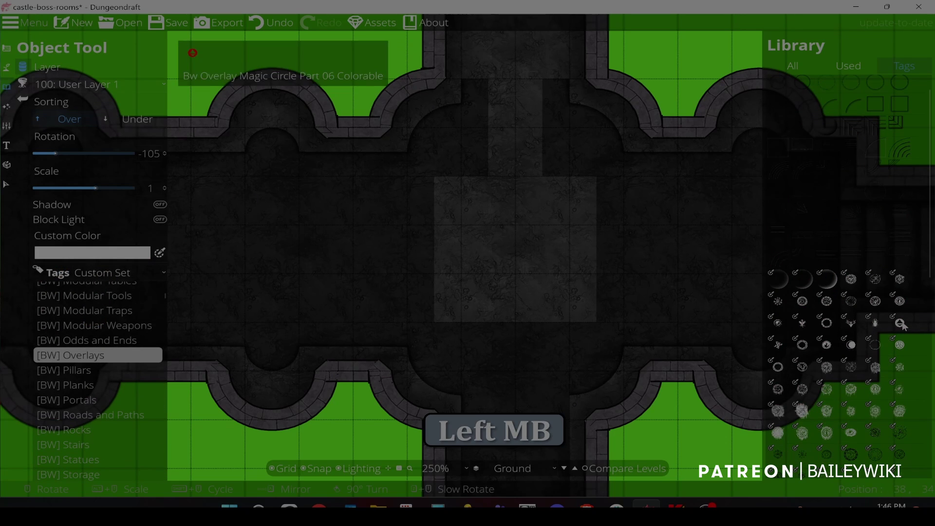
pyautogui.scroll(-2, 887, 353)
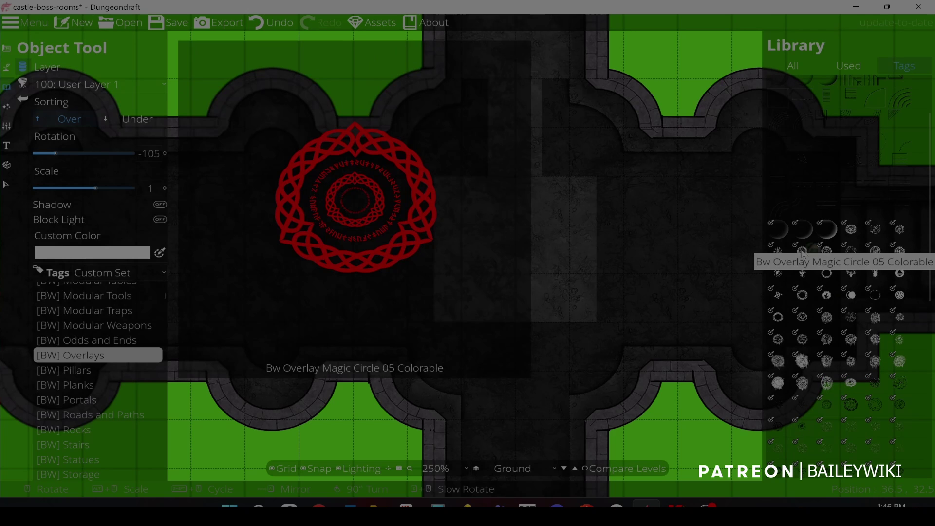
pyautogui.click(802, 252)
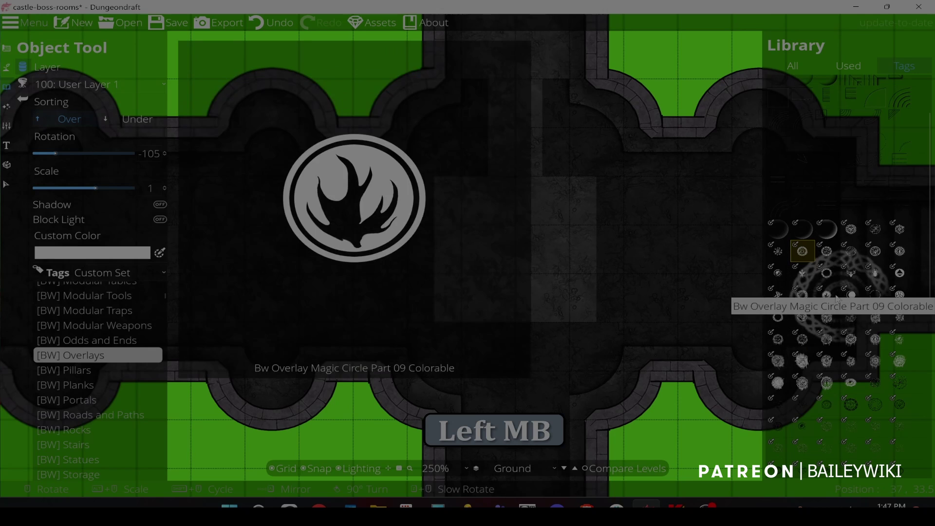
pyautogui.click(852, 294)
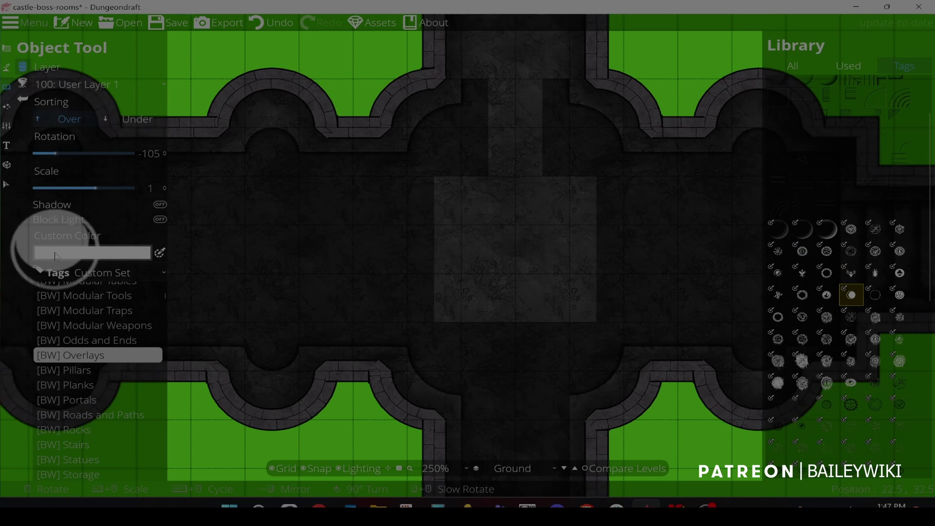
# - Set the overlay's custom colour to black with an alpha of 100
pyautogui.click(93, 253)
pyautogui.click(40, 343)
pyautogui.moveTo(63, 326); pyautogui.dragTo(28, 373)
pyautogui.write('100')
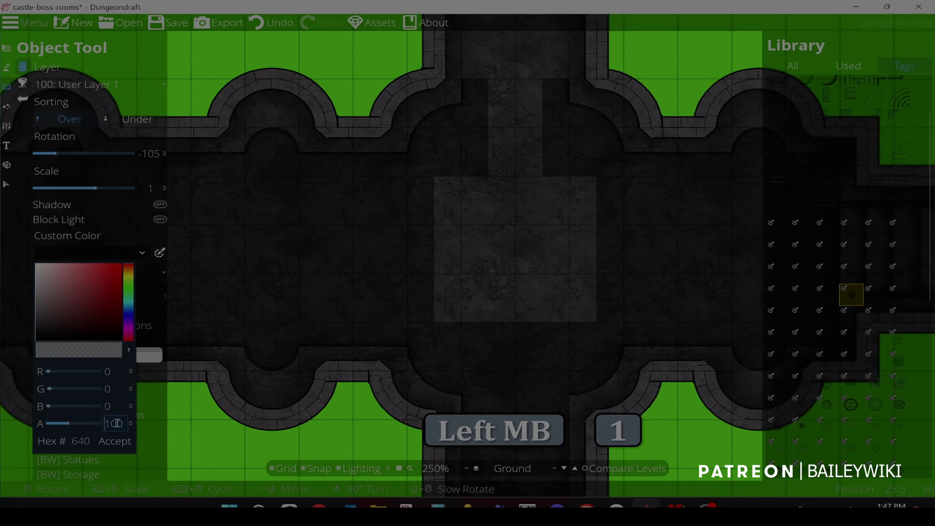
pyautogui.click(115, 442)
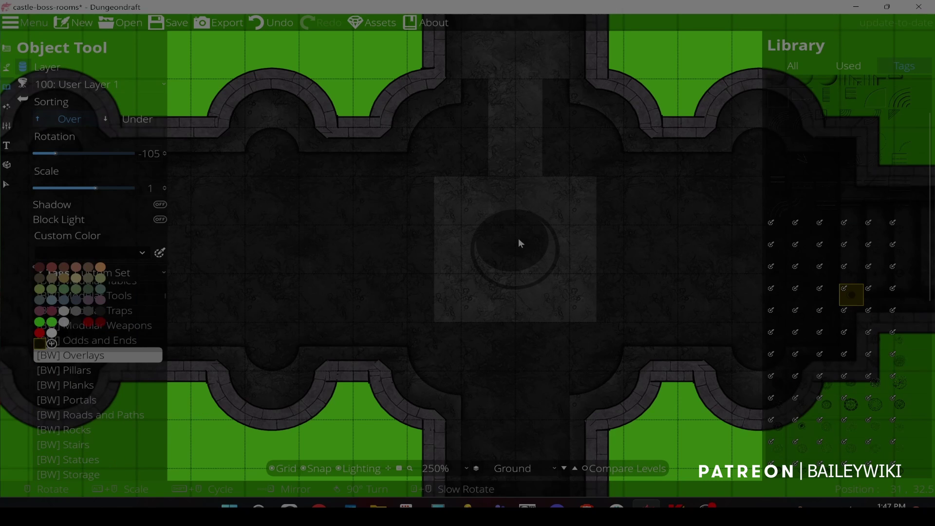
# - Place the crescent moon circle centred on the square platform at rotation 0 and scale 1.7
pyautogui.click(518, 238)
pyautogui.hotkey('ctrl', 'z')
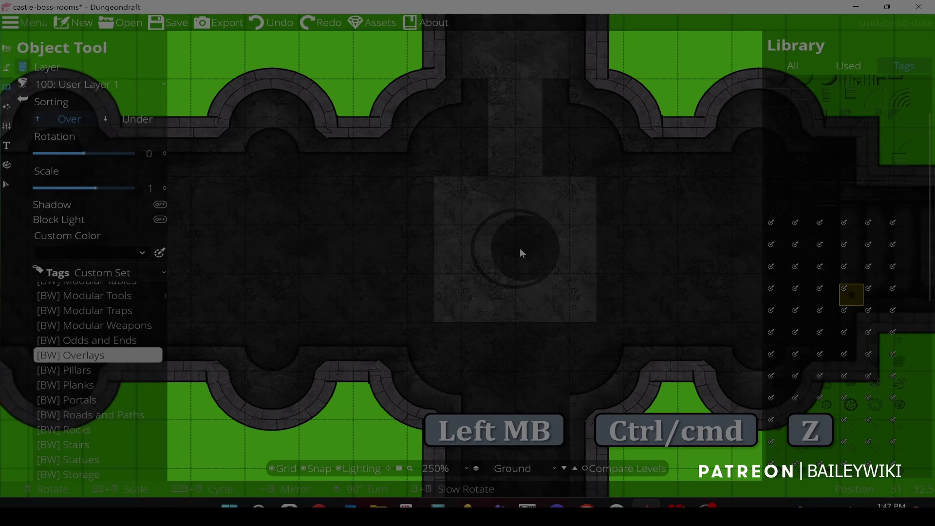
pyautogui.keyDown('alt'); pyautogui.scroll(7, 519, 247); pyautogui.keyUp('alt')
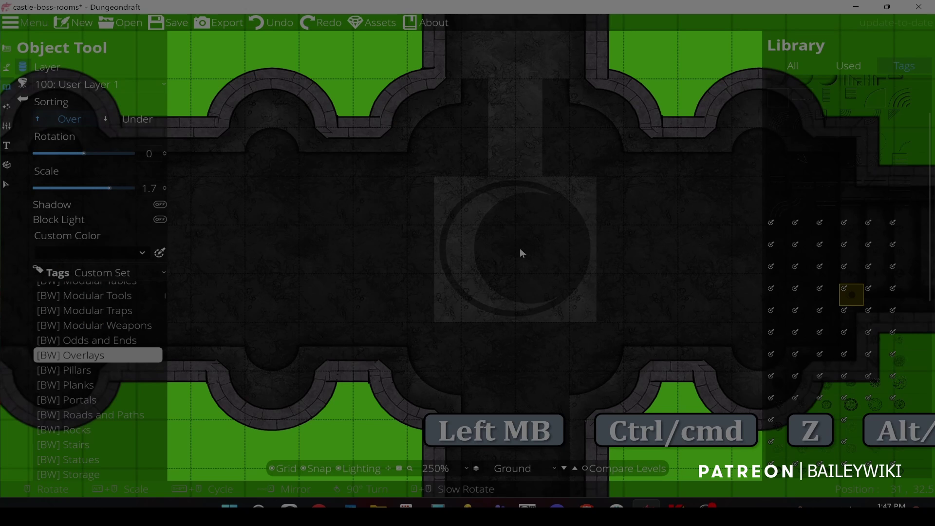
pyautogui.press('alt')
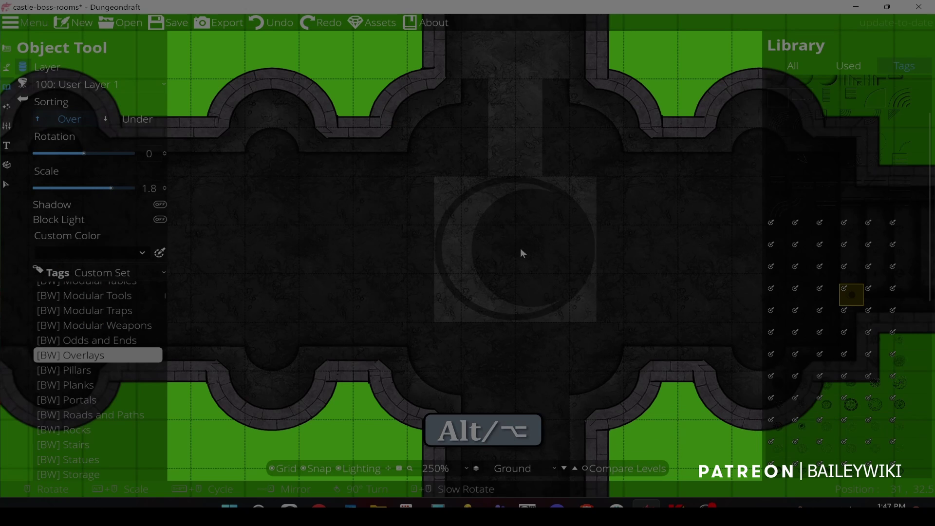
pyautogui.click(520, 247)
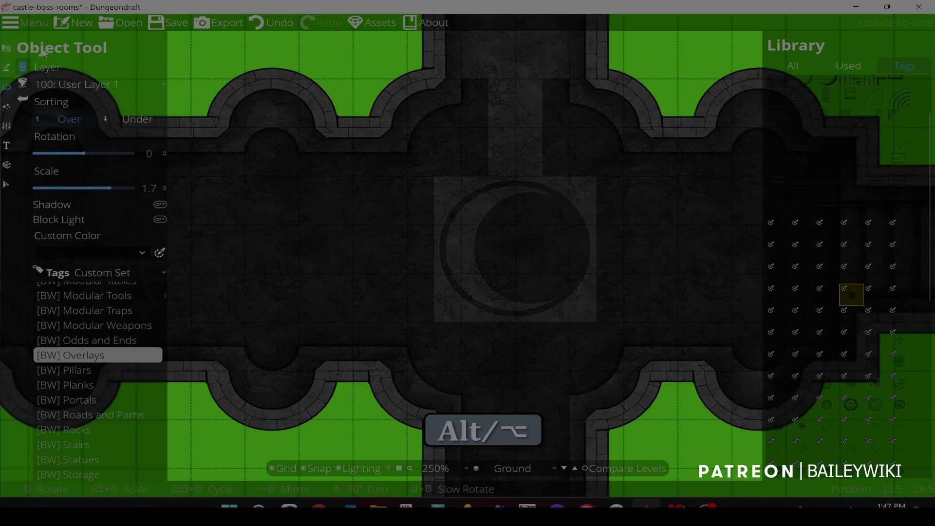
# - Set the Pattern Shape Tool's colour to black with an alpha of 100, on the Below Ground layer
pyautogui.click(7, 48)
pyautogui.click(64, 130)
pyautogui.doubleClick(81, 424)
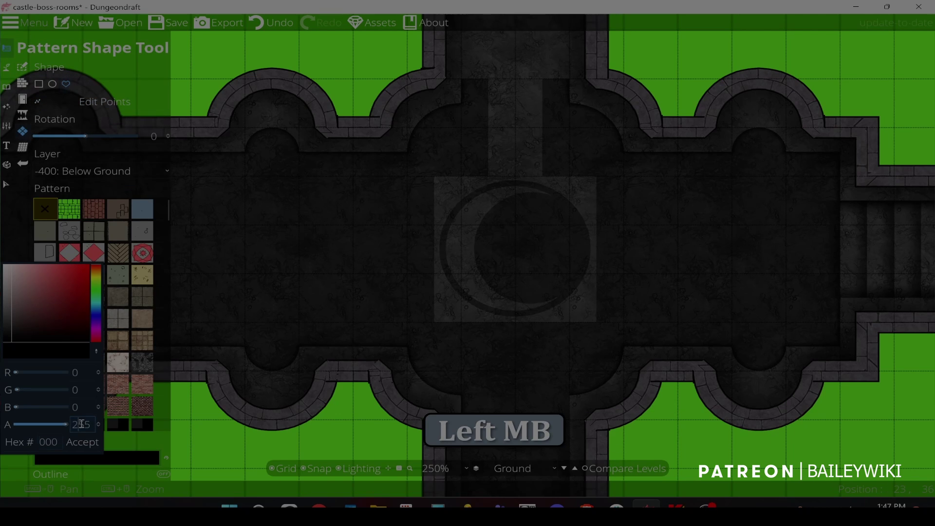
pyautogui.write('100')
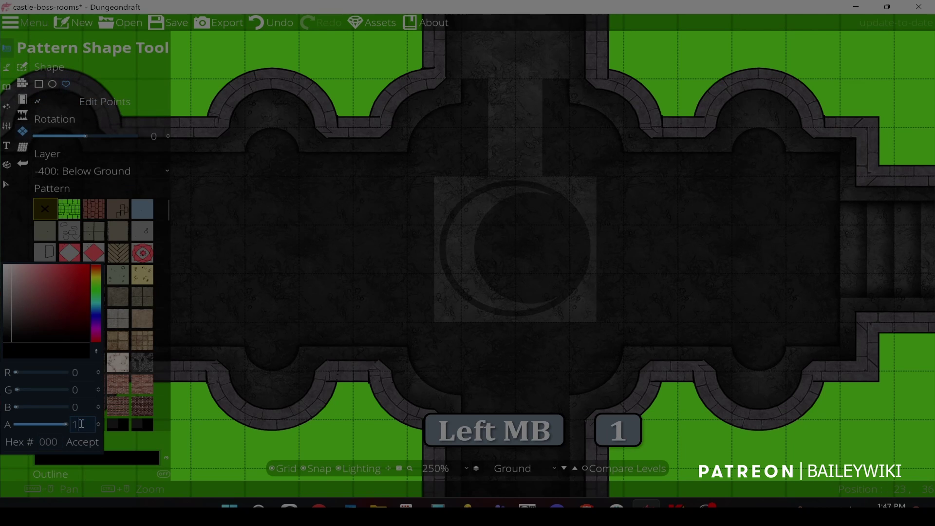
pyautogui.press('Return')
pyautogui.click(83, 442)
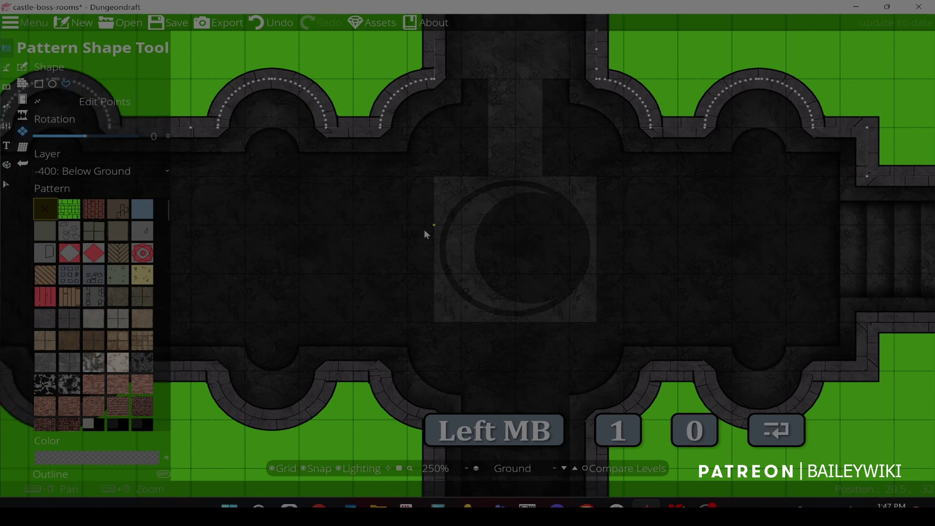
# - Draw a custom pattern shape with a curved inner edge around the moon circle, darkening the platform's two northern corners and southwest corner
pyautogui.scroll(5, 425, 235)
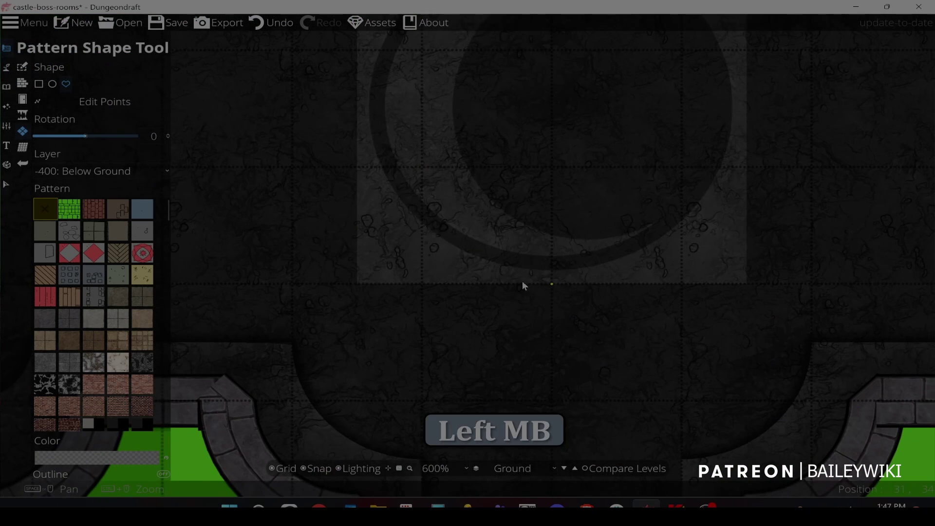
pyautogui.moveTo(368, 90); pyautogui.dragTo(362, 269)
pyautogui.press('space')
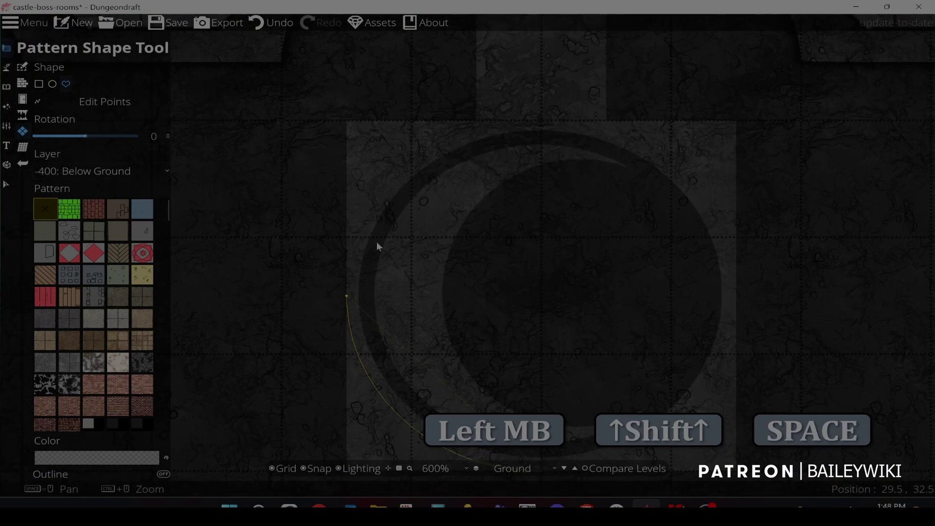
pyautogui.click(536, 120)
pyautogui.click(733, 125)
pyautogui.click(345, 126)
pyautogui.press('space')
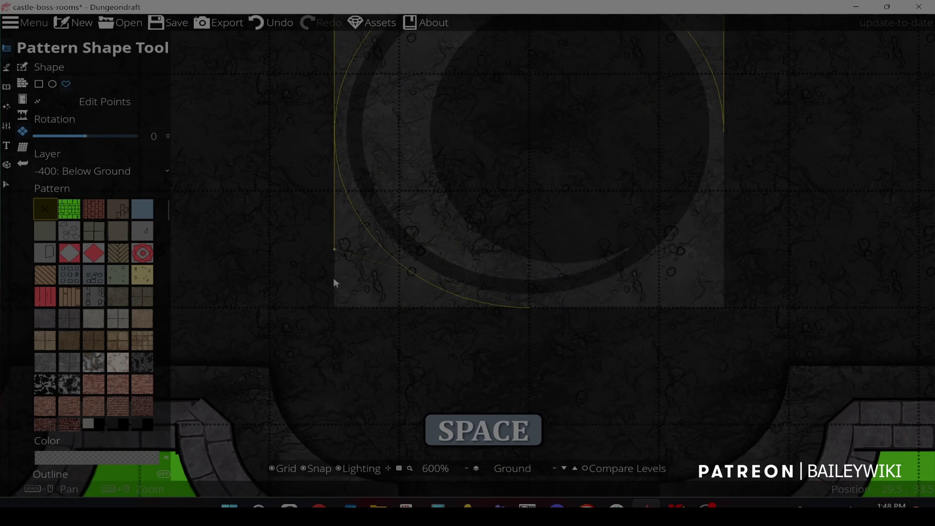
pyautogui.click(335, 304)
pyautogui.click(513, 308)
# - Draw a curved pattern shape over the platform's southeast corner to complete the round platform
pyautogui.press('shift')
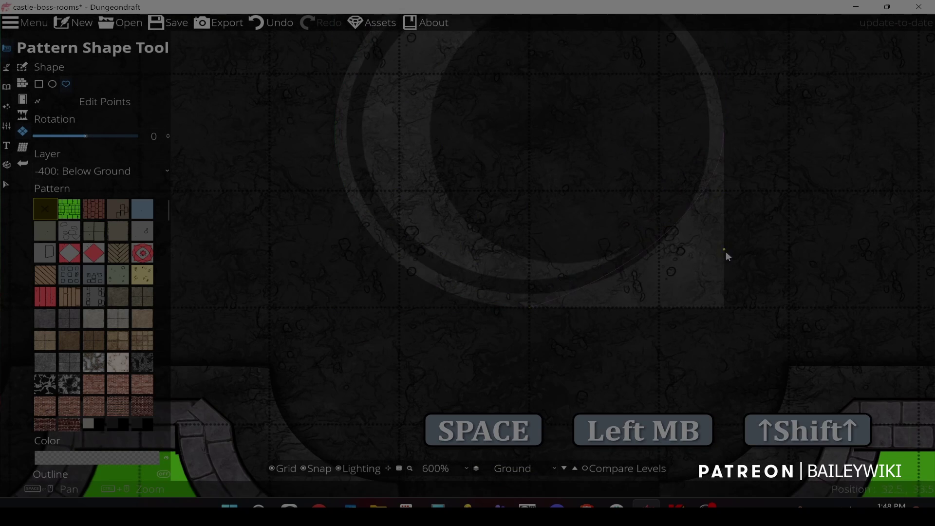
pyautogui.click(542, 312)
pyautogui.press('space')
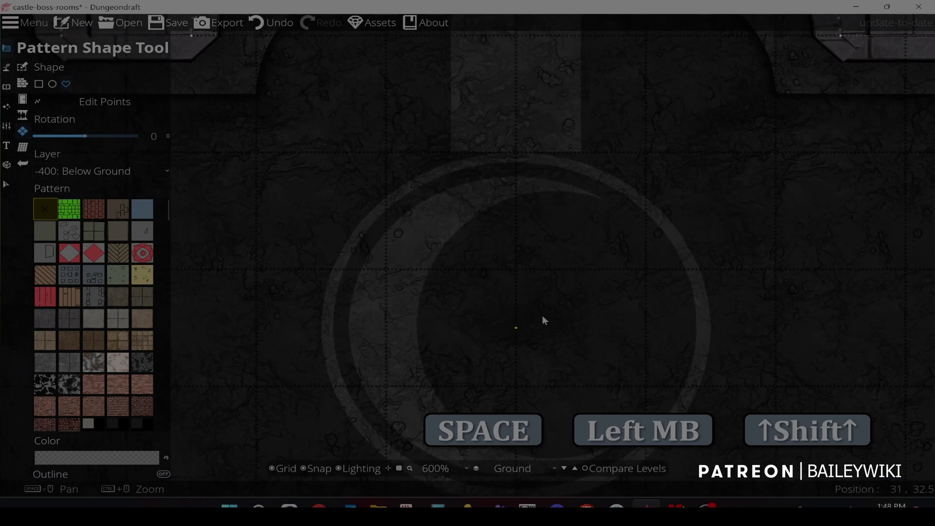
pyautogui.scroll(-5, 478, 169)
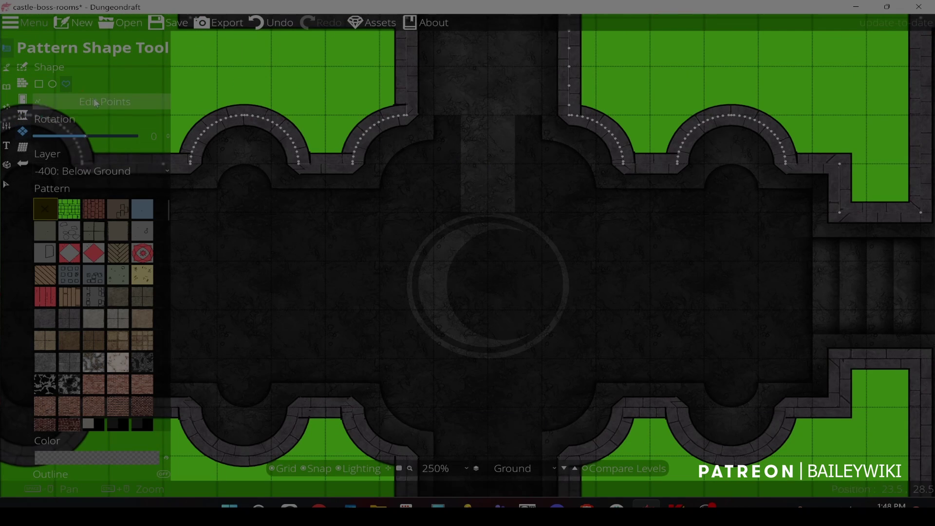
# - Reposition the points of the dark Below Ground pattern shapes north of the moon platform to close the lighter strip
pyautogui.click(455, 203)
pyautogui.press('ctrl')
pyautogui.moveTo(462, 119); pyautogui.dragTo(487, 115)
pyautogui.moveTo(509, 202); pyautogui.dragTo(515, 212)
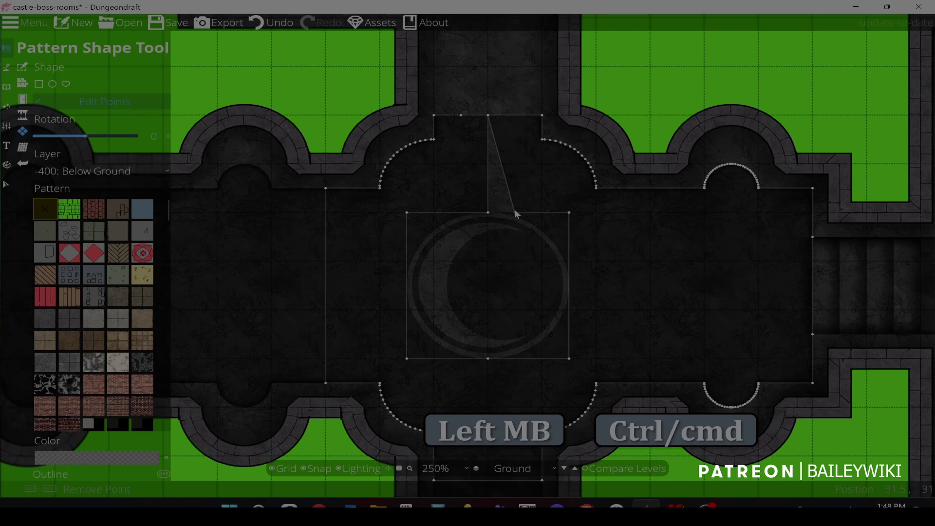
pyautogui.scroll(2, 651, 329)
pyautogui.moveTo(648, 341); pyautogui.dragTo(657, 266)
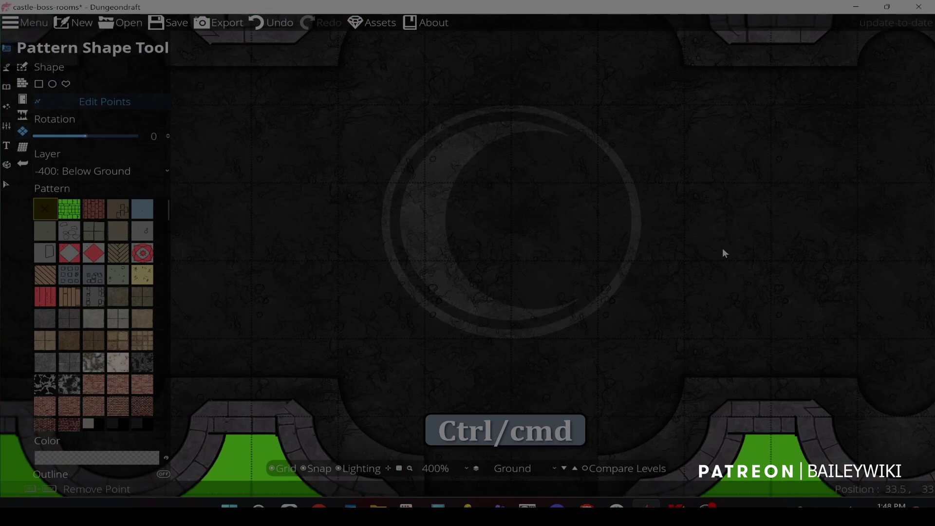
pyautogui.scroll(-5, 724, 252)
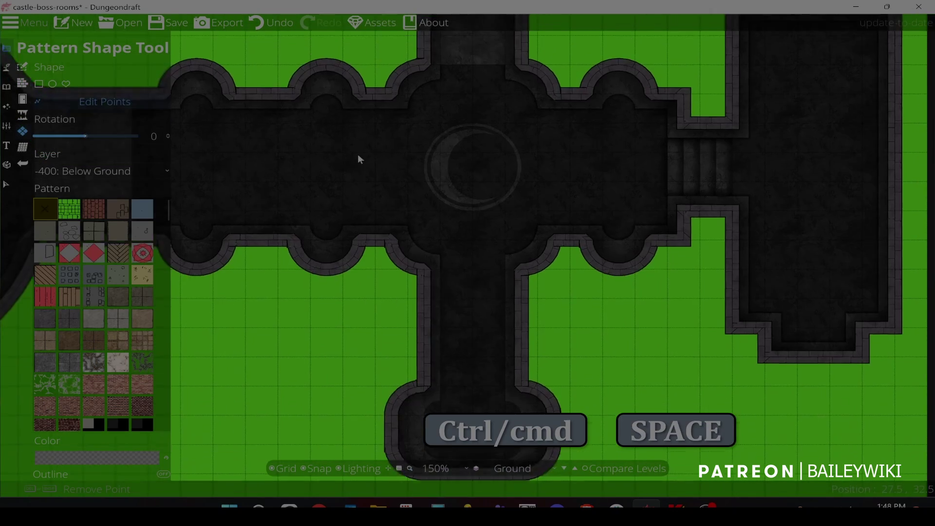
pyautogui.moveTo(358, 155); pyautogui.dragTo(400, 212)
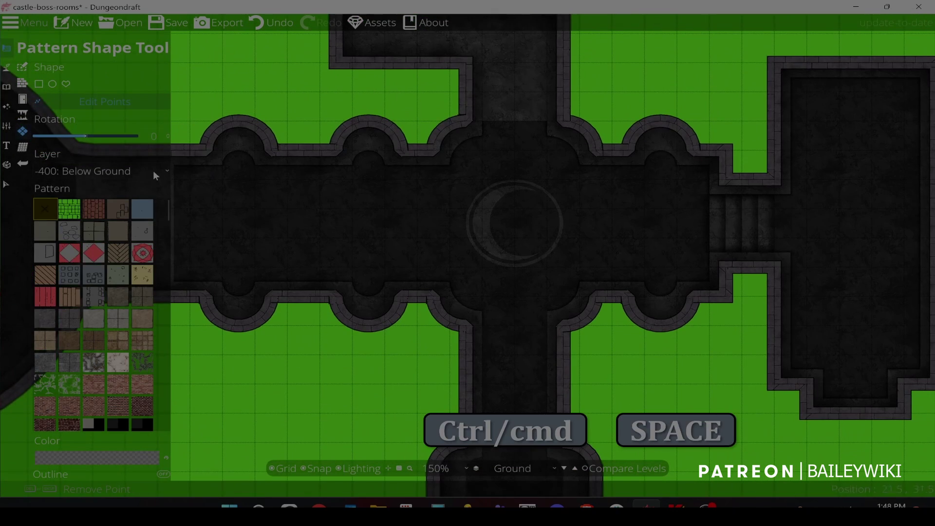
# - Activate the Path Tool and choose the dark magic writing path listed above the white and copper variants
pyautogui.click(6, 68)
pyautogui.moveTo(931, 207); pyautogui.dragTo(928, 152)
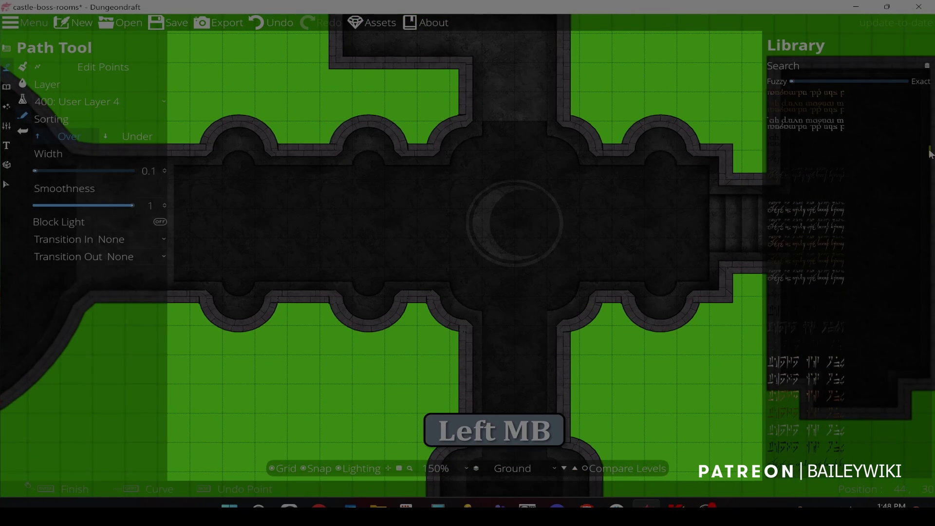
pyautogui.scroll(-5, 819, 243)
pyautogui.scroll(5, 830, 307)
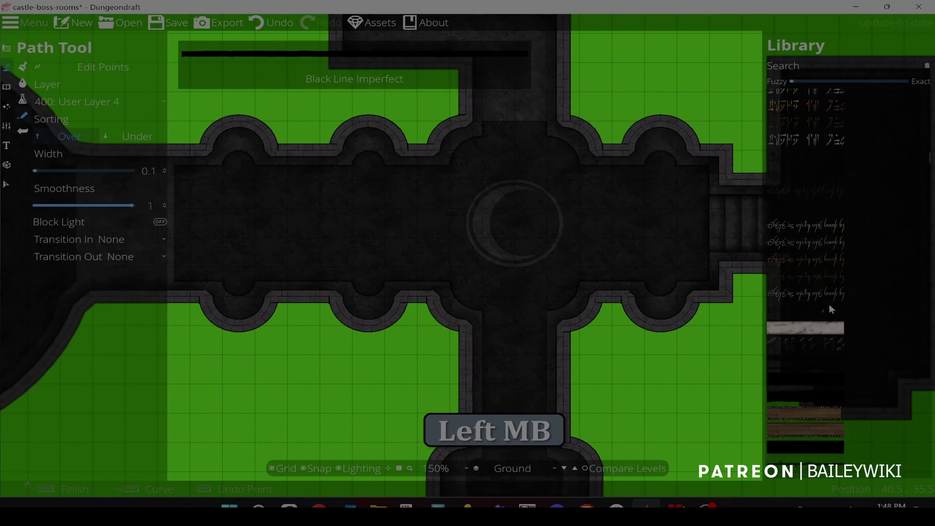
pyautogui.scroll(5, 827, 235)
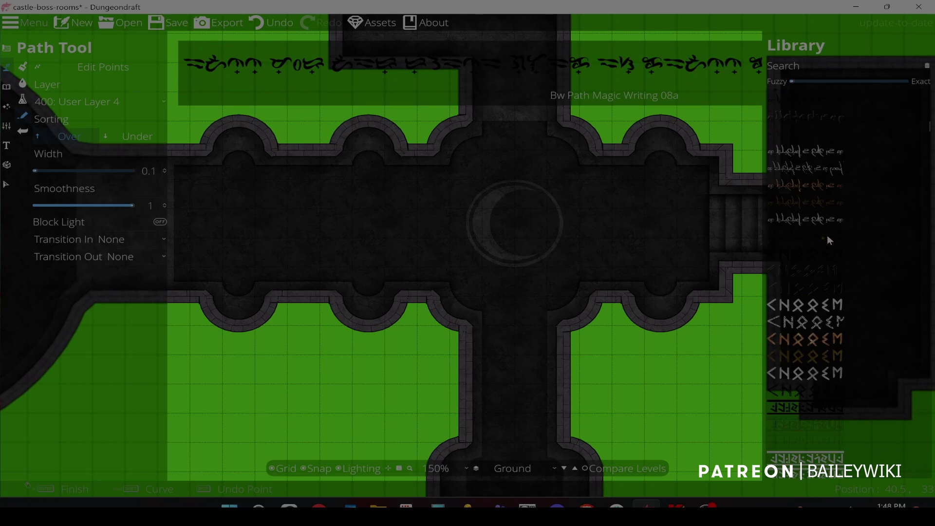
pyautogui.click(808, 236)
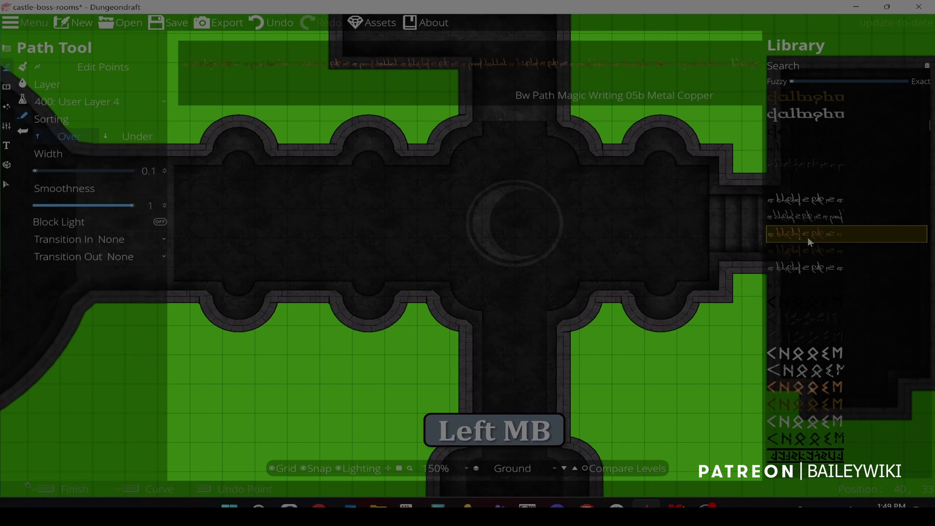
pyautogui.click(814, 184)
# - Set the magic writing path's width to 2 and its layer to 100: User Layer 1
pyautogui.scroll(2, 516, 190)
pyautogui.press('space')
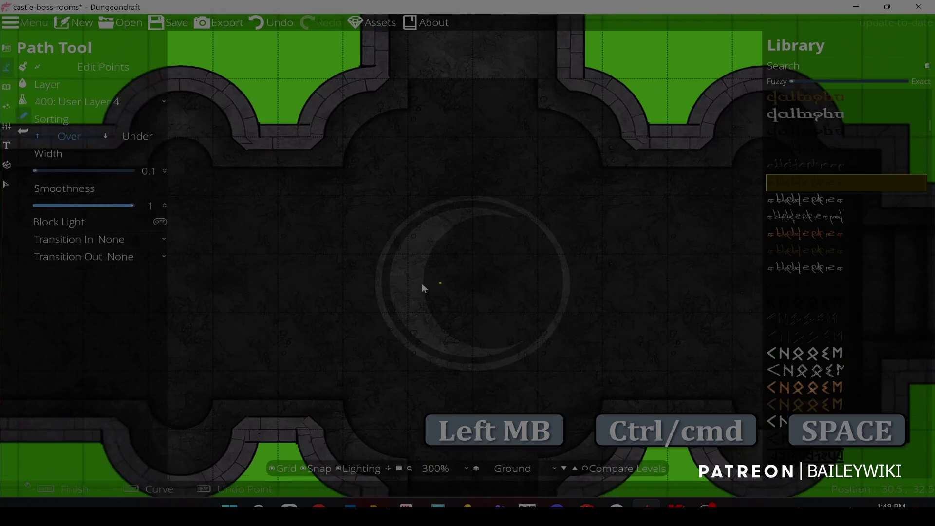
pyautogui.write('2')
pyautogui.press('Return')
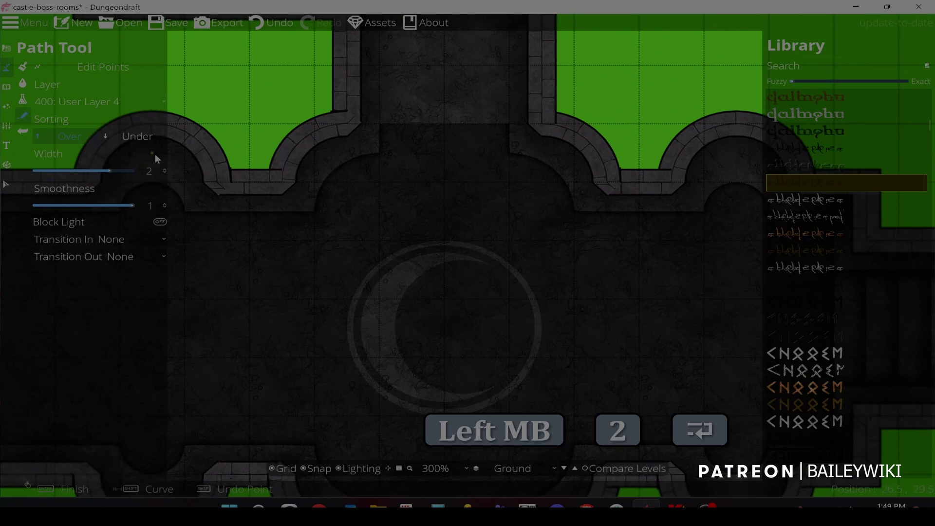
pyautogui.click(118, 102)
pyautogui.click(84, 210)
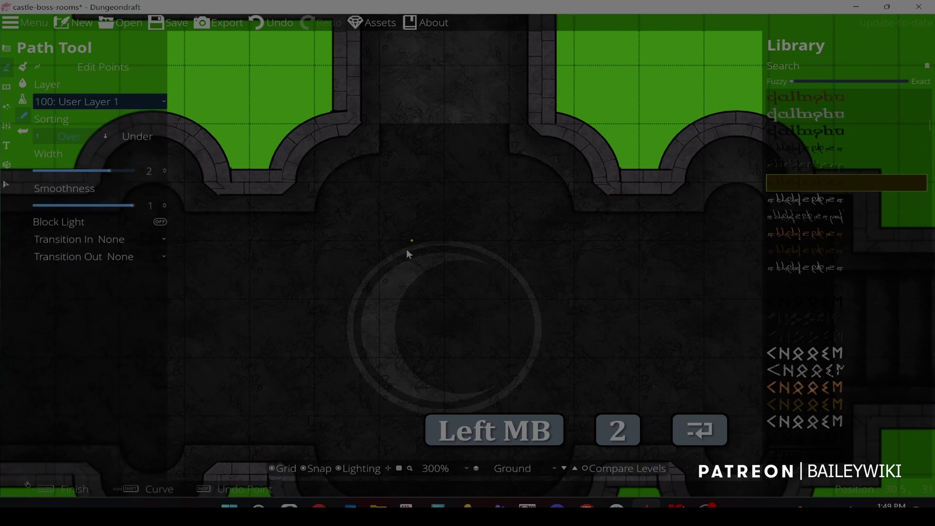
# - Draw the magic writing path as a curved circle of about 2 squares radius around the moon circle
pyautogui.press('space')
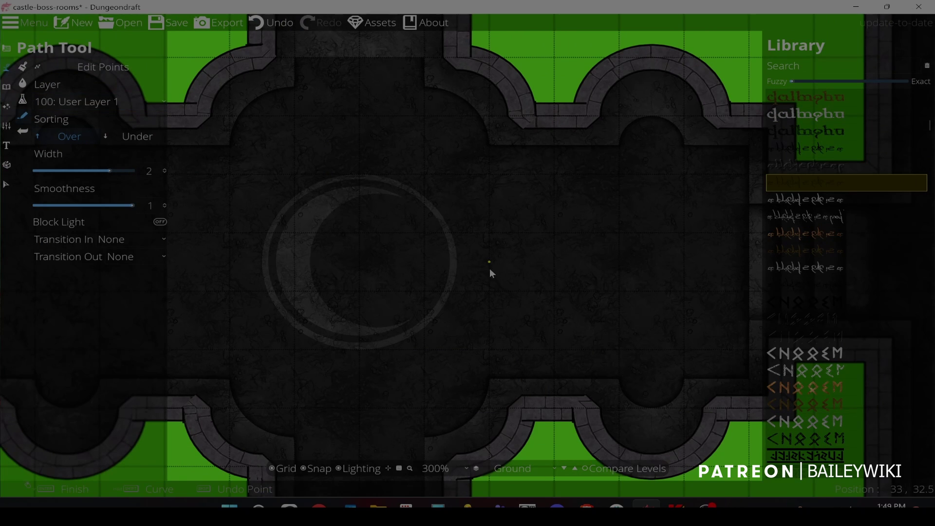
pyautogui.keyDown('shift'); pyautogui.click(493, 263); pyautogui.keyUp('shift')
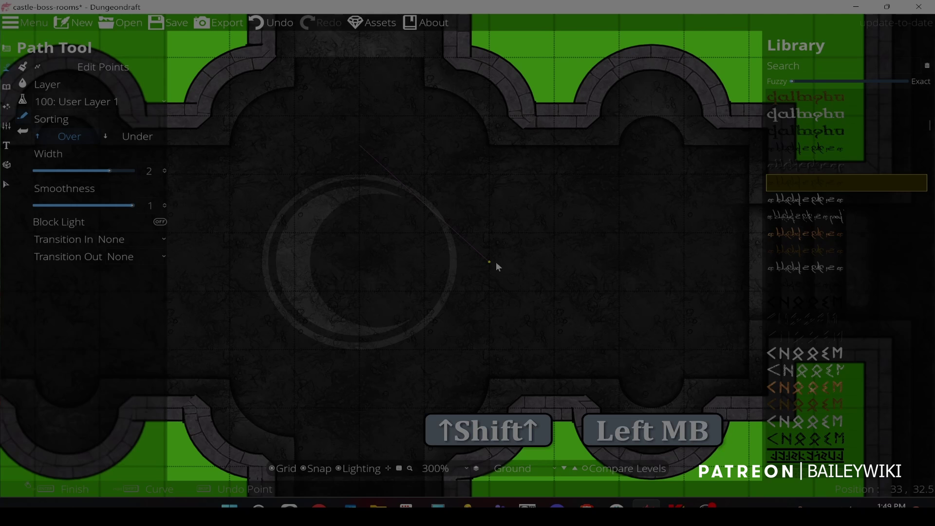
pyautogui.press('space')
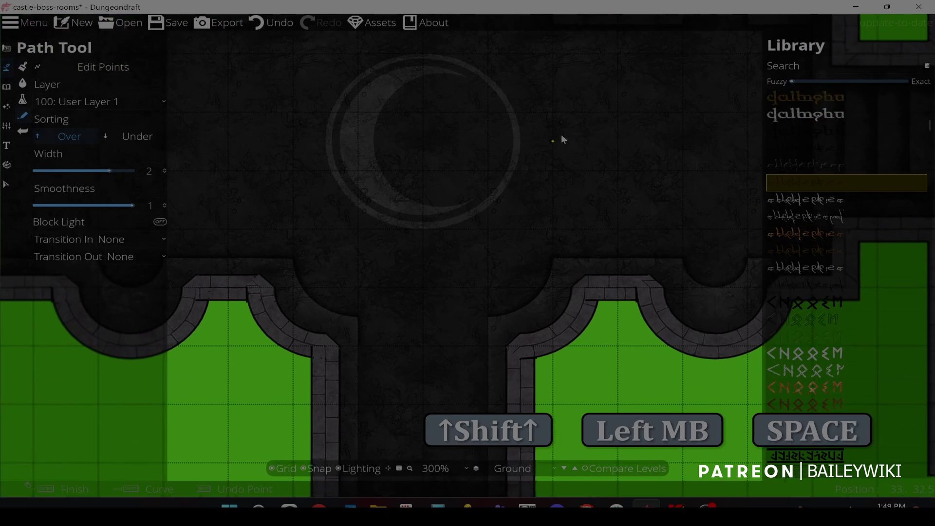
pyautogui.click(461, 255)
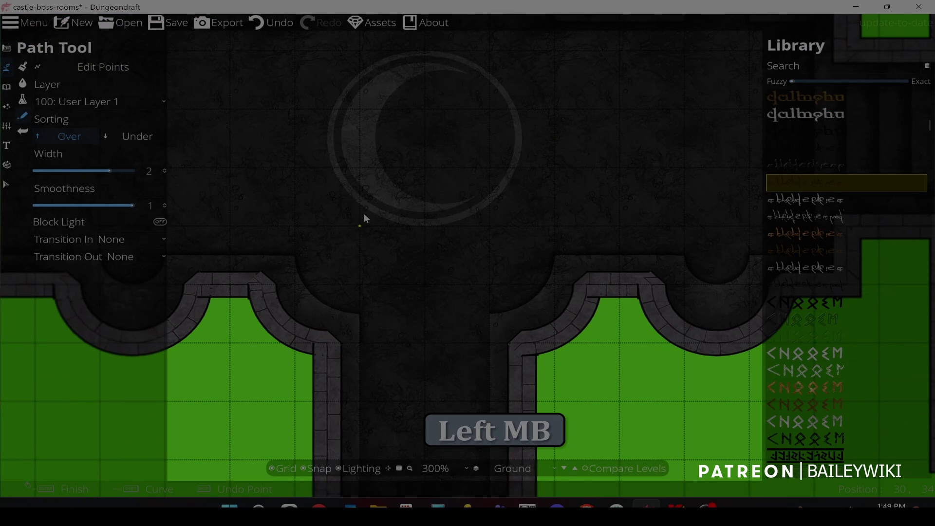
pyautogui.press('shift')
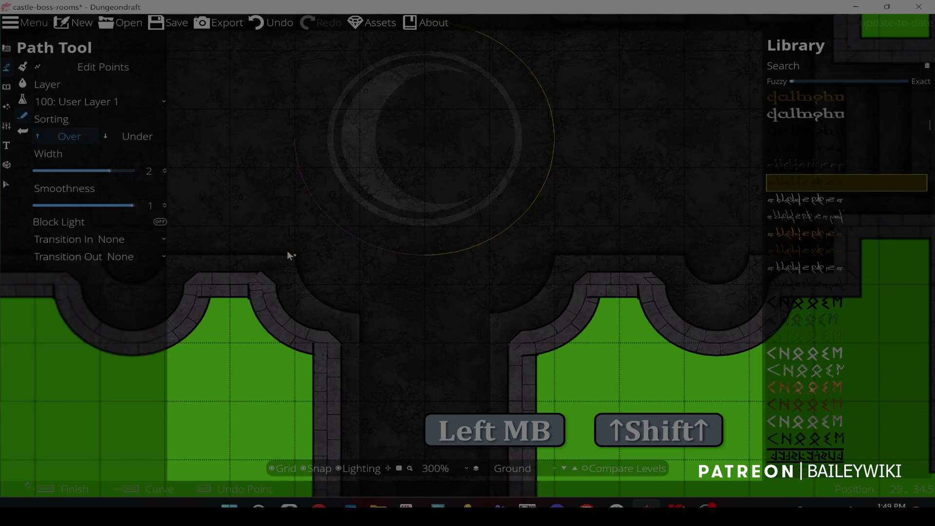
pyautogui.press('space')
pyautogui.keyDown('shift'); pyautogui.click(440, 169); pyautogui.keyUp('shift')
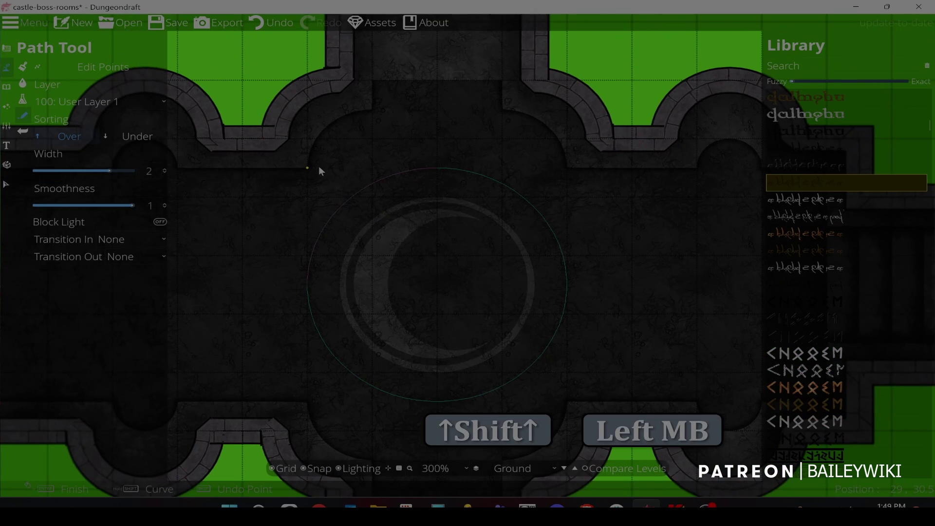
# - Try adding a curved path point northeast of the moon circle, and undo it
pyautogui.scroll(5, 396, 178)
pyautogui.moveTo(432, 160); pyautogui.dragTo(322, 159)
pyautogui.scroll(-4, 355, 275)
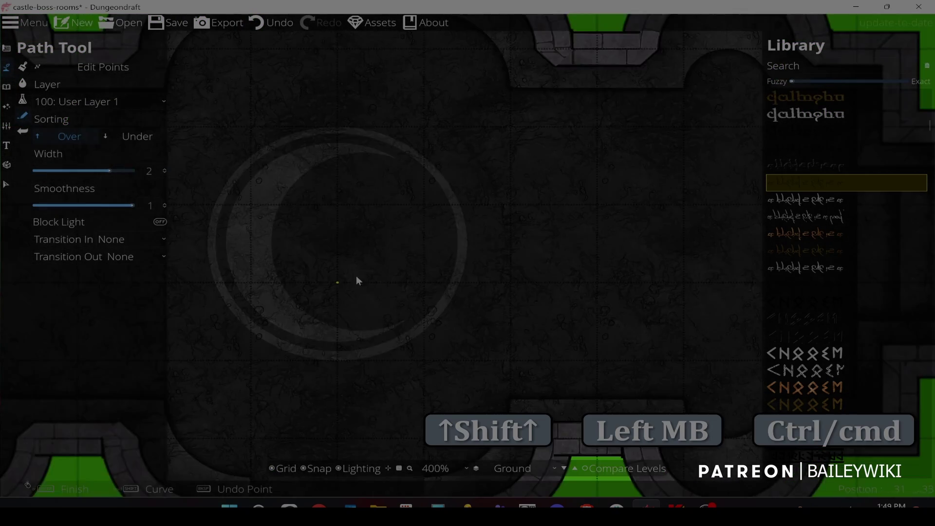
pyautogui.moveTo(357, 276); pyautogui.dragTo(407, 197)
pyautogui.scroll(4, 407, 197)
pyautogui.scroll(-4, 408, 198)
pyautogui.moveTo(402, 166); pyautogui.dragTo(413, 263)
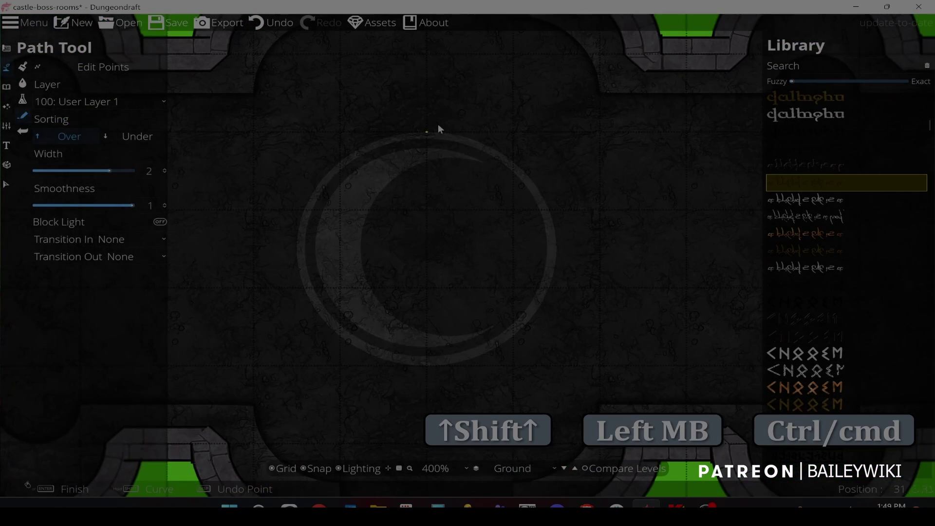
pyautogui.keyDown('shift'); pyautogui.click(600, 99); pyautogui.keyUp('shift')
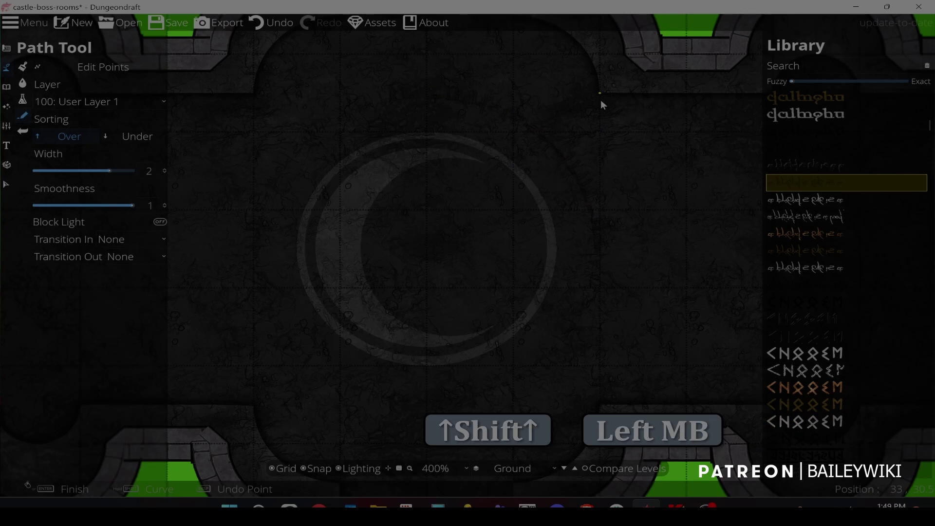
pyautogui.hotkey('ctrl', 'z')
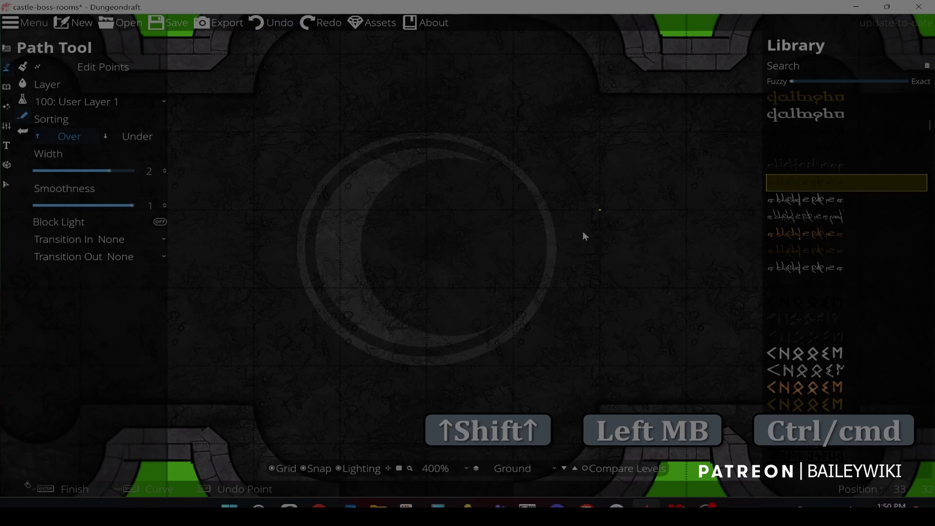
pyautogui.scroll(-5, 604, 119)
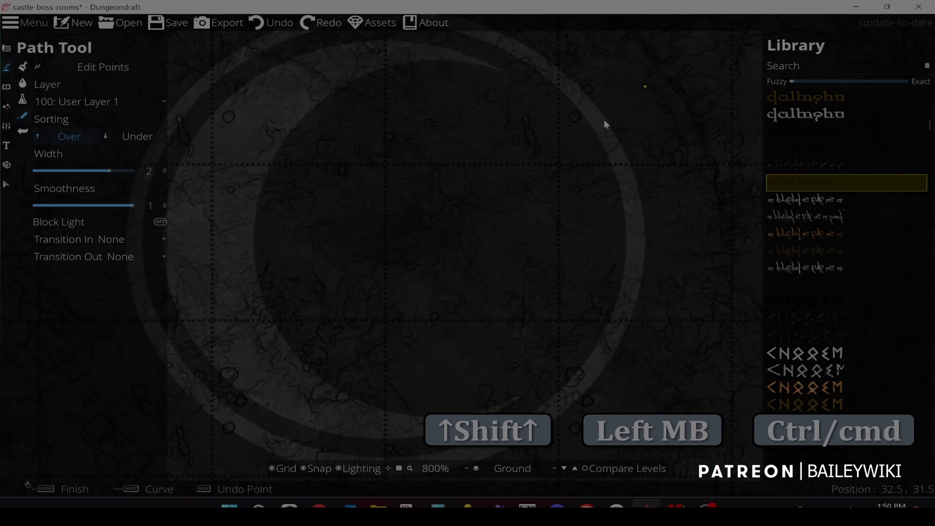
pyautogui.hotkey('ctrl', 'z')
# - Select the circular writing path around the moon and scale it down slightly from its northeast corner
pyautogui.scroll(6, 481, 248)
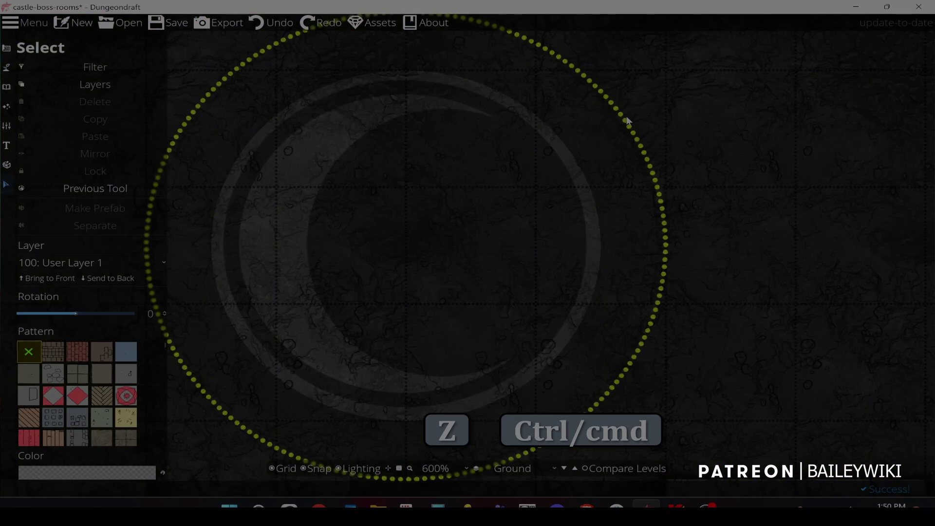
pyautogui.click(626, 118)
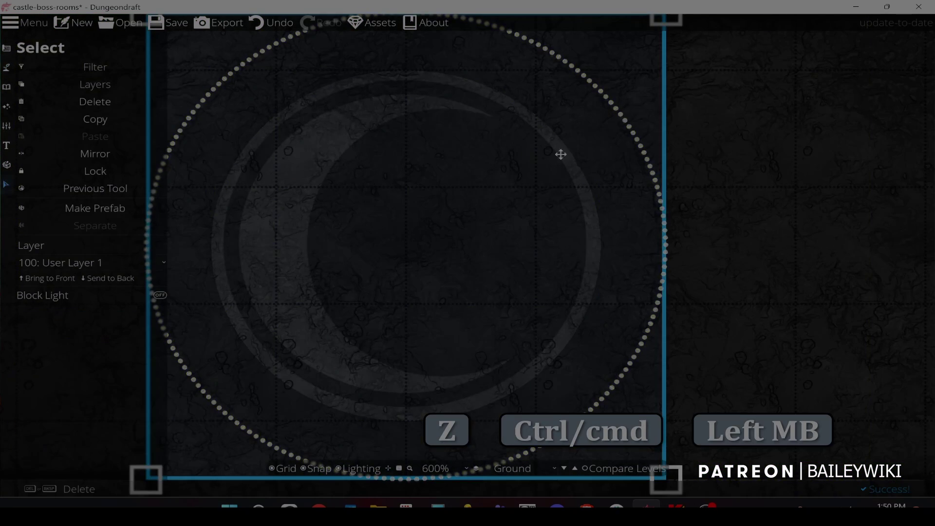
pyautogui.press('space')
pyautogui.moveTo(272, 332); pyautogui.dragTo(297, 307)
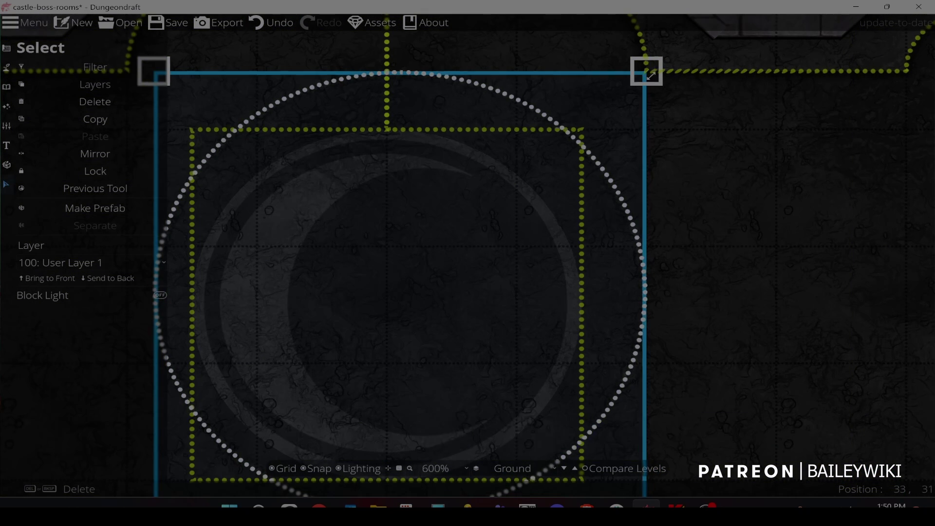
pyautogui.moveTo(651, 74); pyautogui.dragTo(626, 94)
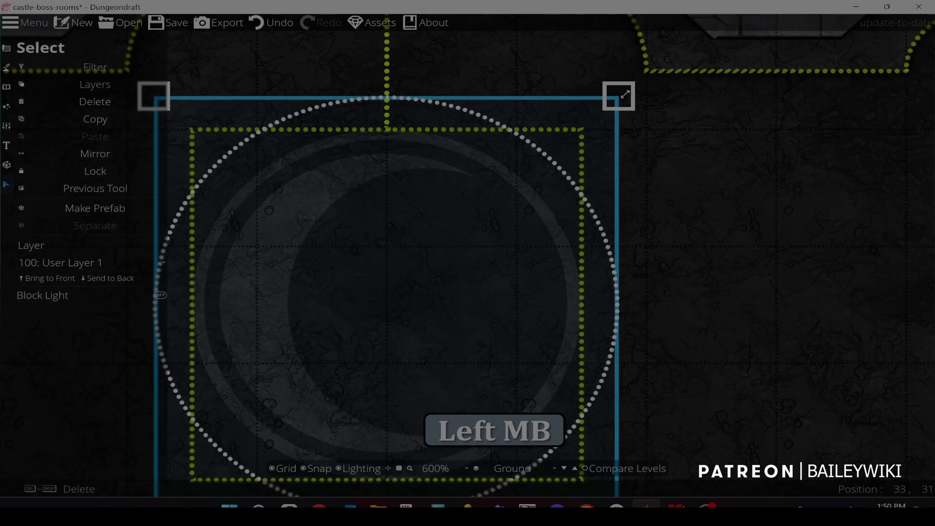
pyautogui.click(25, 23)
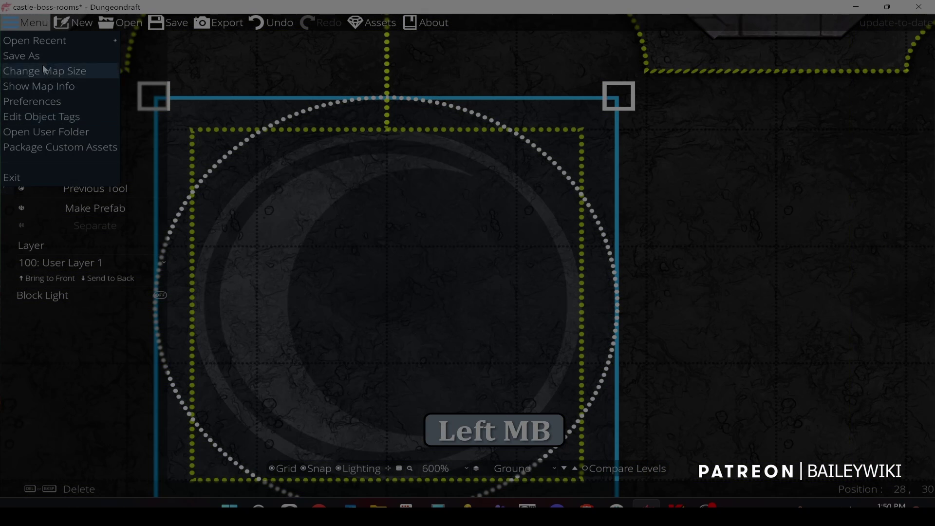
pyautogui.click(34, 28)
pyautogui.click(8, 48)
pyautogui.moveTo(427, 287); pyautogui.dragTo(514, 171)
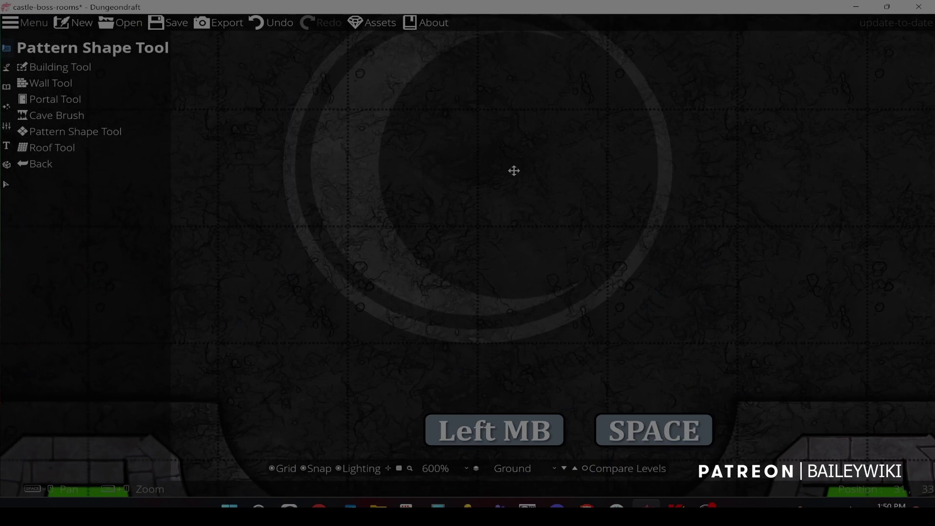
pyautogui.scroll(-2, 453, 240)
pyautogui.scroll(2, 452, 240)
pyautogui.scroll(-3, 453, 240)
# - Try the Bw Overlay Magic Circle 06 Embossed object over the moon circle at scale 0.7
pyautogui.click(6, 86)
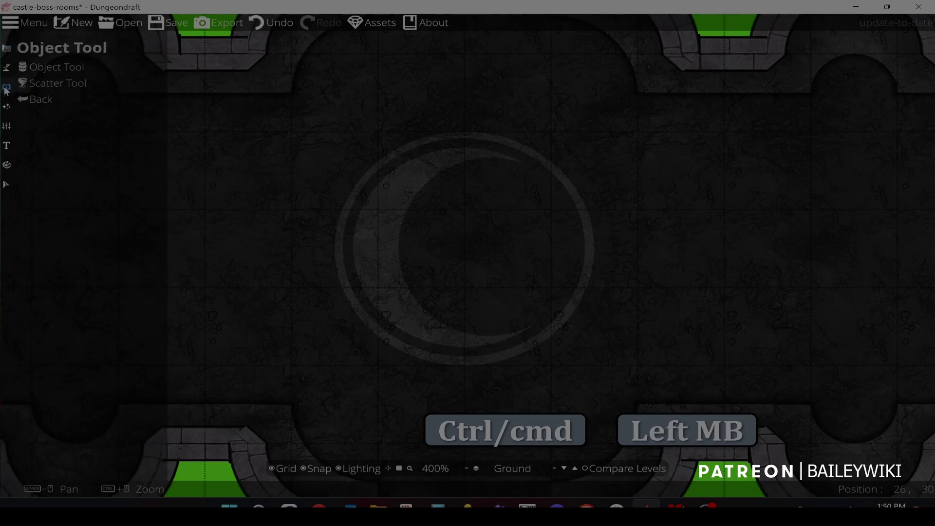
pyautogui.click(53, 66)
pyautogui.scroll(-3, 845, 368)
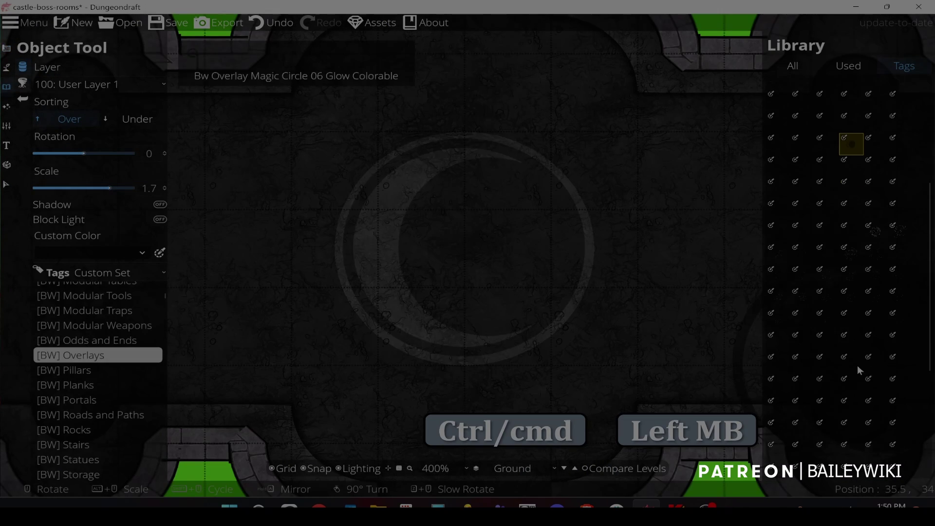
pyautogui.click(847, 252)
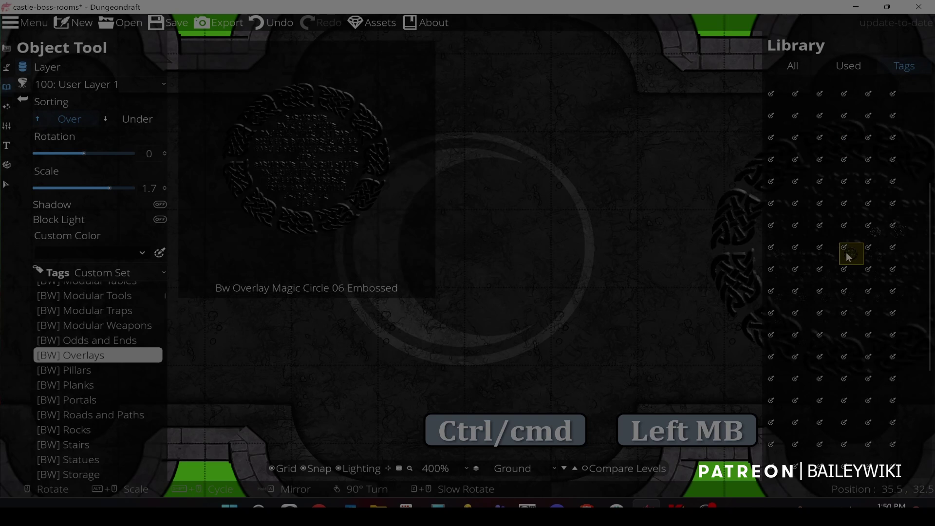
pyautogui.scroll(-10, 480, 246)
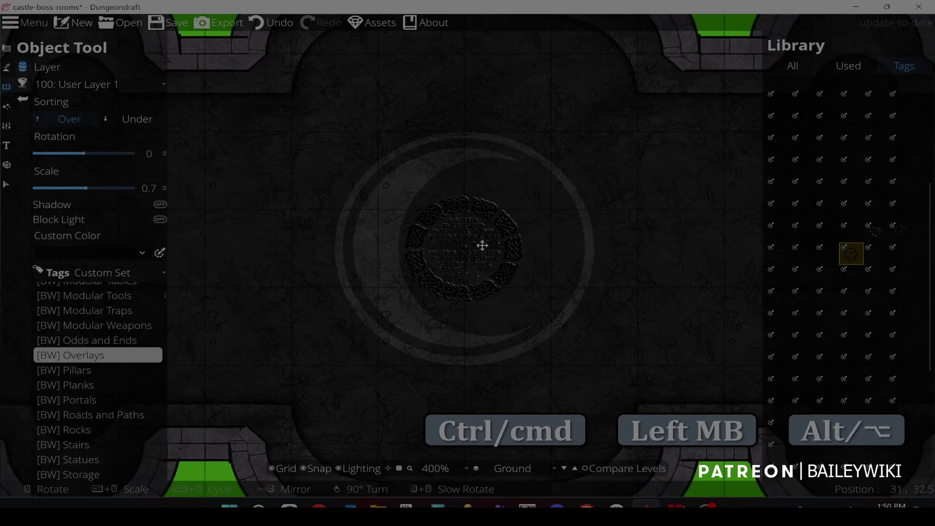
# - Try the Bw Overlay Magic Circle 07 Embossed Colorable overlay at scale 0.7 near the moon circle
pyautogui.click(870, 251)
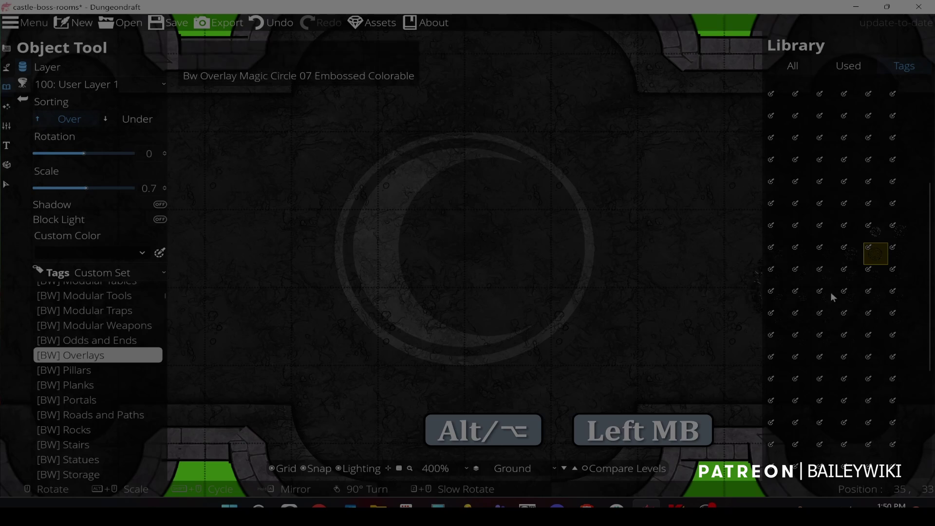
pyautogui.press('space')
pyautogui.moveTo(452, 231); pyautogui.dragTo(632, 161)
# - Choose the embossed magic circle overlay with the tree figure and set its scale to 1.3 over the moon circle
pyautogui.click(826, 277)
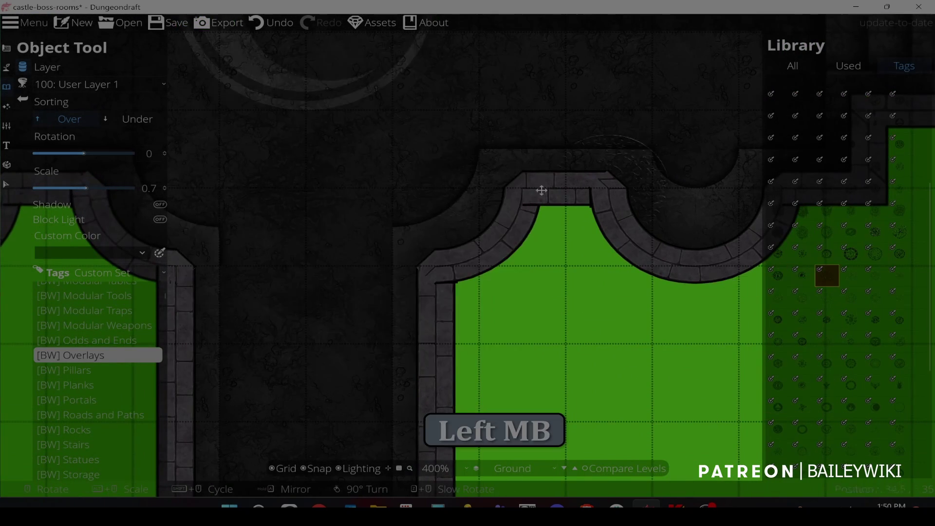
pyautogui.press('space')
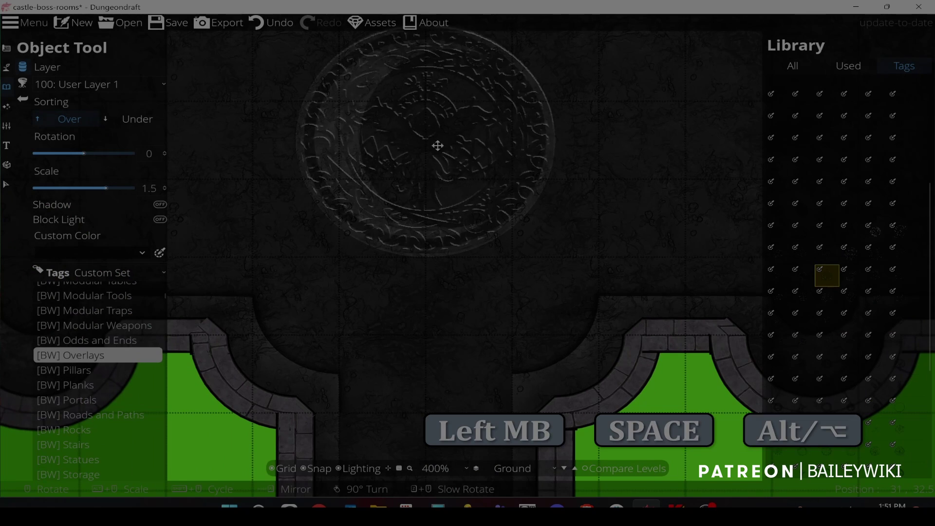
pyautogui.moveTo(434, 139); pyautogui.dragTo(478, 254)
pyautogui.scroll(1, 477, 255)
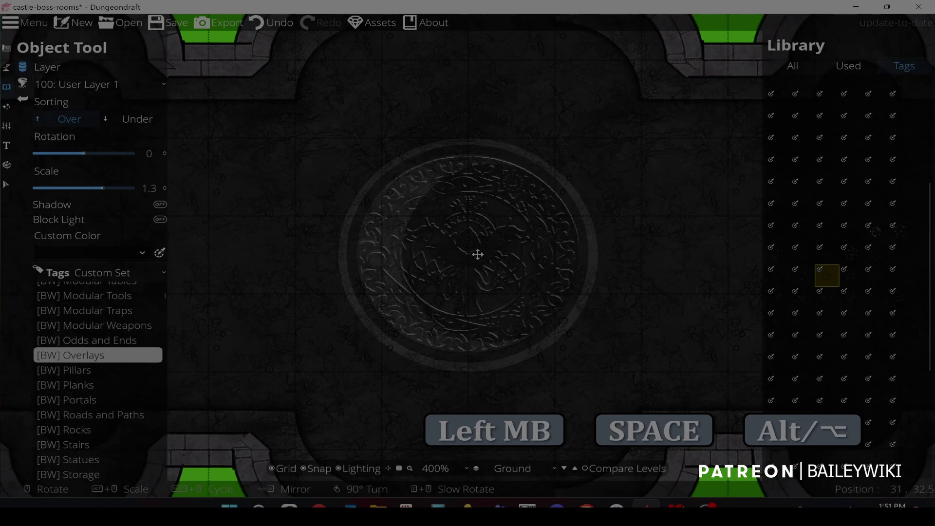
# - Set the tree overlay's custom color to the copper orange and place it centered on the moon circle
pyautogui.click(138, 258)
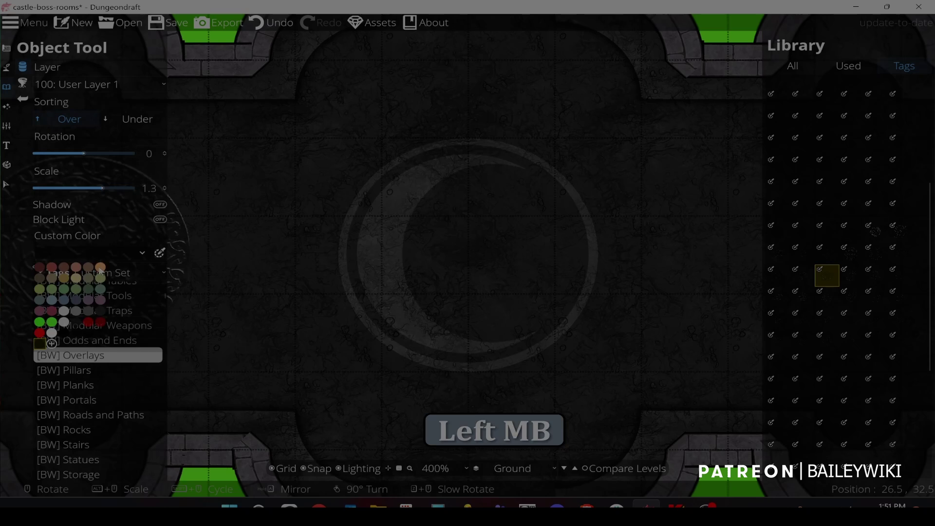
pyautogui.click(51, 334)
pyautogui.scroll(-3, 455, 257)
pyautogui.scroll(3, 455, 258)
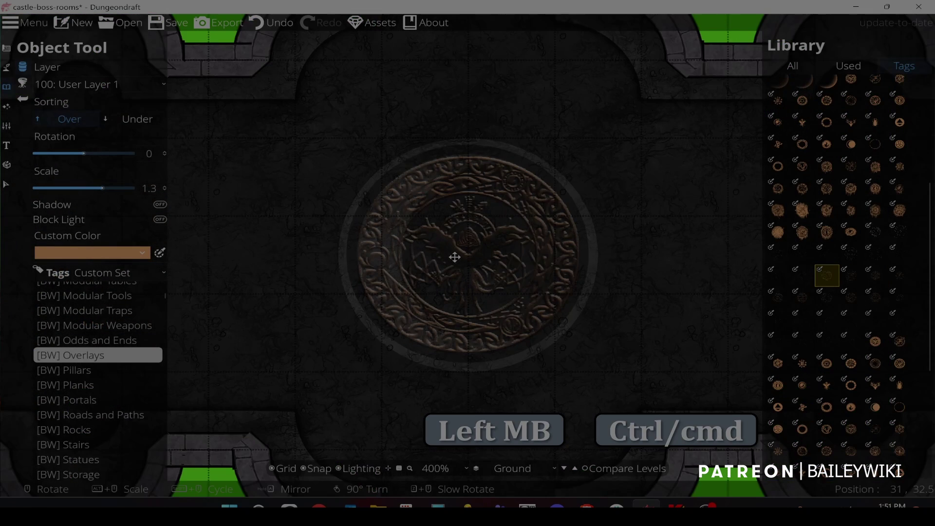
pyautogui.click(138, 257)
pyautogui.click(129, 257)
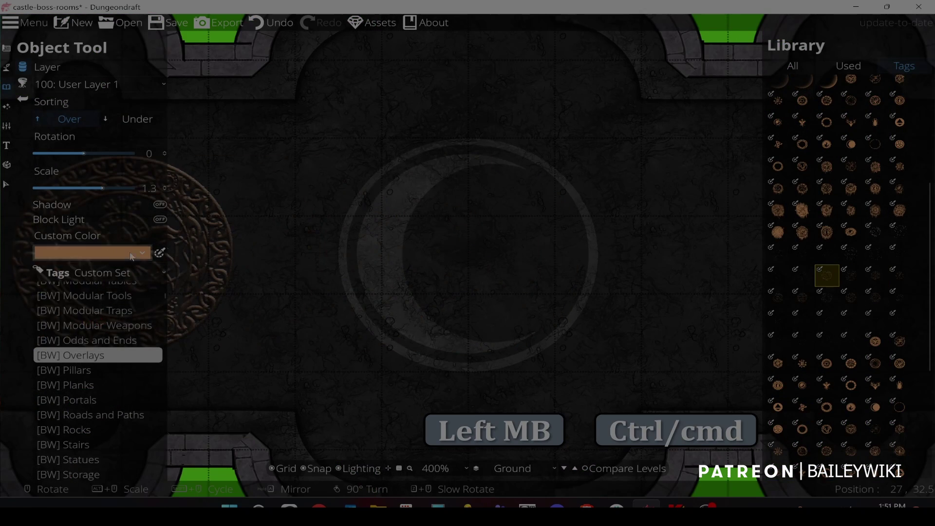
pyautogui.scroll(-4, 464, 236)
pyautogui.scroll(6, 463, 253)
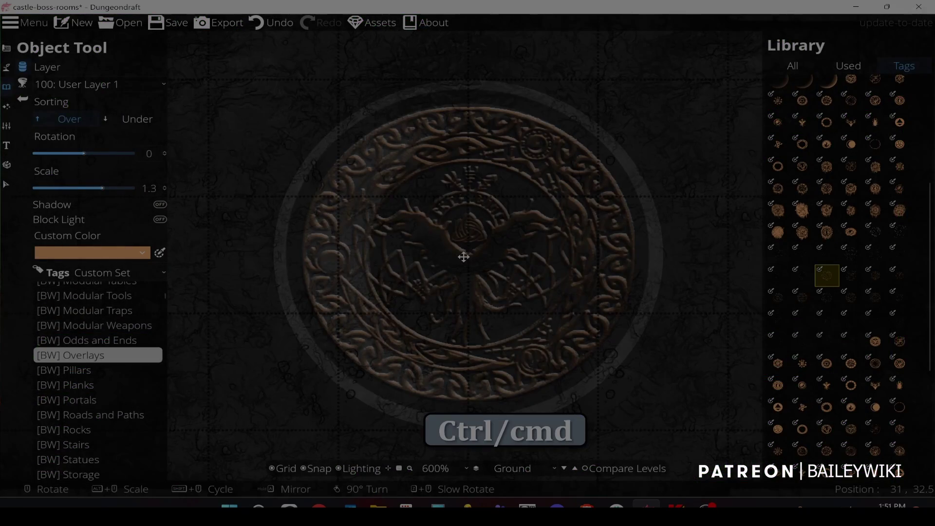
pyautogui.keyDown('ctrl'); pyautogui.click(463, 256); pyautogui.keyUp('ctrl')
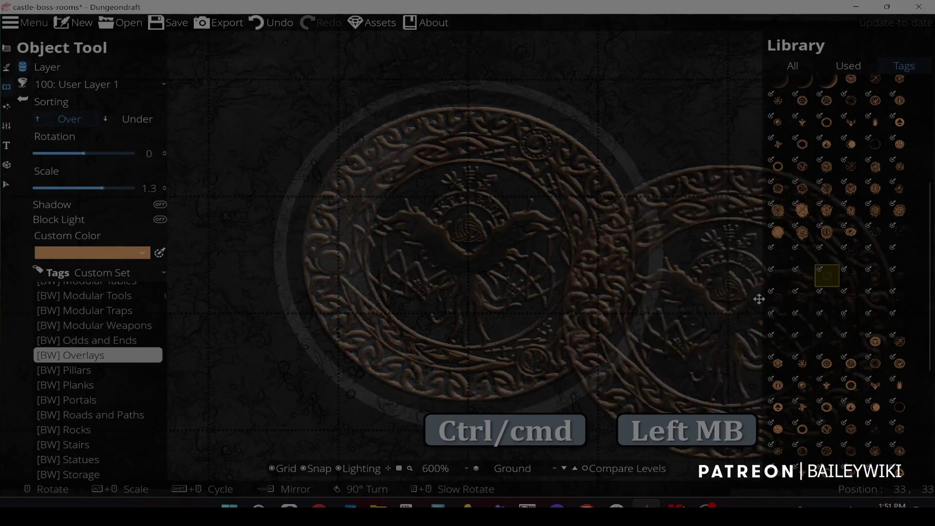
# - Try the thin ring magic circle overlay at scale 1.7 around the copper emblem
pyautogui.scroll(-2, 760, 301)
pyautogui.scroll(-5, 760, 300)
pyautogui.moveTo(641, 292); pyautogui.dragTo(557, 296)
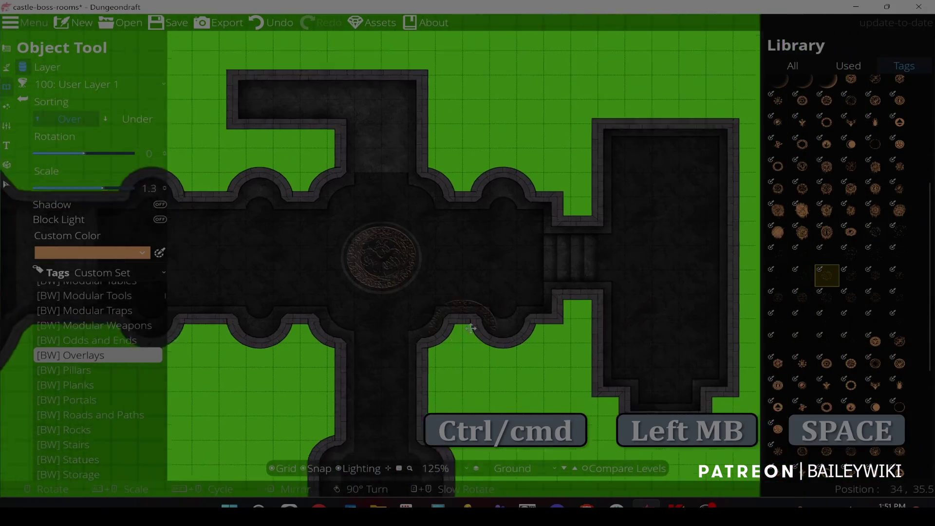
pyautogui.moveTo(277, 358); pyautogui.dragTo(444, 335)
pyautogui.scroll(-4, 881, 415)
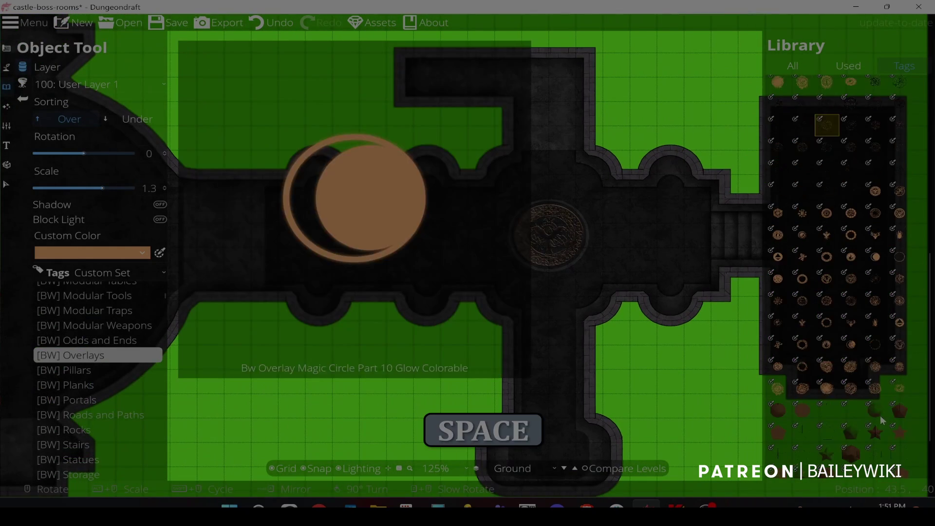
pyautogui.scroll(4, 884, 276)
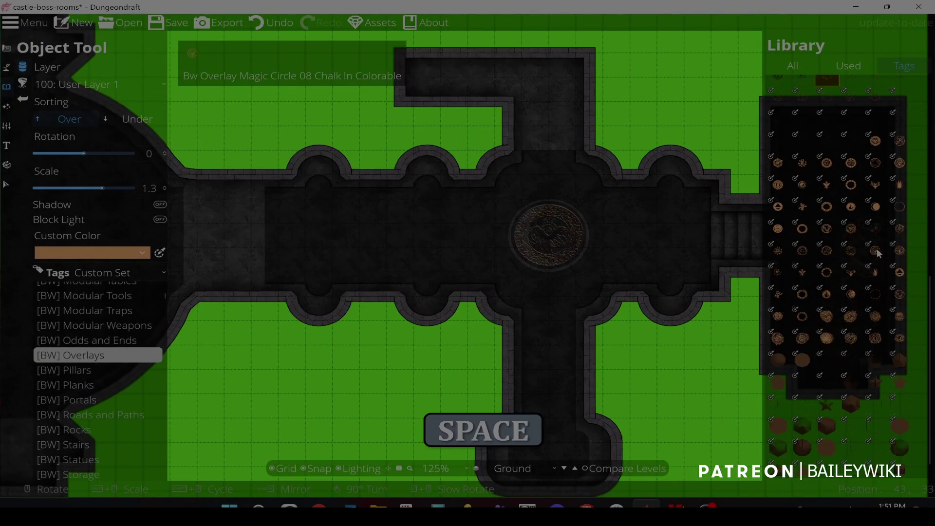
pyautogui.scroll(4, 884, 263)
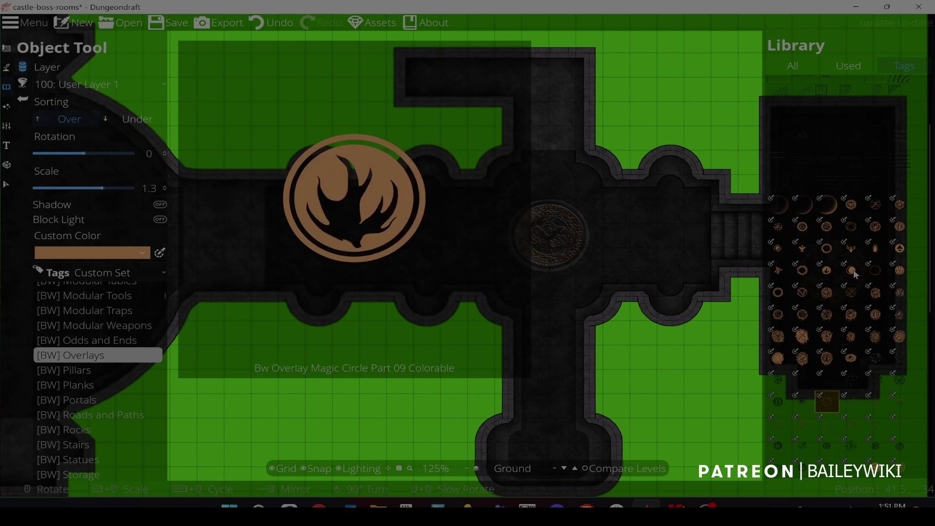
pyautogui.click(876, 270)
pyautogui.keyDown('alt'); pyautogui.scroll(4, 547, 236); pyautogui.keyUp('alt')
pyautogui.keyDown('ctrl'); pyautogui.scroll(1, 547, 236); pyautogui.keyUp('ctrl')
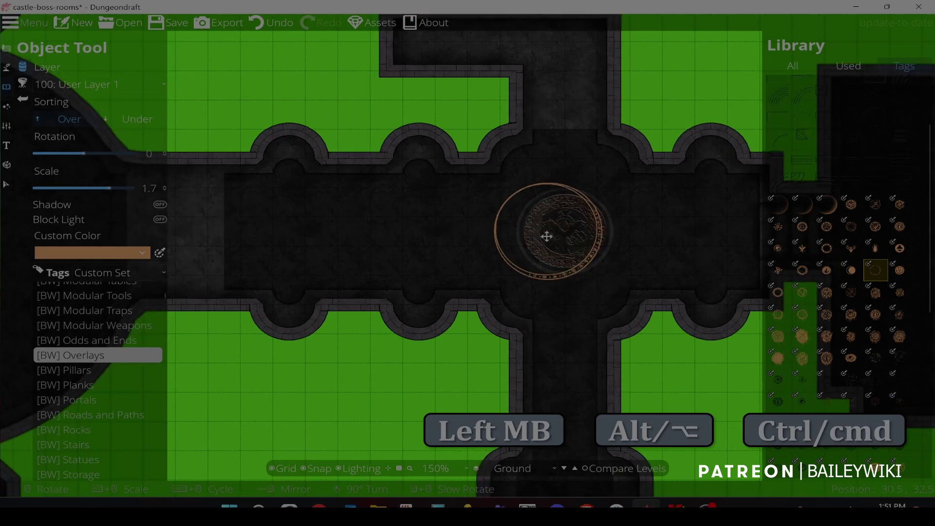
pyautogui.keyDown('ctrl'); pyautogui.scroll(2, 470, 253); pyautogui.keyUp('ctrl')
# - Try black as the custom color of the thin ring overlay around the emblem
pyautogui.click(139, 251)
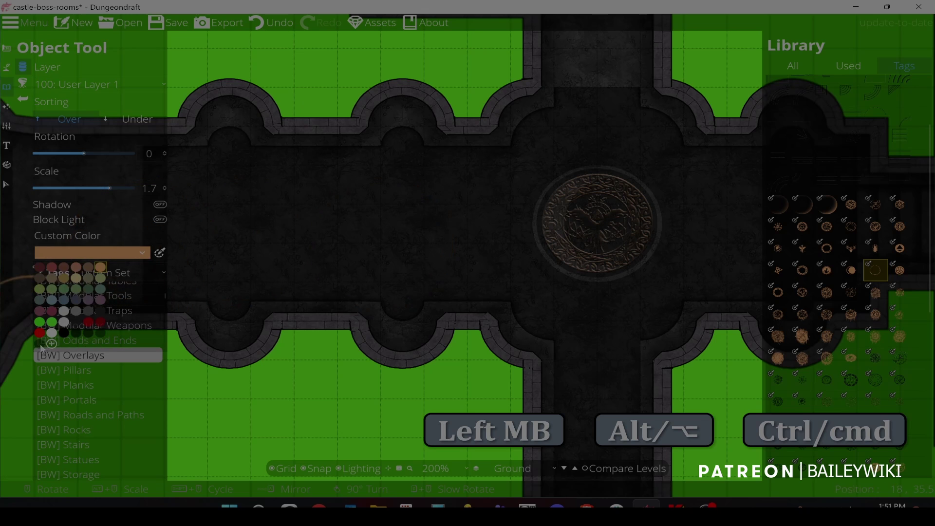
pyautogui.click(41, 346)
pyautogui.keyDown('ctrl'); pyautogui.scroll(2, 590, 223); pyautogui.keyUp('ctrl')
pyautogui.press('space')
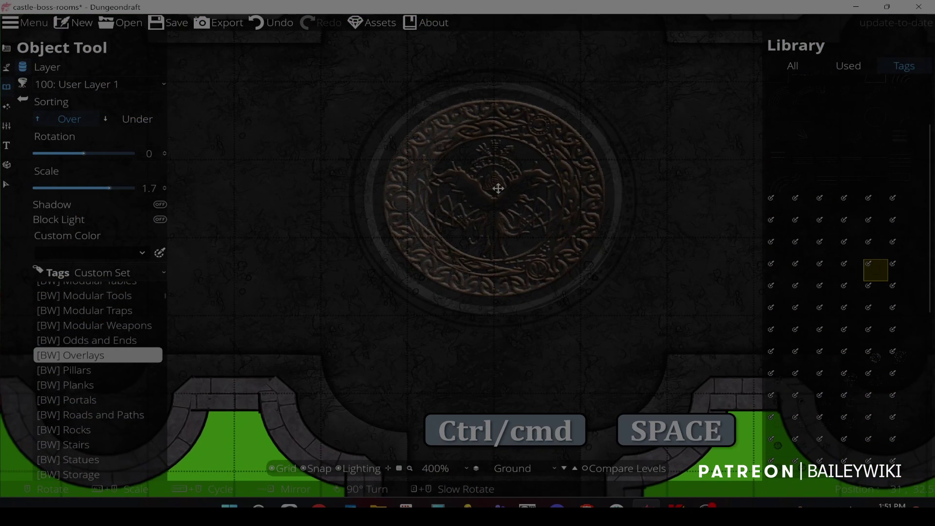
pyautogui.keyDown('ctrl'); pyautogui.scroll(-2, 497, 189); pyautogui.keyUp('ctrl')
# - Set the thin ring overlay's custom color to semi-transparent white with alpha 100
pyautogui.click(140, 252)
pyautogui.click(53, 344)
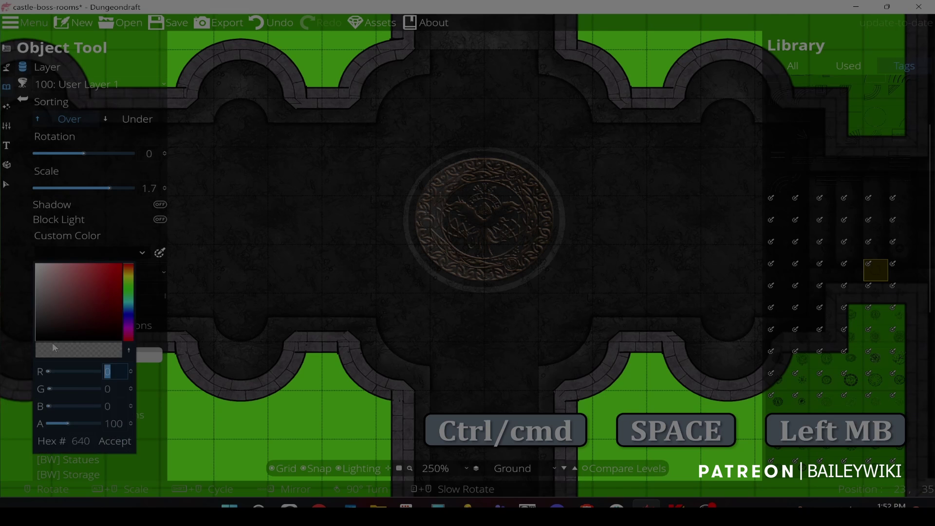
pyautogui.moveTo(68, 287); pyautogui.dragTo(34, 262)
pyautogui.click(113, 440)
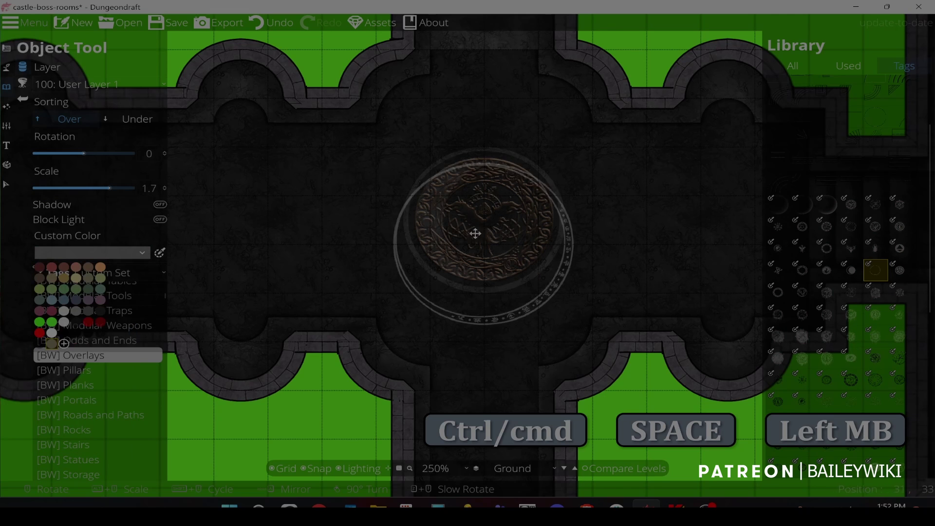
# - Try placing the white ring overlay east of the emblem, undo it, and rotate the ring to 120 degrees
pyautogui.moveTo(616, 186); pyautogui.dragTo(409, 270)
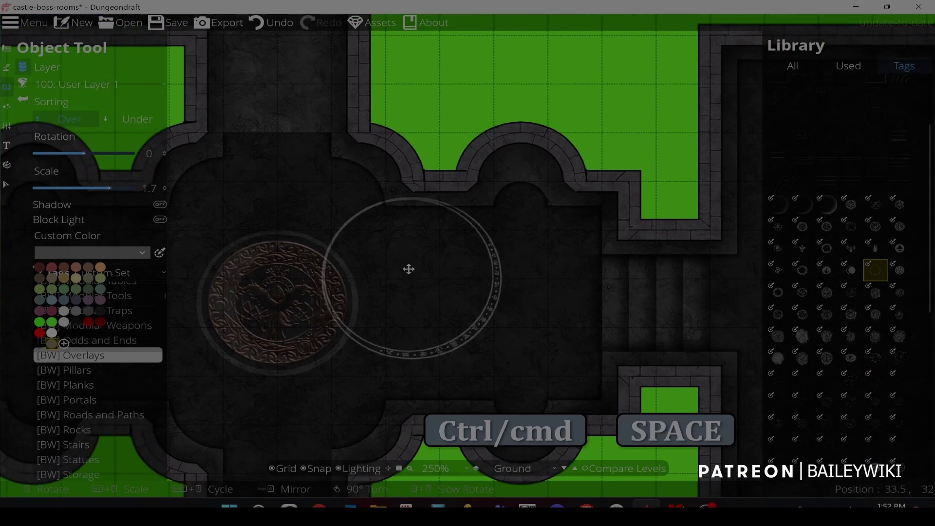
pyautogui.click(526, 240)
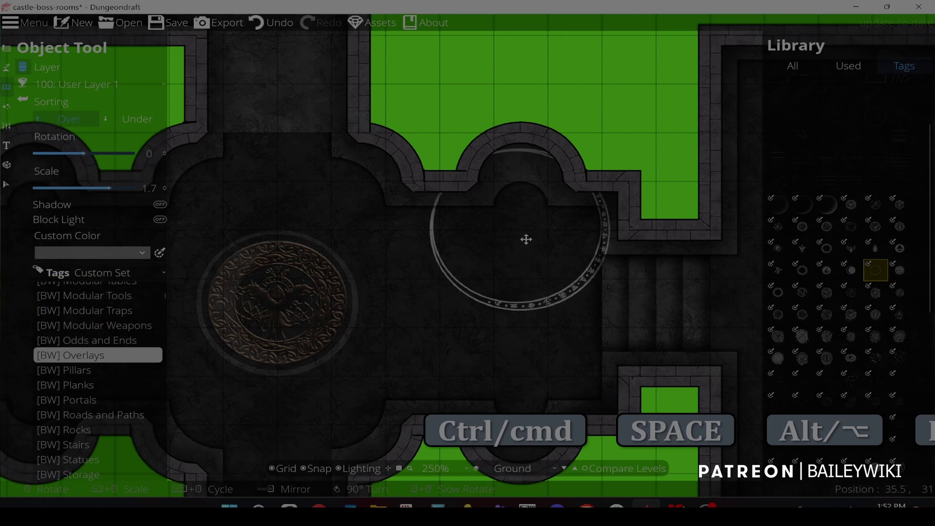
pyautogui.scroll(8, 507, 282)
pyautogui.hotkey('ctrl', 'z')
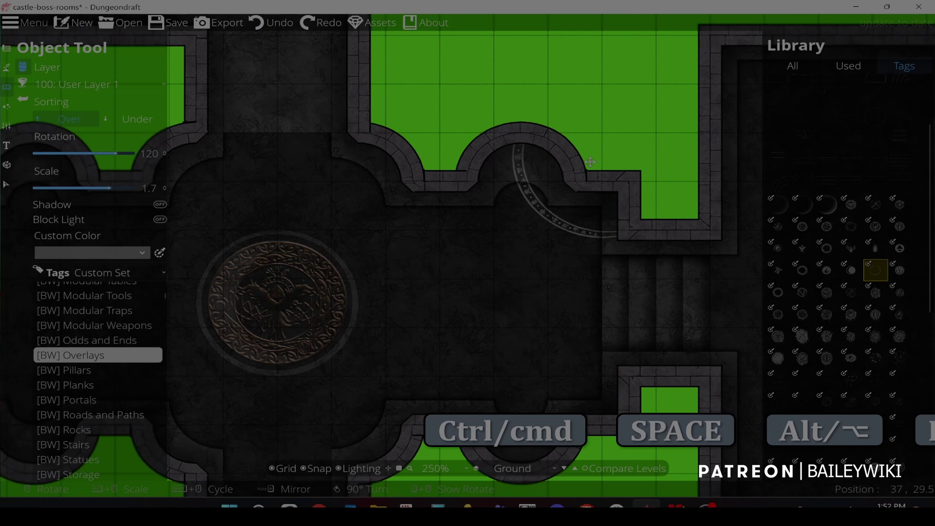
# - Try rotated white ring overlays at the upper and lower corners beside the stairs, and undo them
pyautogui.scroll(3, 570, 194)
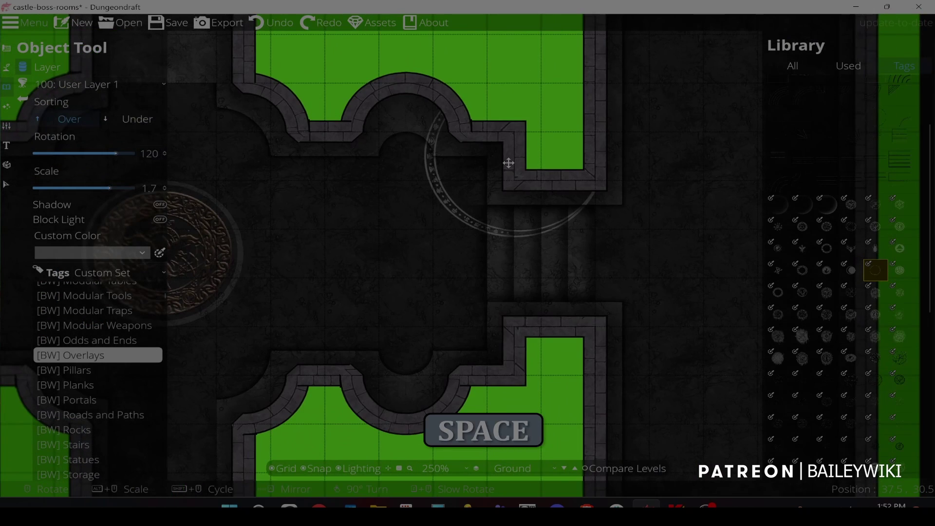
pyautogui.scroll(-3, 512, 170)
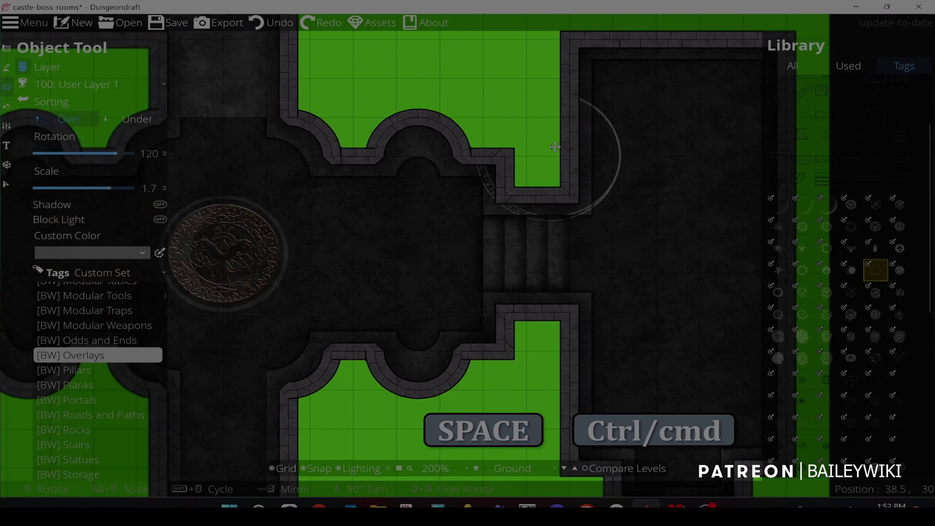
pyautogui.click(513, 177)
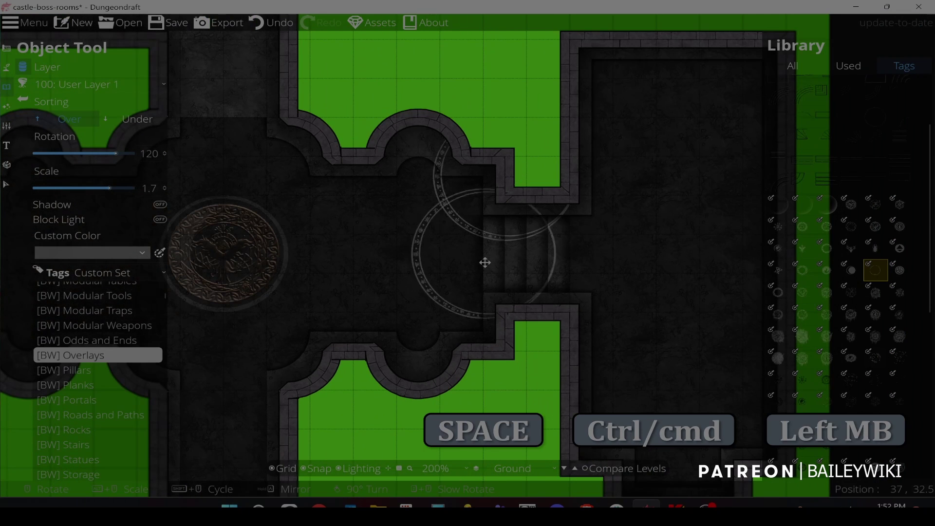
pyautogui.click(495, 323)
pyautogui.press('space')
pyautogui.scroll(3, 403, 265)
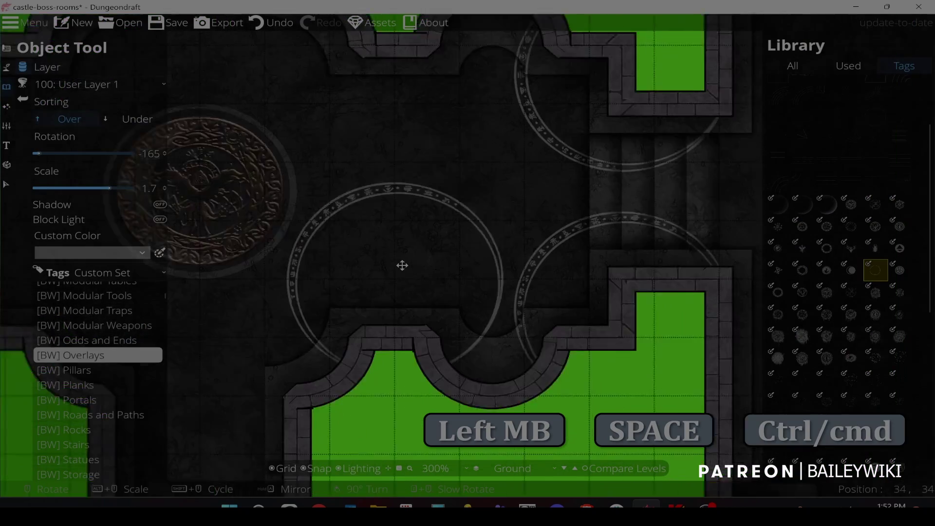
pyautogui.scroll(-4, 256, 305)
pyautogui.hotkey('ctrl', 'z')
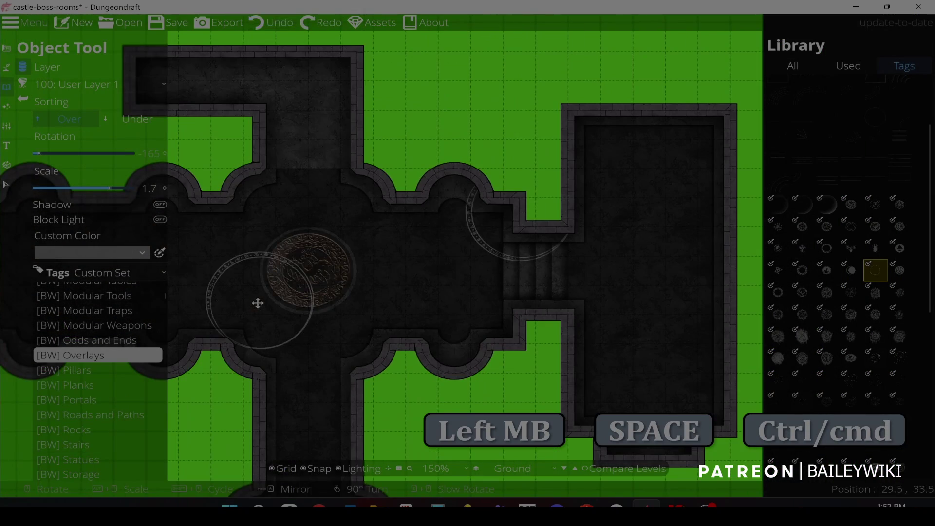
# - Try another white magic circle overlay by the stairs with rotation -135 and scale 0.9
pyautogui.click(851, 293)
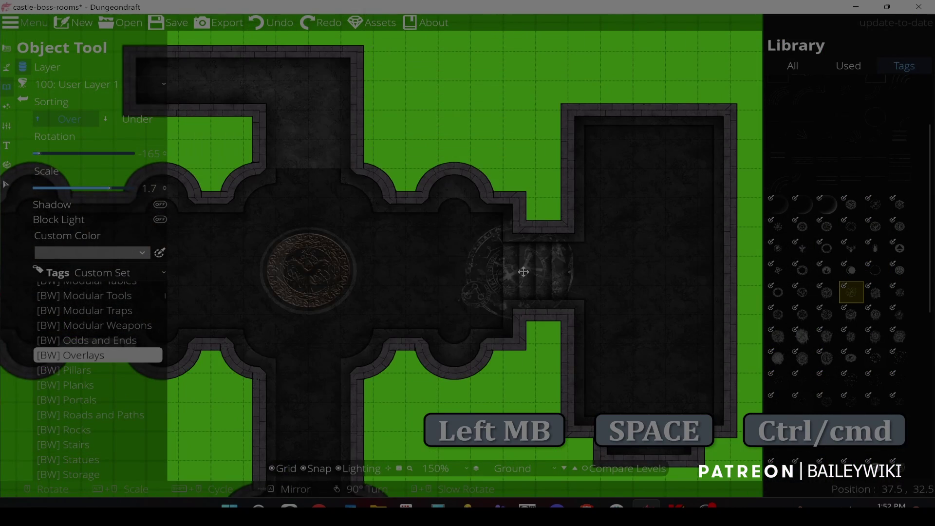
pyautogui.scroll(2, 452, 270)
pyautogui.scroll(-7, 452, 270)
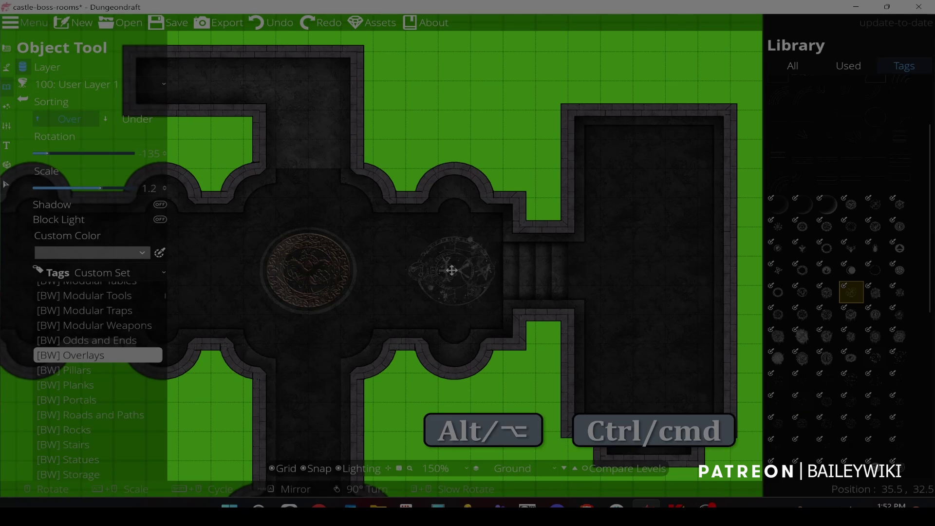
pyautogui.scroll(4, 450, 272)
pyautogui.scroll(-1, 448, 274)
pyautogui.scroll(-4, 407, 316)
pyautogui.scroll(5, 519, 283)
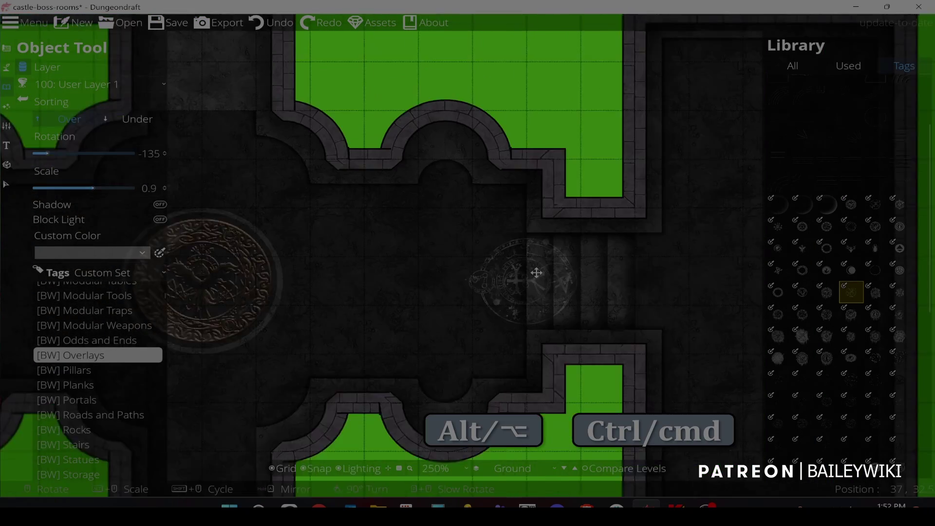
# - Try the Bw Overlay Magic Circle 08 Embossed object near the niches with rotation 0 and scale 0.6
pyautogui.click(899, 338)
pyautogui.scroll(-2, 904, 341)
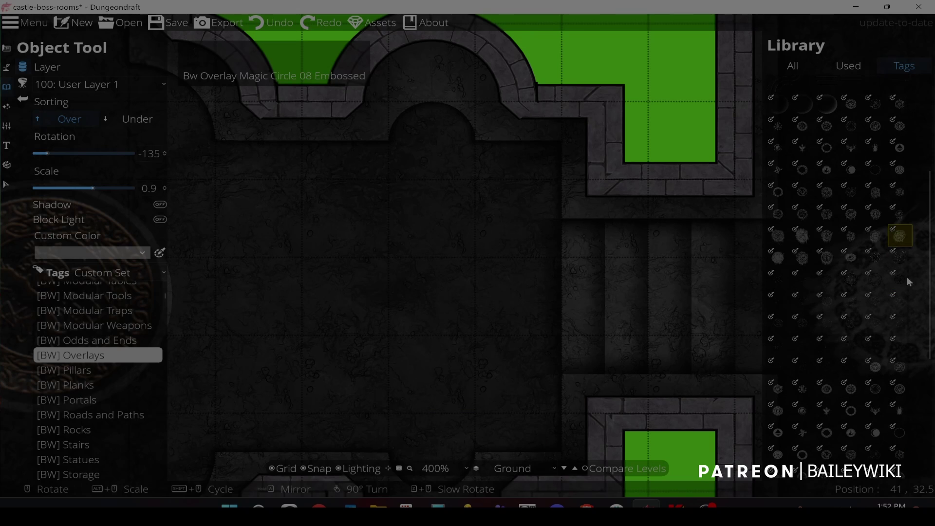
pyautogui.click(900, 279)
pyautogui.scroll(-6, 668, 288)
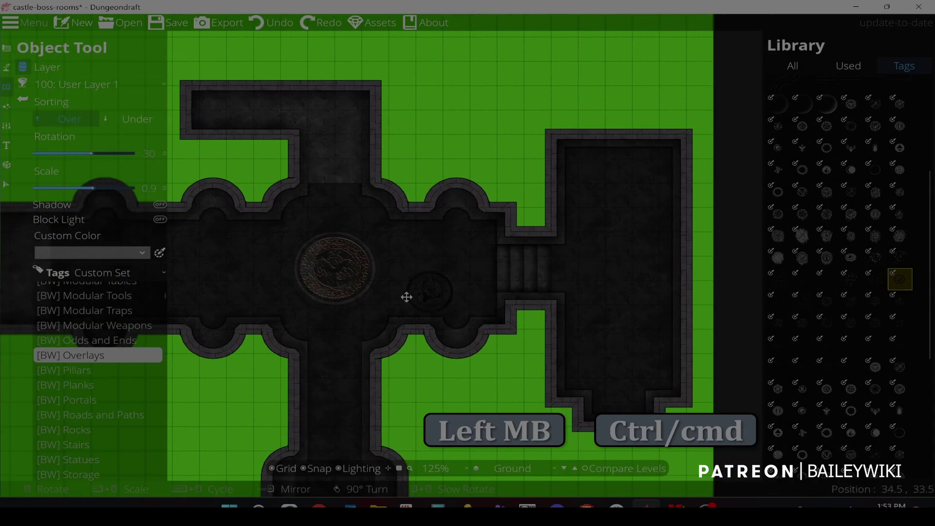
pyautogui.scroll(4, 706, 219)
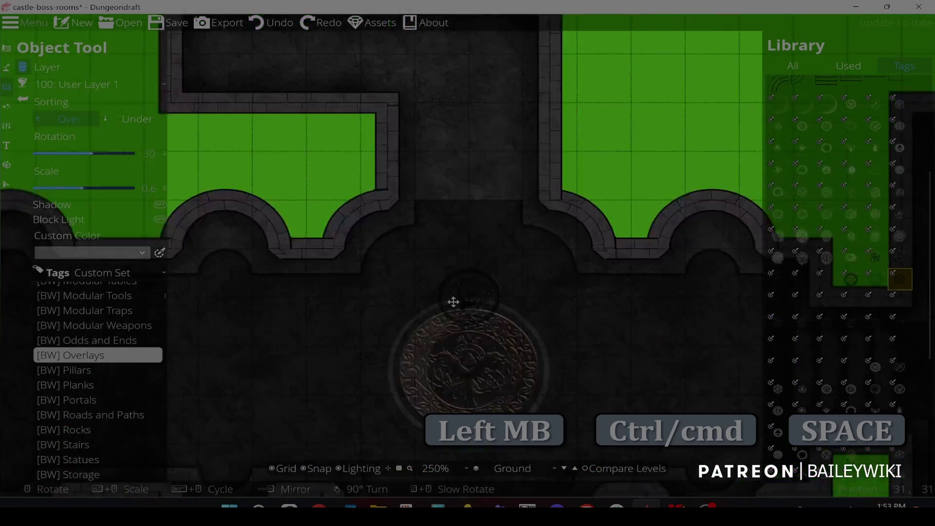
pyautogui.scroll(4, 571, 279)
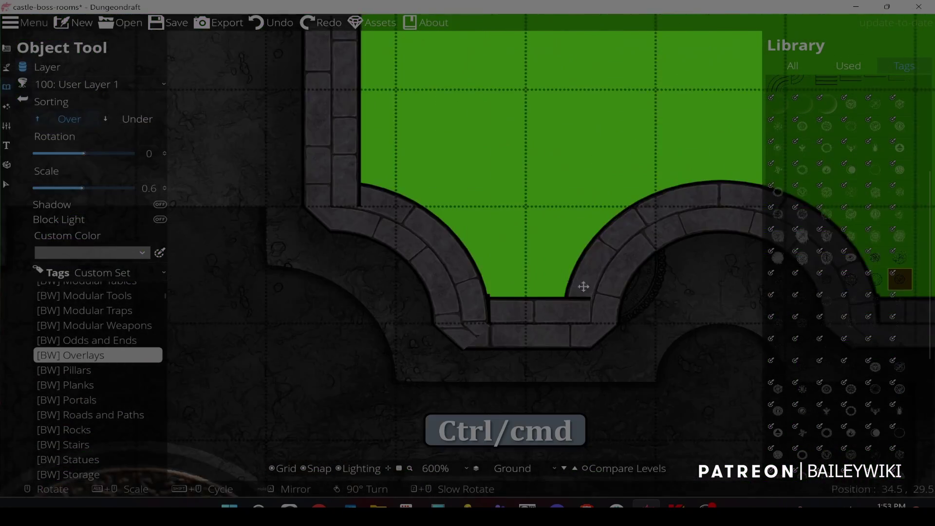
pyautogui.scroll(-5, 504, 286)
pyautogui.moveTo(440, 344); pyautogui.dragTo(679, 128)
pyautogui.moveTo(557, 129); pyautogui.dragTo(573, 201)
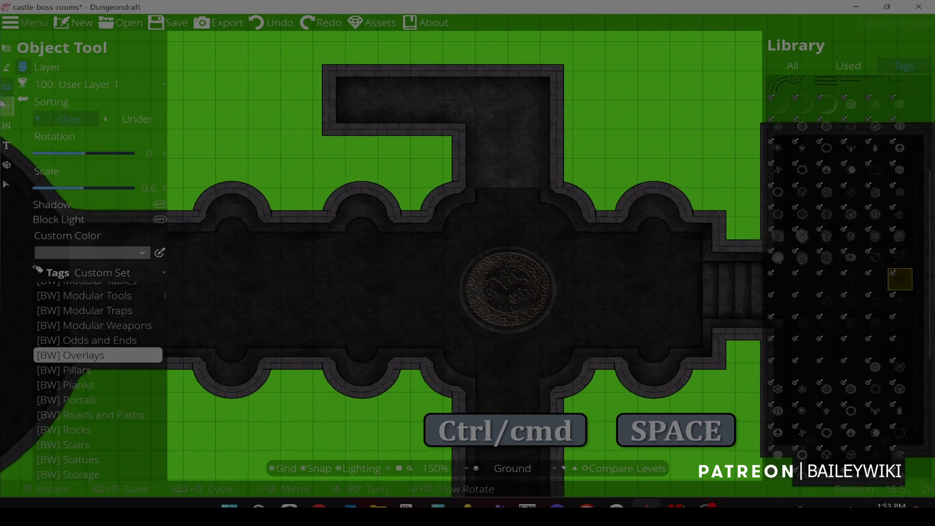
# - Switch to the Path Tool and browse its library to the shadow paths
pyautogui.click(6, 66)
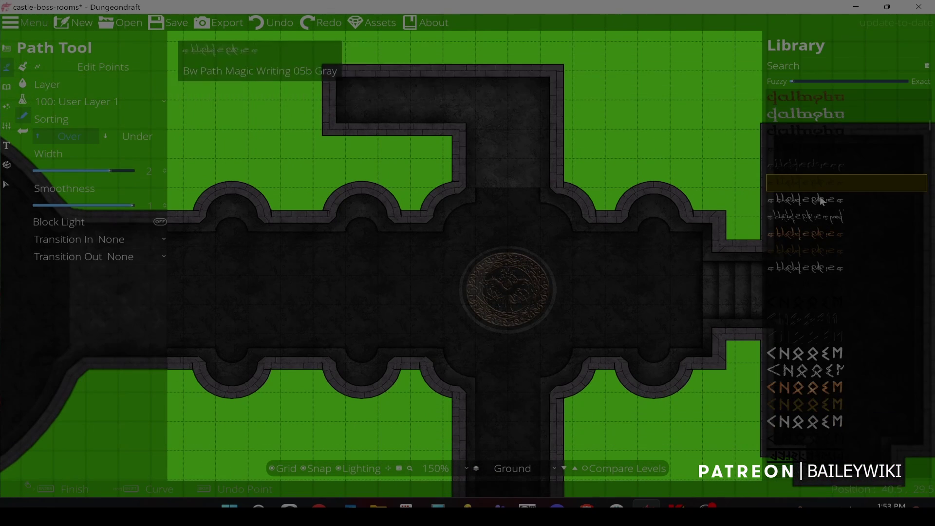
pyautogui.scroll(5, 822, 170)
pyautogui.moveTo(929, 97); pyautogui.dragTo(930, 428)
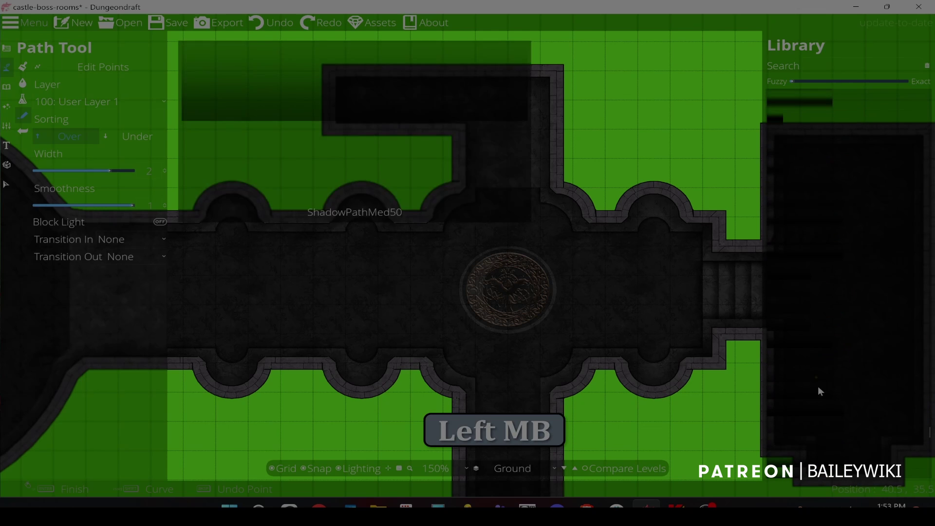
# - Draw shadow step lines across the corridor north of the round emblem, using a shadow path with a width of 0.3
pyautogui.click(814, 389)
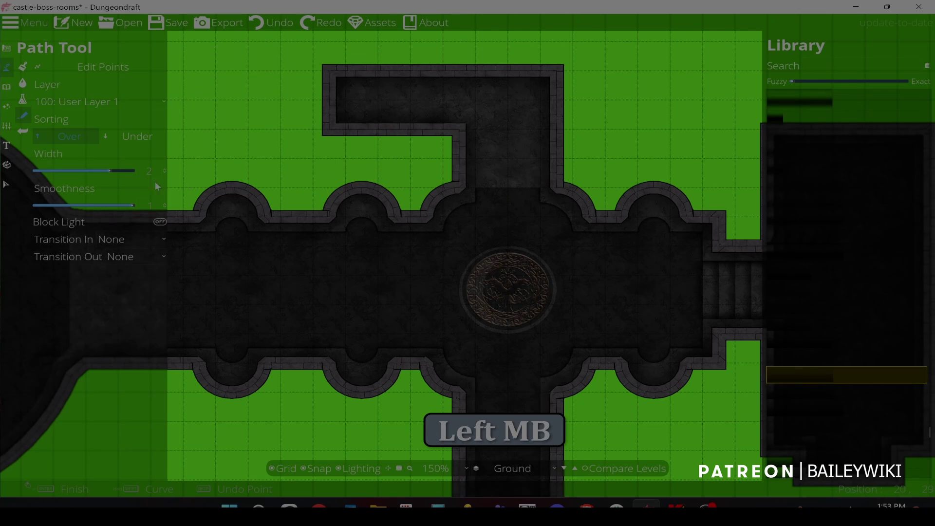
pyautogui.write('.3')
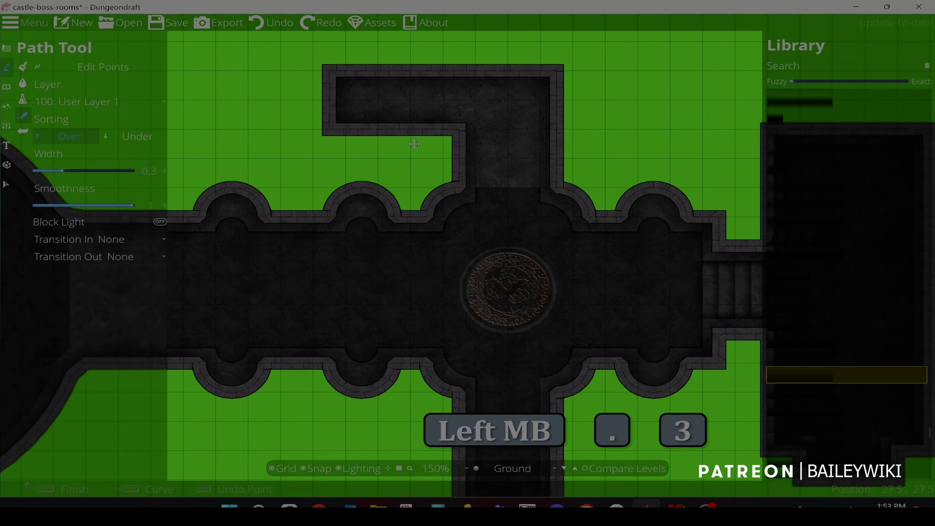
pyautogui.scroll(4, 538, 243)
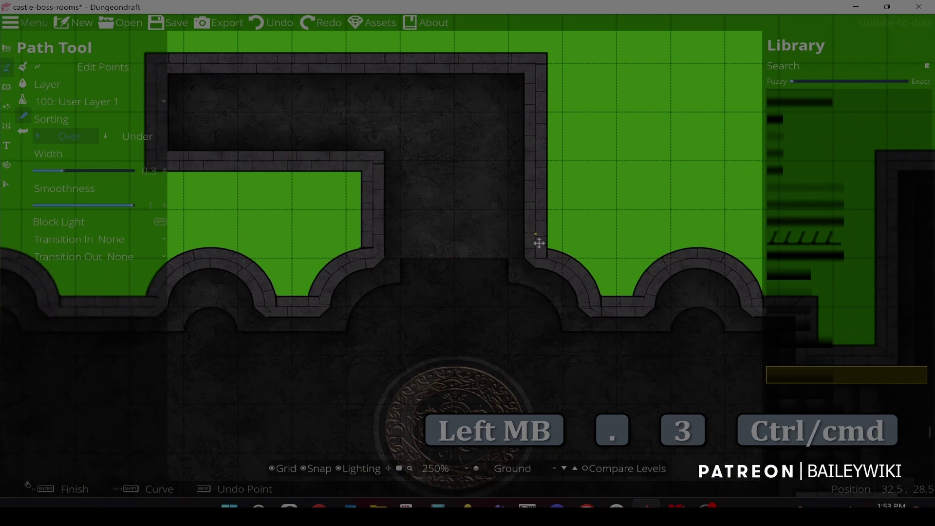
pyautogui.click(525, 243)
pyautogui.rightClick(380, 239)
pyautogui.click(522, 217)
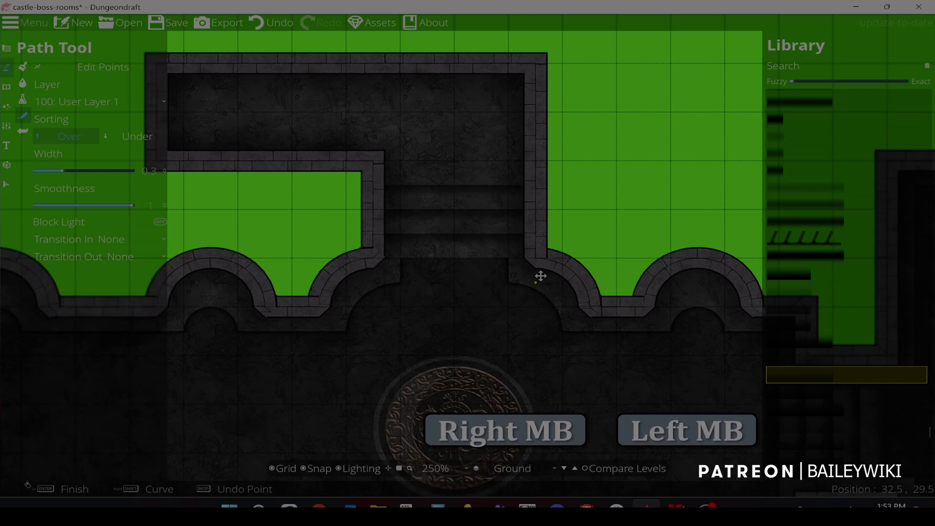
pyautogui.press('space')
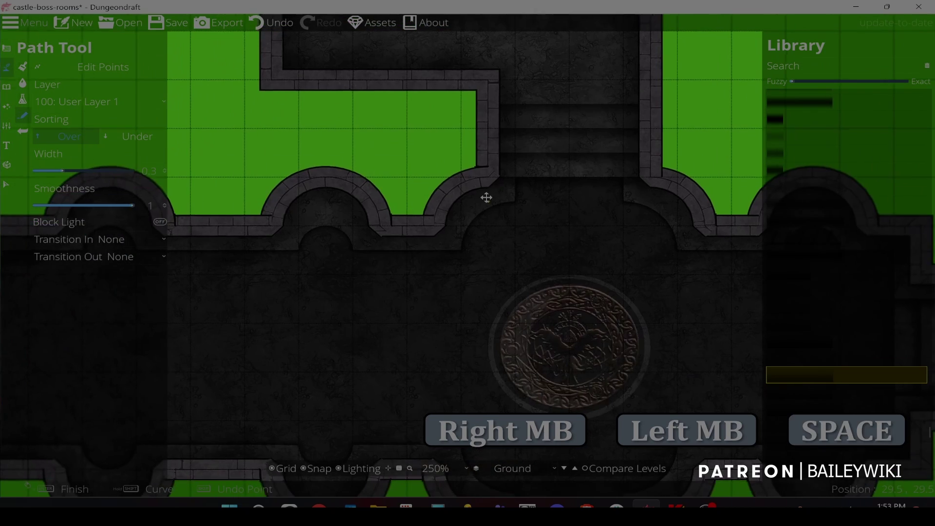
# - Draw six evenly spaced shadow step lines across the corridor south of the emblem, from wall to wall
pyautogui.scroll(-4, 482, 198)
pyautogui.press('space')
pyautogui.moveTo(435, 169); pyautogui.dragTo(400, 126)
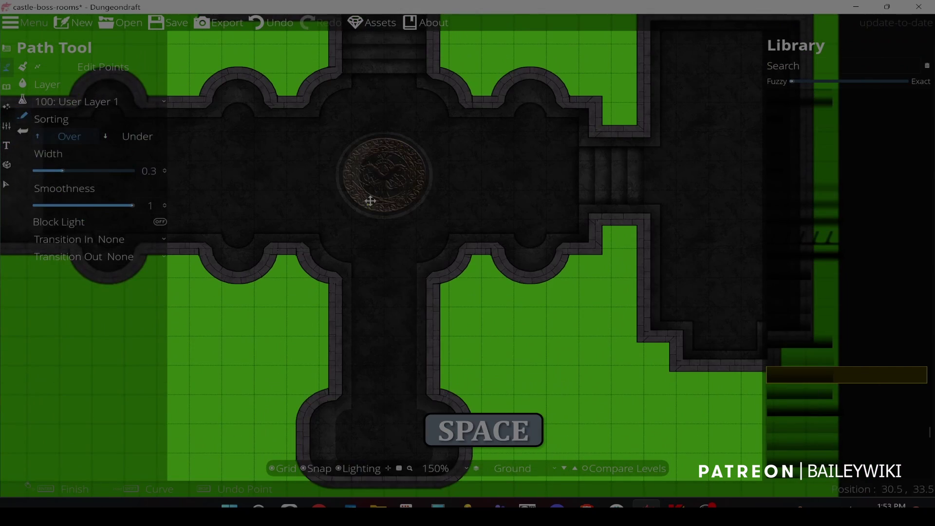
pyautogui.moveTo(370, 200); pyautogui.dragTo(426, 180)
pyautogui.scroll(4, 427, 181)
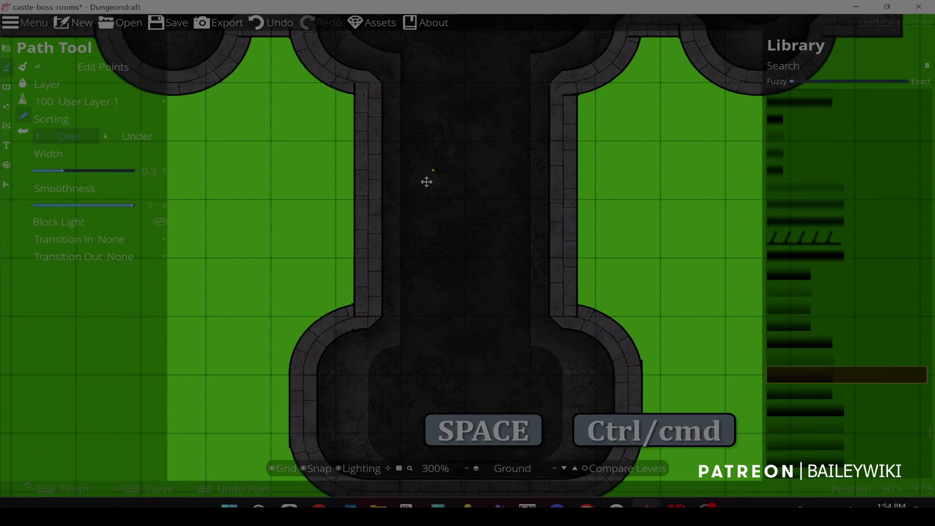
pyautogui.click(405, 147)
pyautogui.rightClick(525, 164)
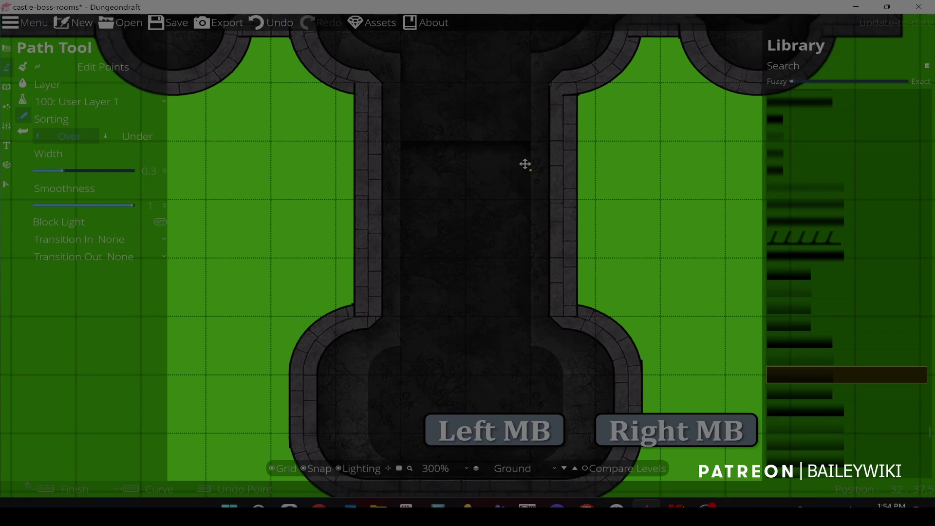
pyautogui.press('ctrl')
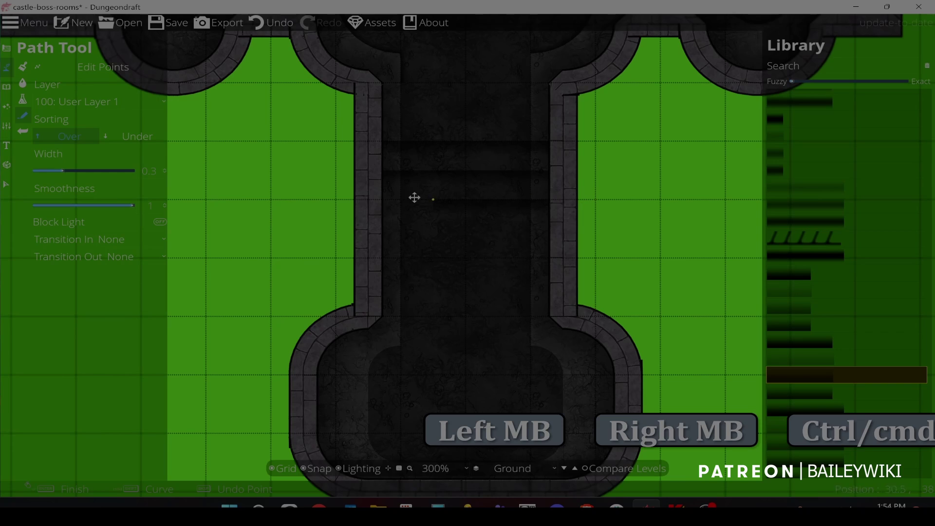
pyautogui.click(382, 223)
pyautogui.rightClick(553, 225)
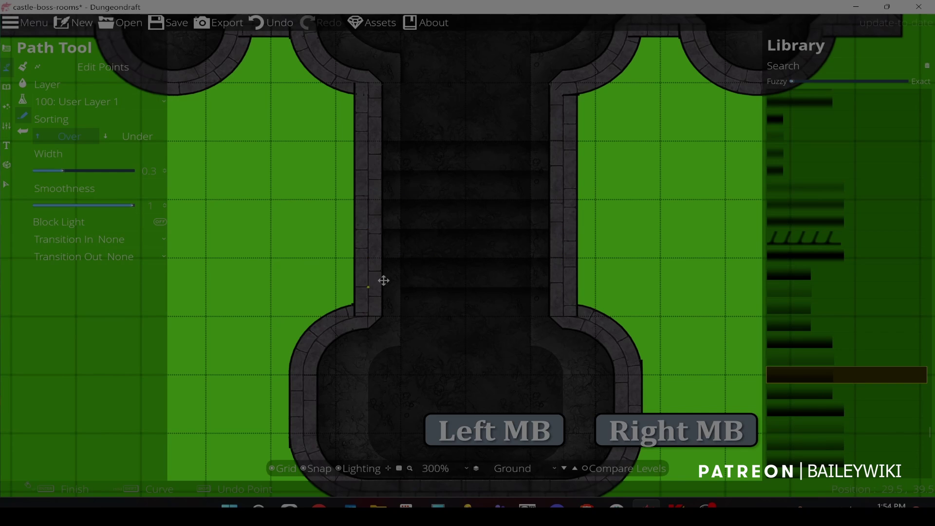
pyautogui.press('ctrl')
pyautogui.scroll(-3, 292, 205)
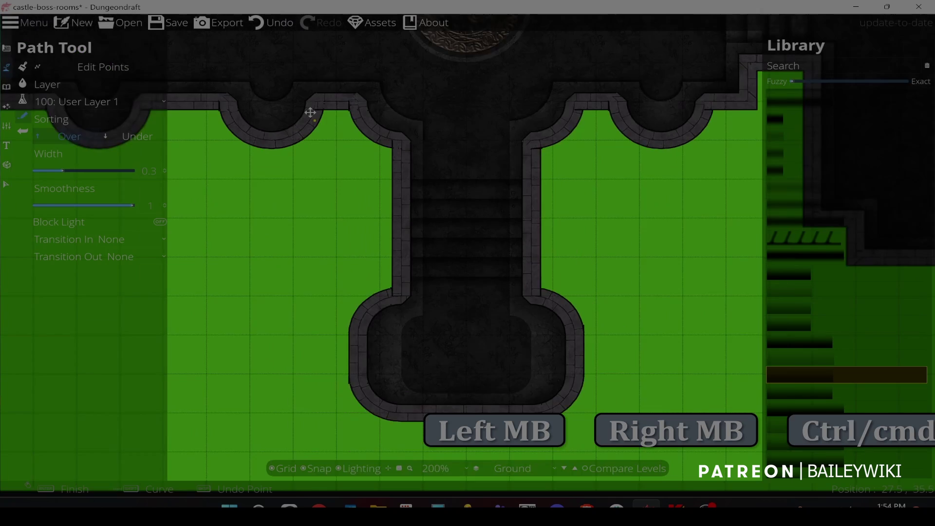
# - Move the upper corner points of the south room's dark floor pattern down to the foot of the stairs
pyautogui.click(108, 74)
pyautogui.moveTo(356, 302); pyautogui.dragTo(334, 192)
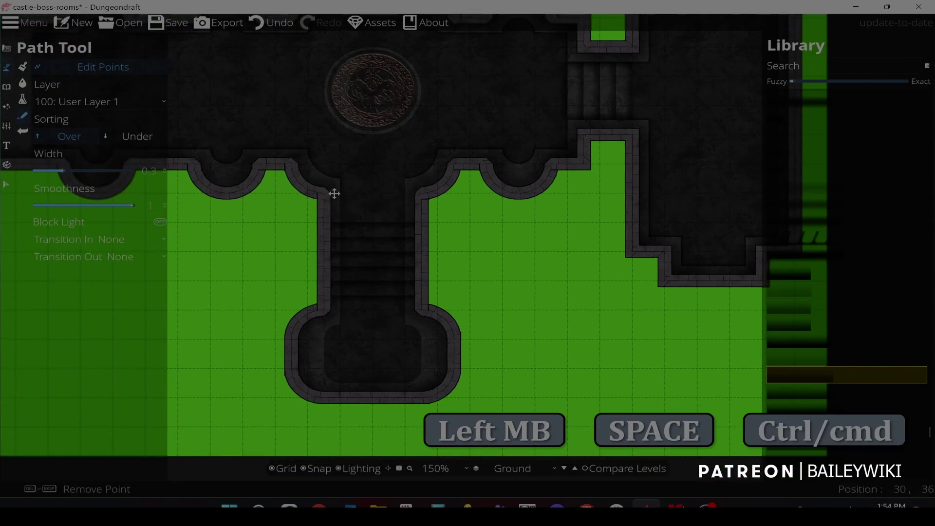
pyautogui.scroll(3, 334, 193)
pyautogui.click(68, 134)
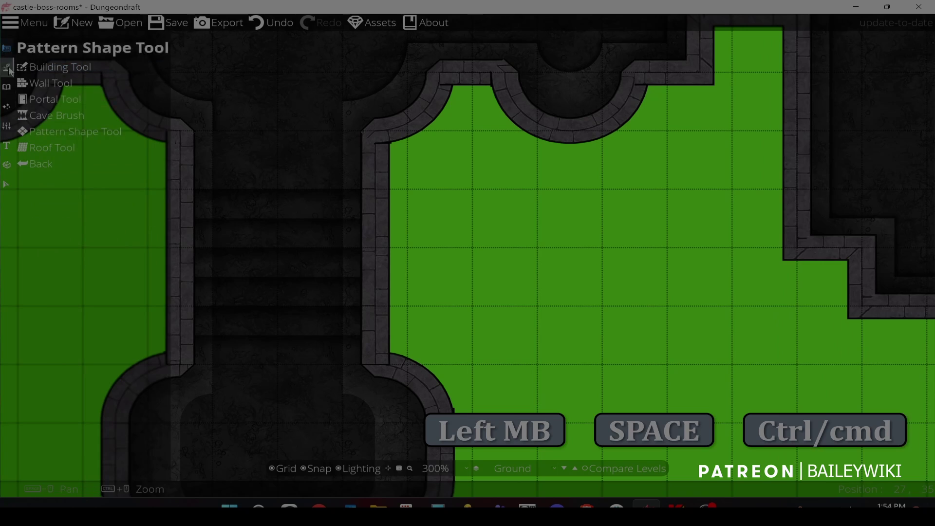
pyautogui.moveTo(215, 159); pyautogui.dragTo(213, 363)
pyautogui.click(342, 162)
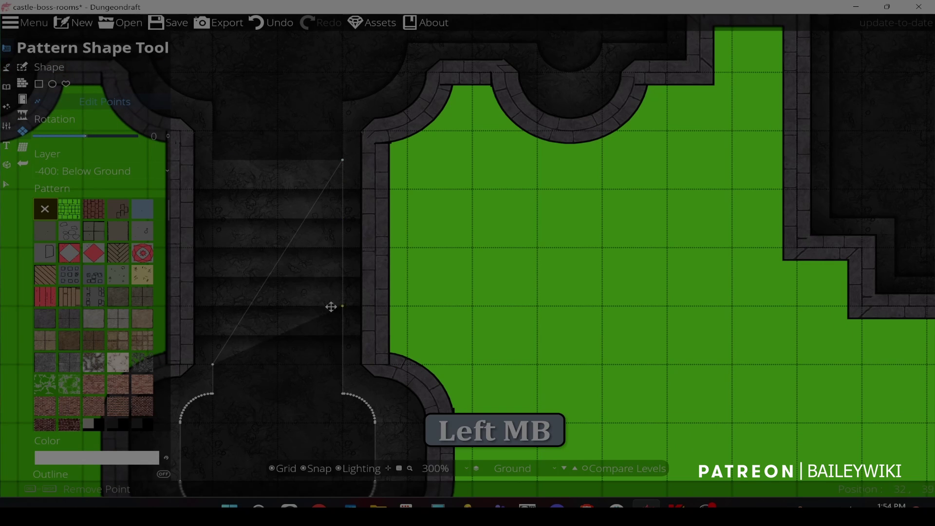
# - Move the points of the east room's floor pattern beside the stairs so its edge runs straight along the room's west side
pyautogui.scroll(-5, 484, 180)
pyautogui.moveTo(457, 192); pyautogui.dragTo(417, 229)
pyautogui.scroll(3, 417, 229)
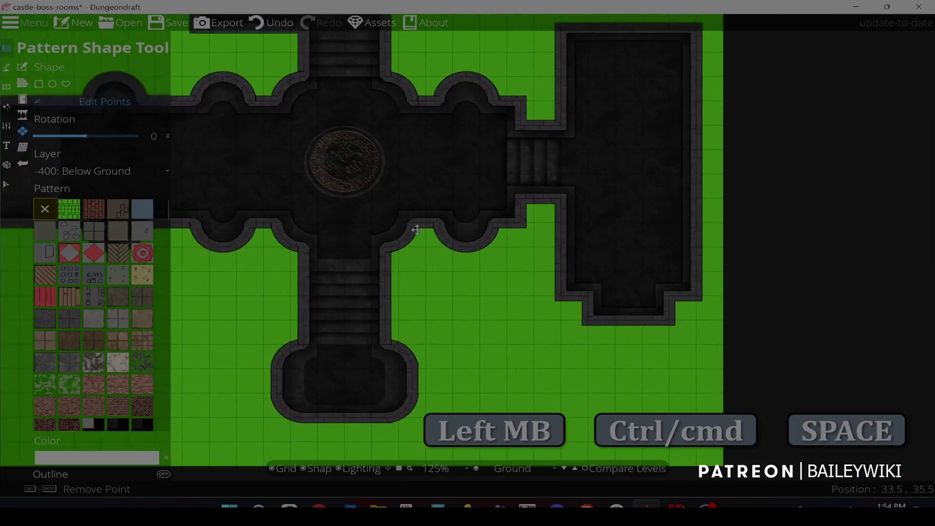
pyautogui.moveTo(388, 158); pyautogui.dragTo(355, 262)
pyautogui.scroll(2, 470, 258)
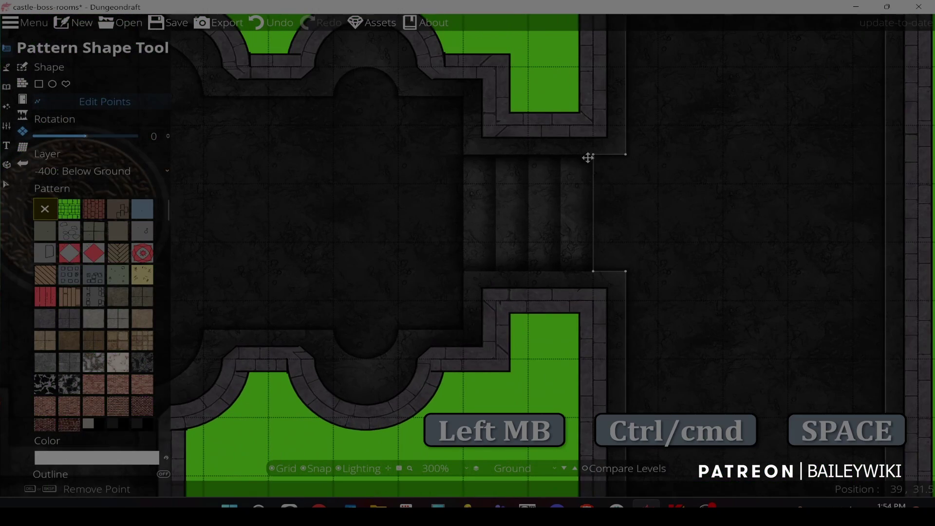
pyautogui.click(627, 253)
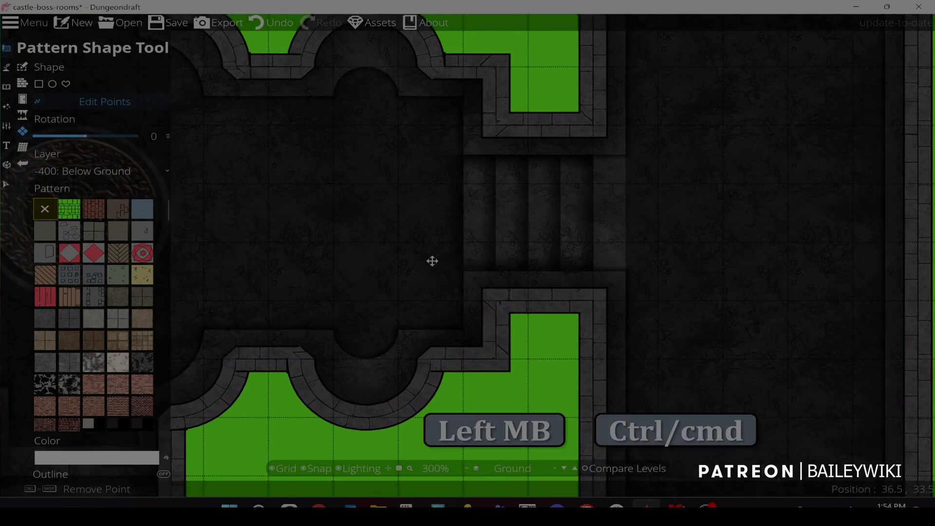
# - Choose Ink Path White 50 for the Path Tool and set its width to 0.5
pyautogui.scroll(-4, 432, 261)
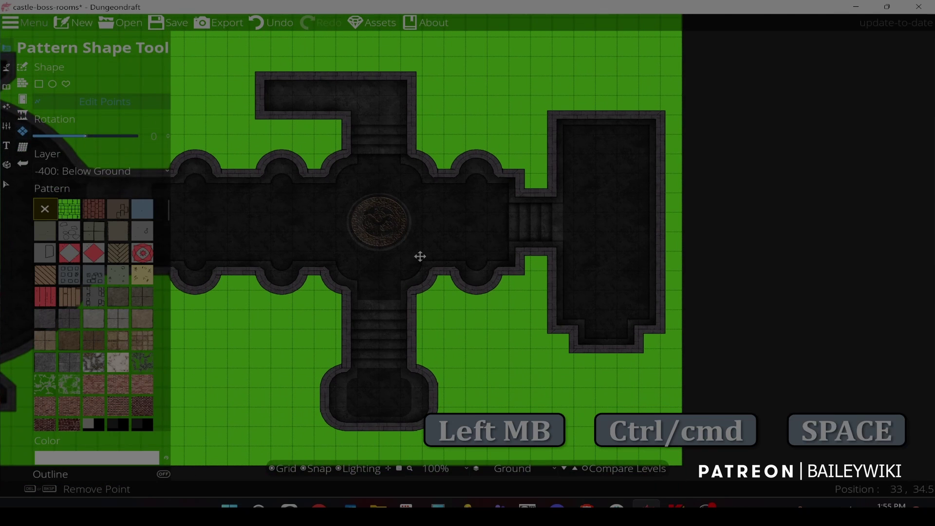
pyautogui.scroll(1, 406, 256)
pyautogui.scroll(3, 410, 241)
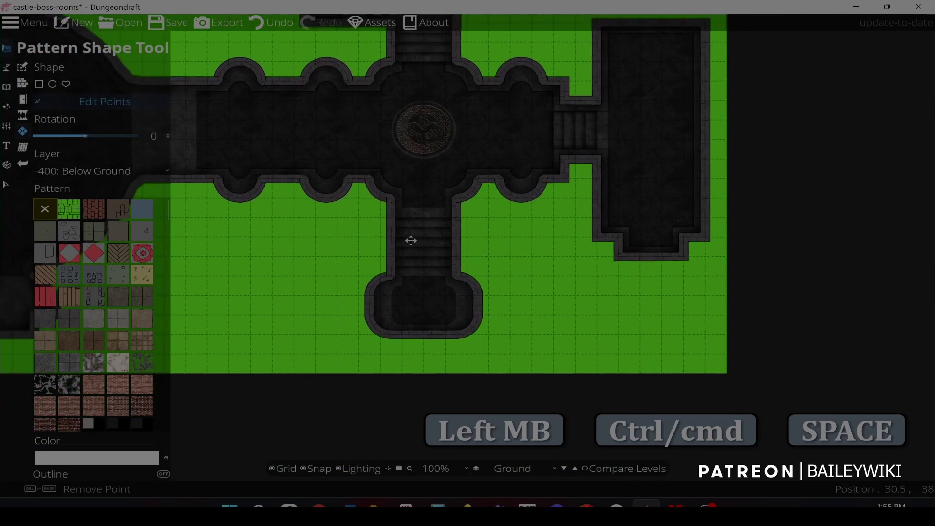
pyautogui.click(6, 67)
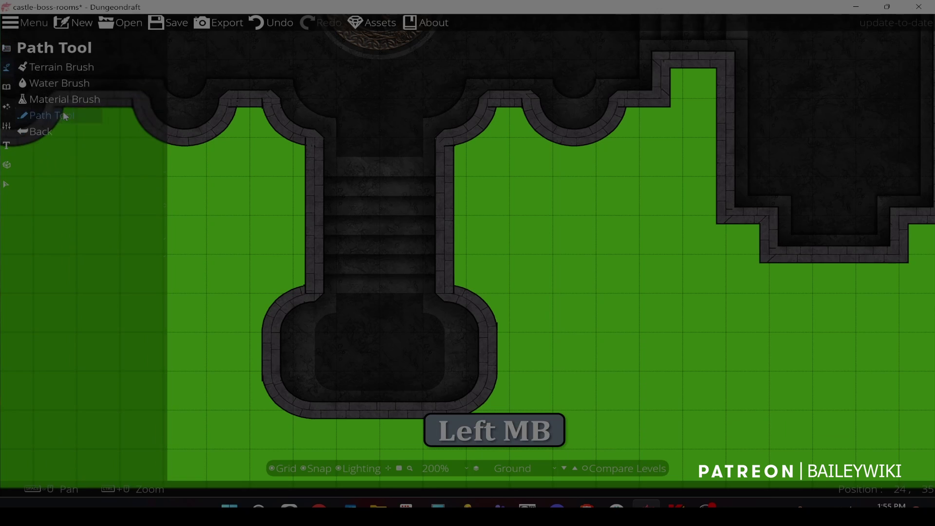
pyautogui.moveTo(930, 433); pyautogui.dragTo(918, 179)
pyautogui.click(824, 198)
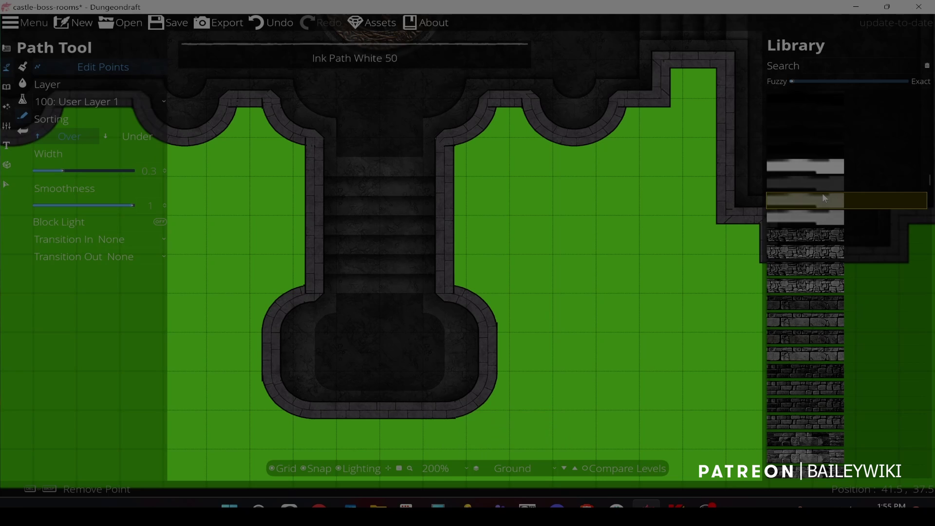
pyautogui.click(161, 170)
pyautogui.press('BackSpace')
pyautogui.write('5')
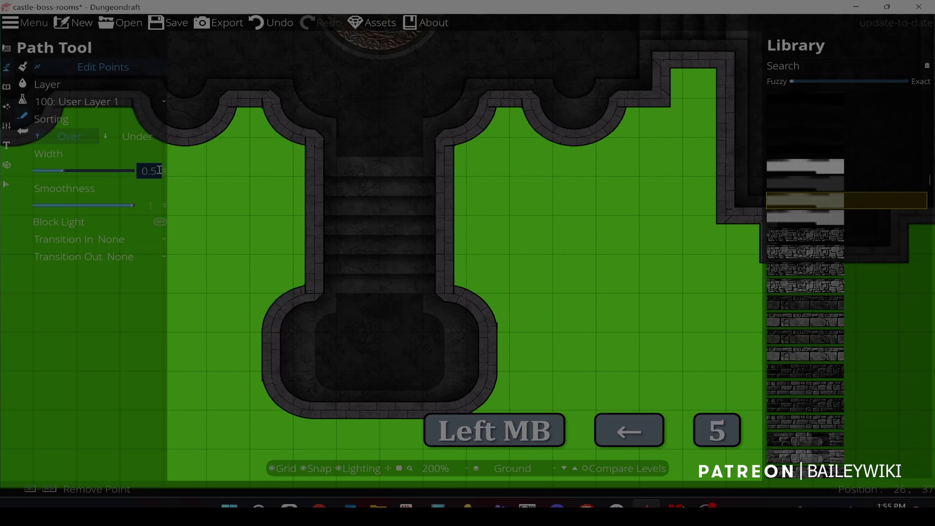
pyautogui.press('Return')
# - Set both Transition In and Transition Out of the path to Fade
pyautogui.click(131, 239)
pyautogui.click(126, 271)
pyautogui.click(131, 257)
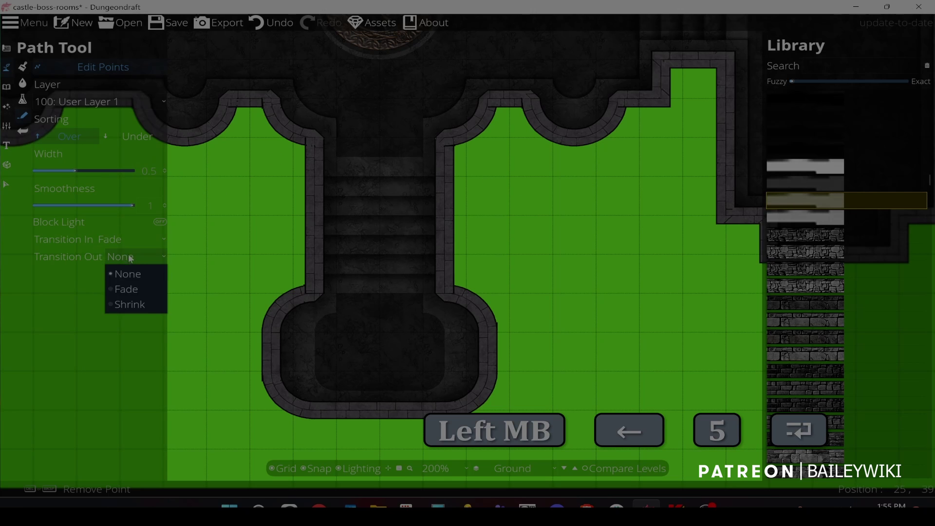
pyautogui.click(134, 289)
# - Draw white ink highlight lines along the step edges of the south stairs and hide the grid
pyautogui.scroll(4, 323, 179)
pyautogui.press('space')
pyautogui.click(140, 127)
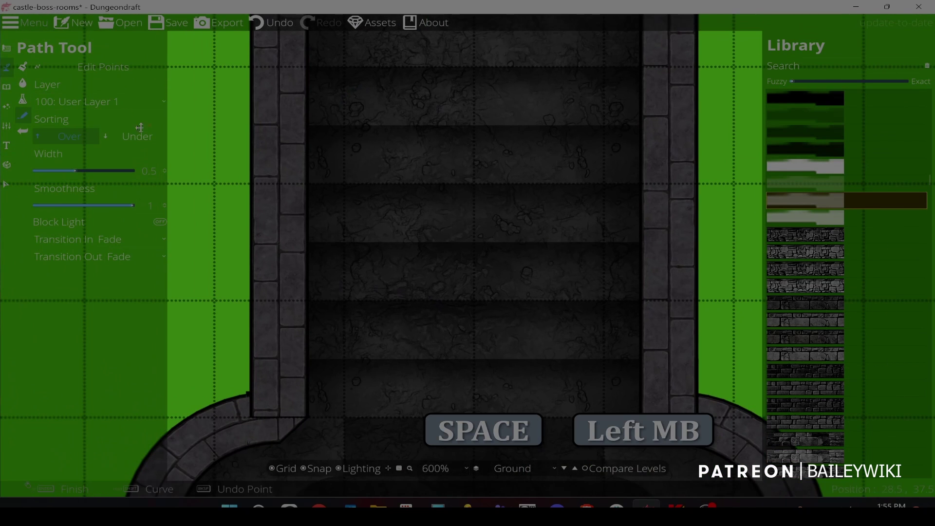
pyautogui.moveTo(288, 75); pyautogui.dragTo(256, 129)
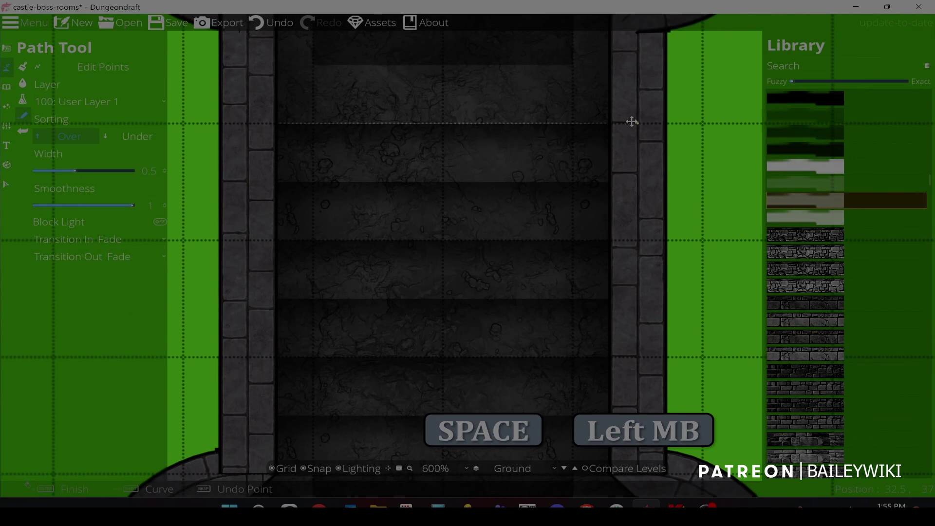
pyautogui.rightClick(631, 121)
pyautogui.click(286, 469)
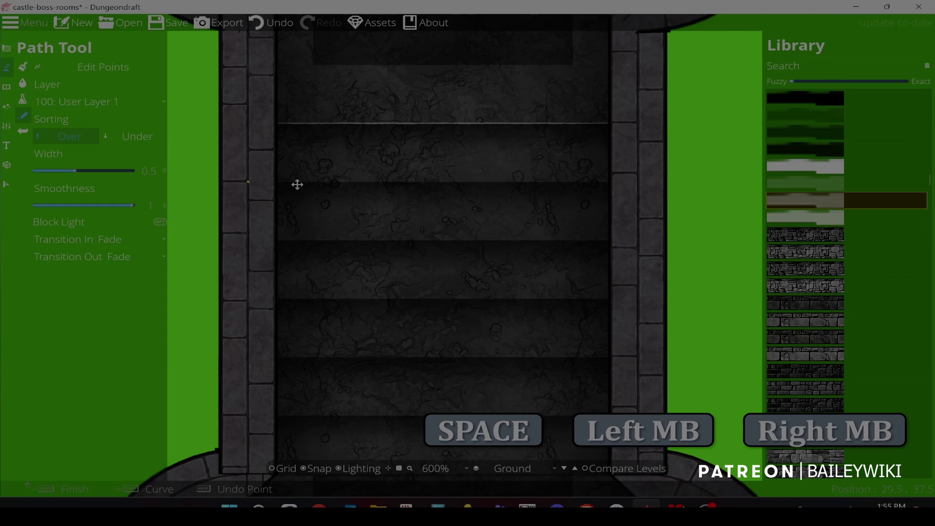
pyautogui.click(609, 238)
pyautogui.click(265, 241)
pyautogui.rightClick(268, 273)
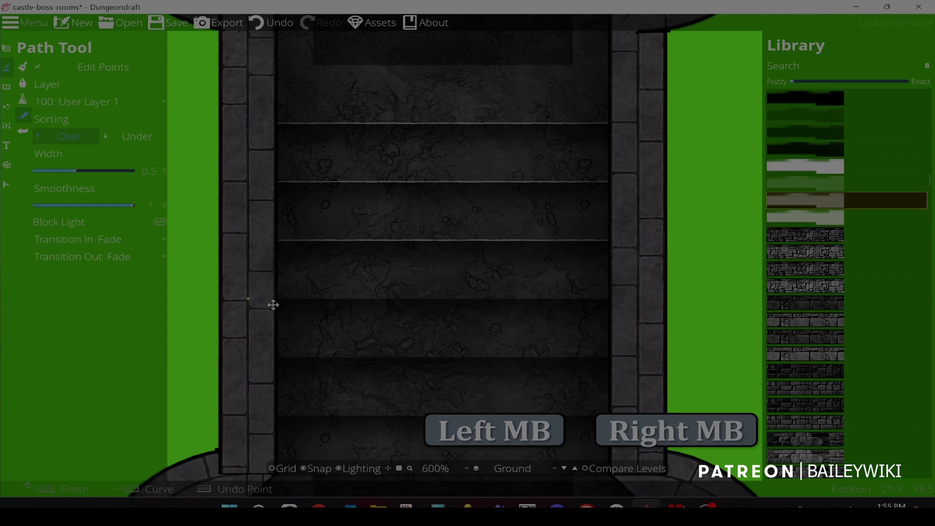
pyautogui.moveTo(262, 354); pyautogui.dragTo(255, 228)
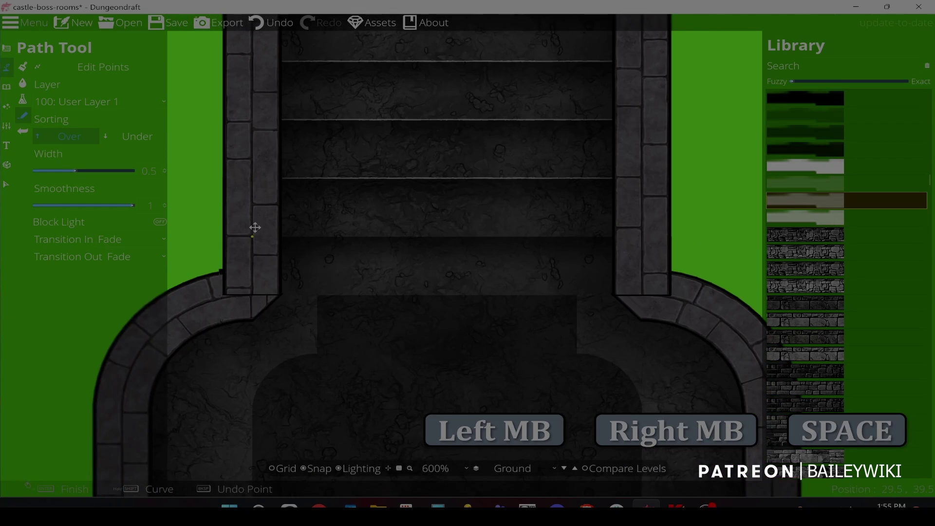
# - Draw five white ink highlight lines along the step edges of the east stairs
pyautogui.scroll(-5, 639, 240)
pyautogui.moveTo(632, 89); pyautogui.dragTo(378, 229)
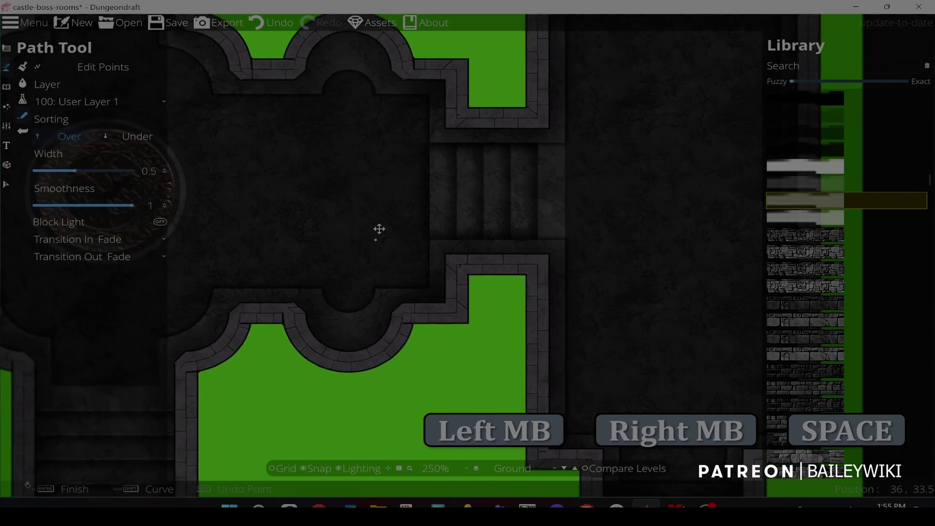
pyautogui.scroll(4, 462, 229)
pyautogui.click(439, 224)
pyautogui.moveTo(441, 103); pyautogui.dragTo(442, 188)
pyautogui.rightClick(440, 77)
pyautogui.click(503, 69)
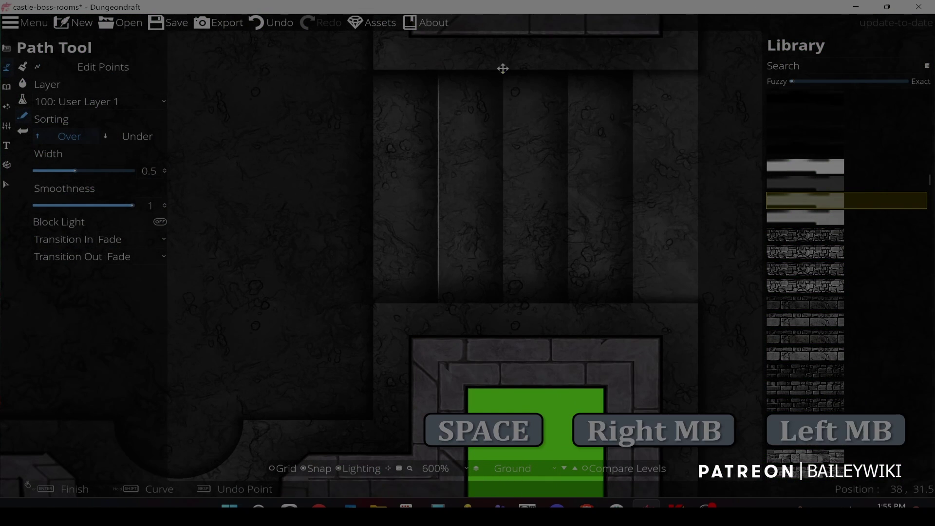
pyautogui.click(374, 87)
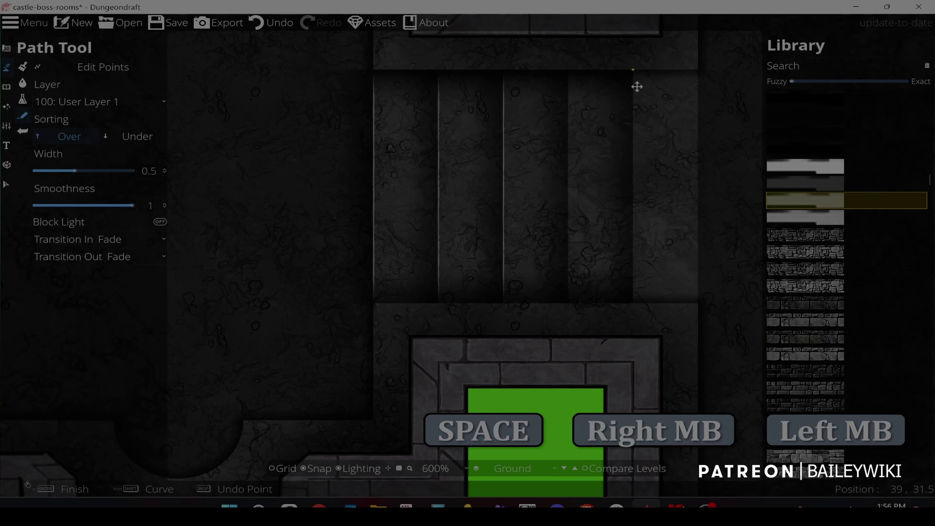
pyautogui.click(573, 107)
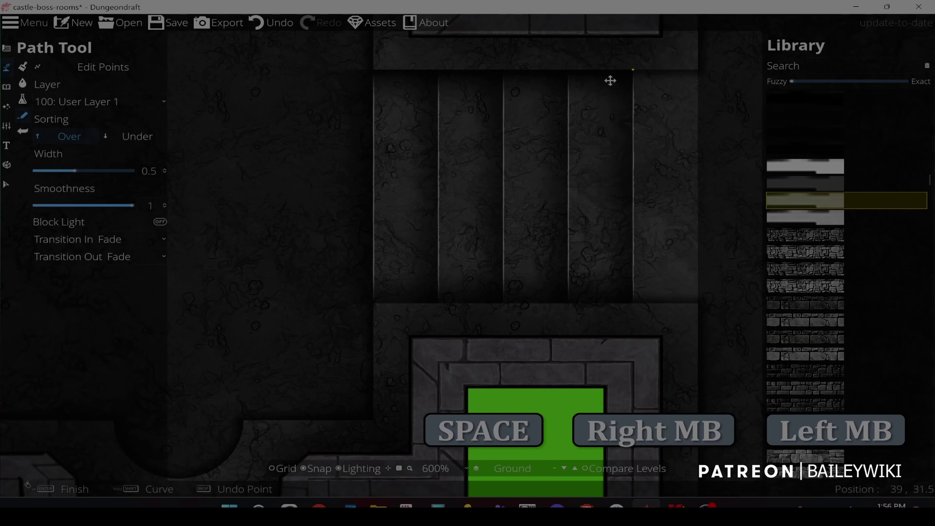
# - Draw white ink highlight lines along the step edges of the north stairs above the medallion
pyautogui.moveTo(476, 77); pyautogui.dragTo(687, 323)
pyautogui.scroll(-3, 425, 181)
pyautogui.moveTo(425, 181); pyautogui.dragTo(691, 232)
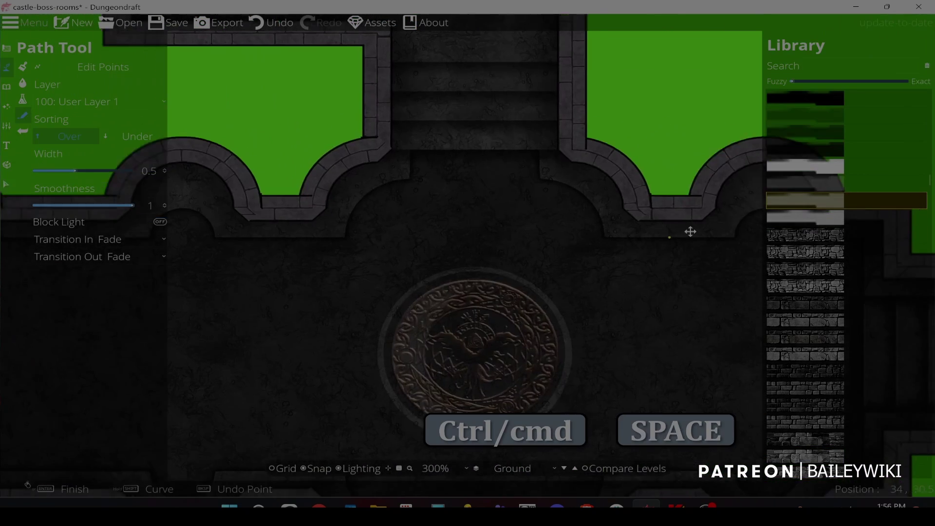
pyautogui.moveTo(480, 149); pyautogui.dragTo(485, 199)
pyautogui.scroll(1, 484, 200)
pyautogui.click(426, 188)
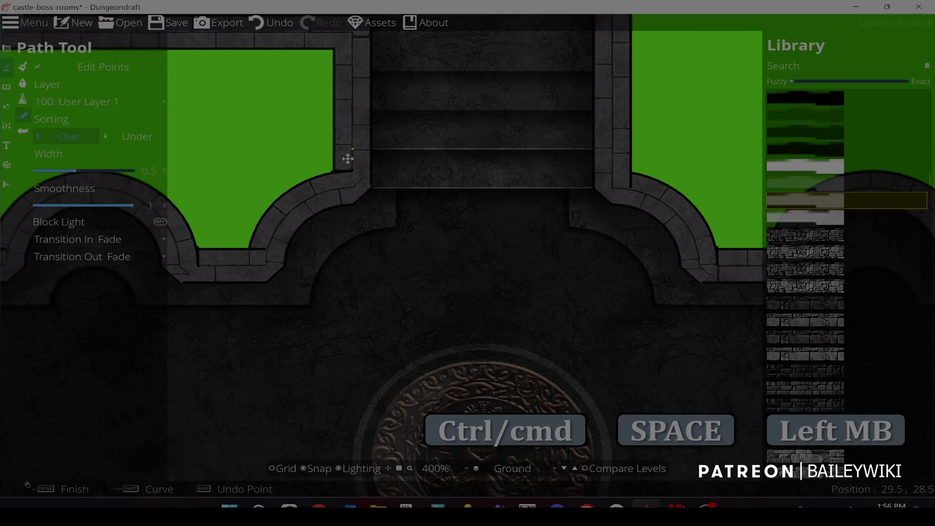
pyautogui.moveTo(616, 110); pyautogui.dragTo(643, 202)
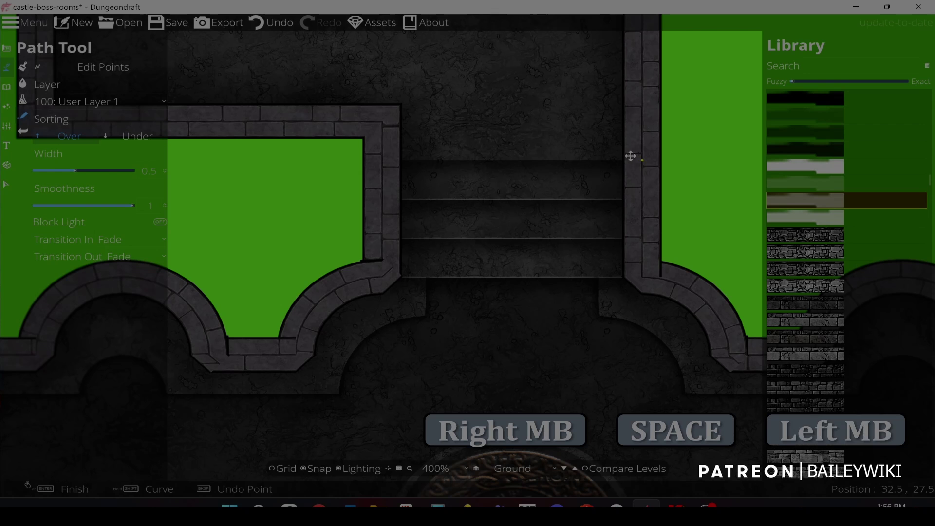
# - Draw a white ink highlight along the curved ledge edge from the north stairs round to the east stairs
pyautogui.moveTo(462, 291); pyautogui.dragTo(351, 142)
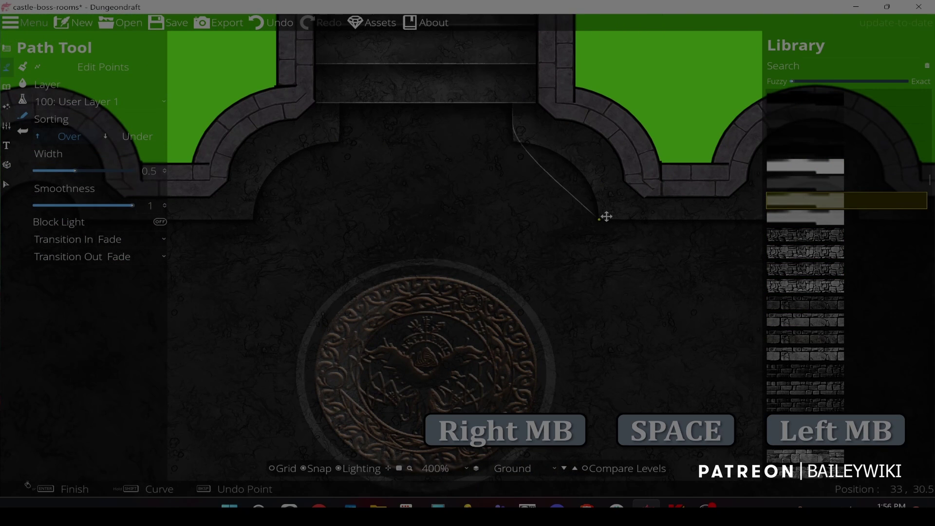
pyautogui.moveTo(607, 231); pyautogui.dragTo(349, 194)
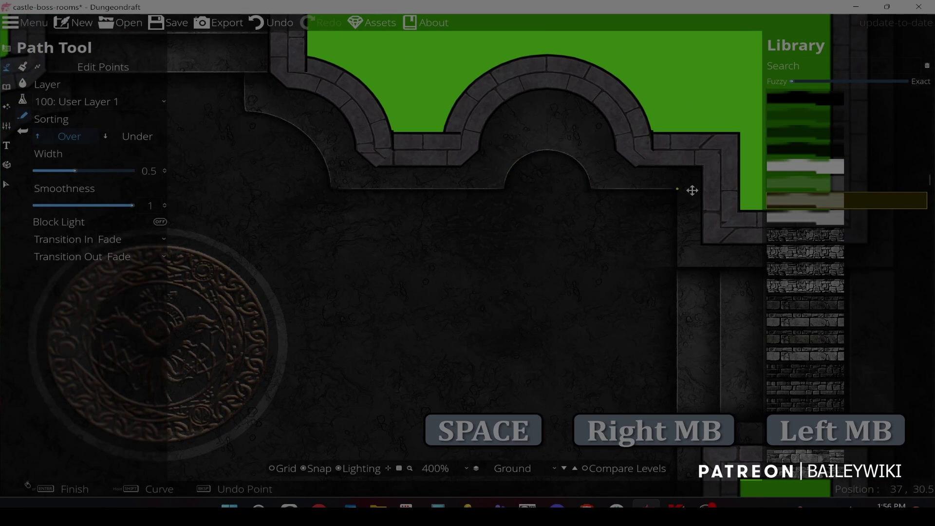
pyautogui.moveTo(671, 274); pyautogui.dragTo(469, 200)
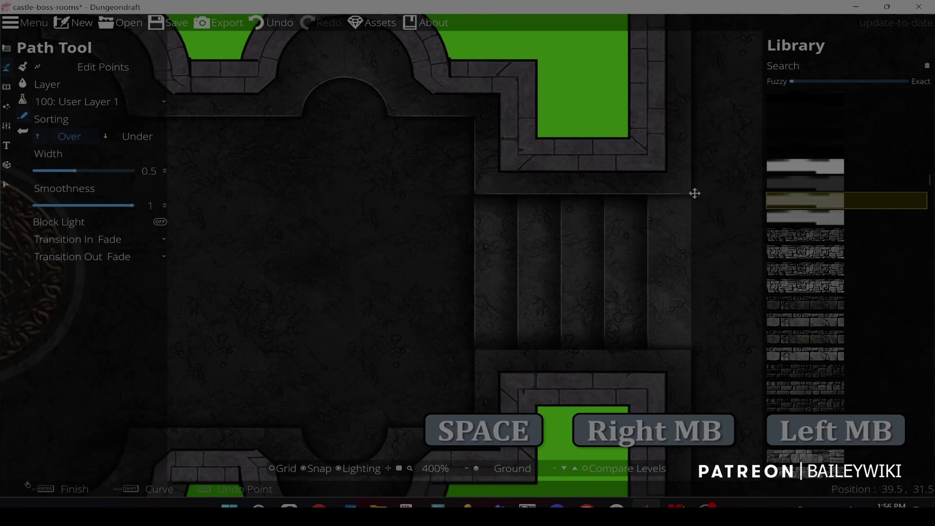
# - Continue the white ink highlight along the ledge around the large east room, including its recessed south end
pyautogui.moveTo(684, 90); pyautogui.dragTo(552, 285)
pyautogui.moveTo(882, 86); pyautogui.dragTo(639, 94)
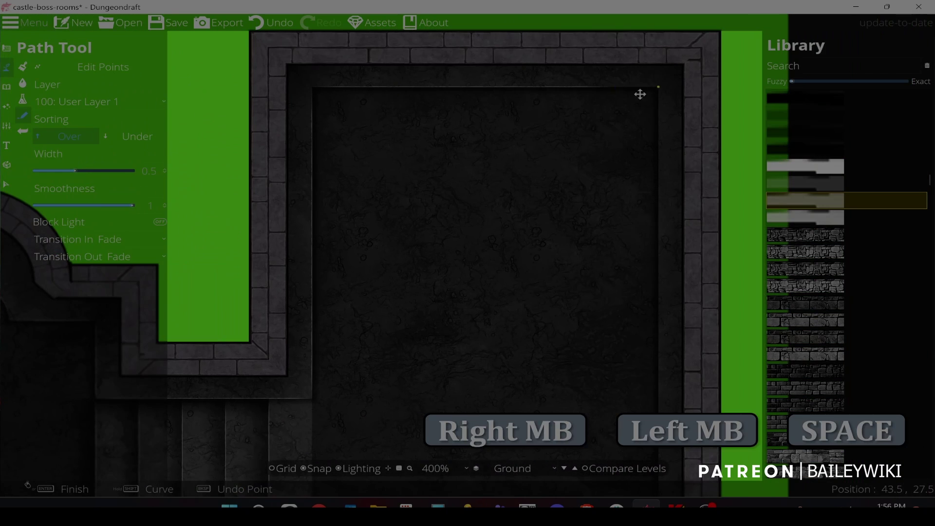
pyautogui.moveTo(643, 480); pyautogui.dragTo(594, 44)
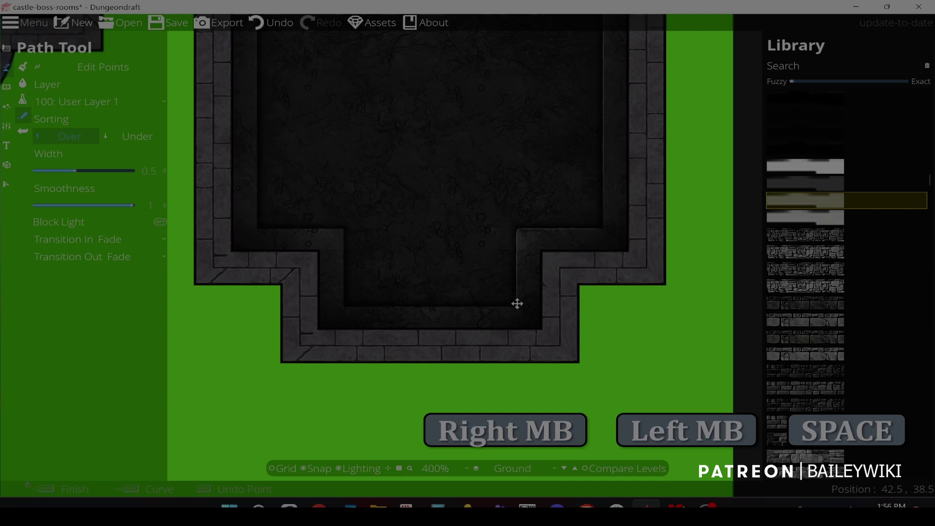
pyautogui.rightClick(345, 235)
pyautogui.click(345, 235)
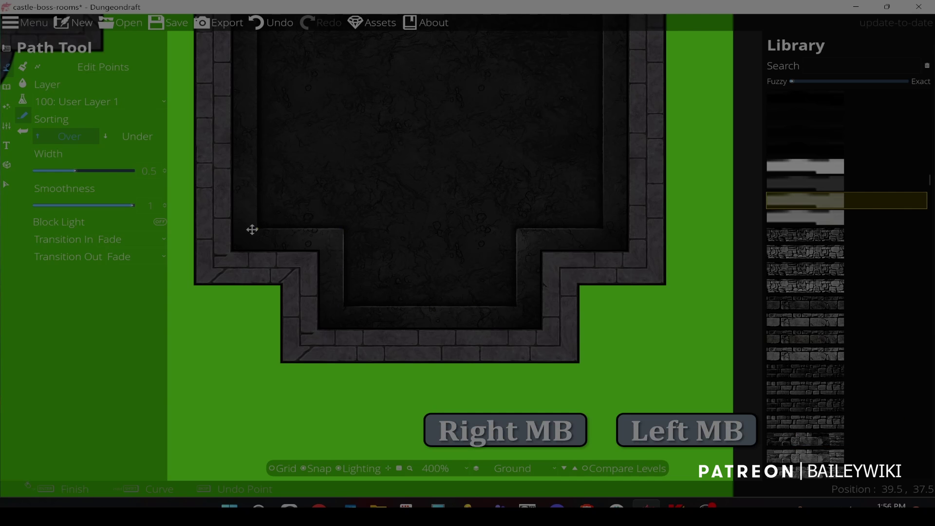
# - Draw the white highlight along the hall's southeast ledge, curving around the alcove, down to the landing of the south stairs
pyautogui.press('space')
pyautogui.moveTo(317, 176); pyautogui.dragTo(576, 182)
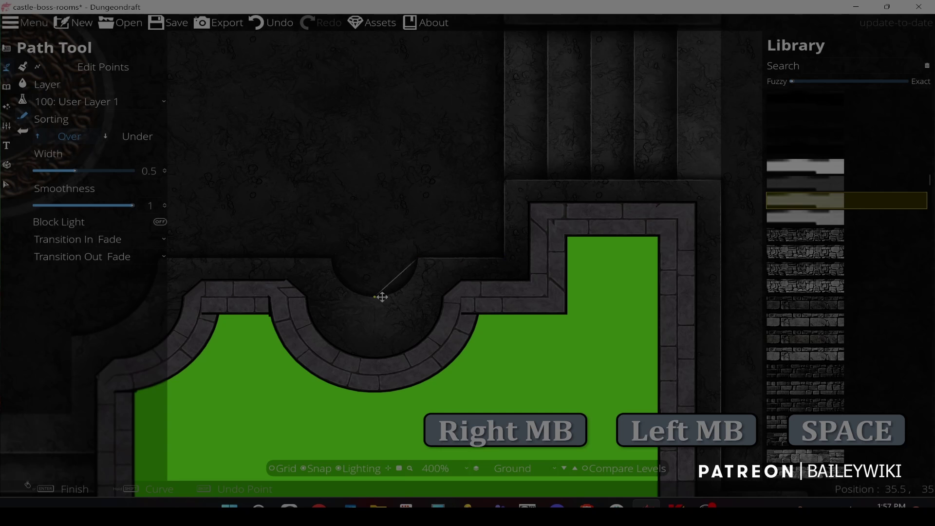
pyautogui.keyDown('shift'); pyautogui.click(322, 263); pyautogui.keyUp('shift')
pyautogui.rightClick(322, 282)
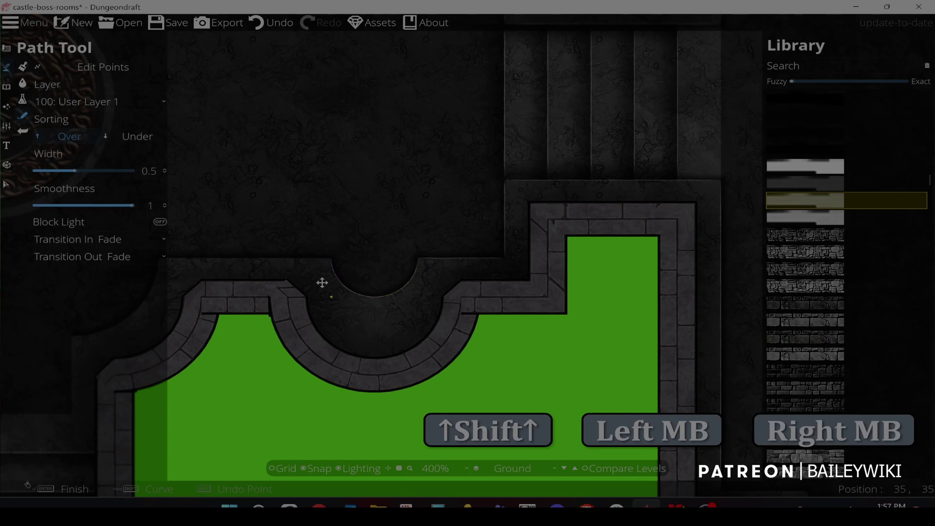
pyautogui.moveTo(321, 282); pyautogui.dragTo(445, 281)
pyautogui.moveTo(290, 260); pyautogui.dragTo(447, 196)
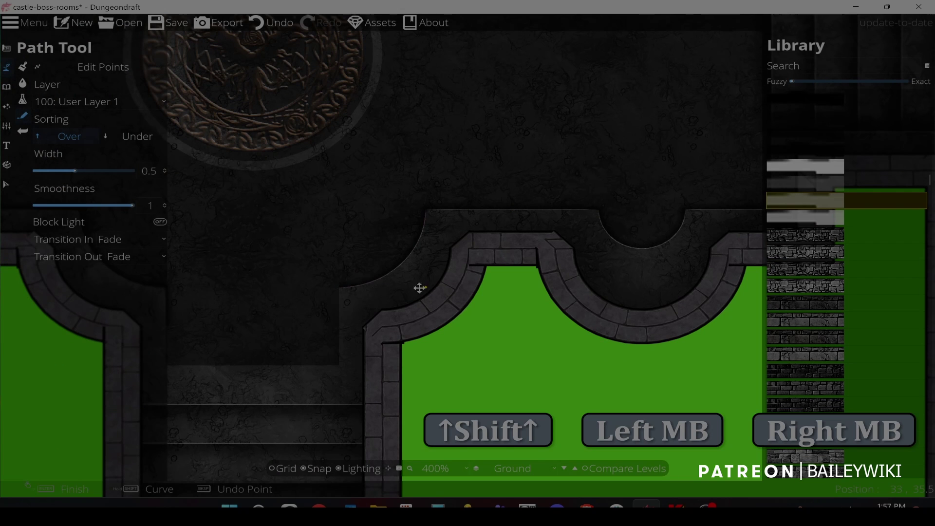
pyautogui.moveTo(341, 287); pyautogui.dragTo(486, 138)
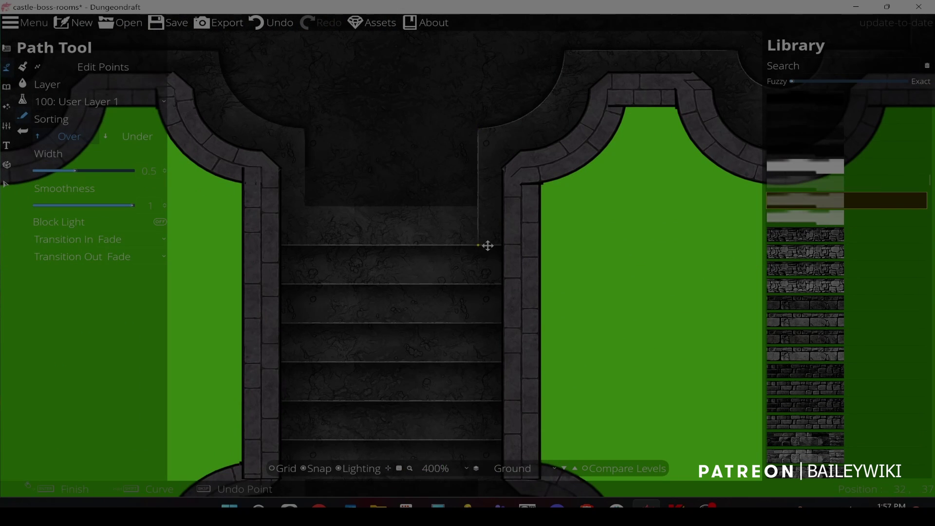
pyautogui.rightClick(484, 204)
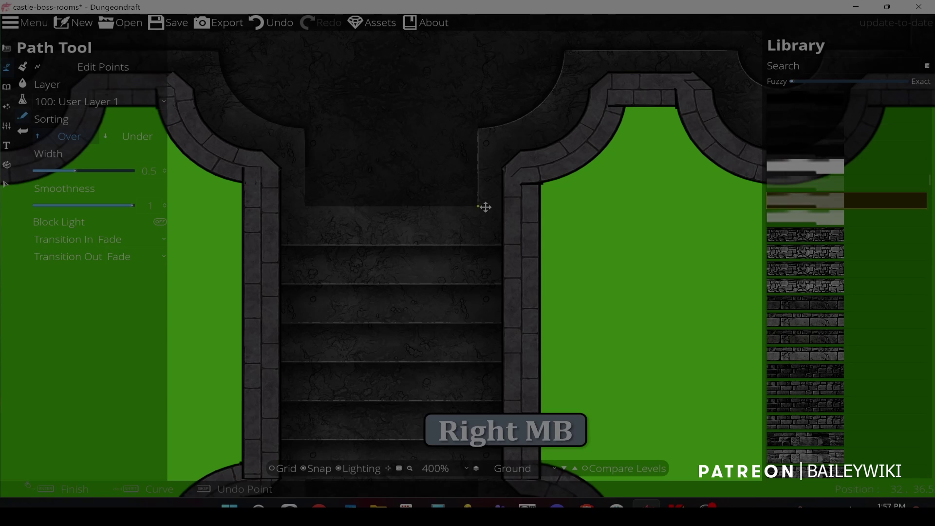
pyautogui.click(478, 206)
# - Continue the white highlight west from the south landing along the hall's southern ledge, curving it around each semicircular alcove
pyautogui.moveTo(313, 135); pyautogui.dragTo(640, 225)
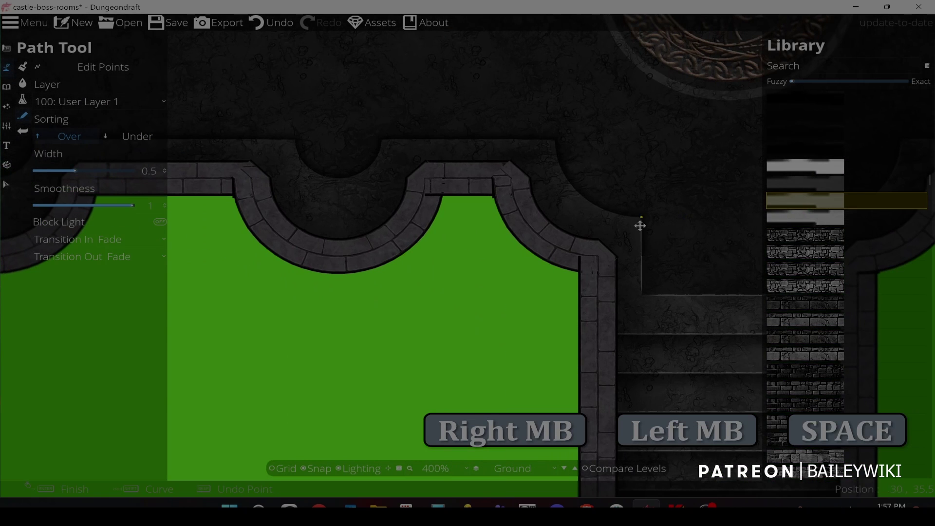
pyautogui.rightClick(562, 208)
pyautogui.click(558, 141)
pyautogui.rightClick(385, 144)
pyautogui.click(385, 145)
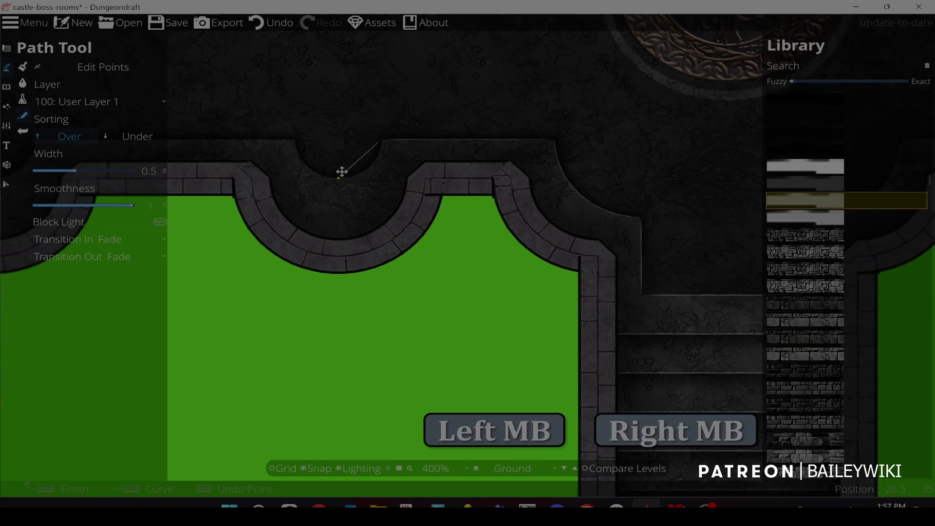
pyautogui.press('shift')
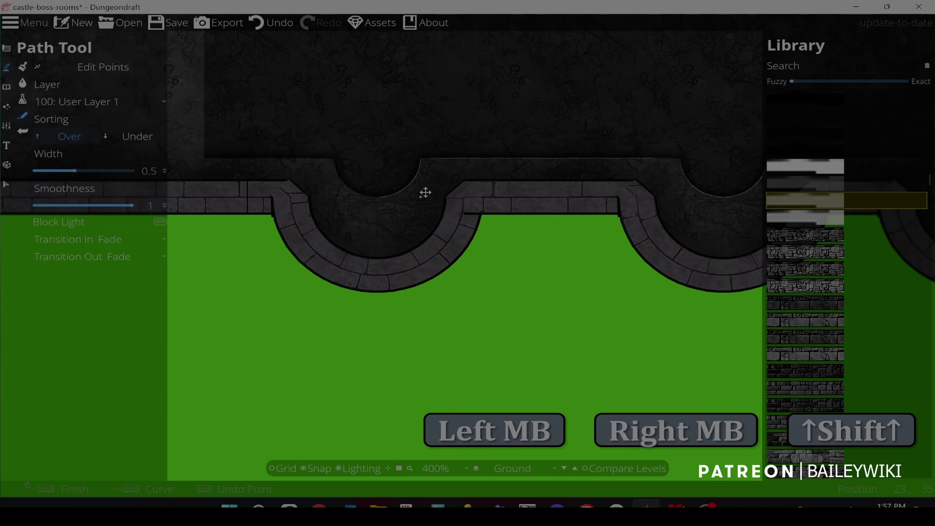
pyautogui.click(185, 161)
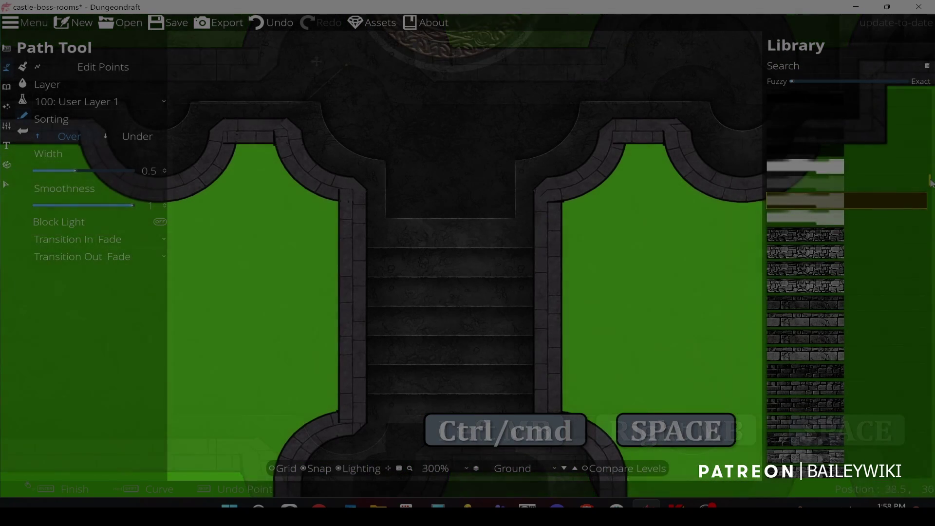
# - Choose ShadowPathMed50 for the path and set its width to 0.1
pyautogui.click(928, 357)
pyautogui.moveTo(927, 357); pyautogui.dragTo(914, 435)
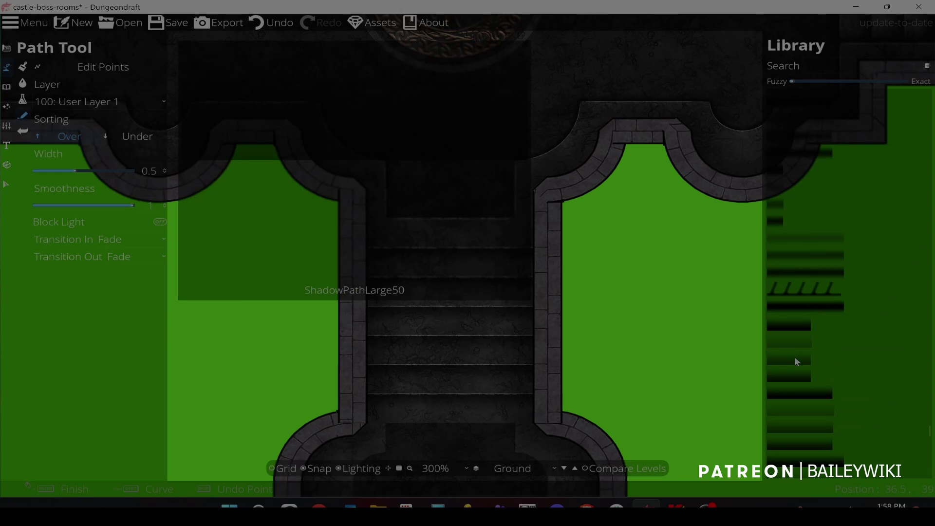
pyautogui.scroll(-2, 818, 341)
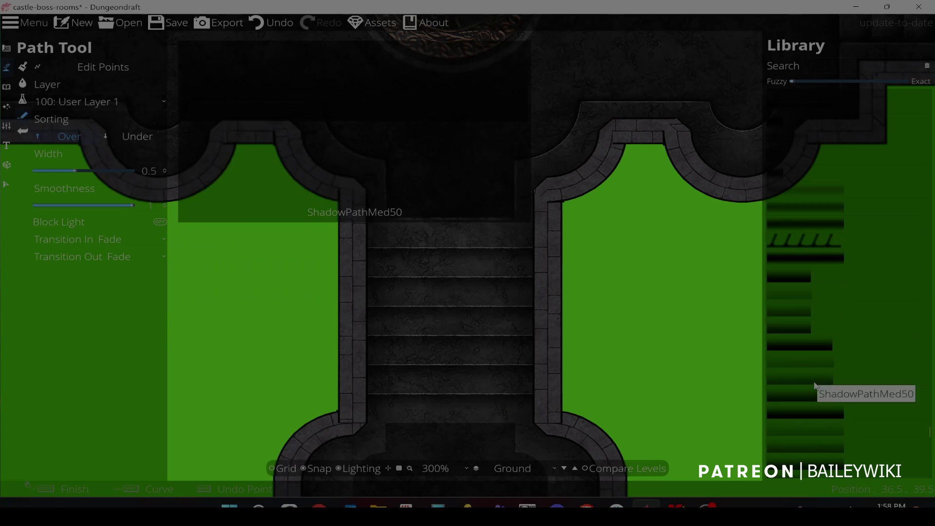
pyautogui.click(815, 385)
pyautogui.press('BackSpace')
pyautogui.write('1')
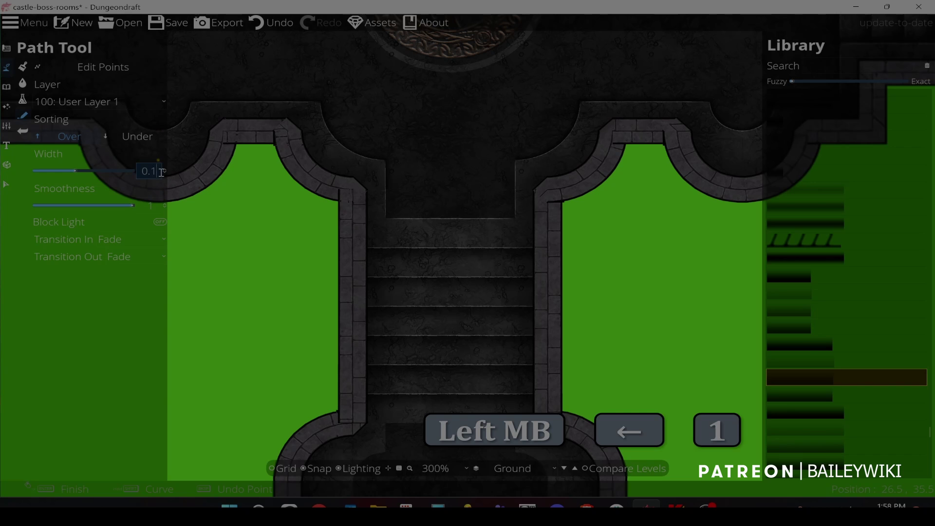
pyautogui.press('Return')
# - Try drawing a shadow path along the west ledge of the south stairs' landing, then undo it
pyautogui.click(390, 223)
pyautogui.rightClick(387, 180)
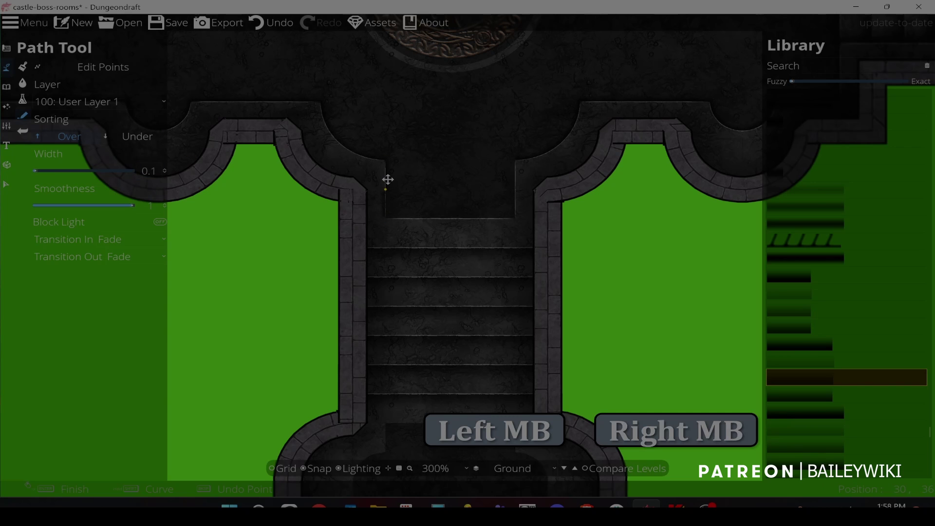
pyautogui.hotkey('ctrl', 'z')
pyautogui.scroll(4, 413, 205)
pyautogui.scroll(-3, 413, 205)
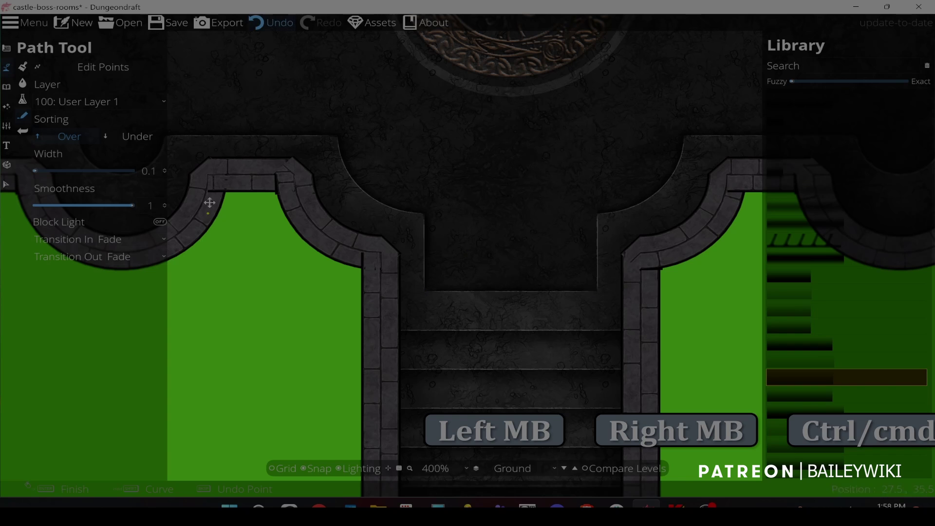
# - Set the path sorting to Under and draw the shadow along the ledge at the south stairs' landing
pyautogui.click(131, 138)
pyautogui.click(424, 292)
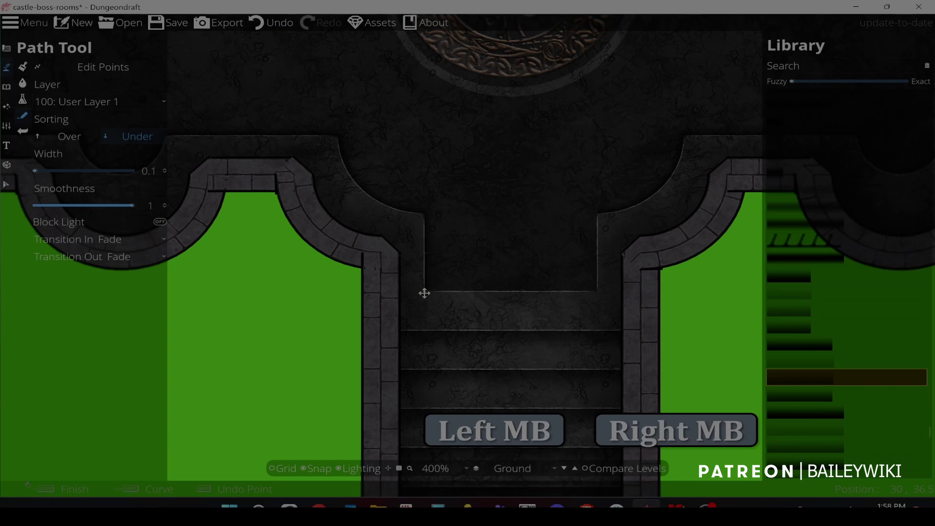
pyautogui.scroll(-4, 571, 284)
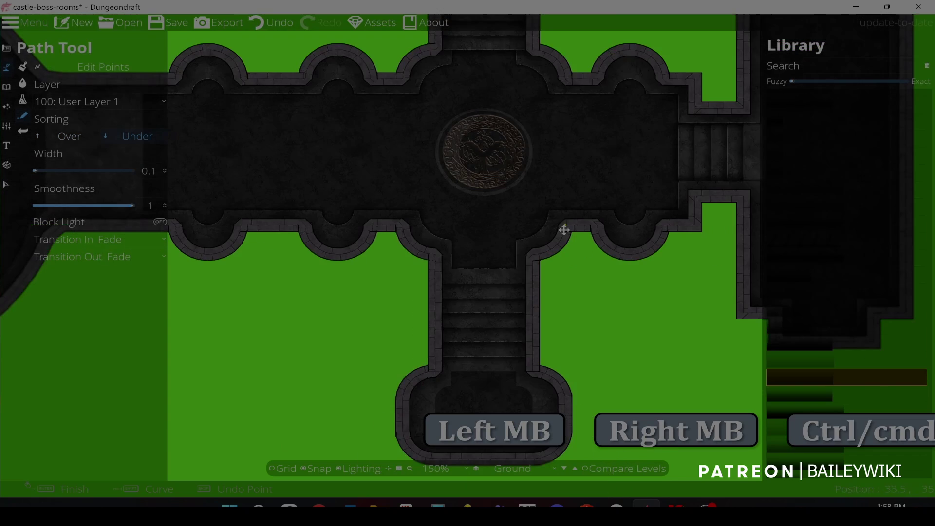
# - Draw a path along the inner ledge edge of the rounded south room, starting at the foot of the stairs
pyautogui.moveTo(441, 365); pyautogui.dragTo(439, 234)
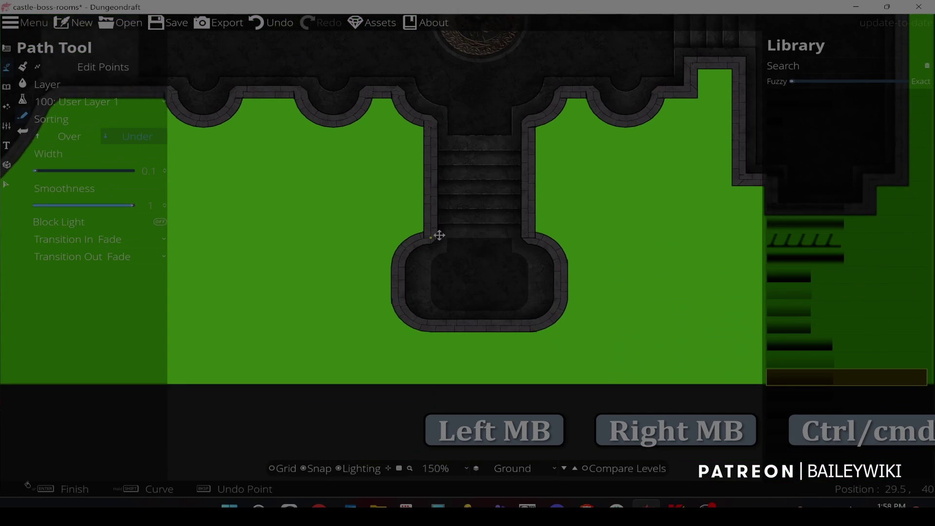
pyautogui.scroll(4, 470, 255)
pyautogui.click(586, 208)
pyautogui.rightClick(414, 208)
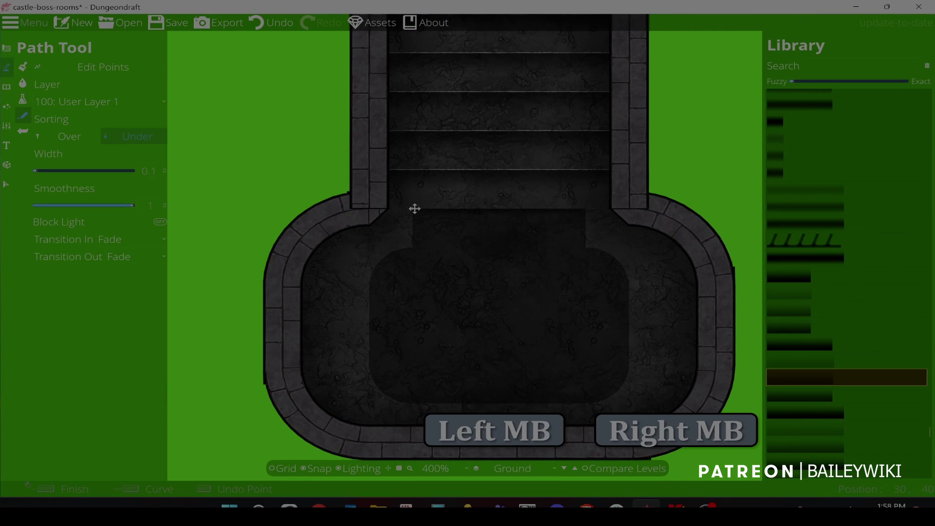
pyautogui.press('shift')
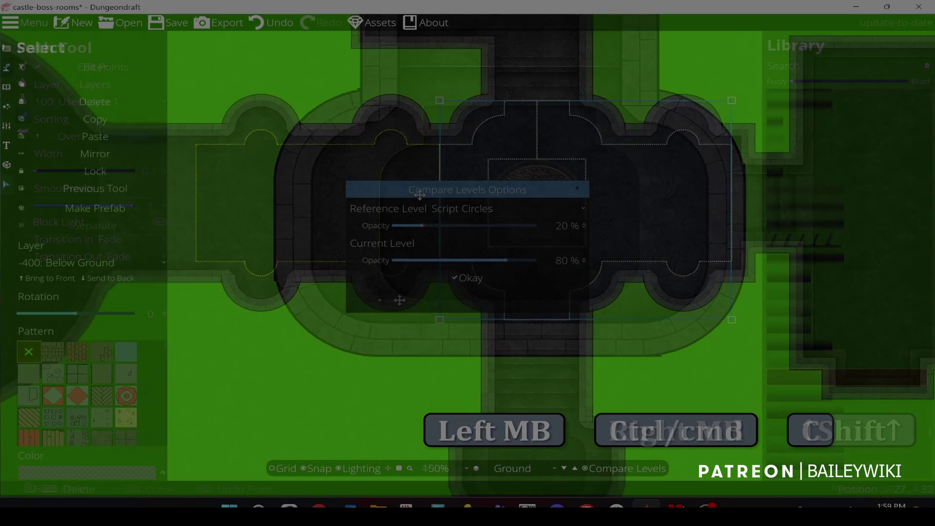
# - Copy and paste the floor pattern shape of the central medallion hall
pyautogui.moveTo(449, 194); pyautogui.dragTo(539, 196)
pyautogui.click(661, 190)
pyautogui.hotkey('ctrl', 'v')
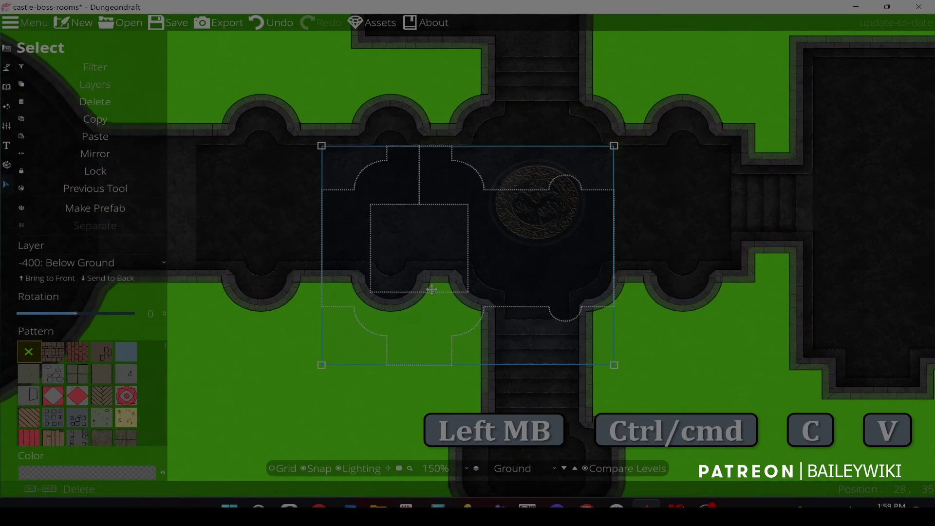
# - Apply the transparent tile-line pattern to the pasted floor copy and align it over the original medallion hall floor
pyautogui.moveTo(166, 343); pyautogui.dragTo(168, 420)
pyautogui.scroll(2, 169, 419)
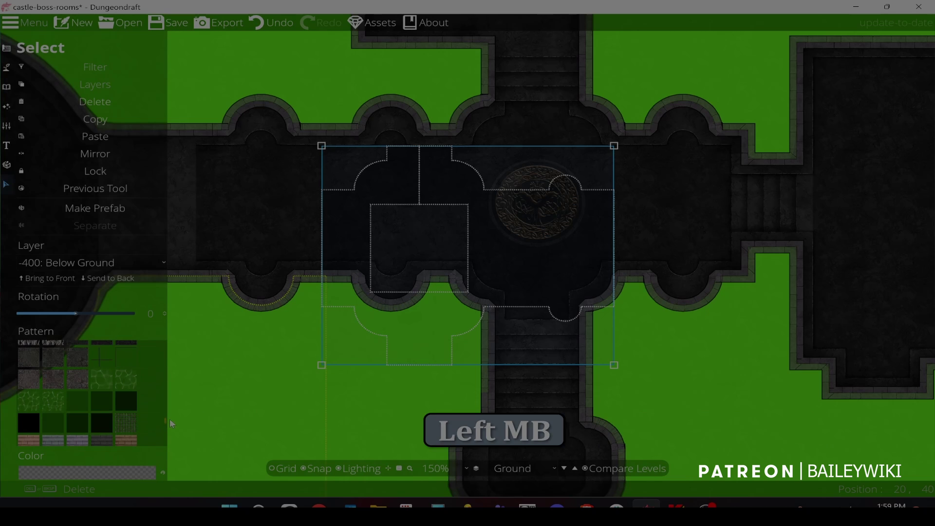
pyautogui.click(124, 361)
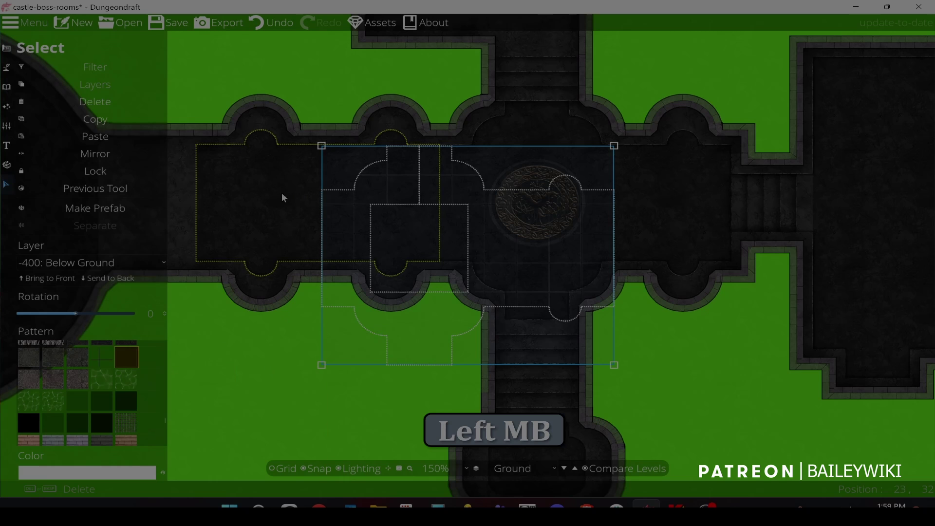
pyautogui.click(186, 201)
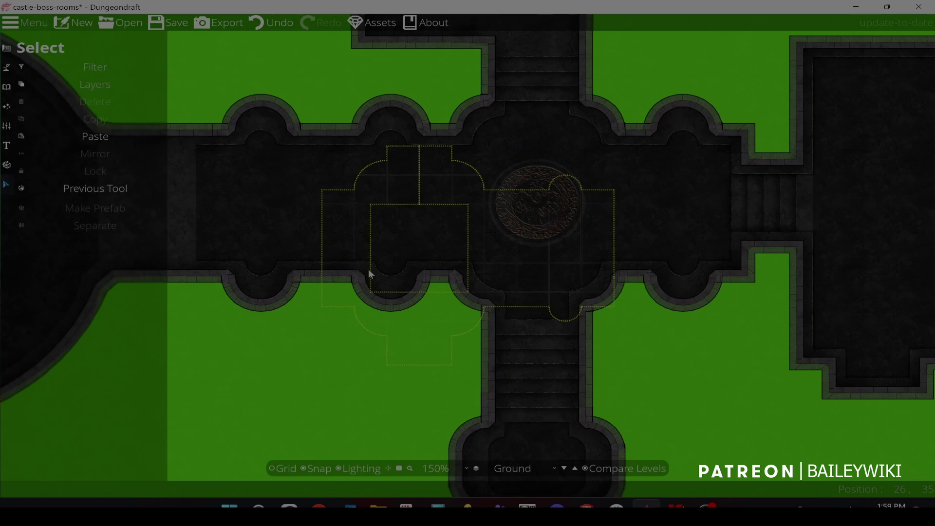
pyautogui.click(453, 236)
pyautogui.click(495, 226)
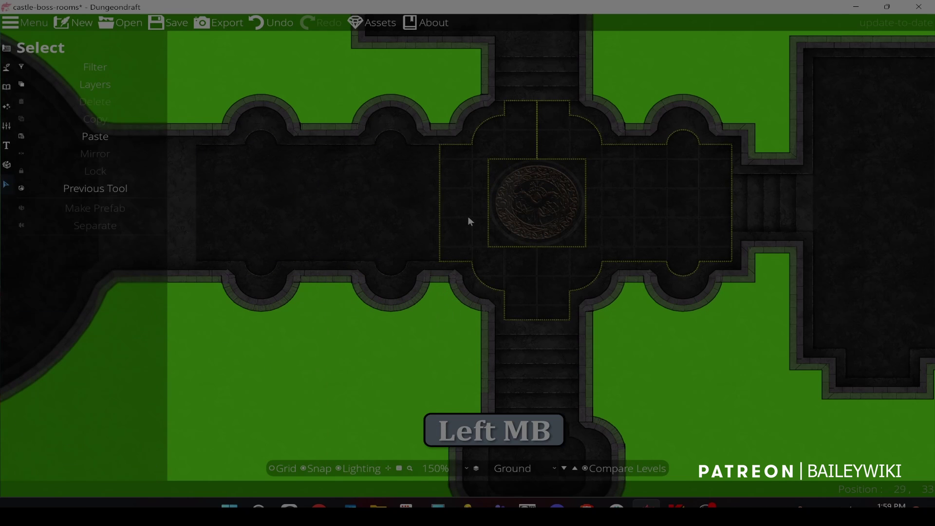
# - Select the floor shape around the medallion and bring it to the front
pyautogui.click(467, 216)
pyautogui.click(60, 278)
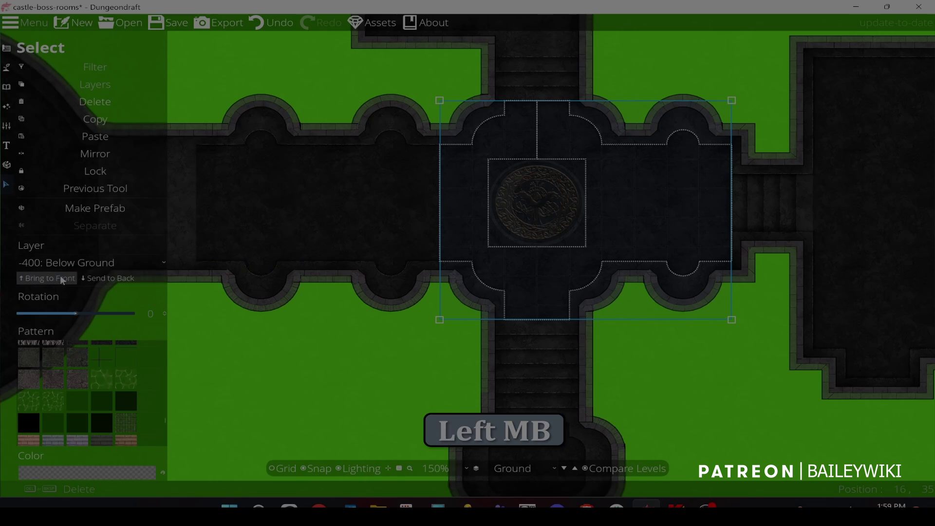
pyautogui.moveTo(349, 251); pyautogui.dragTo(243, 298)
pyautogui.scroll(5, 375, 269)
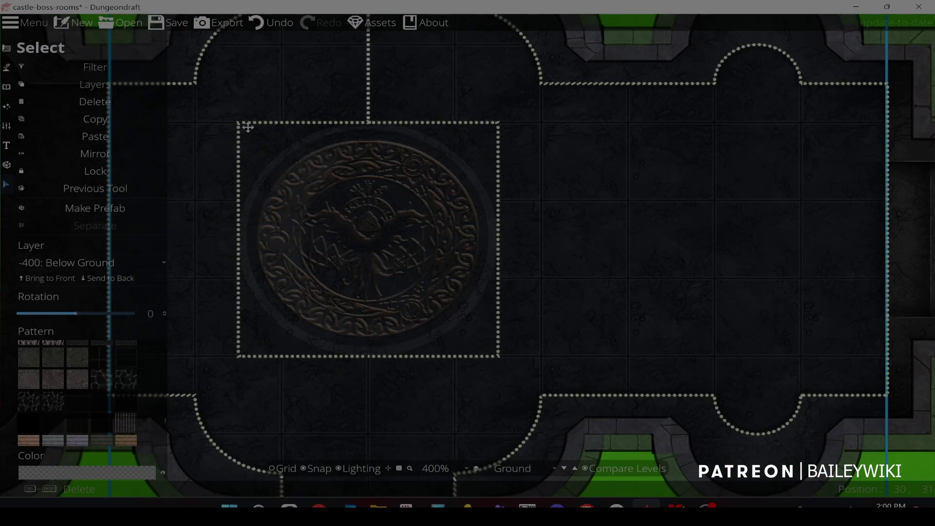
# - Try to reshape the square cutout around the medallion by moving its corner points with the Pattern Shape Tool's point editing
pyautogui.scroll(-3, 248, 127)
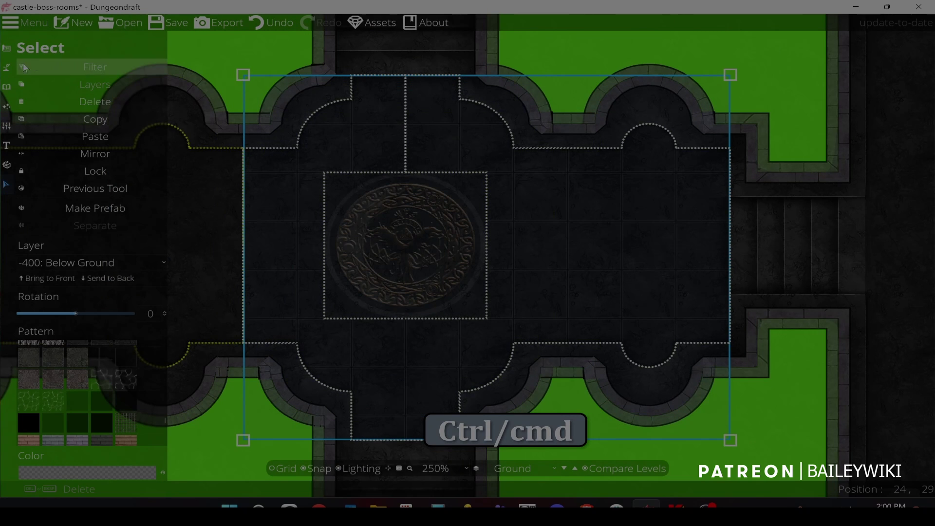
pyautogui.click(6, 67)
pyautogui.click(54, 121)
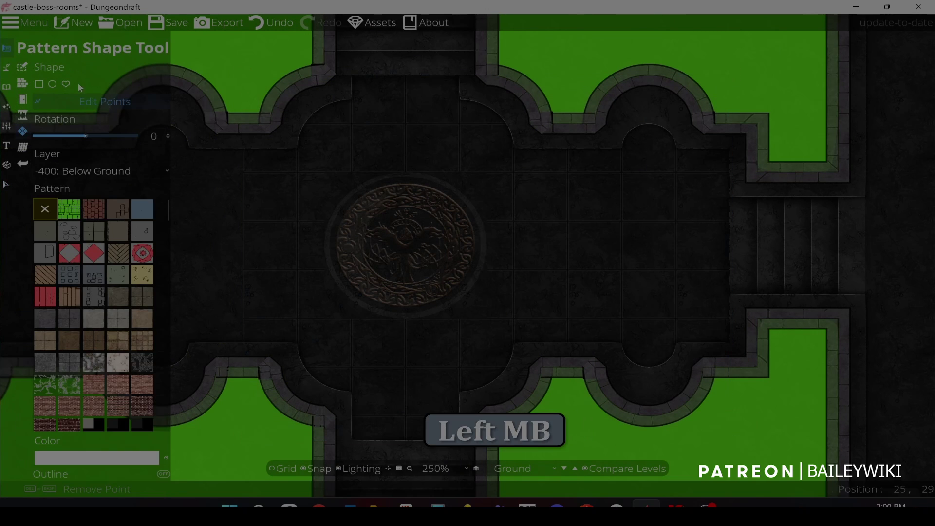
pyautogui.scroll(3, 302, 183)
pyautogui.scroll(-2, 298, 185)
pyautogui.press('space')
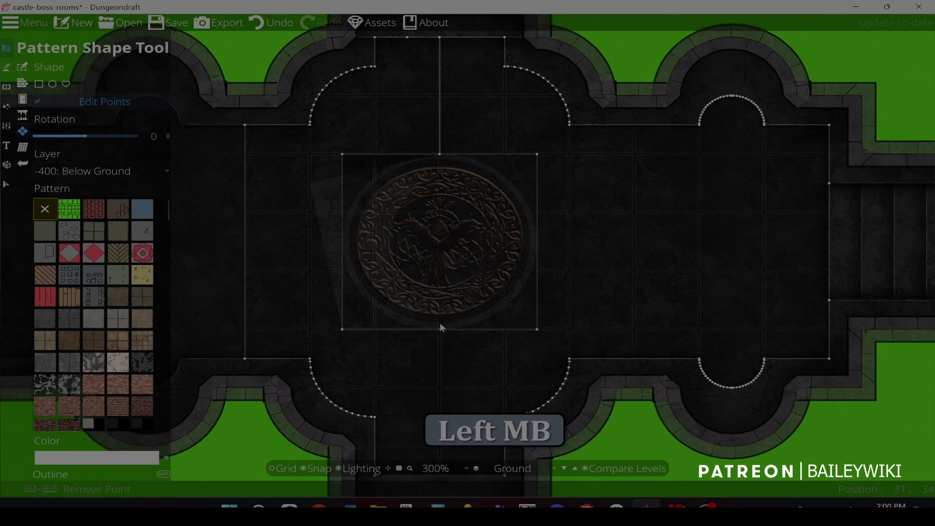
pyautogui.click(440, 328)
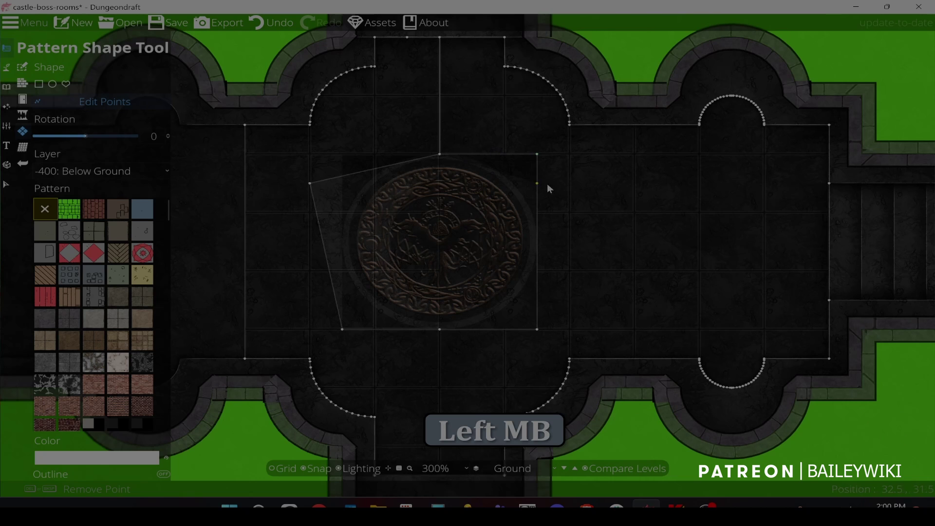
pyautogui.click(534, 164)
pyautogui.moveTo(537, 155)
pyautogui.mouseDown()
pyautogui.moveTo(538, 183)
pyautogui.moveTo(541, 158)
pyautogui.mouseUp()
pyautogui.moveTo(314, 183); pyautogui.dragTo(342, 164)
# - Examine the tile lines around the medallion and along the hall floor down to the south stairs
pyautogui.scroll(2, 525, 217)
pyautogui.scroll(-1, 477, 253)
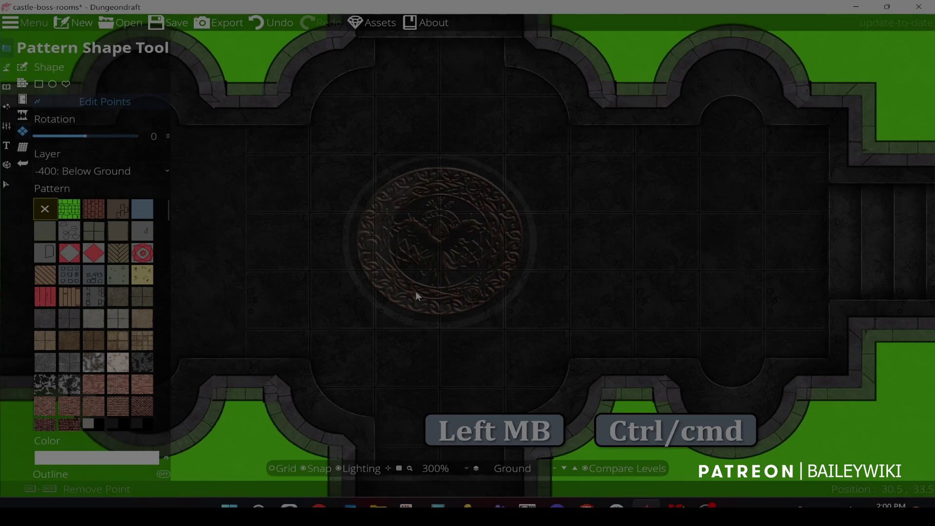
pyautogui.scroll(1, 393, 248)
pyautogui.moveTo(329, 228); pyautogui.dragTo(393, 231)
pyautogui.scroll(-1, 393, 231)
pyautogui.scroll(-1, 393, 234)
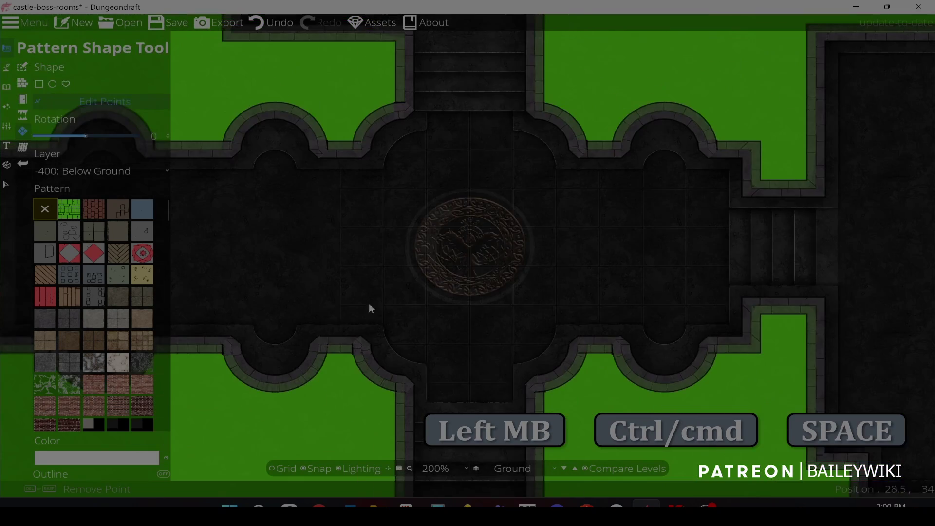
pyautogui.scroll(1, 367, 264)
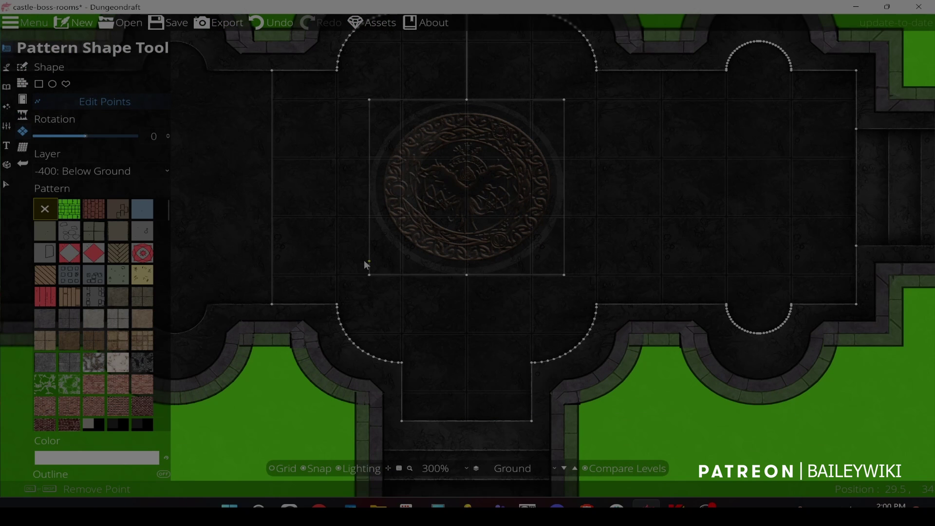
pyautogui.scroll(2, 415, 228)
pyautogui.scroll(-3, 417, 228)
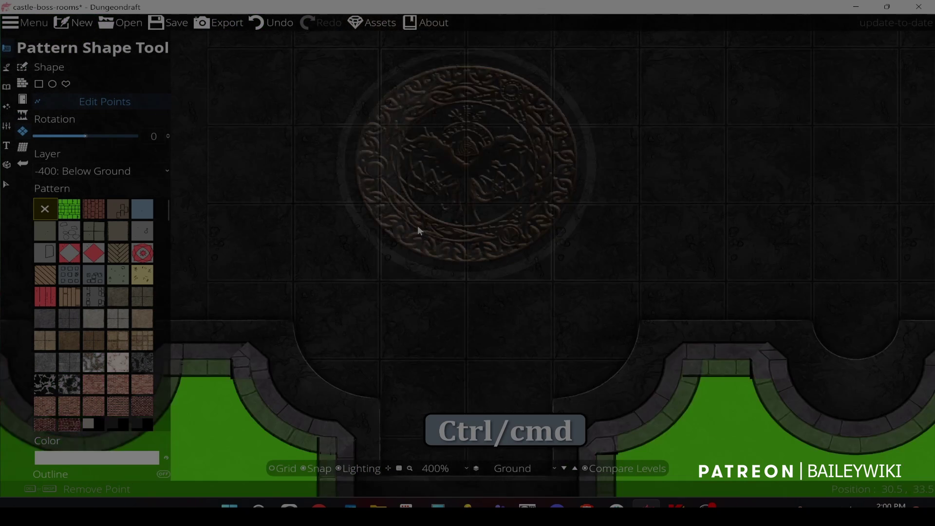
pyautogui.moveTo(387, 309); pyautogui.dragTo(362, 178)
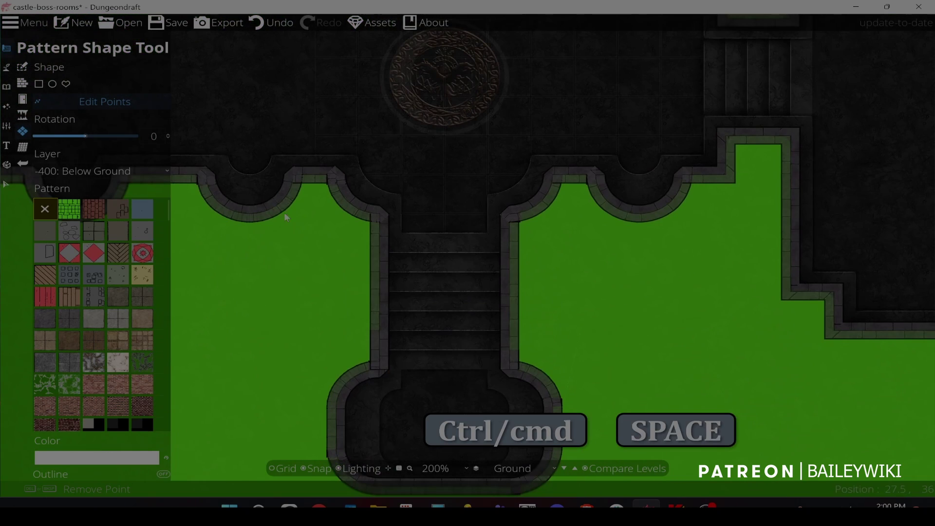
# - Set up the Path Tool with the white highlight path at a width of 0.5
pyautogui.click(7, 67)
pyautogui.click(49, 115)
pyautogui.click(154, 171)
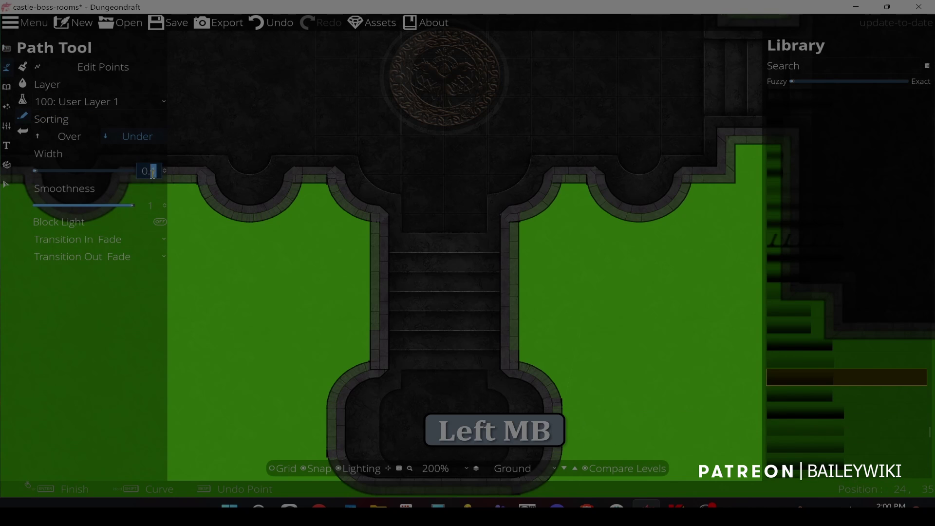
pyautogui.write('5')
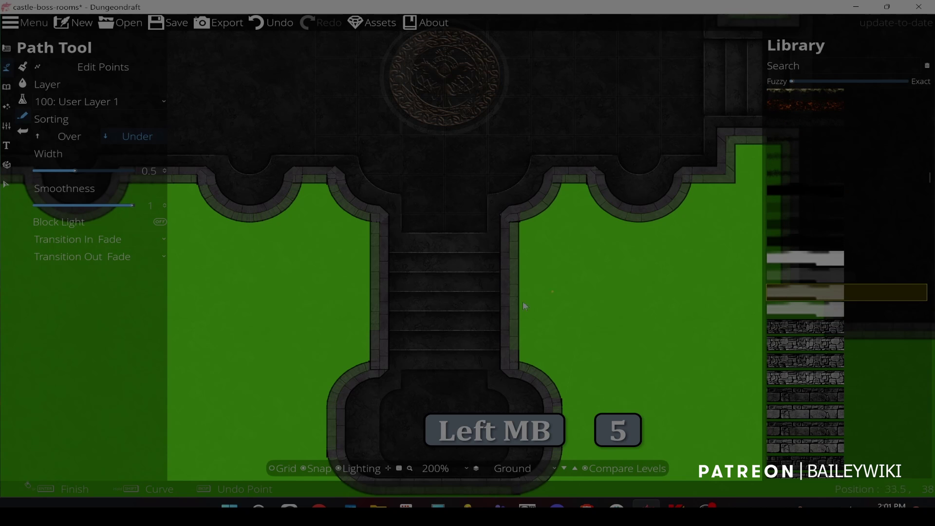
# - Draw the highlight path along the whole inner ledge edge of the rounded south room, curving it around the corners
pyautogui.scroll(4, 419, 280)
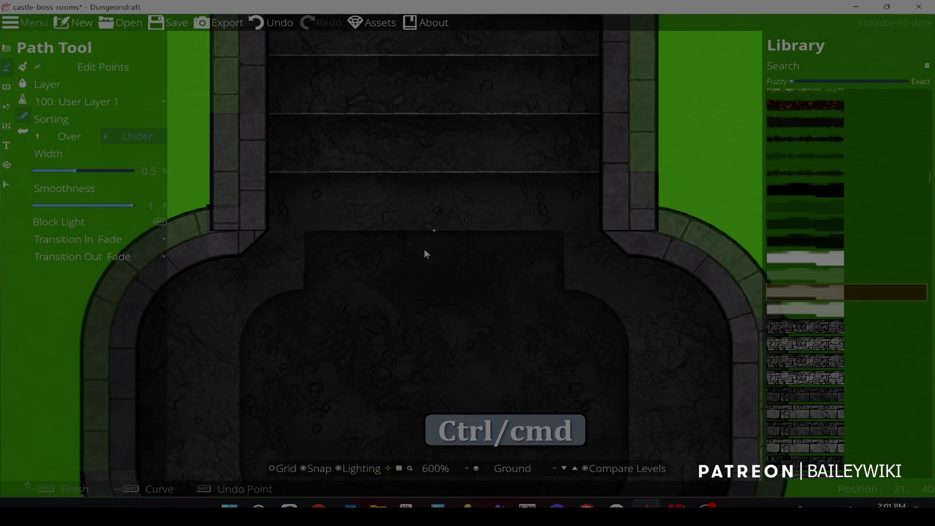
pyautogui.click(557, 233)
pyautogui.click(293, 231)
pyautogui.click(299, 287)
pyautogui.keyDown('shift'); pyautogui.click(242, 347); pyautogui.keyUp('shift')
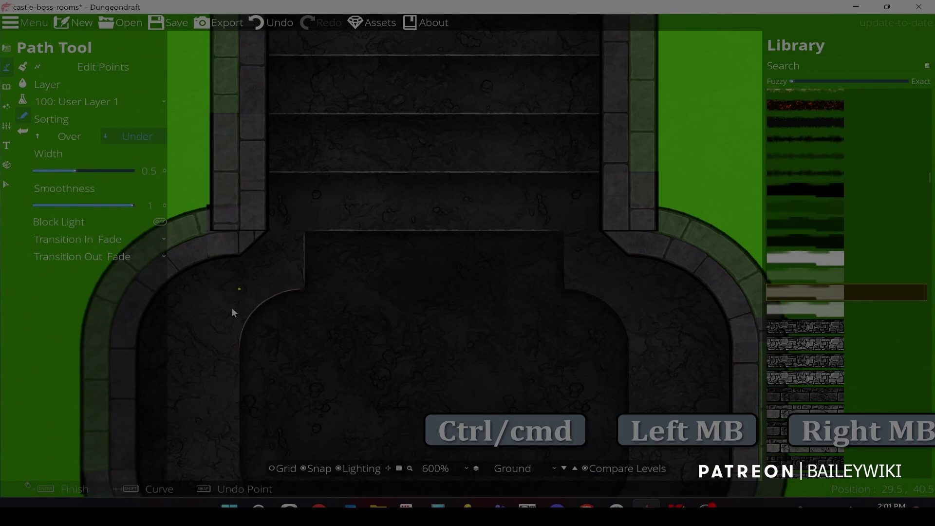
pyautogui.moveTo(232, 308); pyautogui.dragTo(226, 186)
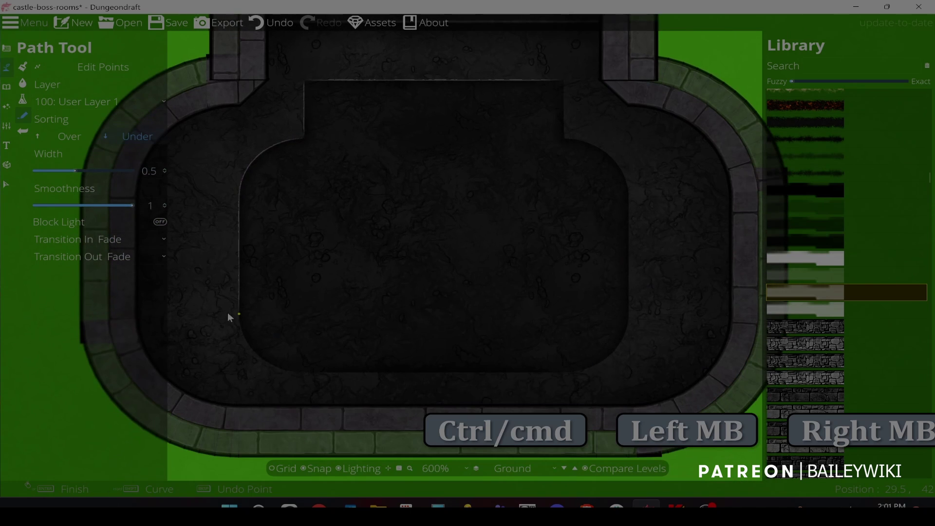
pyautogui.keyDown('shift'); pyautogui.click(252, 357); pyautogui.keyUp('shift')
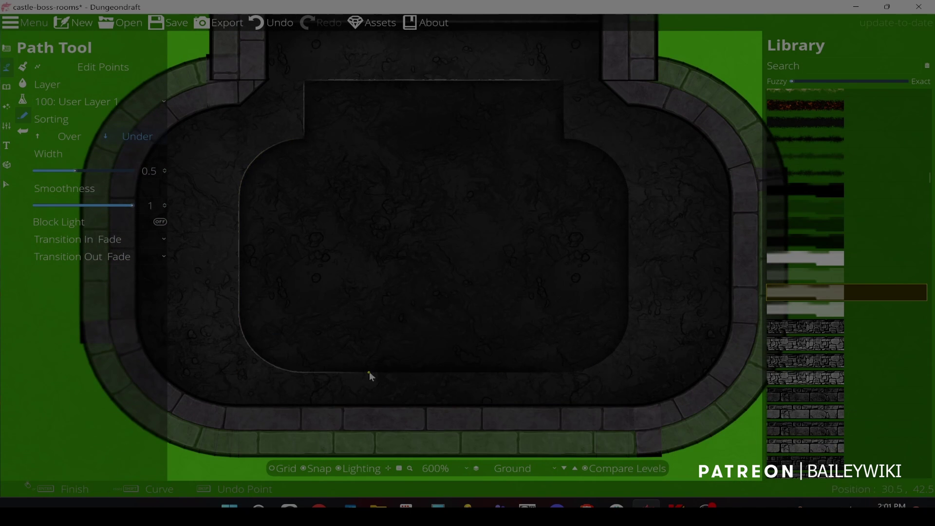
pyautogui.click(576, 375)
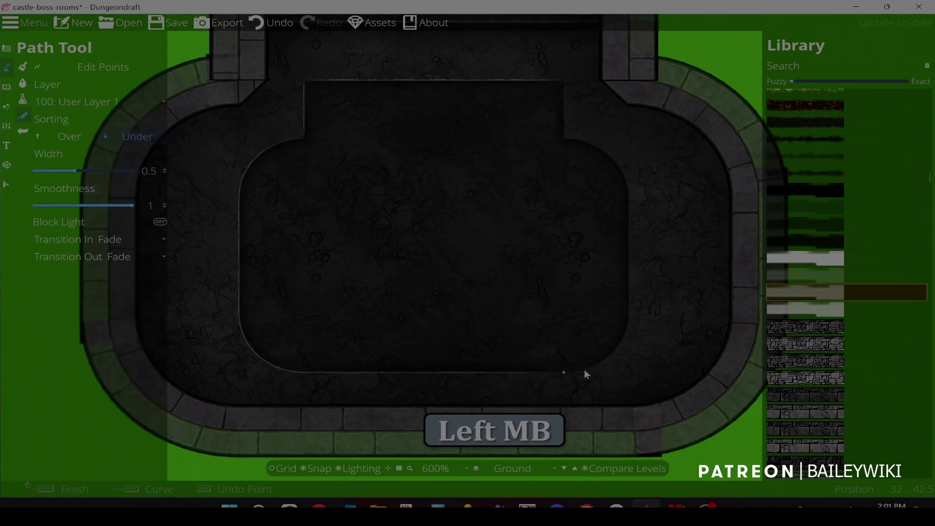
pyautogui.click(571, 143)
pyautogui.rightClick(566, 84)
# - Review the highlighted edges and floors across the south room, the main hall and the neighbouring rooms
pyautogui.scroll(-8, 567, 86)
pyautogui.moveTo(566, 122); pyautogui.dragTo(595, 345)
pyautogui.moveTo(601, 273); pyautogui.dragTo(477, 211)
pyautogui.scroll(4, 525, 205)
pyautogui.moveTo(235, 189); pyautogui.dragTo(679, 222)
pyautogui.scroll(-2, 331, 234)
pyautogui.moveTo(331, 234); pyautogui.dragTo(456, 229)
pyautogui.scroll(-3, 603, 232)
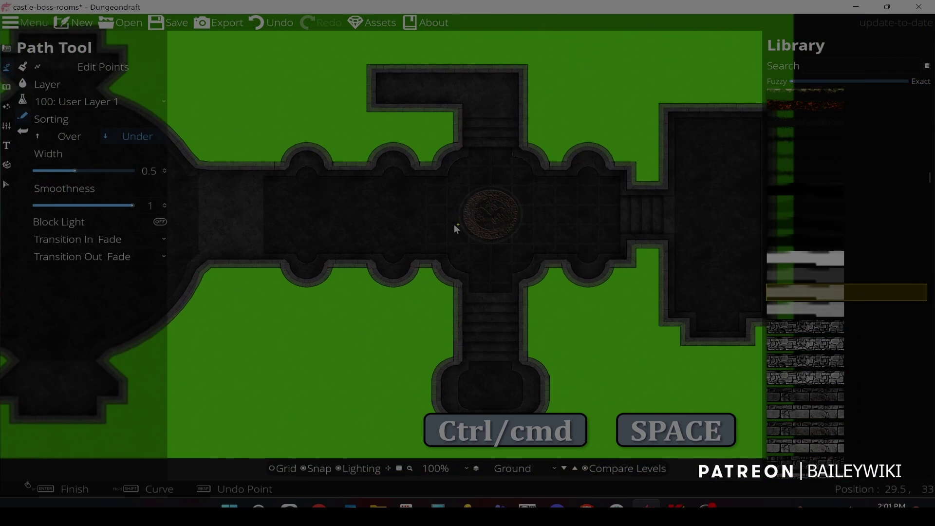
# - Duplicate the inner floor shape of the rounded south room and apply the transparent tile-line pattern to the copy
pyautogui.click(7, 183)
pyautogui.scroll(4, 426, 245)
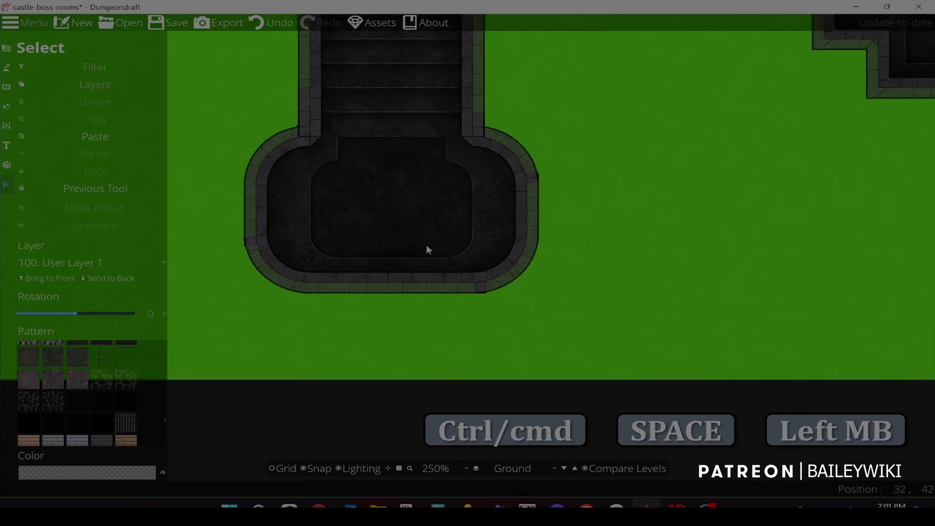
pyautogui.click(382, 201)
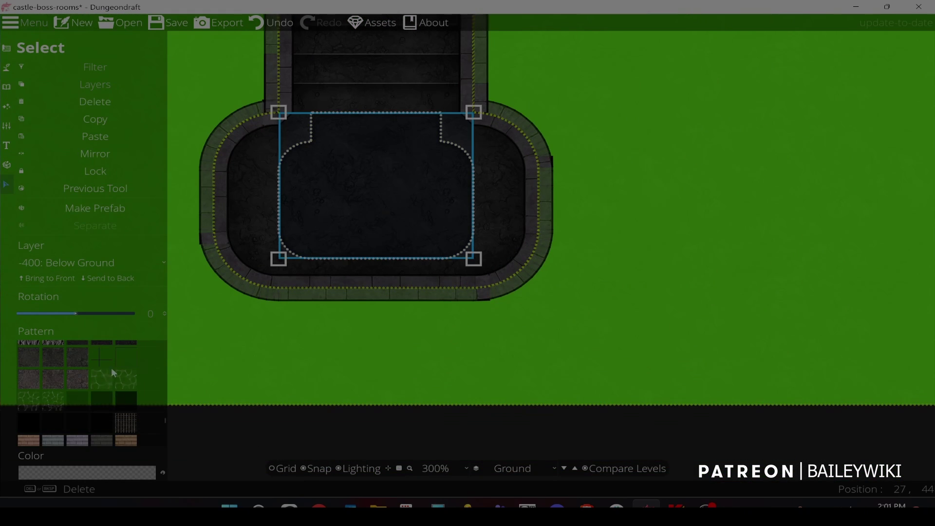
pyautogui.hotkey('ctrl', 'c')
pyautogui.hotkey('ctrl', 'v')
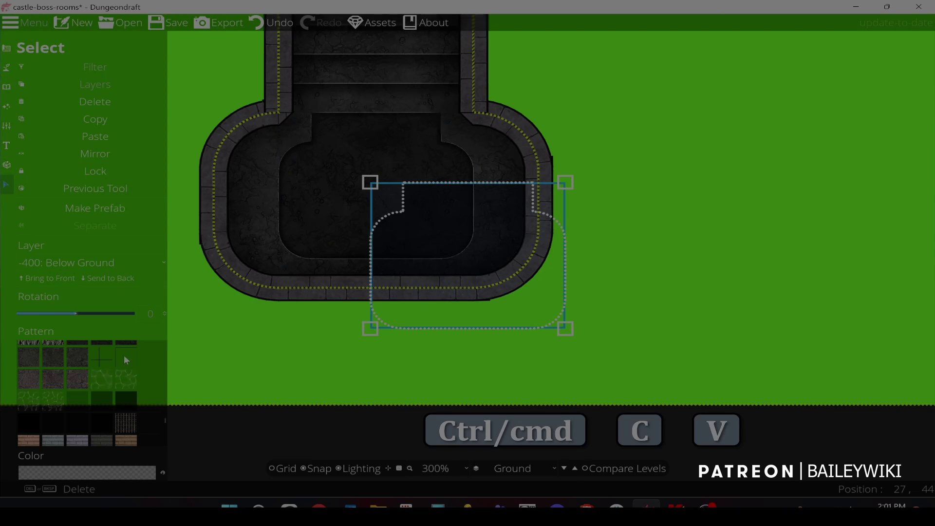
pyautogui.click(263, 271)
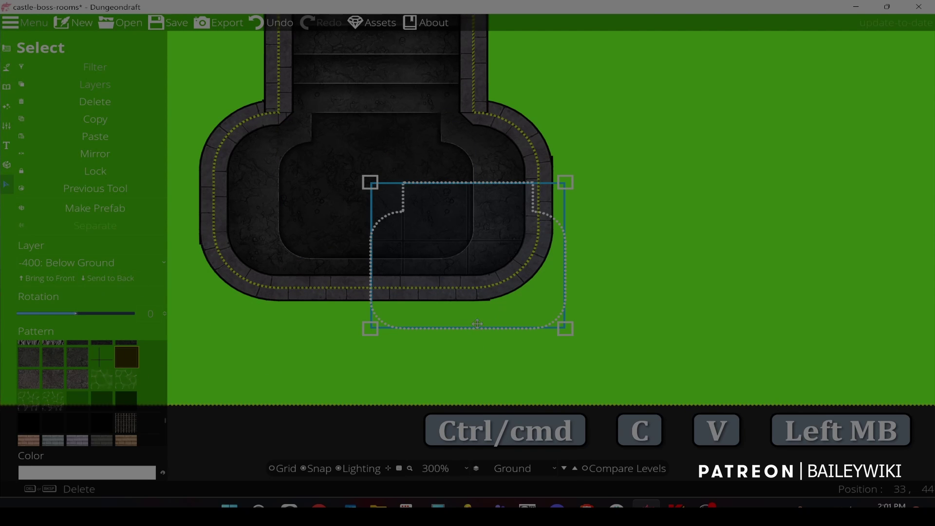
# - Align the tile-patterned copy over the original inner floor of the rounded south room
pyautogui.moveTo(492, 310); pyautogui.dragTo(543, 349)
pyautogui.press('s')
pyautogui.click(700, 441)
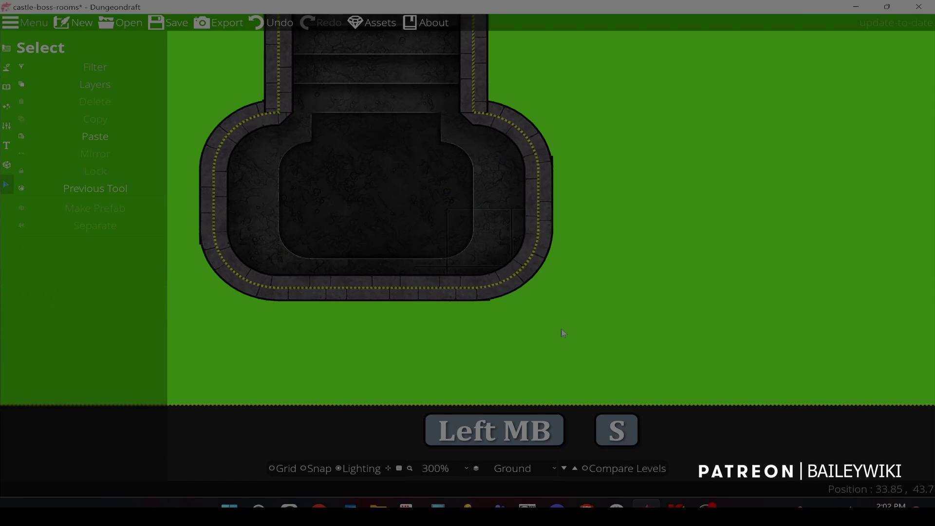
pyautogui.hotkey('ctrl', 'z')
pyautogui.hotkey('ctrl', 'z')
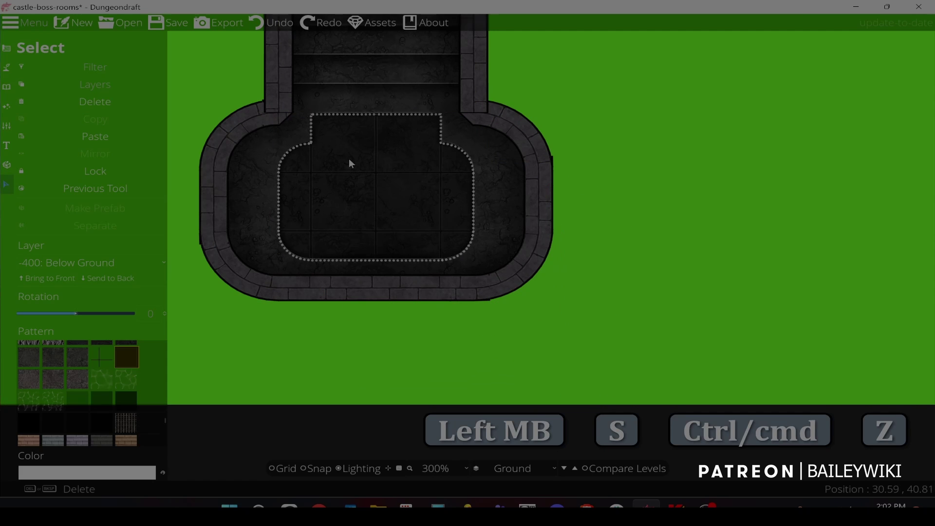
pyautogui.moveTo(350, 163)
pyautogui.mouseDown()
pyautogui.moveTo(395, 219)
pyautogui.moveTo(352, 163)
pyautogui.mouseUp()
pyautogui.press('s')
# - Duplicate the east room's floor shape with the transparent tile-line pattern and align the copy over the original floor
pyautogui.scroll(-2, 604, 60)
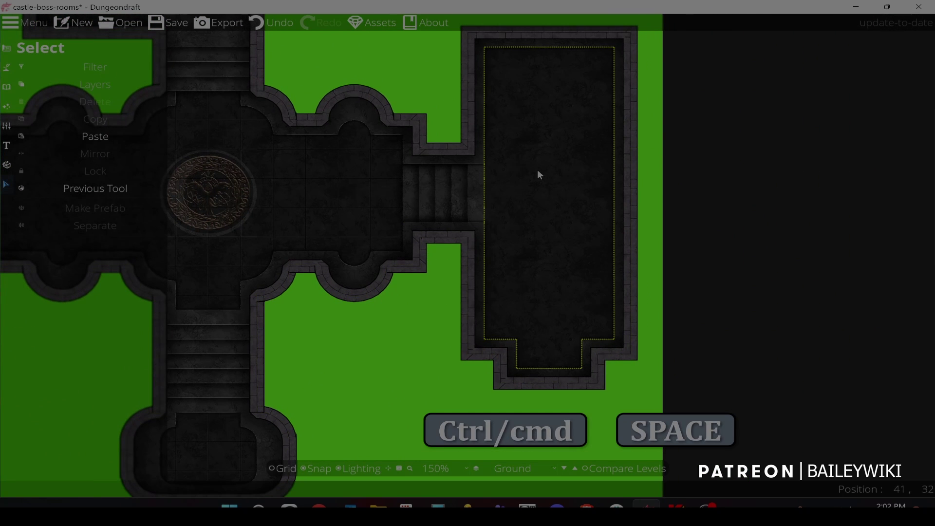
pyautogui.click(536, 170)
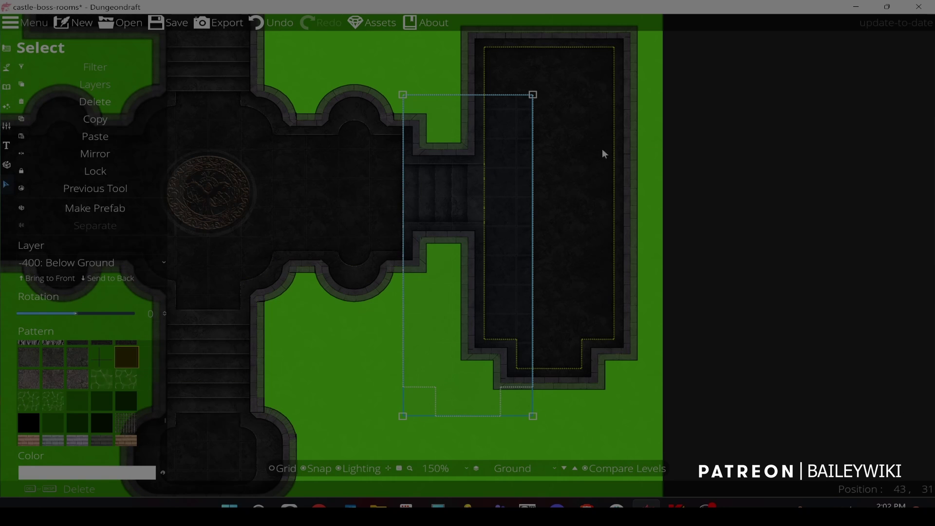
pyautogui.click(538, 183)
pyautogui.moveTo(539, 184); pyautogui.dragTo(473, 191)
pyautogui.hotkey('ctrl', 'z')
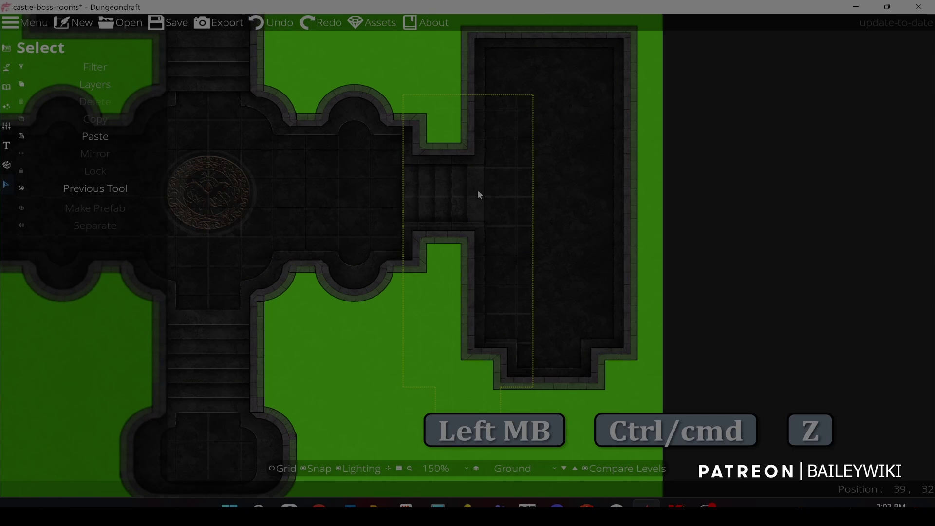
pyautogui.moveTo(534, 152); pyautogui.dragTo(560, 143)
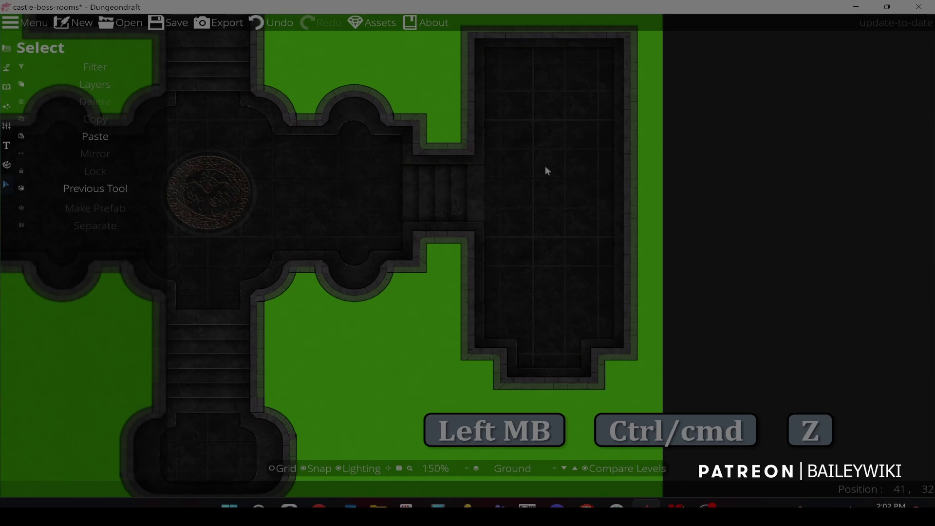
# - Inspect the east room's floor edge beside the stairs and the main hall floor towards the round west room
pyautogui.scroll(5, 546, 166)
pyautogui.click(545, 195)
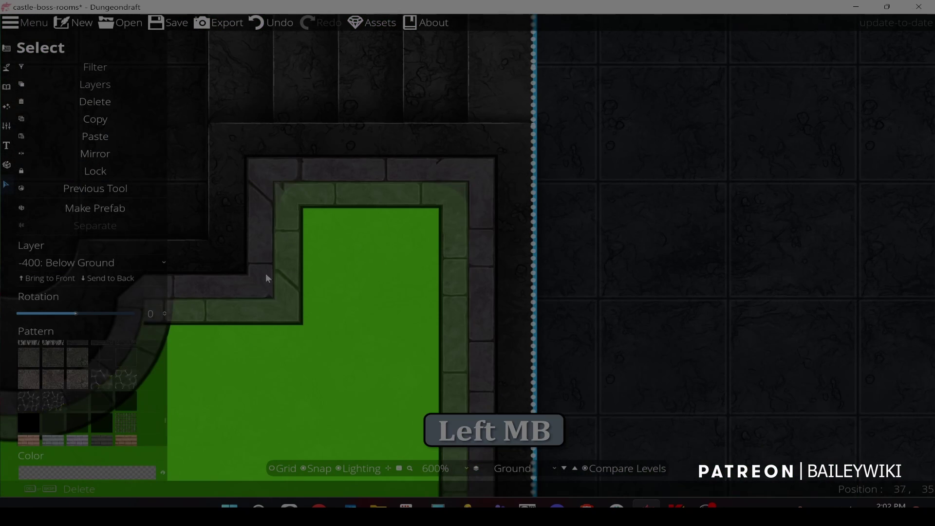
pyautogui.scroll(-5, 267, 279)
pyautogui.moveTo(257, 314); pyautogui.dragTo(560, 312)
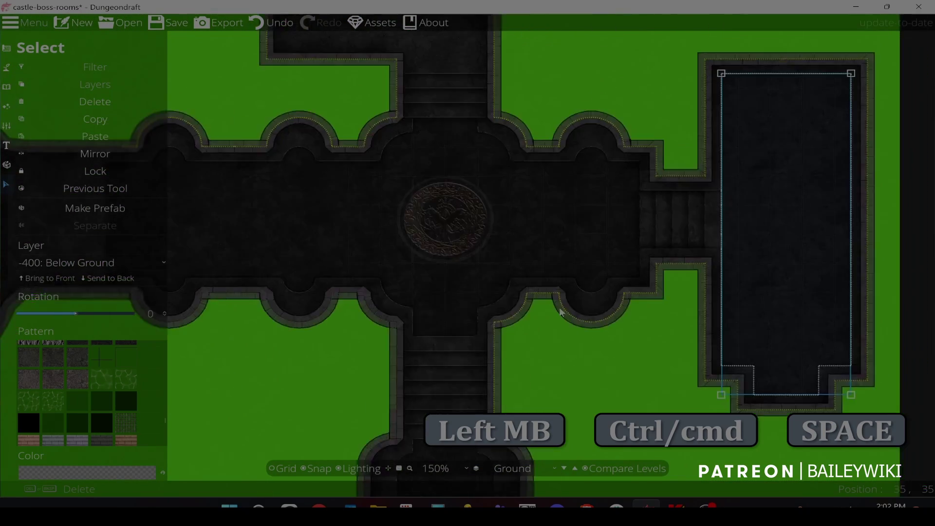
pyautogui.moveTo(422, 210); pyautogui.dragTo(559, 259)
pyautogui.moveTo(484, 284); pyautogui.dragTo(628, 247)
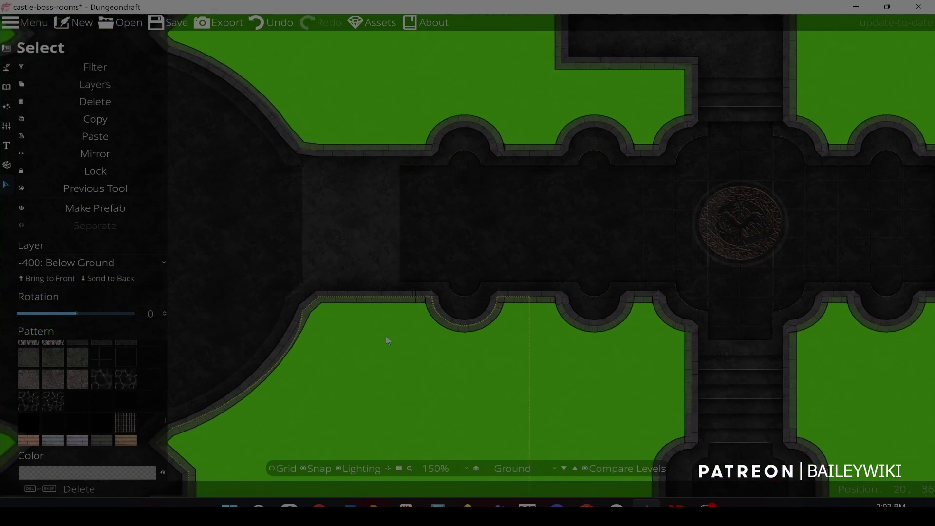
pyautogui.moveTo(388, 340); pyautogui.dragTo(333, 329)
# - Browse the alternative terrain textures for the RockB2 01 slot of the Terrain Brush across several texture packs
pyautogui.click(6, 67)
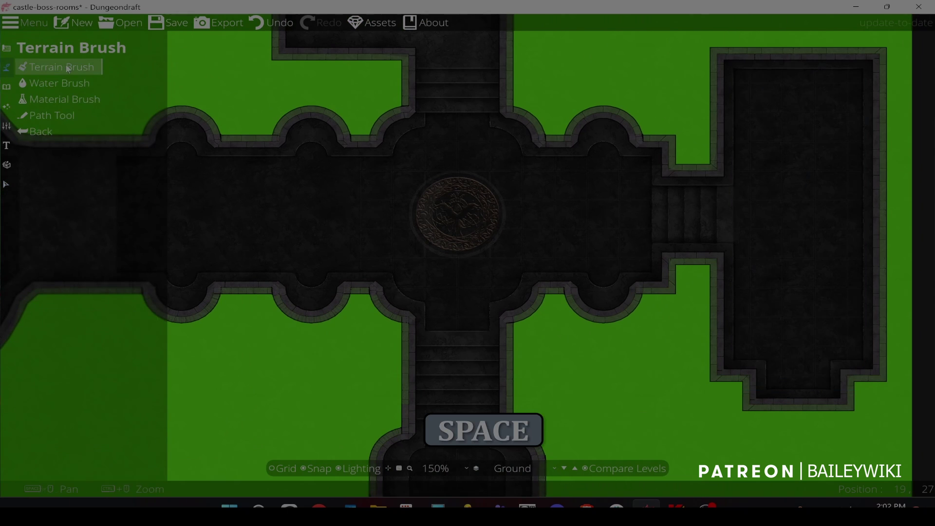
pyautogui.click(68, 68)
pyautogui.click(103, 189)
pyautogui.click(161, 190)
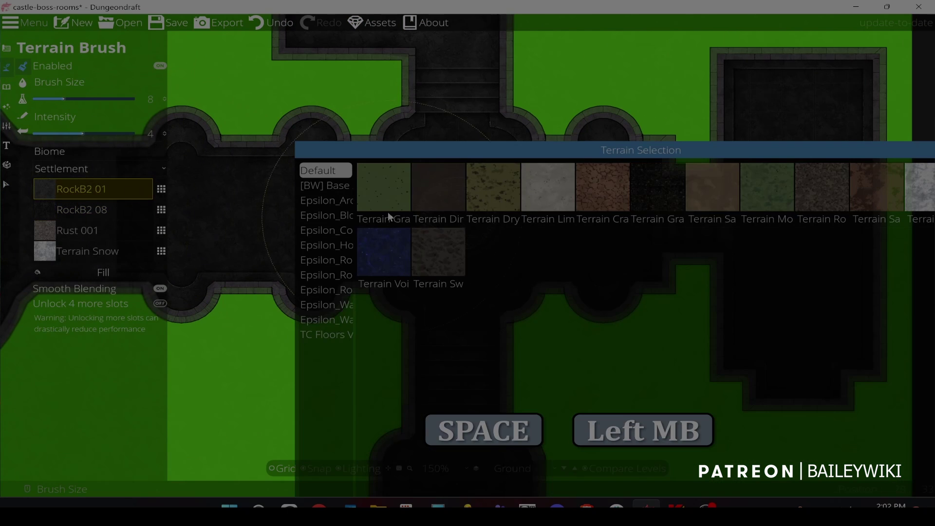
pyautogui.click(341, 203)
pyautogui.click(336, 215)
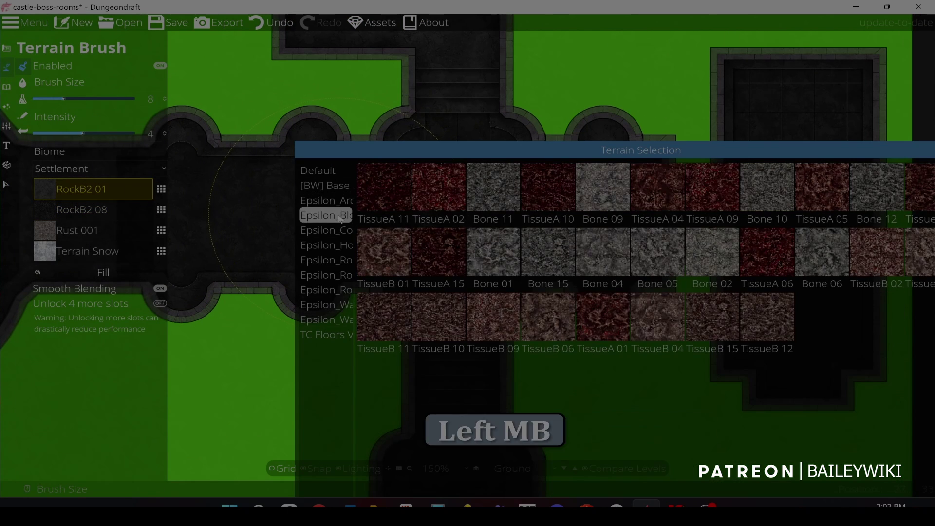
pyautogui.click(344, 231)
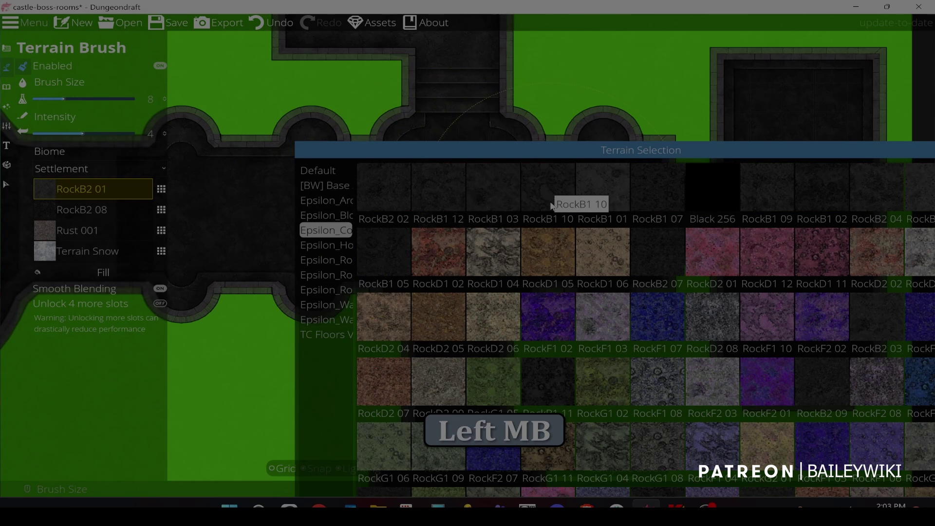
pyautogui.moveTo(823, 149); pyautogui.dragTo(755, 77)
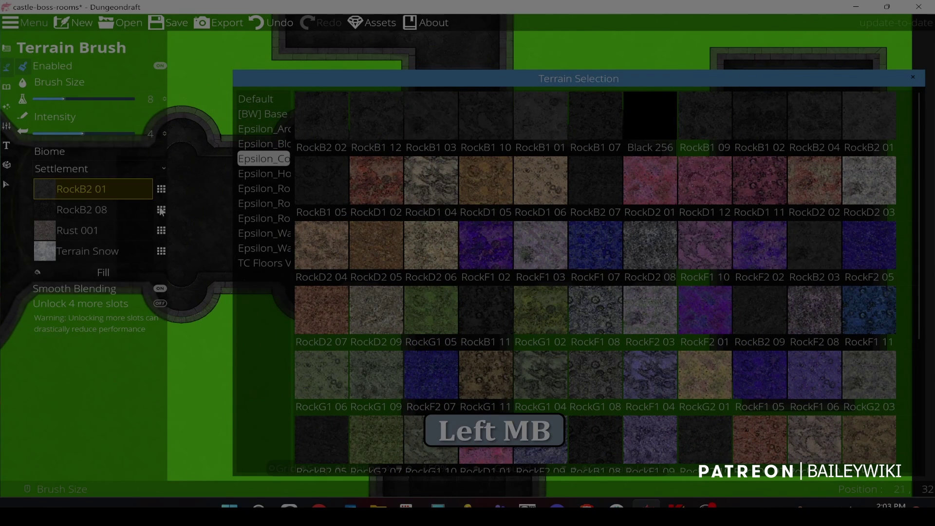
pyautogui.scroll(-2, 639, 321)
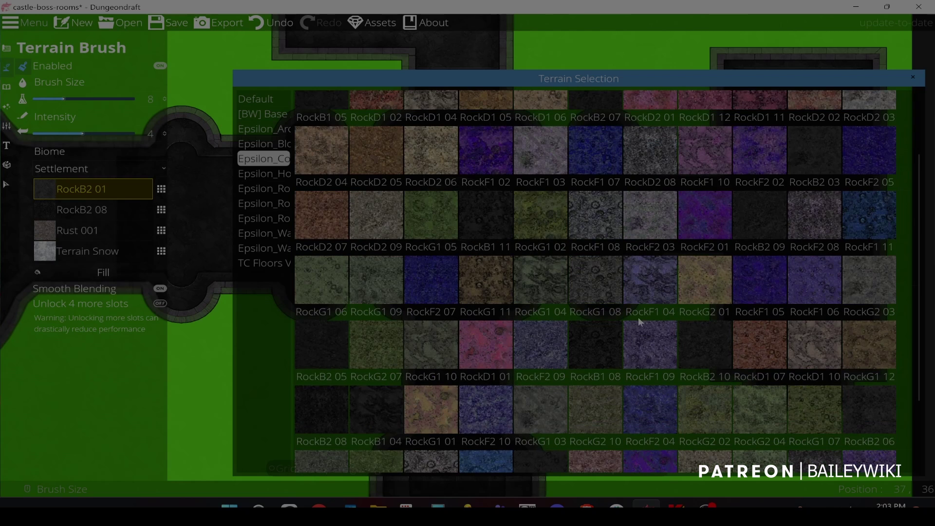
pyautogui.scroll(3, 880, 95)
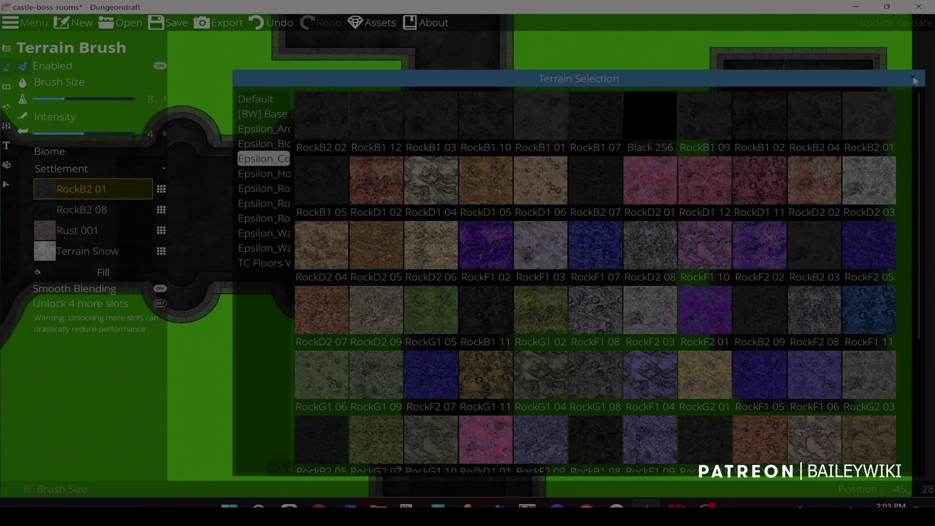
pyautogui.click(913, 78)
# - Paint RockB2 08 terrain at brush size 8 with smooth blending on along the edges of the main hall, south room and east room
pyautogui.click(83, 214)
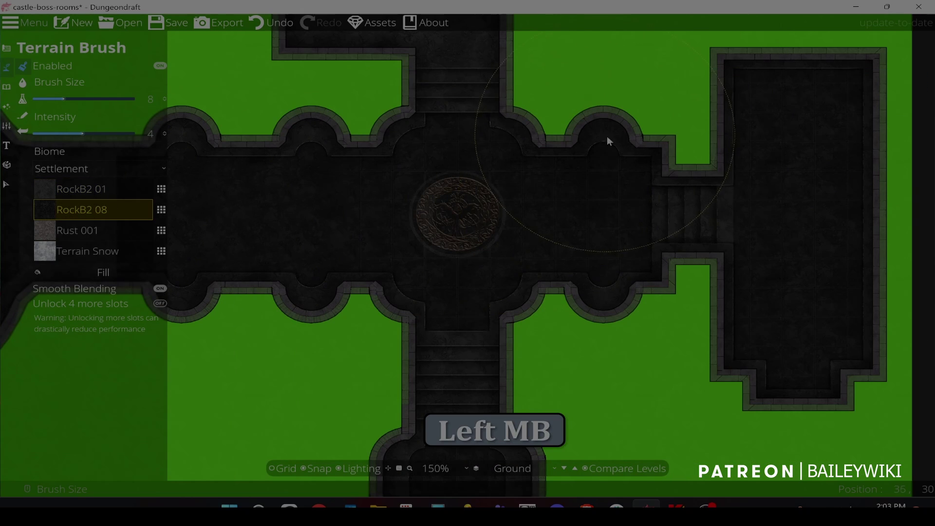
pyautogui.click(156, 288)
pyautogui.click(157, 288)
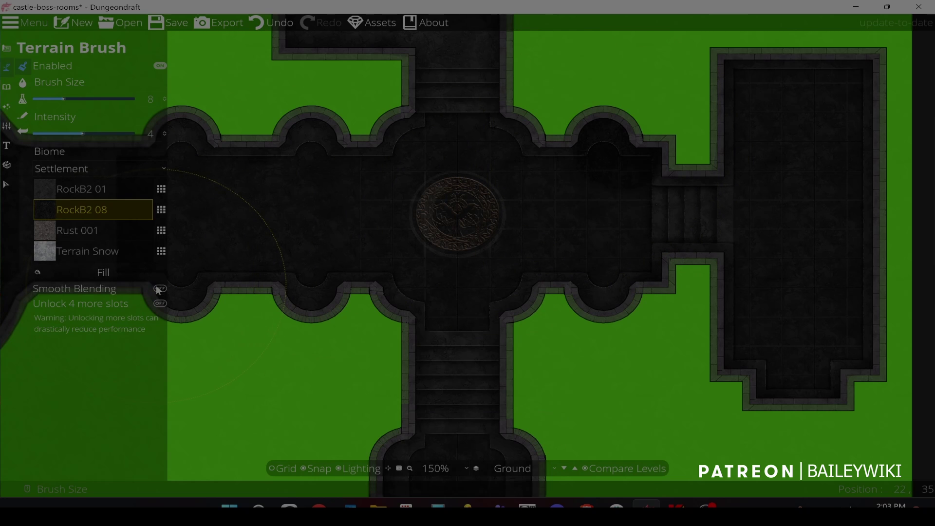
pyautogui.press('space')
pyautogui.moveTo(501, 309); pyautogui.dragTo(481, 270)
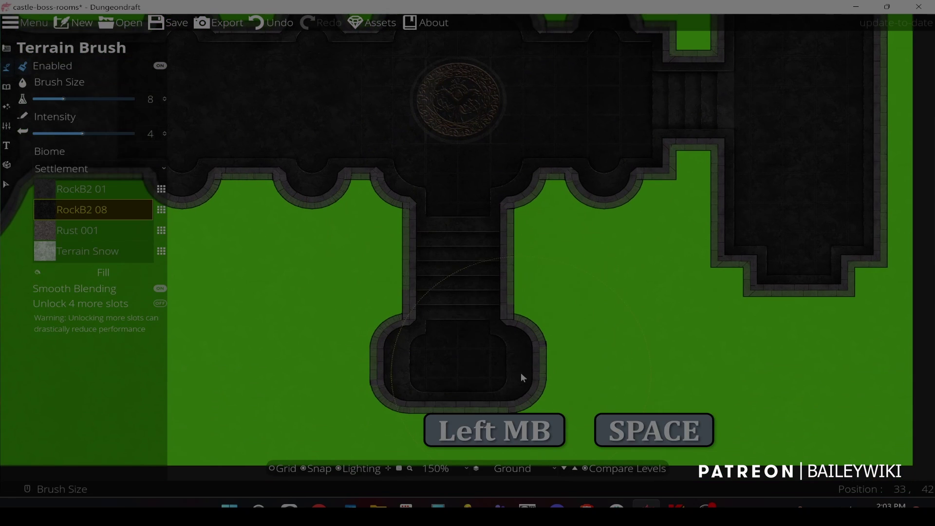
pyautogui.moveTo(830, 260); pyautogui.dragTo(713, 273)
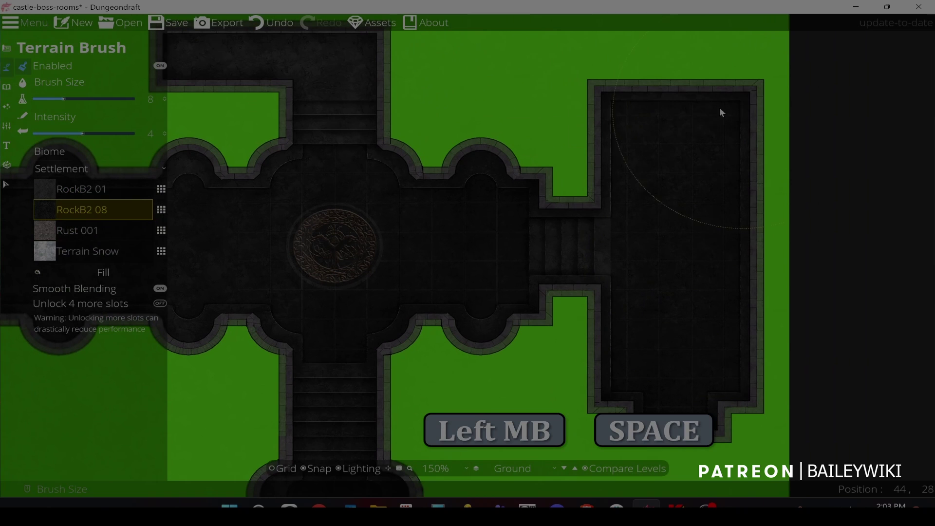
# - Reduce the brush size to 4 and paint RockB2 08 terrain along the edges of the north passage and the hall's western part
pyautogui.scroll(-4, 574, 220)
pyautogui.press('space')
pyautogui.moveTo(402, 203)
pyautogui.mouseDown()
pyautogui.moveTo(637, 281)
pyautogui.moveTo(629, 279)
pyautogui.mouseUp()
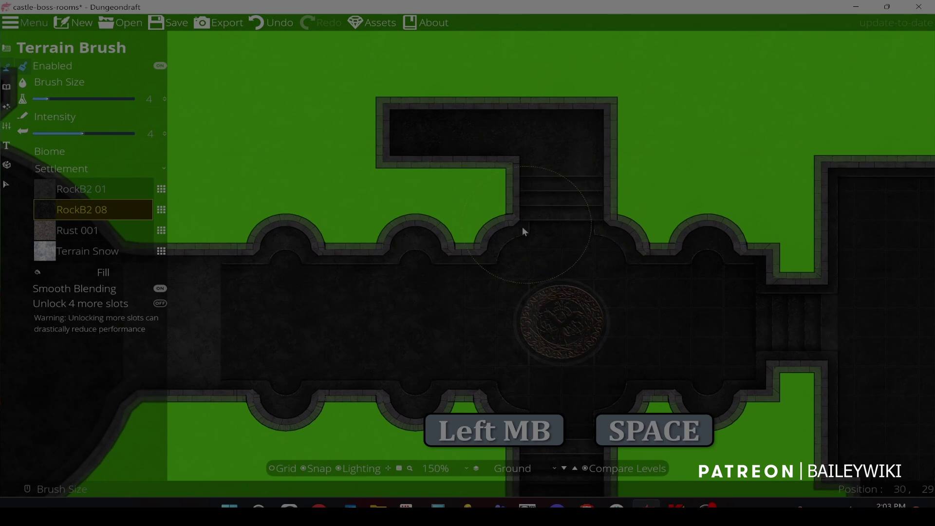
pyautogui.moveTo(522, 226); pyautogui.dragTo(448, 263)
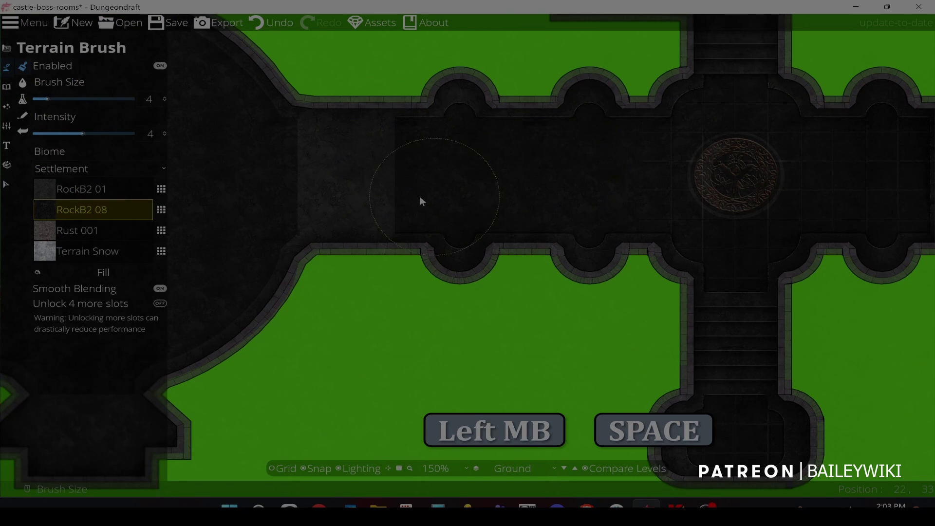
pyautogui.moveTo(369, 194); pyautogui.dragTo(378, 121)
pyautogui.moveTo(330, 152); pyautogui.dragTo(657, 217)
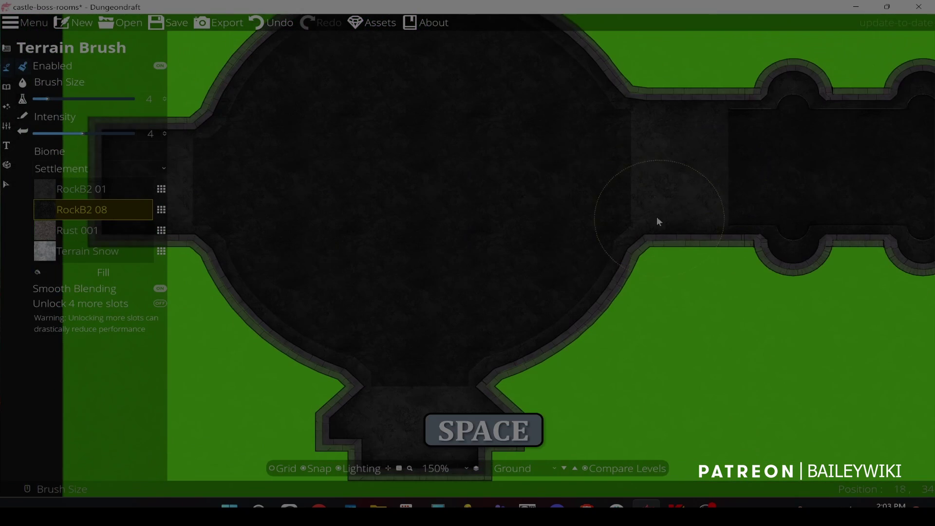
# - Enlarge the brush size to 10 and darken the outer floor of the round west room with RockB2 08 terrain
pyautogui.scroll(6, 586, 146)
pyautogui.moveTo(560, 127); pyautogui.dragTo(735, 255)
pyautogui.moveTo(582, 262); pyautogui.dragTo(562, 94)
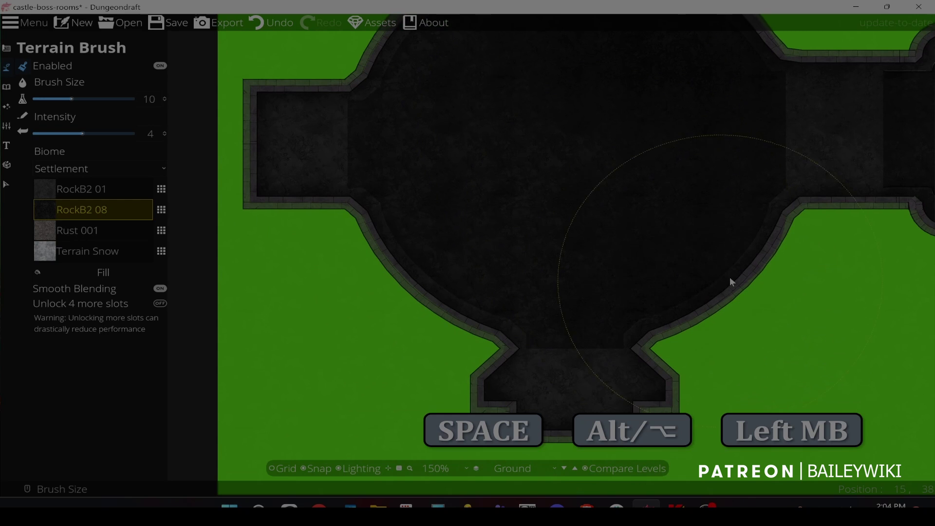
pyautogui.moveTo(708, 298); pyautogui.dragTo(637, 221)
pyautogui.moveTo(316, 56); pyautogui.dragTo(436, 284)
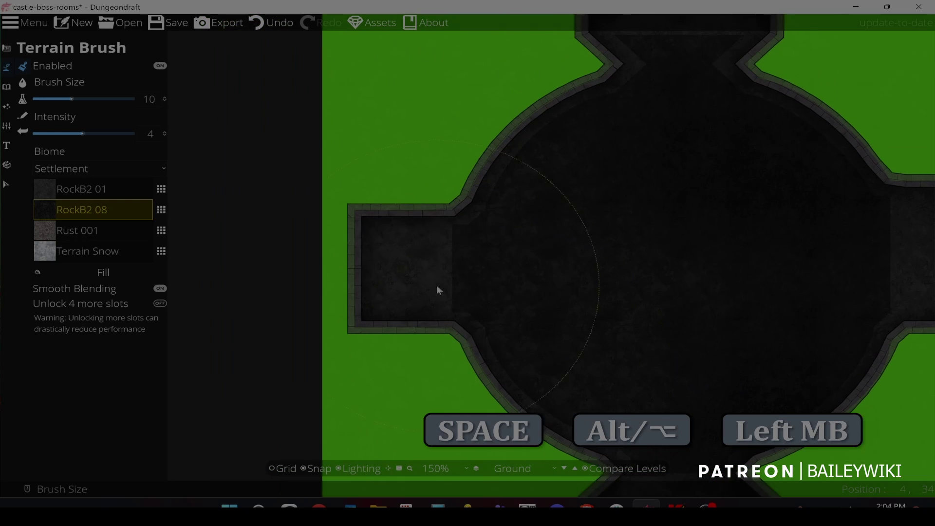
pyautogui.moveTo(585, 53); pyautogui.dragTo(456, 256)
pyautogui.moveTo(724, 414); pyautogui.dragTo(404, 184)
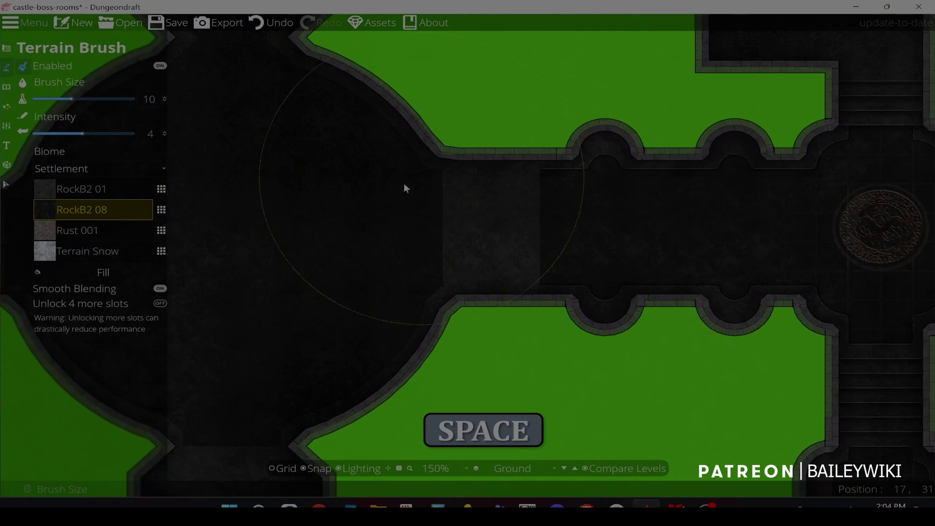
# - Paint Rust 001 terrain in the middle of the round room at brush size 10 and over the hall and east room at size 5
pyautogui.click(75, 230)
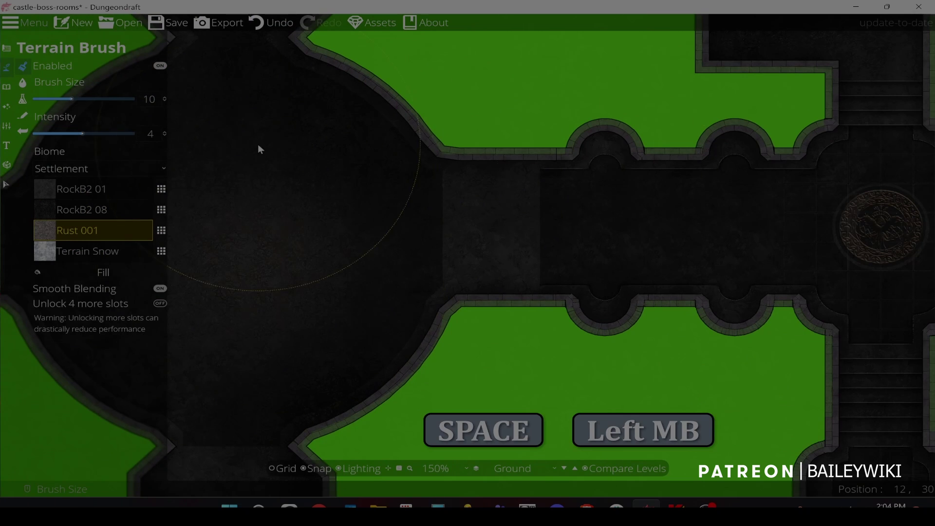
pyautogui.moveTo(680, 288); pyautogui.dragTo(359, 229)
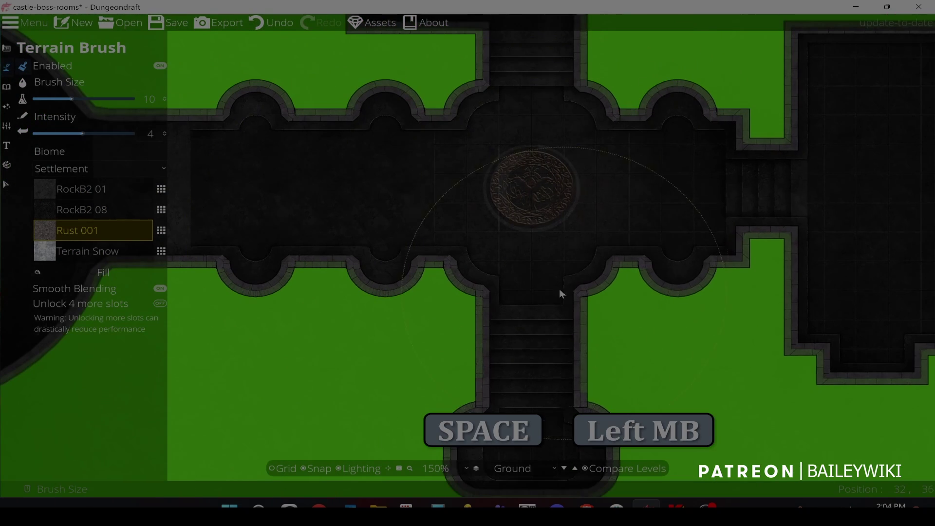
pyautogui.moveTo(559, 290)
pyautogui.mouseDown()
pyautogui.moveTo(542, 165)
pyautogui.moveTo(485, 276)
pyautogui.moveTo(491, 280)
pyautogui.mouseUp()
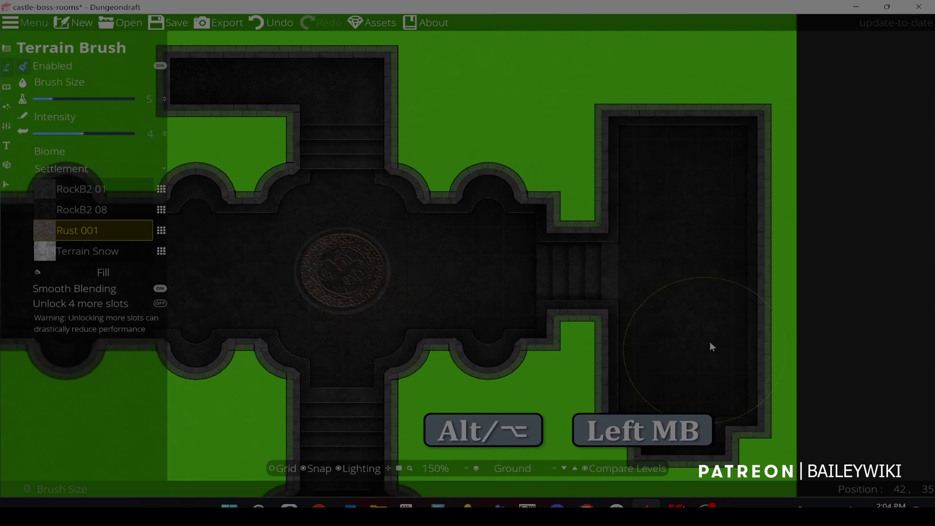
pyautogui.moveTo(367, 212); pyautogui.dragTo(466, 165)
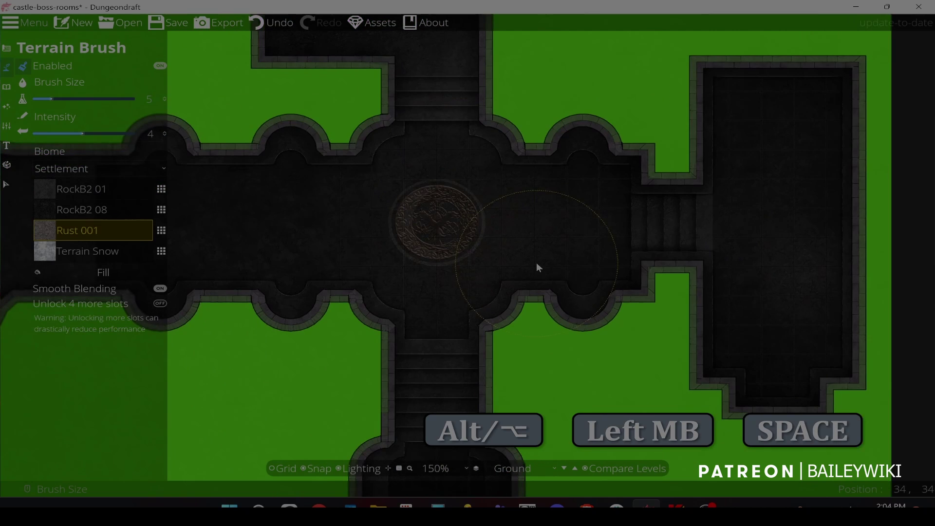
pyautogui.scroll(3, 539, 262)
pyautogui.scroll(-2, 599, 264)
pyautogui.moveTo(582, 264); pyautogui.dragTo(689, 183)
pyautogui.moveTo(639, 281); pyautogui.dragTo(671, 374)
# - Duplicate the main hall's floor shape between the round west room and the circular medallion
pyautogui.moveTo(425, 264); pyautogui.dragTo(510, 287)
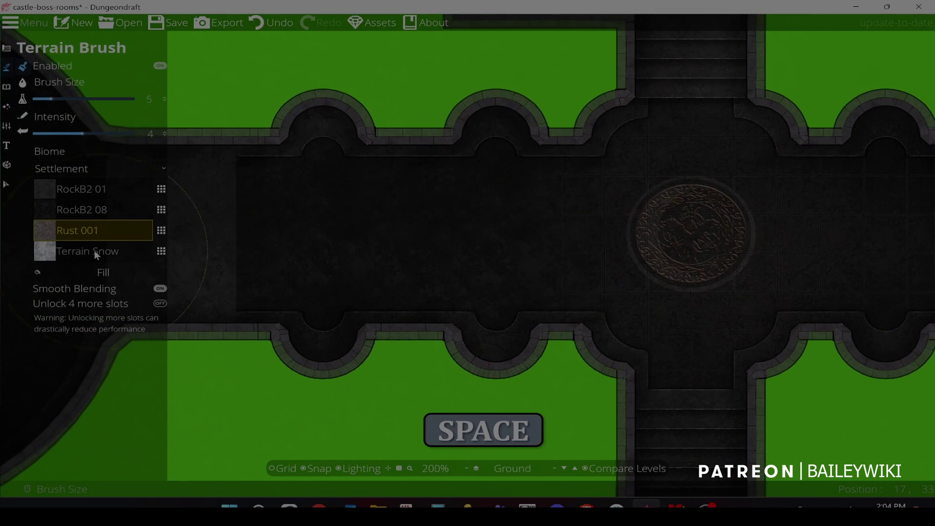
pyautogui.click(6, 185)
pyautogui.click(428, 249)
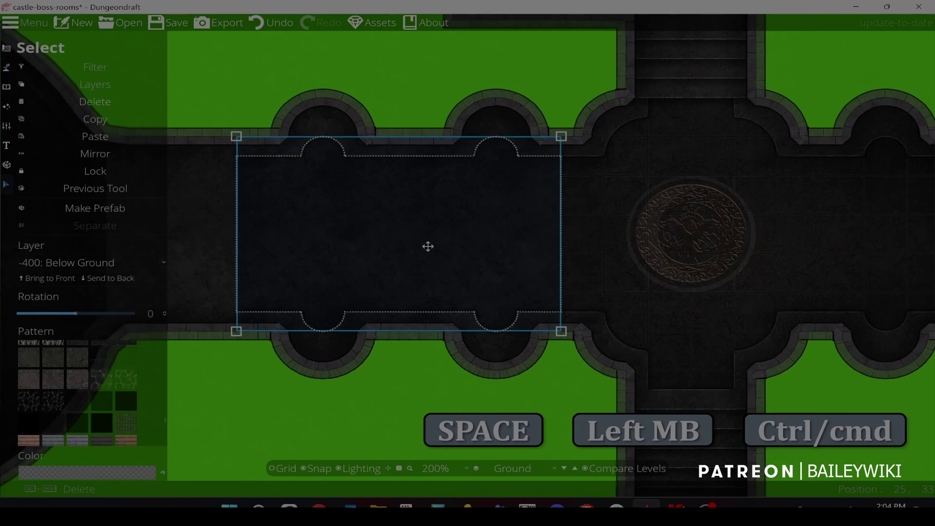
pyautogui.hotkey('ctrl', 'c')
pyautogui.hotkey('ctrl', 'v')
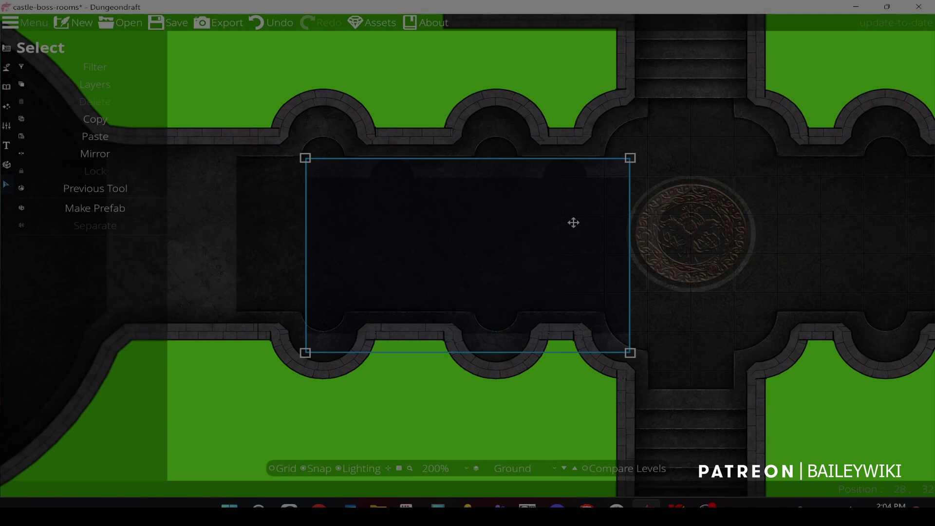
pyautogui.click(601, 198)
# - Apply the transparent tile-line pattern to the duplicated floor shape of the main hall's western part
pyautogui.scroll(-3, 582, 255)
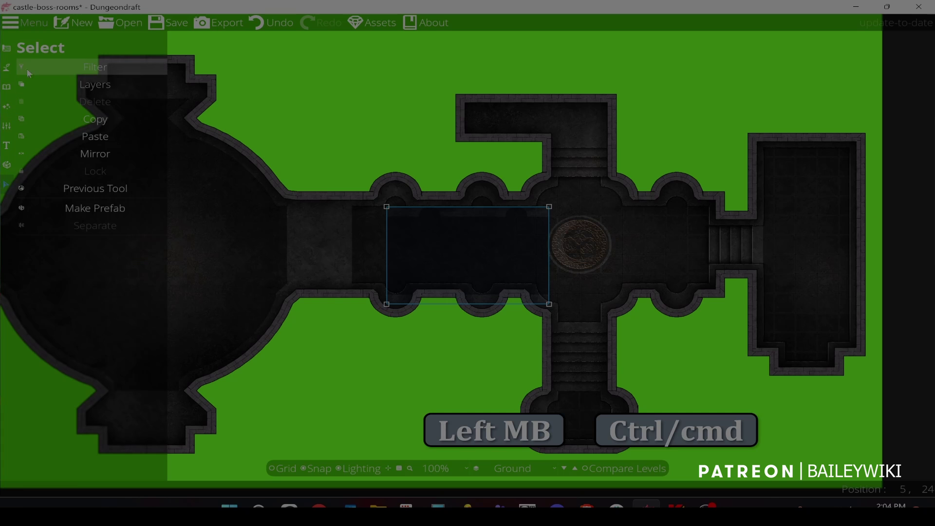
pyautogui.click(6, 49)
pyautogui.click(7, 184)
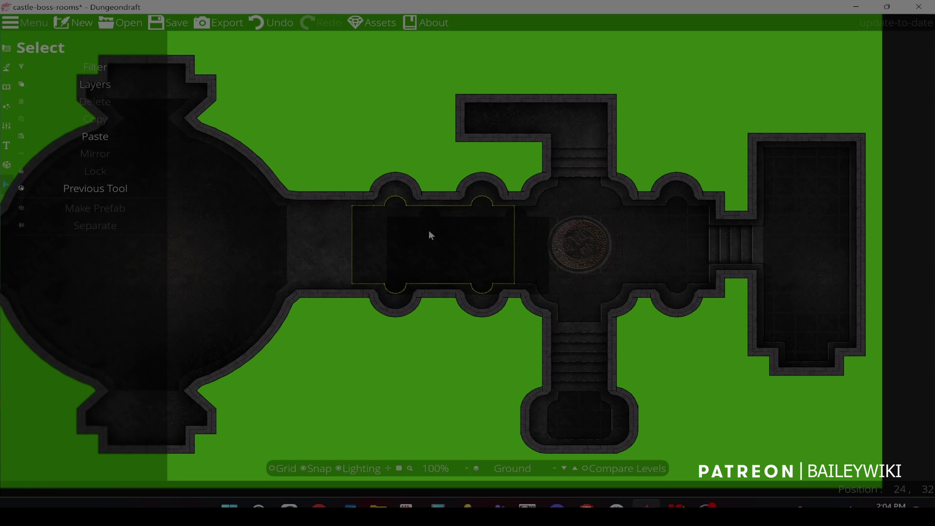
pyautogui.click(505, 281)
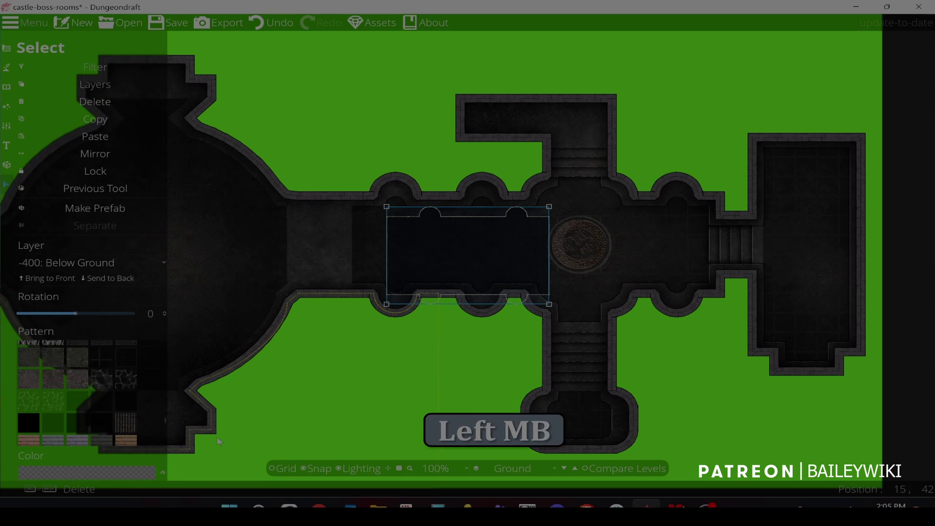
pyautogui.click(126, 360)
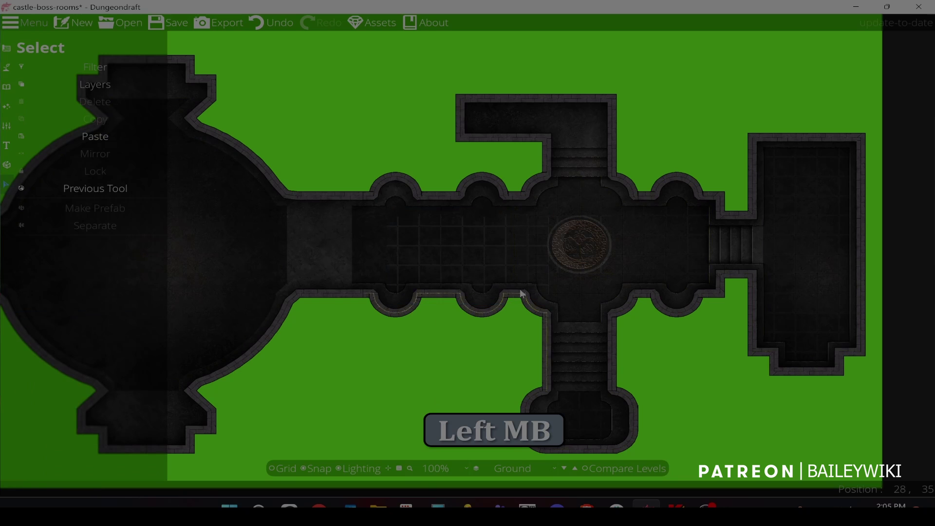
# - Align the tile-patterned copy over the original floor of the main hall's western part and deselect it
pyautogui.click(486, 277)
pyautogui.click(475, 275)
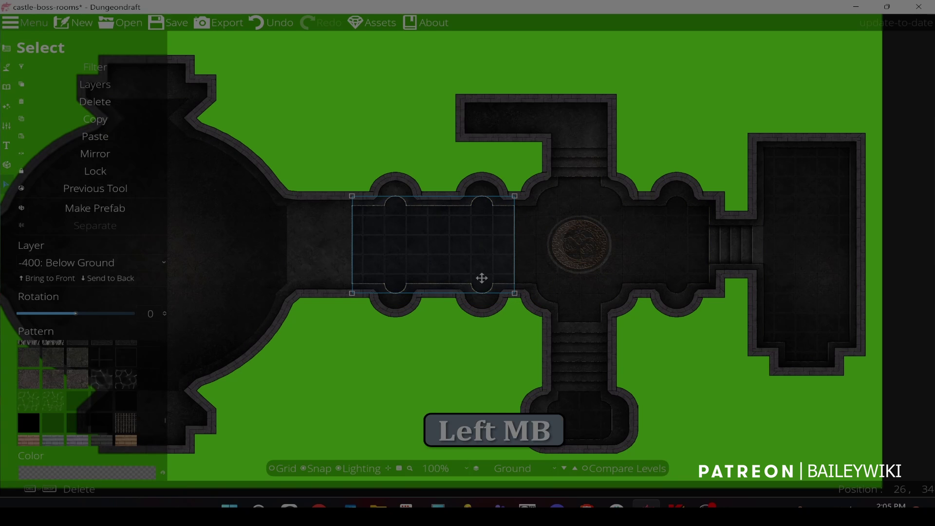
pyautogui.click(897, 224)
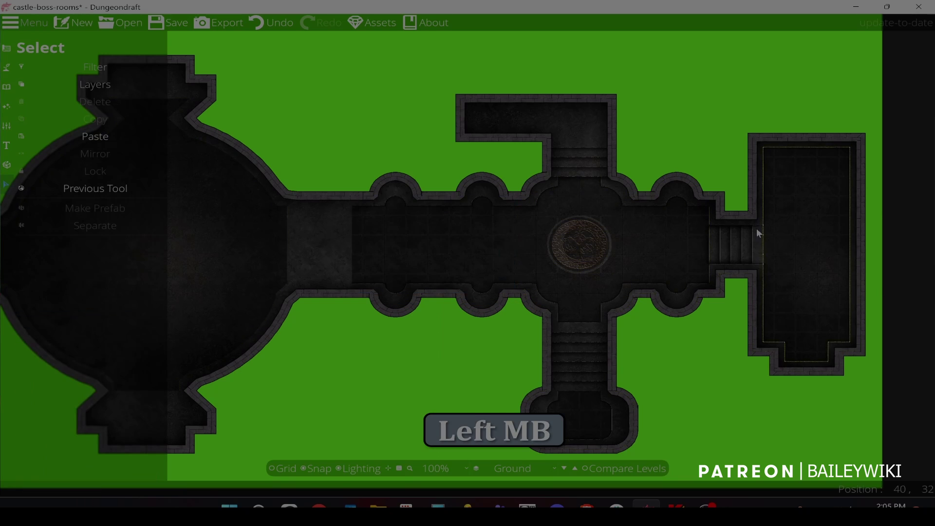
# - Add points on the west edge of the round room's dark floor shape and pull one deep into the room's east half
pyautogui.scroll(5, 452, 248)
pyautogui.scroll(-2, 451, 247)
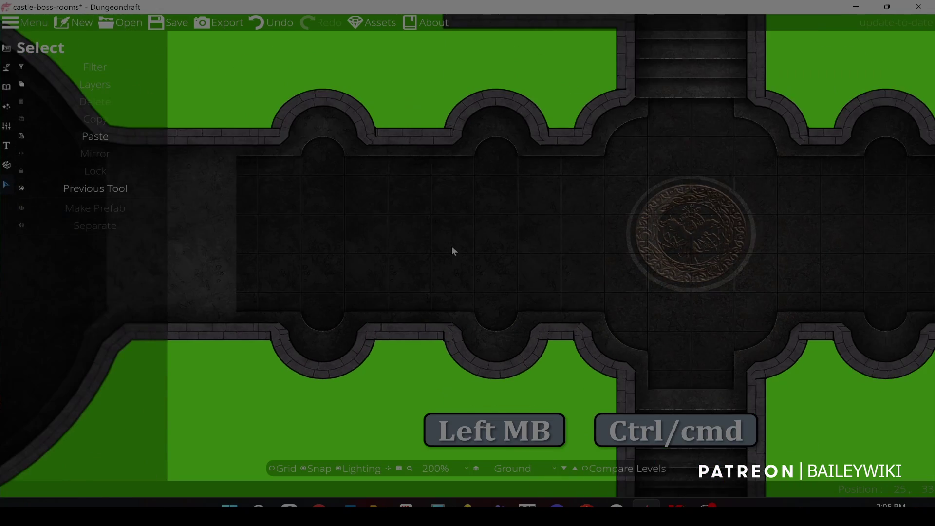
pyautogui.moveTo(399, 334); pyautogui.dragTo(263, 288)
pyautogui.moveTo(252, 242); pyautogui.dragTo(658, 253)
pyautogui.moveTo(414, 276); pyautogui.dragTo(660, 273)
pyautogui.scroll(-2, 660, 273)
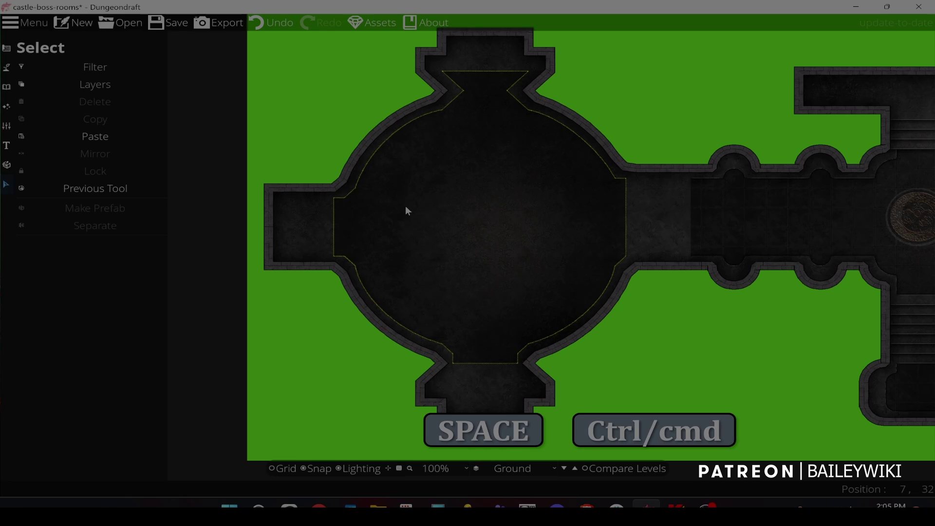
pyautogui.click(6, 47)
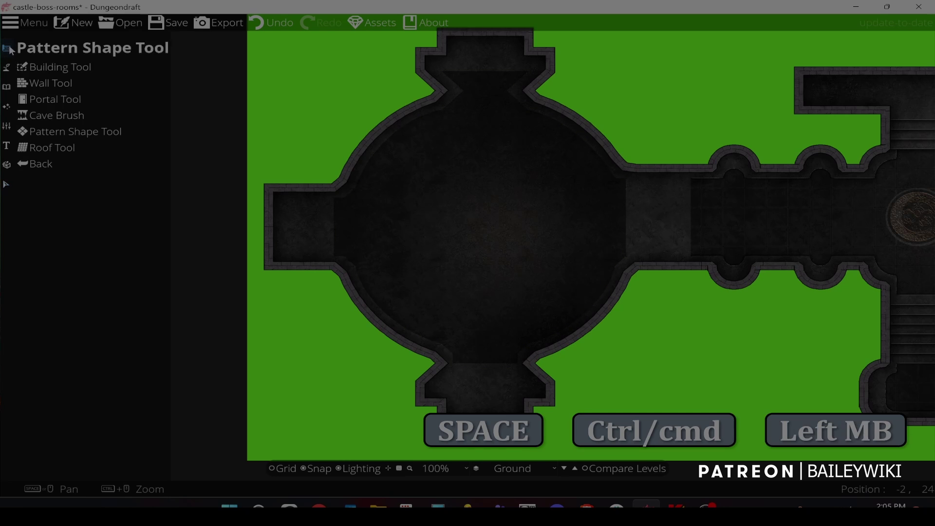
pyautogui.click(73, 132)
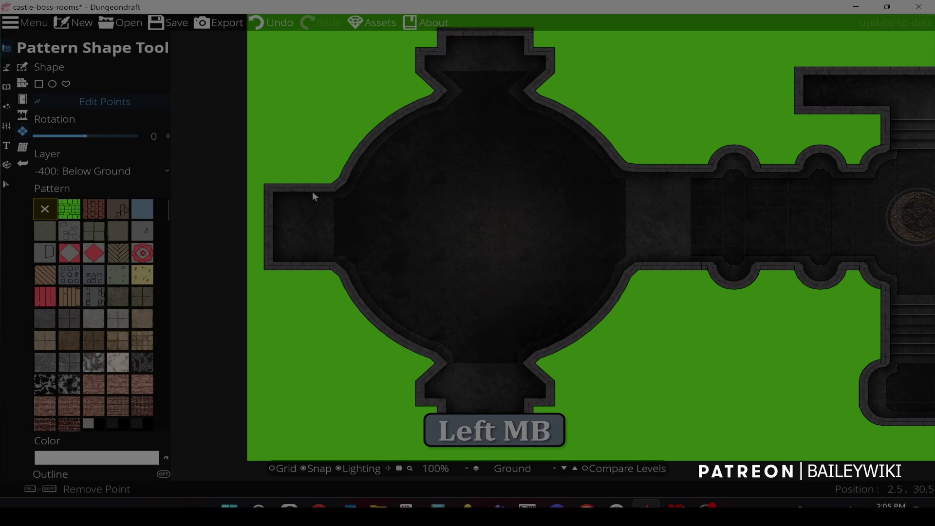
pyautogui.moveTo(370, 234); pyautogui.dragTo(367, 231)
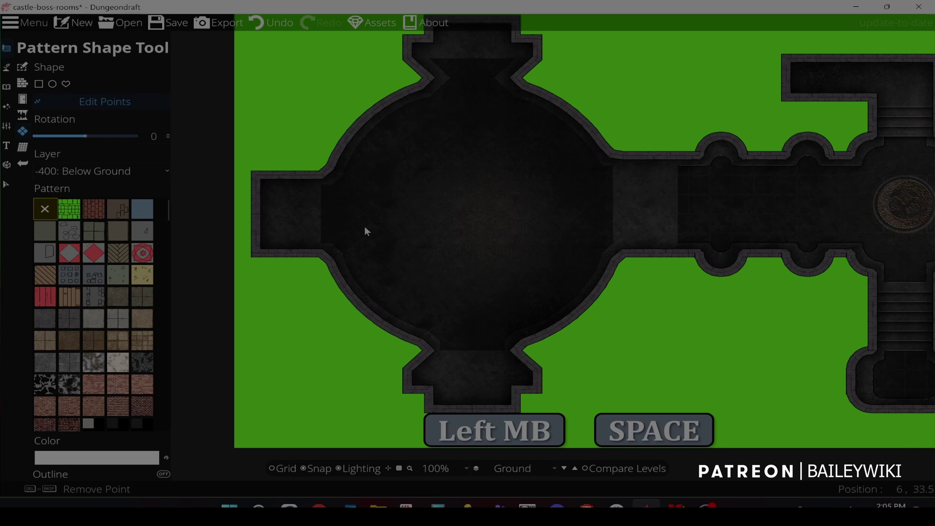
pyautogui.scroll(1, 365, 227)
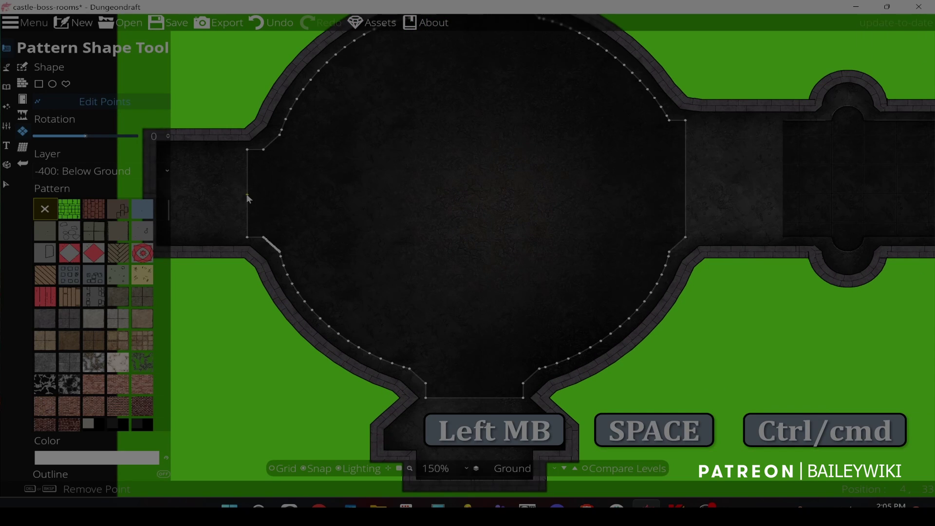
pyautogui.click(248, 178)
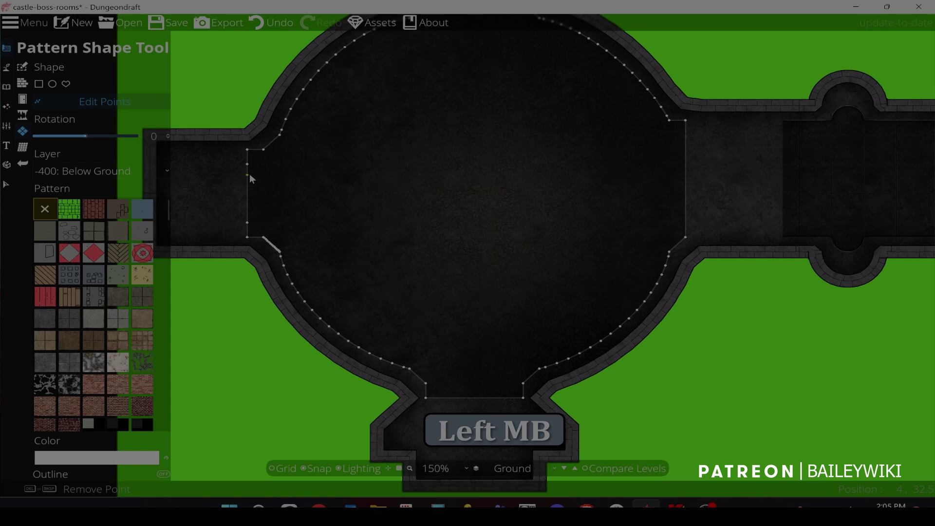
pyautogui.moveTo(251, 179); pyautogui.dragTo(616, 194)
pyautogui.press('ctrl')
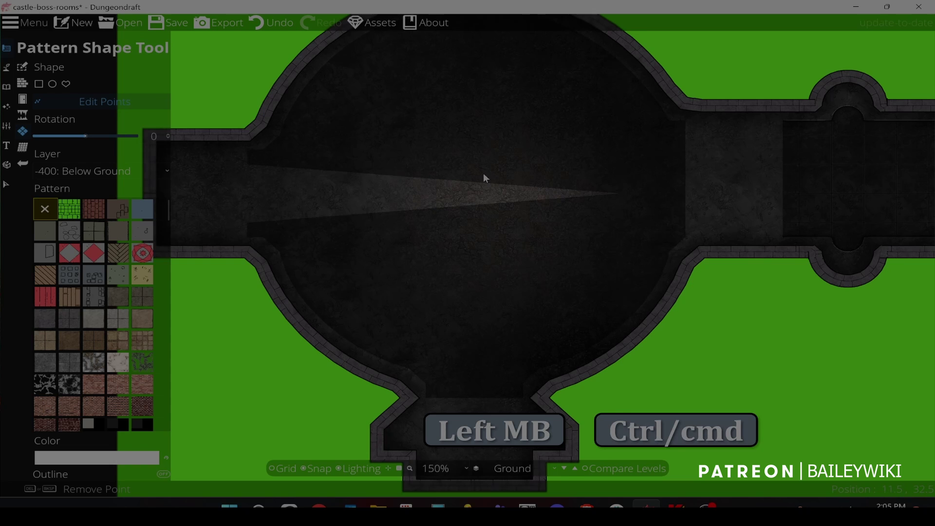
# - Delete the floor shape's boundary points along the round room's northwest arc, up to the north doorway
pyautogui.moveTo(483, 174); pyautogui.dragTo(455, 240)
pyautogui.scroll(-2, 455, 240)
pyautogui.scroll(3, 453, 240)
pyautogui.moveTo(398, 224); pyautogui.dragTo(437, 257)
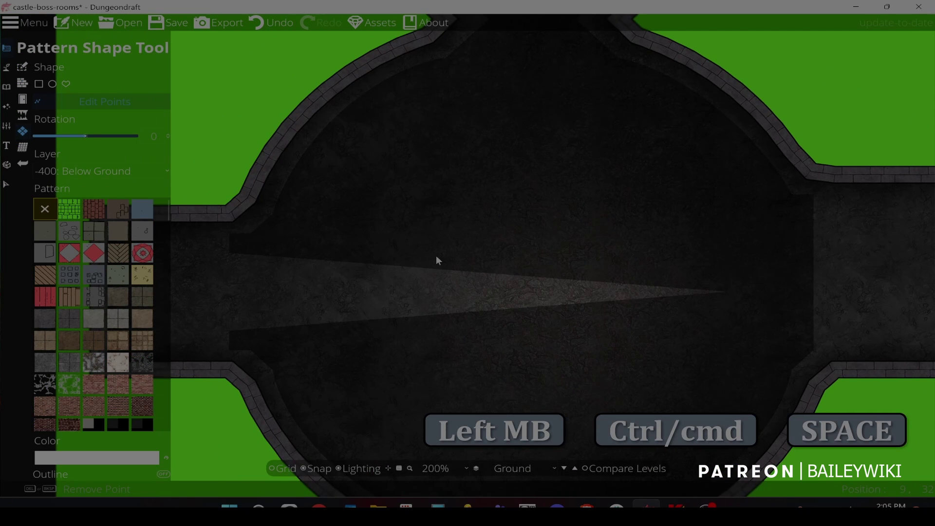
pyautogui.scroll(-3, 341, 280)
pyautogui.moveTo(334, 287); pyautogui.dragTo(311, 225)
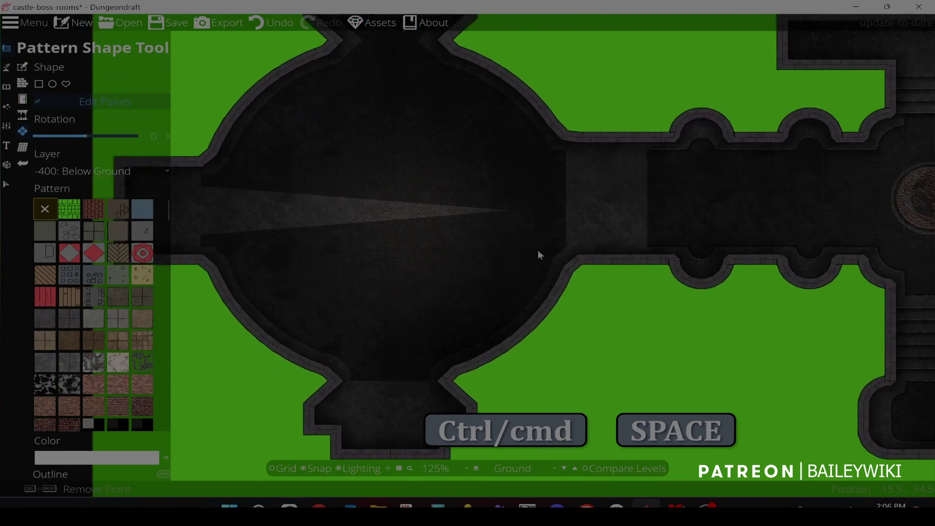
pyautogui.moveTo(538, 251); pyautogui.dragTo(676, 264)
pyautogui.moveTo(443, 226); pyautogui.dragTo(480, 254)
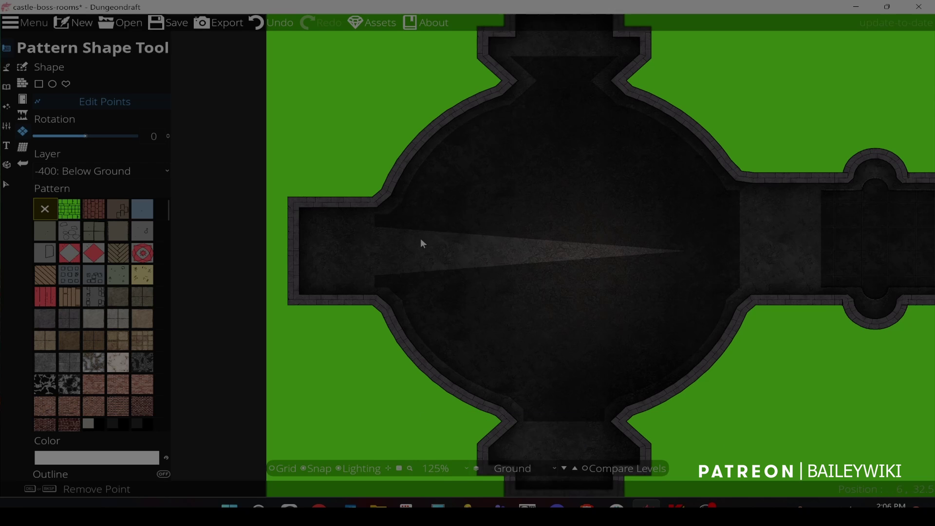
pyautogui.press('Delete')
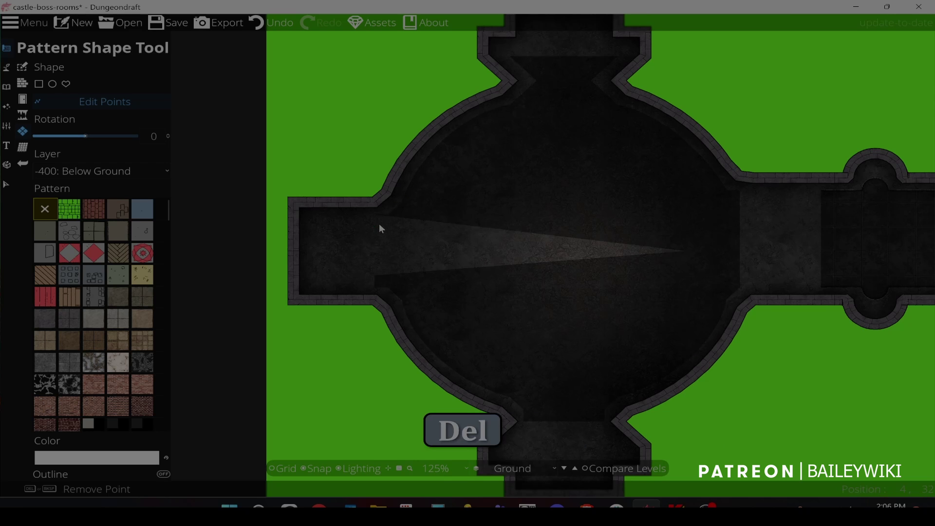
pyautogui.moveTo(403, 203); pyautogui.dragTo(463, 124)
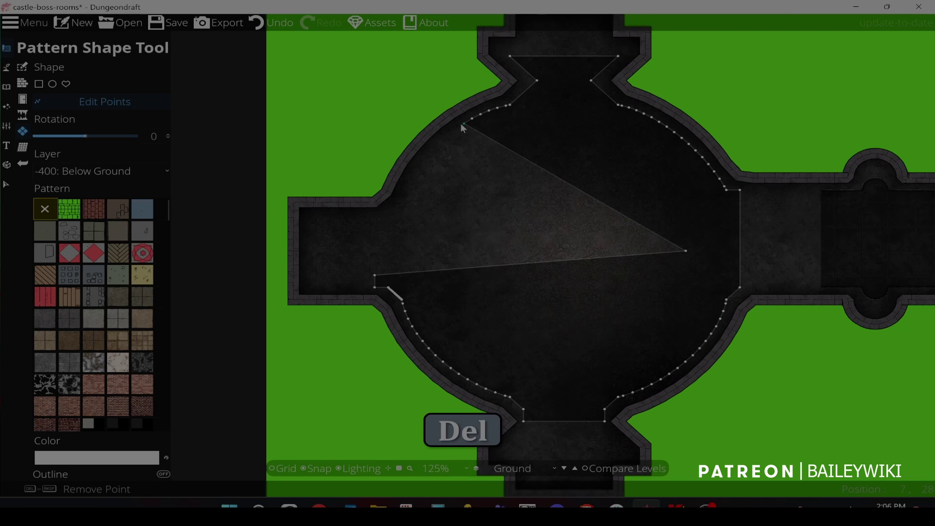
pyautogui.moveTo(462, 126); pyautogui.dragTo(507, 110)
pyautogui.press('Delete')
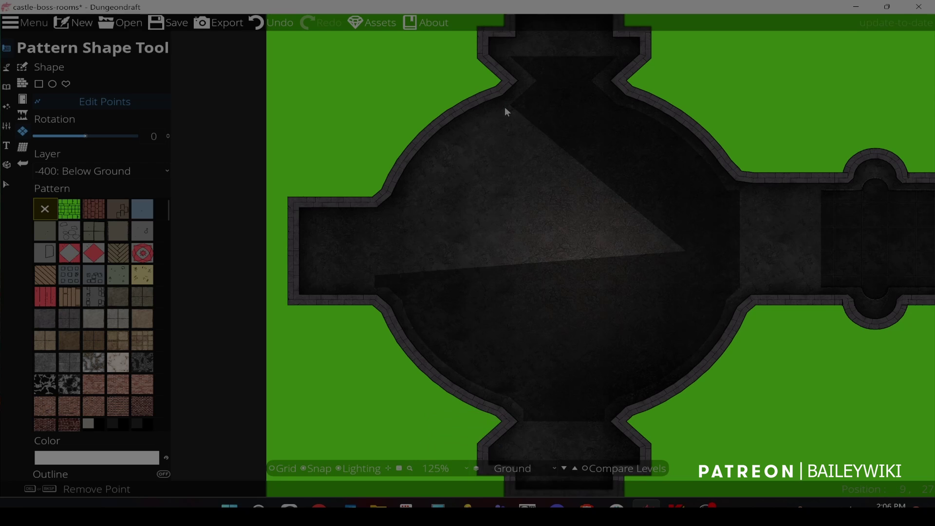
# - Delete the floor shape's boundary points along the round room's southwest arc, down to the south doorway
pyautogui.moveTo(381, 275); pyautogui.dragTo(482, 385)
pyautogui.press('Delete')
pyautogui.press('Delete')
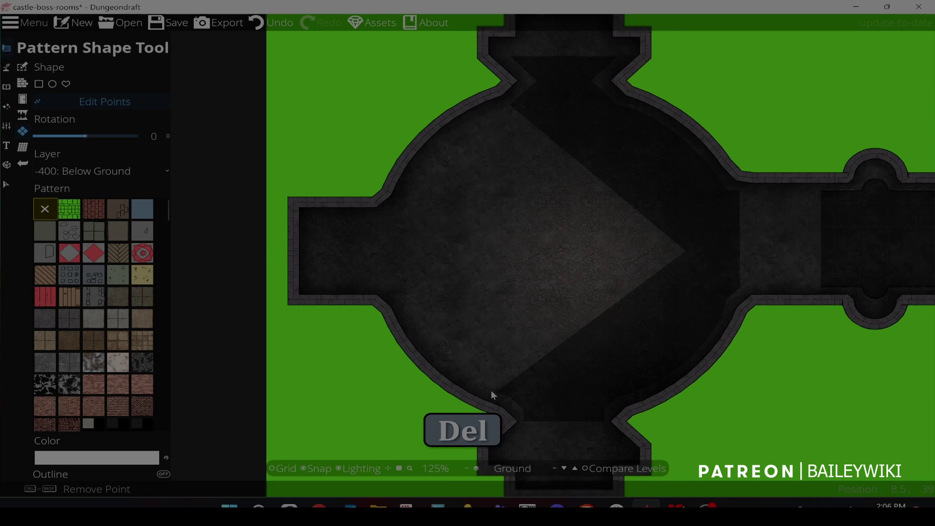
pyautogui.press('Delete')
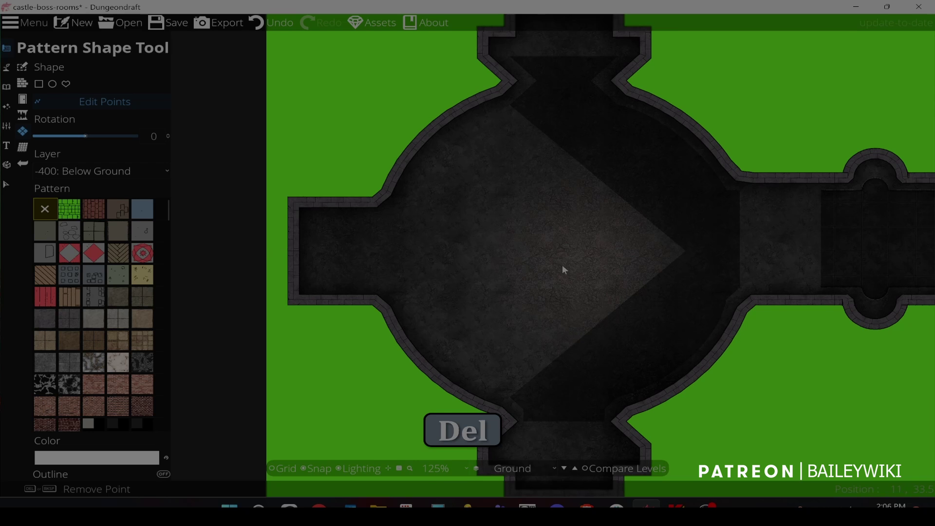
# - Show the grid and pull points on both slanted edges outward, giving the round room's floor cut-out a straight vertical east side
pyautogui.moveTo(609, 265); pyautogui.dragTo(549, 301)
pyautogui.scroll(-1, 550, 278)
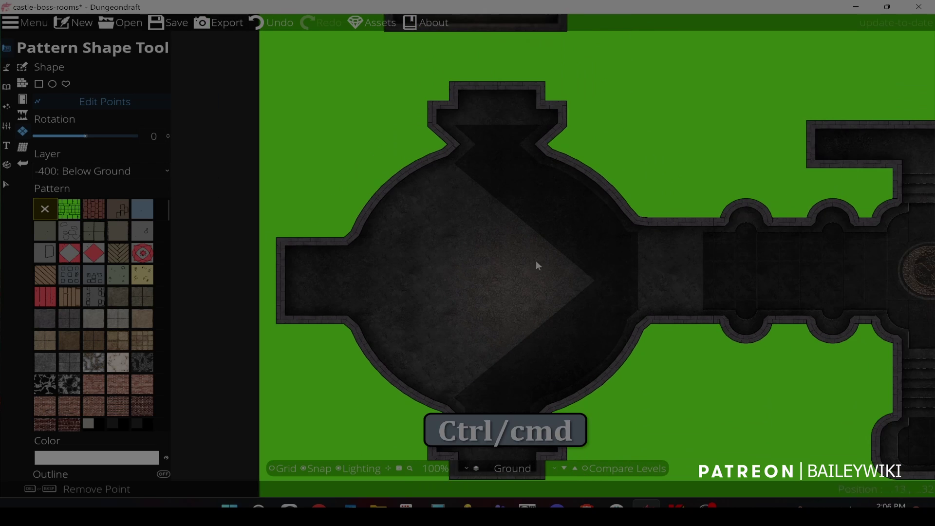
pyautogui.moveTo(511, 268); pyautogui.dragTo(454, 182)
pyautogui.moveTo(460, 217); pyautogui.dragTo(436, 254)
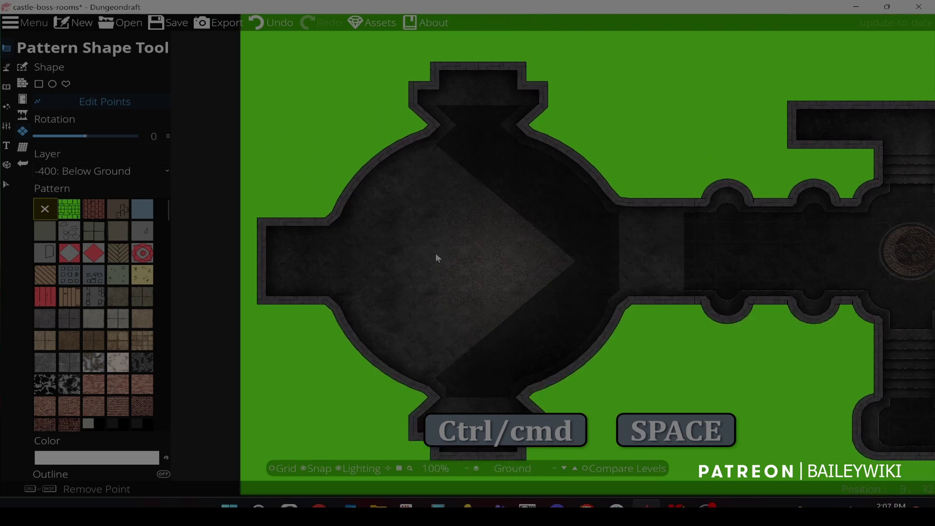
pyautogui.scroll(4, 436, 257)
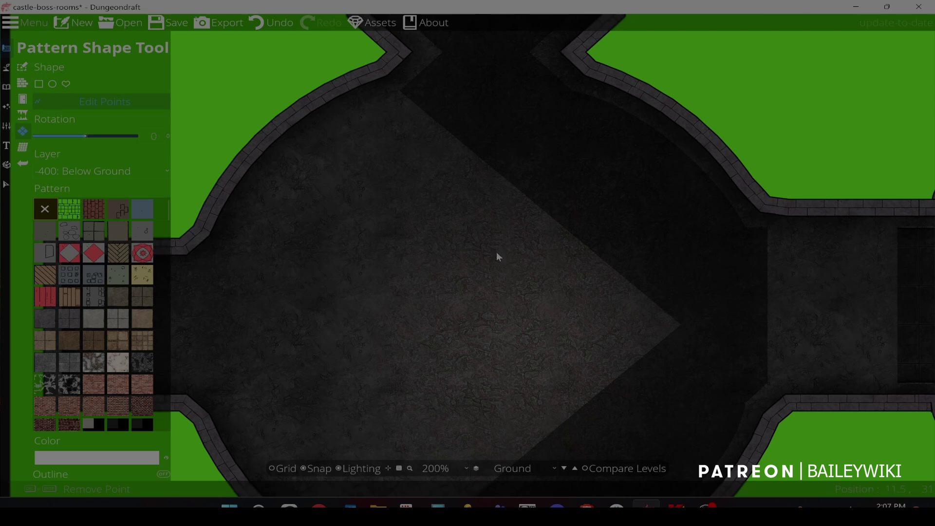
pyautogui.moveTo(570, 234); pyautogui.dragTo(680, 205)
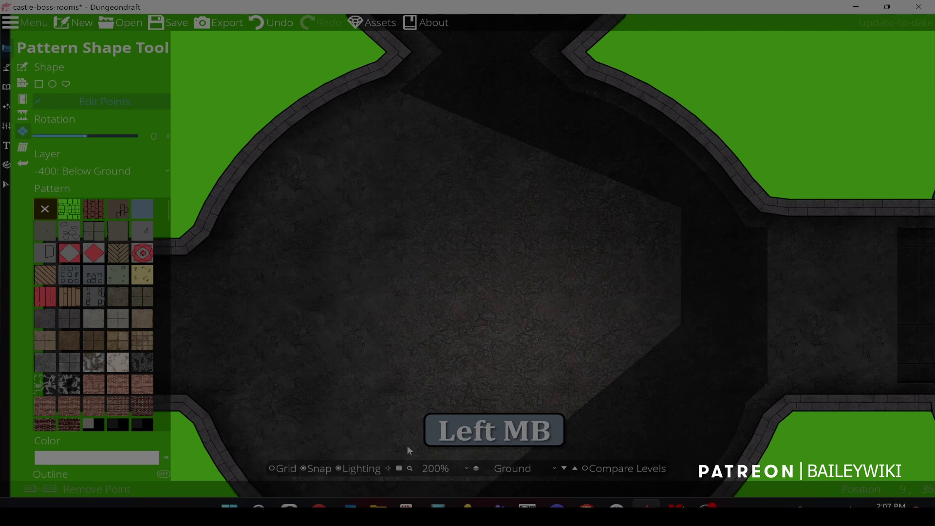
pyautogui.click(291, 468)
pyautogui.moveTo(586, 383); pyautogui.dragTo(621, 274)
pyautogui.moveTo(473, 183); pyautogui.dragTo(522, 269)
pyautogui.scroll(-1, 522, 269)
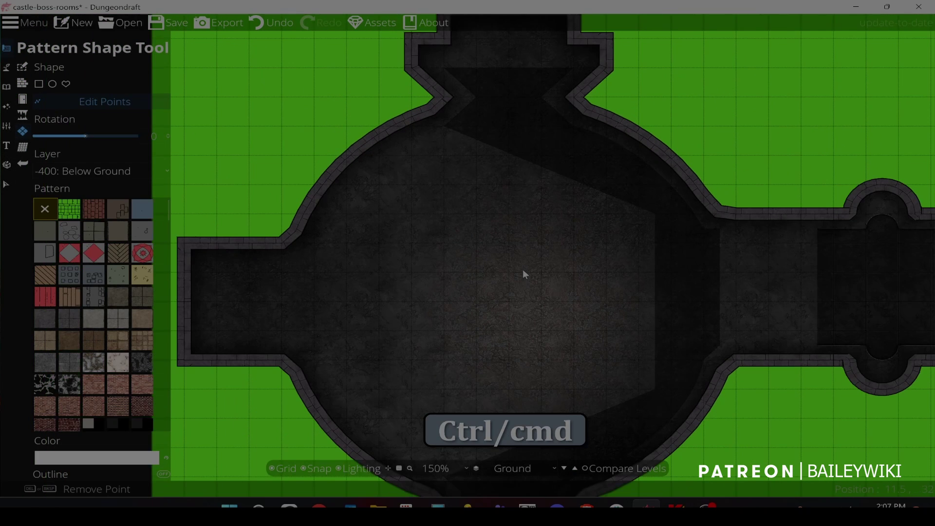
# - Add matching upper and lower corner points that square off the eastern part of the round room's floor cut-out
pyautogui.moveTo(586, 186); pyautogui.dragTo(544, 207)
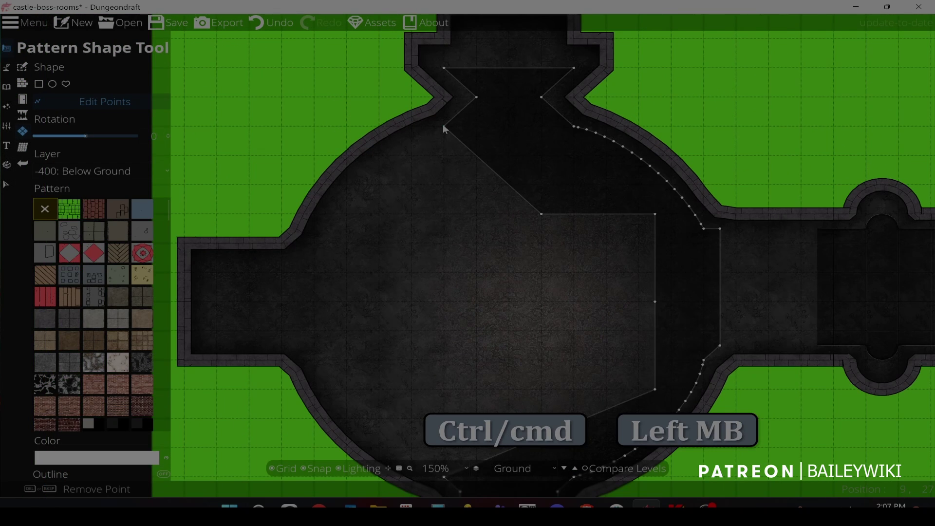
pyautogui.moveTo(509, 289); pyautogui.dragTo(482, 165)
pyautogui.moveTo(535, 303); pyautogui.dragTo(513, 269)
pyautogui.moveTo(427, 234); pyautogui.dragTo(494, 297)
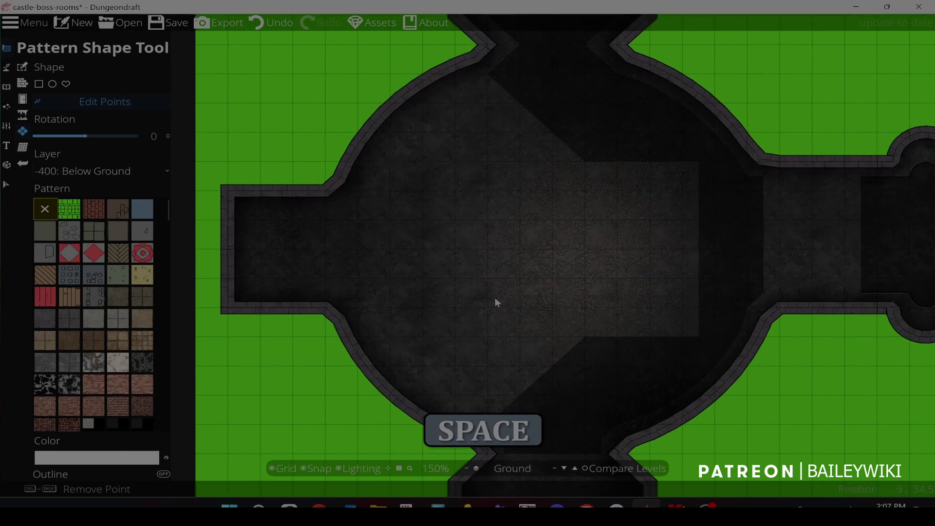
pyautogui.scroll(-1, 480, 280)
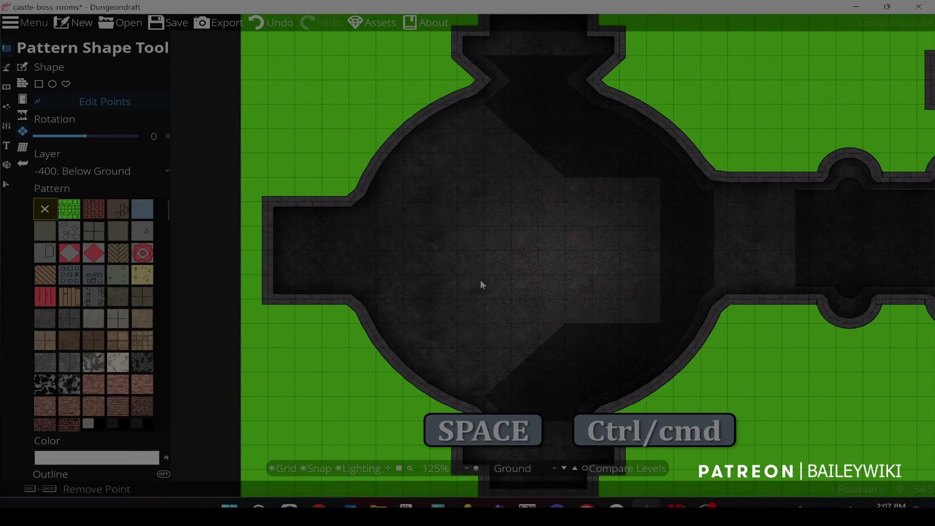
pyautogui.moveTo(653, 281); pyautogui.dragTo(620, 278)
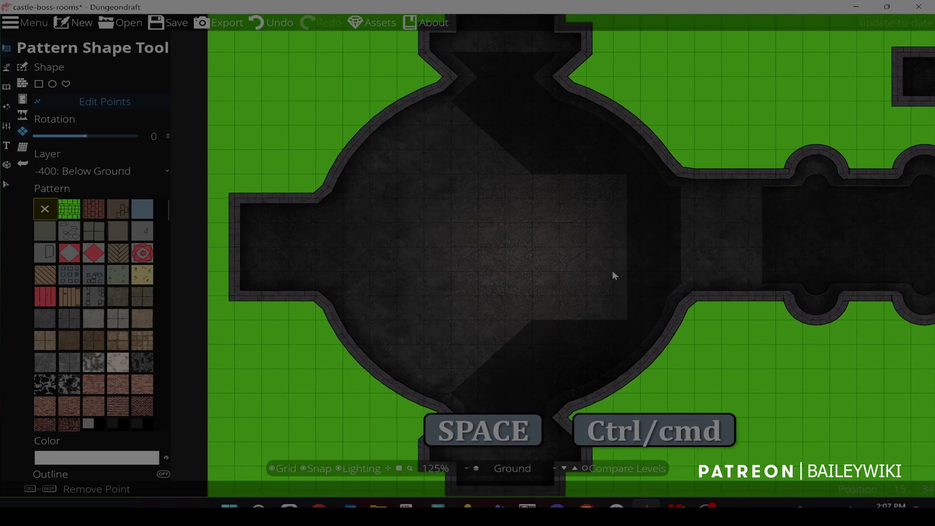
# - Choose the Bw Overlay Magic Circle Part 10 Colorable object, rotate it to -180 and give it a dark custom color
pyautogui.click(7, 87)
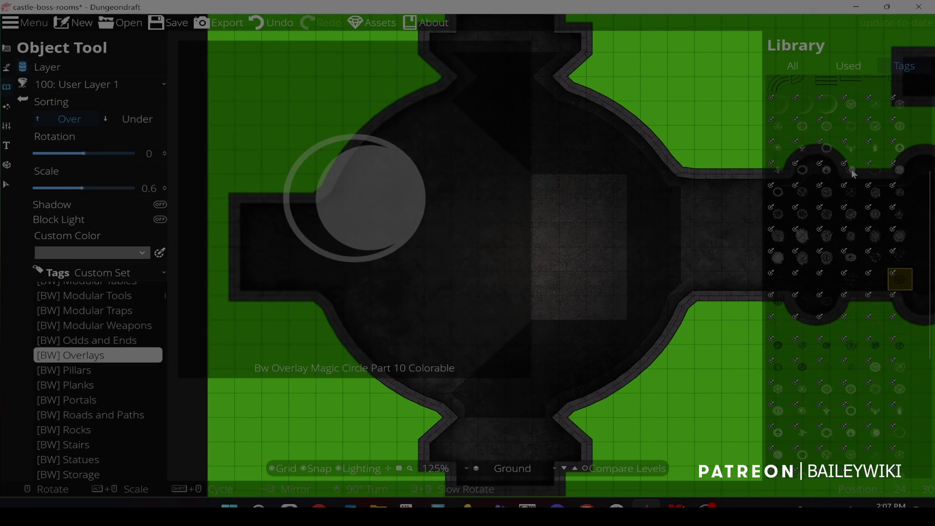
pyautogui.click(852, 169)
pyautogui.moveTo(727, 255); pyautogui.dragTo(440, 247)
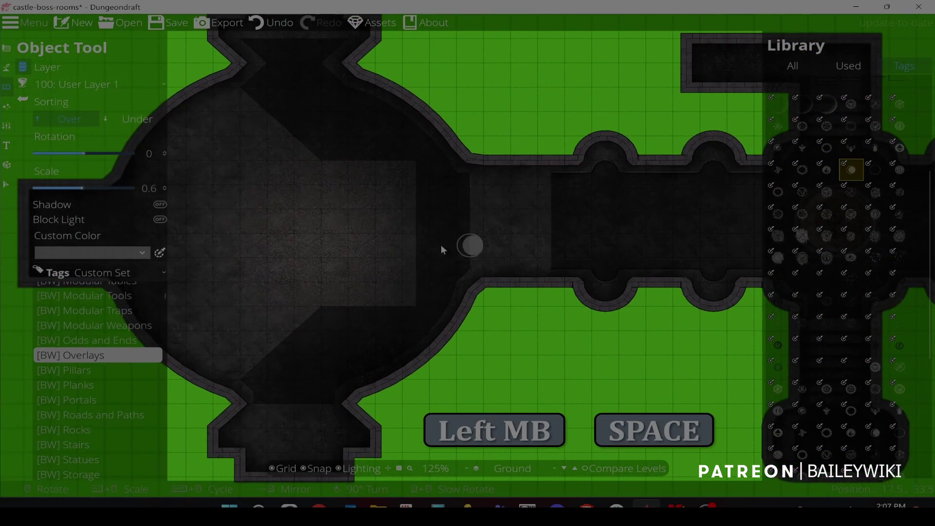
pyautogui.rightClick(388, 234)
pyautogui.click(109, 257)
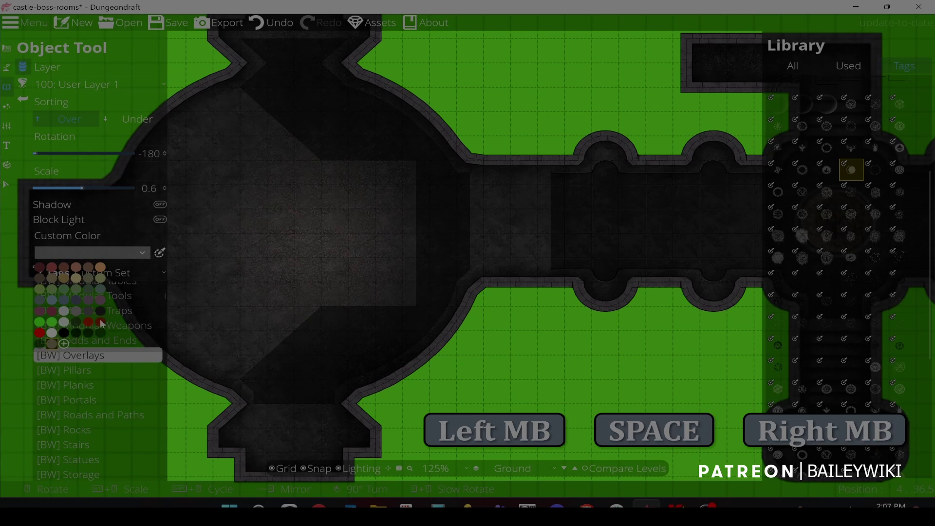
pyautogui.click(46, 345)
# - Scale the magic circle overlay to 2.41 and place it inside the squared eastern part of the round room's floor cut-out
pyautogui.scroll(13, 379, 230)
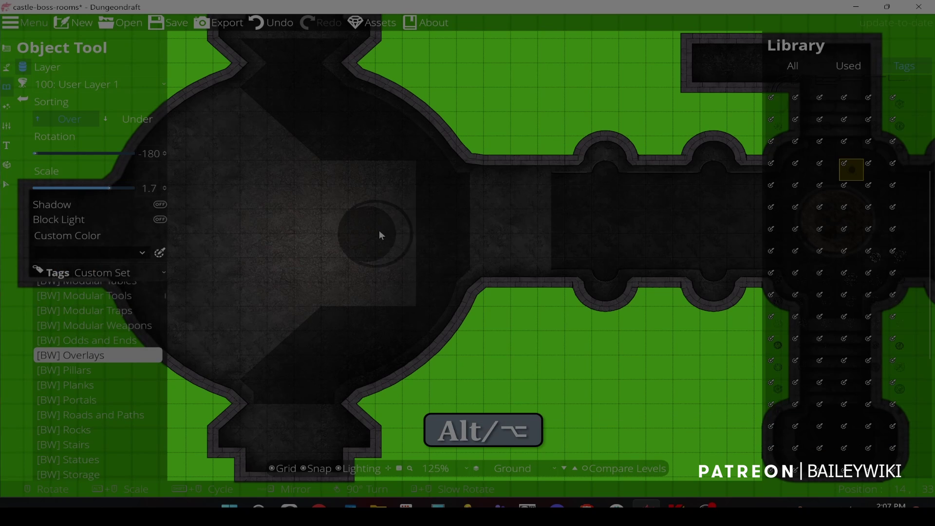
pyautogui.scroll(6, 365, 235)
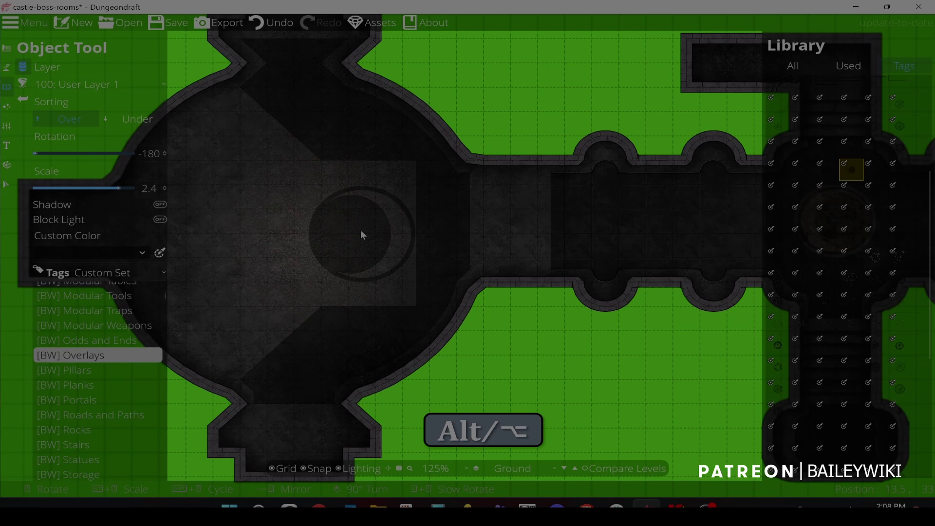
pyautogui.scroll(5, 360, 230)
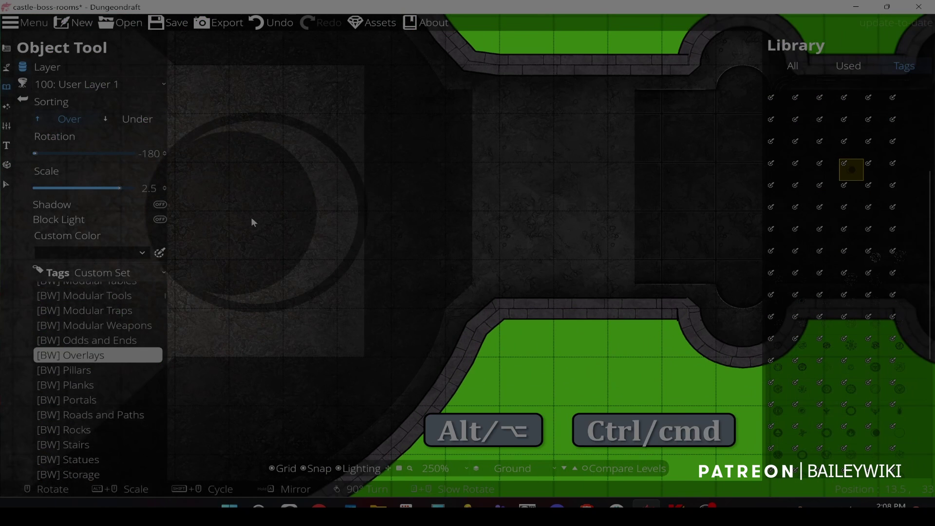
pyautogui.scroll(-1, 252, 217)
pyautogui.click(165, 186)
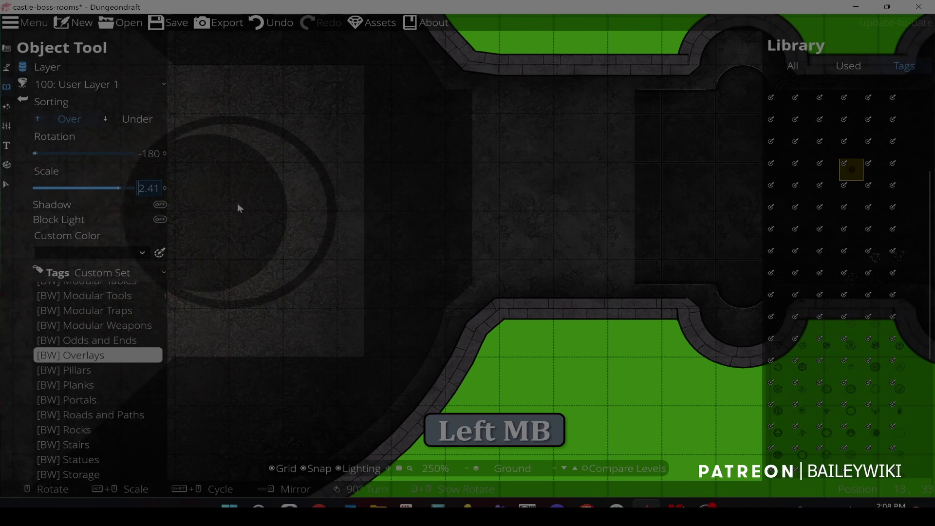
pyautogui.scroll(-1, 248, 205)
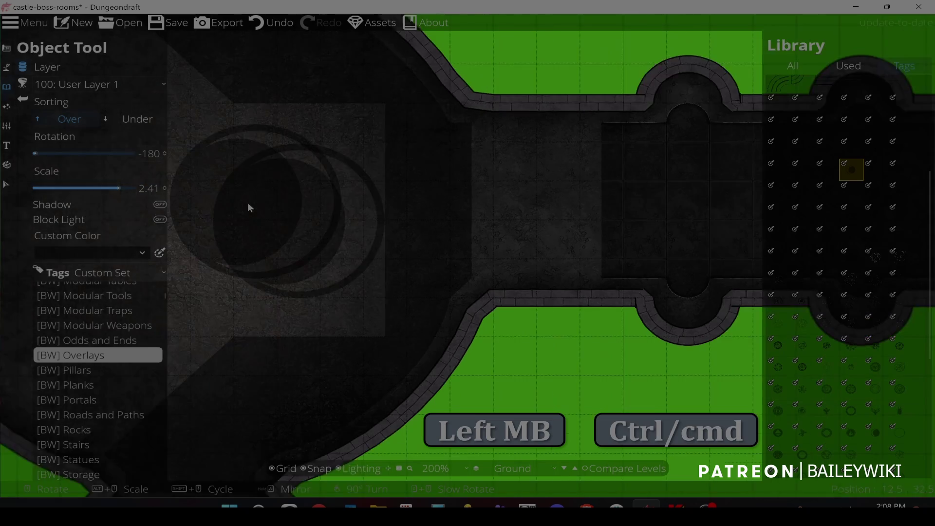
pyautogui.scroll(-4, 247, 203)
pyautogui.moveTo(350, 318); pyautogui.dragTo(400, 307)
# - Set up the Pattern Shape Tool's fill with the color black (hex 000) at an alpha of 100
pyautogui.click(7, 49)
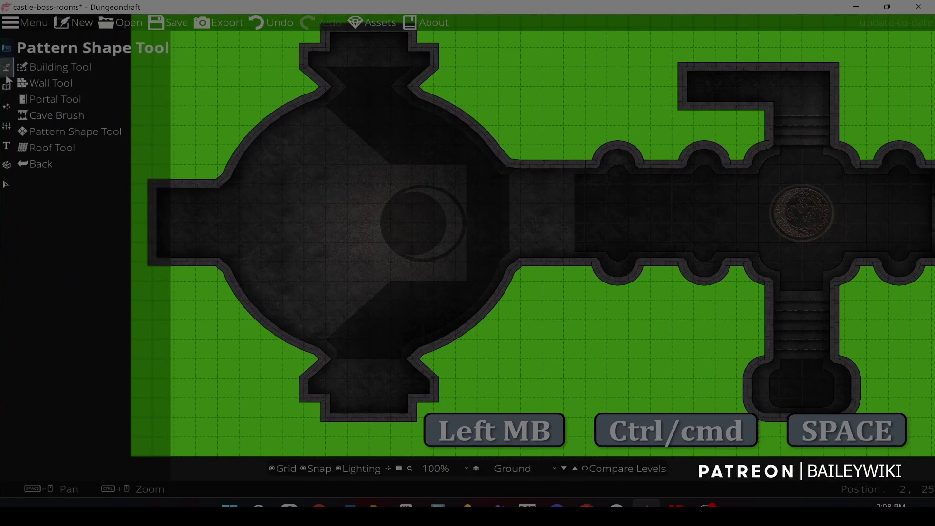
pyautogui.click(75, 132)
pyautogui.click(84, 106)
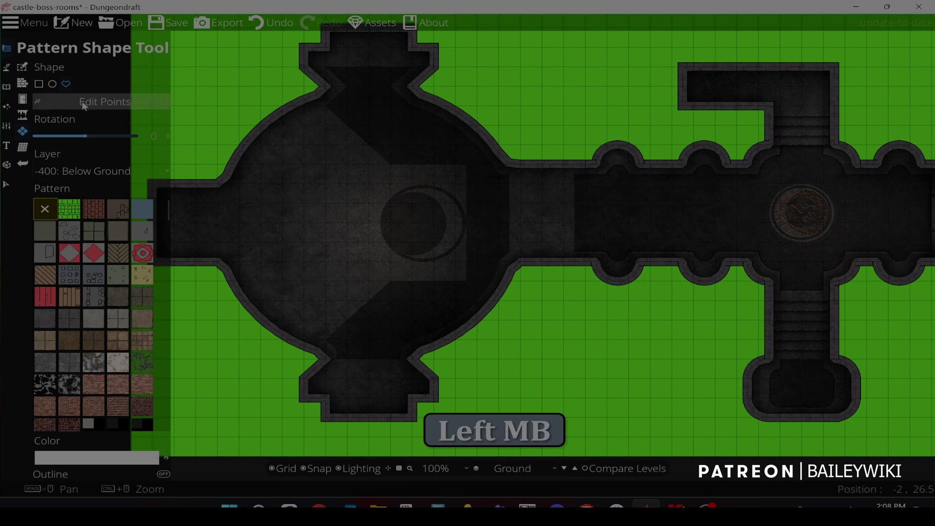
pyautogui.click(97, 458)
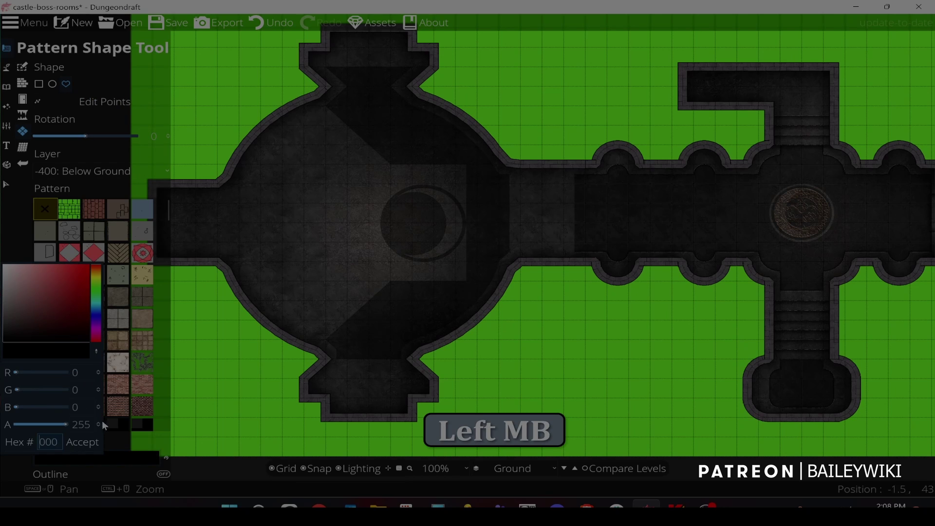
pyautogui.click(72, 424)
pyautogui.write('100')
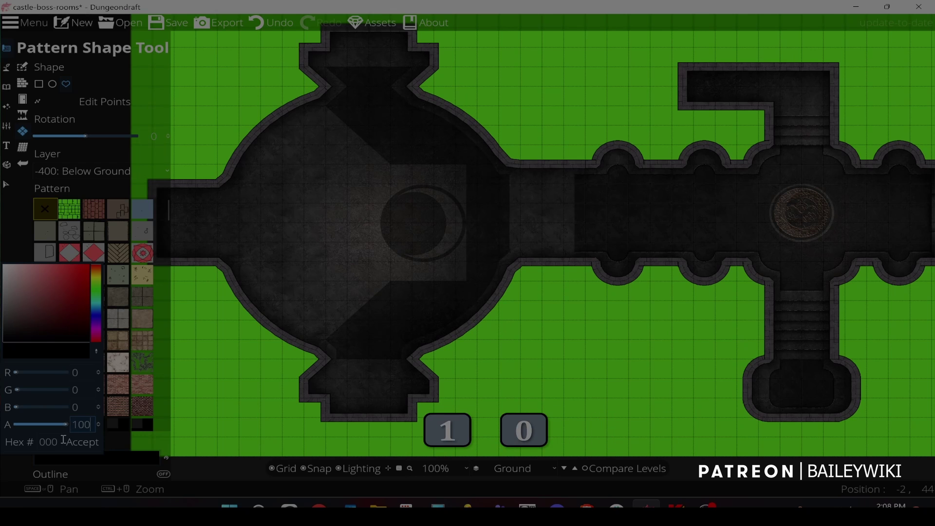
pyautogui.click(69, 442)
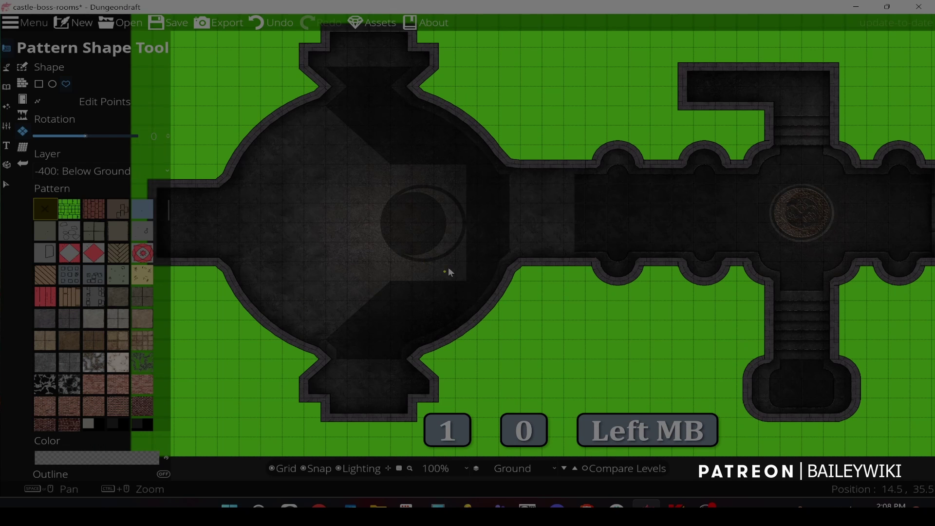
# - Draw two translucent black shapes with curved inner edges around the magic circle, covering the squared area's west and south sides and northeast corner
pyautogui.keyDown('ctrl'); pyautogui.scroll(3, 465, 206); pyautogui.keyUp('ctrl')
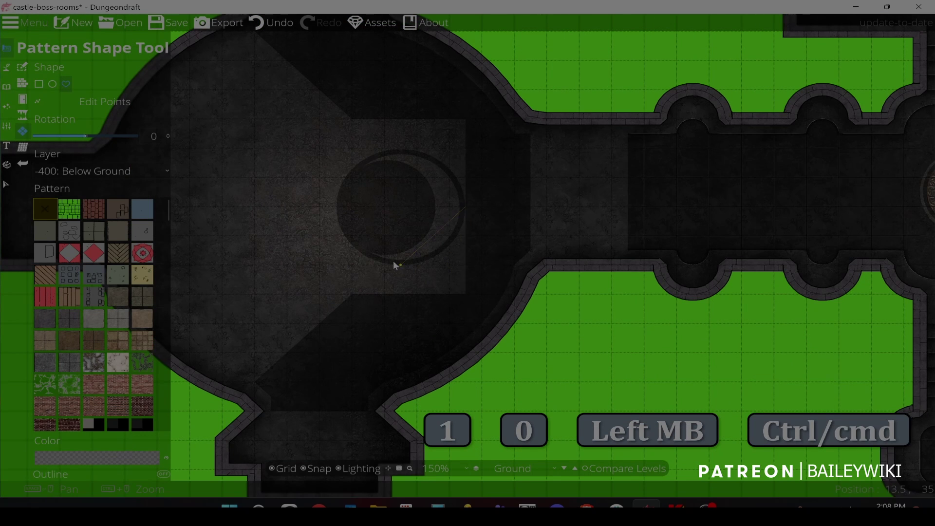
pyautogui.press('space')
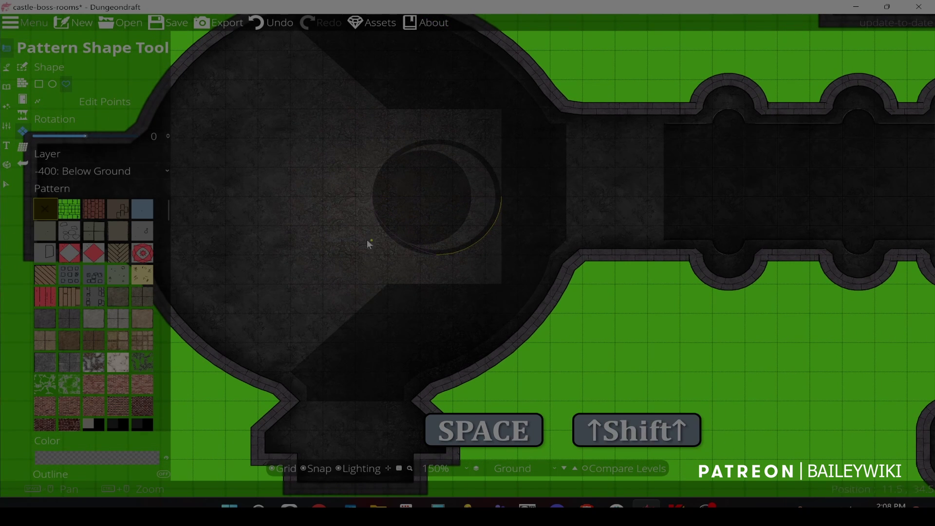
pyautogui.keyDown('shift'); pyautogui.click(386, 176); pyautogui.keyUp('shift')
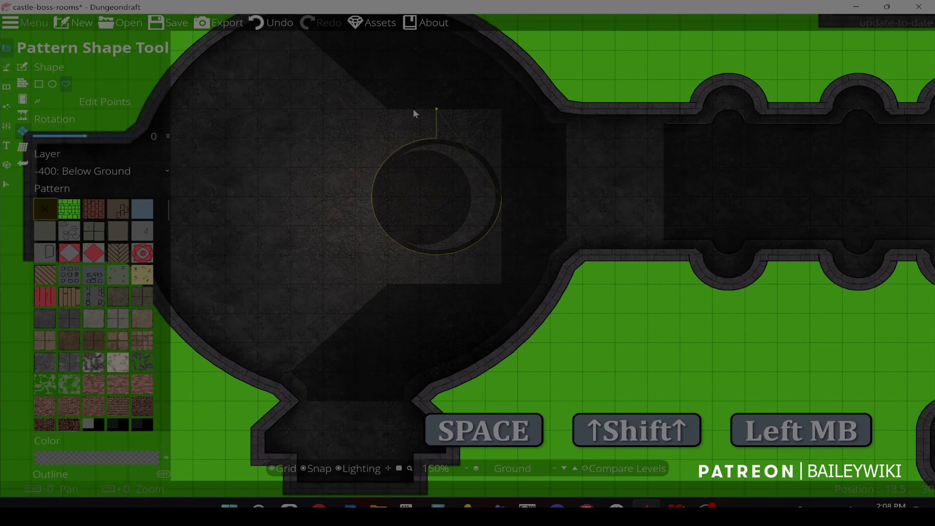
pyautogui.click(353, 107)
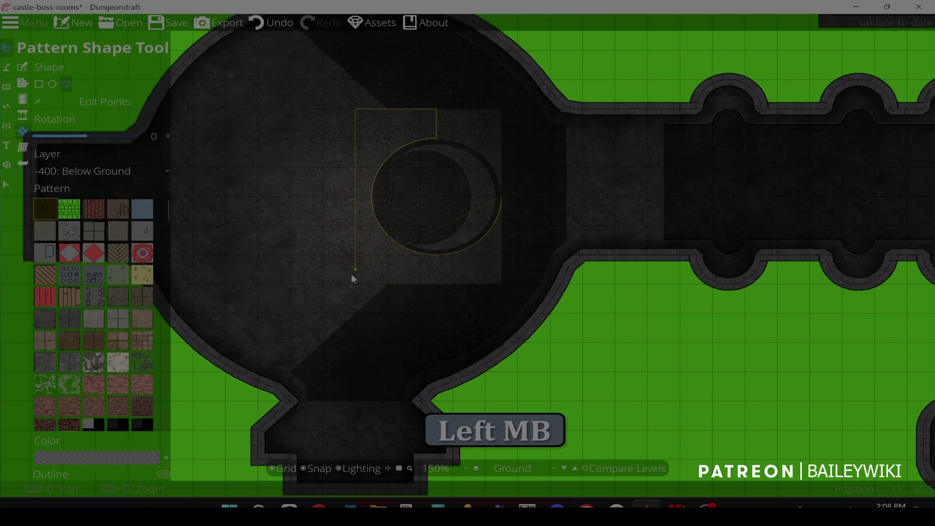
pyautogui.click(500, 285)
pyautogui.click(501, 199)
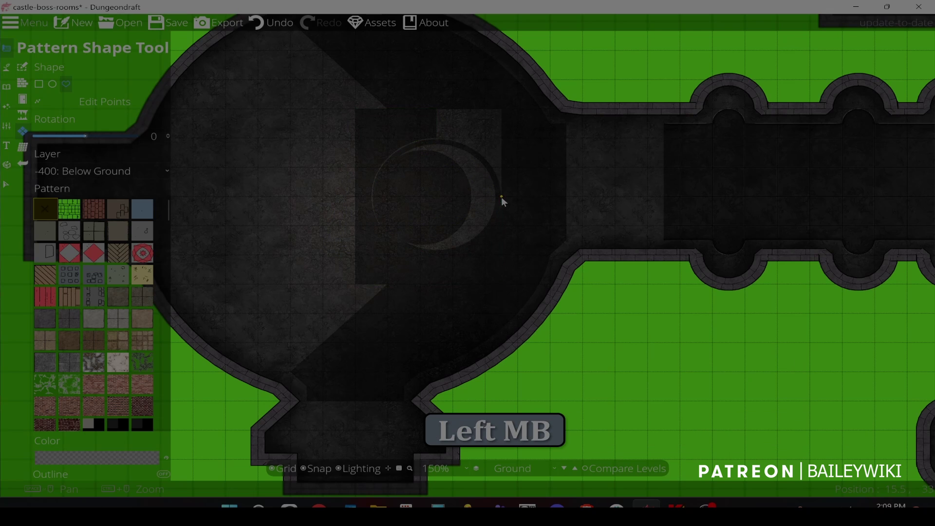
pyautogui.click(437, 137)
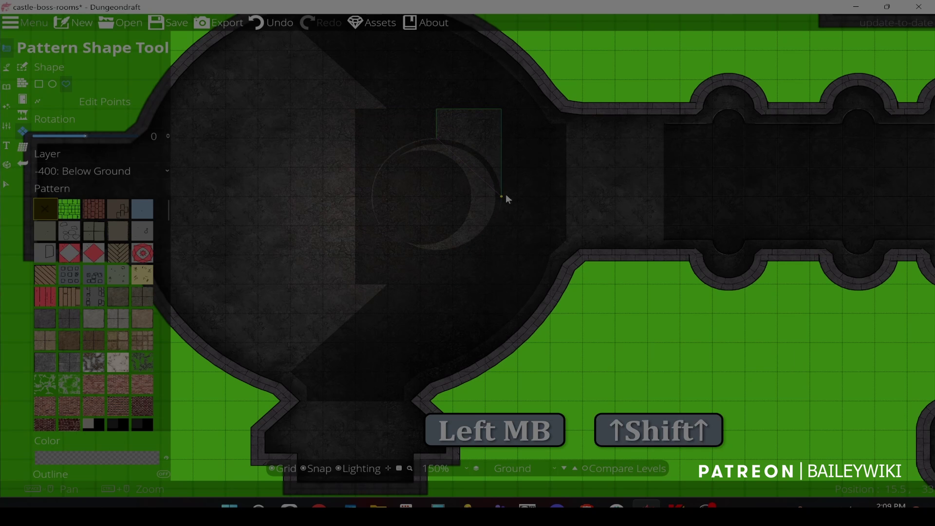
pyautogui.keyDown('shift'); pyautogui.click(502, 138); pyautogui.keyUp('shift')
# - Disable snapping, then scale the magic circle overlay down slightly and re-center it inside the round opening of the dark shapes
pyautogui.click(6, 184)
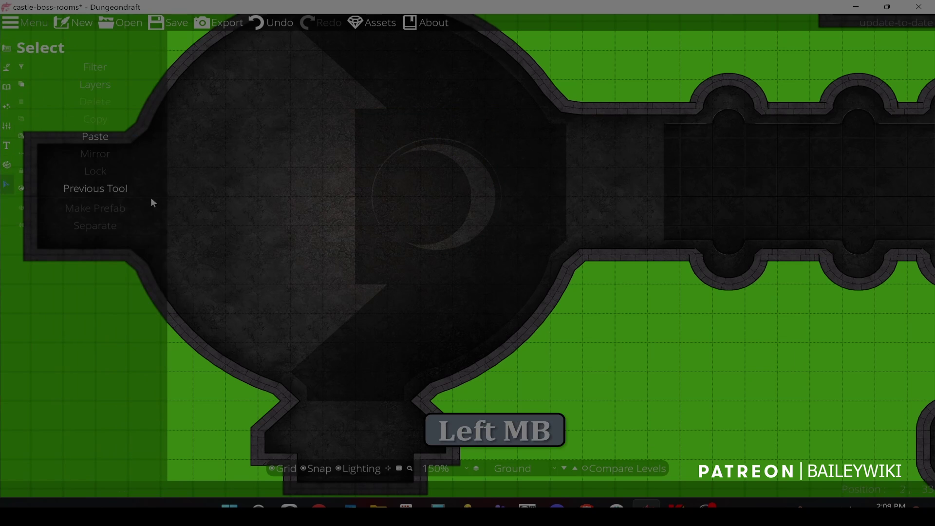
pyautogui.scroll(2, 433, 188)
pyautogui.scroll(2, 432, 187)
pyautogui.moveTo(440, 191); pyautogui.dragTo(466, 355)
pyautogui.press('s')
pyautogui.moveTo(445, 298); pyautogui.dragTo(438, 291)
pyautogui.click(442, 297)
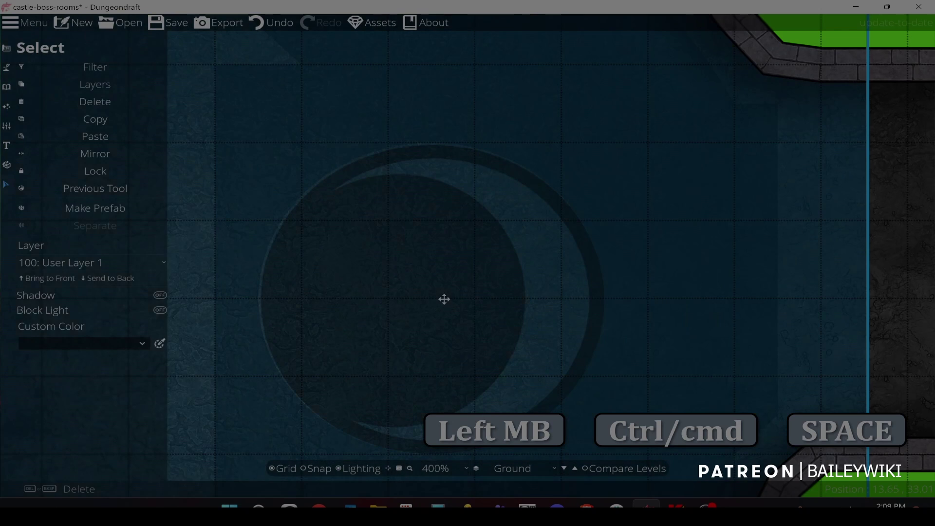
pyautogui.scroll(-4, 438, 294)
pyautogui.scroll(-3, 438, 294)
pyautogui.moveTo(320, 146); pyautogui.dragTo(333, 156)
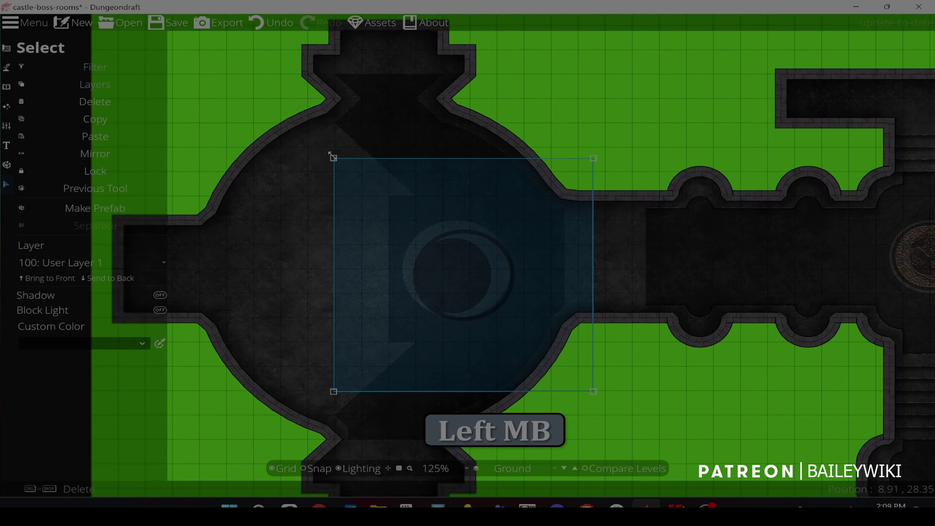
pyautogui.moveTo(467, 279); pyautogui.dragTo(460, 274)
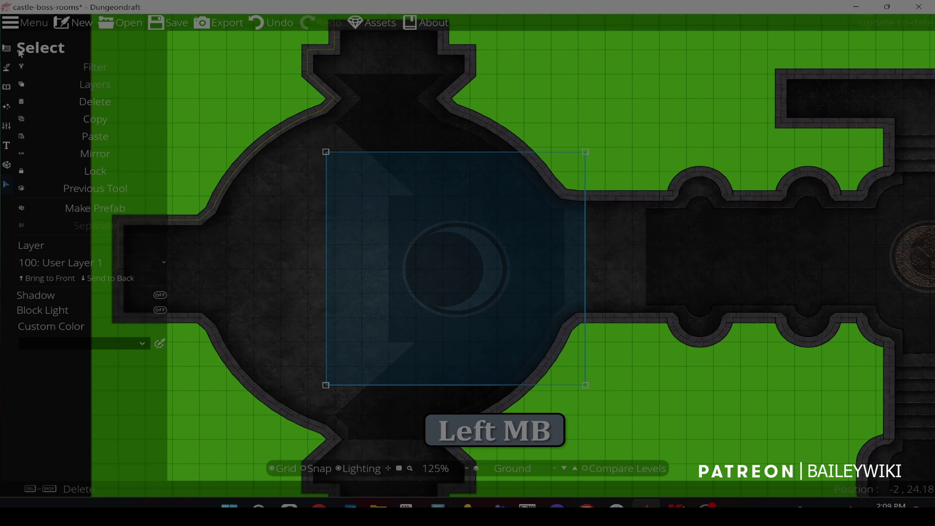
pyautogui.scroll(4, 341, 216)
pyautogui.click(7, 87)
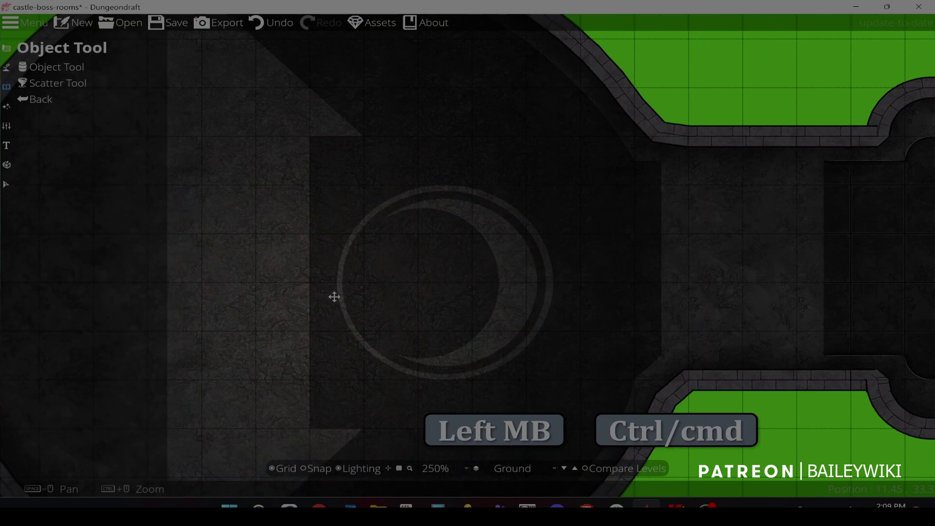
pyautogui.scroll(-4, 334, 293)
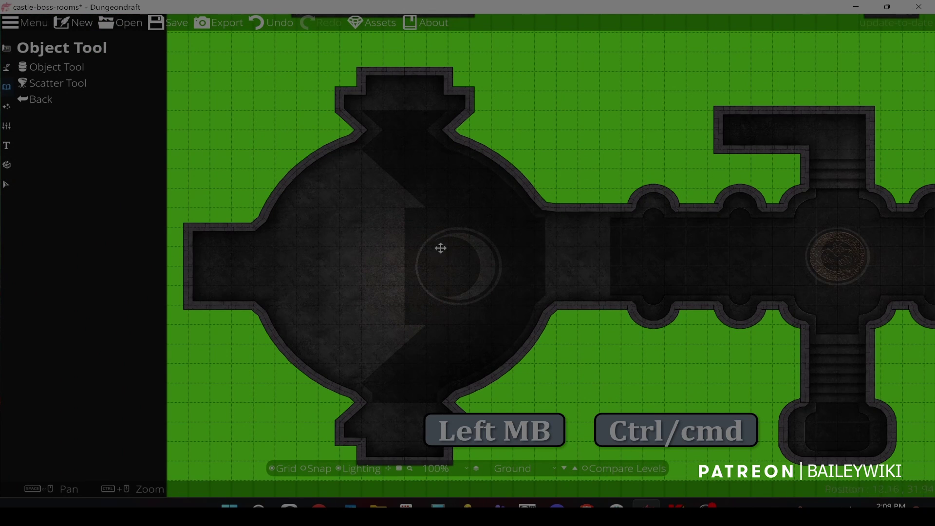
pyautogui.moveTo(441, 248); pyautogui.dragTo(378, 234)
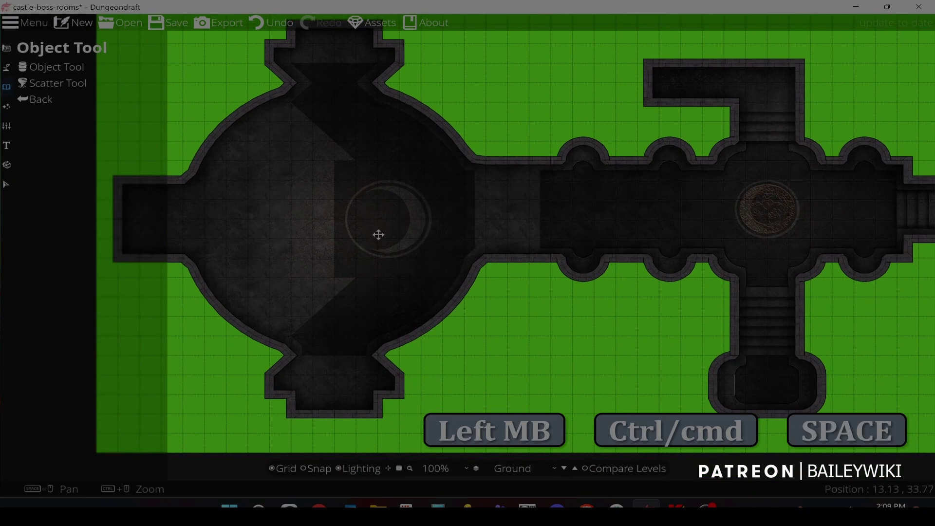
# - Set the Path Tool's width to 0.3 and choose a black shadow path from the library
pyautogui.click(7, 69)
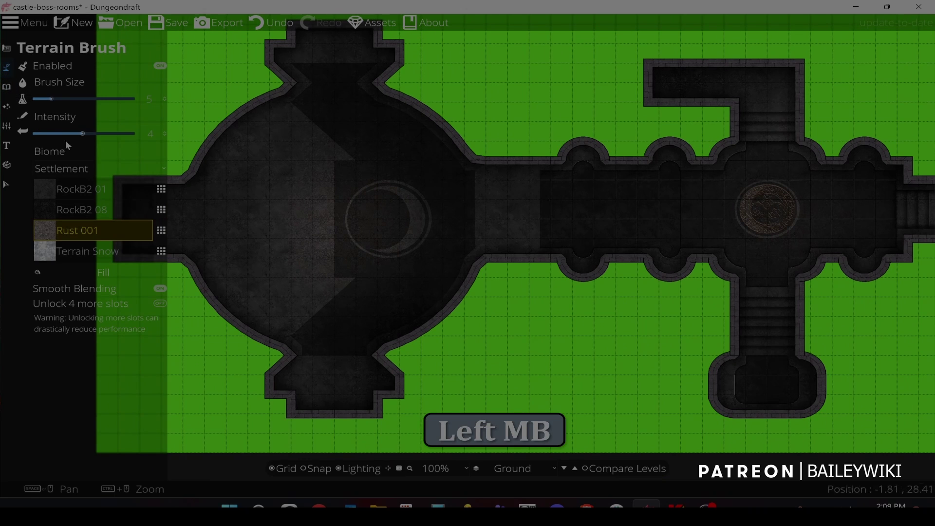
pyautogui.click(7, 86)
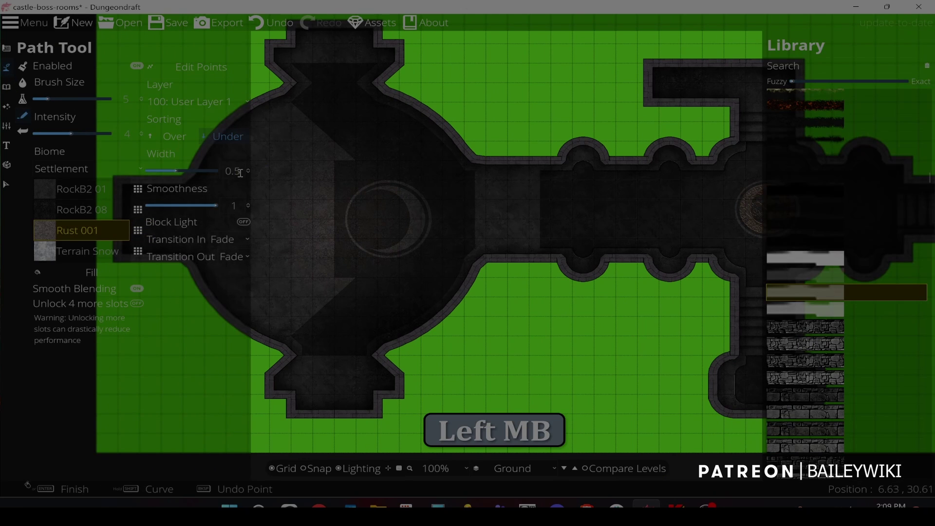
pyautogui.press('BackSpace')
pyautogui.write('3')
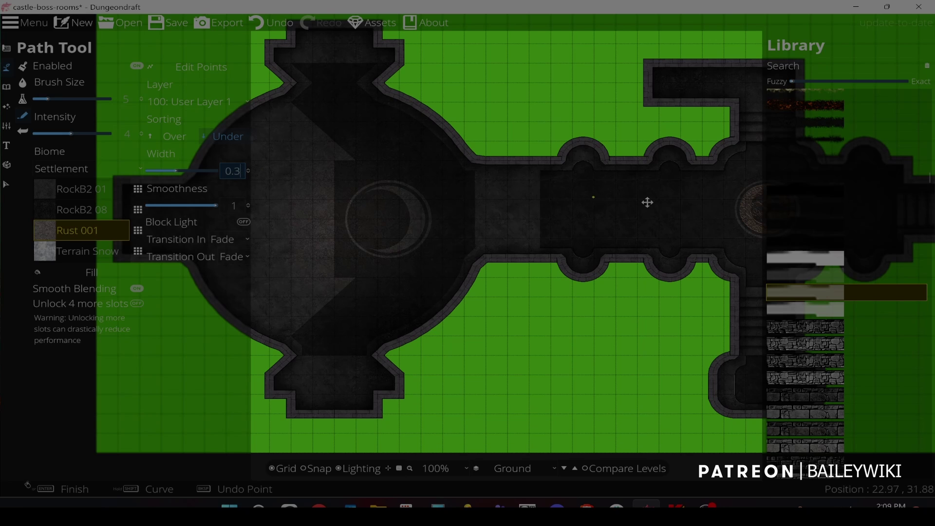
pyautogui.press('Return')
pyautogui.moveTo(928, 178); pyautogui.dragTo(927, 433)
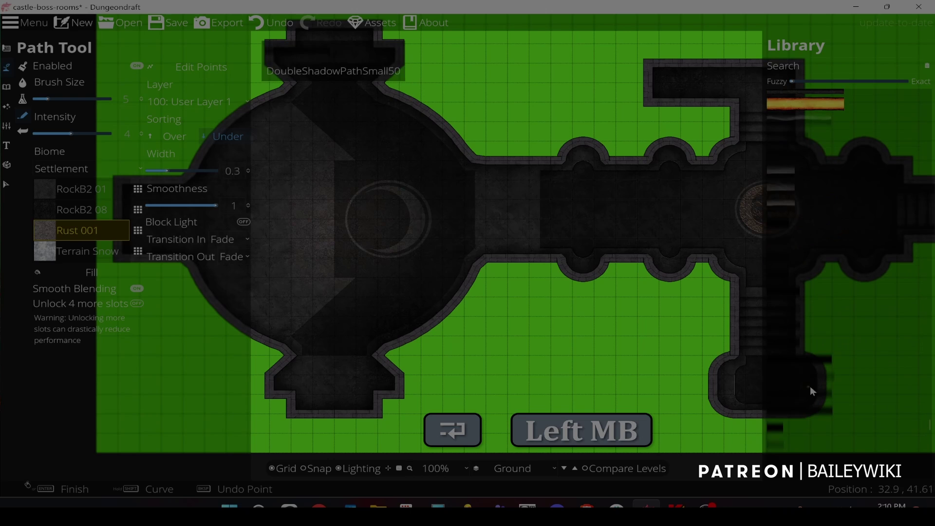
pyautogui.click(824, 393)
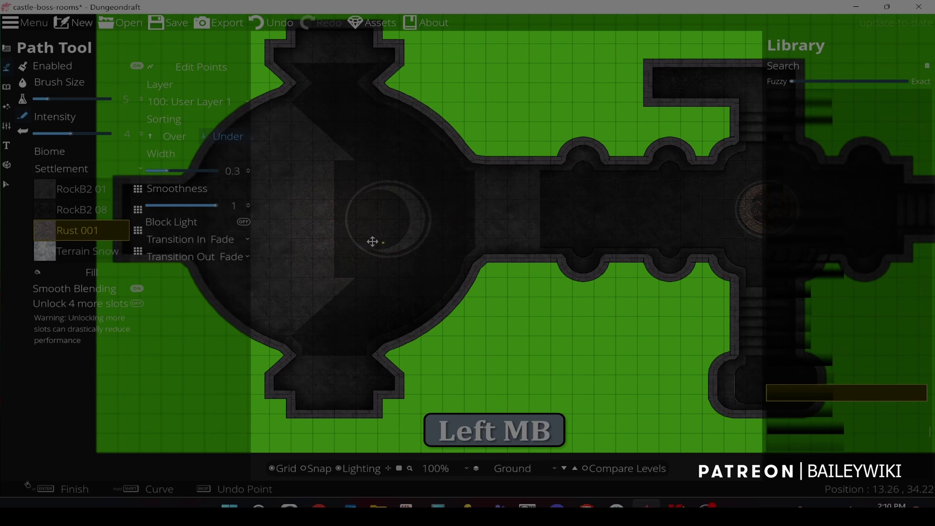
# - Set both the path's Transition In and Transition Out to None and enable snapping
pyautogui.scroll(1, 406, 247)
pyautogui.moveTo(406, 247); pyautogui.dragTo(621, 277)
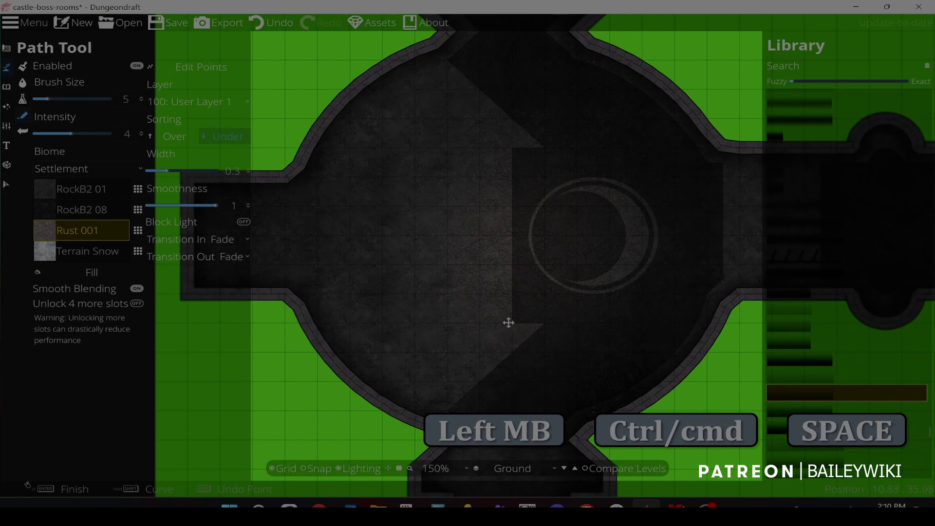
pyautogui.click(228, 239)
pyautogui.click(230, 256)
pyautogui.click(230, 256)
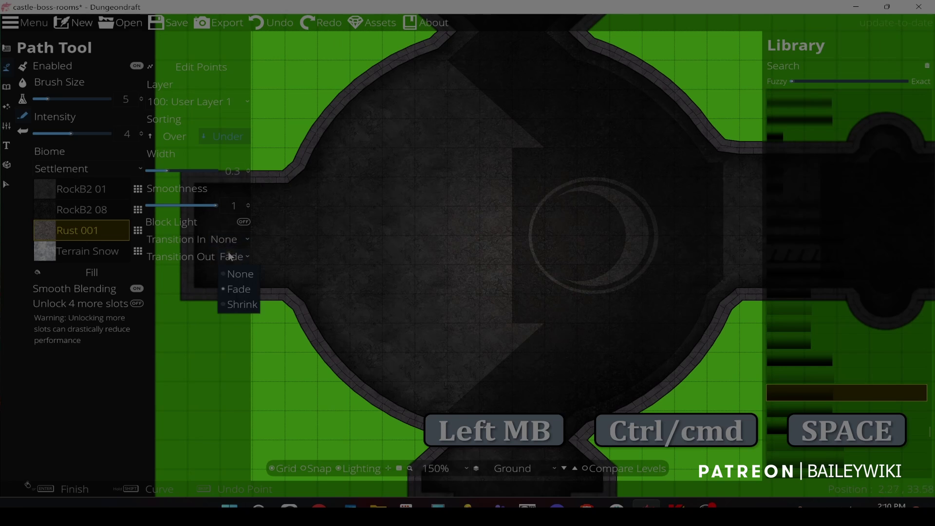
pyautogui.click(239, 274)
pyautogui.press('s')
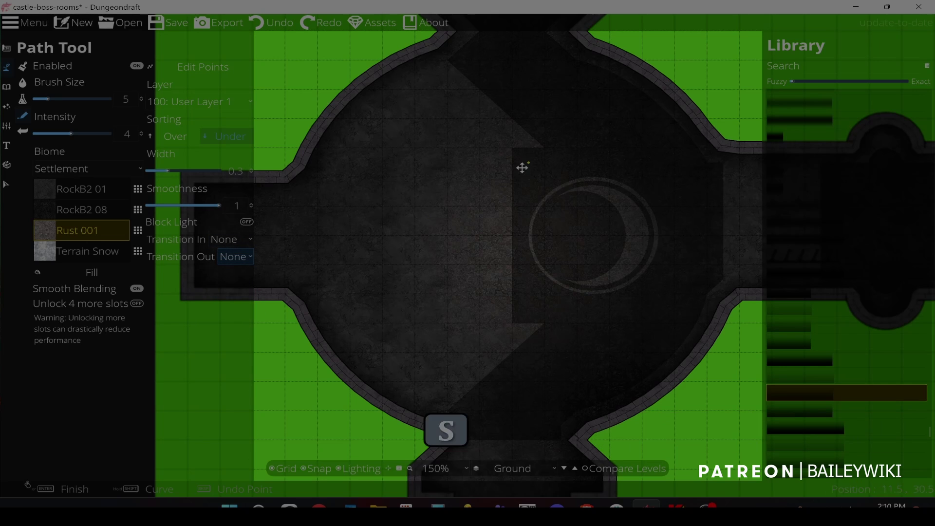
# - Draw five parallel vertical shadow paths half a square apart, starting at the dark square's west edge and shortening westward like stair steps
pyautogui.click(513, 150)
pyautogui.rightClick(516, 326)
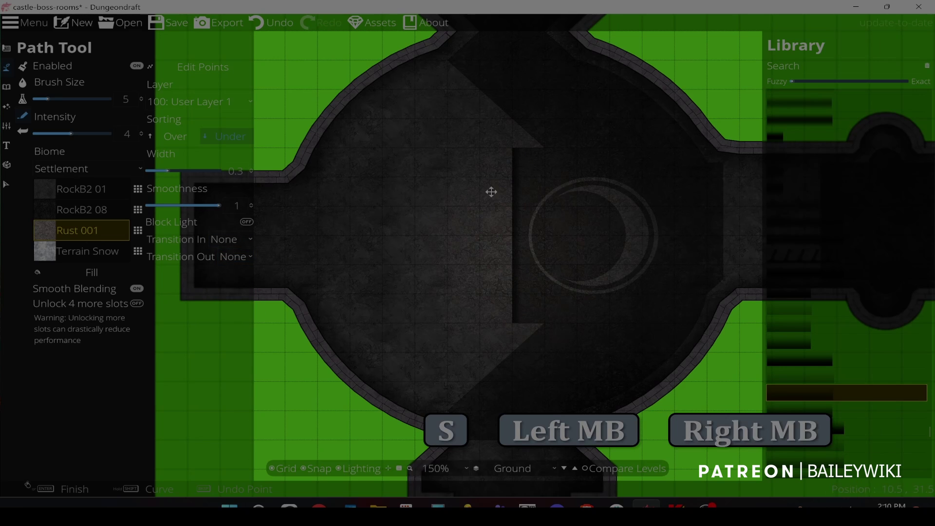
pyautogui.click(494, 152)
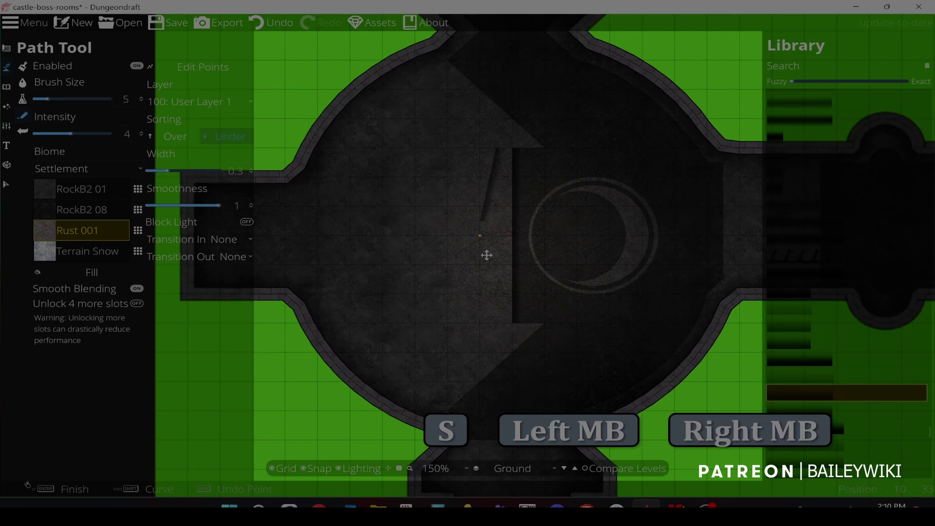
pyautogui.click(483, 165)
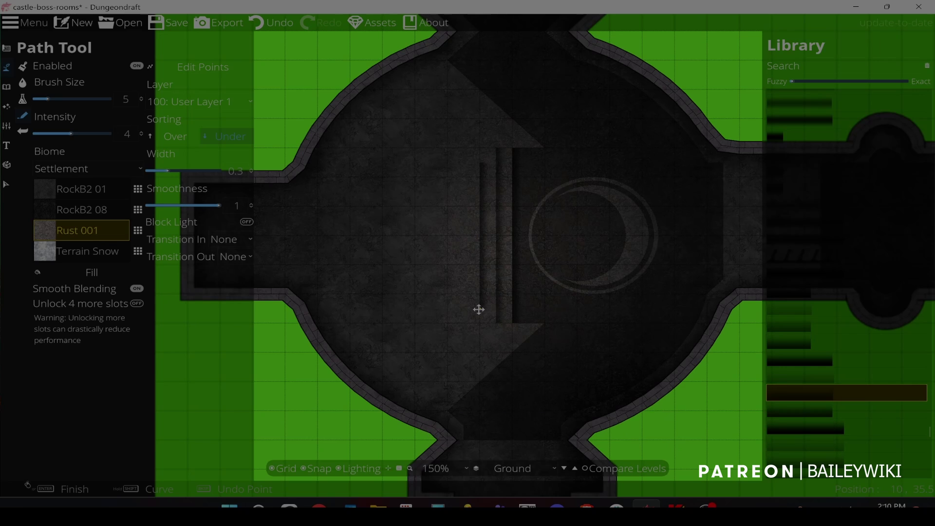
pyautogui.rightClick(479, 310)
pyautogui.click(465, 171)
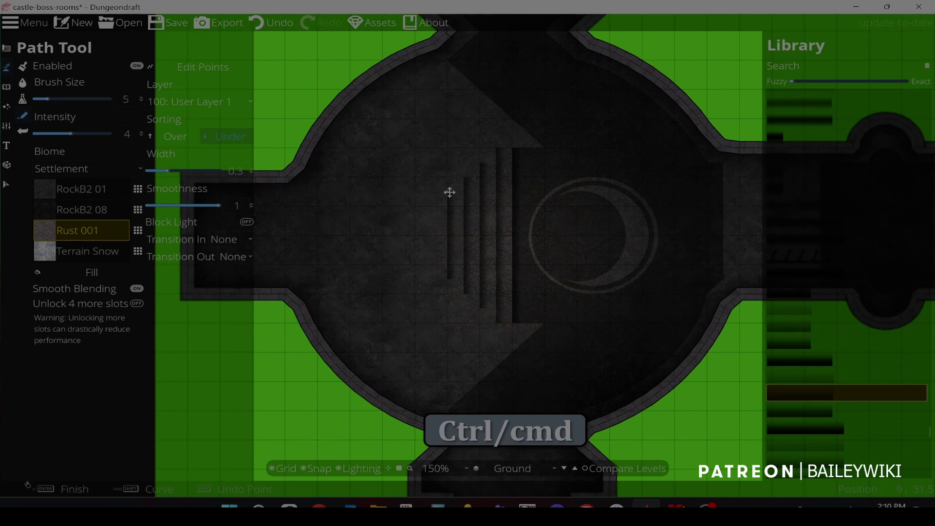
pyautogui.scroll(3, 448, 192)
pyautogui.click(434, 151)
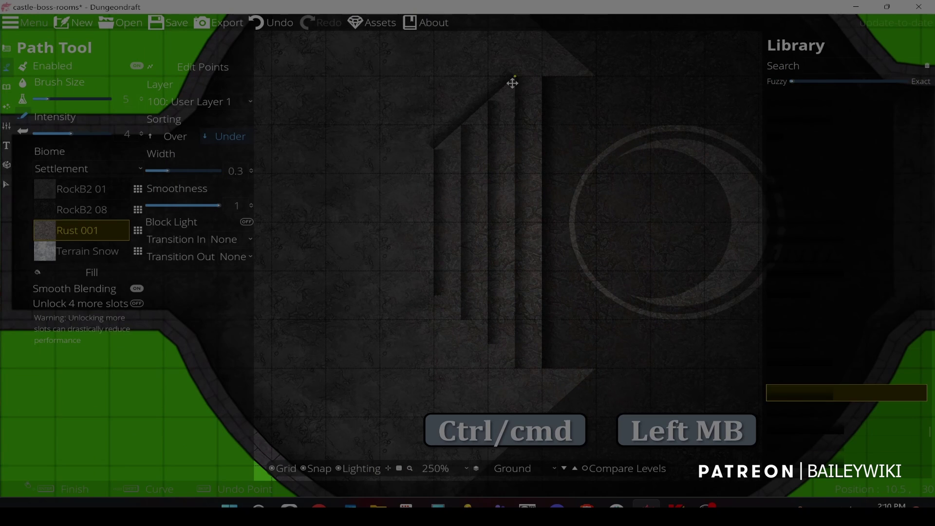
pyautogui.rightClick(512, 81)
pyautogui.hotkey('ctrl', 'z')
# - Draw diagonal shadow paths along the southern and northern ends of the steps, joining the shortest line to the second line from the east
pyautogui.click(433, 293)
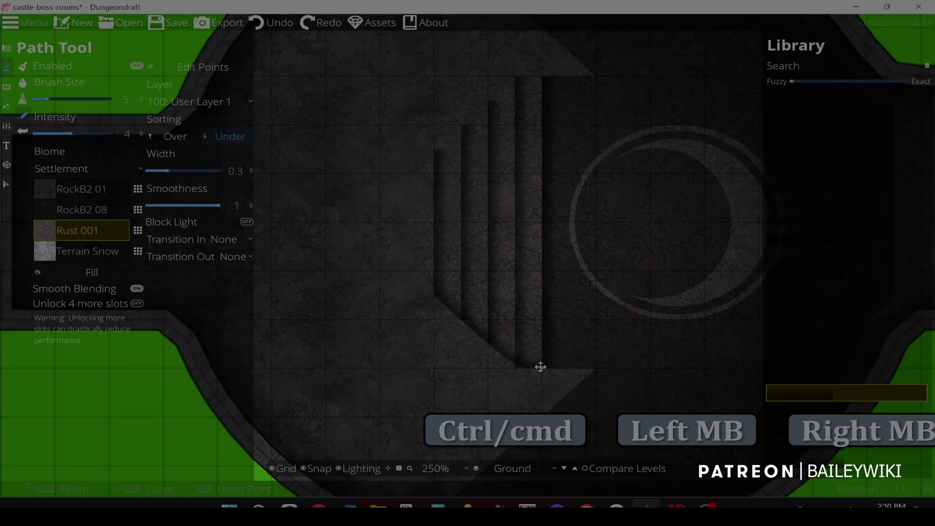
pyautogui.rightClick(515, 368)
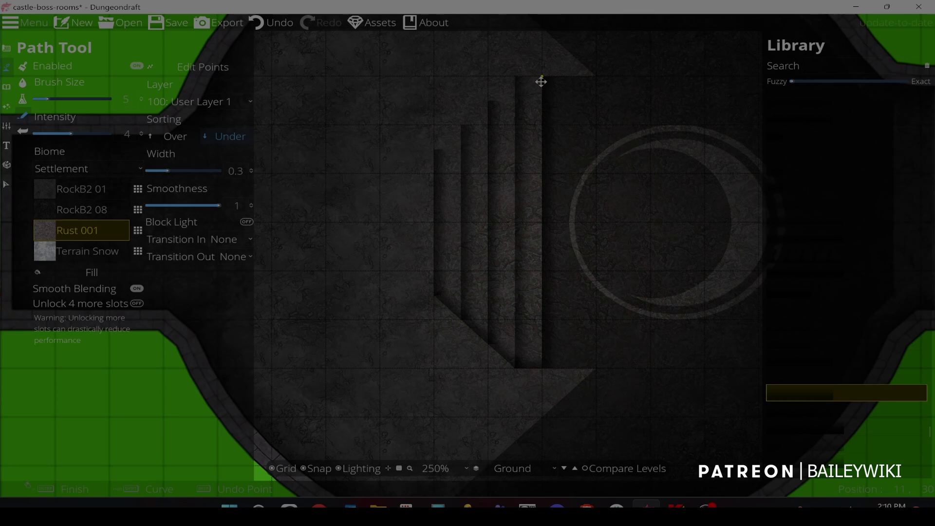
pyautogui.click(433, 152)
pyautogui.rightClick(517, 80)
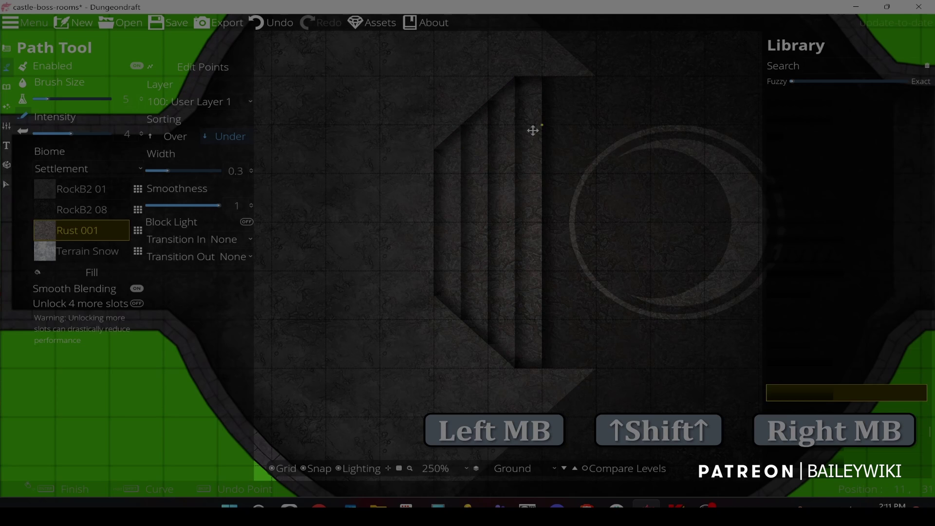
pyautogui.moveTo(505, 144); pyautogui.dragTo(475, 194)
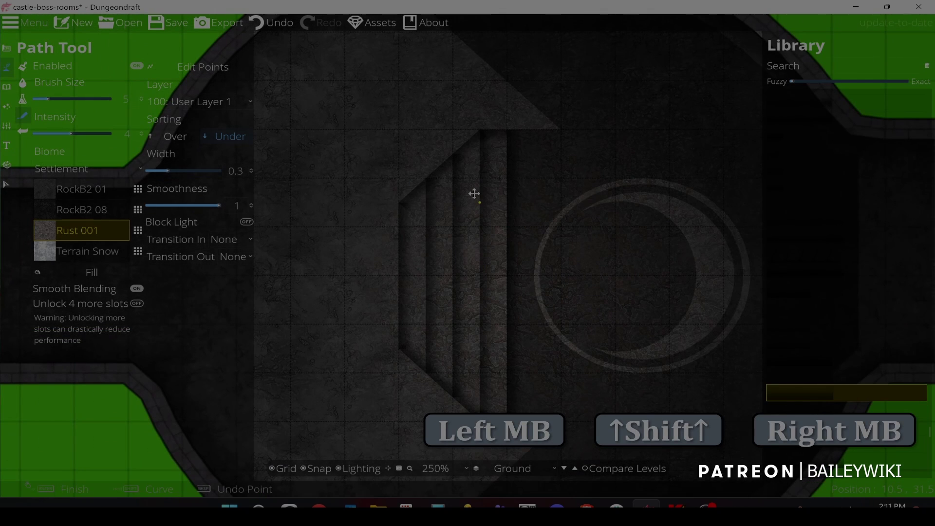
# - Undo the step shadow paths and set the path's Transition In and Transition Out to Fade
pyautogui.hotkey('ctrl', 'z')
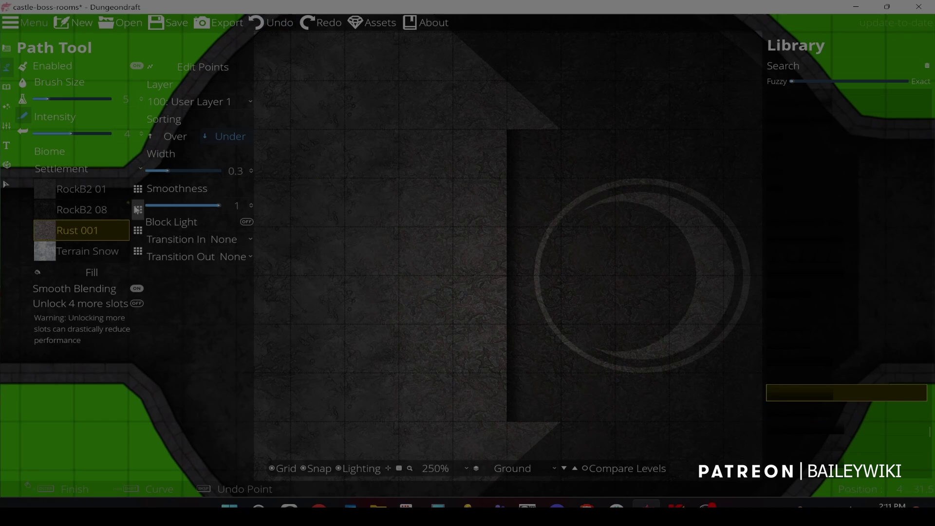
pyautogui.click(232, 257)
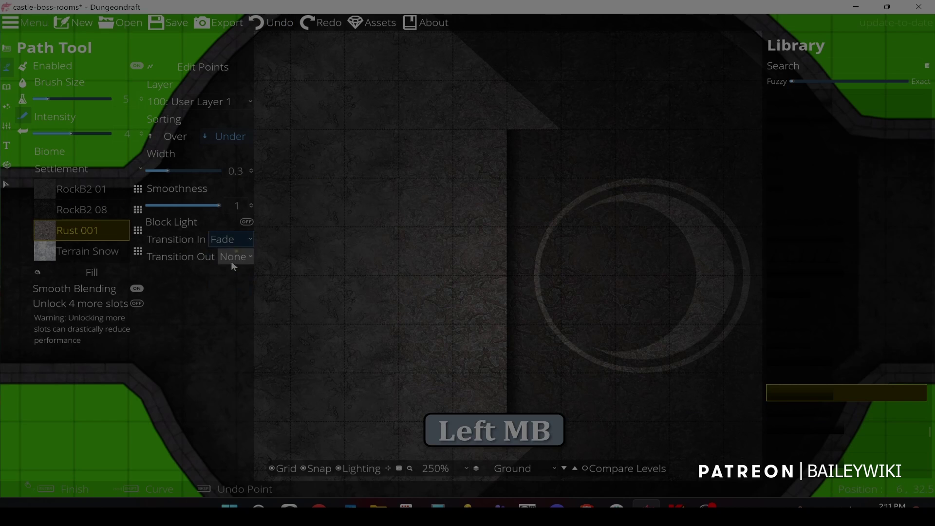
pyautogui.click(239, 290)
# - Draw four parallel vertical shadow paths half a square apart west of the dark square, each shorter than the one to its east
pyautogui.click(490, 162)
pyautogui.press('space')
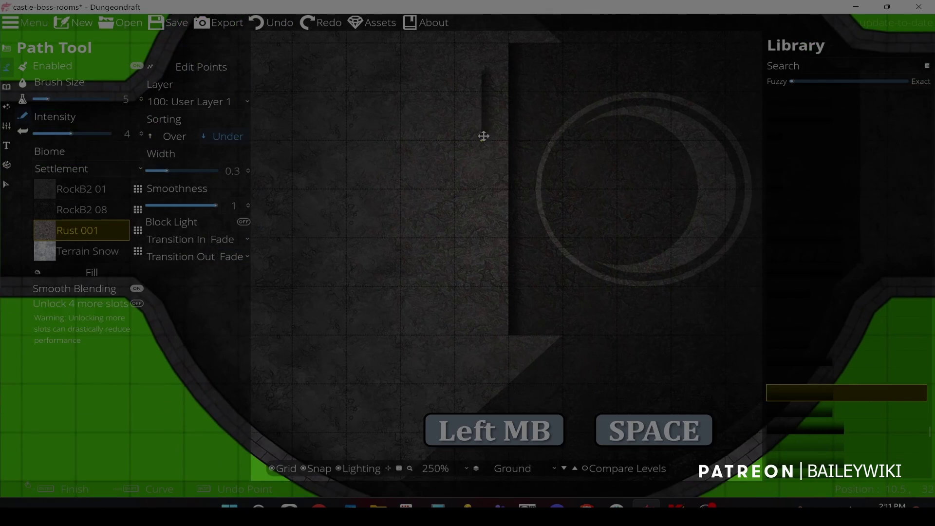
pyautogui.click(485, 316)
pyautogui.rightClick(480, 311)
pyautogui.click(450, 93)
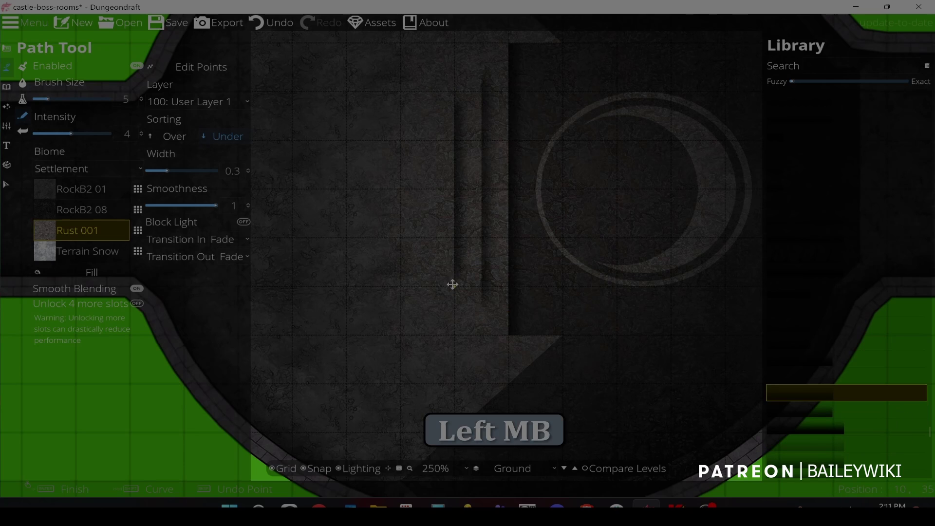
pyautogui.rightClick(453, 284)
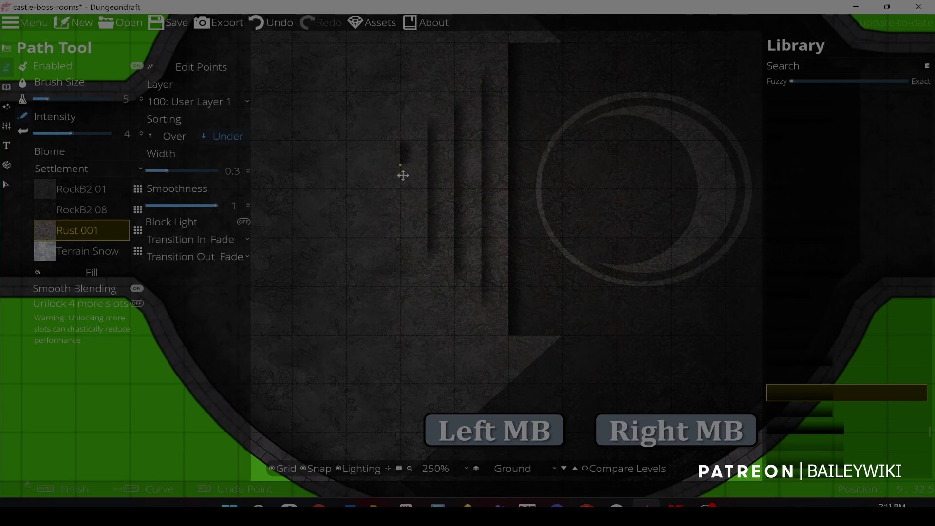
# - Set both path transitions to None and draw a shadow path along the steps' northern ends to the dark square's west edge
pyautogui.click(229, 240)
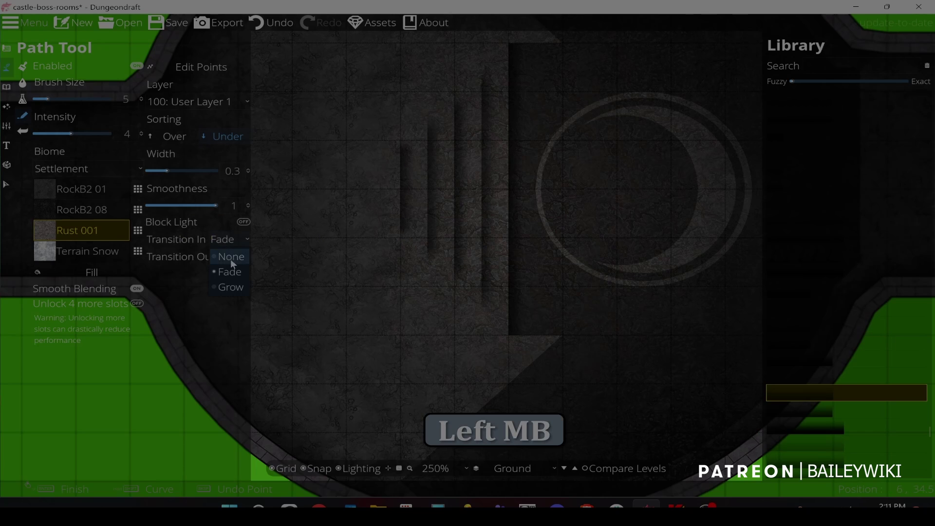
pyautogui.click(237, 257)
pyautogui.click(237, 257)
pyautogui.click(237, 274)
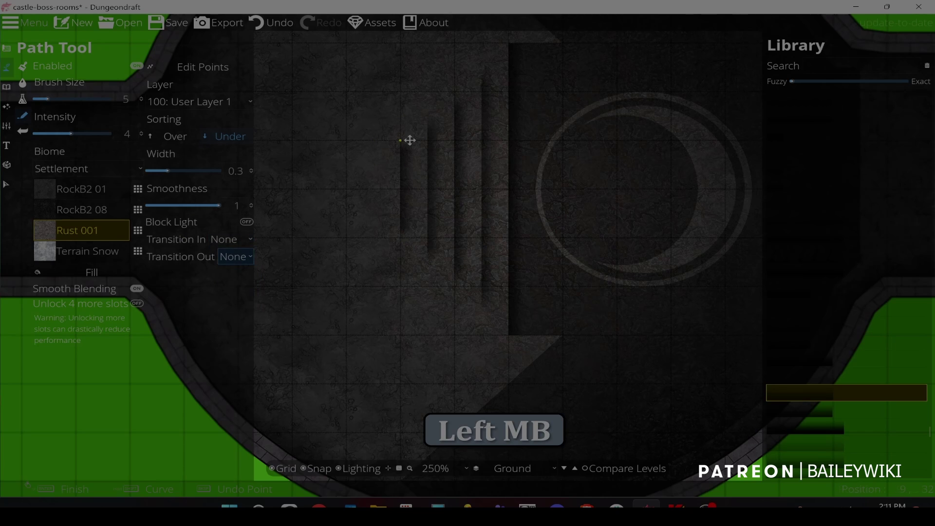
pyautogui.rightClick(493, 77)
pyautogui.hotkey('ctrl', 'z')
pyautogui.click(510, 67)
pyautogui.click(479, 67)
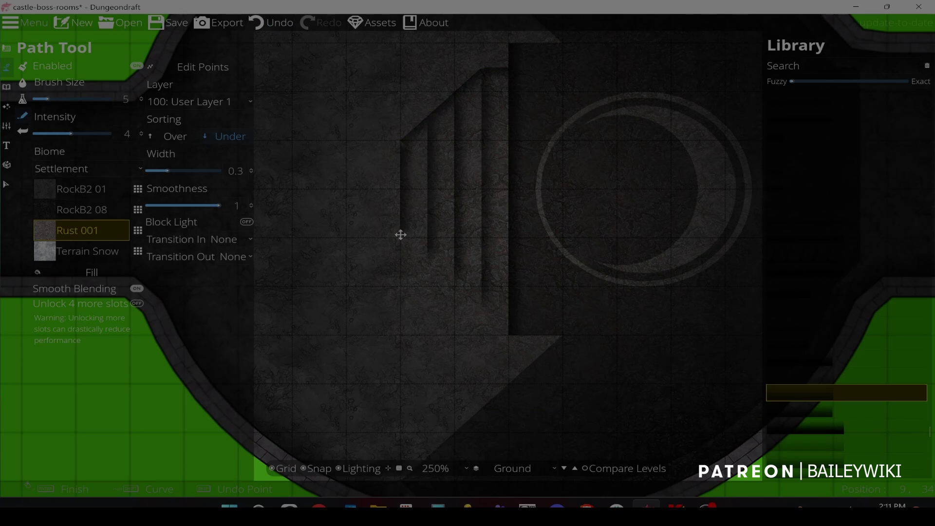
# - Draw a mirrored shadow path along the steps' southern ends, from the shortest line to the dark square's west edge
pyautogui.moveTo(400, 235); pyautogui.dragTo(506, 304)
pyautogui.rightClick(503, 221)
pyautogui.scroll(1, 505, 222)
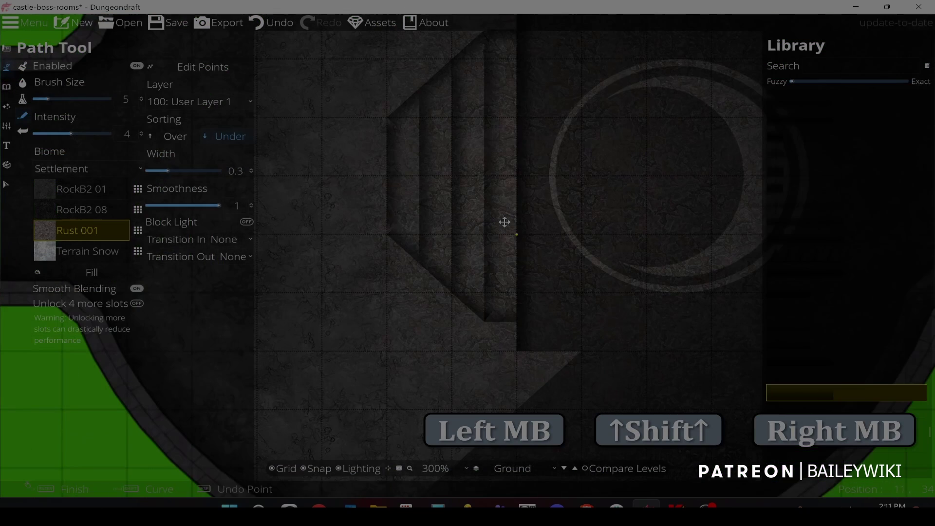
pyautogui.press('space')
pyautogui.hotkey('ctrl', 'z')
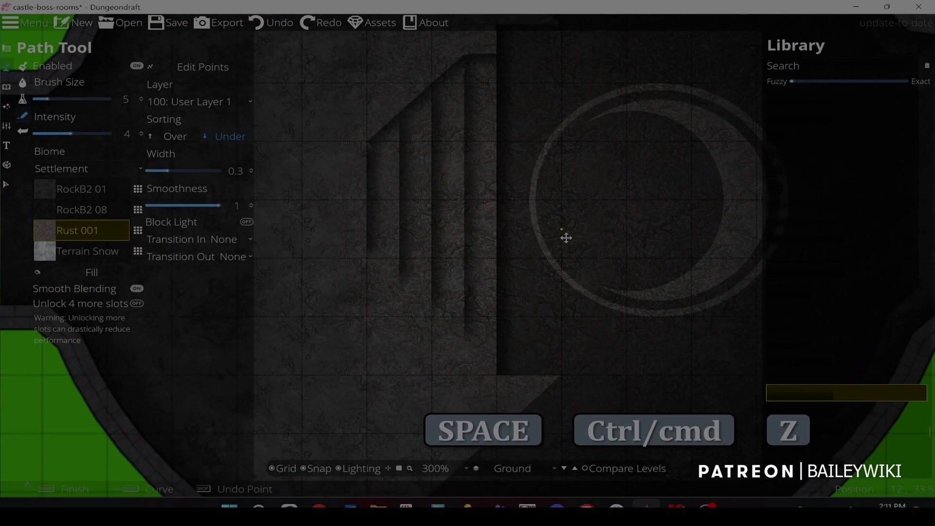
pyautogui.moveTo(482, 74); pyautogui.dragTo(363, 161)
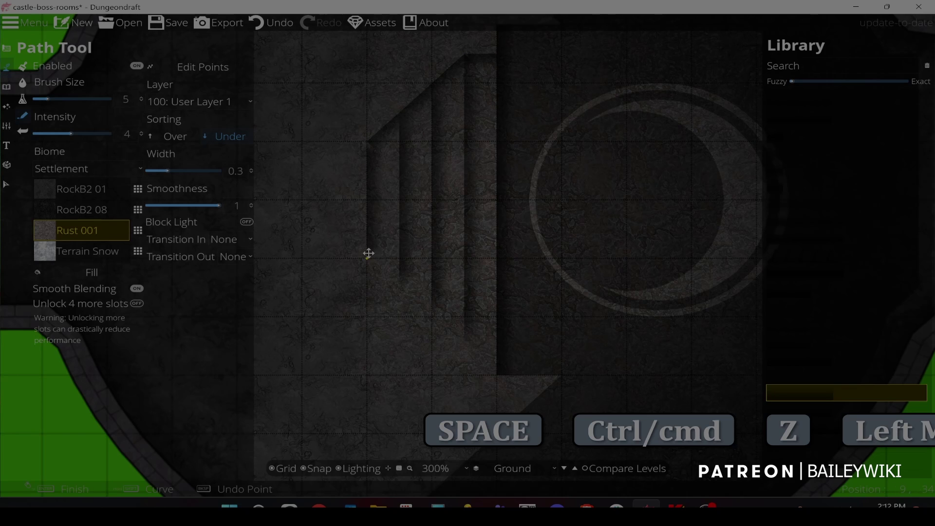
pyautogui.scroll(-3, 493, 267)
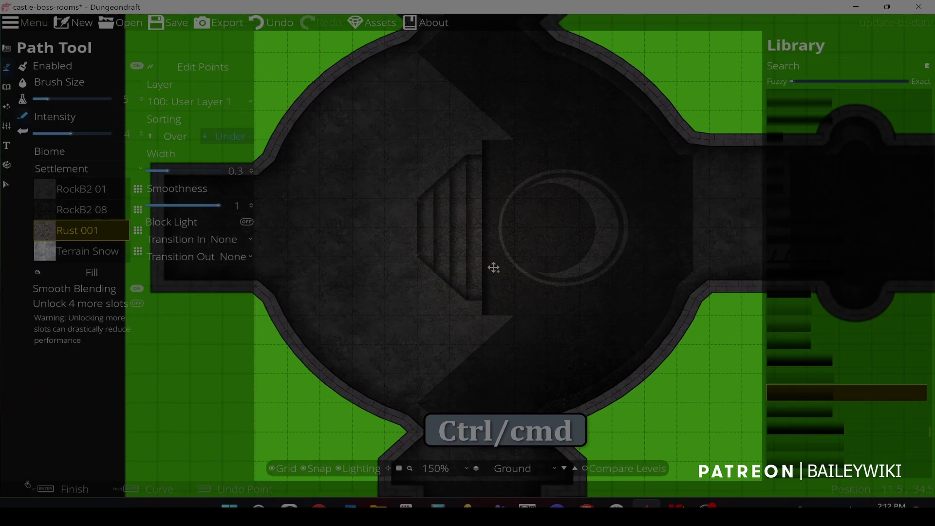
# - Set the Path Tool's width to 1
pyautogui.press('space')
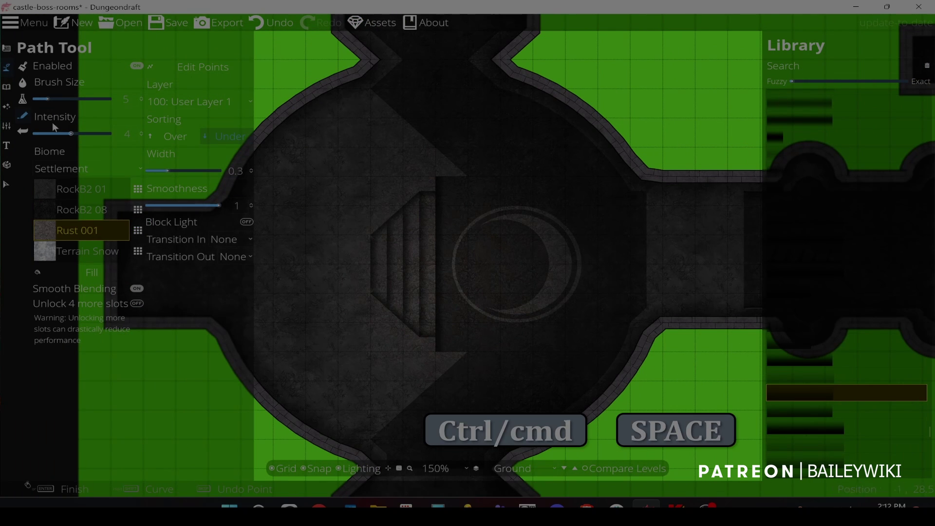
pyautogui.moveTo(244, 170); pyautogui.dragTo(220, 173)
pyautogui.write('1')
pyautogui.press('Return')
pyautogui.press('space')
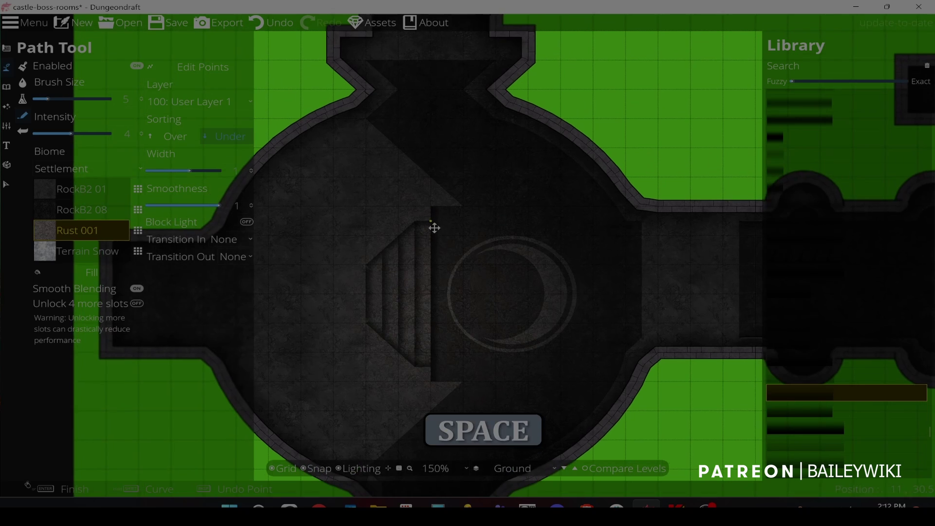
# - Draw a wide shadow path along the southern diagonal floor edge, from the pointed tip beside the steps to the south doorway wall
pyautogui.scroll(2, 461, 217)
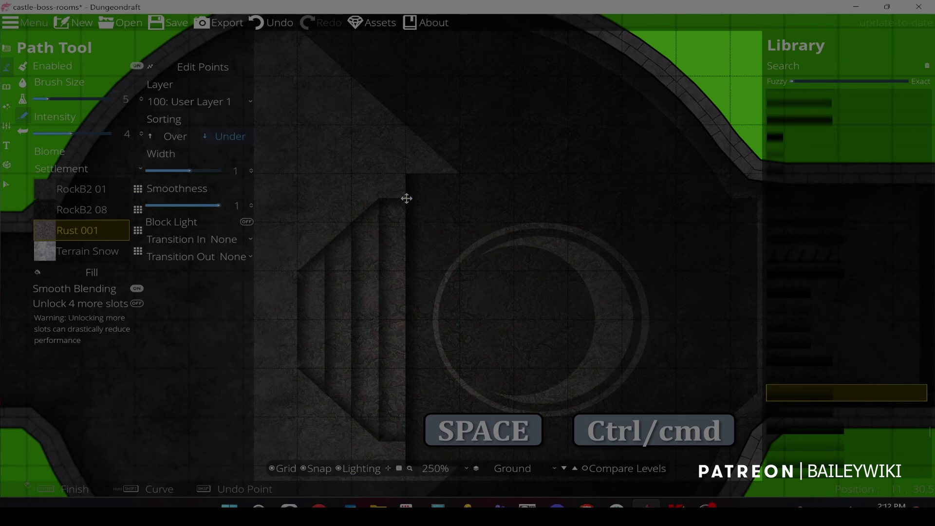
pyautogui.click(406, 178)
pyautogui.hotkey('ctrl', 'z')
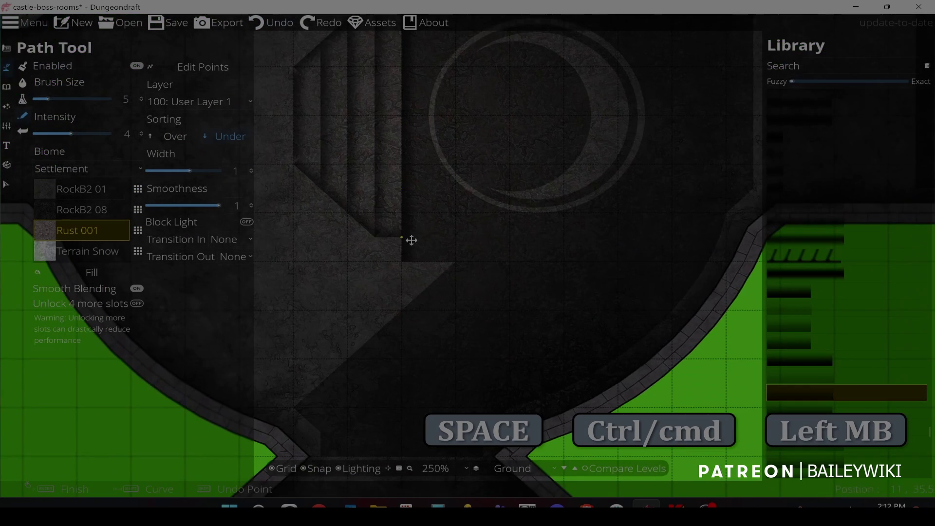
pyautogui.click(408, 256)
pyautogui.click(450, 263)
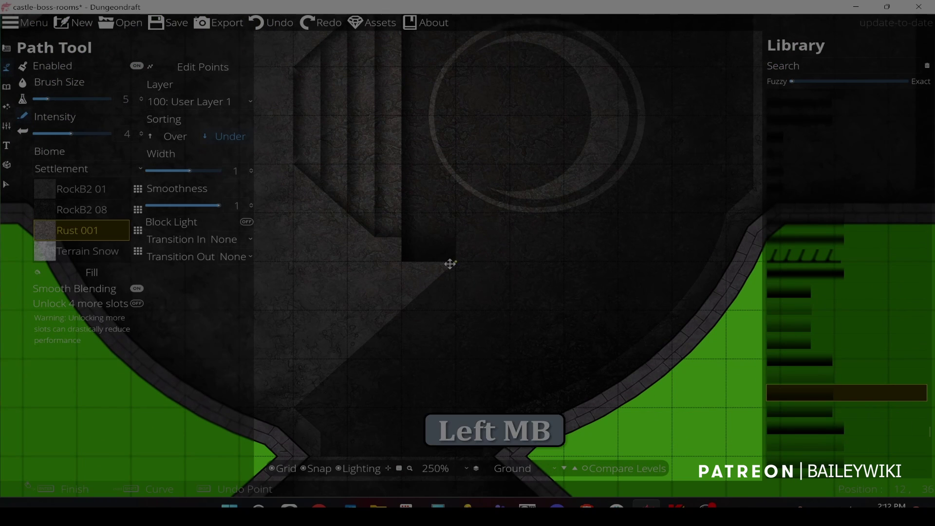
pyautogui.press('shift')
pyautogui.press('space')
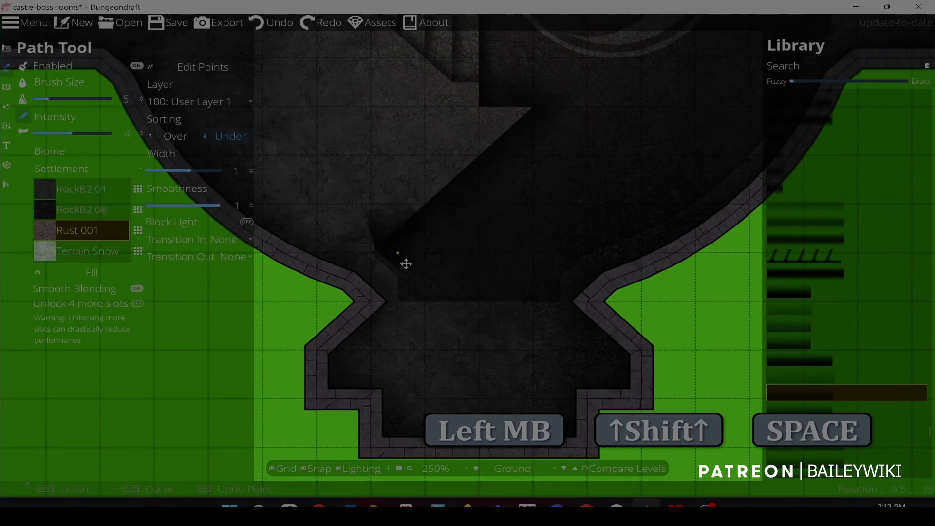
pyautogui.rightClick(373, 254)
pyautogui.scroll(-4, 373, 255)
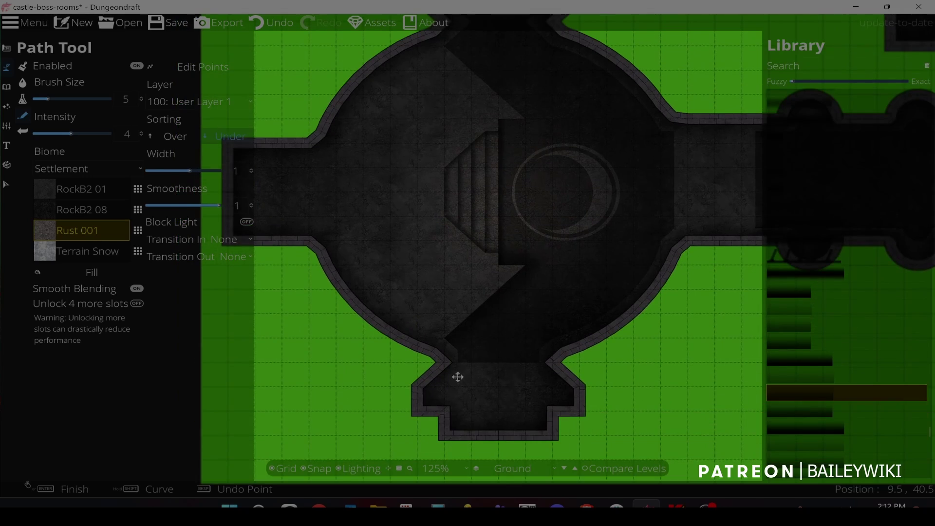
# - Draw a matching wide shadow path along the northern diagonal floor edge, from the north doorway wall to the pointed tip
pyautogui.scroll(4, 458, 375)
pyautogui.scroll(-2, 430, 242)
pyautogui.press('space')
pyautogui.scroll(-3, 395, 270)
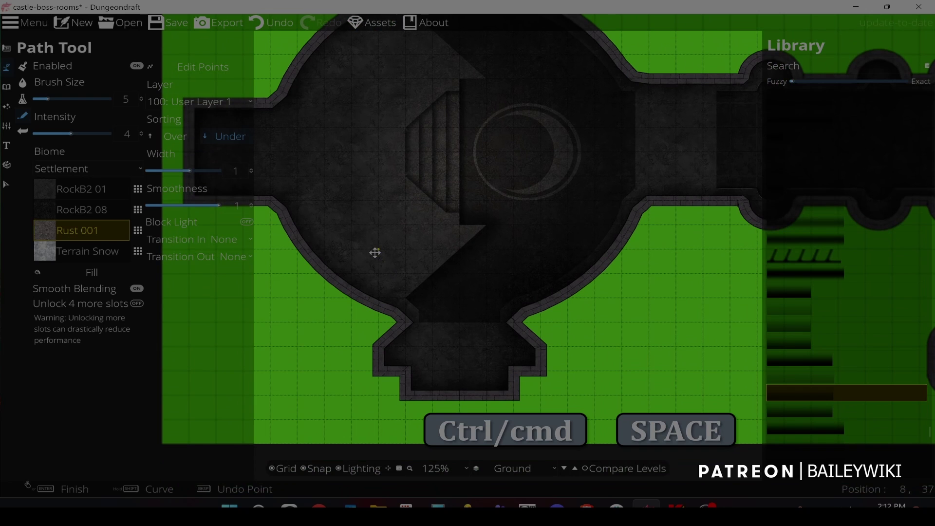
pyautogui.scroll(3, 375, 252)
pyautogui.rightClick(364, 103)
pyautogui.hotkey('ctrl', 'z')
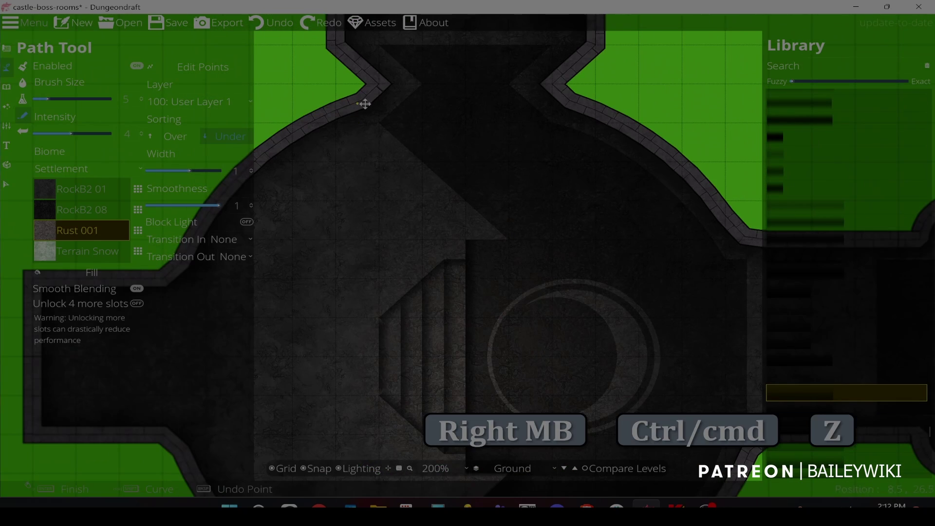
pyautogui.click(380, 124)
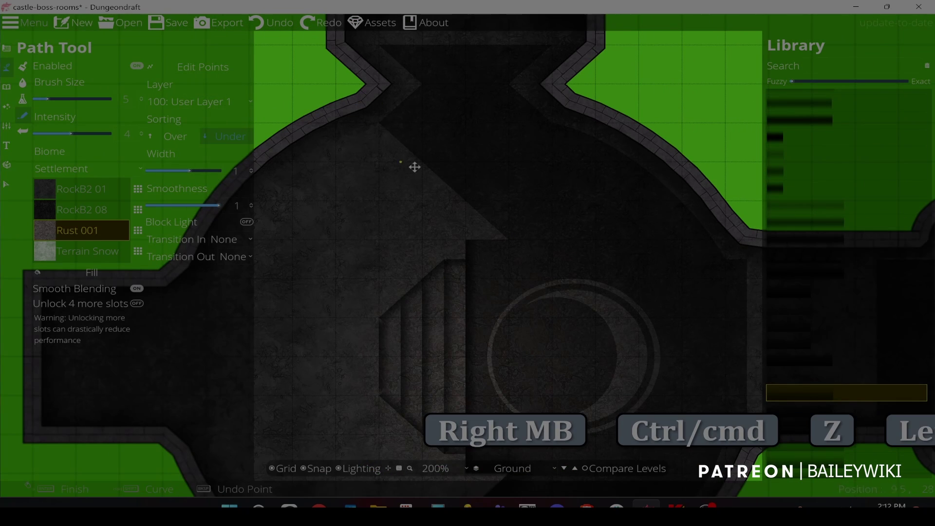
pyautogui.click(514, 239)
pyautogui.scroll(-3, 497, 284)
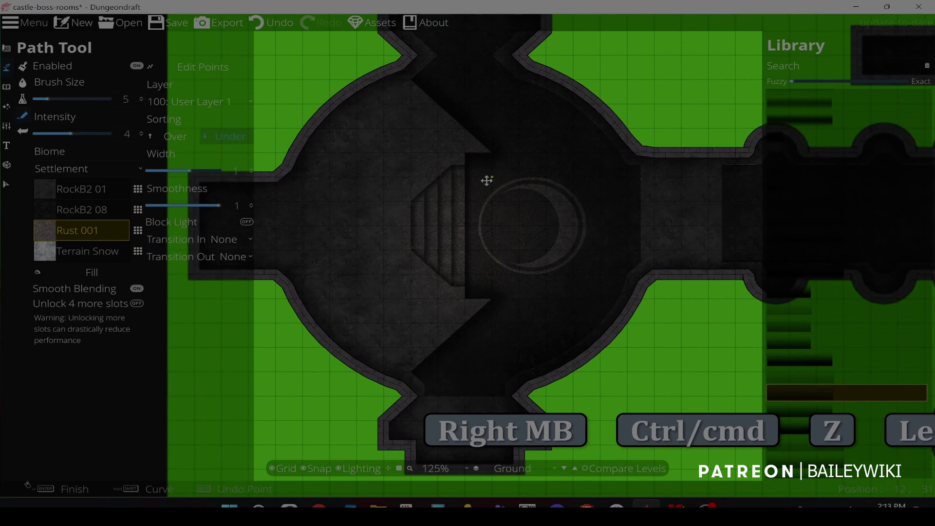
# - Edit the points of the two diagonal shadow paths, moving their outer ends against the round room's walls
pyautogui.press('space')
pyautogui.scroll(4, 520, 214)
pyautogui.press('ctrl')
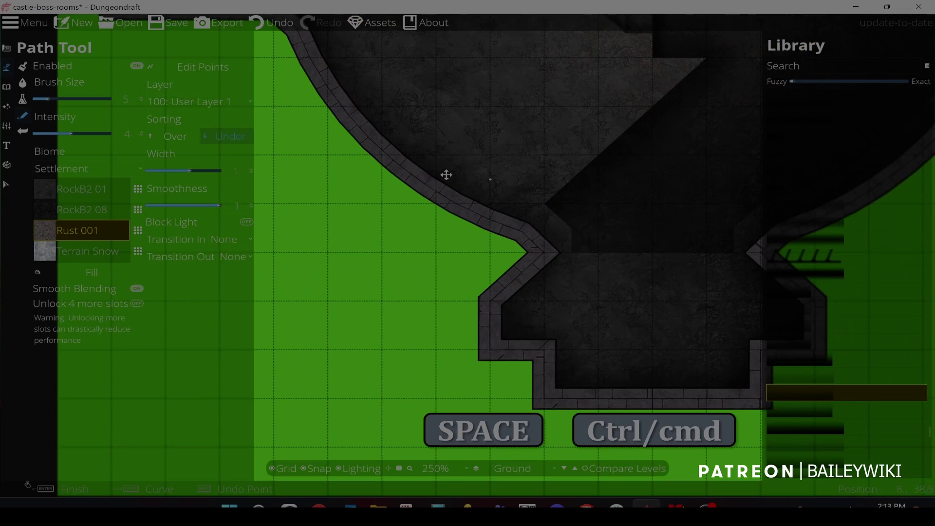
pyautogui.keyDown('ctrl'); pyautogui.click(403, 169); pyautogui.keyUp('ctrl')
pyautogui.moveTo(545, 202); pyautogui.dragTo(517, 230)
pyautogui.scroll(-1, 492, 115)
pyautogui.moveTo(512, 83); pyautogui.dragTo(542, 325)
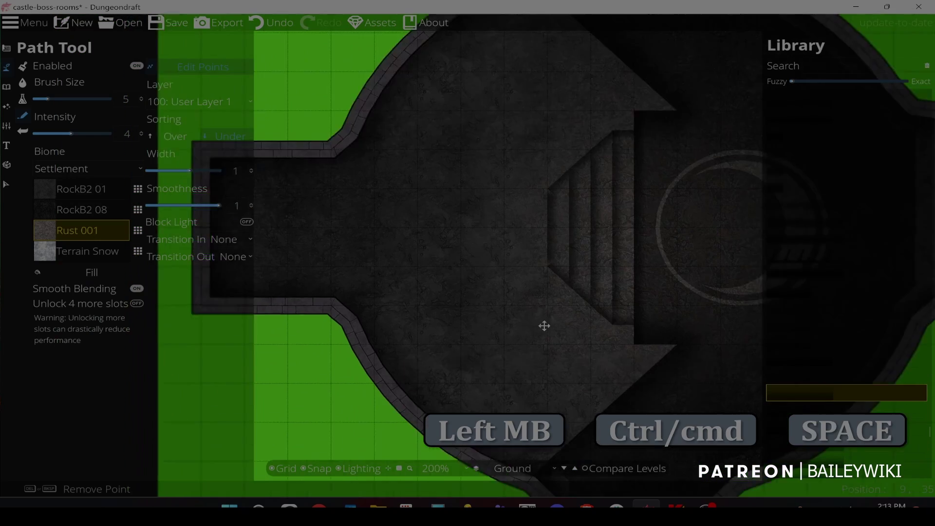
pyautogui.moveTo(528, 39); pyautogui.dragTo(522, 245)
pyautogui.scroll(3, 525, 207)
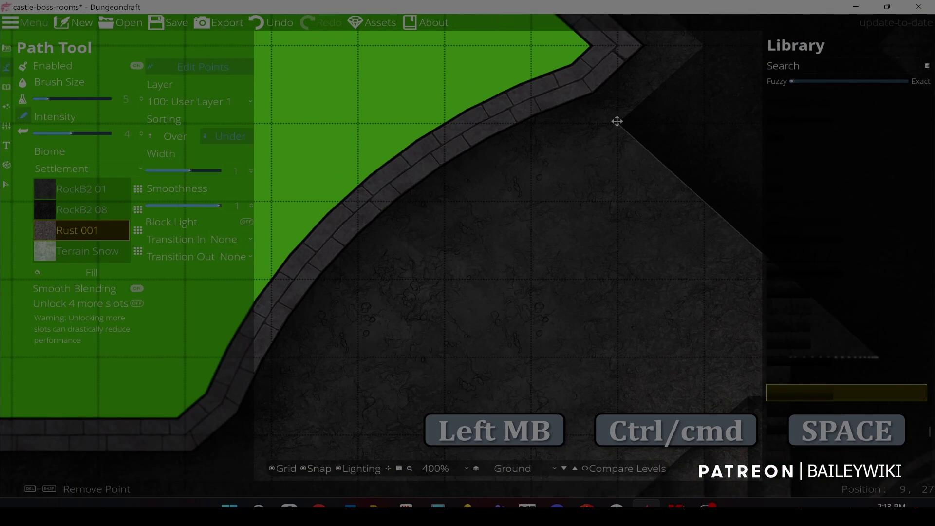
pyautogui.scroll(-1, 607, 172)
pyautogui.scroll(-3, 607, 173)
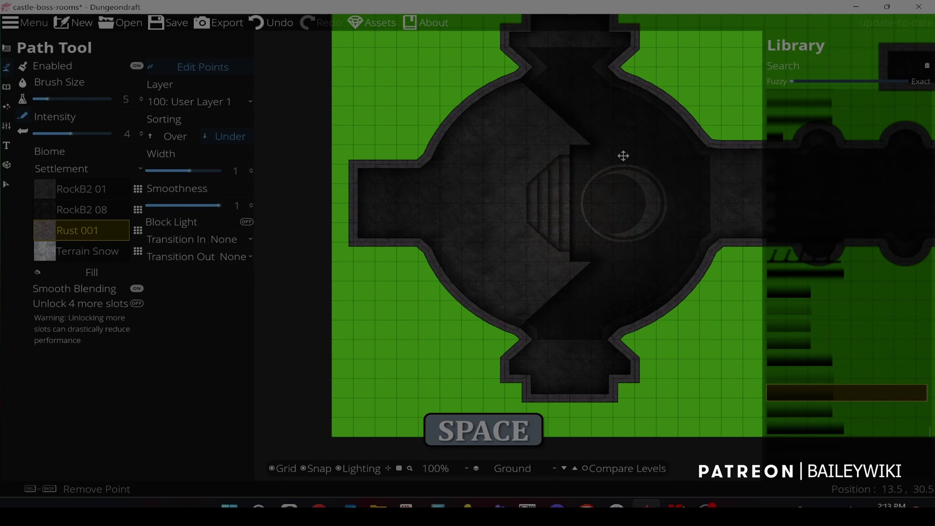
# - Leave point editing and draw a second shadow path over the northern diagonal edge, from the wall to the pointed tip
pyautogui.moveTo(566, 188); pyautogui.dragTo(489, 198)
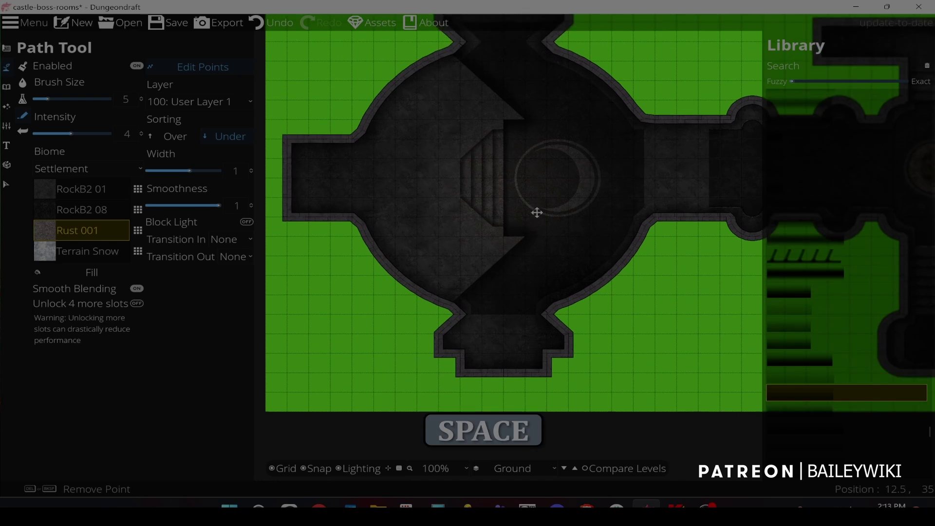
pyautogui.scroll(2, 537, 213)
pyautogui.moveTo(432, 166); pyautogui.dragTo(411, 271)
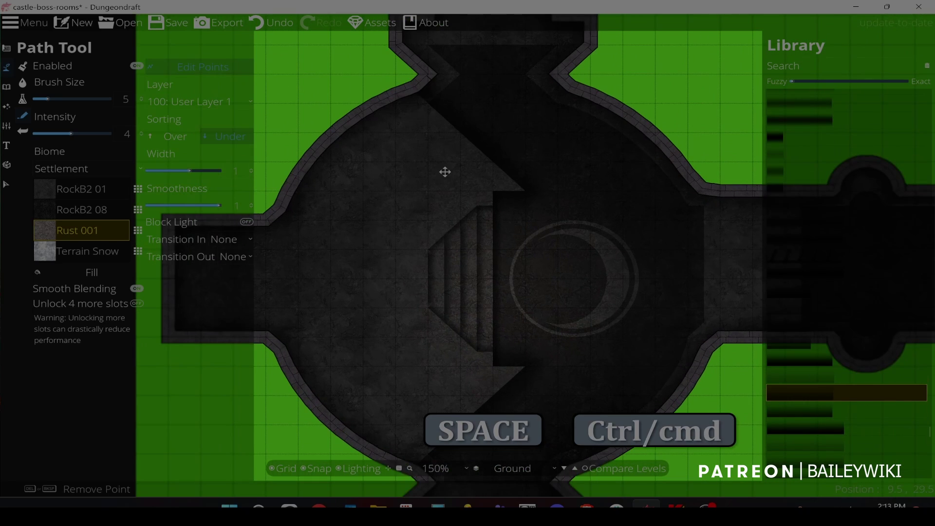
pyautogui.moveTo(444, 172); pyautogui.dragTo(420, 227)
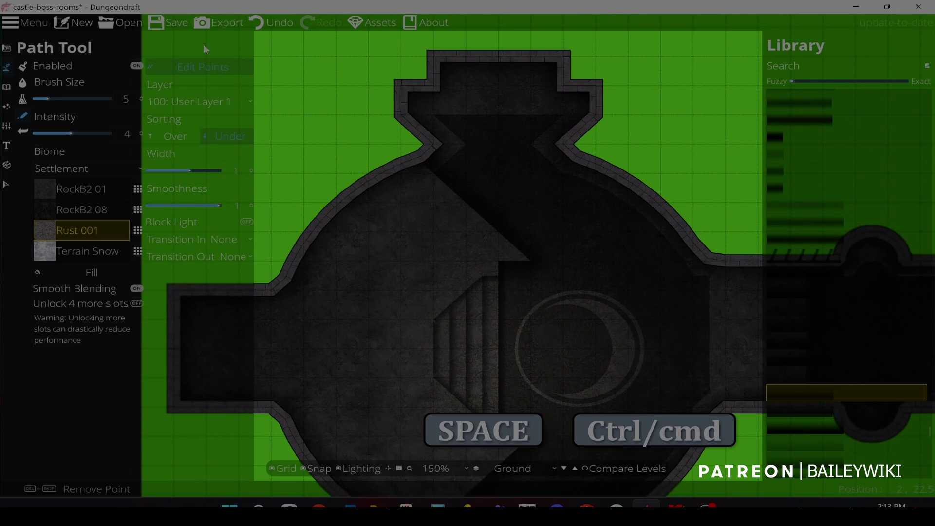
pyautogui.click(498, 257)
pyautogui.rightClick(503, 257)
pyautogui.hotkey('ctrl', 'z')
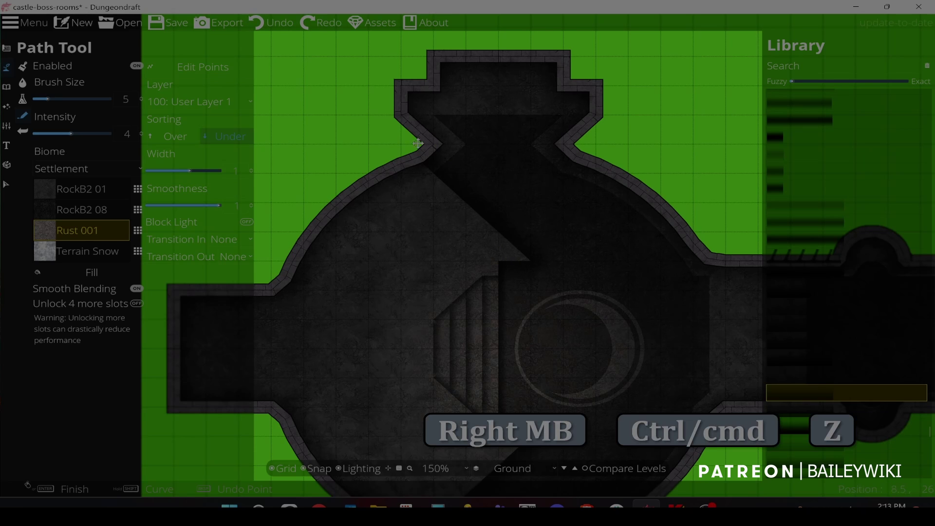
pyautogui.click(534, 258)
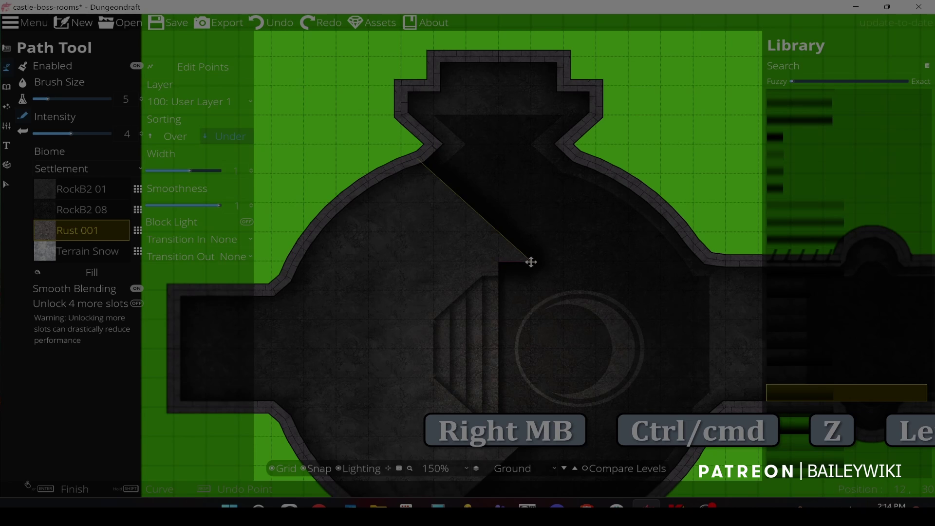
pyautogui.rightClick(531, 263)
# - Draw a second shadow path over the southern diagonal floor edge, from the south doorway wall to the pointed tip
pyautogui.moveTo(559, 295); pyautogui.dragTo(568, 239)
pyautogui.moveTo(570, 279); pyautogui.dragTo(549, 269)
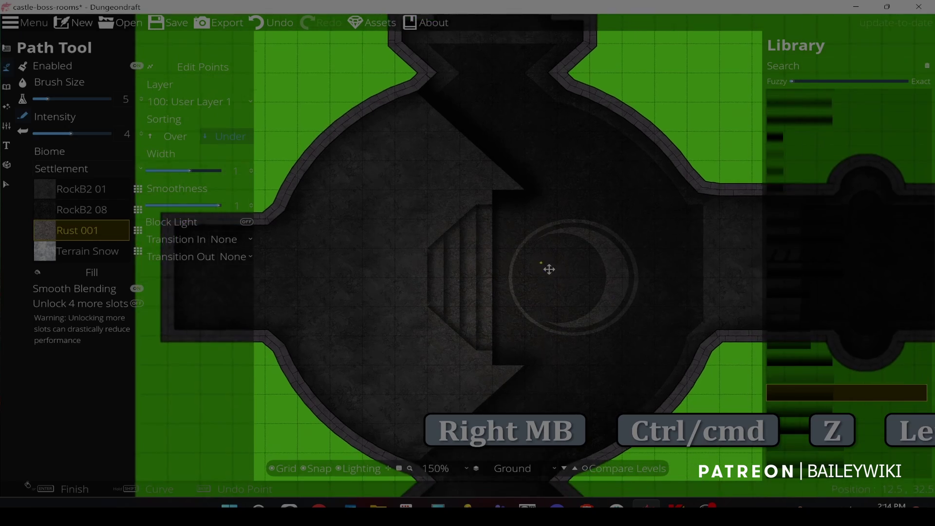
pyautogui.scroll(2, 549, 269)
pyautogui.scroll(-3, 549, 269)
pyautogui.moveTo(530, 323); pyautogui.dragTo(568, 132)
pyautogui.scroll(3, 525, 253)
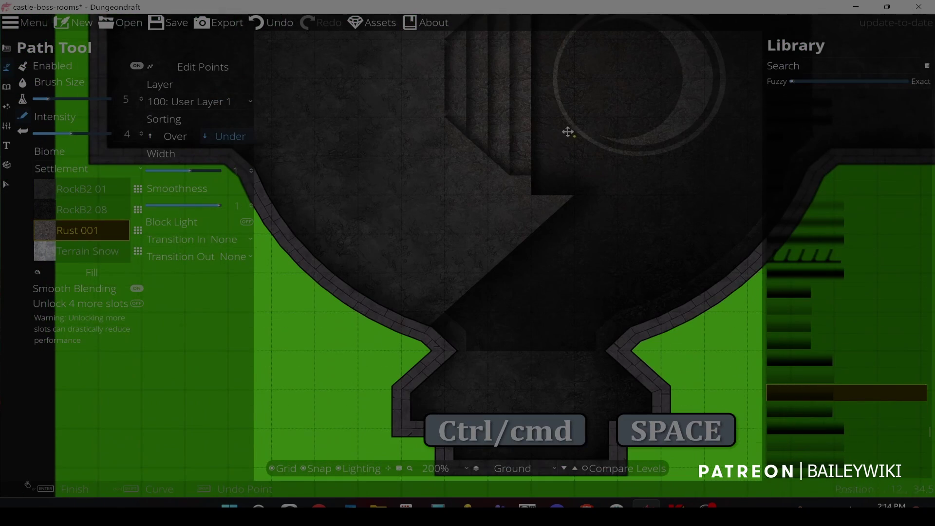
pyautogui.click(424, 334)
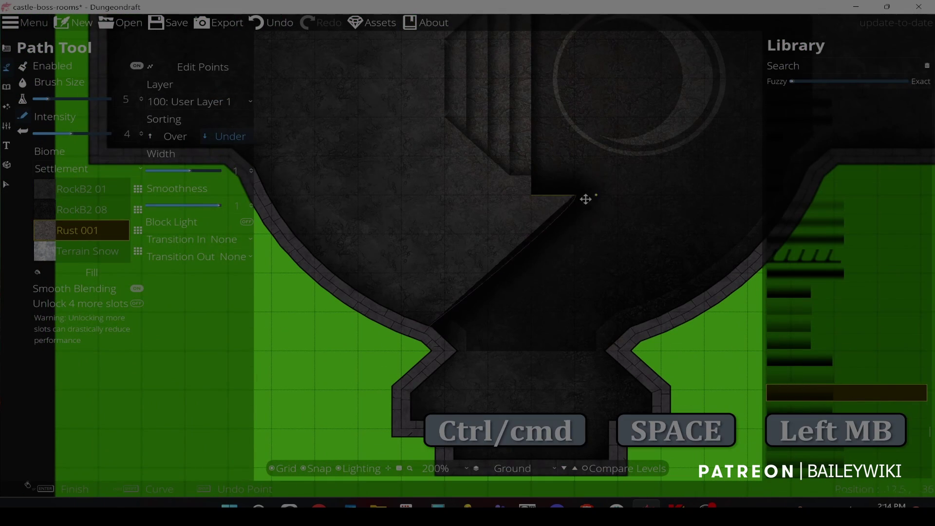
pyautogui.moveTo(575, 190); pyautogui.dragTo(555, 298)
pyautogui.scroll(-2, 555, 298)
pyautogui.scroll(-1, 584, 273)
pyautogui.moveTo(557, 259); pyautogui.dragTo(558, 201)
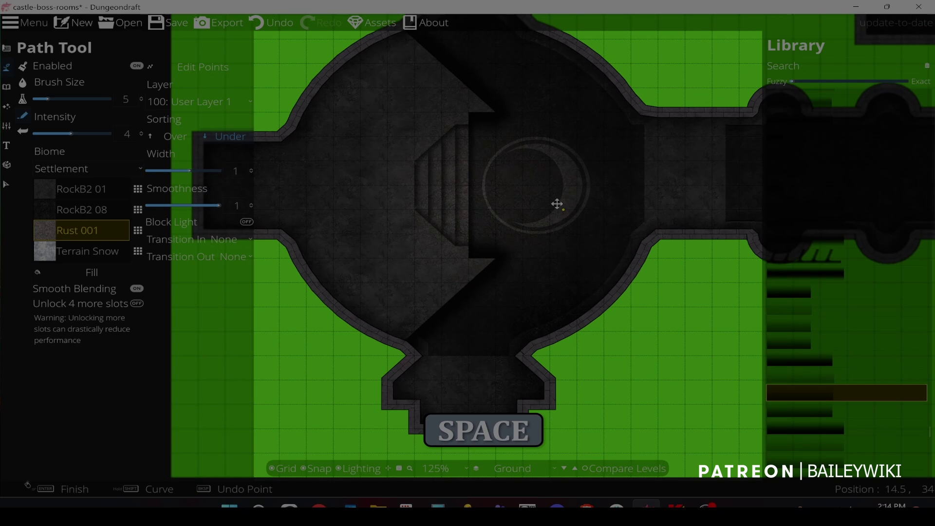
# - Switch to the Object Tool, apply a light grey preset custom color and choose the beetle emblem from the [BW] Overlays set
pyautogui.click(7, 86)
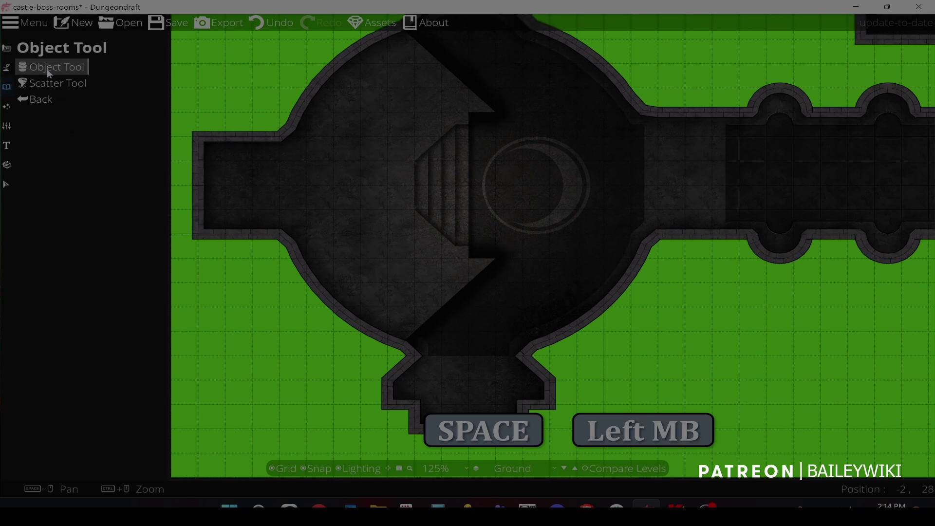
pyautogui.click(48, 71)
pyautogui.click(88, 253)
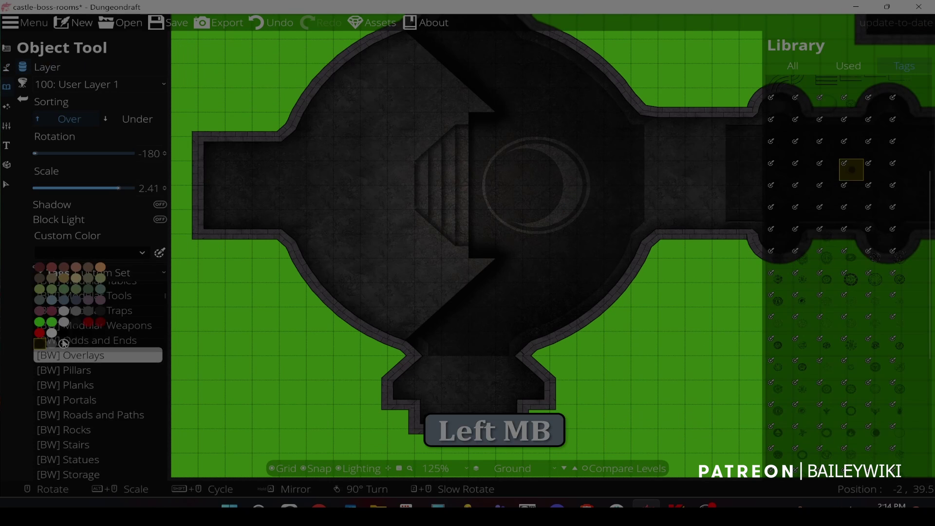
pyautogui.click(63, 343)
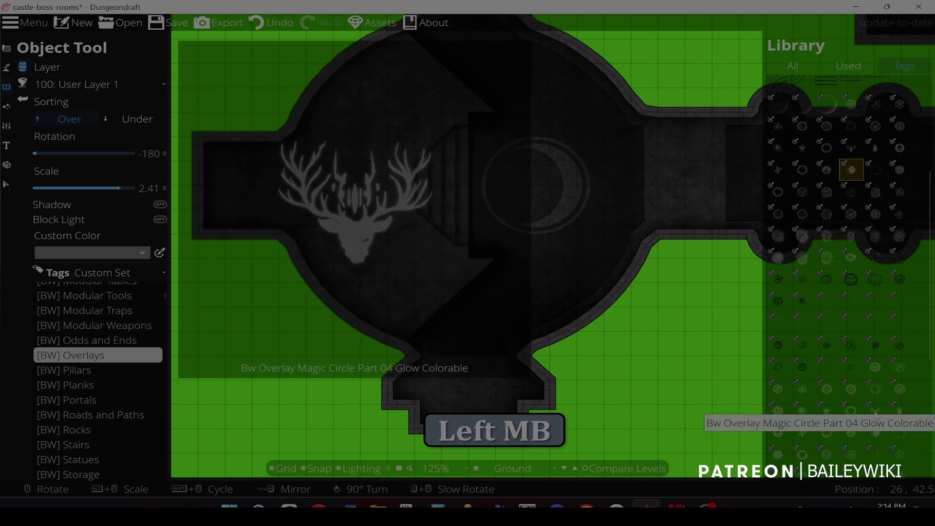
pyautogui.click(900, 411)
pyautogui.press('space')
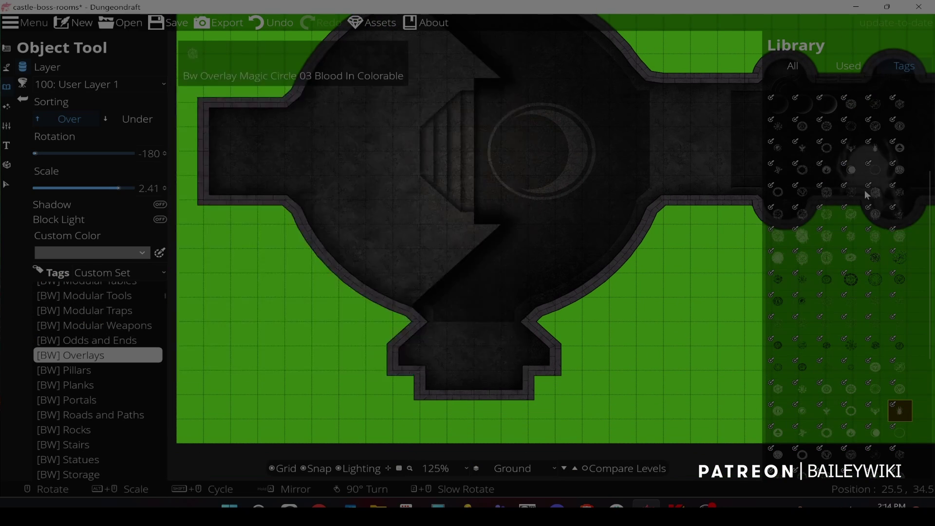
pyautogui.click(875, 147)
pyautogui.scroll(3, 484, 292)
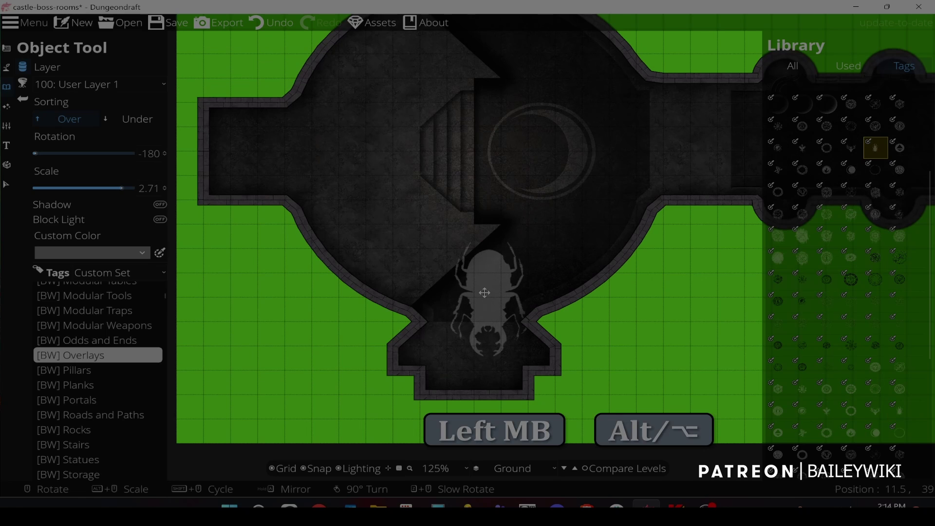
# - Change the beetle emblem's custom color to white with a lower alpha and accept it
pyautogui.click(67, 255)
pyautogui.click(86, 322)
pyautogui.click(52, 279)
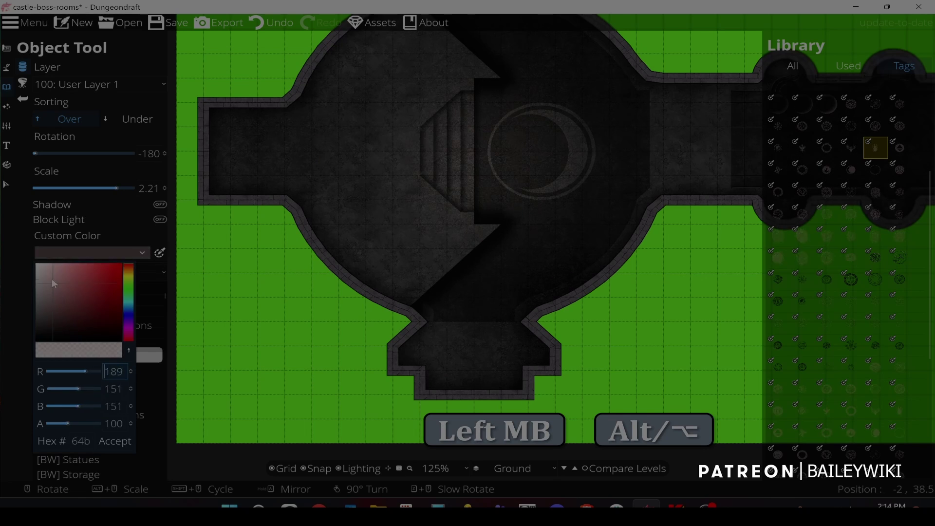
pyautogui.moveTo(52, 279); pyautogui.dragTo(18, 248)
pyautogui.moveTo(68, 423); pyautogui.dragTo(57, 422)
pyautogui.click(114, 441)
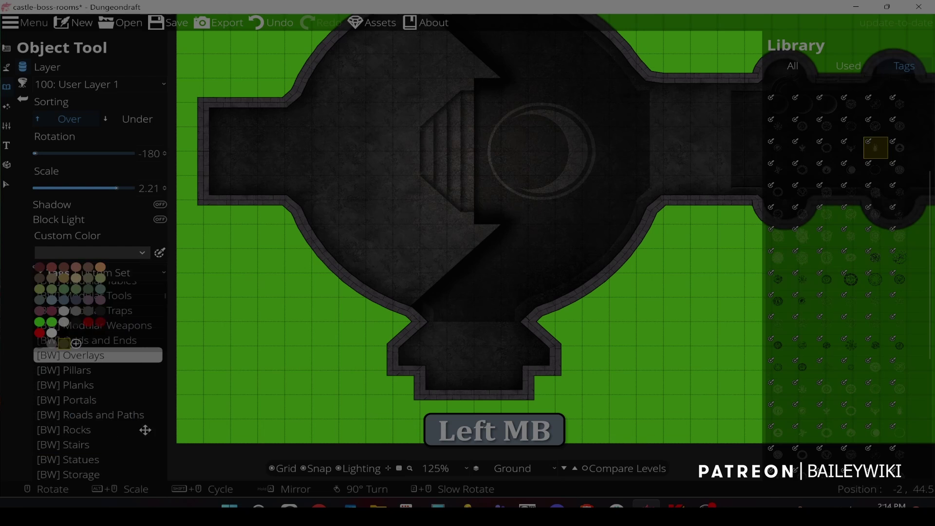
# - Place the beetle emblem in the southern alcove at 1.21 scale and 0 rotation, facing the round room
pyautogui.click(472, 297)
pyautogui.hotkey('ctrl', 'z')
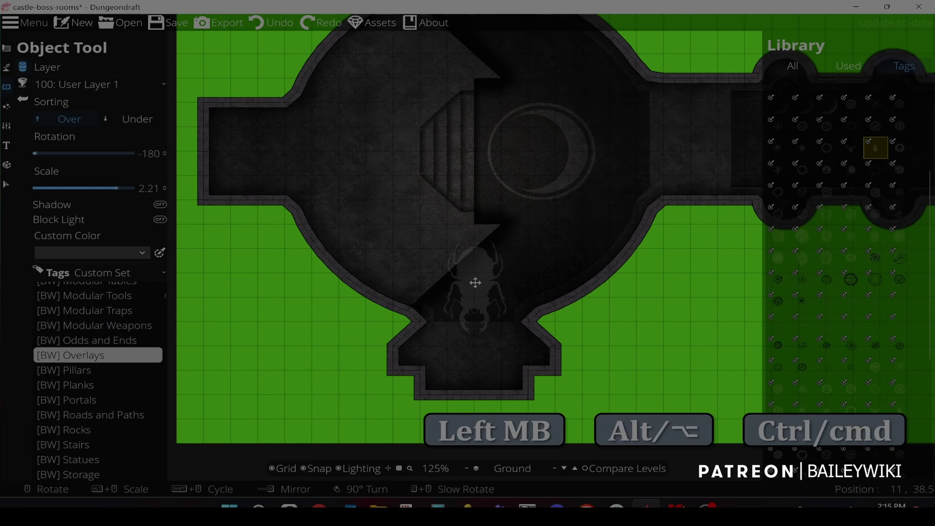
pyautogui.scroll(-14, 475, 283)
pyautogui.rightClick(473, 355)
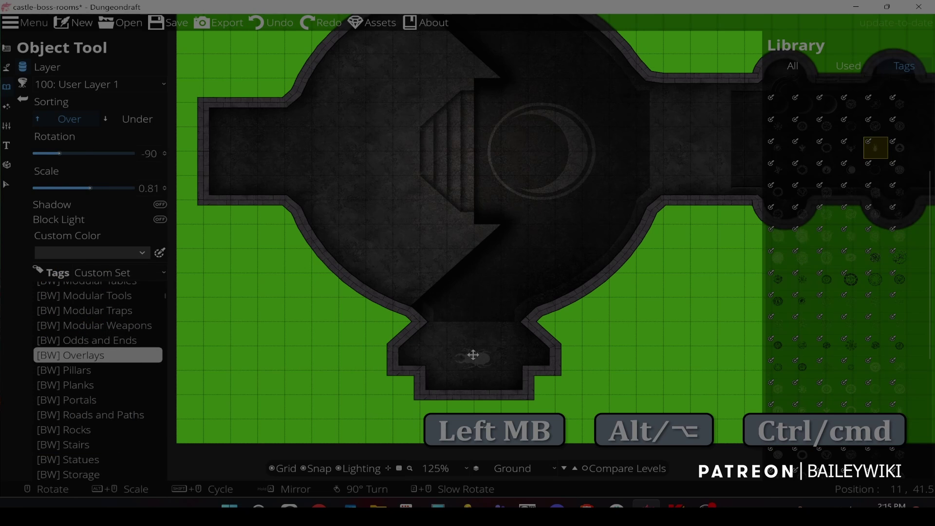
pyautogui.scroll(6, 473, 355)
pyautogui.scroll(4, 473, 355)
pyautogui.press('space')
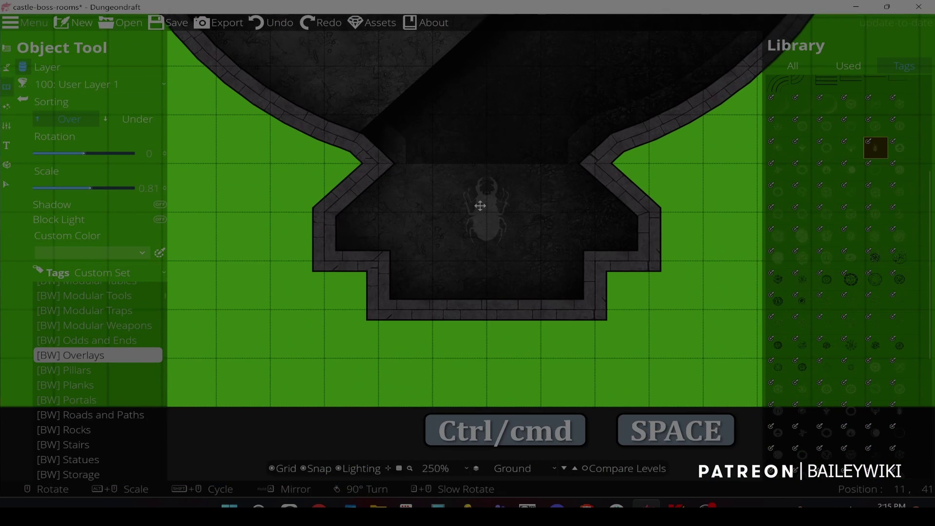
pyautogui.scroll(4, 483, 227)
pyautogui.click(480, 227)
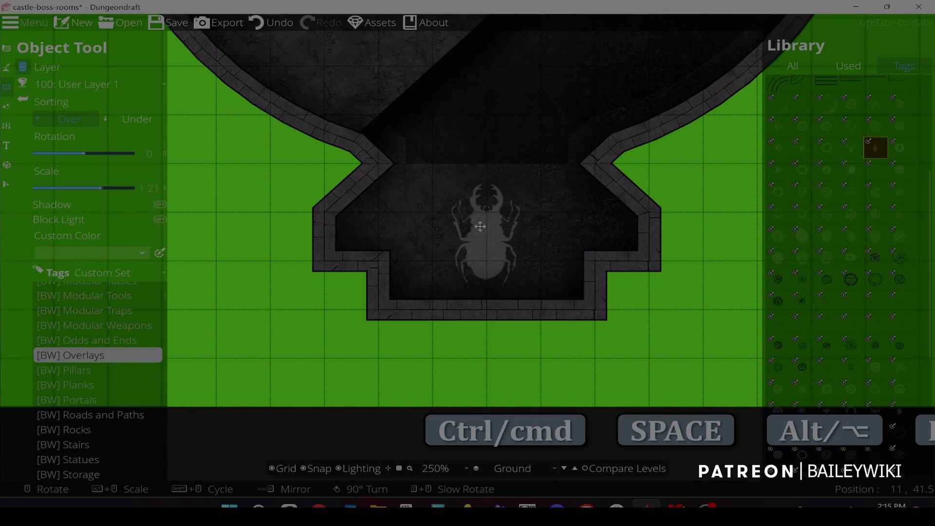
# - Place a second beetle emblem in the northern alcove, rotated to -180 at 1.21 scale
pyautogui.scroll(-5, 591, 209)
pyautogui.press('space')
pyautogui.rightClick(497, 84)
pyautogui.rightClick(497, 83)
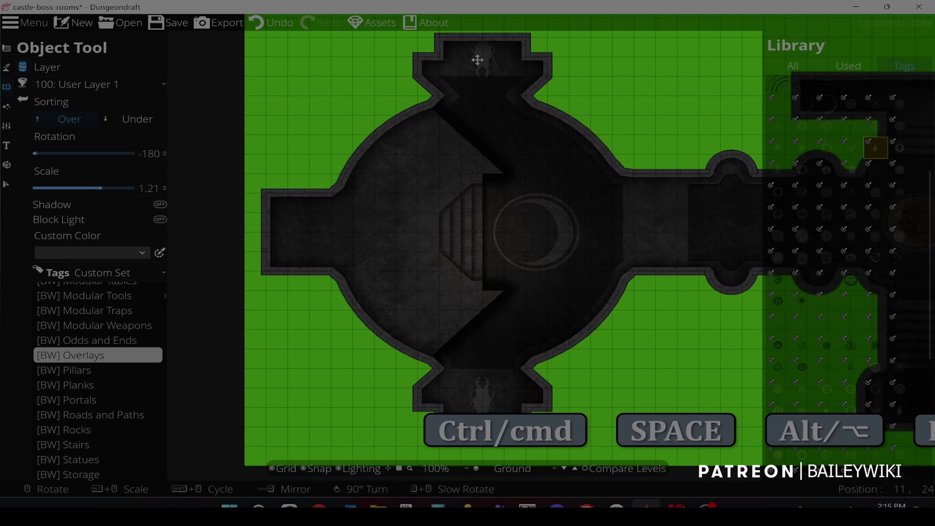
pyautogui.click(478, 59)
pyautogui.press('space')
pyautogui.press('space')
pyautogui.moveTo(552, 95); pyautogui.dragTo(542, 202)
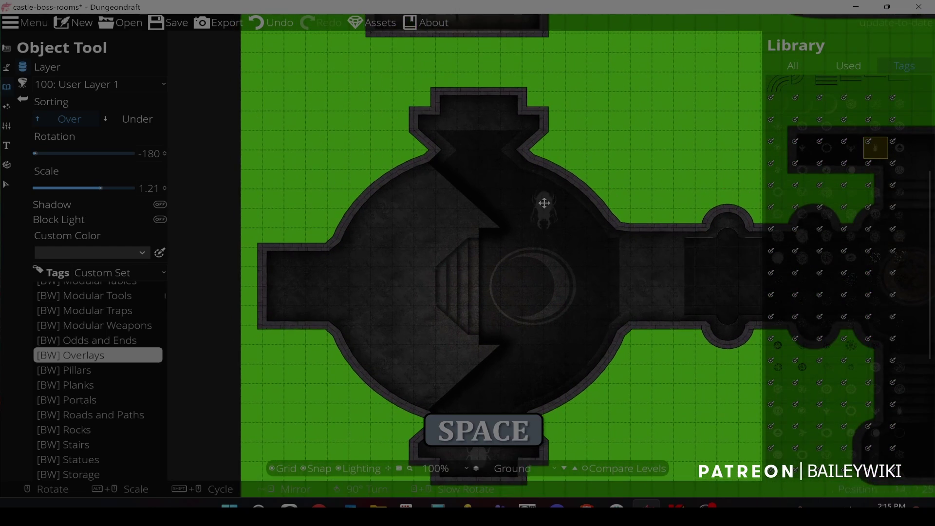
pyautogui.click(477, 122)
# - Edit the points of the round room's dark floor pattern and delete its two outer corner points in the north doorway
pyautogui.click(6, 49)
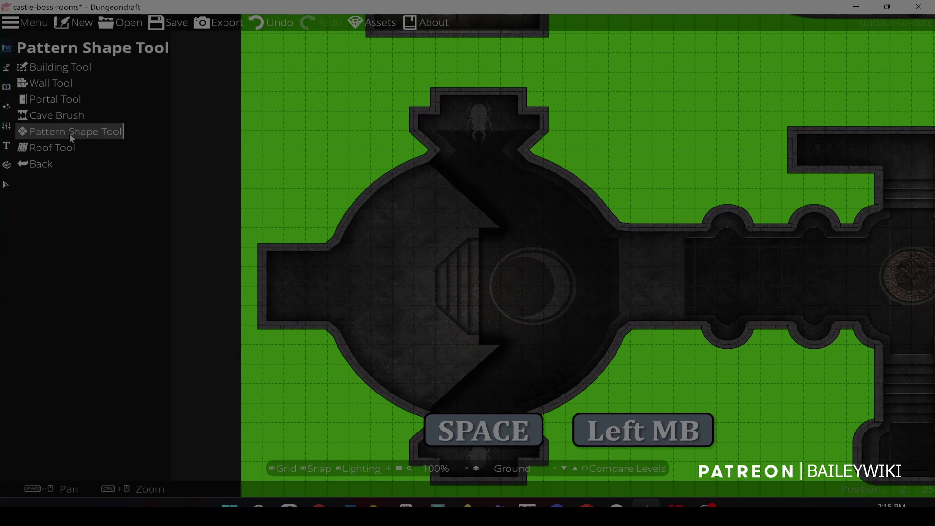
pyautogui.click(69, 131)
pyautogui.click(103, 101)
pyautogui.click(438, 135)
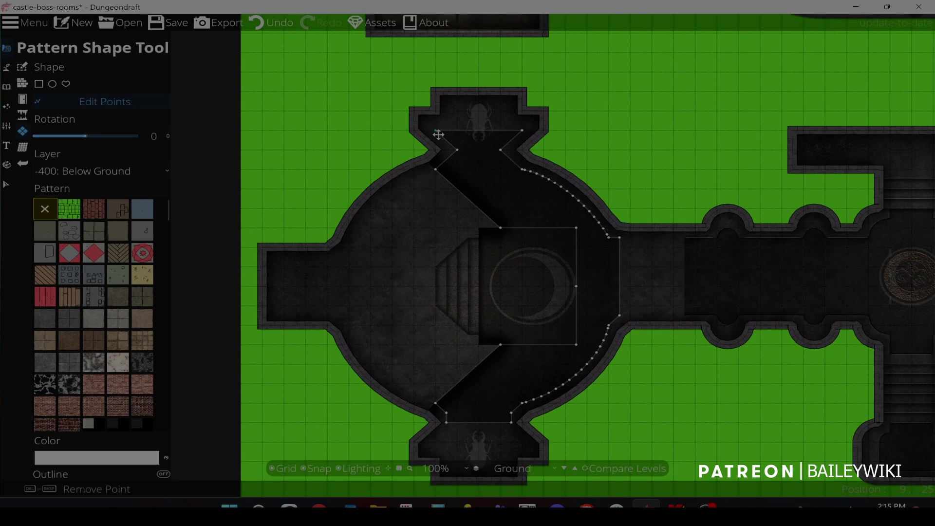
pyautogui.press('Delete')
pyautogui.click(522, 130)
pyautogui.press('Delete')
# - Add a point to the dark floor pattern beside the north doorway and move its northern corner out towards the wall
pyautogui.moveTo(597, 271); pyautogui.dragTo(588, 169)
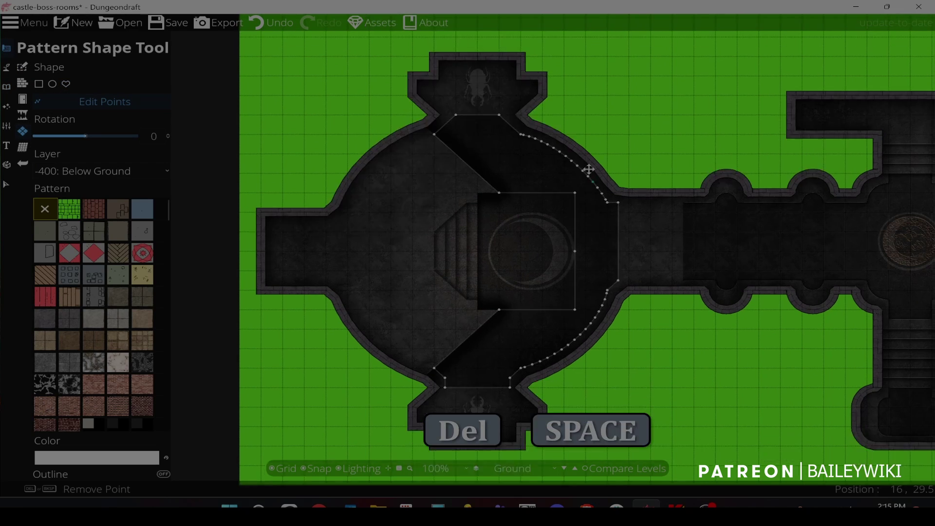
pyautogui.scroll(1, 541, 176)
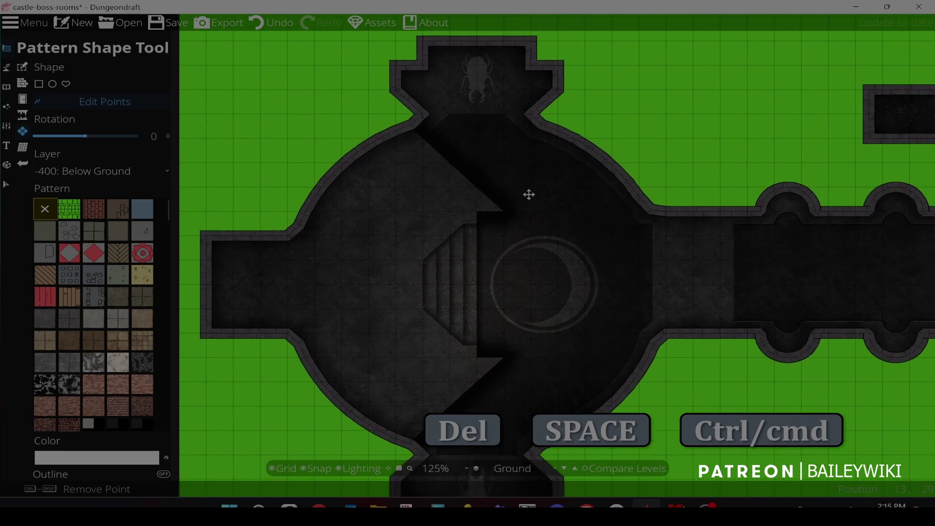
pyautogui.moveTo(528, 194); pyautogui.dragTo(527, 205)
pyautogui.click(512, 138)
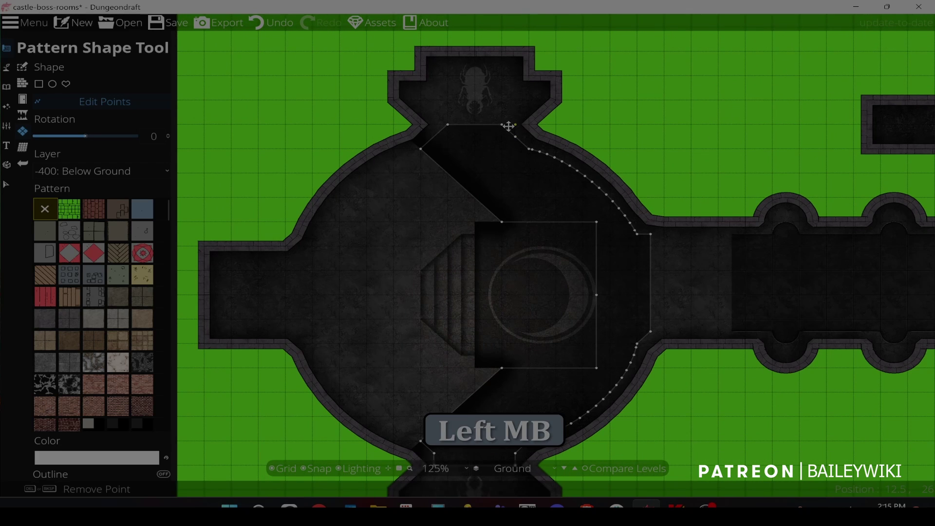
pyautogui.moveTo(509, 127); pyautogui.dragTo(515, 124)
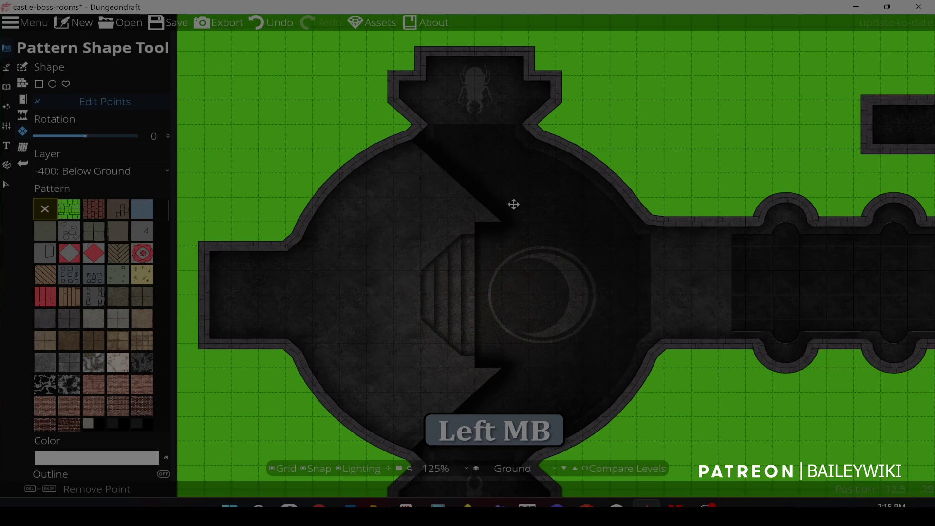
pyautogui.moveTo(514, 205)
pyautogui.mouseDown()
pyautogui.moveTo(499, 85)
pyautogui.moveTo(507, 223)
pyautogui.moveTo(524, 209)
pyautogui.moveTo(513, 206)
pyautogui.mouseUp()
# - Switch to the Path Tool, set the width to 0.5 and choose a thin white line path for the step highlights
pyautogui.scroll(-1, 494, 218)
pyautogui.moveTo(526, 317); pyautogui.dragTo(401, 298)
pyautogui.moveTo(209, 251); pyautogui.dragTo(492, 265)
pyautogui.scroll(4, 492, 265)
pyautogui.click(6, 70)
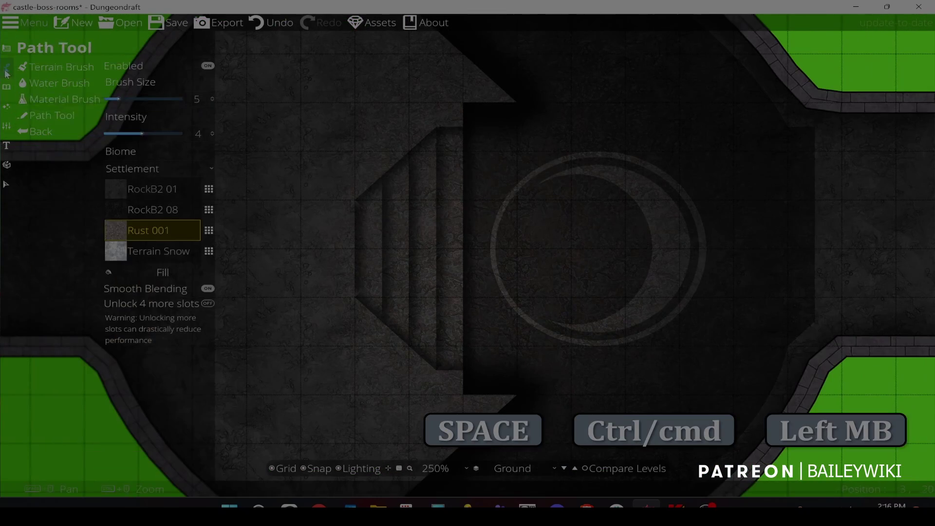
pyautogui.click(51, 116)
pyautogui.click(227, 171)
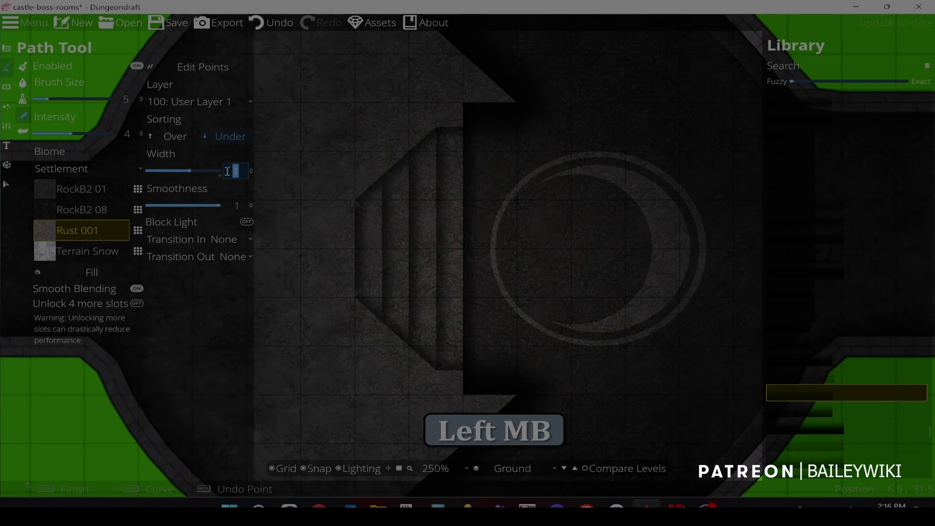
pyautogui.write('.5')
pyautogui.press('Return')
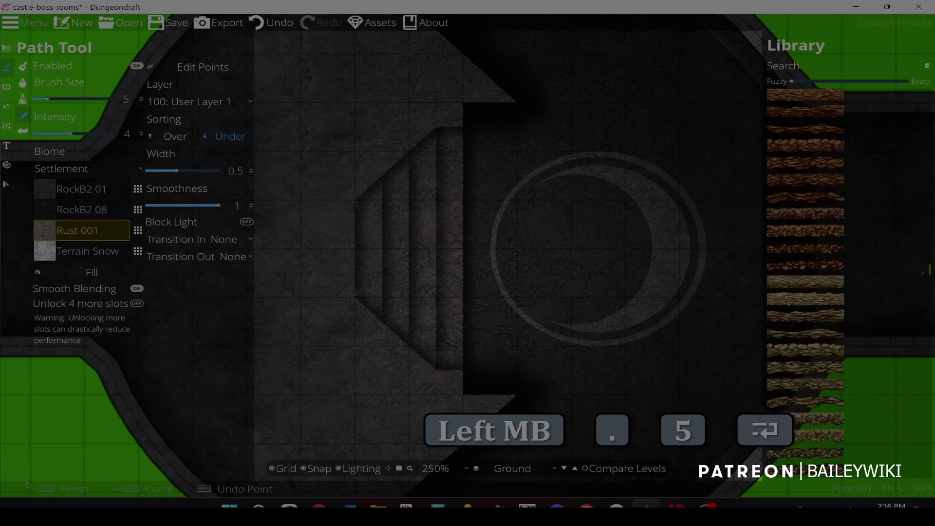
pyautogui.moveTo(933, 243); pyautogui.dragTo(929, 178)
pyautogui.click(845, 282)
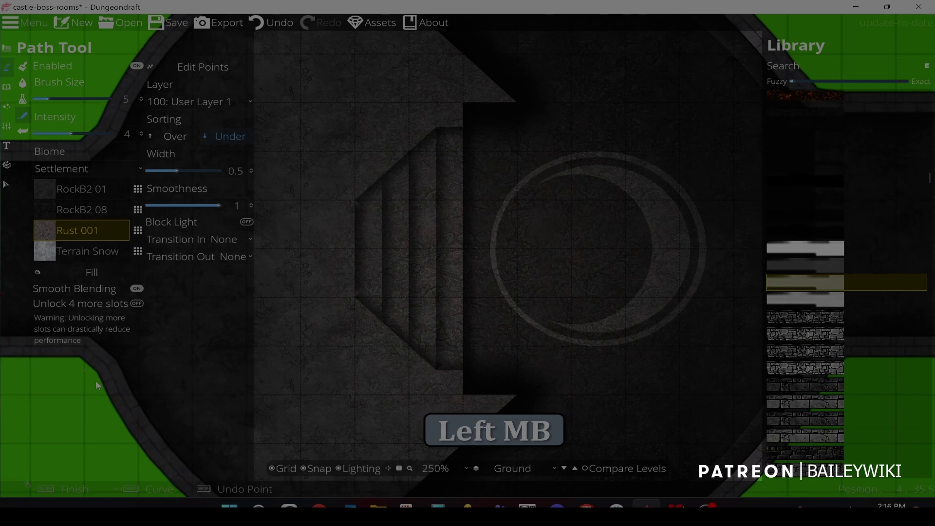
# - Set the highlight path's Transition In and Transition Out to Fade, with sorting set to Over
pyautogui.click(224, 242)
pyautogui.click(229, 263)
pyautogui.click(232, 256)
pyautogui.click(232, 280)
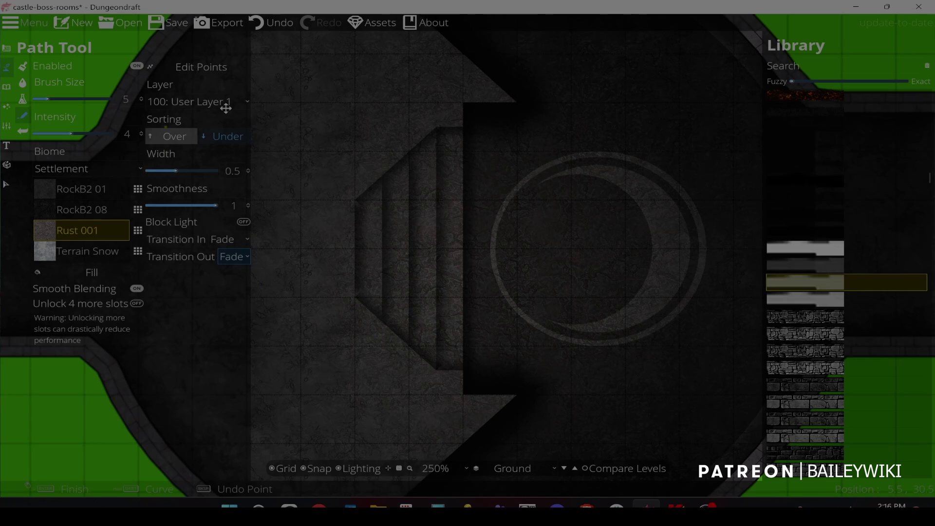
pyautogui.click(463, 127)
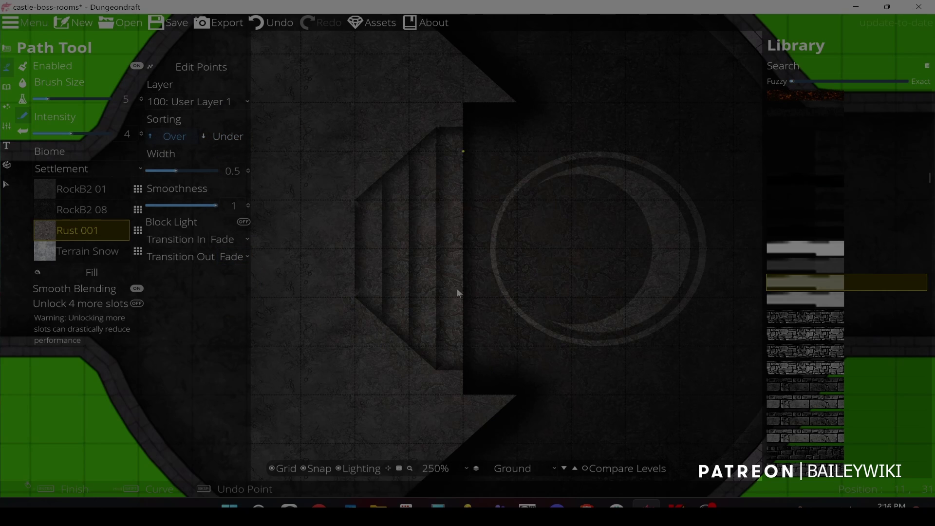
pyautogui.press('space')
pyautogui.click(439, 136)
pyautogui.click(458, 132)
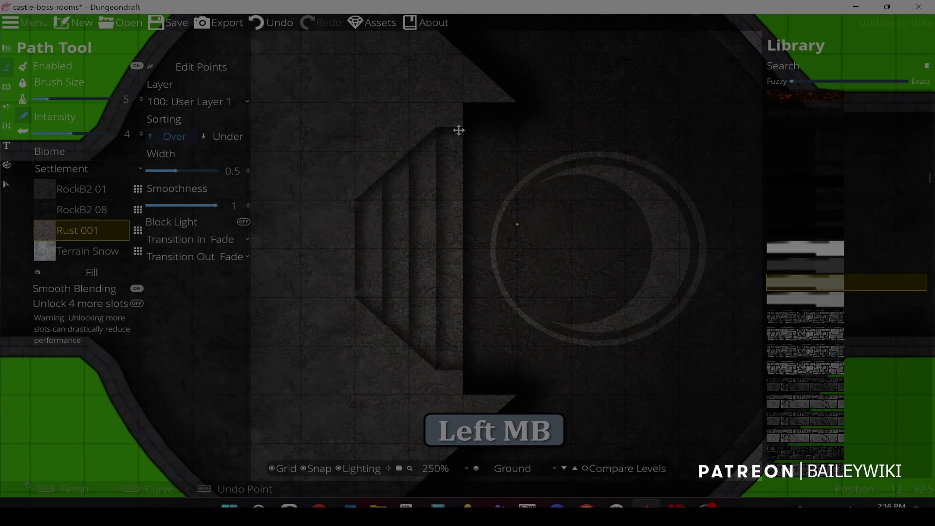
pyautogui.click(464, 370)
pyautogui.press('ctrl')
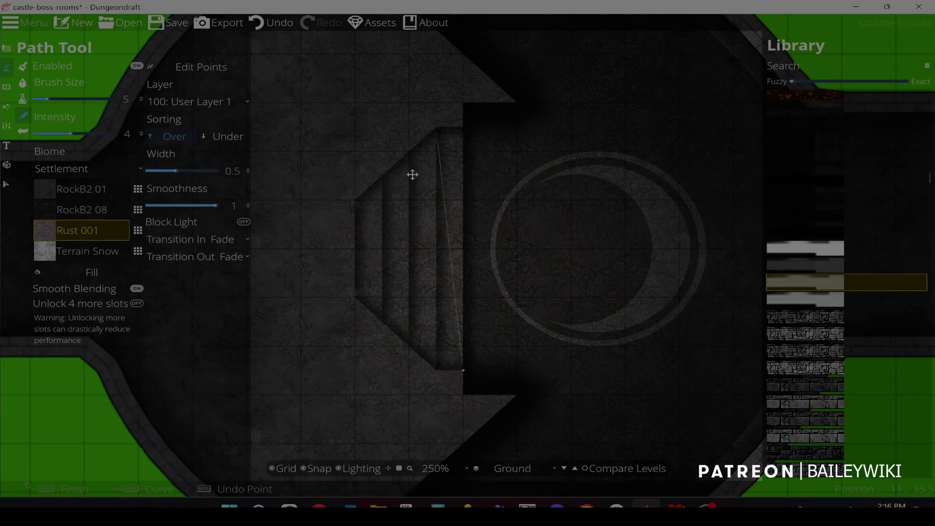
pyautogui.hotkey('ctrl', 'z')
# - Draw thin highlight paths along the three inner step edges of the platform stairs and turn off the grid display
pyautogui.hotkey('alt', 'Tab')
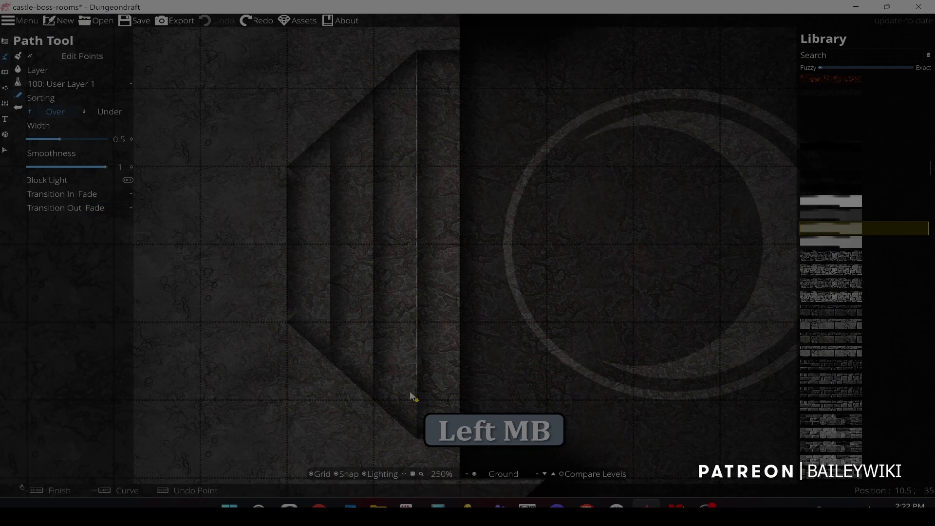
pyautogui.rightClick(408, 426)
pyautogui.click(375, 397)
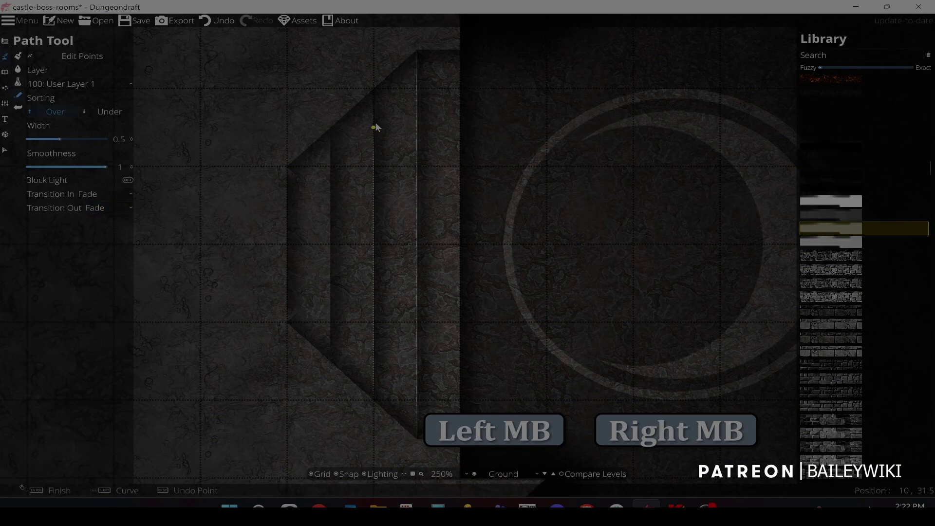
pyautogui.click(329, 128)
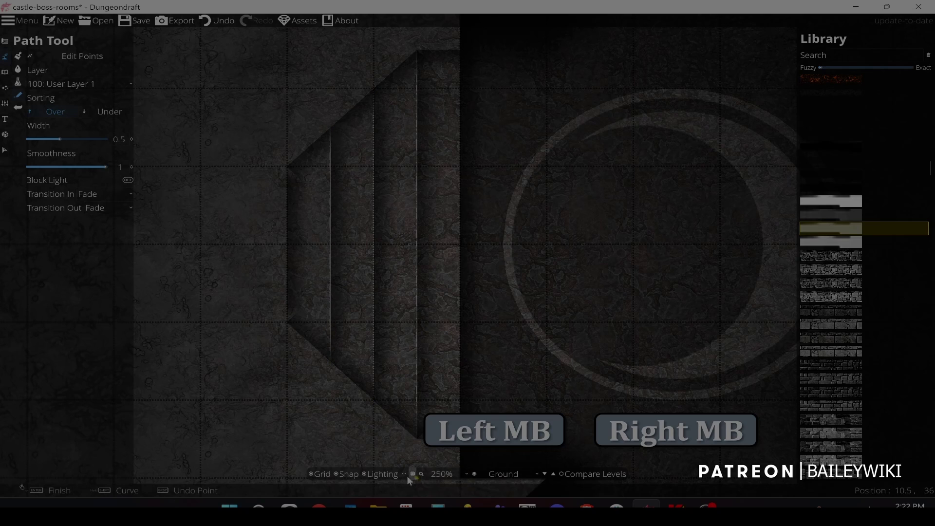
pyautogui.click(320, 473)
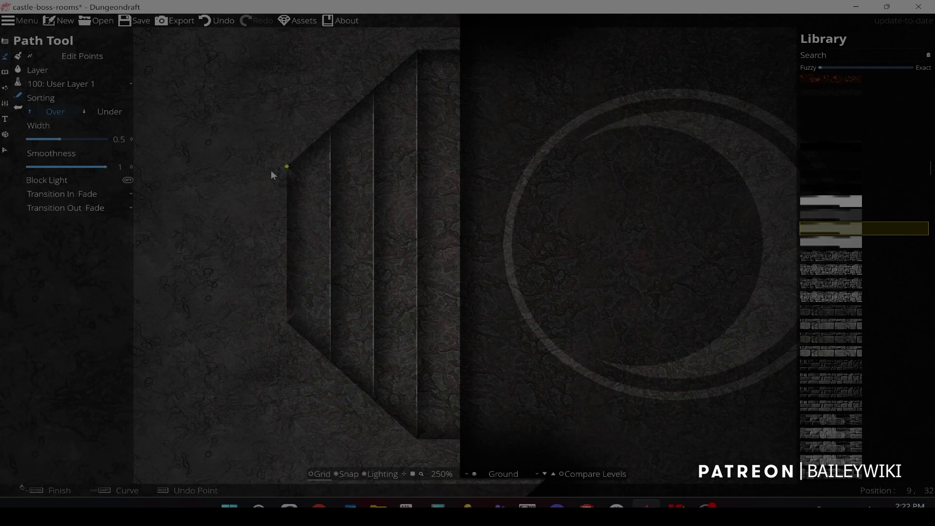
# - Draw highlight paths along the platform stairs' outer western and southern edges and the diagonal floor edge running to the south doorway wall
pyautogui.click(273, 172)
pyautogui.rightClick(287, 331)
pyautogui.press('space')
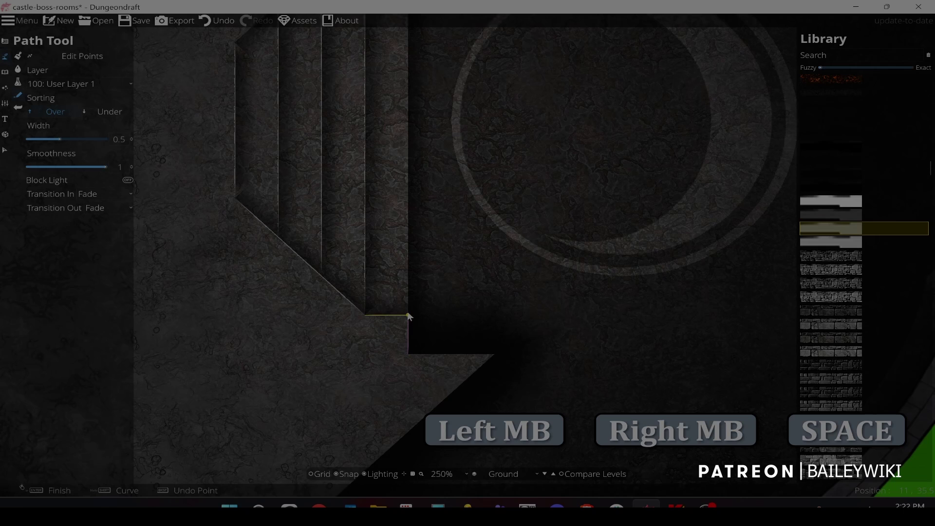
pyautogui.click(487, 357)
pyautogui.moveTo(487, 356); pyautogui.dragTo(598, 150)
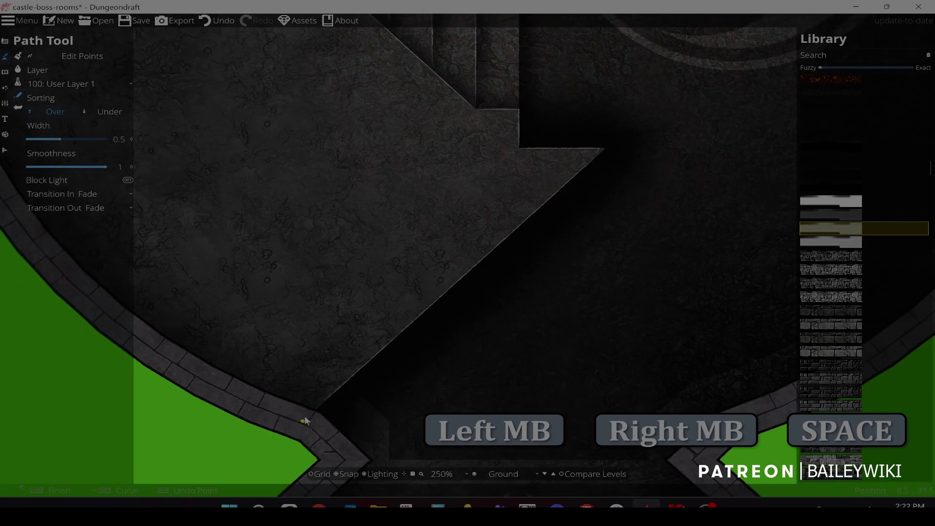
pyautogui.moveTo(420, 201); pyautogui.dragTo(259, 435)
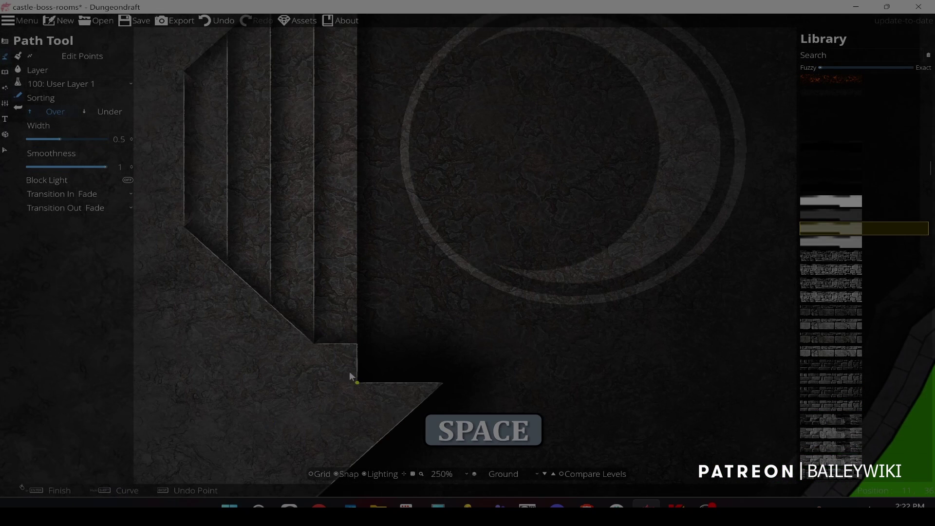
# - Draw highlight paths along the platform's eastern edge and around the northern side of its stairs to the outer western corner
pyautogui.moveTo(365, 132); pyautogui.dragTo(350, 313)
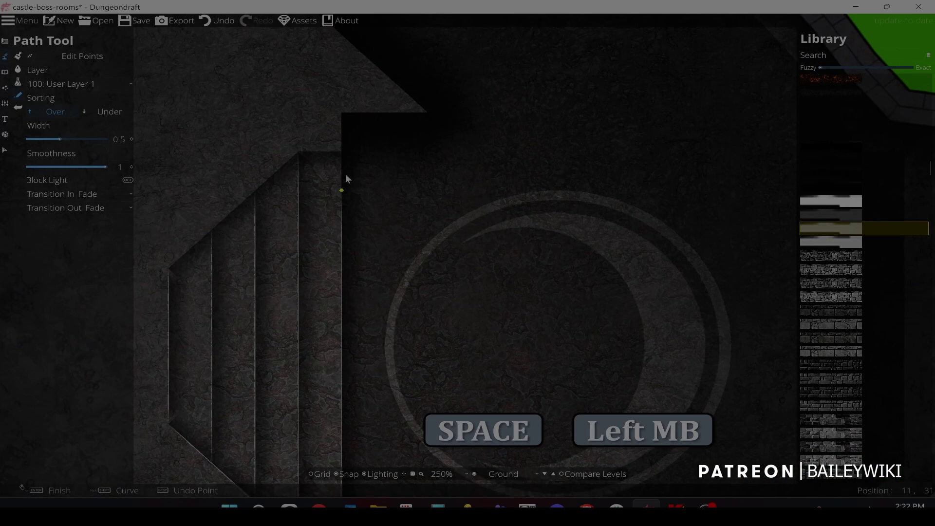
pyautogui.rightClick(342, 153)
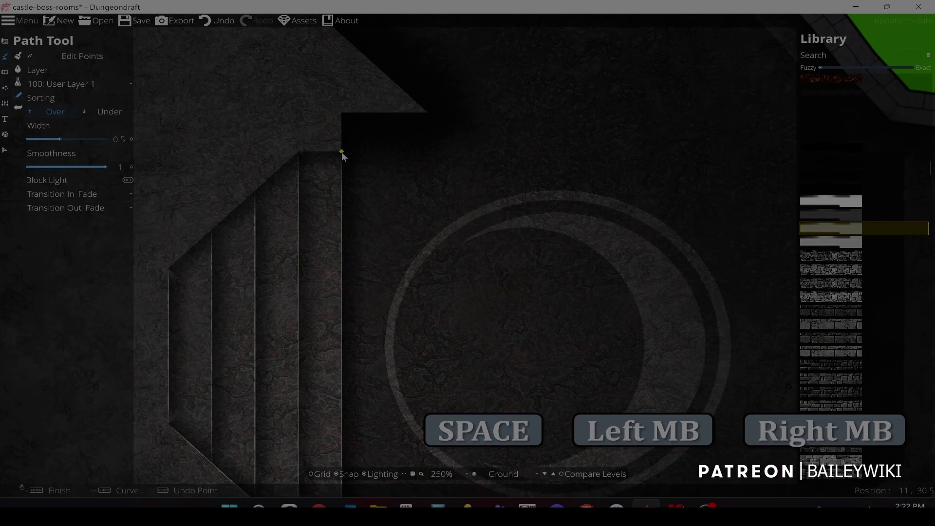
pyautogui.click(296, 148)
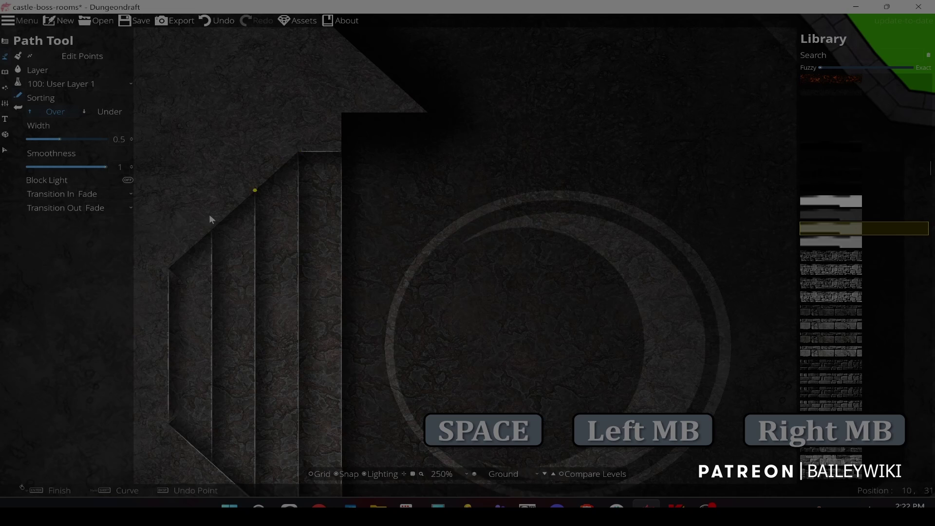
pyautogui.click(170, 264)
pyautogui.rightClick(170, 264)
# - Highlight the platform's northern notch and the diagonal floor edge running up to the wall beside the north doorway
pyautogui.click(343, 113)
pyautogui.click(428, 112)
pyautogui.rightClick(362, 106)
pyautogui.click(361, 106)
pyautogui.click(423, 107)
pyautogui.rightClick(422, 107)
pyautogui.click(422, 107)
pyautogui.moveTo(362, 81); pyautogui.dragTo(490, 245)
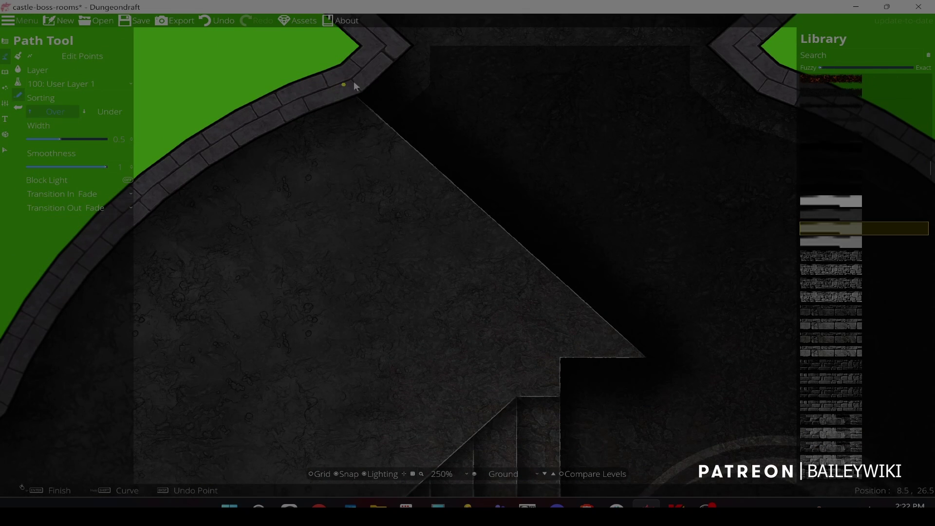
pyautogui.rightClick(347, 75)
pyautogui.scroll(-2, 422, 144)
pyautogui.press('space')
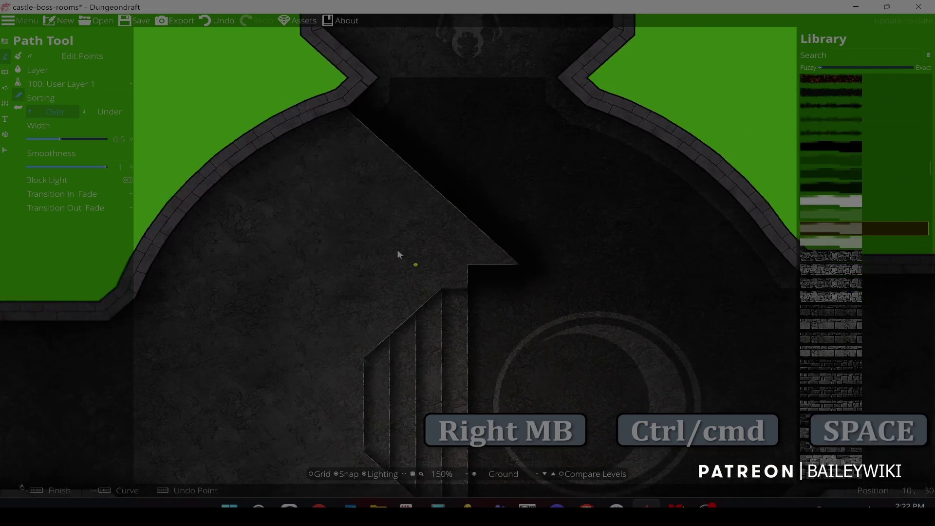
# - Trace the dark floor's edge at the south beetle alcove with a thin highlight path, including both angled corners
pyautogui.moveTo(354, 268); pyautogui.dragTo(314, 87)
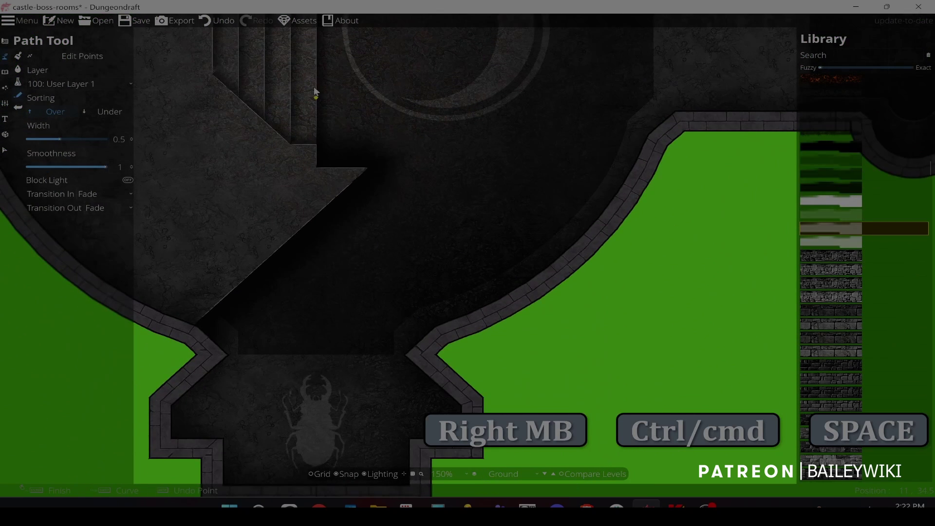
pyautogui.scroll(2, 209, 314)
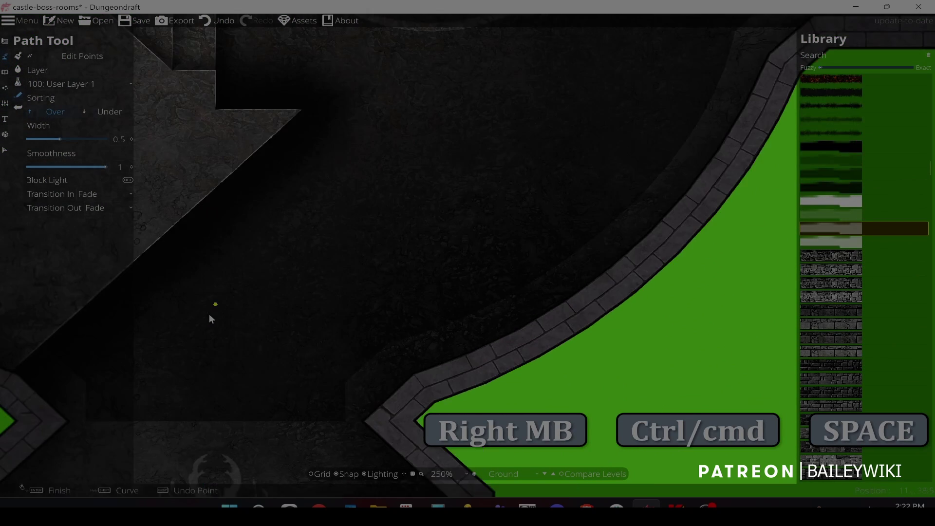
pyautogui.moveTo(209, 314); pyautogui.dragTo(424, 110)
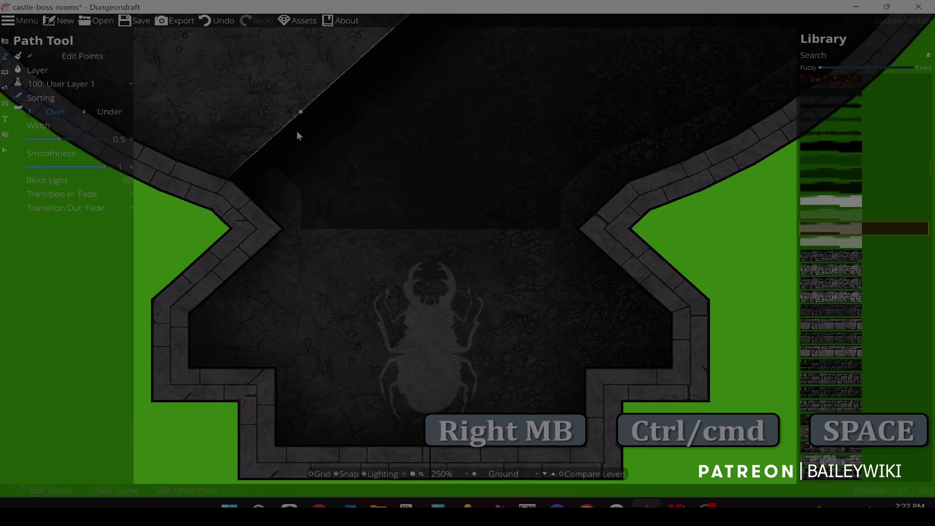
pyautogui.click(300, 192)
pyautogui.click(301, 231)
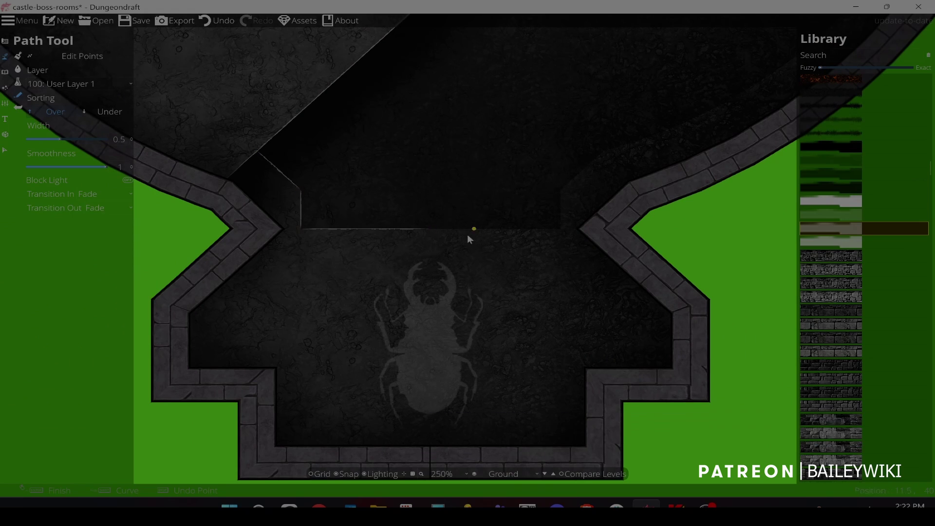
pyautogui.rightClick(551, 228)
pyautogui.click(556, 228)
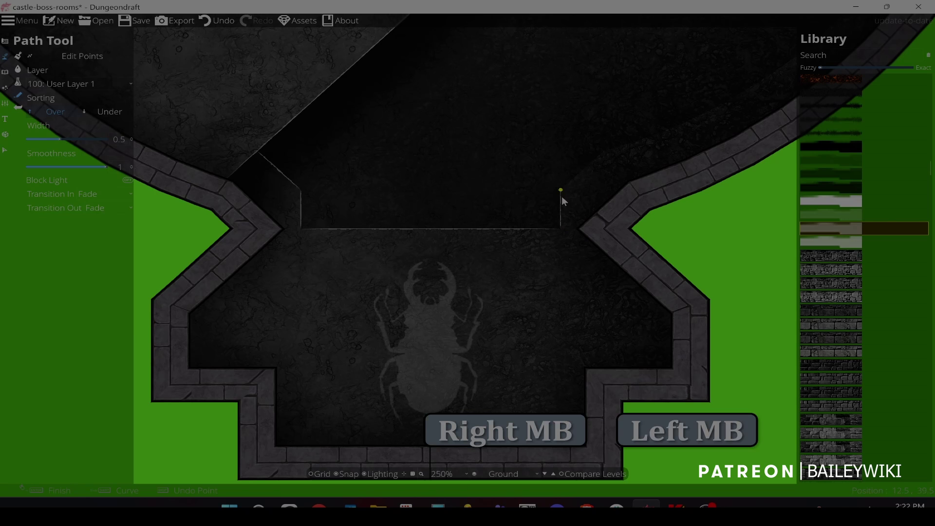
pyautogui.click(604, 152)
# - Continue the highlight as a curve along the southeast floor border to the corner of the eastern stairs and finish the path
pyautogui.moveTo(601, 152); pyautogui.dragTo(331, 258)
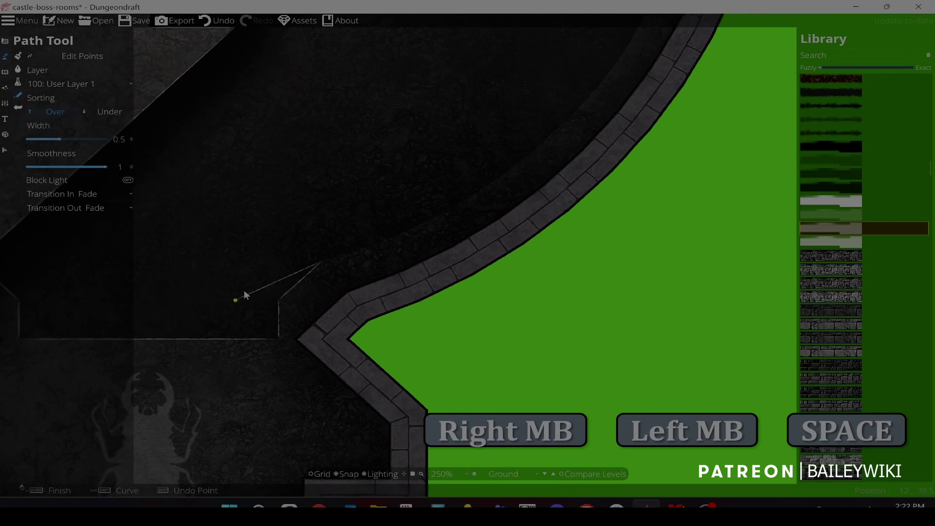
pyautogui.moveTo(444, 192); pyautogui.dragTo(370, 323)
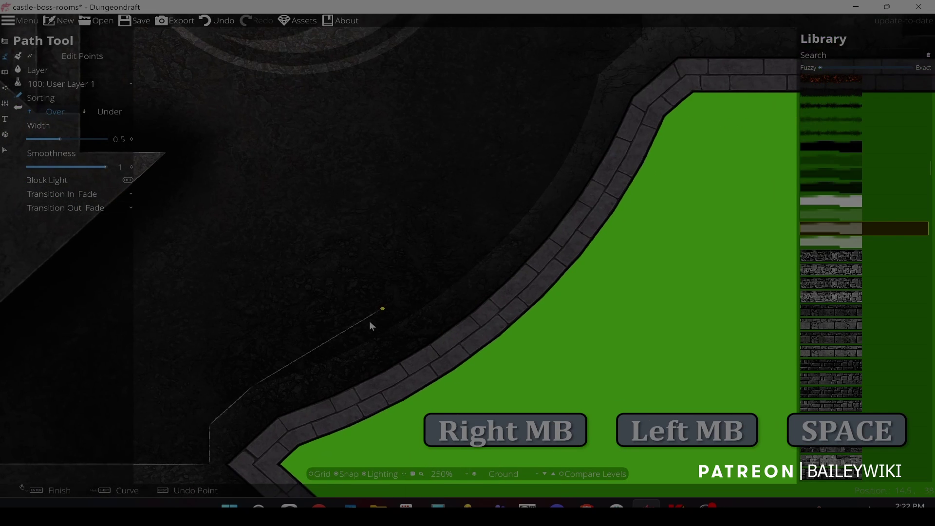
pyautogui.click(607, 77)
pyautogui.press('shift')
pyautogui.moveTo(588, 154); pyautogui.dragTo(403, 368)
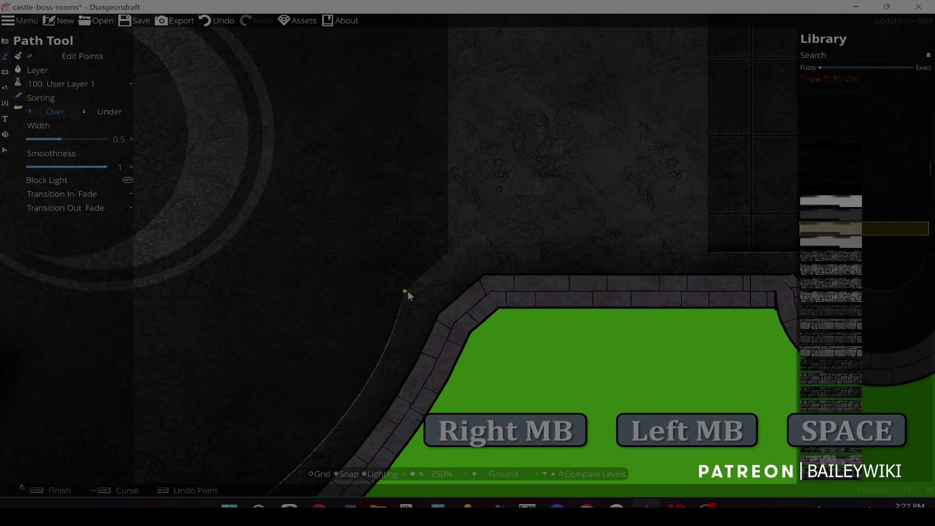
pyautogui.click(449, 254)
pyautogui.rightClick(436, 141)
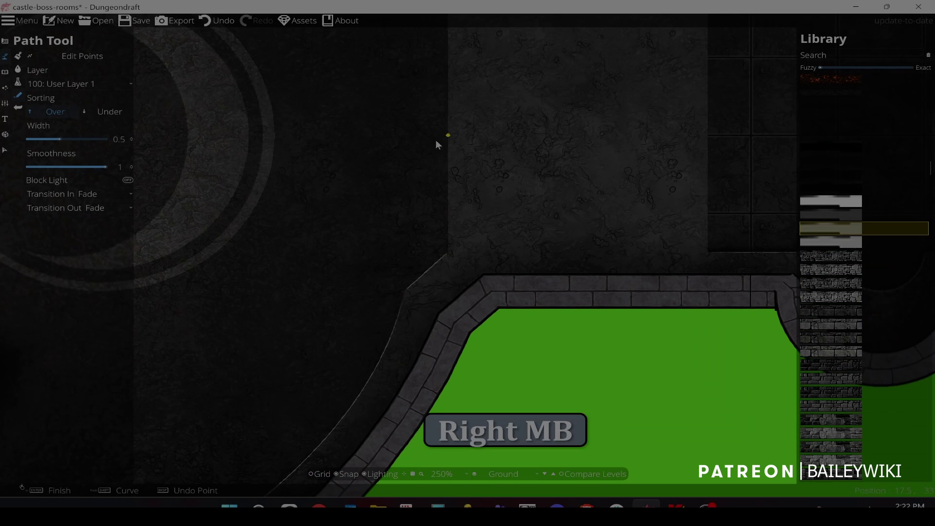
# - Draw five parallel highlight paths across the eastern stairs, one per step edge, and highlight the stairs' side edges
pyautogui.scroll(-2, 433, 138)
pyautogui.moveTo(425, 136); pyautogui.dragTo(547, 308)
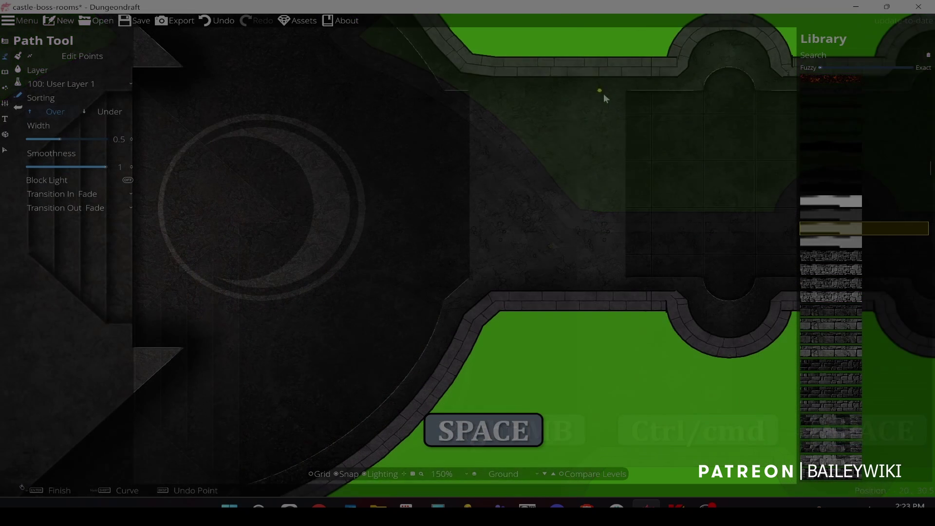
pyautogui.click(603, 276)
pyautogui.rightClick(583, 171)
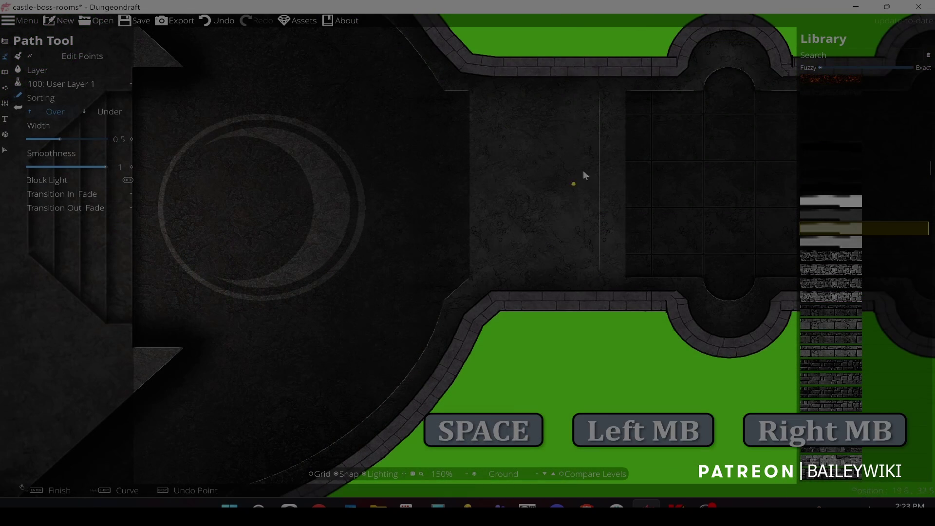
pyautogui.click(551, 97)
pyautogui.click(549, 273)
pyautogui.rightClick(548, 273)
pyautogui.click(521, 95)
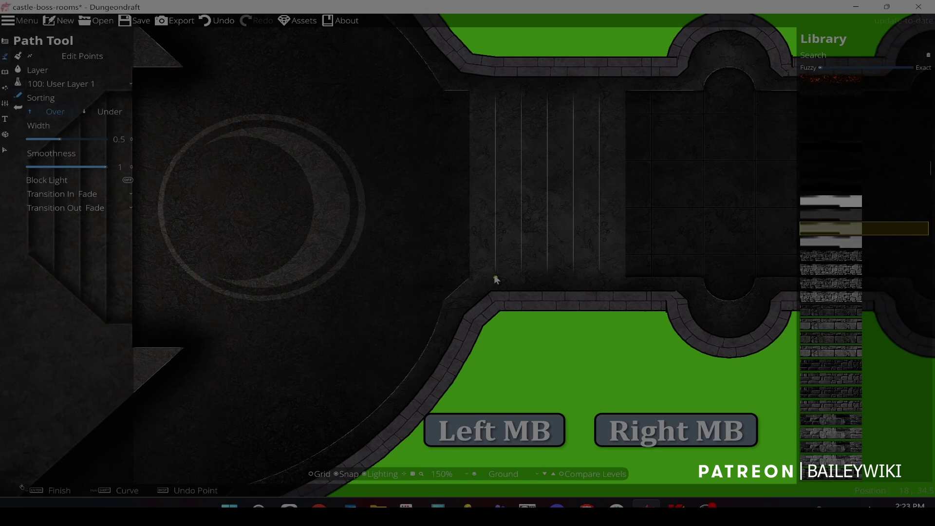
pyautogui.click(496, 277)
pyautogui.click(618, 92)
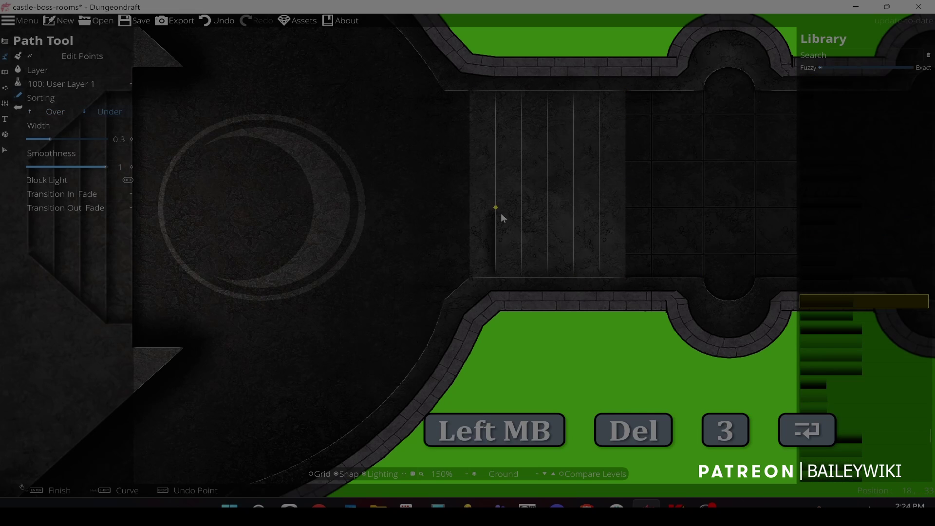
# - Undo the last step shadow and set the shadow path's Transition In and Transition Out to None
pyautogui.hotkey('ctrl', 'z')
pyautogui.click(107, 194)
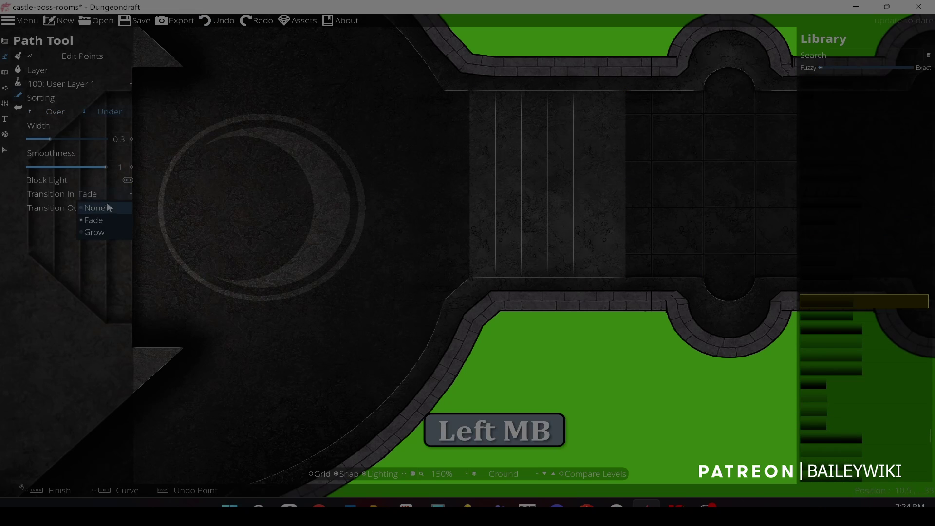
pyautogui.click(107, 206)
pyautogui.click(103, 208)
pyautogui.click(102, 221)
# - Draw shadow paths of width 0.3, sorted Under, along the highlighted step edges of the eastern stairs
pyautogui.click(497, 96)
pyautogui.click(498, 277)
pyautogui.rightClick(498, 277)
pyautogui.click(522, 99)
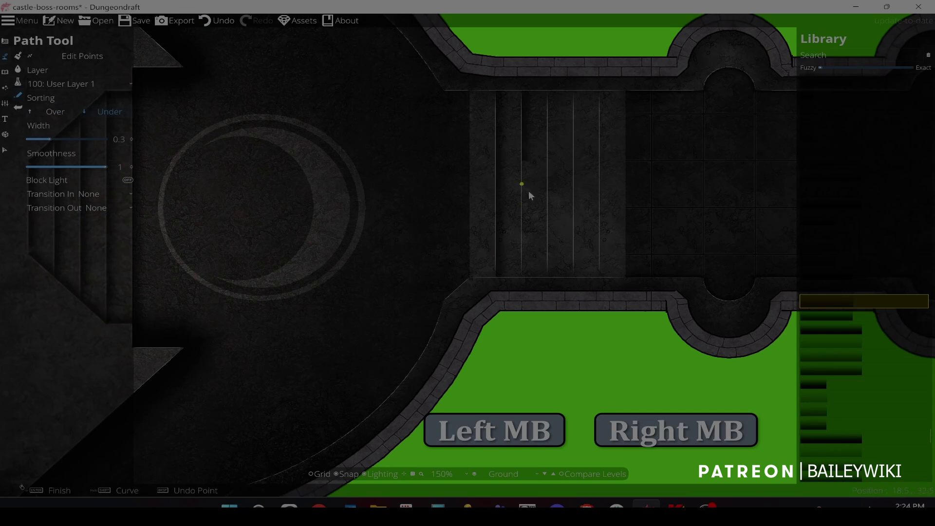
pyautogui.click(521, 277)
pyautogui.rightClick(521, 277)
pyautogui.click(548, 100)
pyautogui.click(548, 275)
pyautogui.rightClick(548, 276)
pyautogui.click(577, 101)
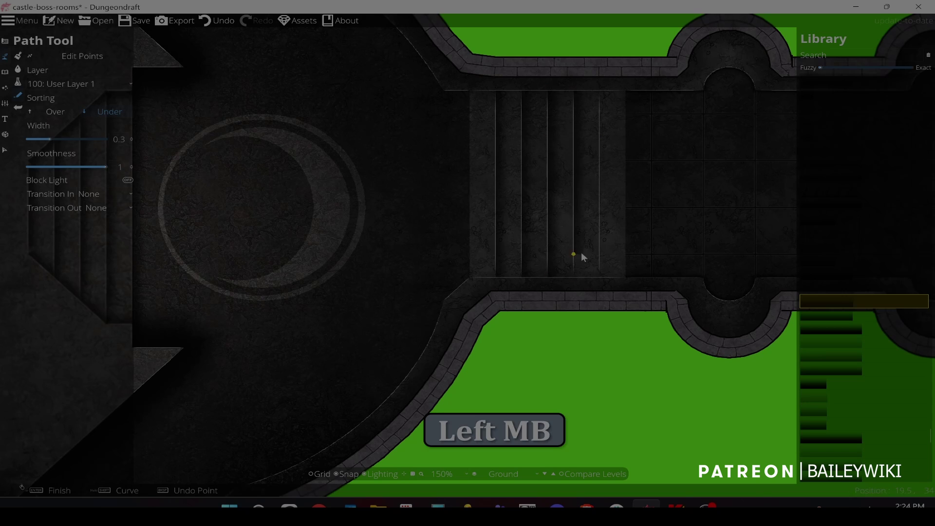
pyautogui.click(574, 276)
pyautogui.rightClick(573, 276)
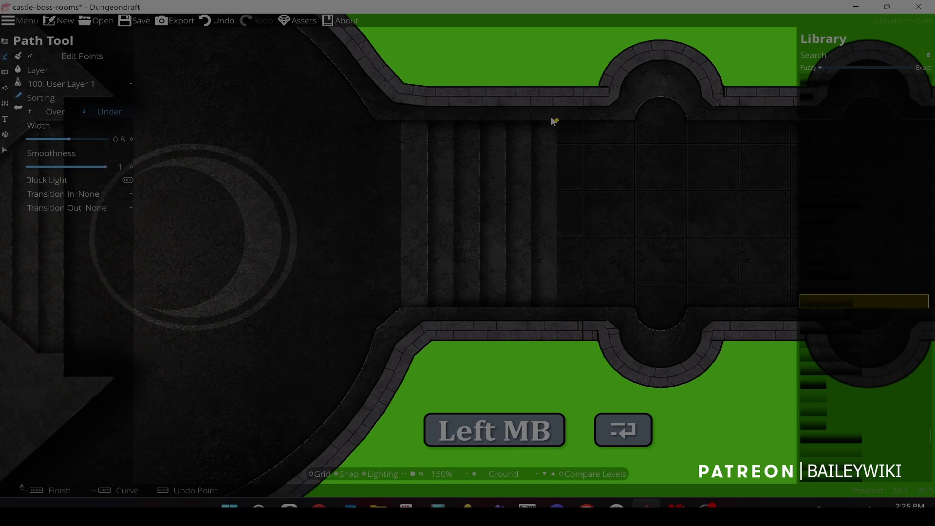
# - Undo the last 0.8-wide shadow and start it again at the stairs' eastern edge, by the northern wall
pyautogui.rightClick(559, 99)
pyautogui.hotkey('ctrl', 'z')
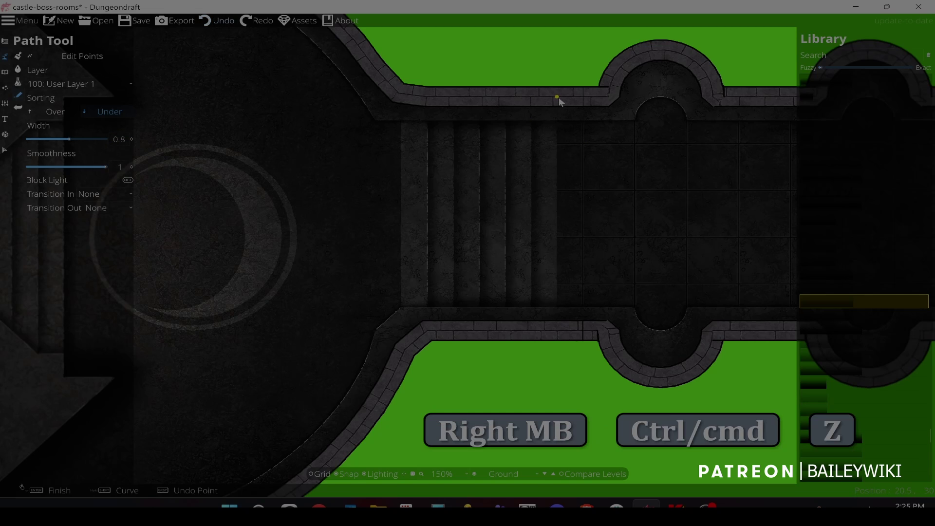
pyautogui.click(559, 108)
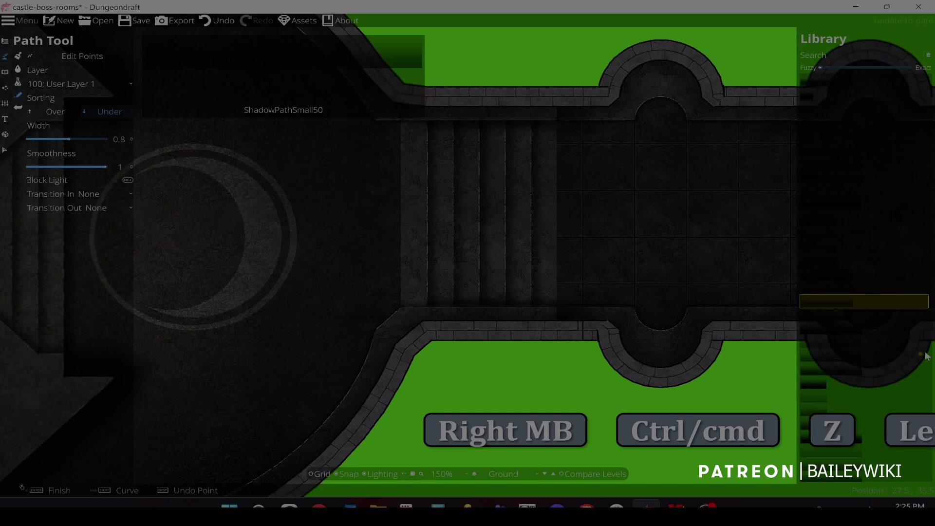
# - Choose the thin white line path from the library again and set its width to 0.5
pyautogui.scroll(12, 914, 311)
pyautogui.scroll(5, 913, 296)
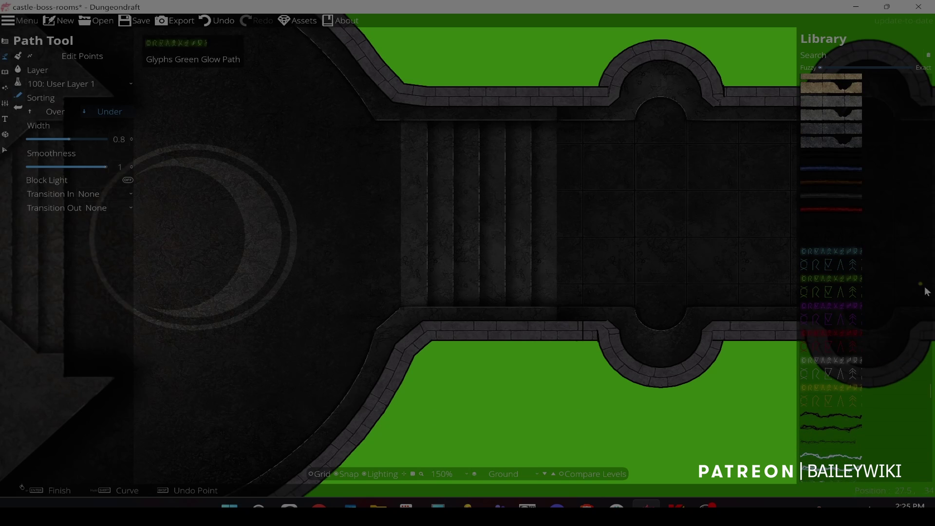
pyautogui.moveTo(930, 390); pyautogui.dragTo(920, 169)
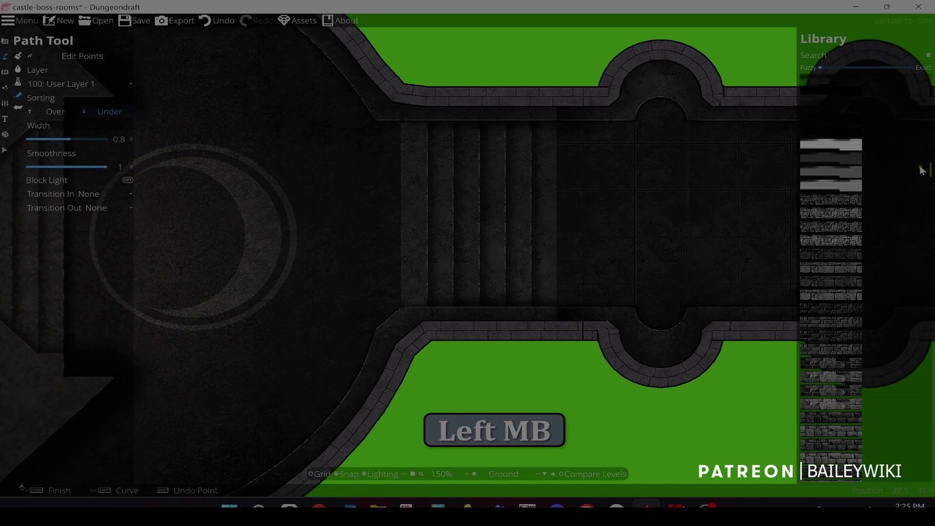
pyautogui.click(837, 171)
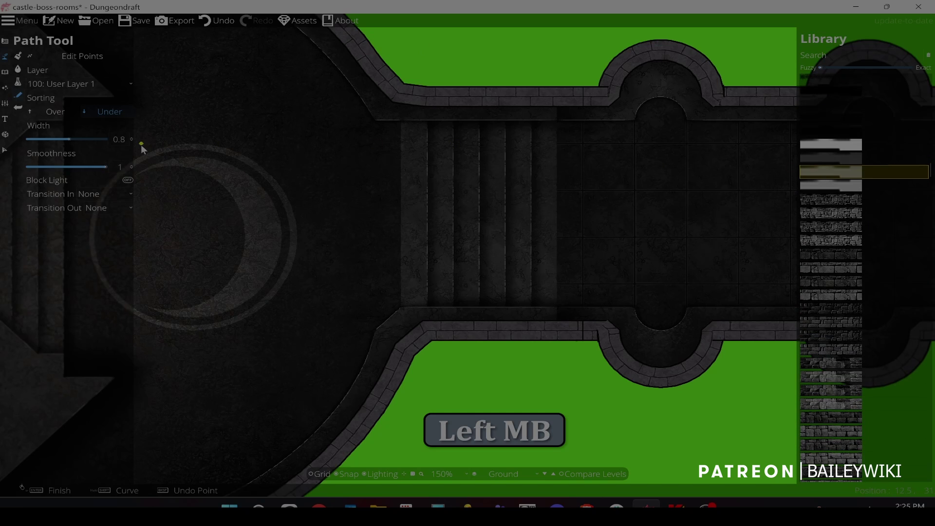
pyautogui.click(124, 139)
pyautogui.press('Delete')
pyautogui.write('5')
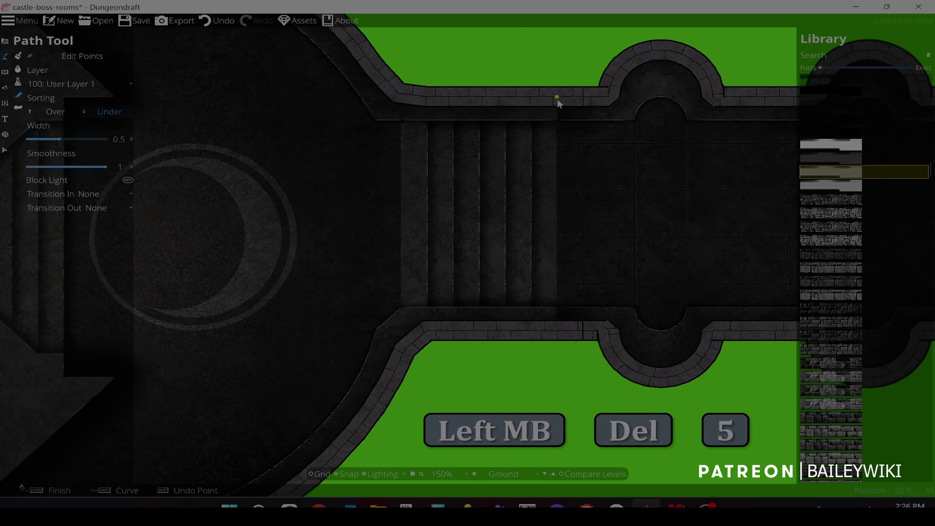
# - Set the thin white line path's sorting to Over and both its Transition In and Transition Out to Fade
pyautogui.rightClick(557, 99)
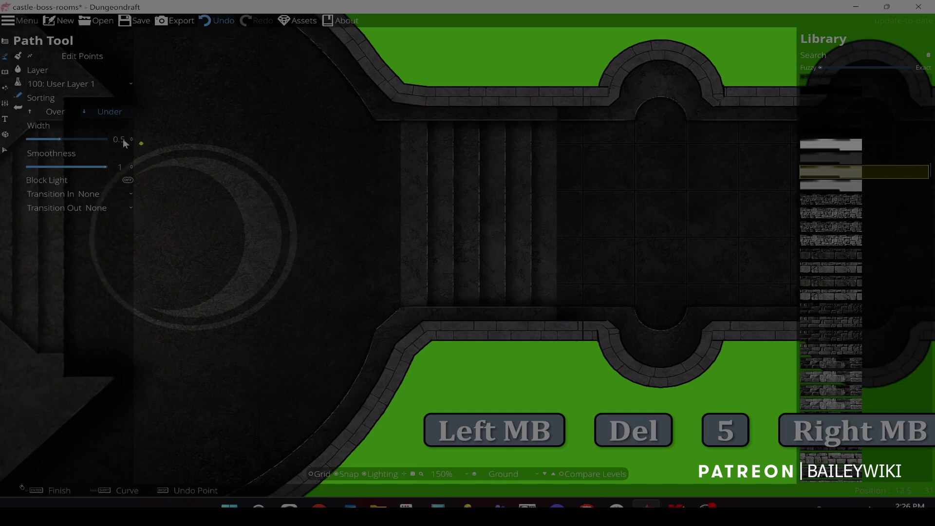
pyautogui.click(43, 112)
pyautogui.scroll(4, 585, 121)
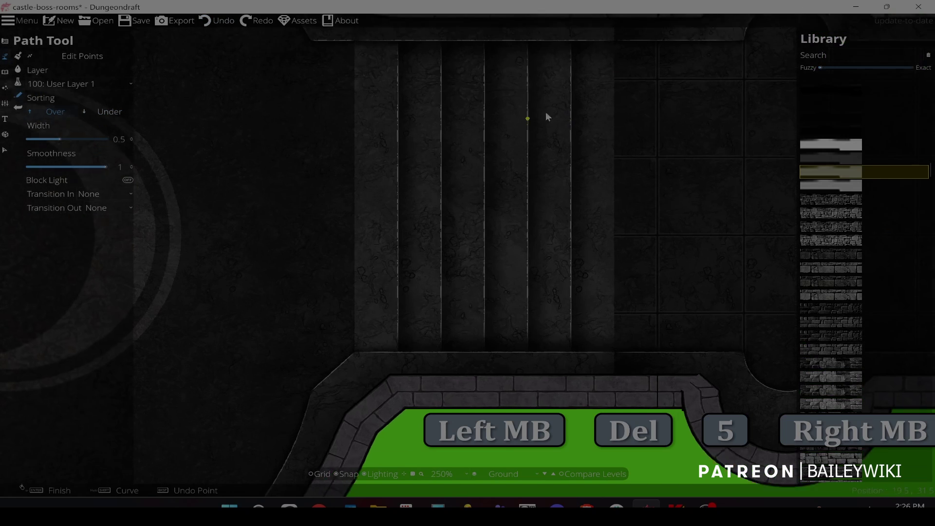
pyautogui.moveTo(546, 117); pyautogui.dragTo(464, 269)
pyautogui.click(97, 210)
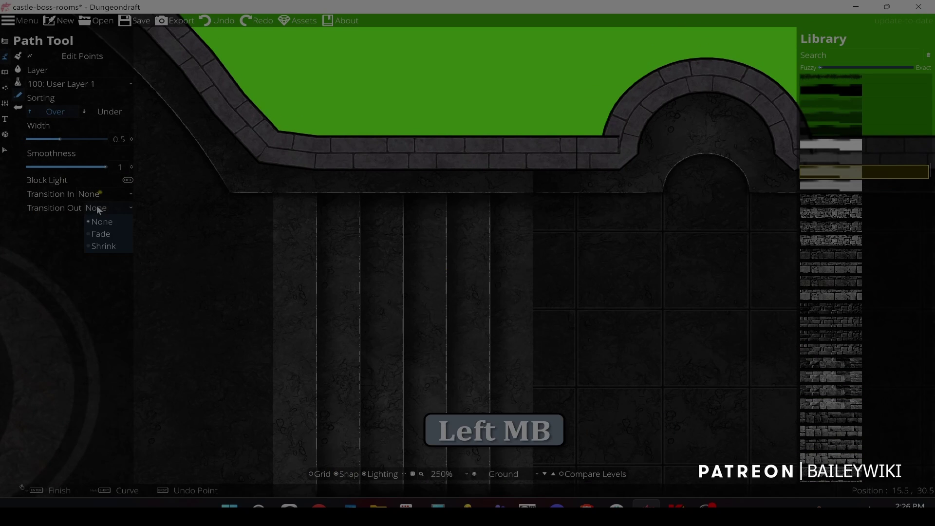
pyautogui.click(96, 208)
pyautogui.click(95, 195)
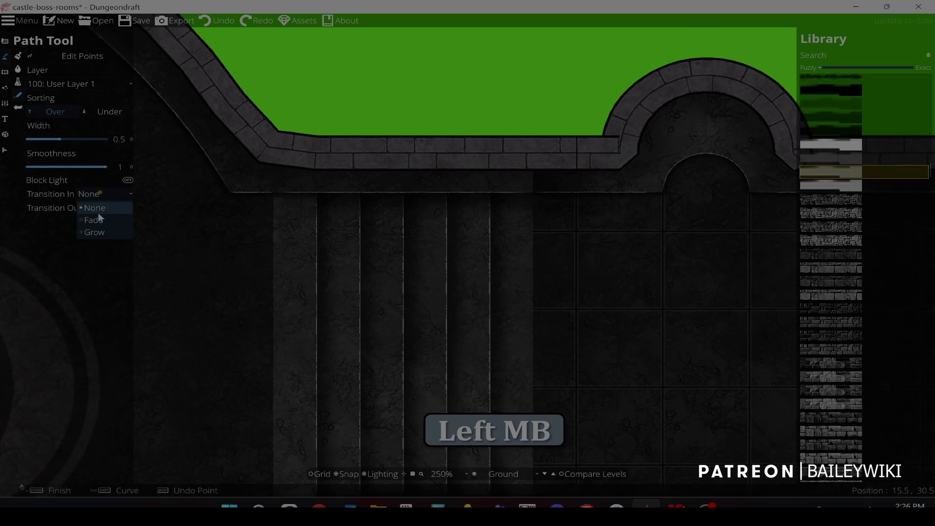
pyautogui.click(97, 220)
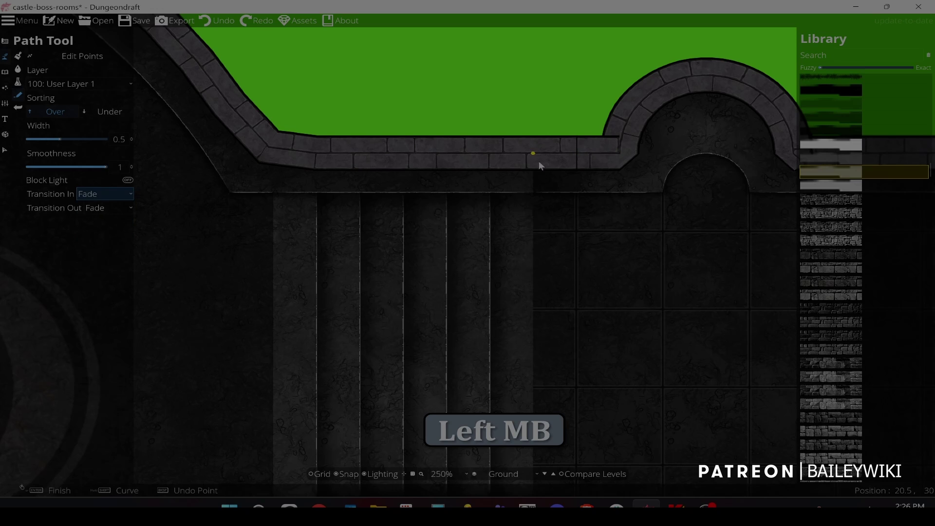
# - Draw a short 0.5-wide highlight path across the northern ledge at the eastern edge of the eastern stairs
pyautogui.click(539, 163)
pyautogui.click(539, 191)
pyautogui.rightClick(540, 194)
pyautogui.press('space')
pyautogui.moveTo(538, 424); pyautogui.dragTo(553, 158)
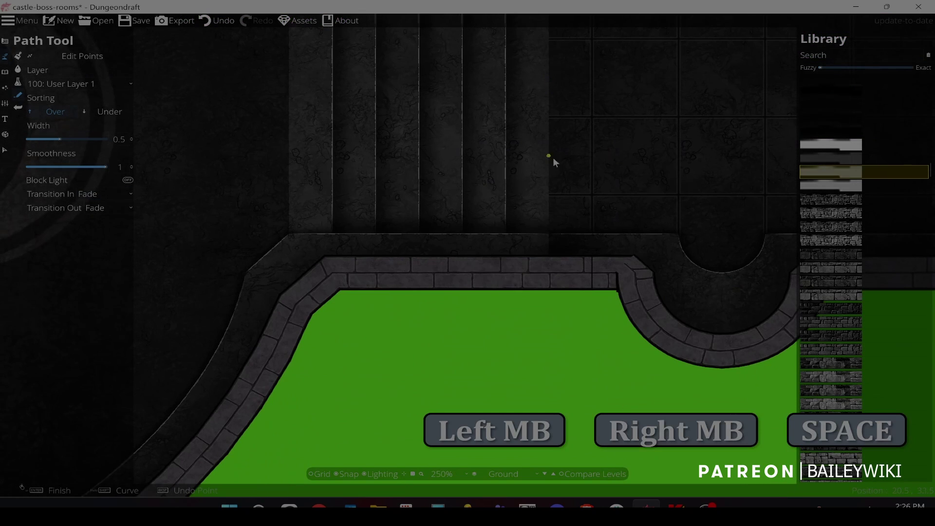
pyautogui.scroll(-4, 550, 268)
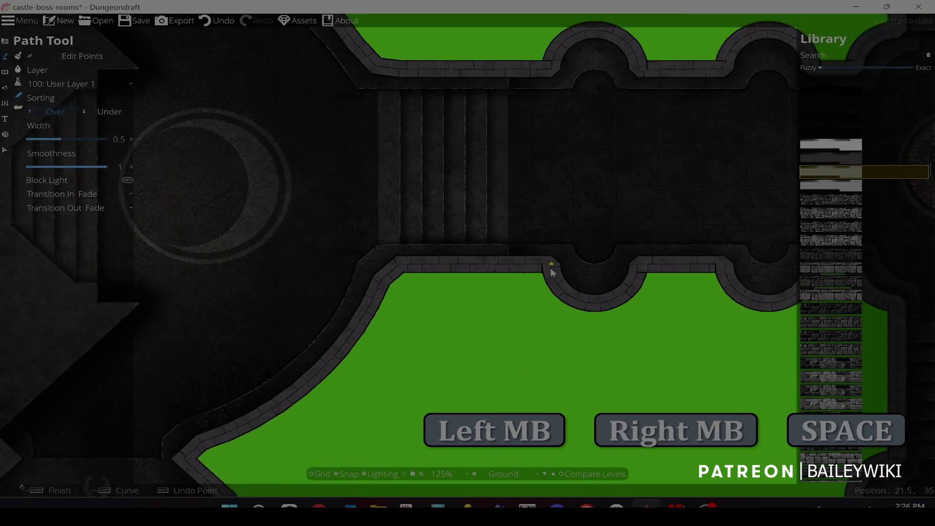
pyautogui.scroll(2, 537, 250)
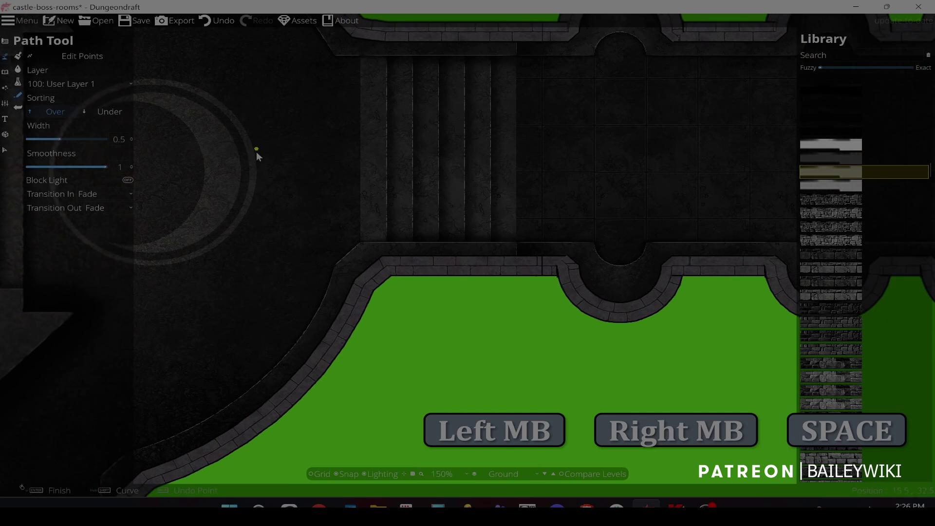
# - Edit the round room's floor pattern, pulling the middle of its eastern edge into a point at the stairs' eastern end
pyautogui.click(5, 45)
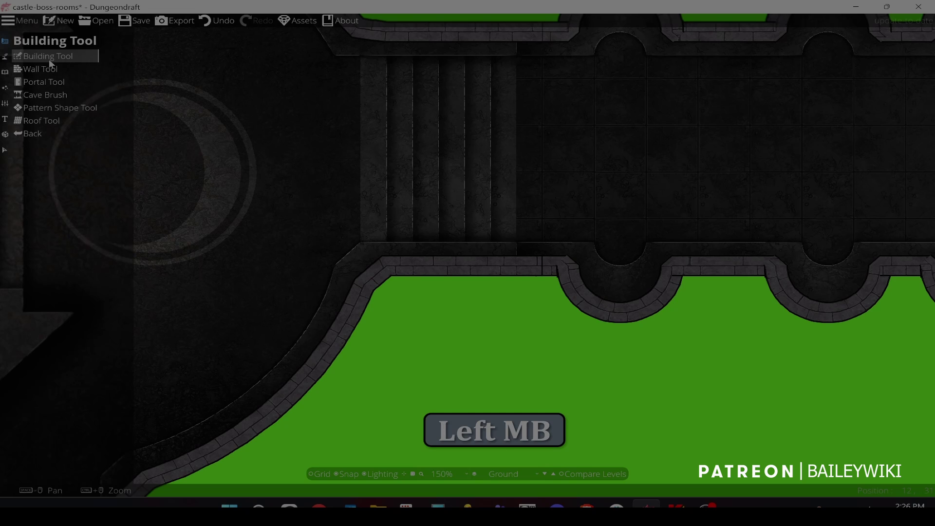
pyautogui.click(5, 56)
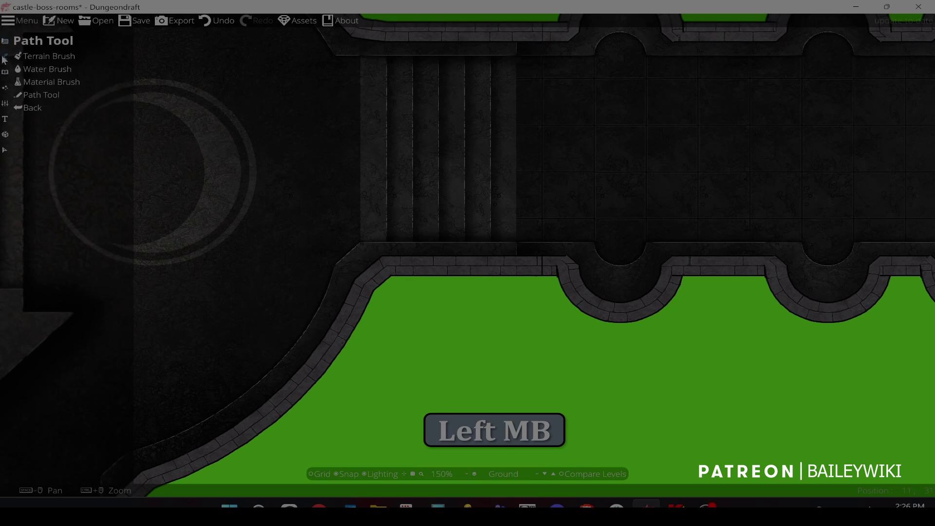
pyautogui.click(32, 96)
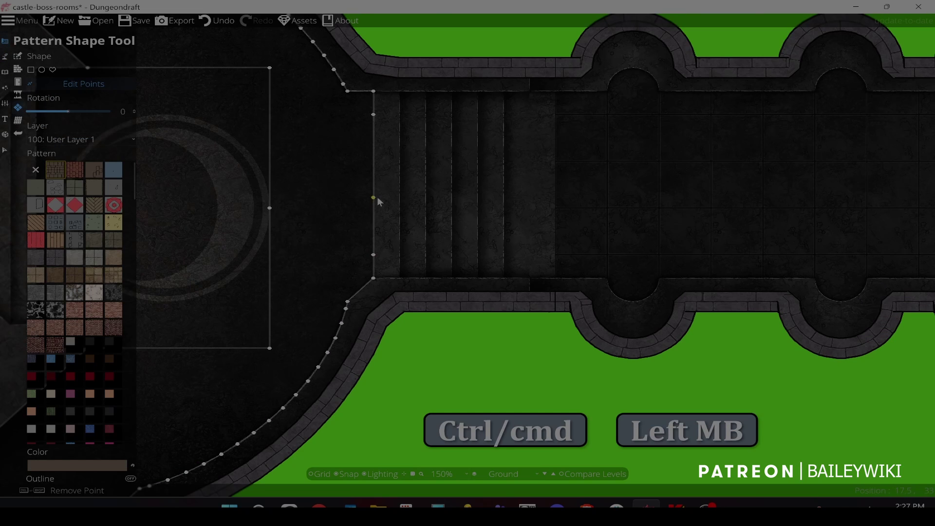
pyautogui.moveTo(378, 198); pyautogui.dragTo(556, 185)
pyautogui.scroll(-1, 523, 194)
pyautogui.hotkey('ctrl', 'space')
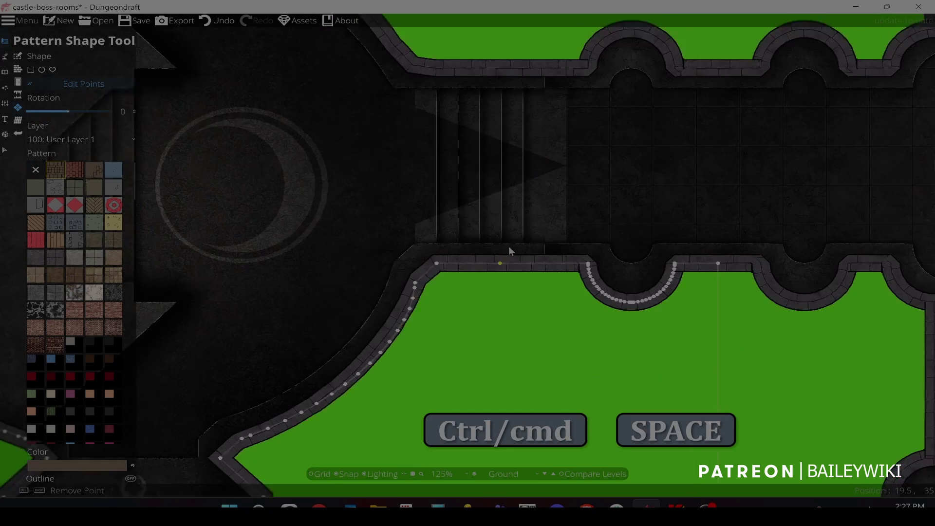
pyautogui.moveTo(508, 247); pyautogui.dragTo(589, 169)
pyautogui.moveTo(563, 216); pyautogui.dragTo(576, 302)
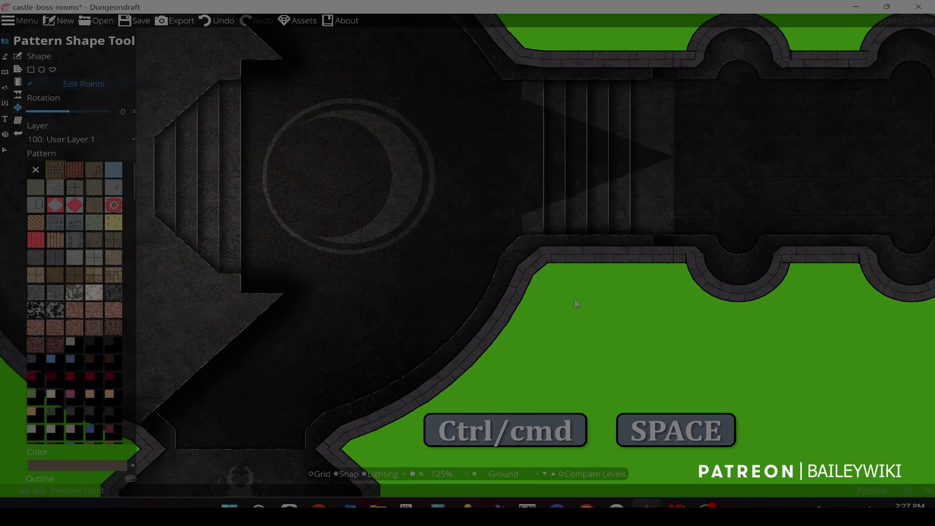
# - Move the tip of the round room floor's pointed edge one step west, onto the easternmost highlighted step line
pyautogui.scroll(-2, 538, 302)
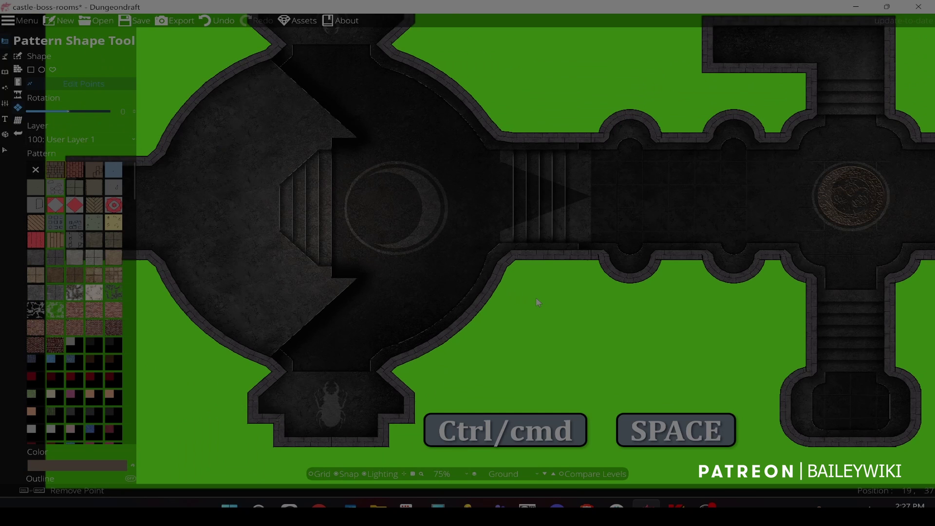
pyautogui.click(618, 204)
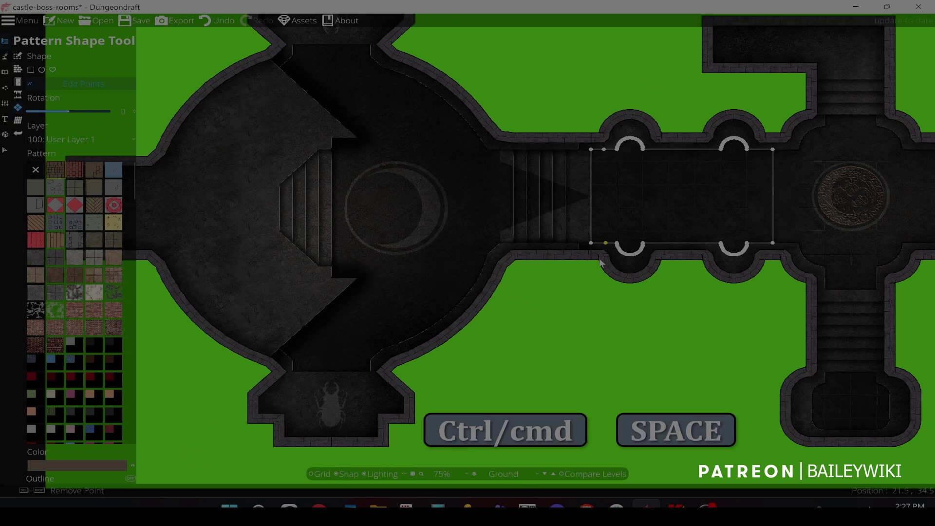
pyautogui.moveTo(511, 292); pyautogui.dragTo(480, 308)
pyautogui.scroll(3, 487, 304)
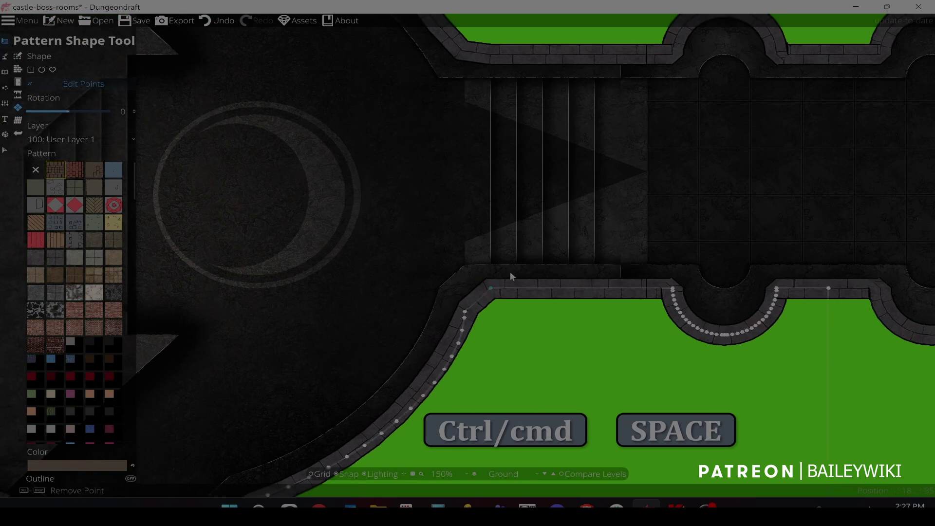
pyautogui.click(509, 276)
pyautogui.moveTo(645, 171); pyautogui.dragTo(595, 172)
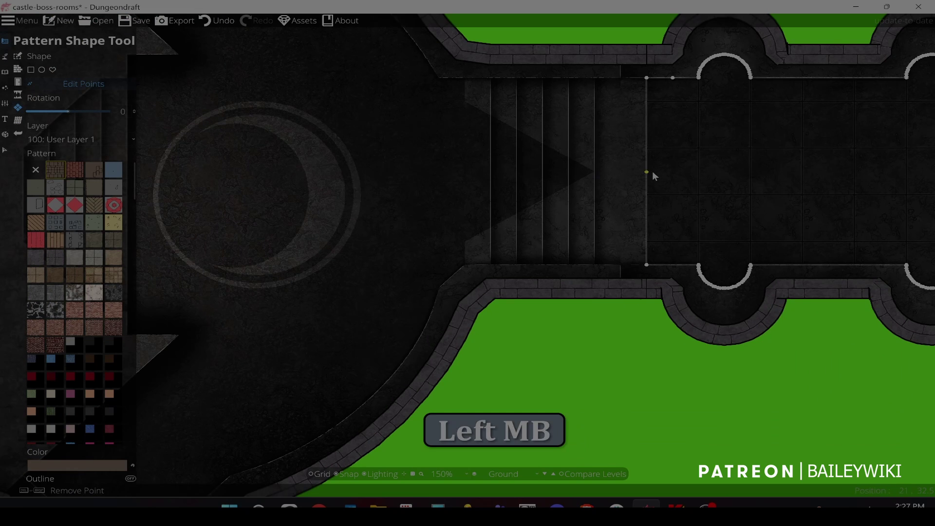
# - Extend the corridor's floor pattern west to the easternmost highlighted step line by moving its two western corner points
pyautogui.moveTo(653, 174); pyautogui.dragTo(646, 124)
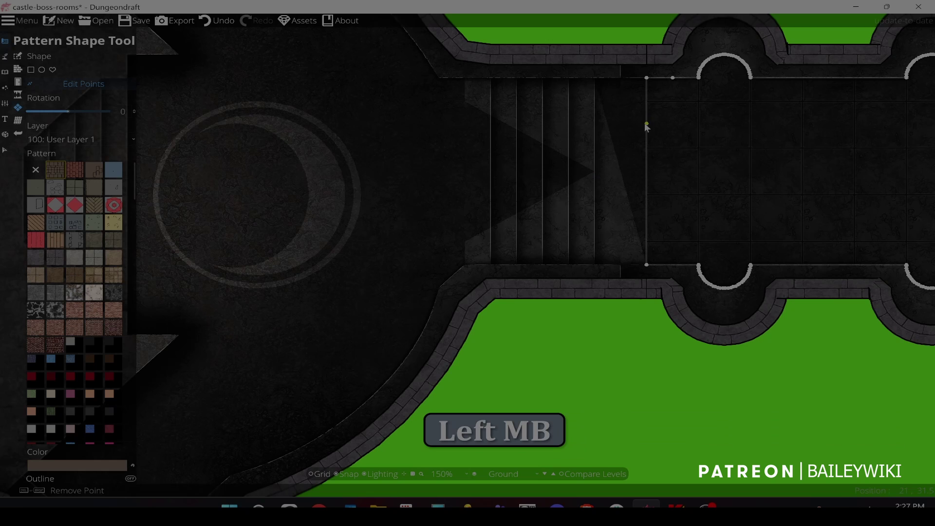
pyautogui.moveTo(591, 77); pyautogui.dragTo(594, 78)
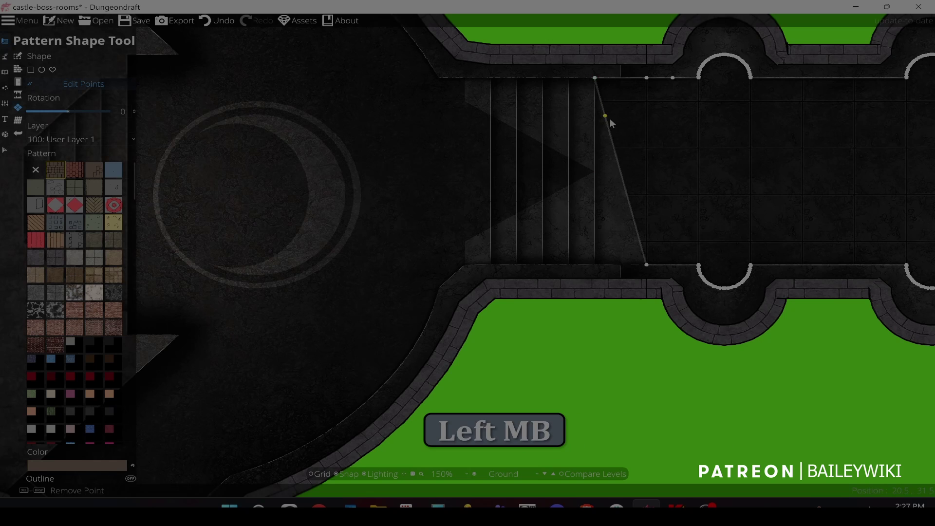
pyautogui.click(603, 265)
pyautogui.scroll(-2, 586, 324)
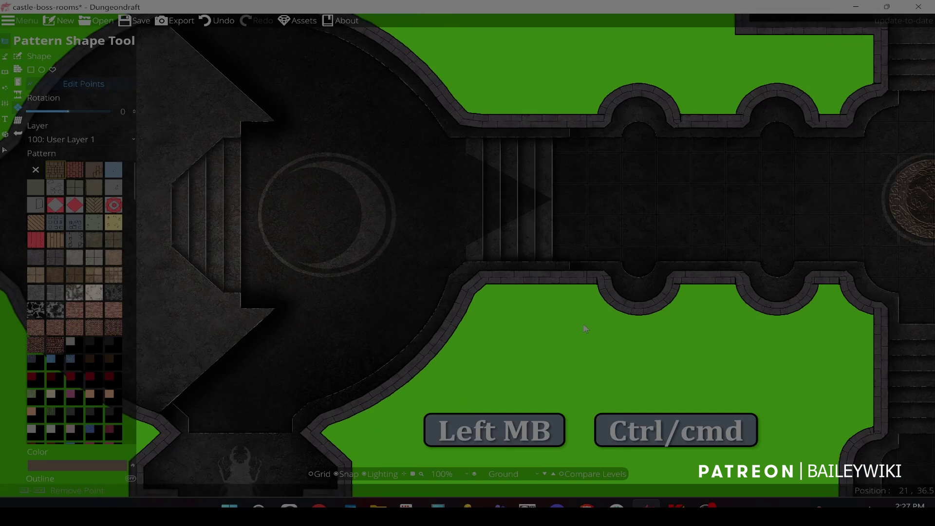
pyautogui.scroll(-1, 586, 328)
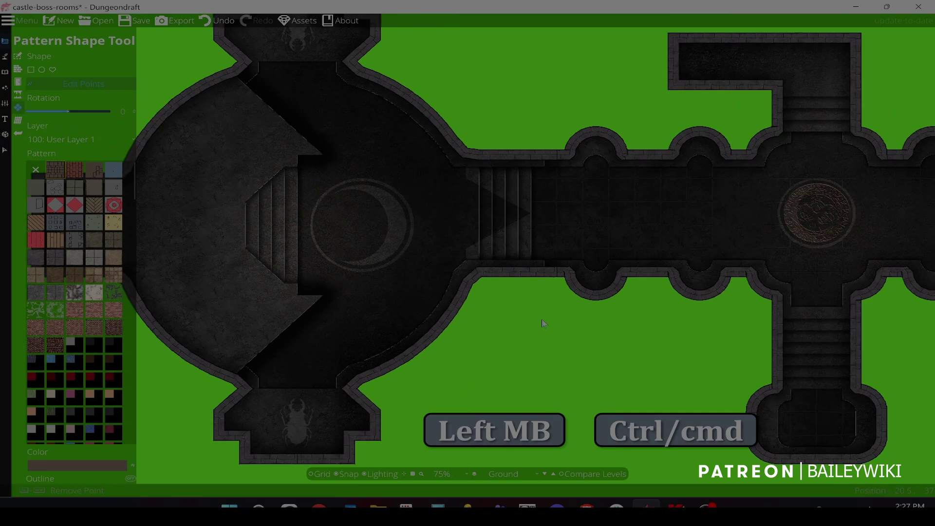
pyautogui.press('space')
pyautogui.press('space')
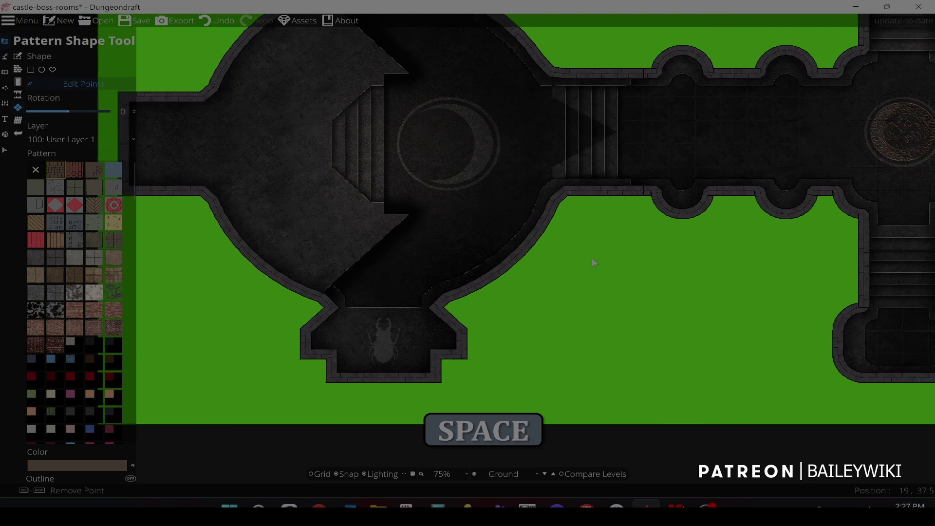
pyautogui.moveTo(592, 261); pyautogui.dragTo(332, 326)
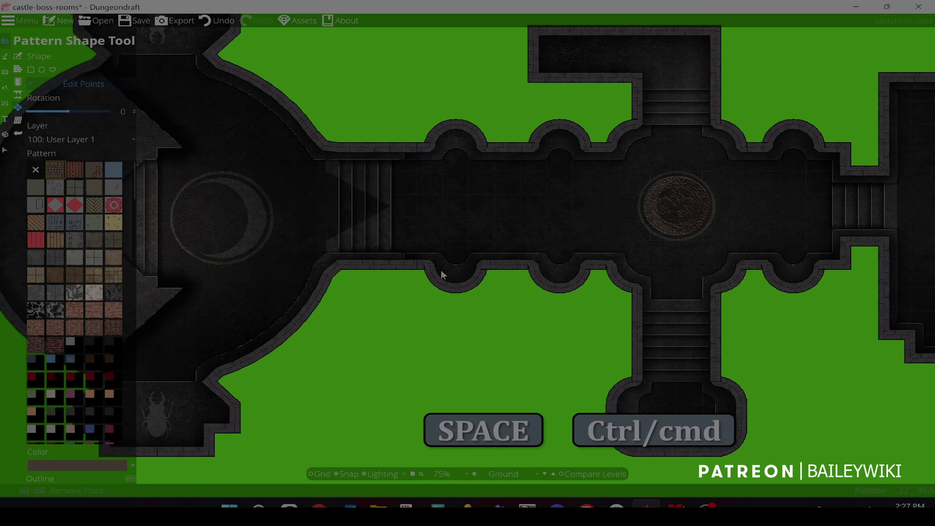
pyautogui.scroll(2, 440, 270)
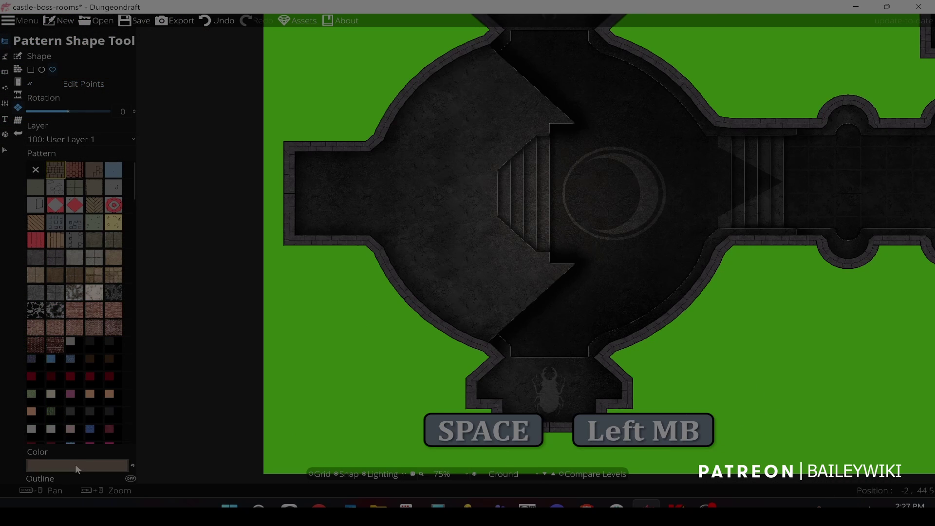
# - Set the pattern color to black with alpha 100 and draw a rectangle over the western alcove's floor
pyautogui.click(75, 467)
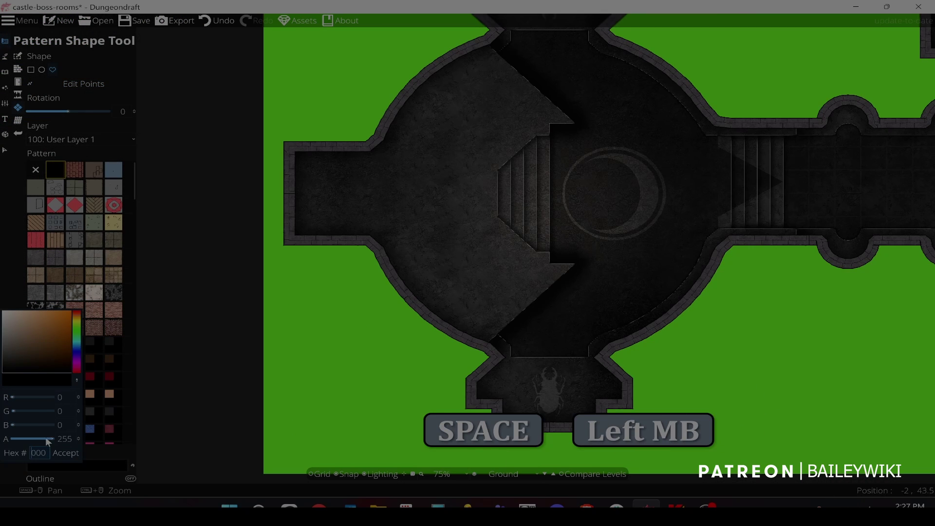
pyautogui.doubleClick(65, 438)
pyautogui.write('100')
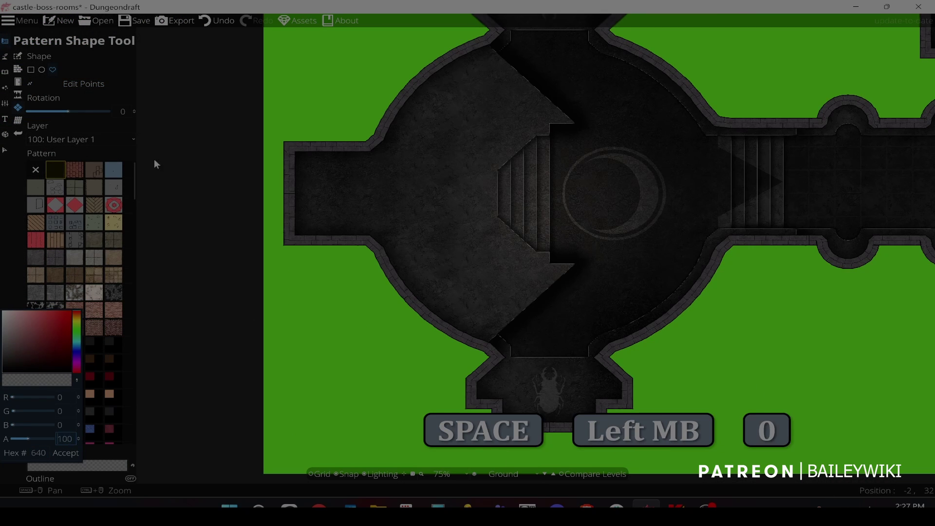
pyautogui.click(30, 70)
pyautogui.moveTo(302, 159); pyautogui.dragTo(389, 230)
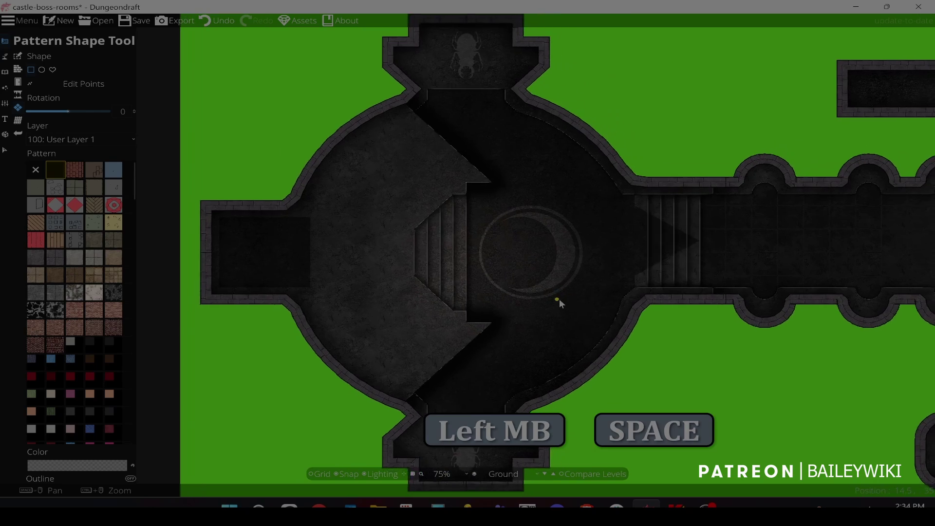
# - Try to draw a narrow dark spike with the polygon shape, from just east of the alcove rectangle toward the platform stairs
pyautogui.moveTo(559, 300); pyautogui.dragTo(538, 282)
pyautogui.moveTo(440, 261); pyautogui.dragTo(570, 260)
pyautogui.scroll(3, 500, 233)
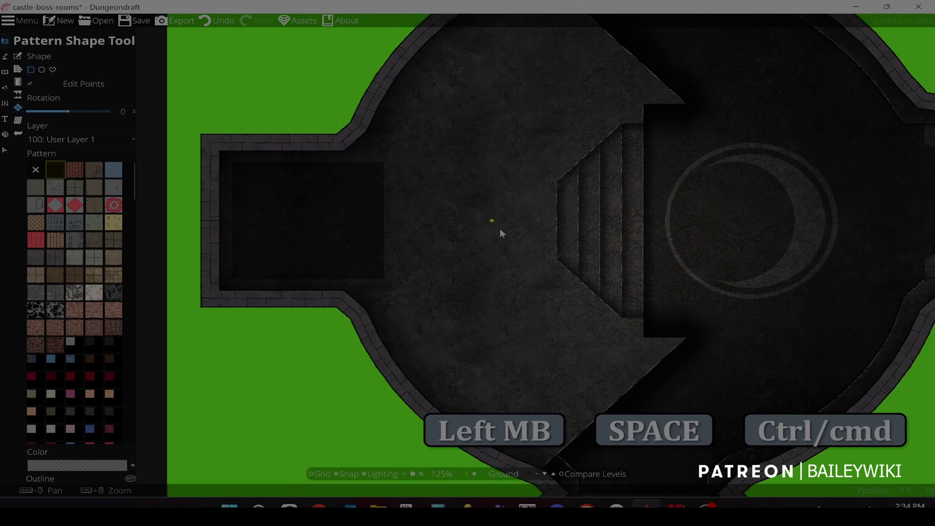
pyautogui.keyDown('ctrl'); pyautogui.click(397, 212); pyautogui.keyUp('ctrl')
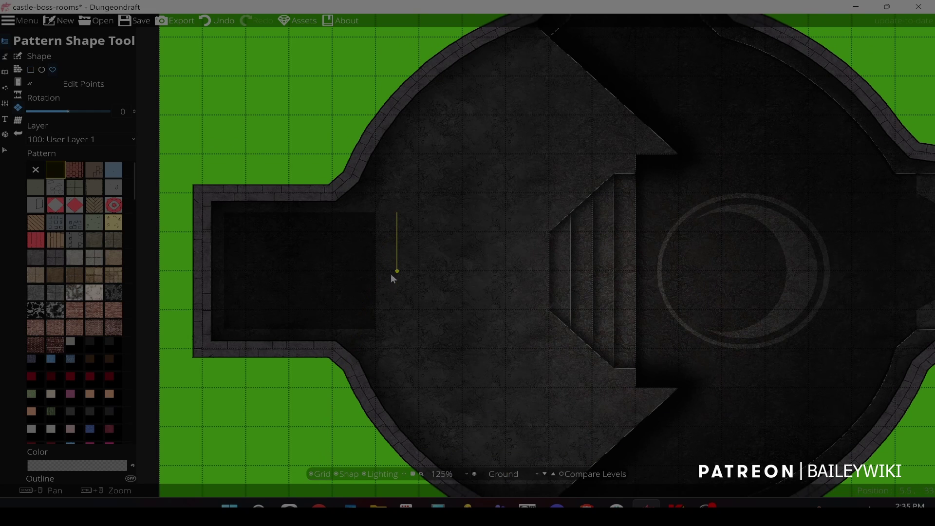
pyautogui.click(393, 258)
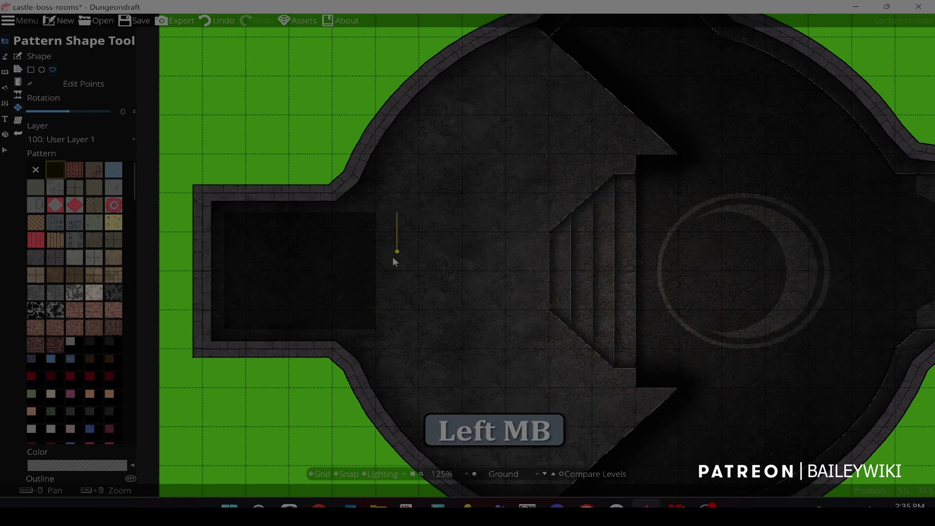
pyautogui.click(510, 269)
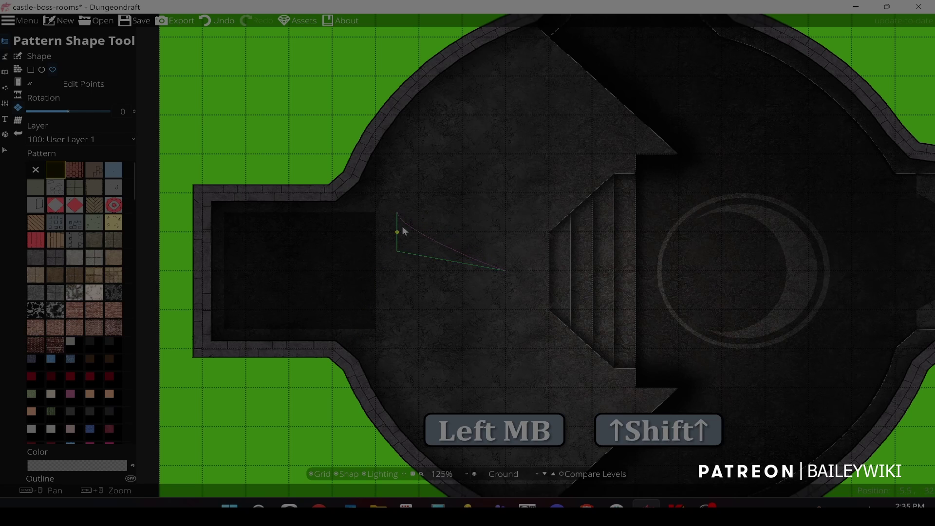
pyautogui.click(400, 248)
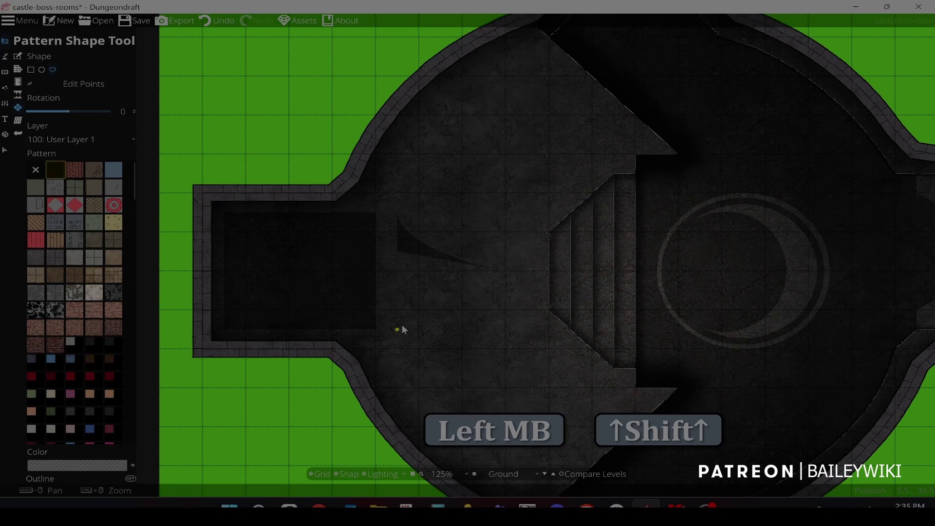
pyautogui.hotkey('ctrl', 'z')
# - Draw a longer dark spike just east of the alcove rectangle, tapering almost to the platform stairs
pyautogui.click(404, 248)
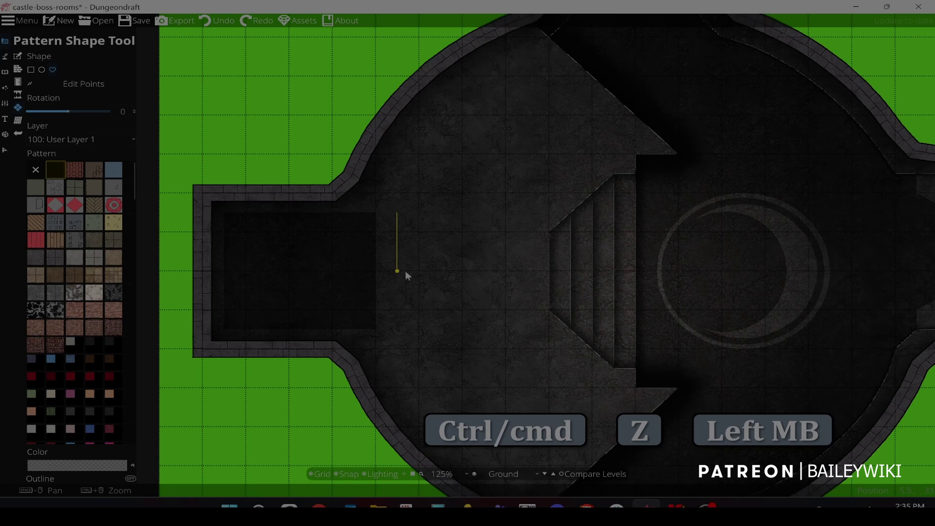
pyautogui.keyDown('shift'); pyautogui.click(526, 270); pyautogui.keyUp('shift')
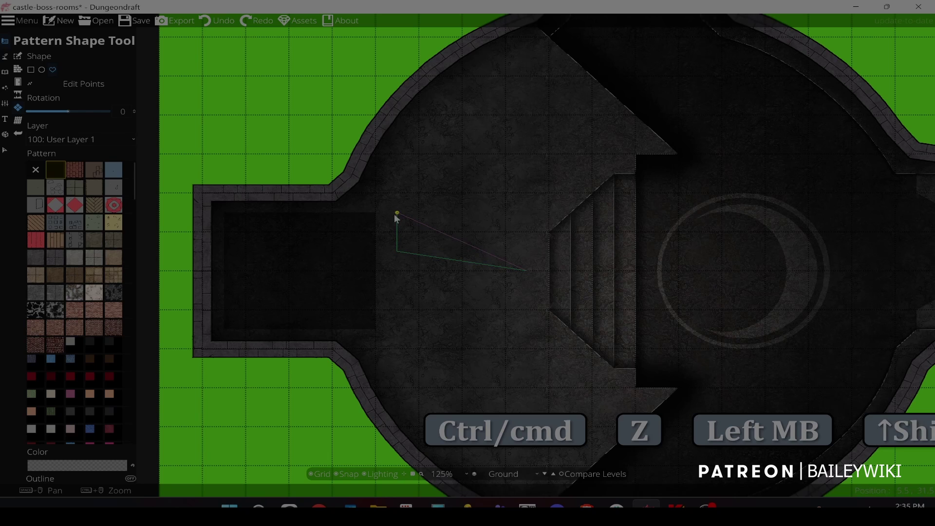
pyautogui.click(415, 251)
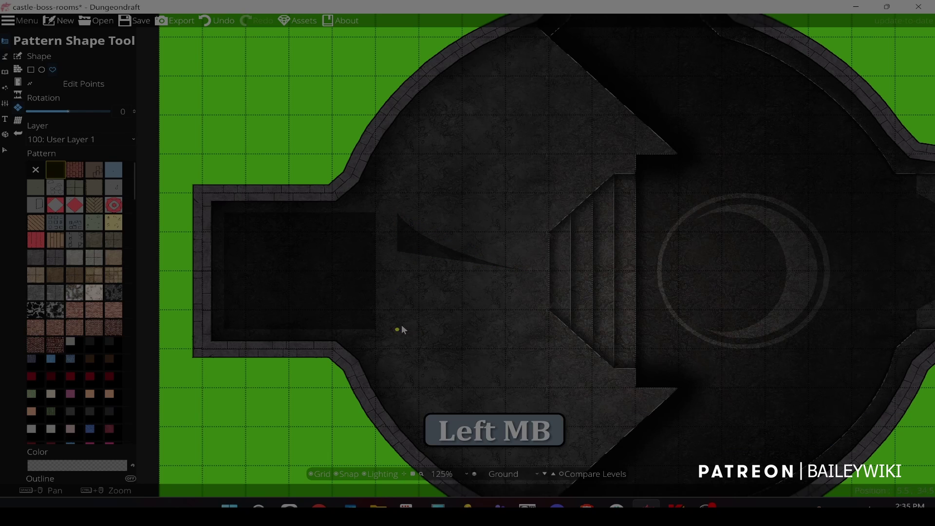
# - Draw a matching dark spike south of the first one, mirrored so both taper to the same point before the platform stairs
pyautogui.click(397, 290)
pyautogui.keyDown('shift'); pyautogui.click(526, 271); pyautogui.keyUp('shift')
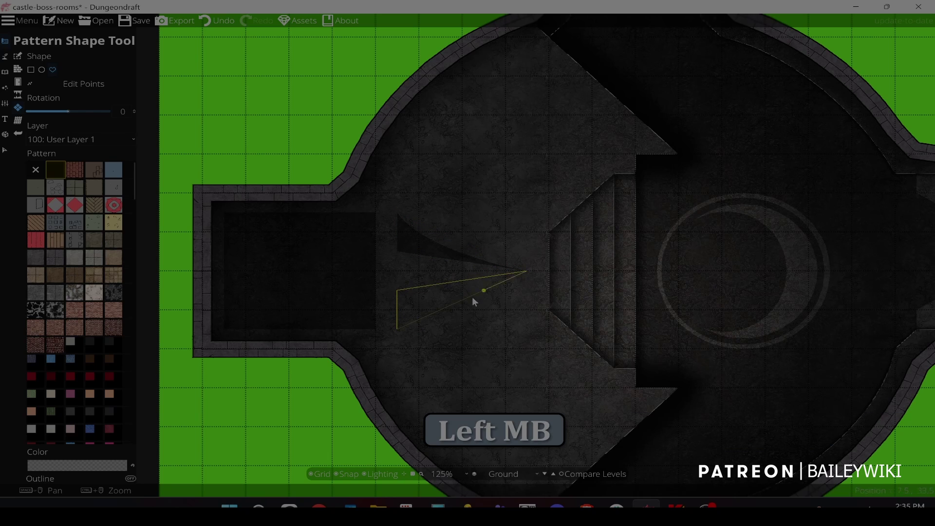
pyautogui.click(398, 329)
# - Draw a large dark triangular shape on the platform's northern part, tapering southeast alongside its diagonal edge
pyautogui.scroll(-2, 439, 304)
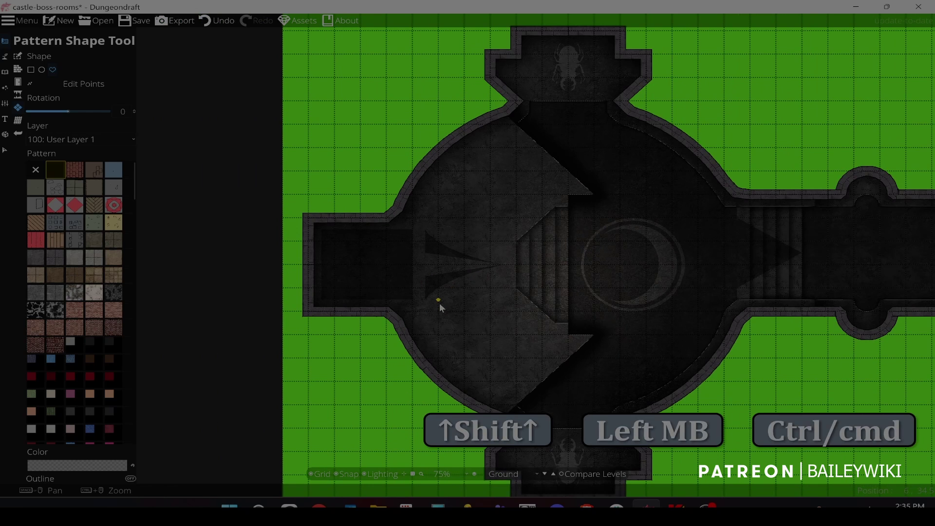
pyautogui.scroll(3, 449, 279)
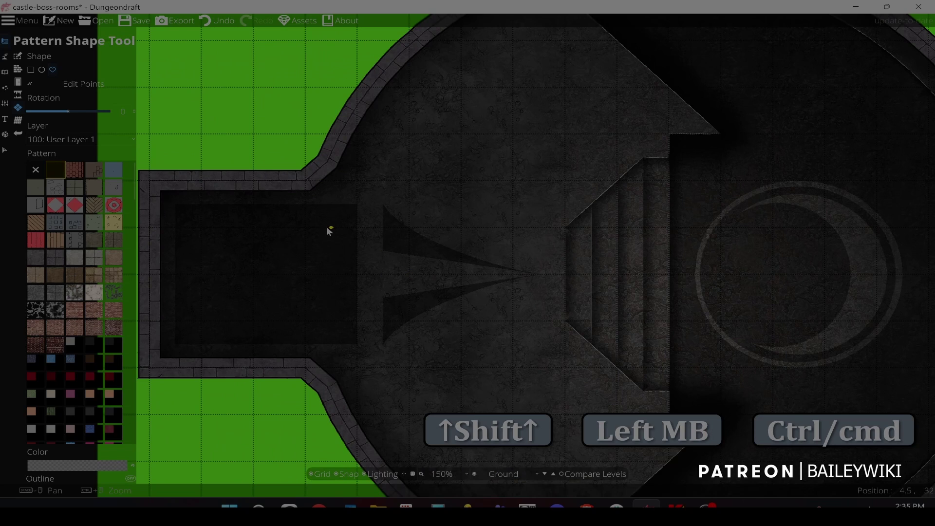
pyautogui.scroll(-3, 353, 274)
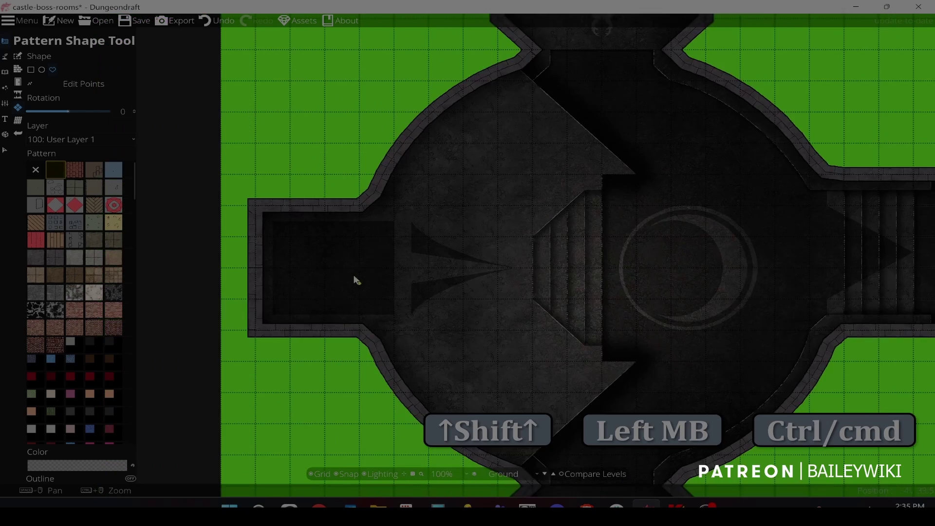
pyautogui.scroll(2, 334, 259)
pyautogui.click(527, 57)
pyautogui.click(634, 137)
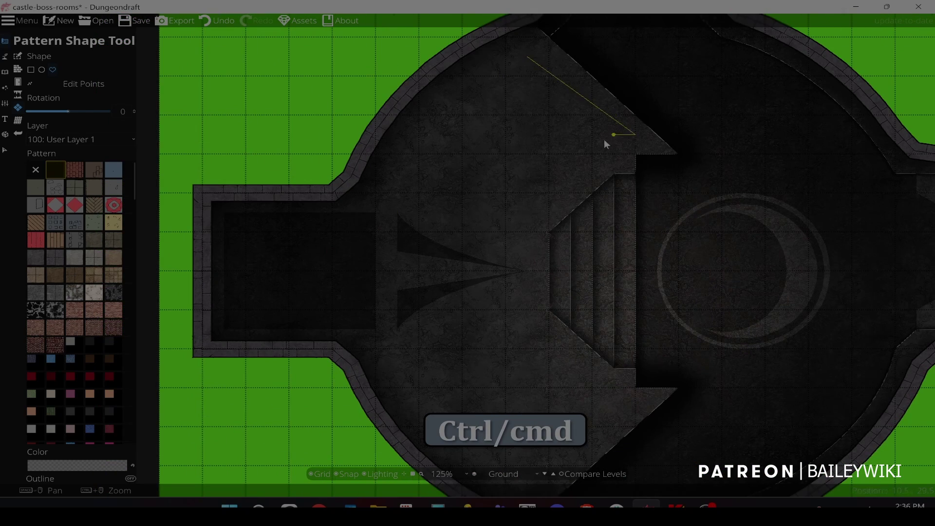
pyautogui.press('space')
pyautogui.click(433, 126)
pyautogui.click(494, 101)
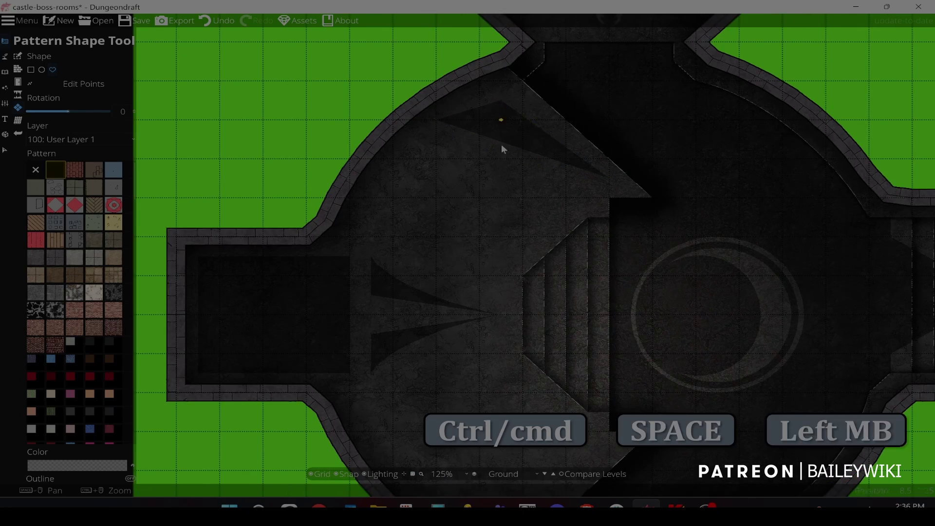
# - Draw a dark triangular pattern shape on the round room's lower raised floor, mirroring the upper one
pyautogui.press('space')
pyautogui.click(561, 335)
pyautogui.press('space')
pyautogui.click(464, 354)
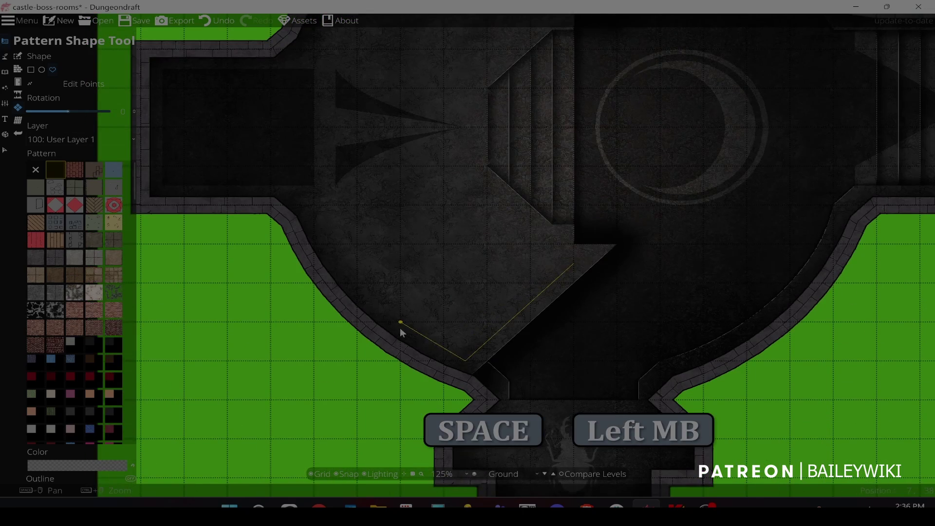
pyautogui.scroll(-2, 401, 324)
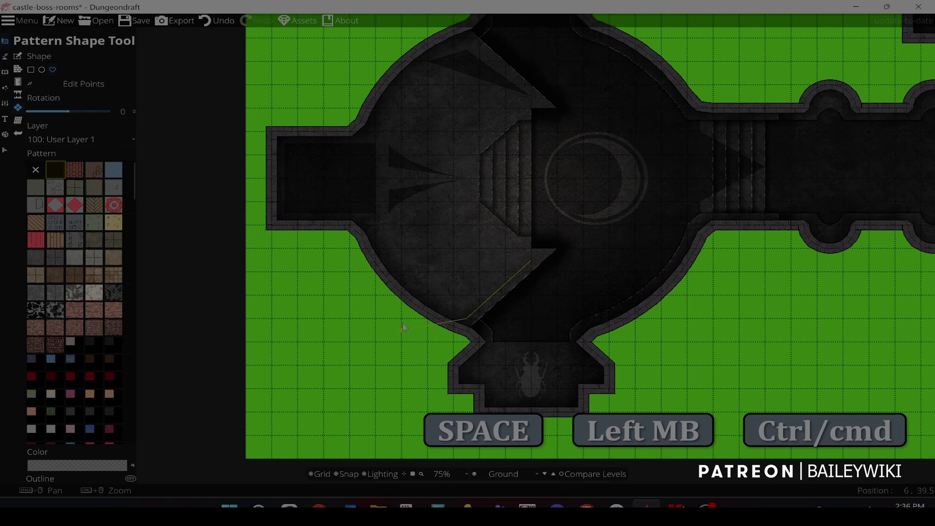
pyautogui.click(429, 297)
pyautogui.click(530, 261)
# - Edit the points of the dark rectangle in the west alcove into a U-shaped frame open toward the round room
pyautogui.moveTo(486, 218); pyautogui.dragTo(454, 271)
pyautogui.scroll(3, 456, 246)
pyautogui.moveTo(456, 228); pyautogui.dragTo(642, 241)
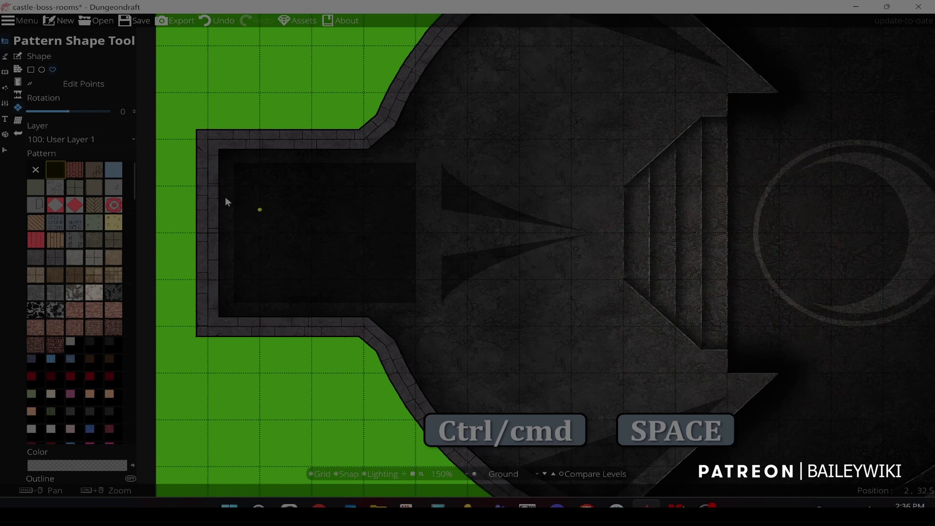
pyautogui.click(83, 83)
pyautogui.moveTo(417, 225); pyautogui.dragTo(260, 226)
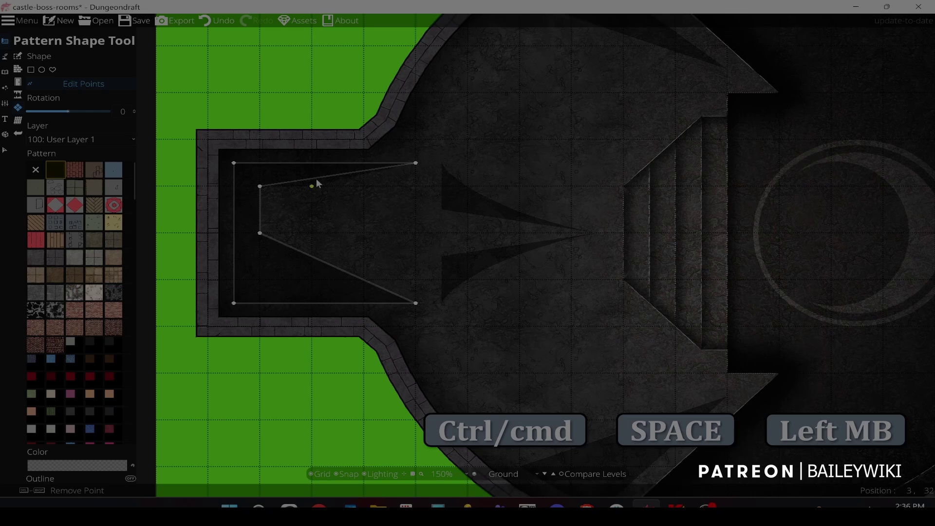
pyautogui.moveTo(414, 163); pyautogui.dragTo(414, 188)
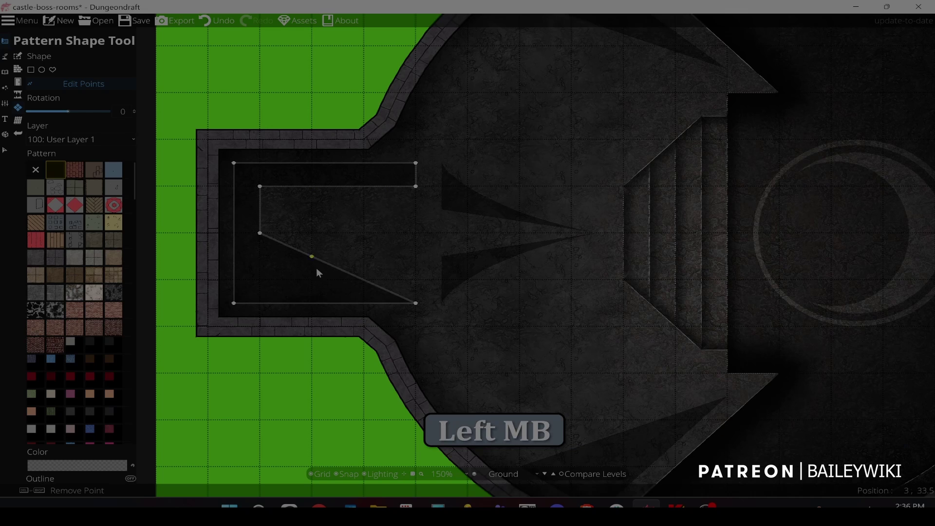
pyautogui.moveTo(317, 268); pyautogui.dragTo(410, 274)
# - Place the winged magic symbol overlay in black inside the alcove's U-shaped frame, rotated -90 degrees at scale 1
pyautogui.click(5, 71)
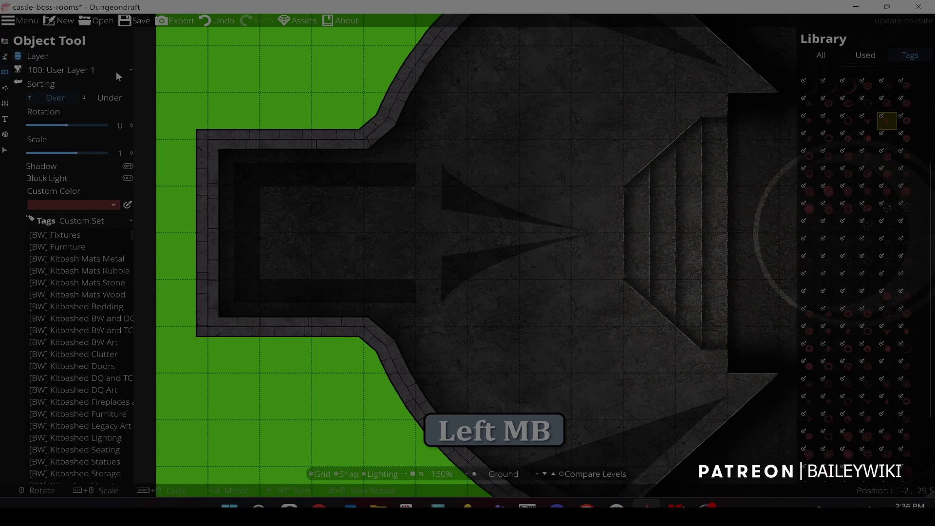
pyautogui.moveTo(838, 135)
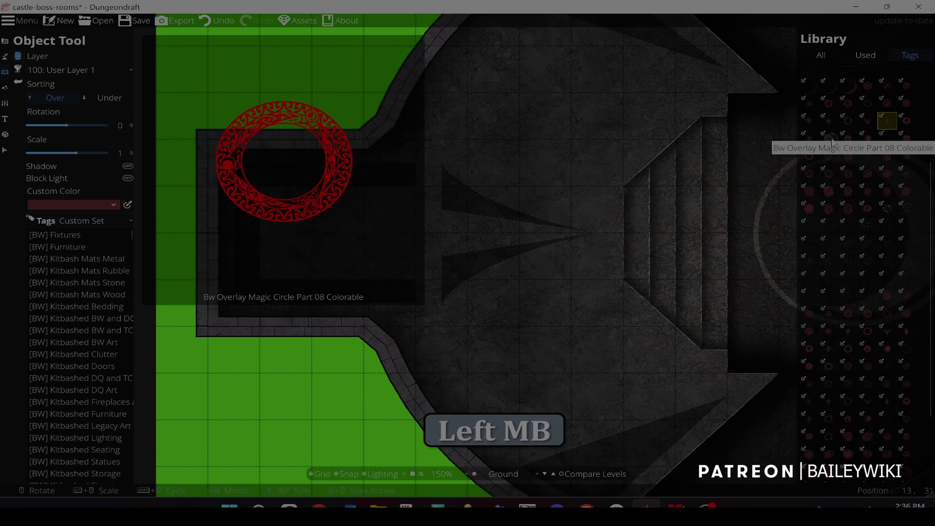
pyautogui.click(68, 205)
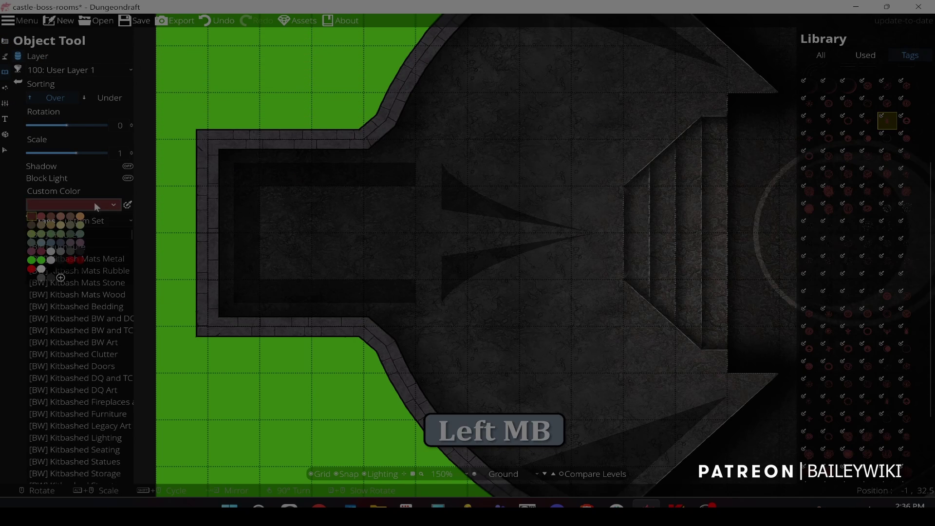
pyautogui.click(39, 282)
pyautogui.click(828, 120)
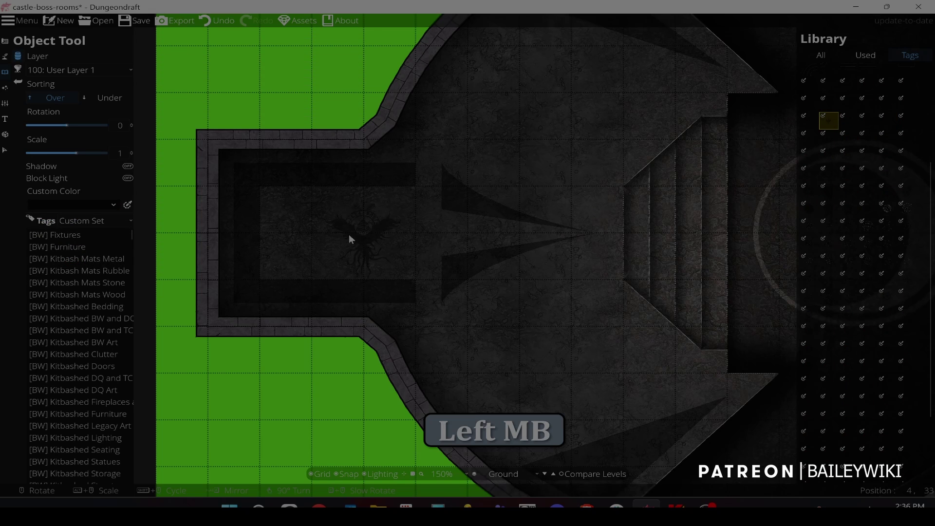
pyautogui.scroll(2, 327, 233)
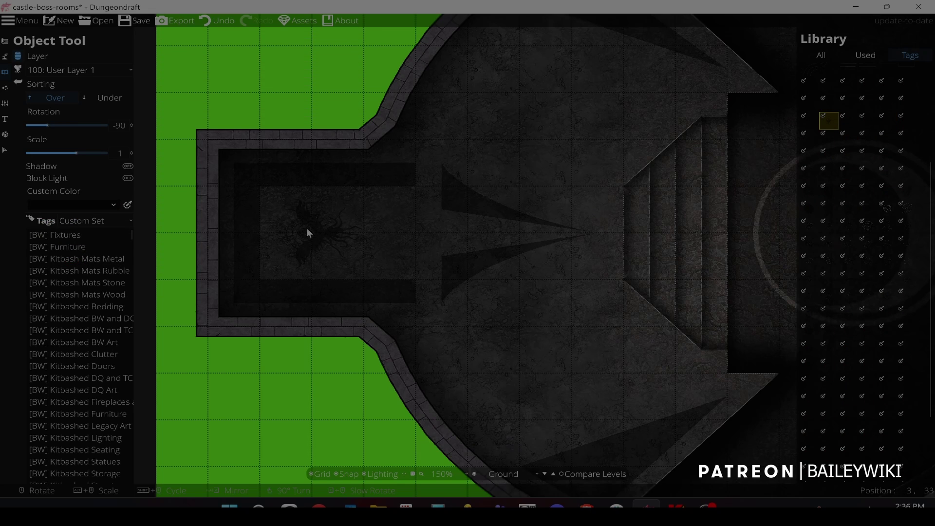
# - Edit the alcove frame's inner points to close it around the winged symbol, leaving an opening about 2 by 2 grid squares
pyautogui.click(6, 55)
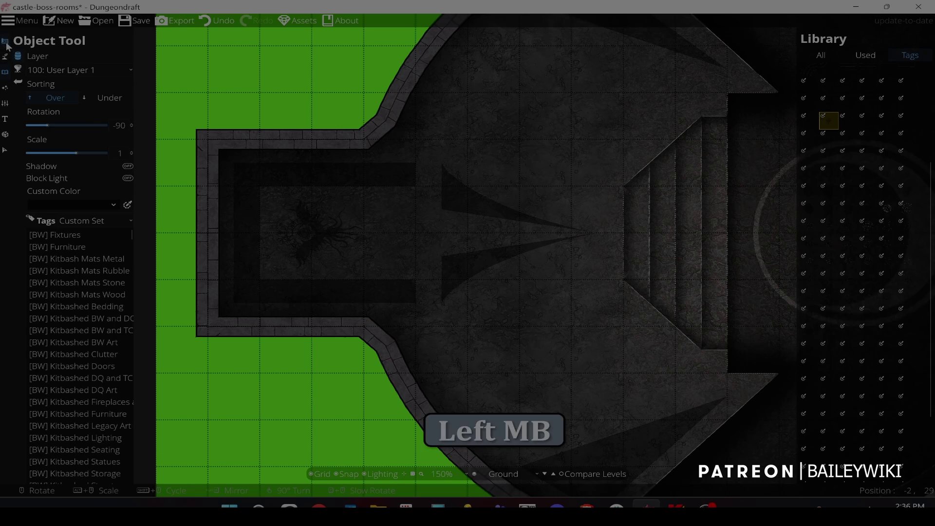
pyautogui.click(59, 108)
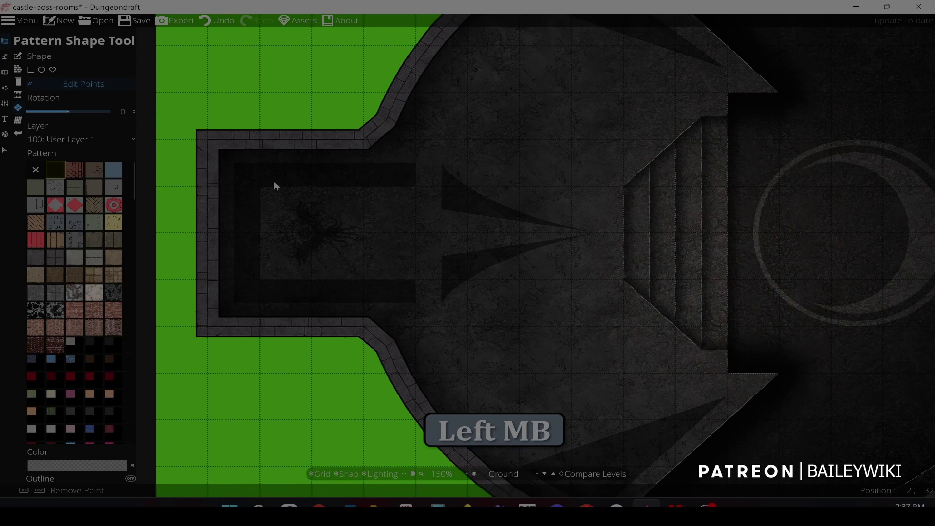
pyautogui.keyDown('ctrl'); pyautogui.scroll(3, 289, 191); pyautogui.keyUp('ctrl')
pyautogui.moveTo(289, 192); pyautogui.dragTo(522, 190)
pyautogui.moveTo(510, 117)
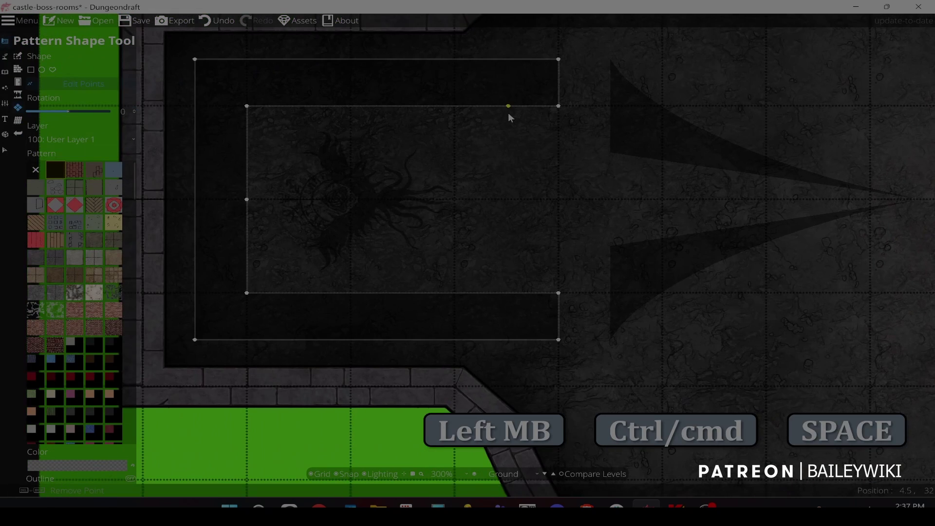
pyautogui.moveTo(516, 111); pyautogui.dragTo(452, 113)
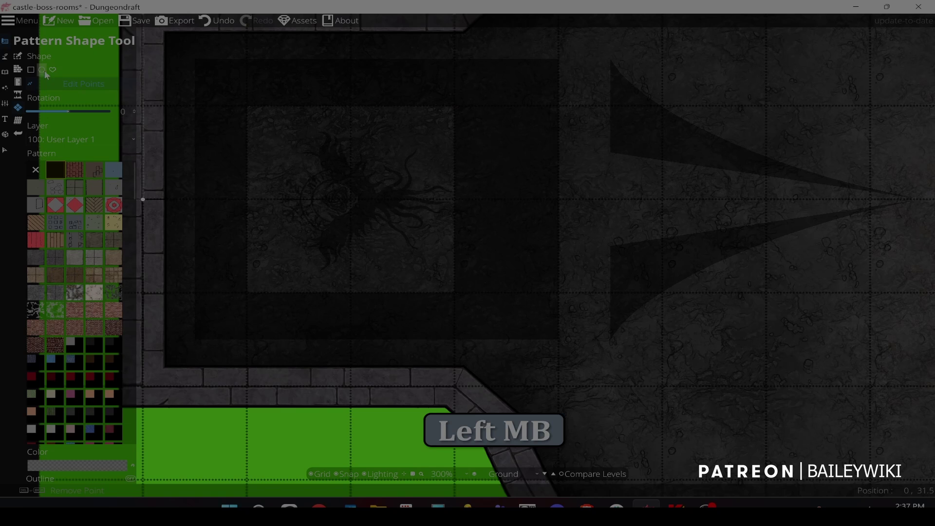
# - Draw a dark pattern shape with curved edges that rounds off all corners of the symbol's square opening except the lower-left one
pyautogui.click(52, 69)
pyautogui.click(246, 197)
pyautogui.moveTo(351, 106); pyautogui.dragTo(248, 107)
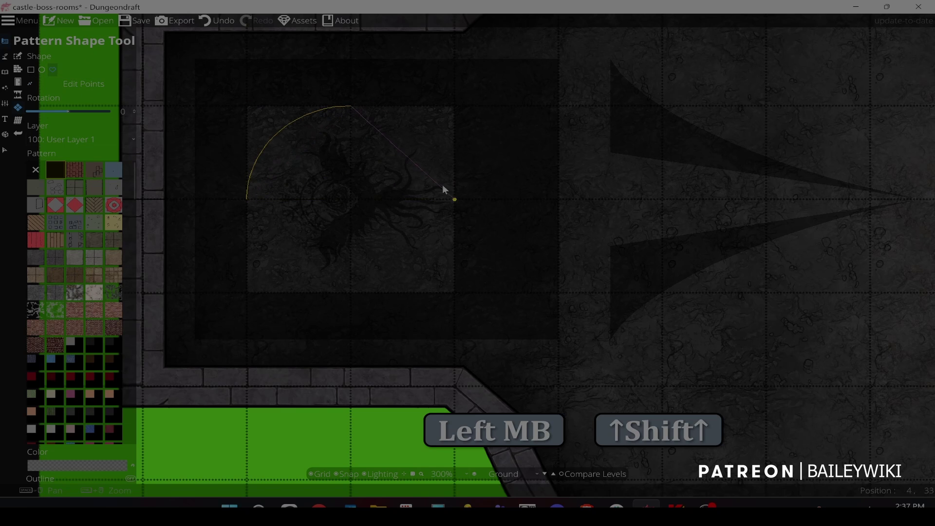
pyautogui.moveTo(453, 197); pyautogui.dragTo(454, 112)
pyautogui.moveTo(356, 289); pyautogui.dragTo(452, 287)
pyautogui.click(452, 285)
pyautogui.click(451, 105)
pyautogui.click(249, 107)
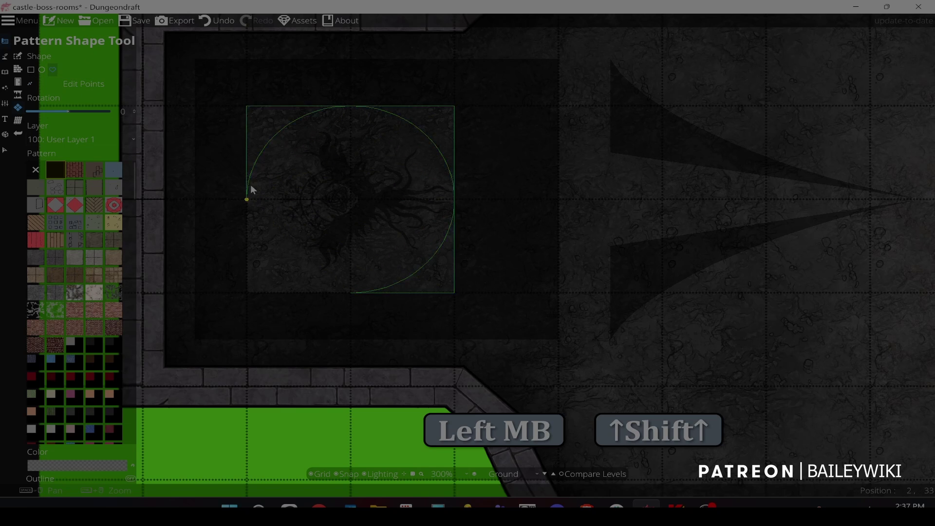
pyautogui.click(250, 187)
# - Fill the opening's remaining lower-left corner with a curved dark pattern shape to complete the circle
pyautogui.click(250, 188)
pyautogui.moveTo(342, 282); pyautogui.dragTo(258, 282)
pyautogui.hotkey('ctrl', 'z')
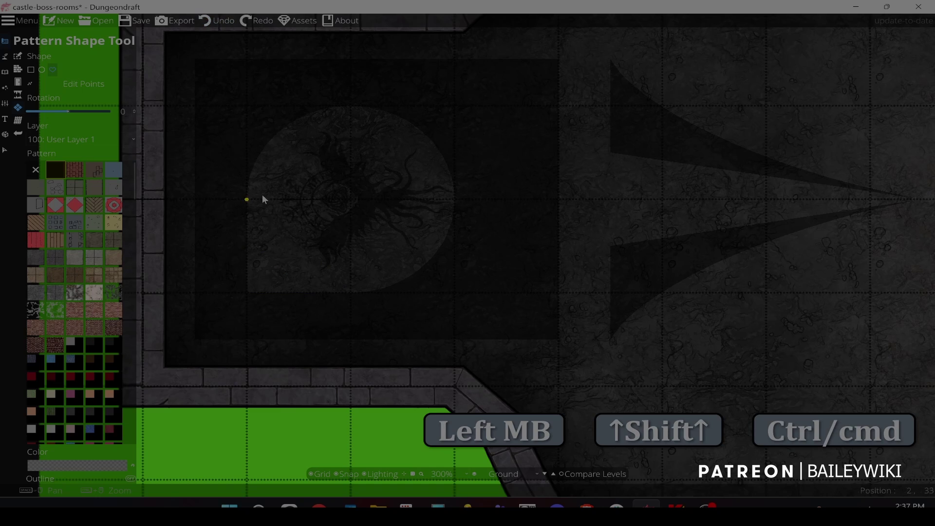
pyautogui.click(258, 285)
# - Set the objects' custom color to white to preview the overlays, and pick the Bw Overlay Magic Circle Part 11 Colorable ring at scale 0.9
pyautogui.scroll(-4, 258, 284)
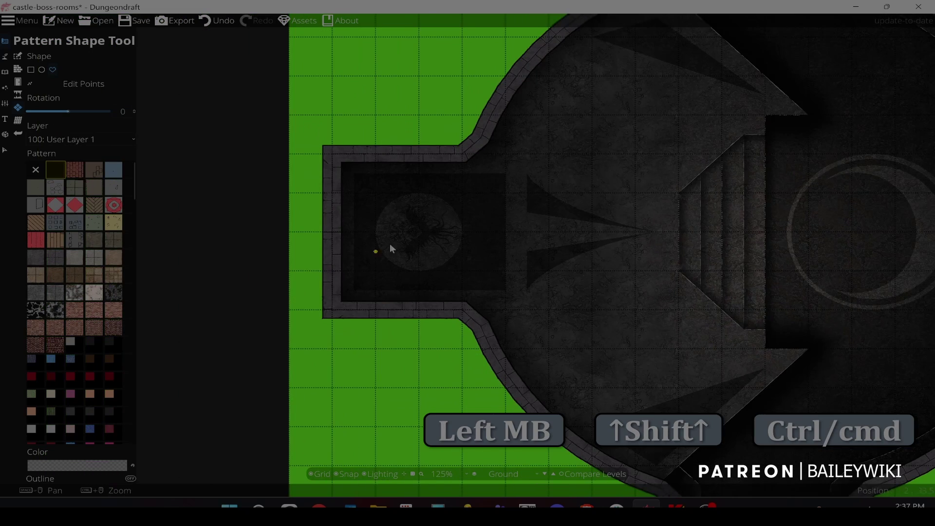
pyautogui.press('space')
pyautogui.scroll(3, 369, 254)
pyautogui.click(5, 71)
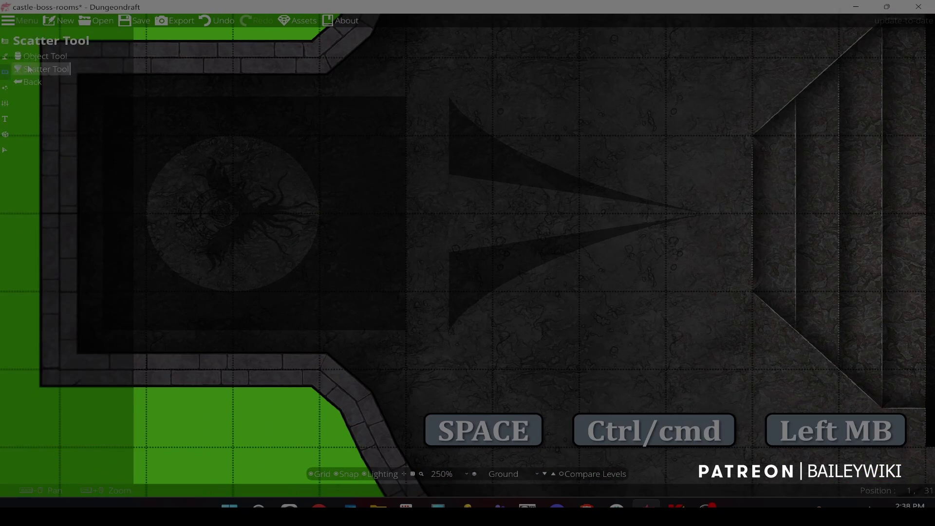
pyautogui.click(35, 57)
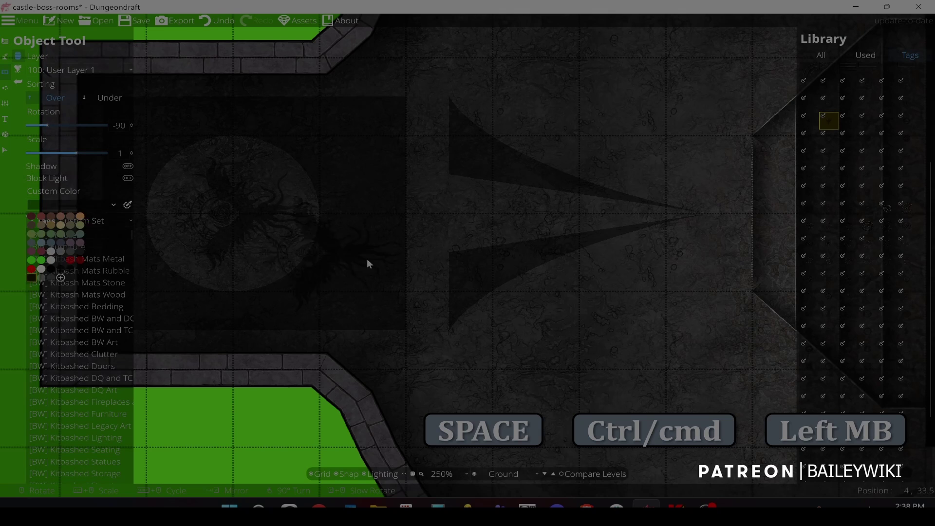
pyautogui.press('space')
pyautogui.click(41, 270)
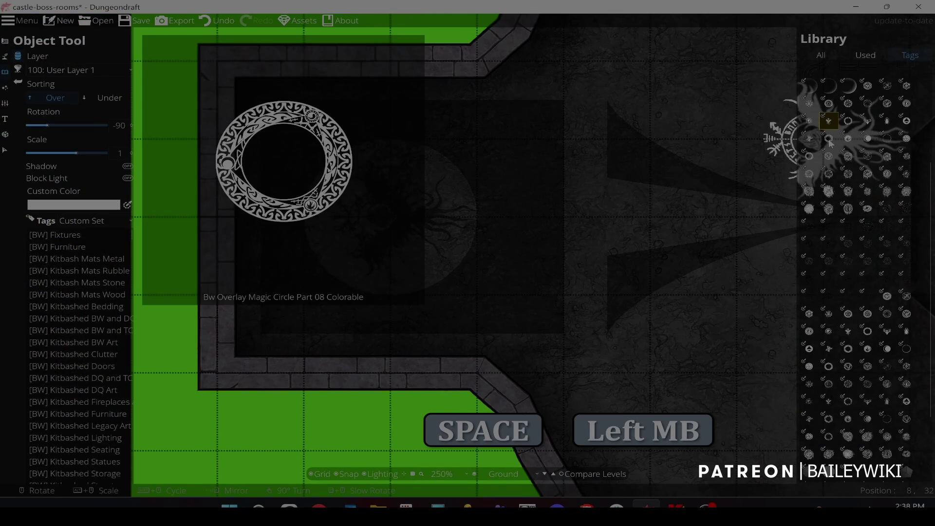
pyautogui.click(829, 140)
pyautogui.scroll(-2, 379, 211)
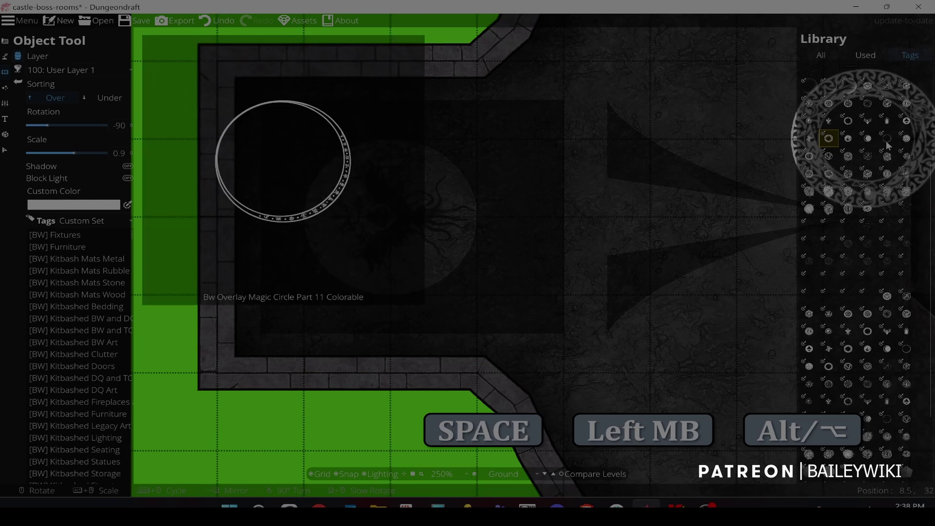
# - Color the ring overlay black and place it centered in the alcove's circle, rotated -40 degrees
pyautogui.click(73, 204)
pyautogui.click(73, 252)
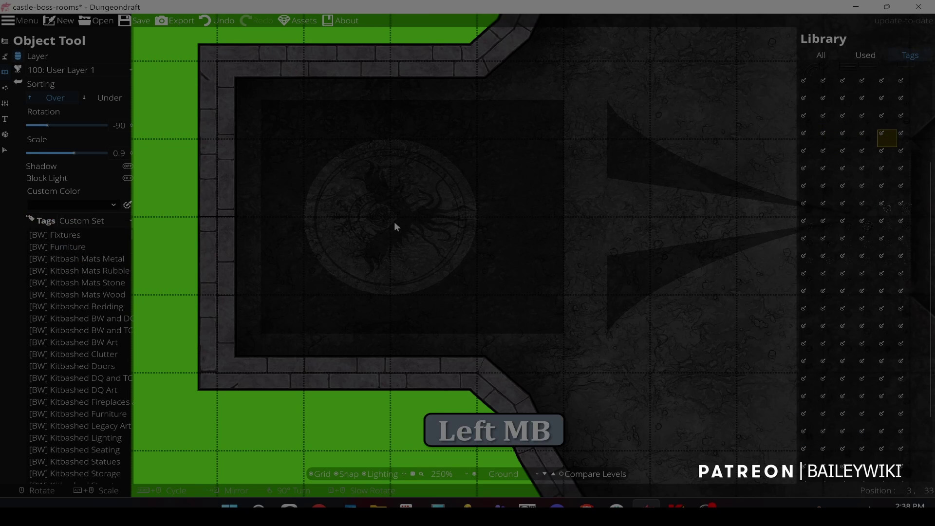
pyautogui.scroll(3, 393, 225)
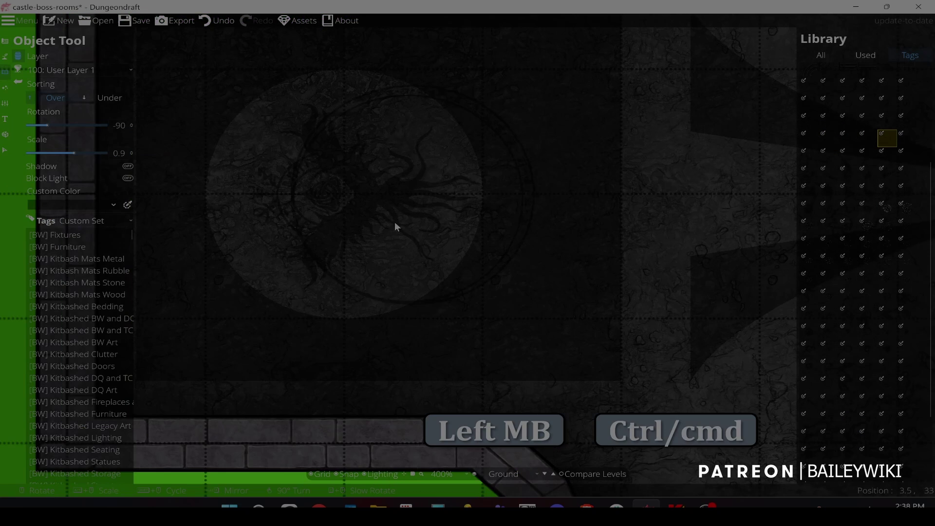
pyautogui.click(364, 197)
pyautogui.scroll(1, 375, 197)
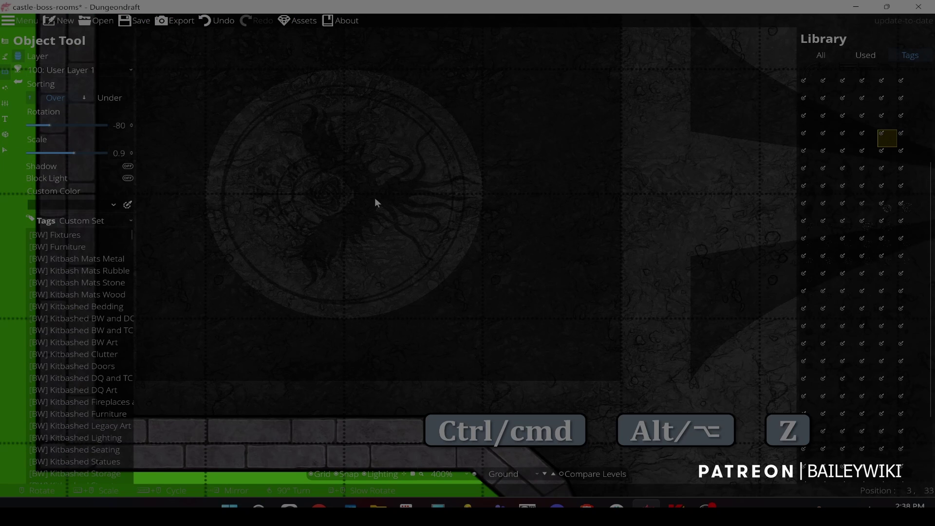
pyautogui.scroll(2, 375, 197)
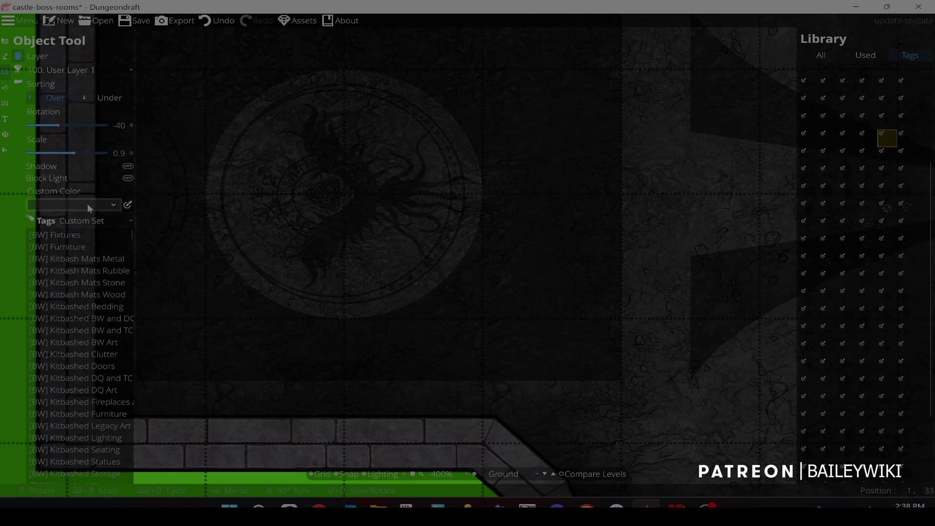
# - Select the winged symbol, scale it down slightly, and recenter it inside the ring
pyautogui.click(5, 150)
pyautogui.click(333, 195)
pyautogui.click(363, 195)
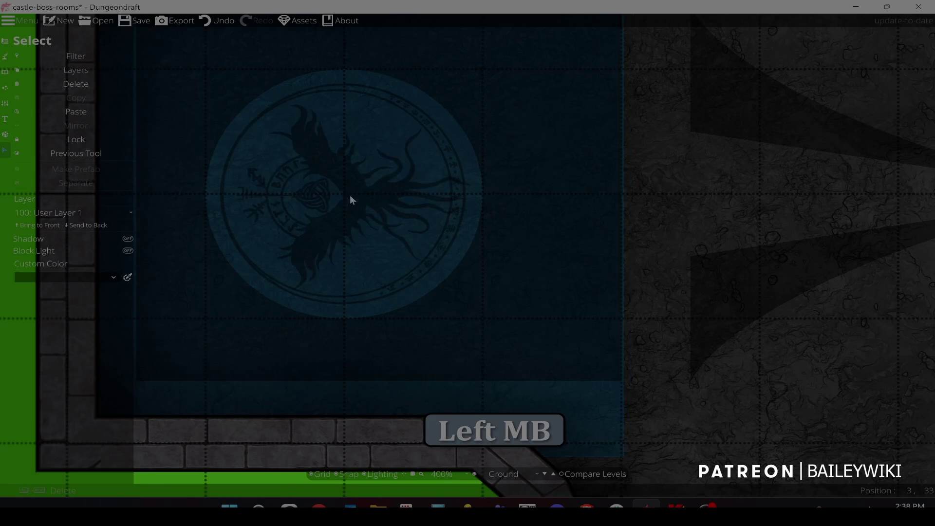
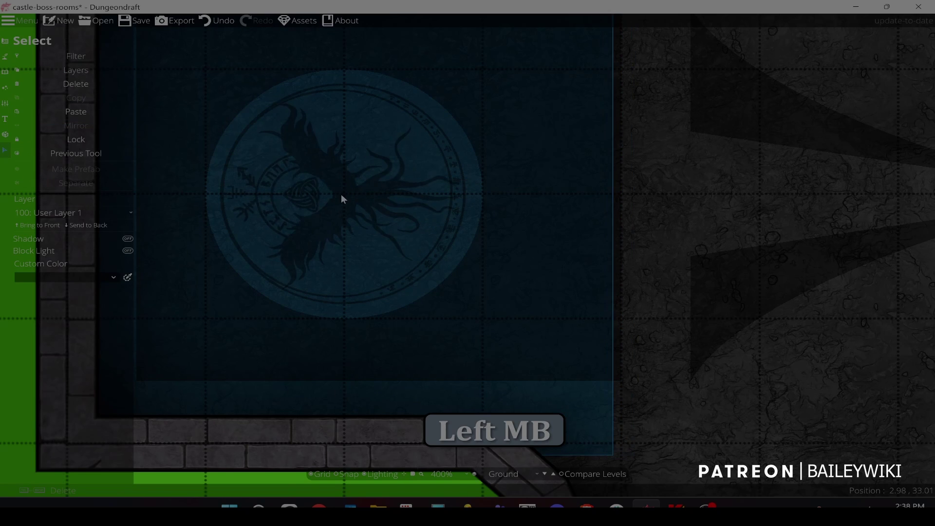
pyautogui.click(341, 194)
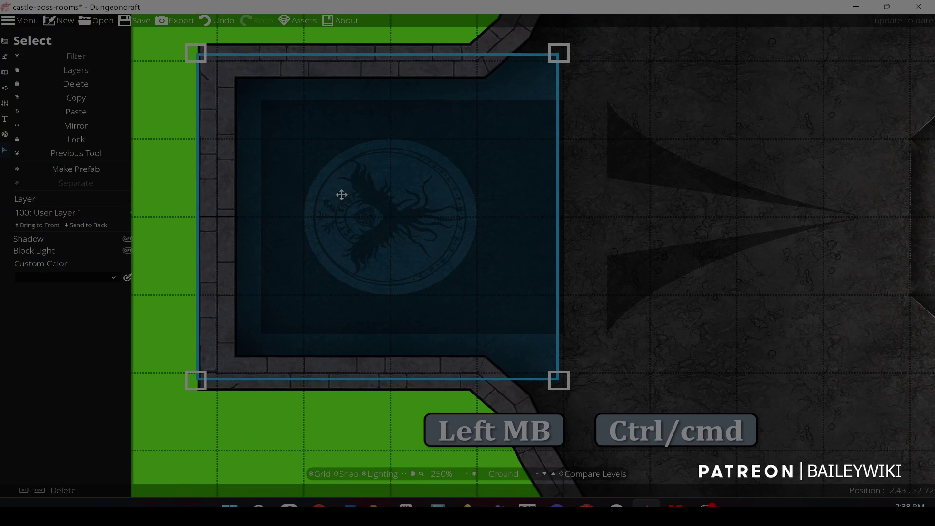
pyautogui.moveTo(560, 50); pyautogui.dragTo(537, 62)
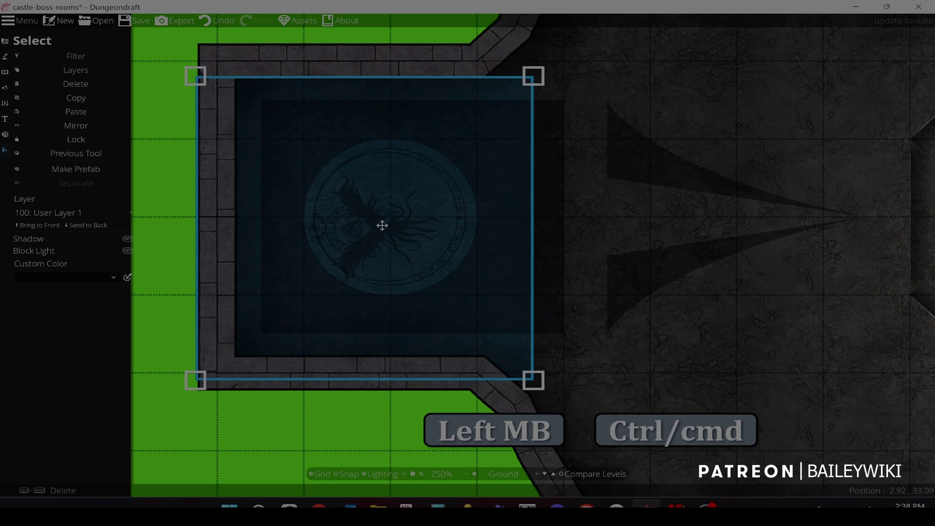
pyautogui.moveTo(382, 225); pyautogui.dragTo(393, 212)
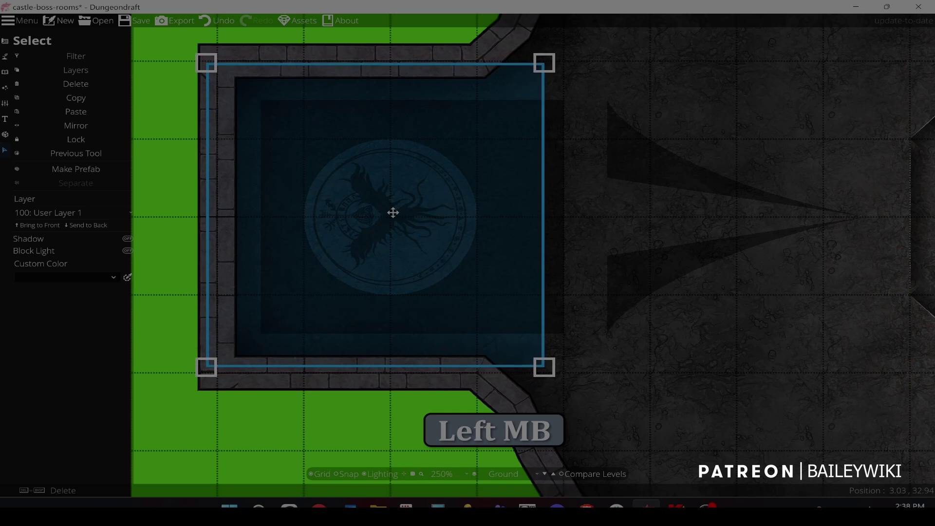
pyautogui.click(6, 42)
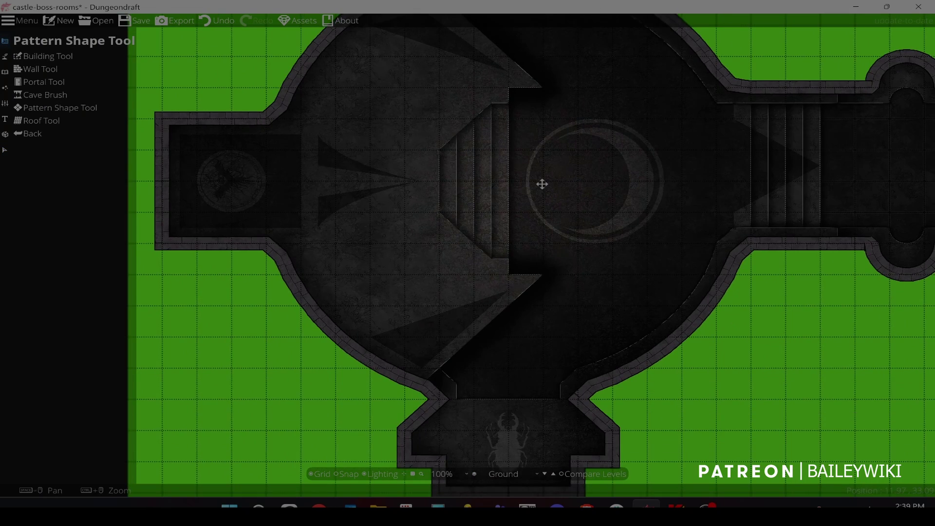
pyautogui.press('space')
pyautogui.press('space')
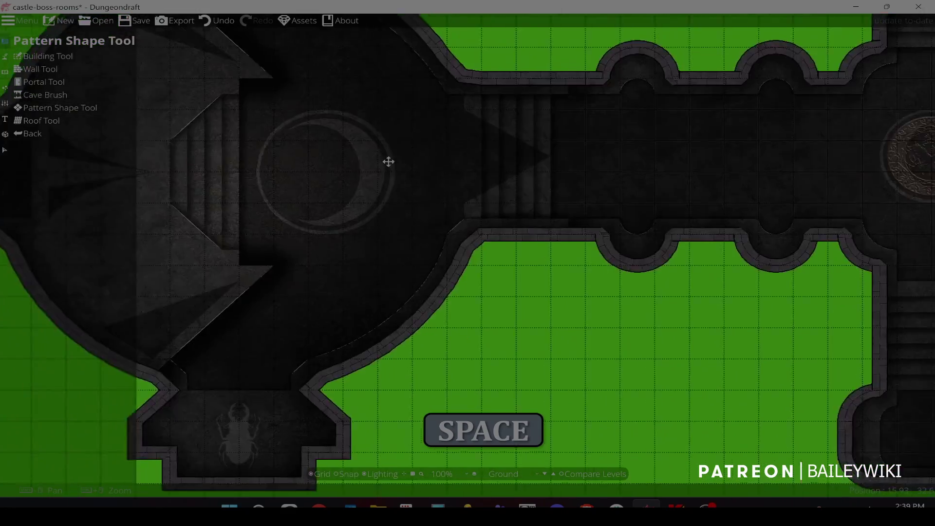
pyautogui.press('space')
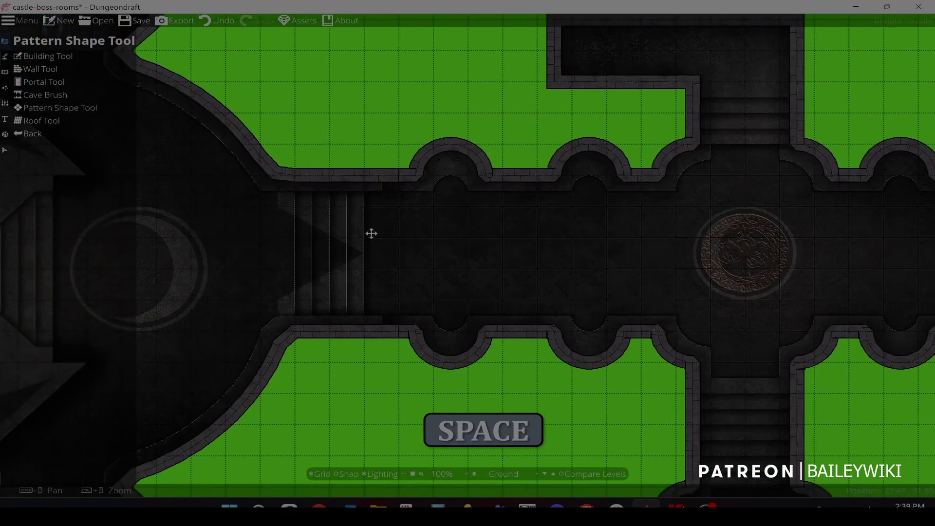
pyautogui.scroll(-2, 534, 230)
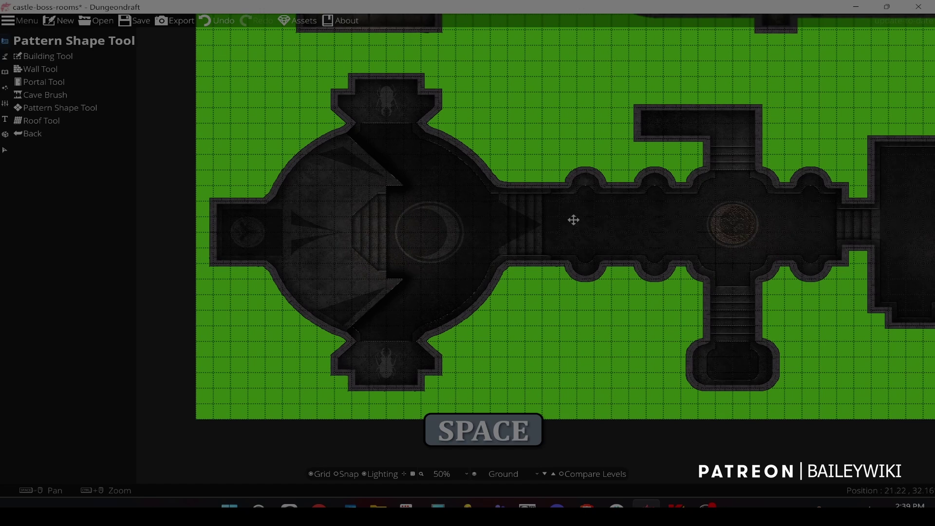
# - Search the Scatter Tool's library for grunge and select all of the matching assets for scattering
pyautogui.moveTo(573, 220); pyautogui.dragTo(436, 206)
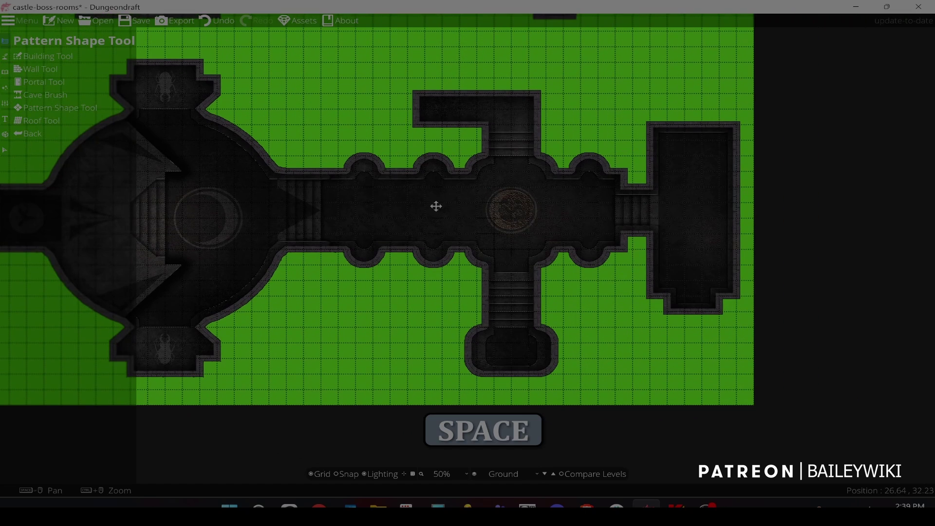
pyautogui.click(4, 89)
pyautogui.click(41, 69)
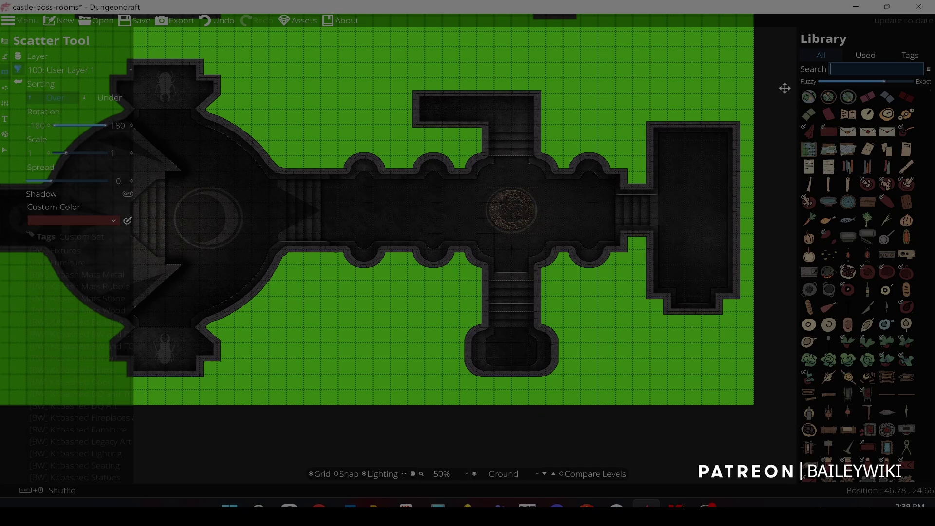
pyautogui.write('grunge')
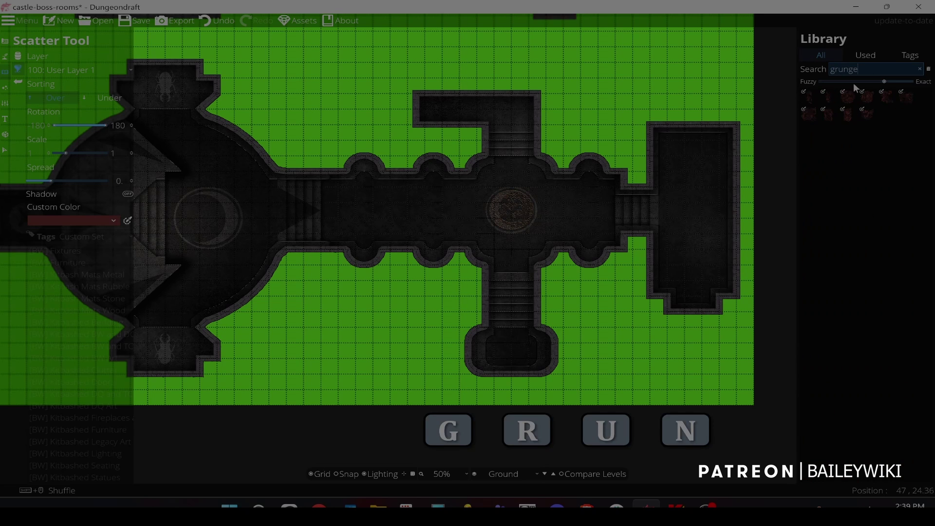
pyautogui.click(812, 97)
pyautogui.keyDown('shift'); pyautogui.click(868, 111); pyautogui.keyUp('shift')
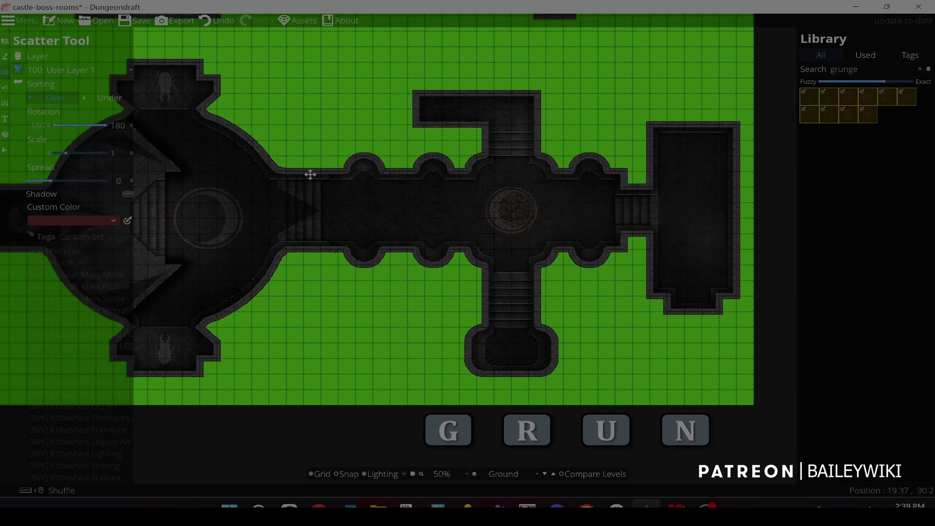
# - Set the scatter color to dark red and the scale range to 3.57–4, and scatter a grunge patch in the main corridor
pyautogui.click(108, 223)
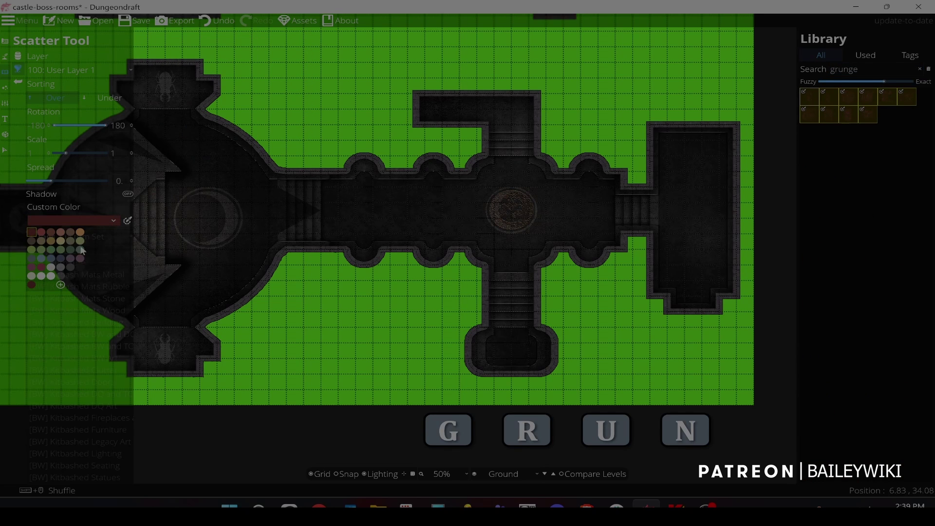
pyautogui.click(30, 232)
pyautogui.moveTo(66, 153); pyautogui.dragTo(101, 153)
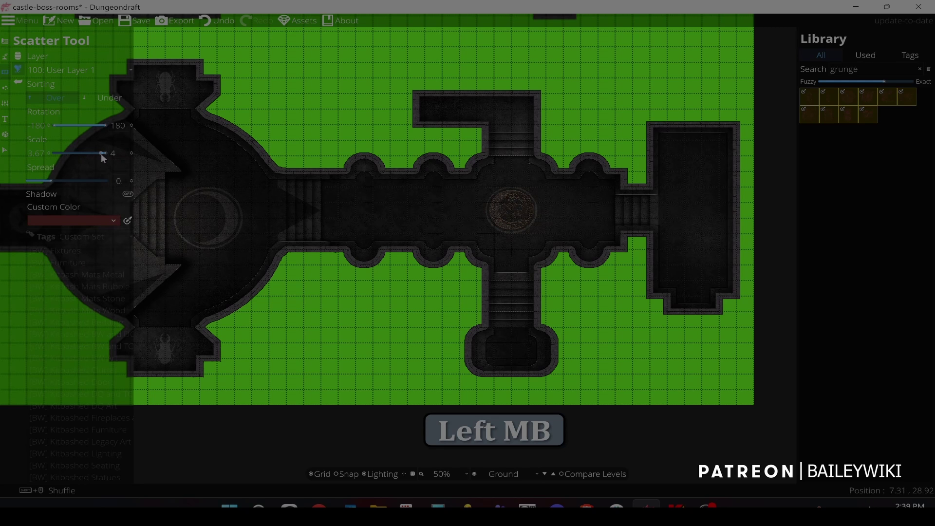
pyautogui.scroll(4, 199, 195)
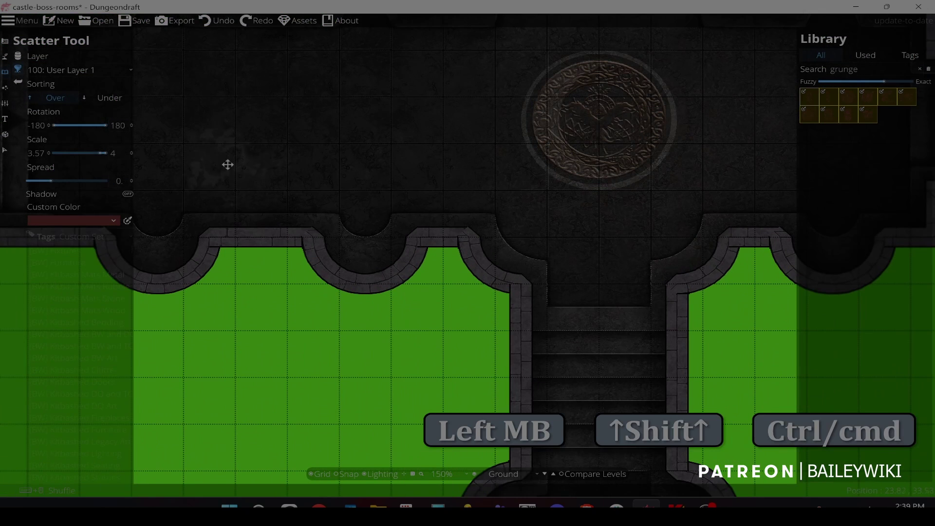
pyautogui.scroll(-5, 229, 163)
pyautogui.moveTo(395, 182); pyautogui.dragTo(373, 209)
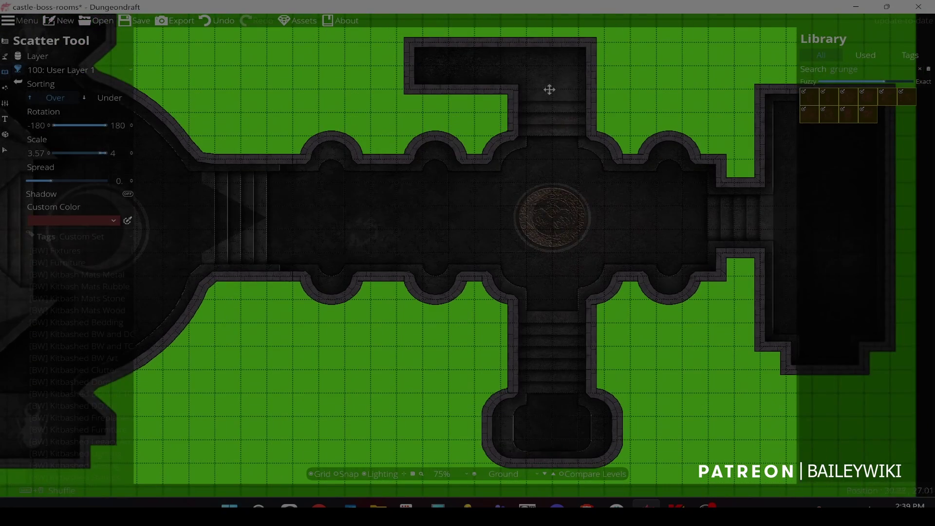
# - Scatter more dark red grunge over the corridor's eastern part, the end room and the circular chamber's lower floor
pyautogui.click(616, 194)
pyautogui.moveTo(635, 241); pyautogui.dragTo(501, 180)
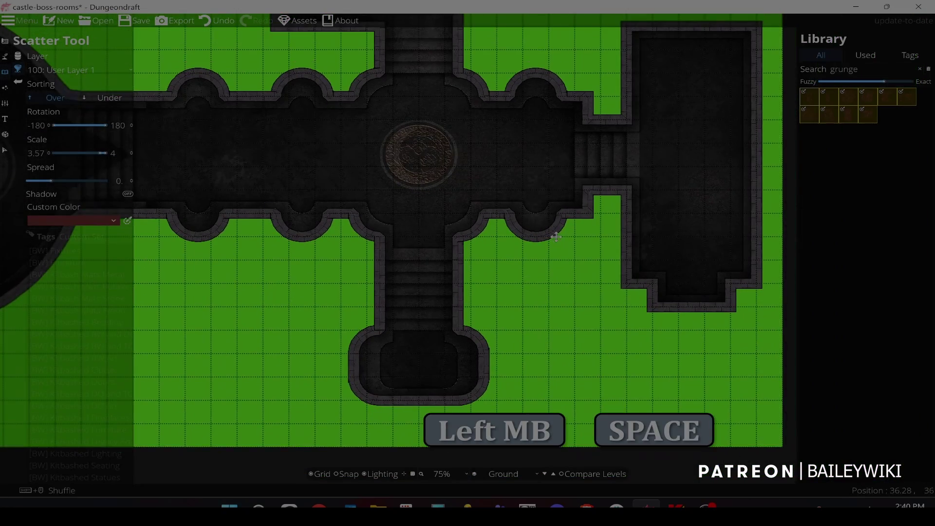
pyautogui.moveTo(332, 263); pyautogui.dragTo(649, 212)
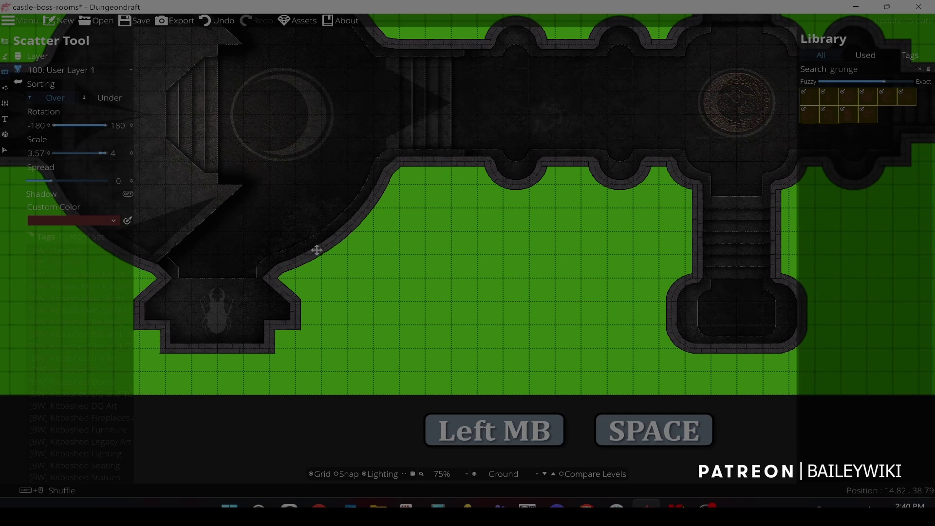
pyautogui.moveTo(316, 250); pyautogui.dragTo(530, 287)
pyautogui.moveTo(300, 75); pyautogui.dragTo(340, 124)
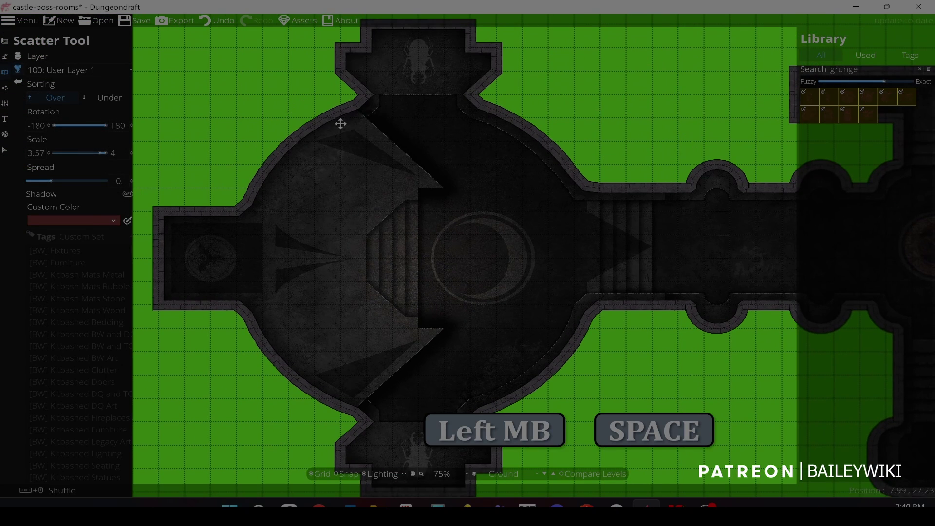
# - Change the grunge's custom color to black and try a patch on the circular chamber's raised platform
pyautogui.click(73, 220)
pyautogui.click(78, 276)
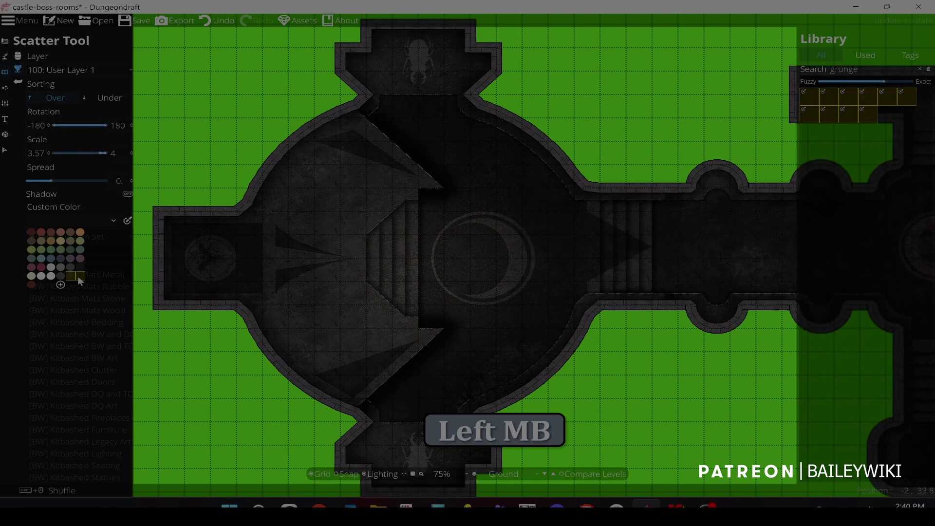
pyautogui.click(326, 208)
pyautogui.hotkey('ctrl', 'z')
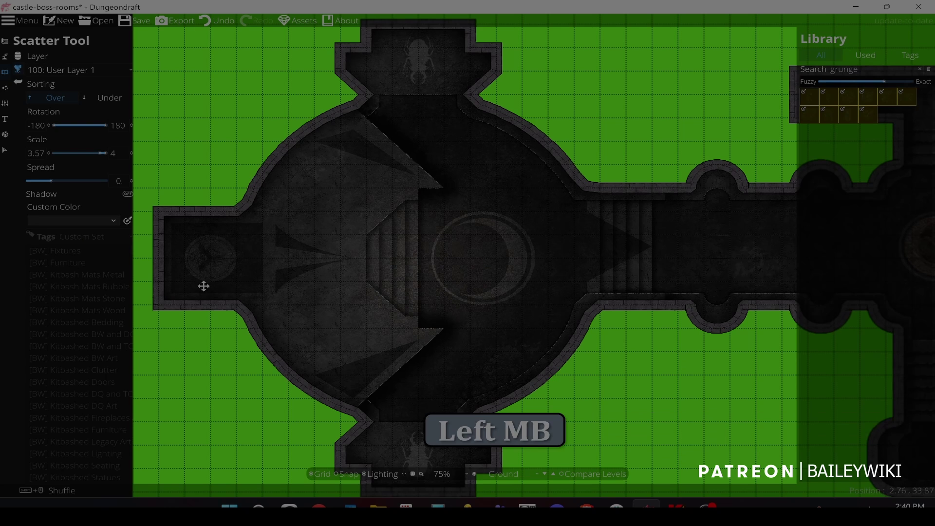
# - Scatter black grunge patches over the circular chamber's lower edge, the corridor, the southern stair room, the eastern room and the L-shaped room
pyautogui.moveTo(554, 313); pyautogui.dragTo(480, 172)
pyautogui.scroll(2, 303, 254)
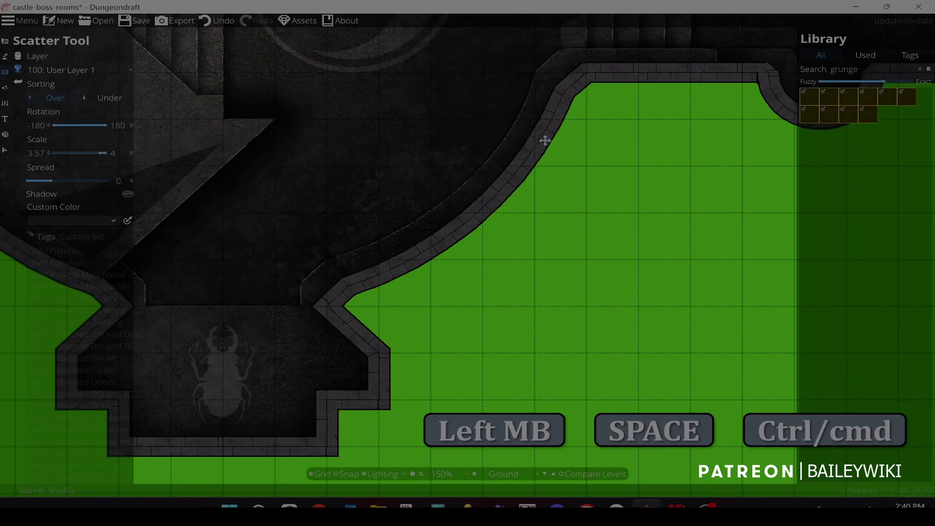
pyautogui.moveTo(545, 141); pyautogui.dragTo(473, 269)
pyautogui.moveTo(737, 205); pyautogui.dragTo(563, 169)
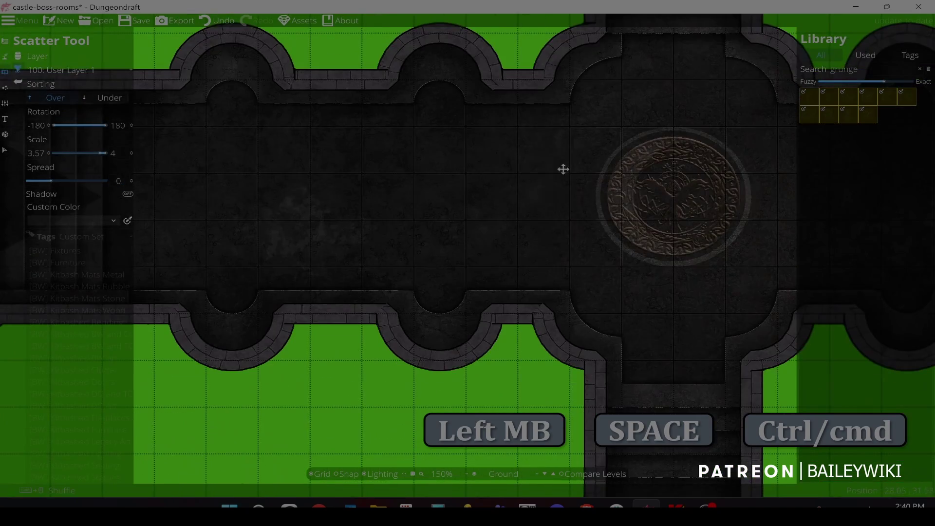
pyautogui.moveTo(703, 375); pyautogui.dragTo(513, 231)
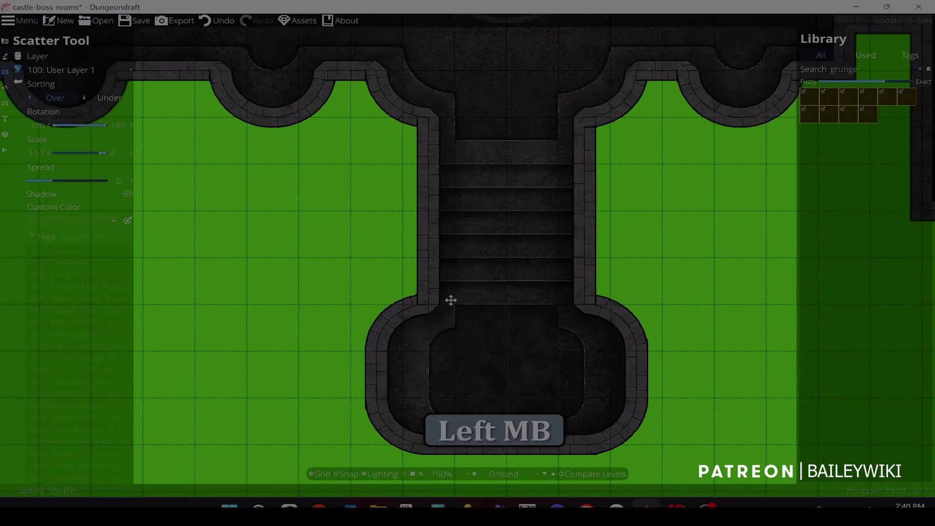
pyautogui.moveTo(551, 125); pyautogui.dragTo(298, 496)
pyautogui.moveTo(701, 313); pyautogui.dragTo(454, 262)
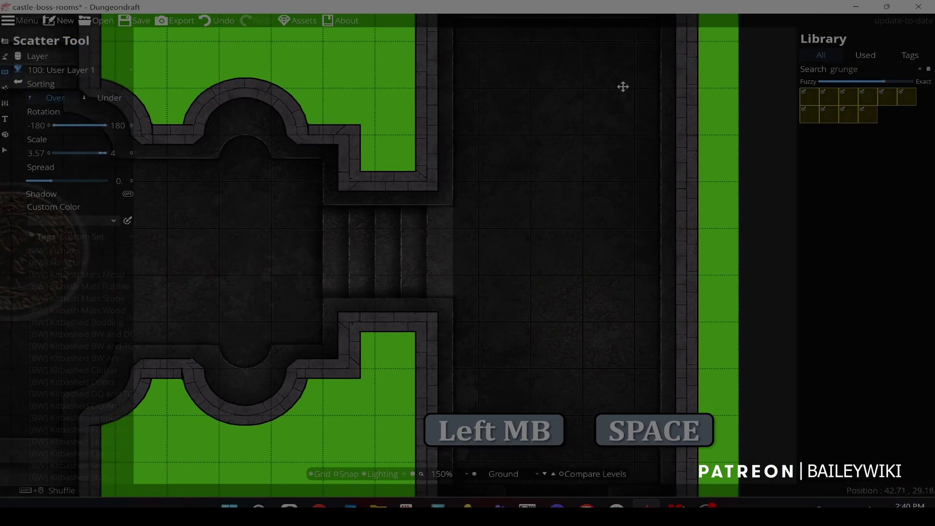
pyautogui.moveTo(494, 193); pyautogui.dragTo(583, 133)
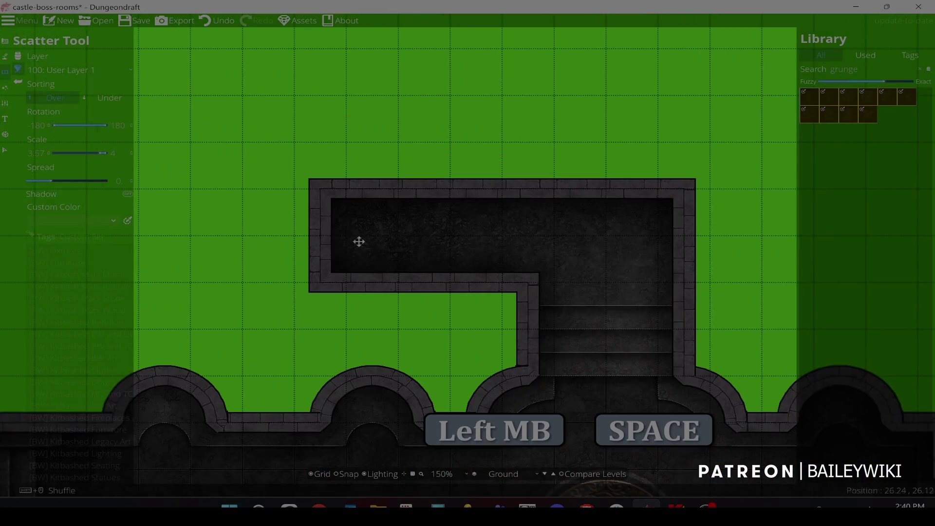
pyautogui.scroll(-2, 468, 250)
pyautogui.moveTo(598, 337); pyautogui.dragTo(420, 99)
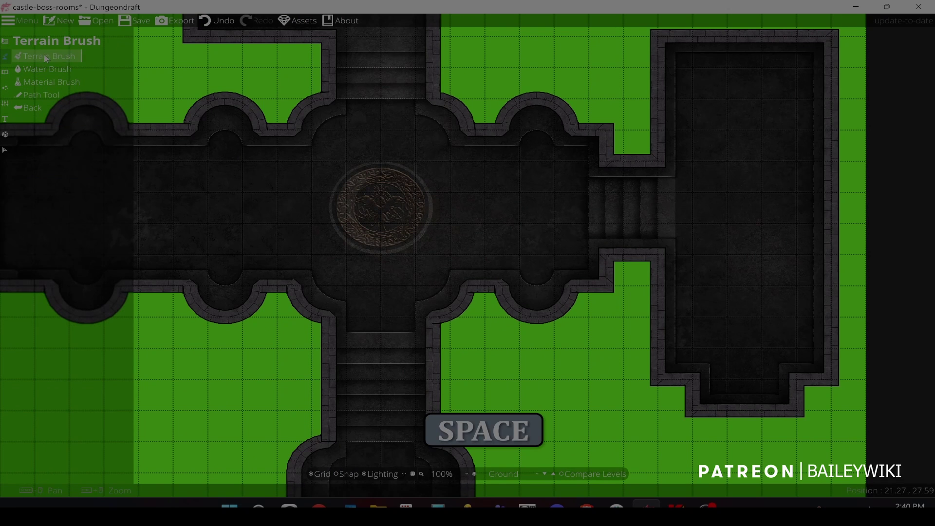
pyautogui.click(61, 187)
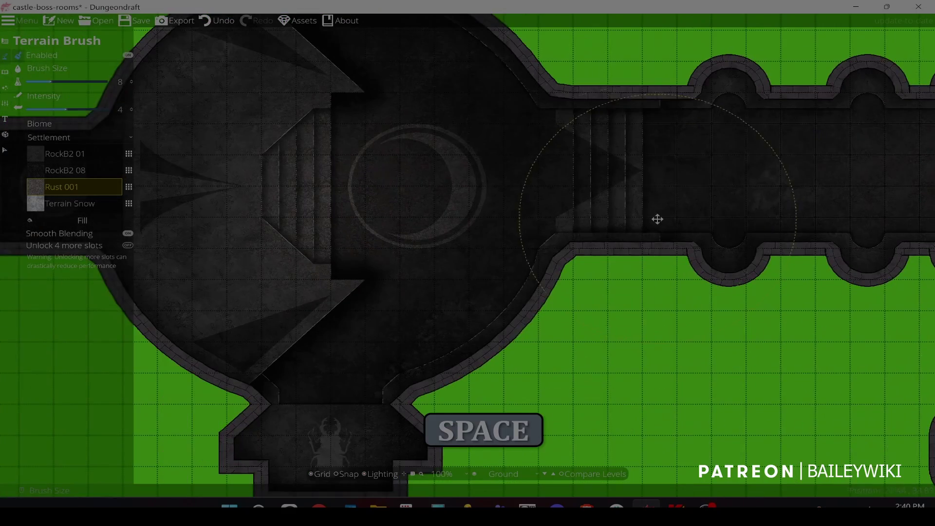
pyautogui.click(528, 173)
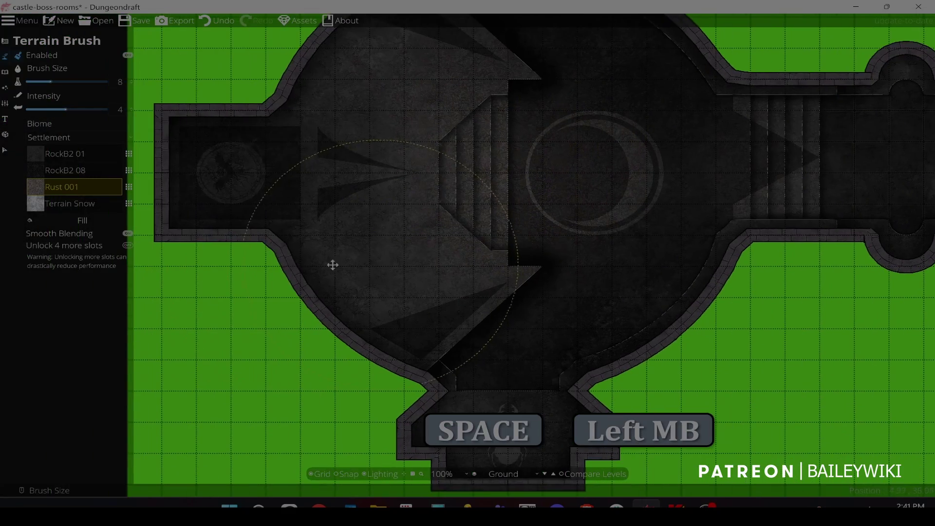
pyautogui.scroll(-5, 511, 247)
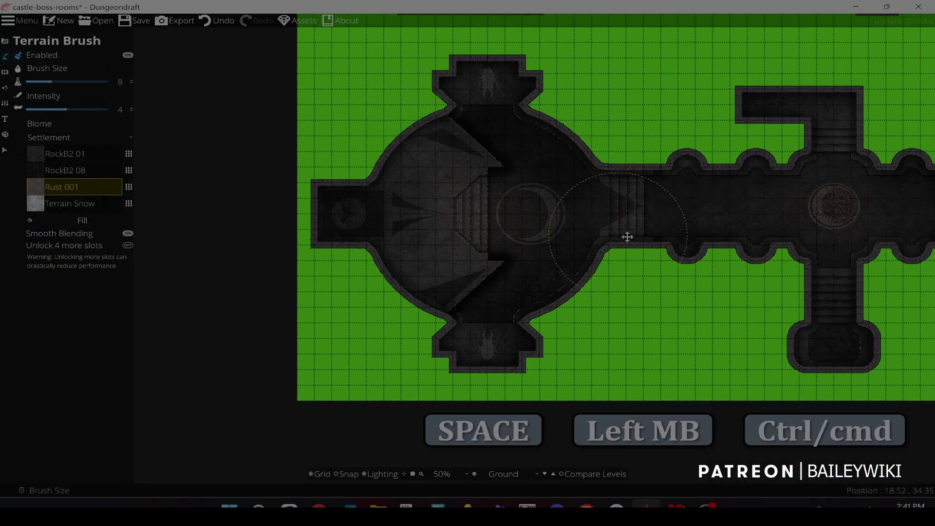
pyautogui.moveTo(515, 201); pyautogui.dragTo(487, 237)
pyautogui.scroll(2, 394, 247)
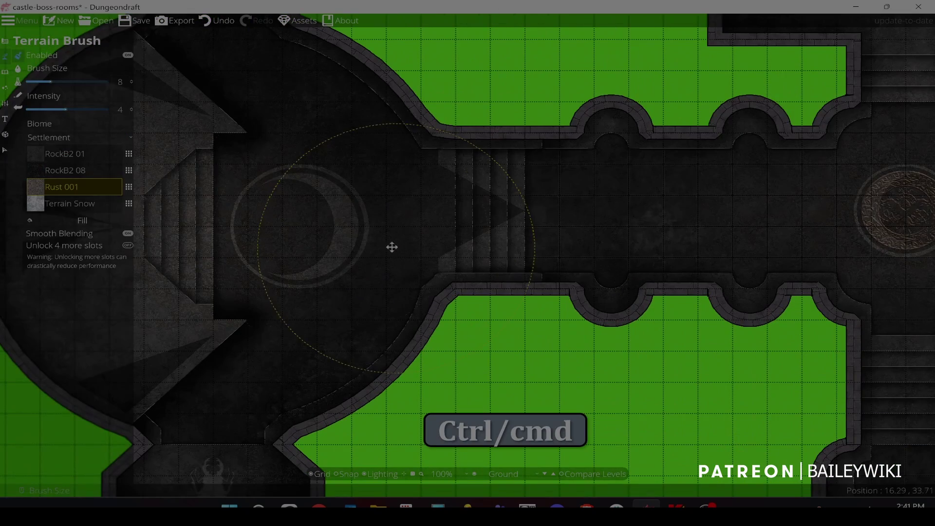
# - Set up the Path Tool with the orange flowing script path at width 1 and snapping enabled
pyautogui.click(4, 72)
pyautogui.click(17, 55)
pyautogui.click(5, 56)
pyautogui.click(17, 95)
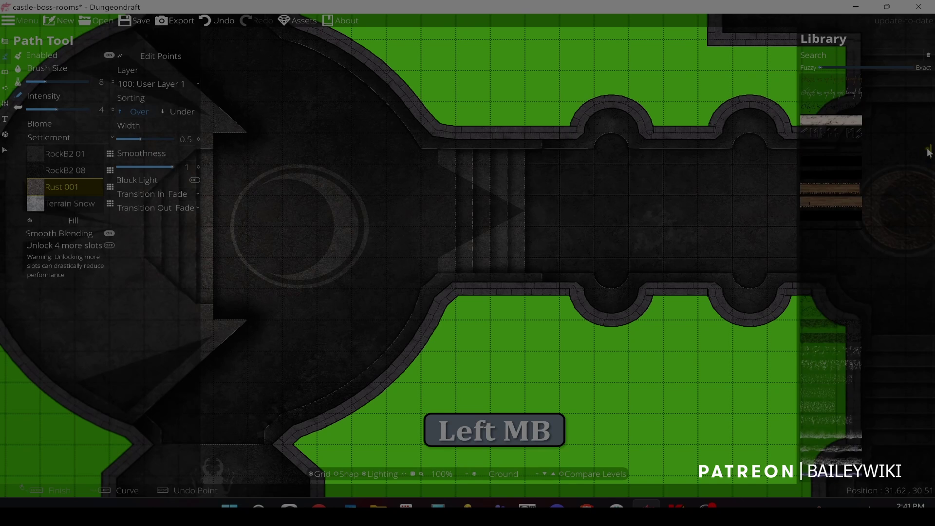
pyautogui.click(847, 344)
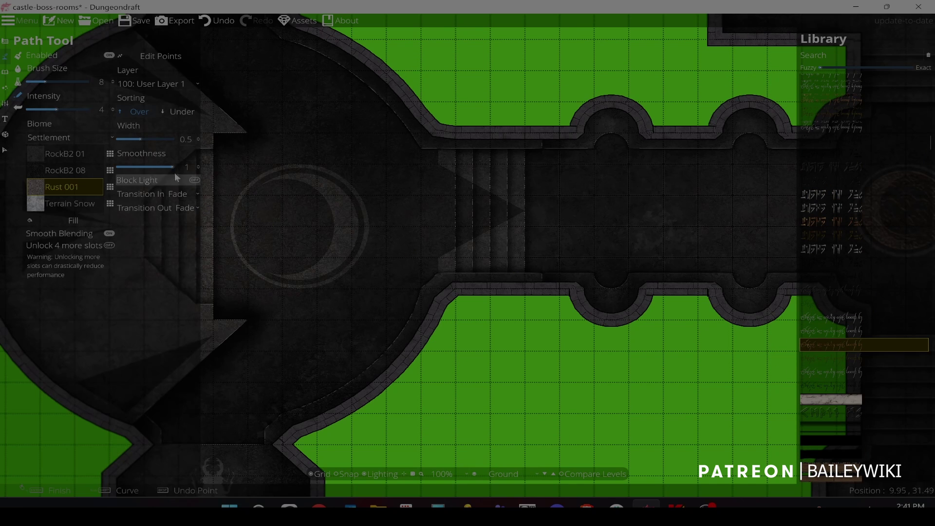
pyautogui.click(174, 139)
pyautogui.write('1')
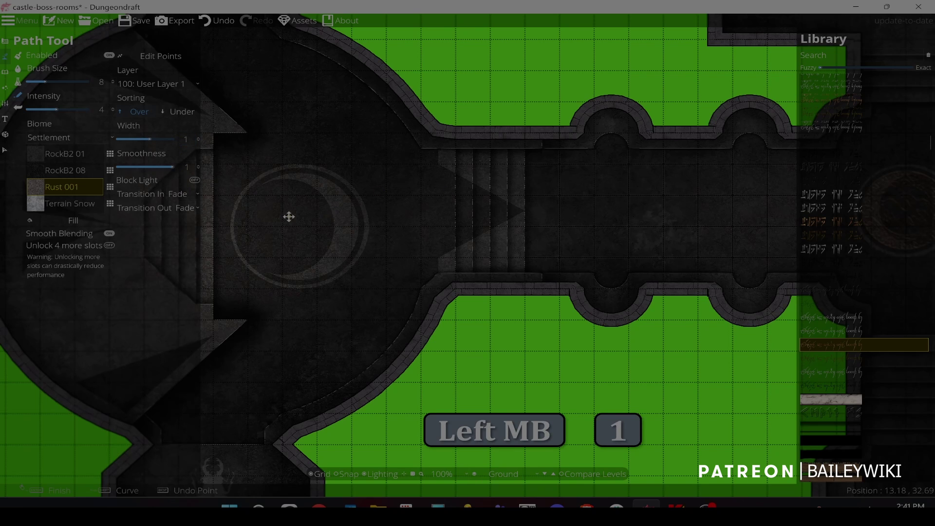
pyautogui.scroll(3, 287, 216)
pyautogui.press('space')
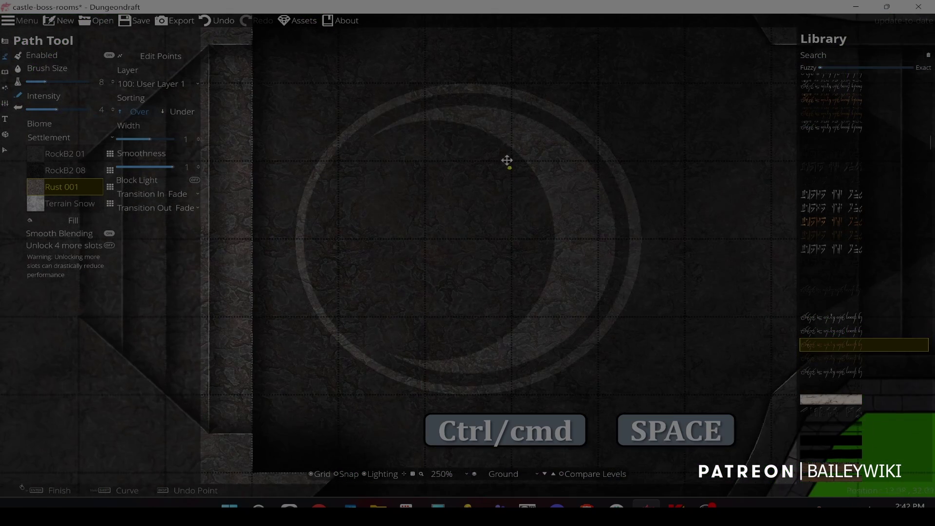
pyautogui.press('s')
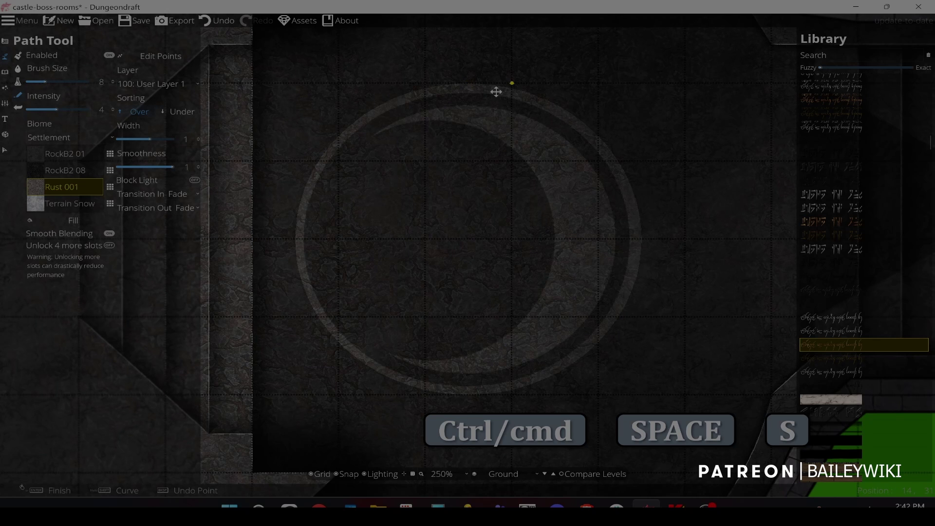
pyautogui.moveTo(622, 151)
pyautogui.mouseDown()
pyautogui.moveTo(640, 260)
pyautogui.moveTo(656, 95)
pyautogui.moveTo(601, 85)
pyautogui.moveTo(636, 87)
pyautogui.mouseUp()
pyautogui.rightClick(636, 87)
pyautogui.hotkey('ctrl', 'z')
# - Draw two curved script paths along the crescent moon ring, one around its upper-right quarter and one around its lower-left quarter
pyautogui.click(460, 91)
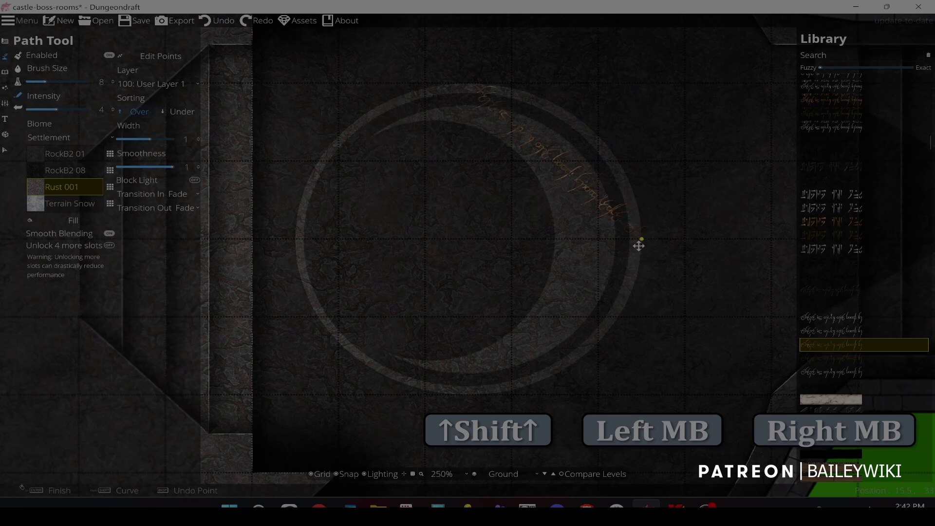
pyautogui.moveTo(639, 243); pyautogui.dragTo(628, 88)
pyautogui.rightClick(645, 233)
pyautogui.press('space')
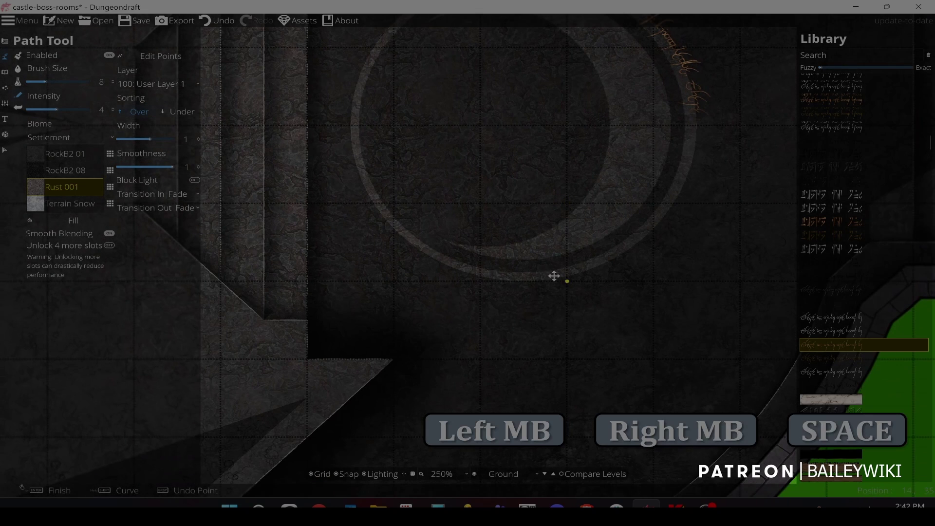
pyautogui.moveTo(349, 160); pyautogui.dragTo(354, 269)
# - Restrict the selection filter to paths, turn snapping off, and move the lower-left inscription slightly outward from the moon ring
pyautogui.click(4, 151)
pyautogui.click(75, 56)
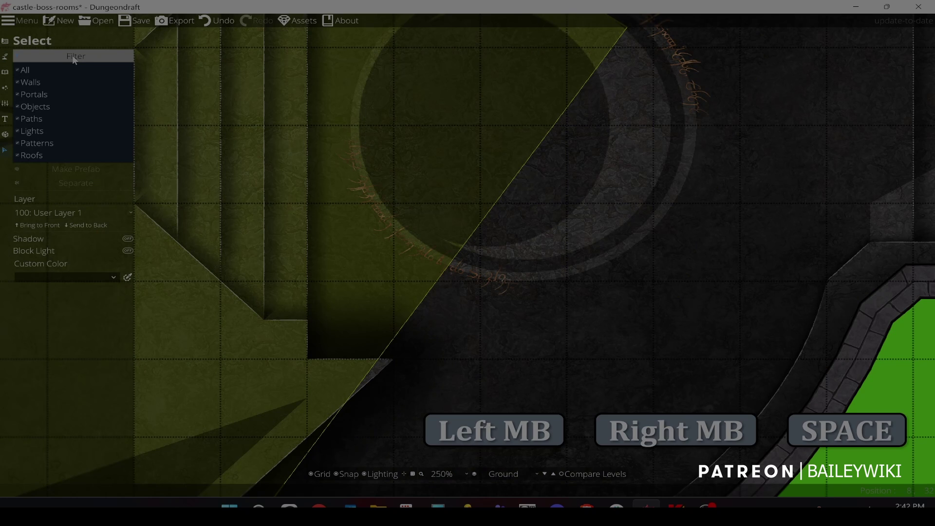
pyautogui.click(54, 117)
pyautogui.click(439, 266)
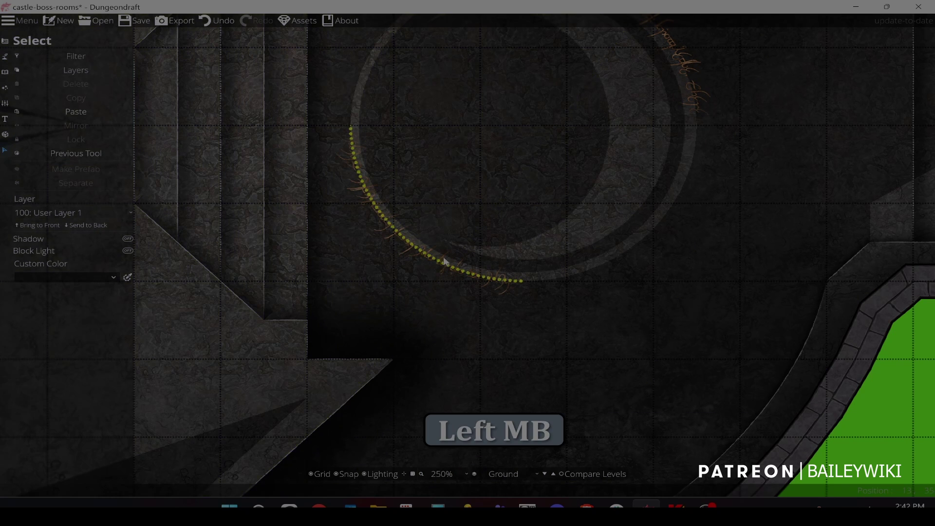
pyautogui.press('s')
pyautogui.moveTo(434, 262); pyautogui.dragTo(421, 274)
# - Move the upper-right inscription slightly outward from the moon ring and deselect it to check the chamber
pyautogui.click(588, 154)
pyautogui.press('space')
pyautogui.click(608, 137)
pyautogui.moveTo(607, 138); pyautogui.dragTo(624, 125)
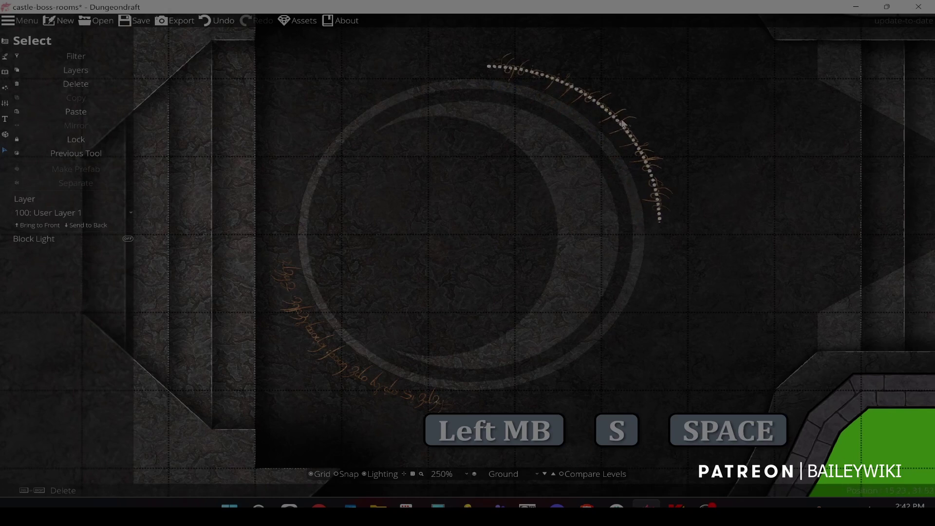
pyautogui.click(534, 196)
pyautogui.scroll(-4, 492, 192)
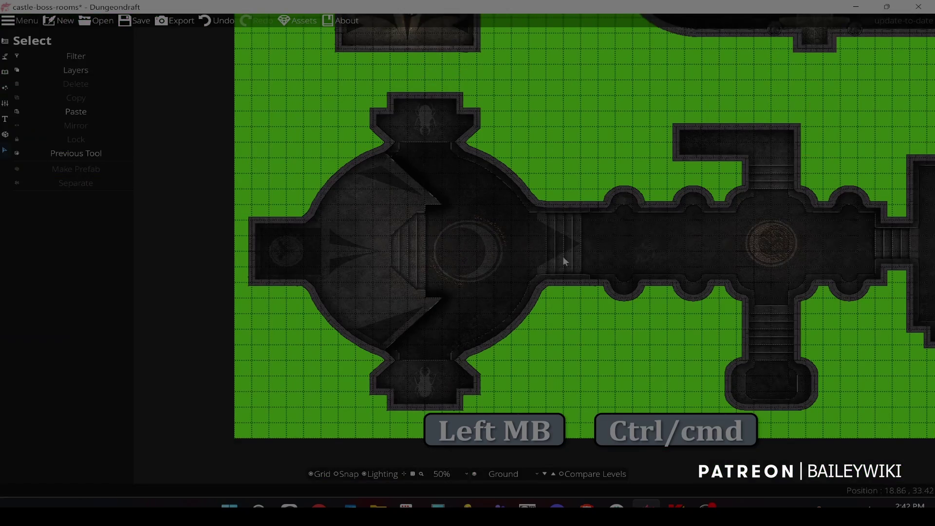
pyautogui.scroll(1, 501, 263)
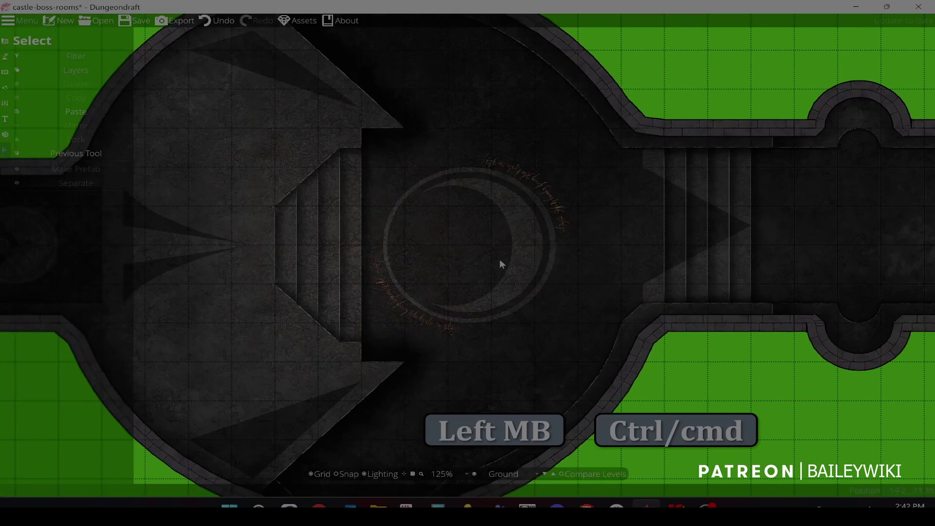
# - Draw an orange script path at width 0.4 along the inner edges of the dark triangle on the chamber's lower-left floor
pyautogui.click(4, 71)
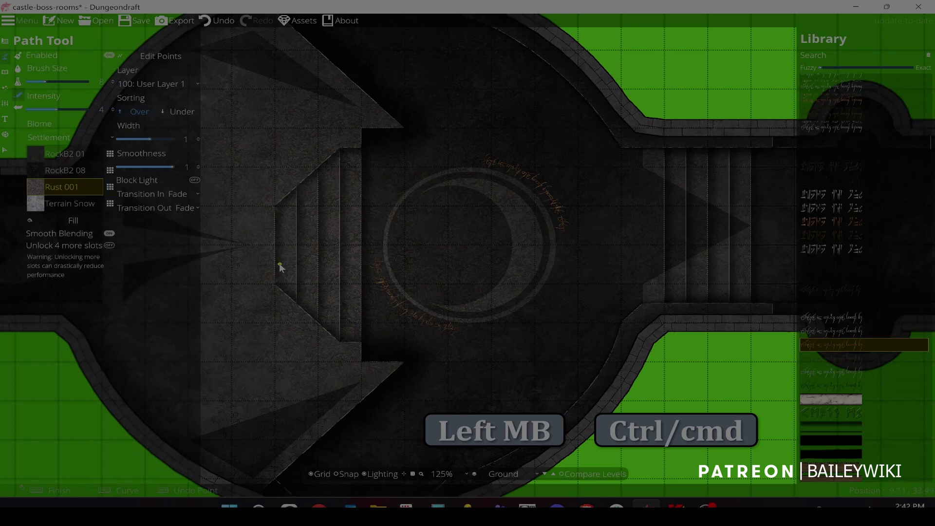
pyautogui.press('space')
pyautogui.moveTo(403, 132); pyautogui.dragTo(387, 242)
pyautogui.scroll(3, 333, 226)
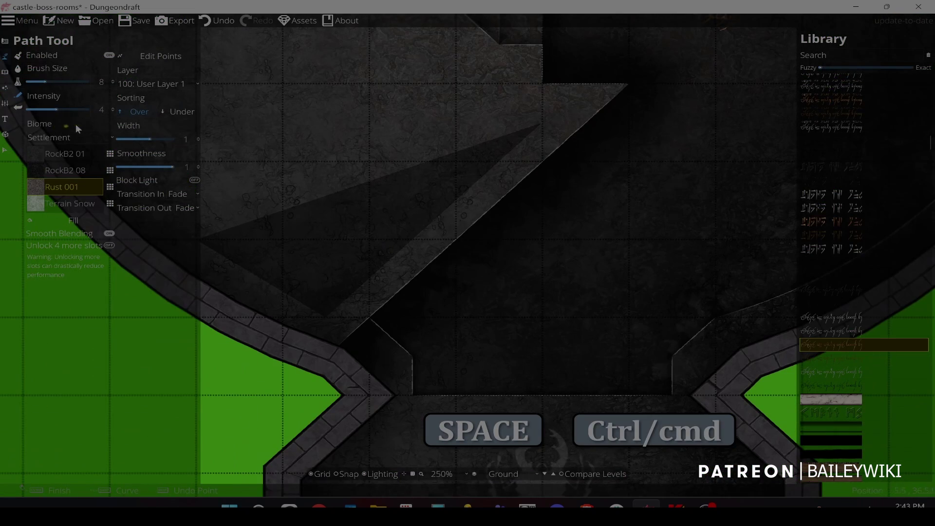
pyautogui.click(192, 139)
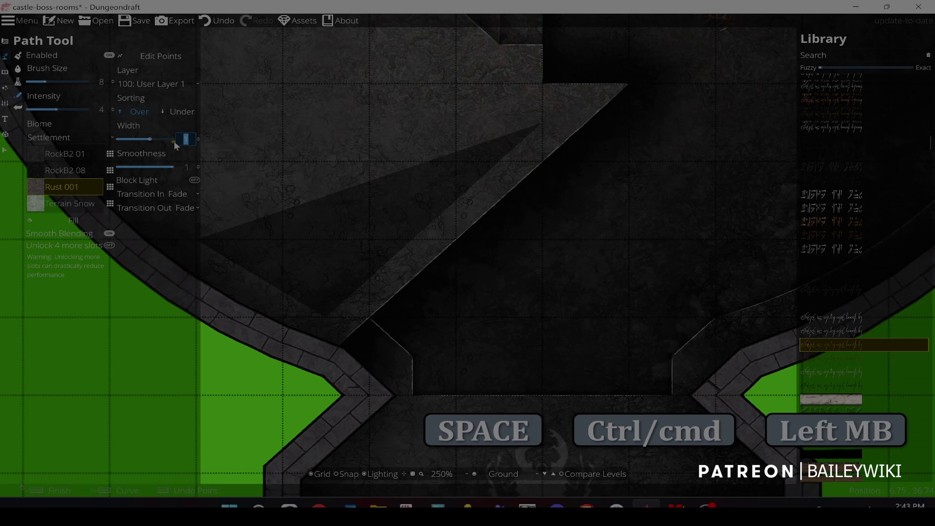
pyautogui.write('0.4')
pyautogui.press('Return')
pyautogui.click(226, 244)
pyautogui.click(324, 306)
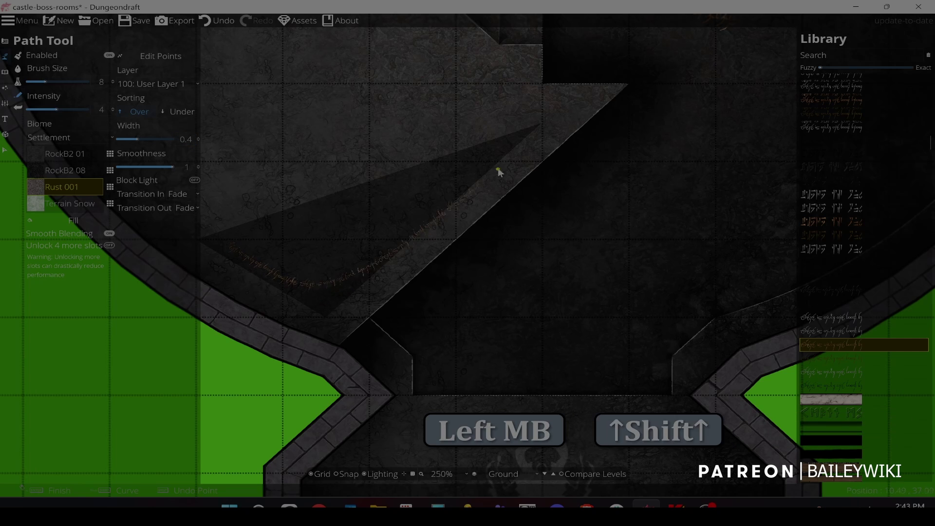
pyautogui.keyDown('shift'); pyautogui.click(498, 155); pyautogui.keyUp('shift')
pyautogui.rightClick(375, 262)
# - Draw a matching script path along the inner edges of the dark triangle on the chamber's upper-left floor
pyautogui.moveTo(340, 101); pyautogui.dragTo(390, 311)
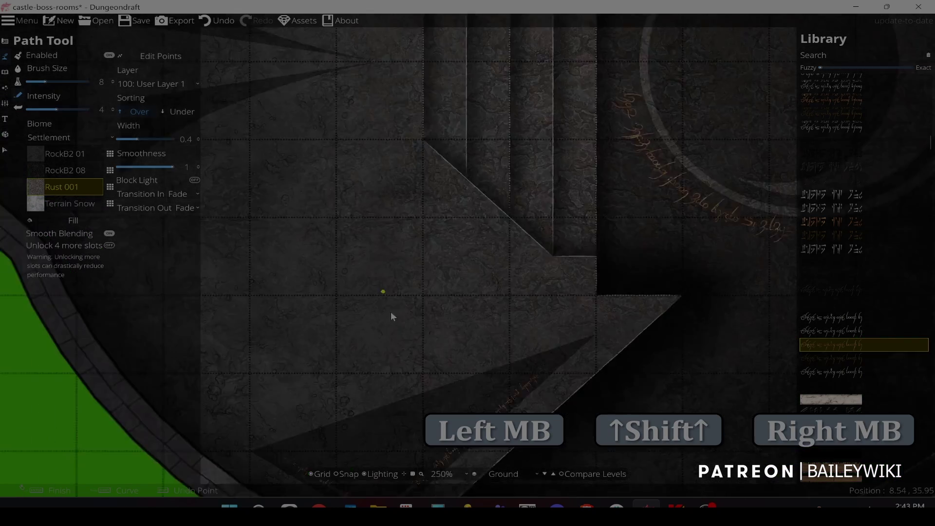
pyautogui.moveTo(370, 49); pyautogui.dragTo(402, 399)
pyautogui.moveTo(384, 170); pyautogui.dragTo(384, 294)
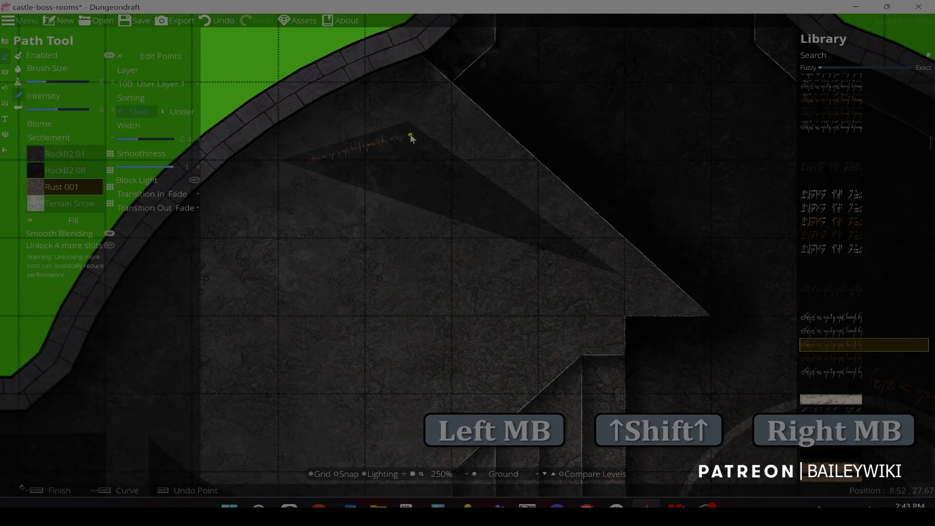
pyautogui.click(411, 135)
pyautogui.keyDown('shift'); pyautogui.click(572, 248); pyautogui.keyUp('shift')
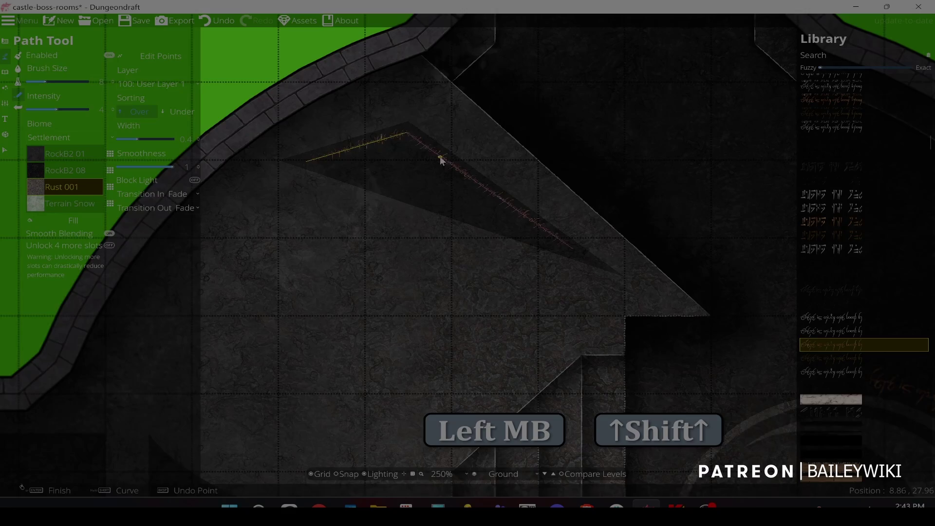
pyautogui.rightClick(440, 157)
# - Draw a script path bending around the wide corner of the lower dark spike beside the square alcove
pyautogui.scroll(-5, 440, 157)
pyautogui.moveTo(444, 293); pyautogui.dragTo(463, 93)
pyautogui.moveTo(353, 189); pyautogui.dragTo(504, 175)
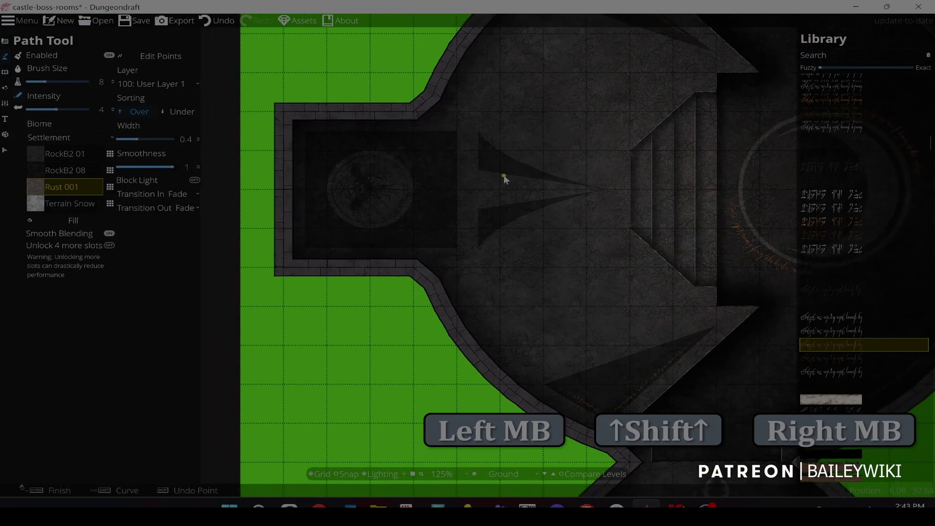
pyautogui.scroll(5, 307, 161)
pyautogui.scroll(-4, 379, 162)
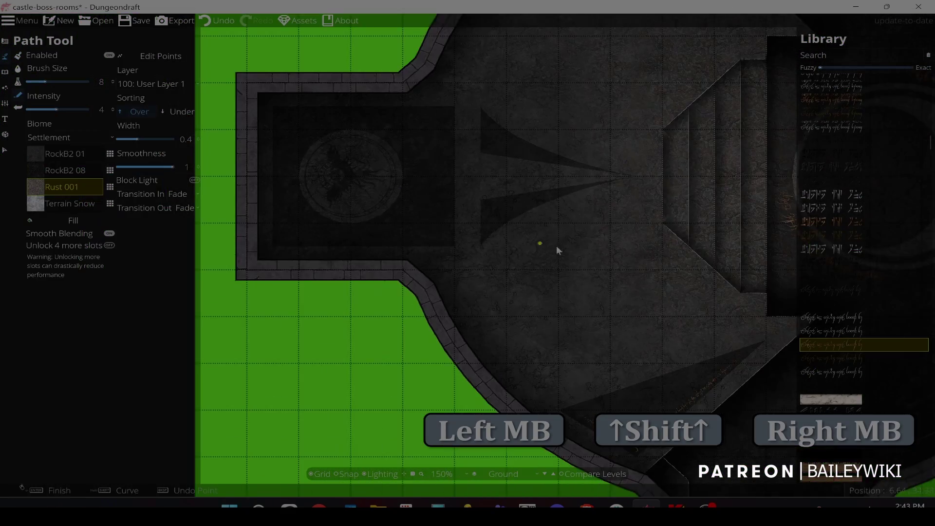
pyautogui.moveTo(631, 258); pyautogui.dragTo(572, 223)
pyautogui.scroll(5, 428, 159)
pyautogui.moveTo(382, 144); pyautogui.dragTo(469, 292)
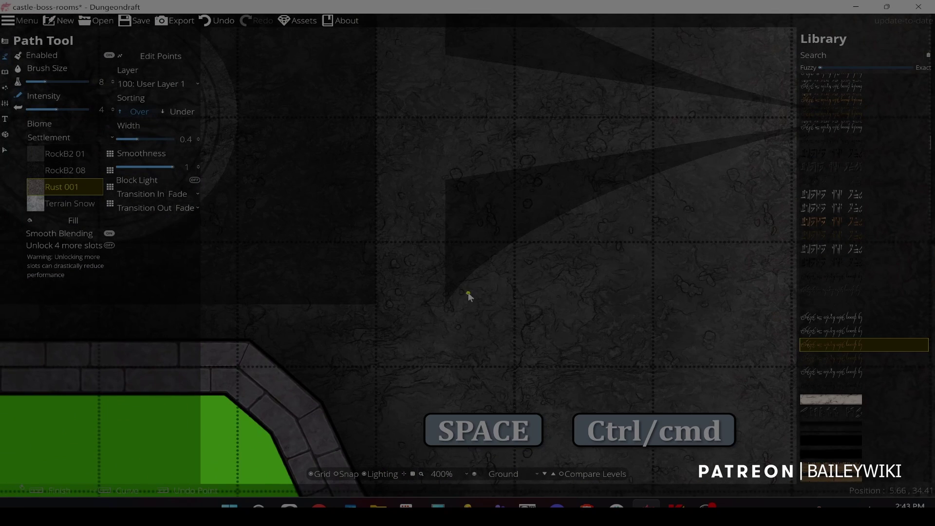
pyautogui.click(456, 188)
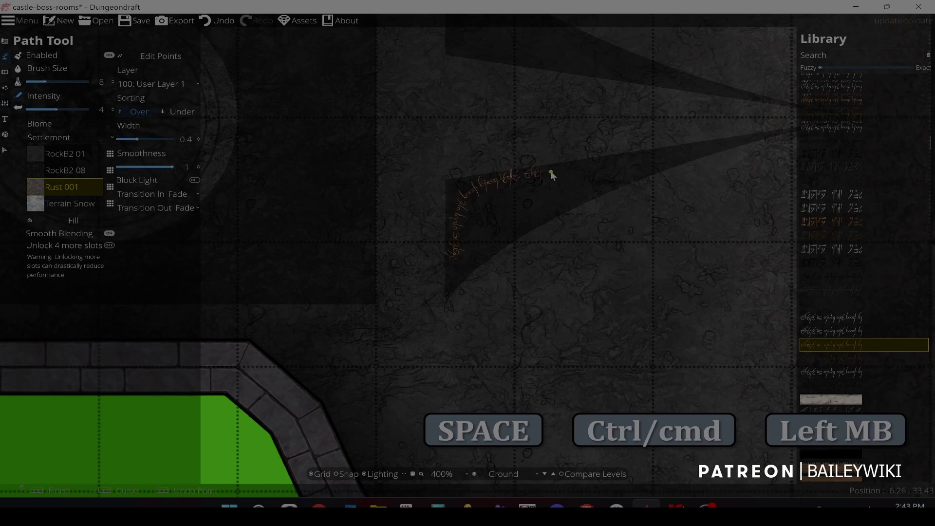
pyautogui.click(550, 174)
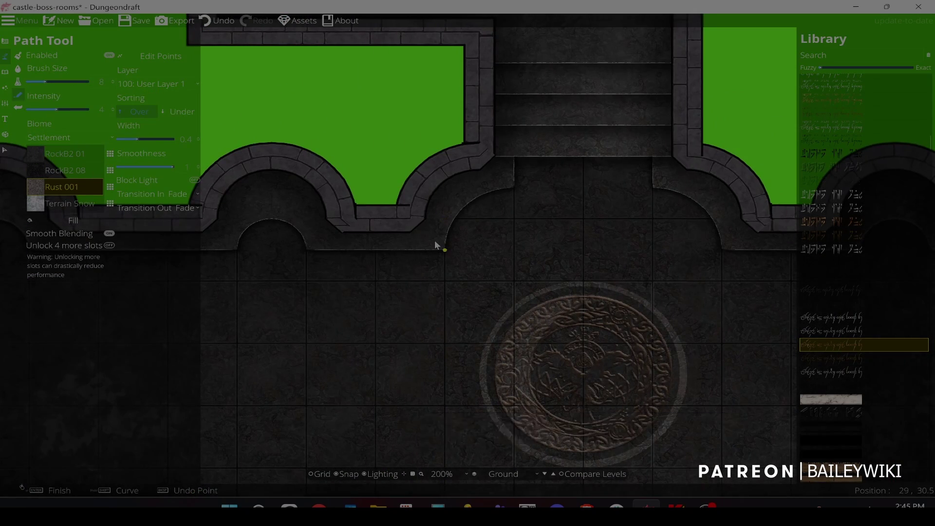
# - Draw curved script paths along the rounded ledge corners around the circular seal, redoing the lower-left one
pyautogui.click(435, 241)
pyautogui.keyDown('shift'); pyautogui.click(458, 185); pyautogui.keyUp('shift')
pyautogui.rightClick(458, 185)
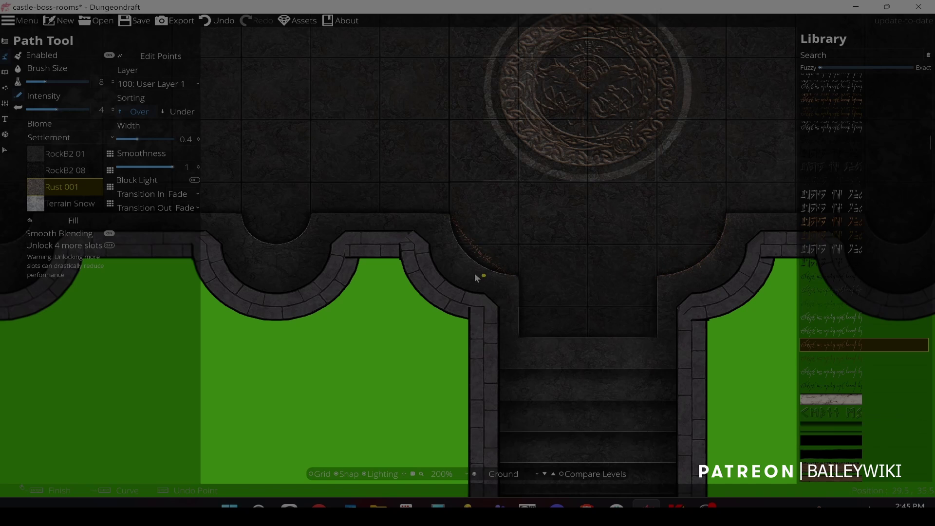
pyautogui.hotkey('ctrl', 'z')
pyautogui.click(454, 212)
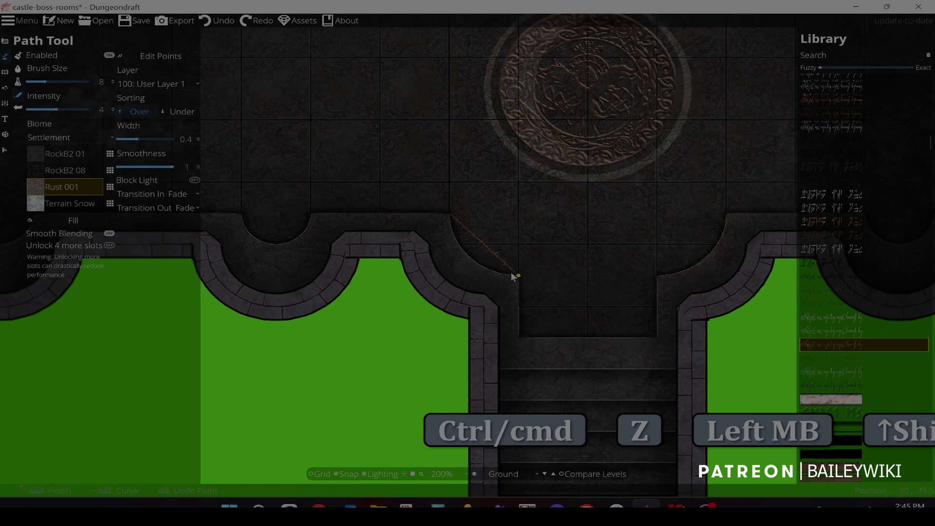
# - Move the curved inscriptions around the seal outward so they sit on the rounded ledges
pyautogui.click(5, 151)
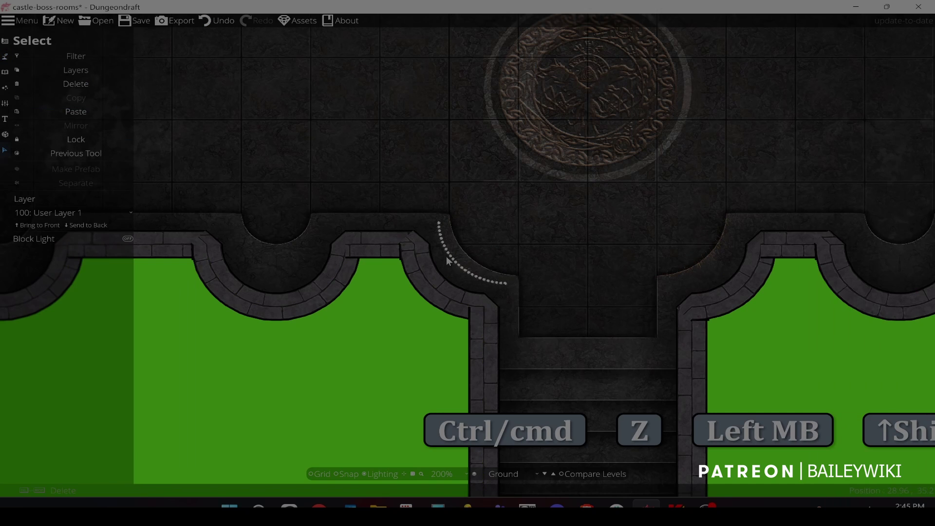
pyautogui.click(720, 263)
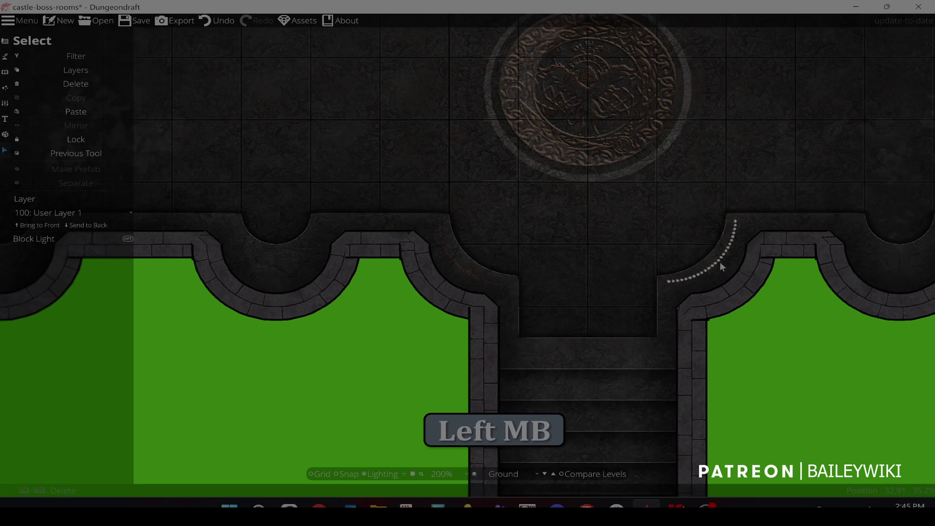
pyautogui.click(674, 115)
pyautogui.moveTo(673, 115); pyautogui.dragTo(653, 253)
pyautogui.moveTo(660, 212); pyautogui.dragTo(670, 204)
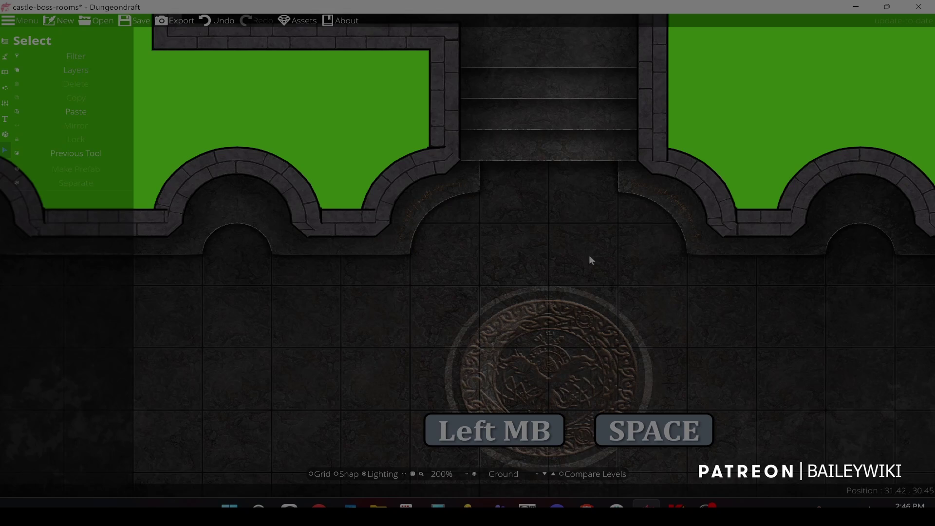
# - Switch back to the Path Tool and bring up the Magic Writing 07 styles in the path library
pyautogui.moveTo(710, 320); pyautogui.dragTo(518, 221)
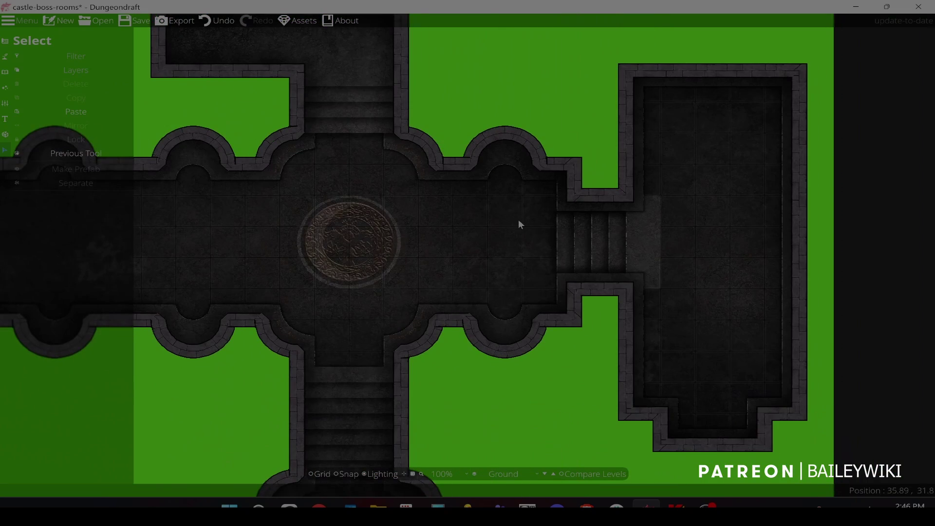
pyautogui.click(5, 56)
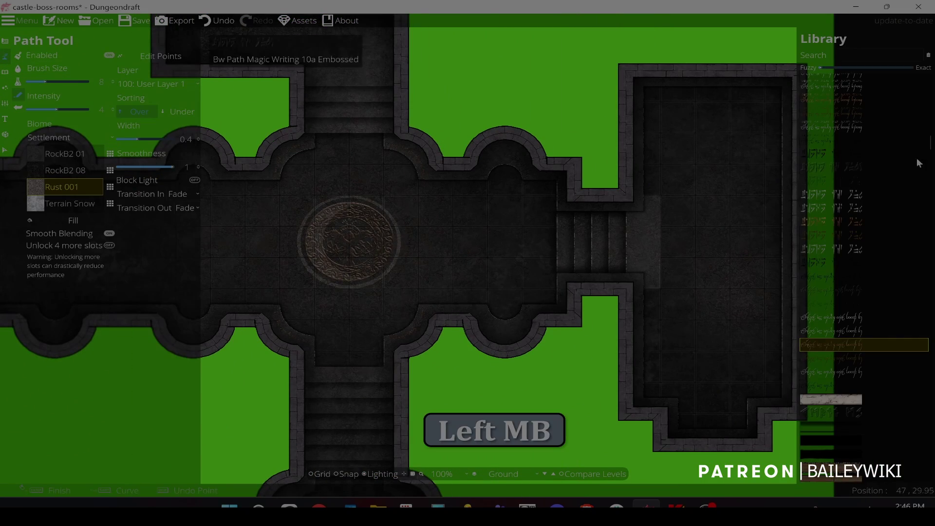
pyautogui.moveTo(932, 144); pyautogui.dragTo(931, 120)
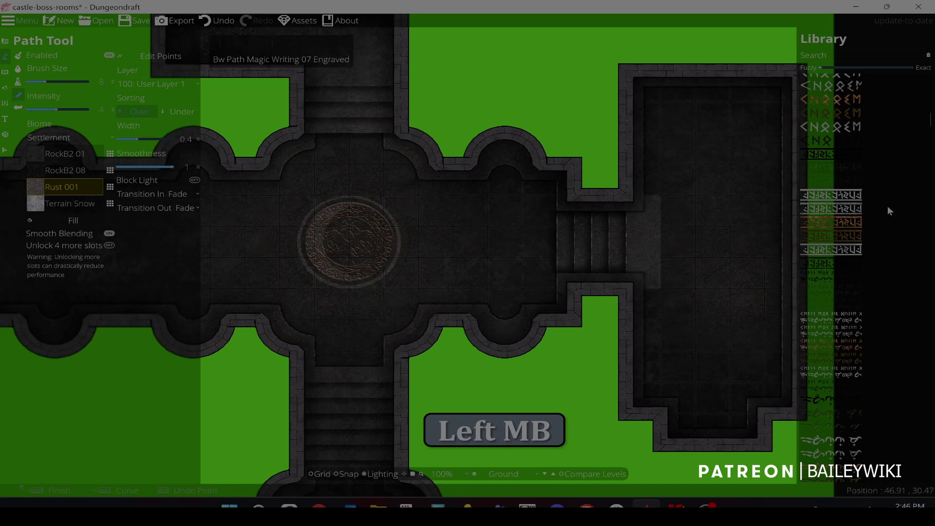
# - Try a dark magic-writing path at width 0.4 across the top step of the upper staircase
pyautogui.click(842, 289)
pyautogui.click(403, 302)
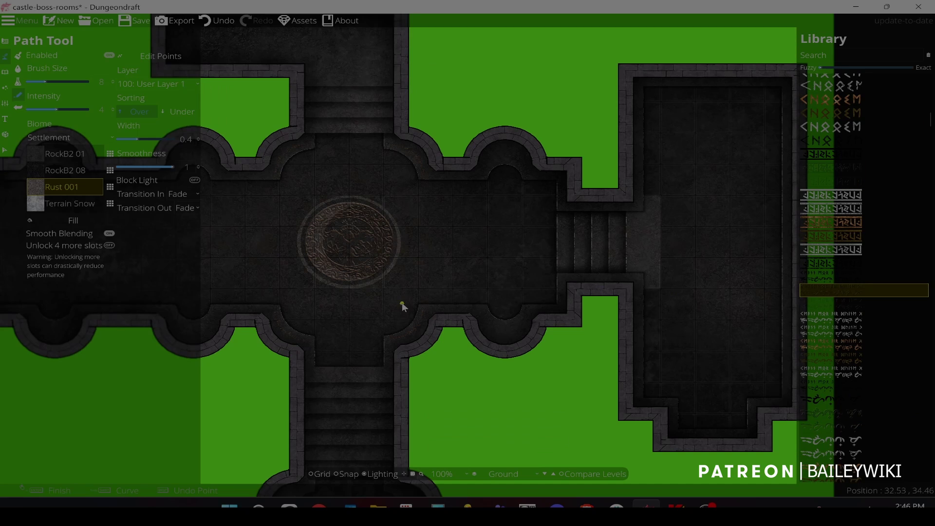
pyautogui.press('space')
pyautogui.scroll(4, 564, 280)
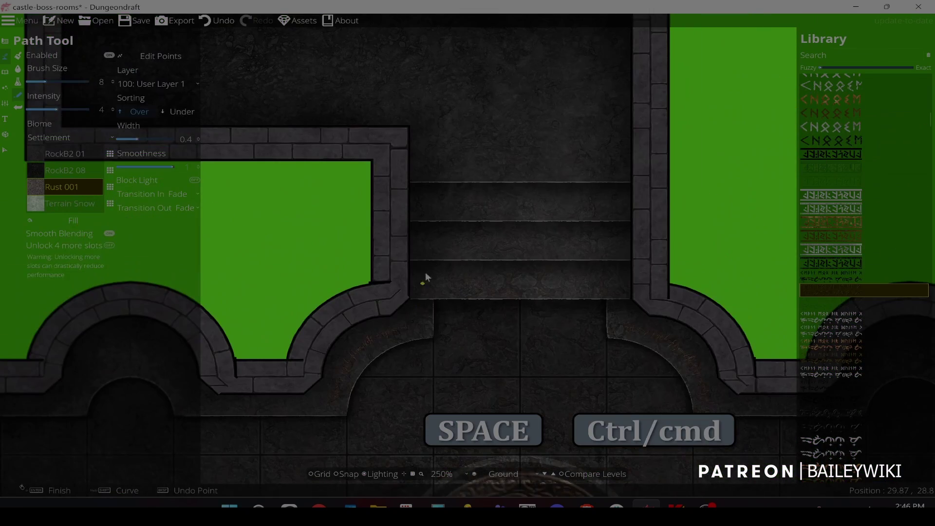
pyautogui.moveTo(420, 208); pyautogui.dragTo(586, 208)
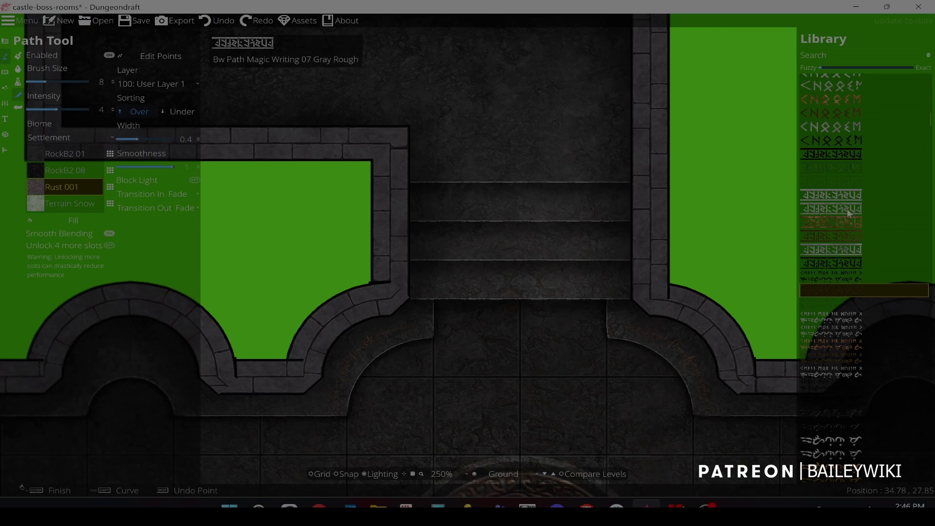
# - Draw a Magic Writing 07 Engraved path at width 1 across the top step of the upper staircase
pyautogui.click(849, 181)
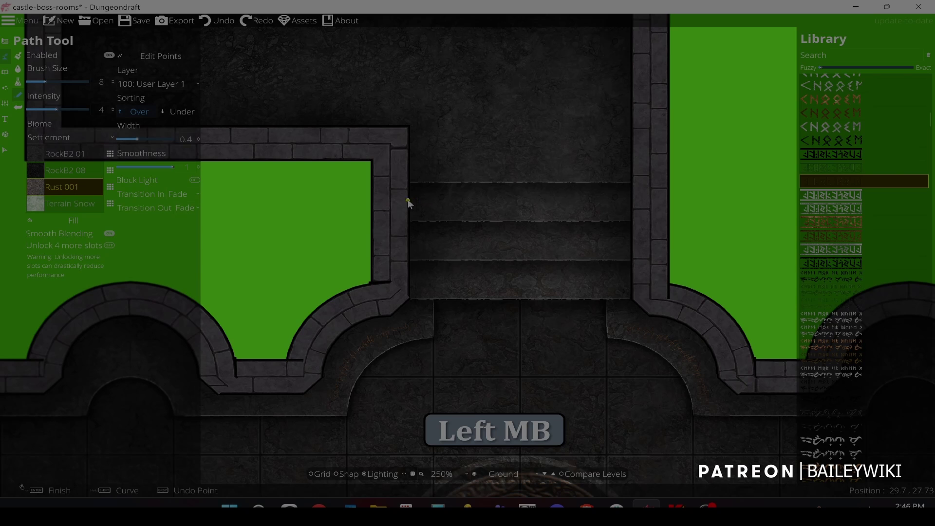
pyautogui.press('s')
pyautogui.rightClick(644, 208)
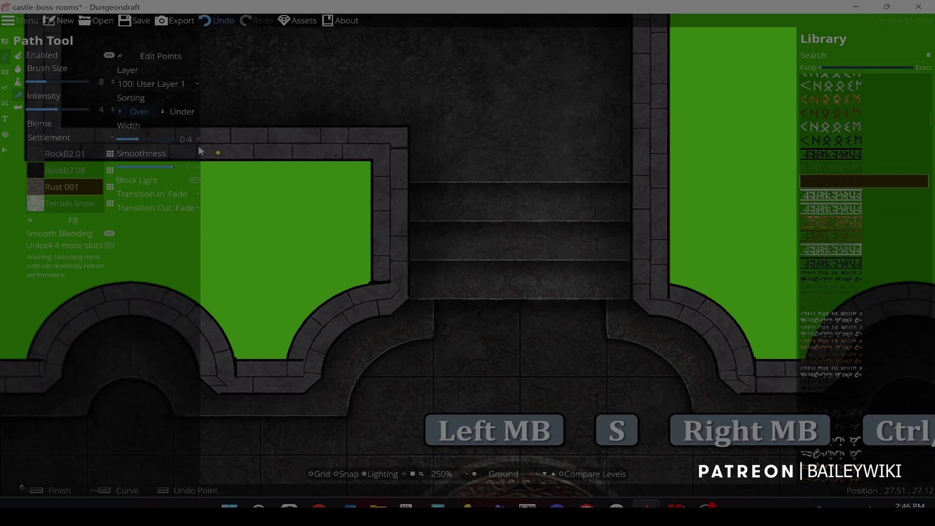
pyautogui.write('1')
pyautogui.press('Return')
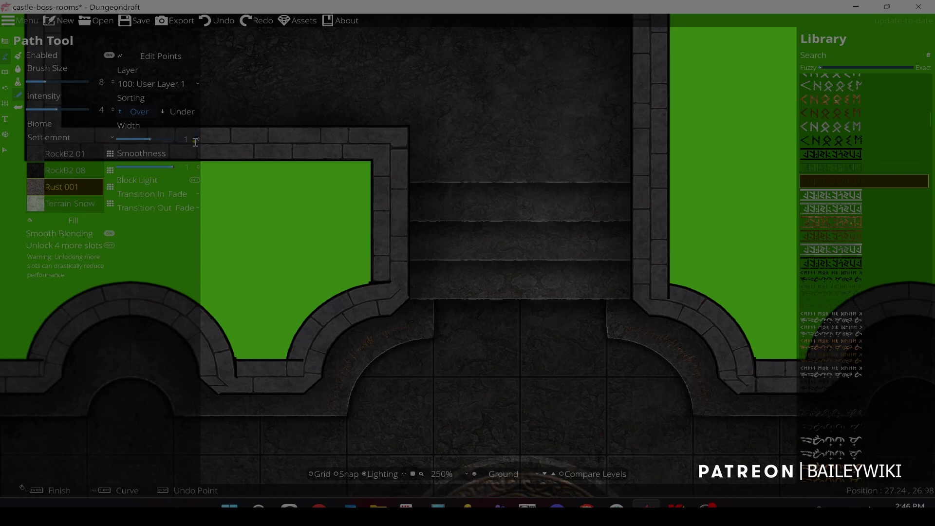
pyautogui.click(389, 202)
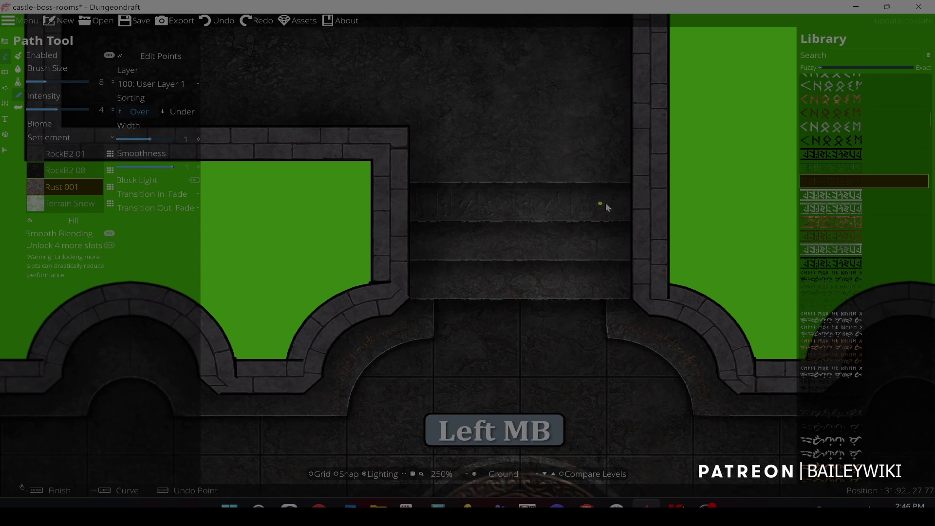
pyautogui.rightClick(648, 210)
# - Draw matching engraved rune paths across the second and third steps of the upper staircase, redoing the second one
pyautogui.scroll(2, 571, 224)
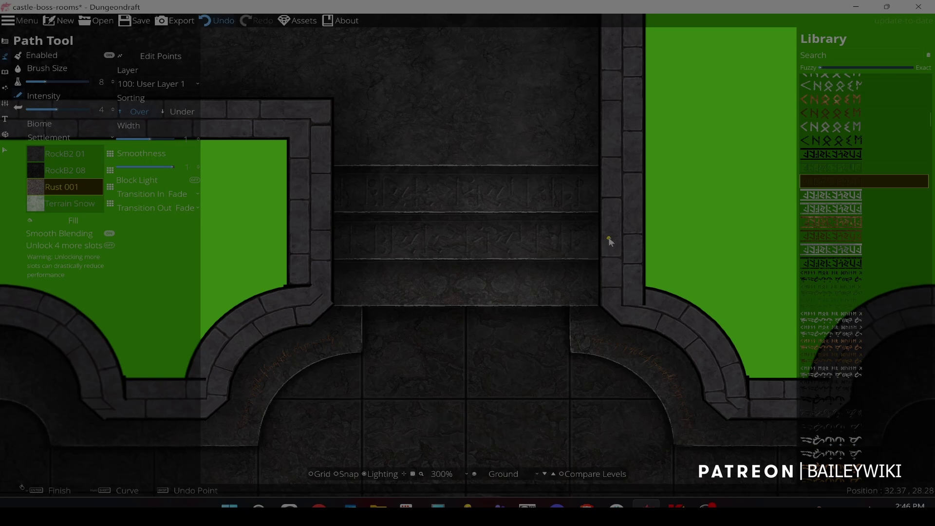
pyautogui.hotkey('ctrl', 'z')
pyautogui.keyDown('ctrl'); pyautogui.rightClick(322, 242); pyautogui.keyUp('ctrl')
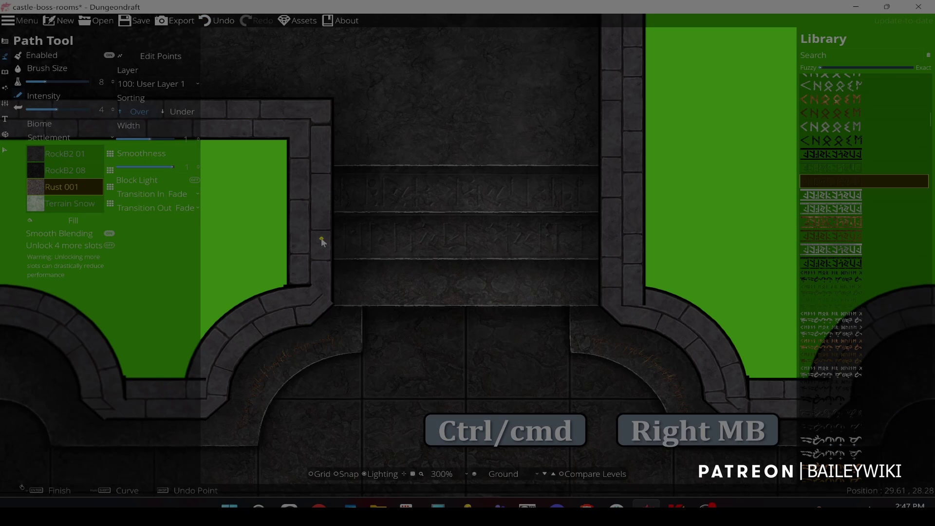
pyautogui.click(326, 286)
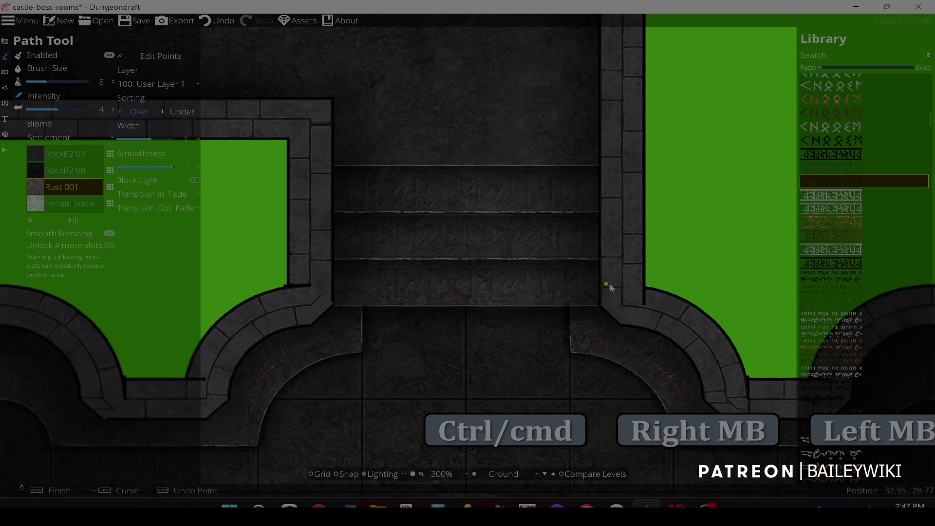
# - Draw another engraved rune path across the floor strip directly above the upper staircase's top step
pyautogui.scroll(-3, 595, 291)
pyautogui.moveTo(562, 347)
pyautogui.mouseDown()
pyautogui.moveTo(562, 321)
pyautogui.moveTo(574, 357)
pyautogui.mouseUp()
pyautogui.scroll(3, 573, 354)
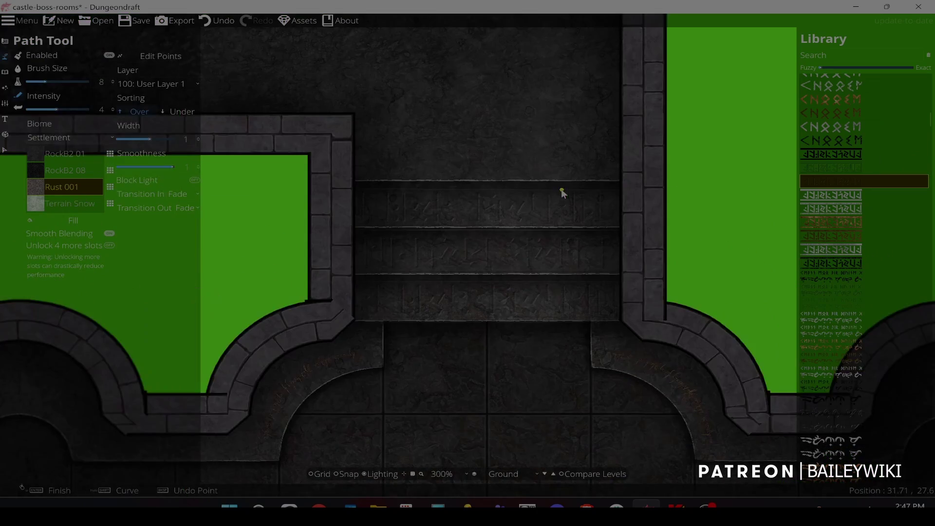
pyautogui.moveTo(615, 167); pyautogui.dragTo(611, 215)
pyautogui.click(632, 207)
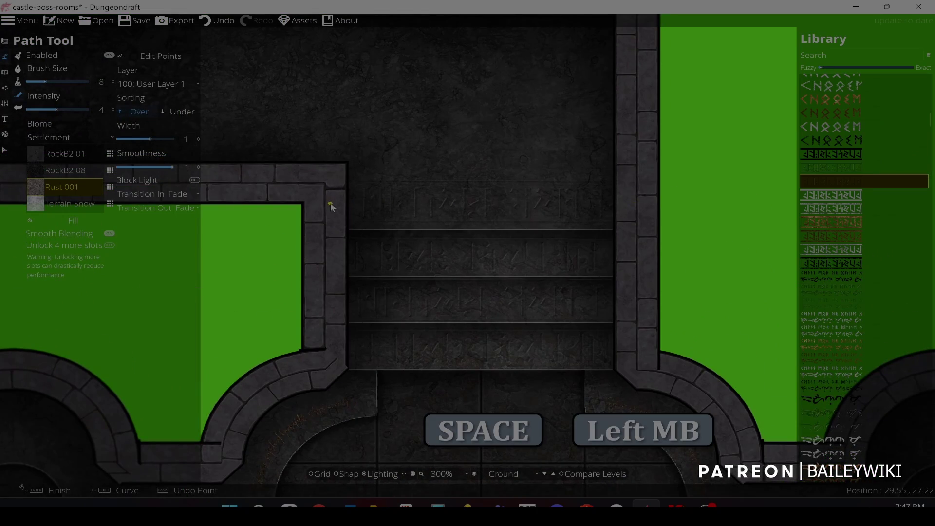
pyautogui.rightClick(330, 203)
# - Draw engraved rune paths across the second and third steps of the long lower staircase, undoing and redrawing the unsatisfactory attempts
pyautogui.scroll(-3, 414, 272)
pyautogui.moveTo(428, 317); pyautogui.dragTo(467, 135)
pyautogui.moveTo(501, 354); pyautogui.dragTo(495, 148)
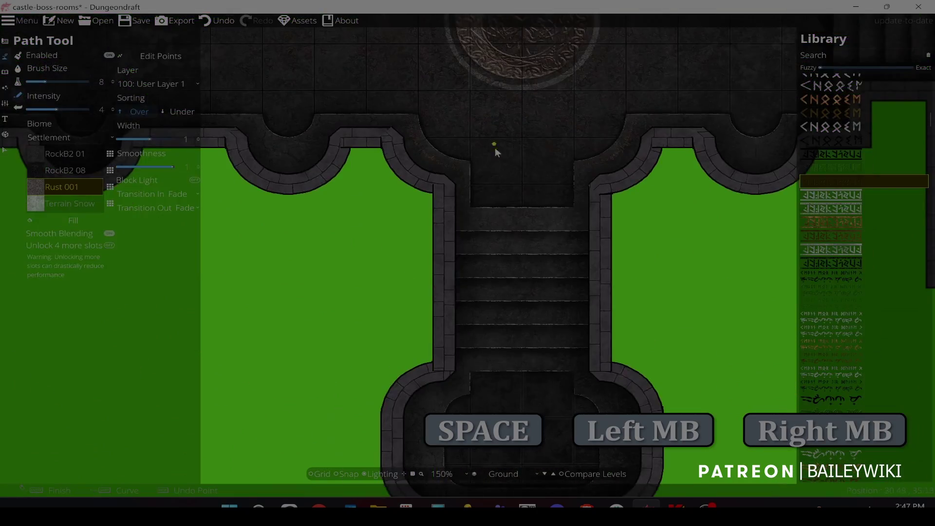
pyautogui.scroll(3, 496, 230)
pyautogui.moveTo(785, 221); pyautogui.dragTo(724, 230)
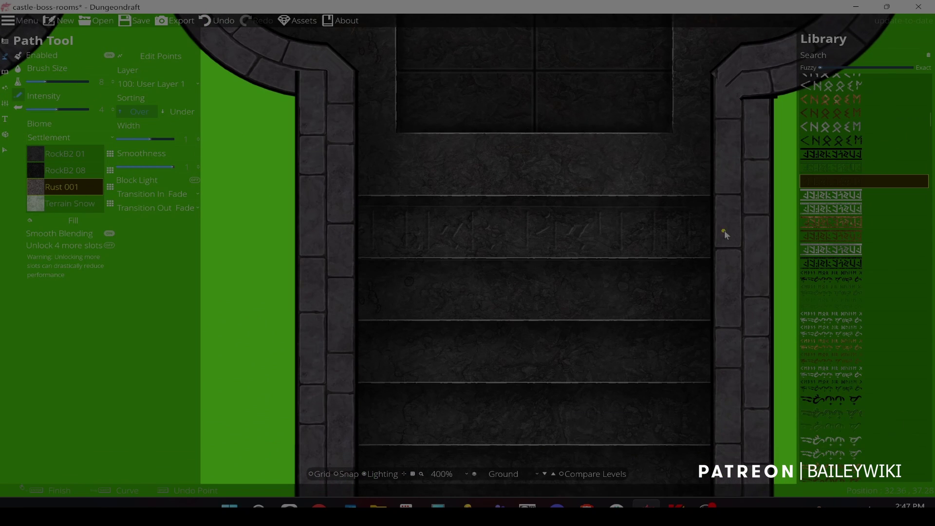
pyautogui.rightClick(466, 216)
pyautogui.hotkey('ctrl', 'z')
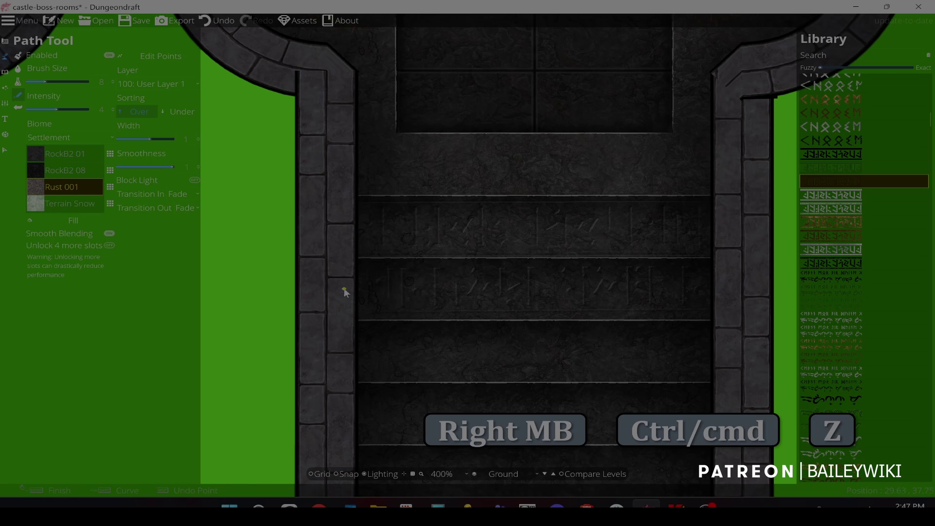
pyautogui.hotkey('ctrl', 'z')
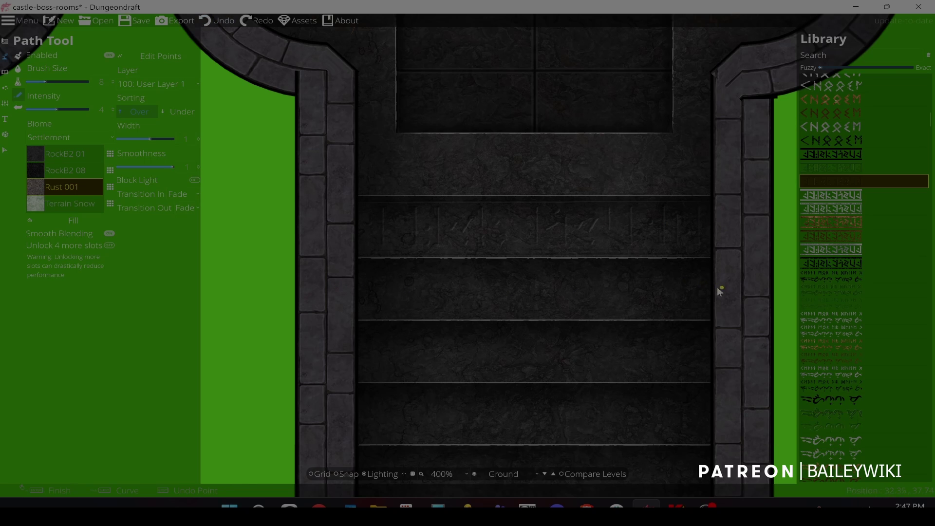
pyautogui.rightClick(345, 287)
pyautogui.moveTo(346, 287); pyautogui.dragTo(345, 183)
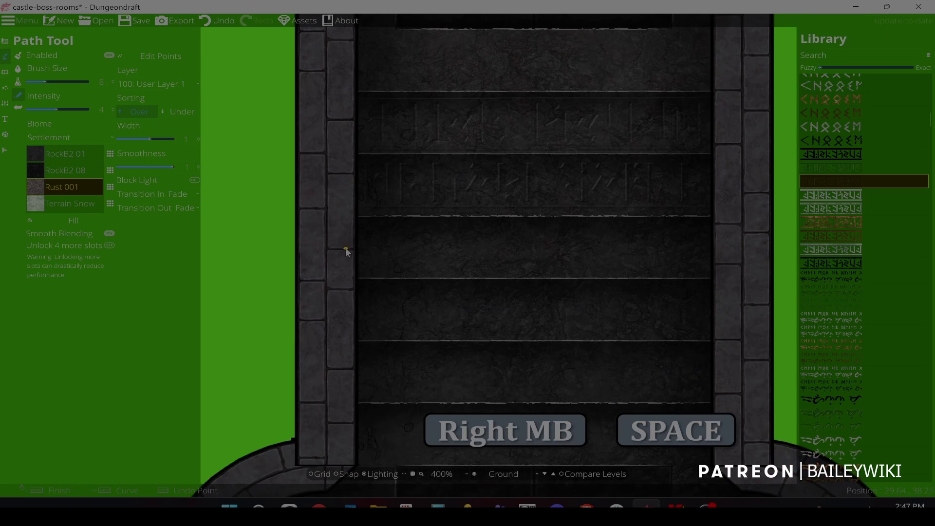
# - Draw engraved rune paths across the fourth and fifth steps of the long lower staircase
pyautogui.click(680, 250)
pyautogui.click(723, 307)
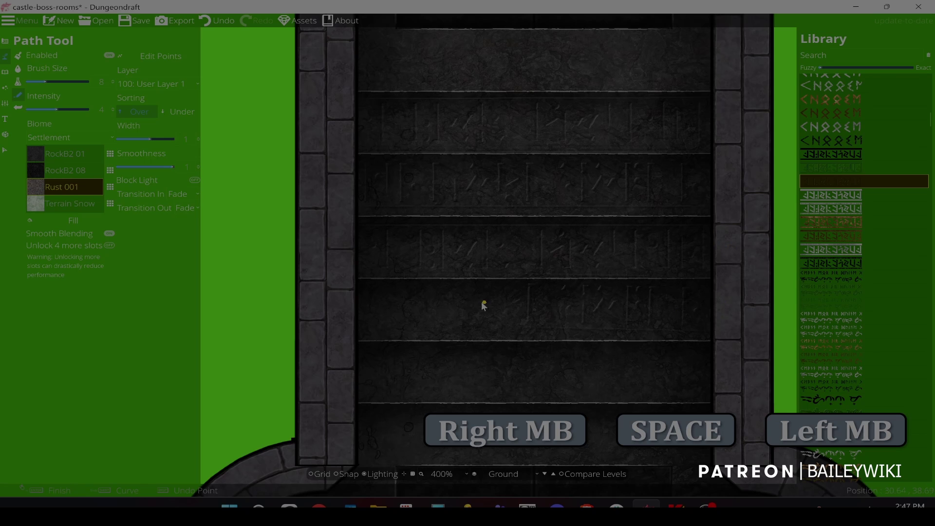
pyautogui.click(339, 314)
pyautogui.moveTo(341, 315); pyautogui.dragTo(359, 294)
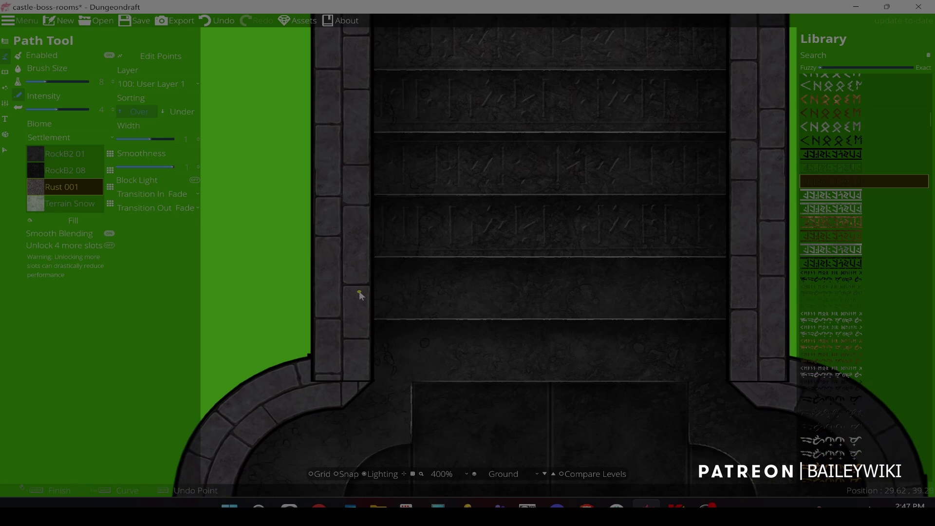
# - Draw engraved rune paths along the four steps of the short staircase leading to the rectangular east room
pyautogui.scroll(-4, 752, 290)
pyautogui.moveTo(683, 163)
pyautogui.mouseDown()
pyautogui.moveTo(650, 169)
pyautogui.moveTo(407, 345)
pyautogui.mouseUp()
pyautogui.moveTo(595, 144); pyautogui.dragTo(461, 245)
pyautogui.scroll(3, 463, 248)
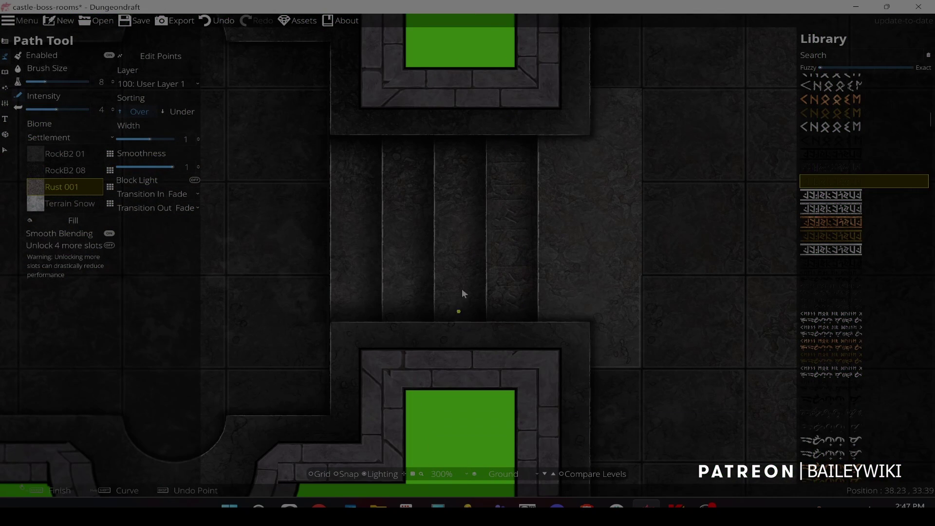
pyautogui.rightClick(452, 142)
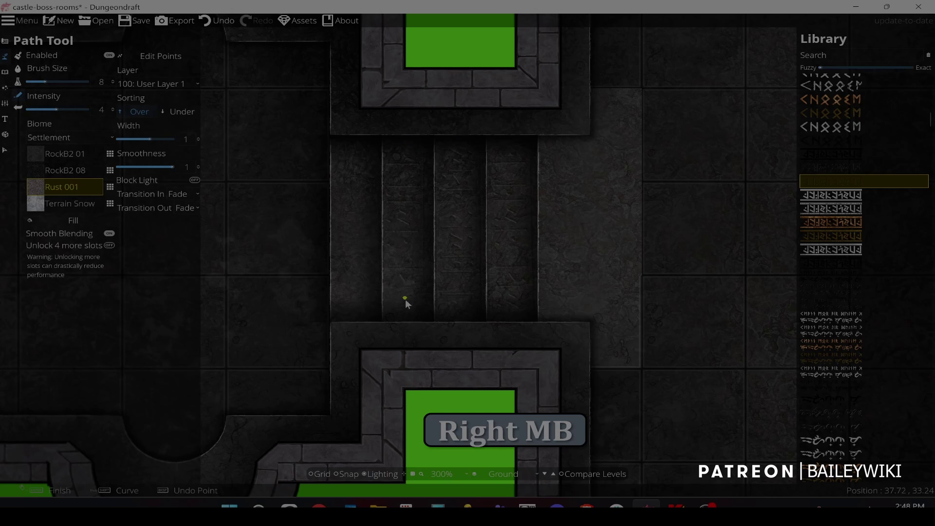
pyautogui.click(350, 323)
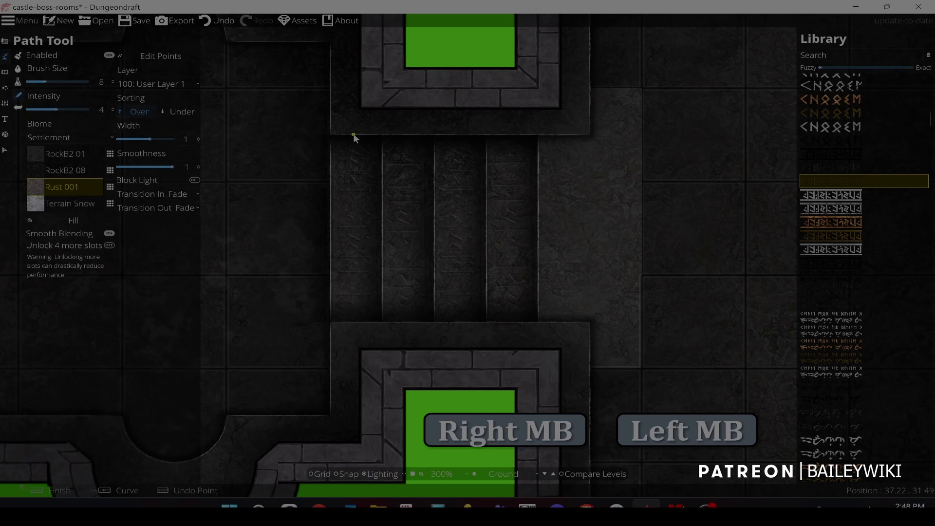
pyautogui.rightClick(566, 318)
# - Draw a dark Magic Writing 06 path along the lowest step of the dais stairs in the circular room
pyautogui.scroll(-4, 564, 316)
pyautogui.moveTo(565, 317); pyautogui.dragTo(823, 311)
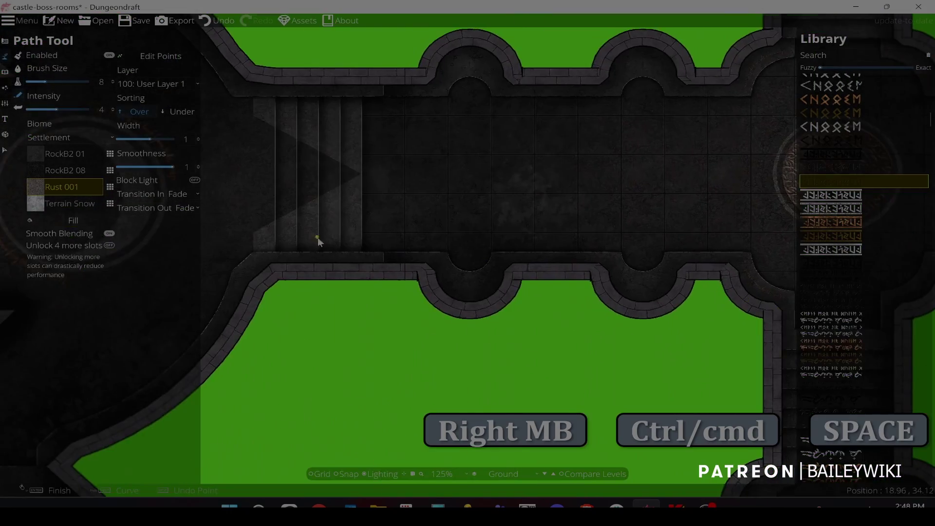
pyautogui.moveTo(202, 225); pyautogui.dragTo(588, 257)
pyautogui.scroll(3, 876, 268)
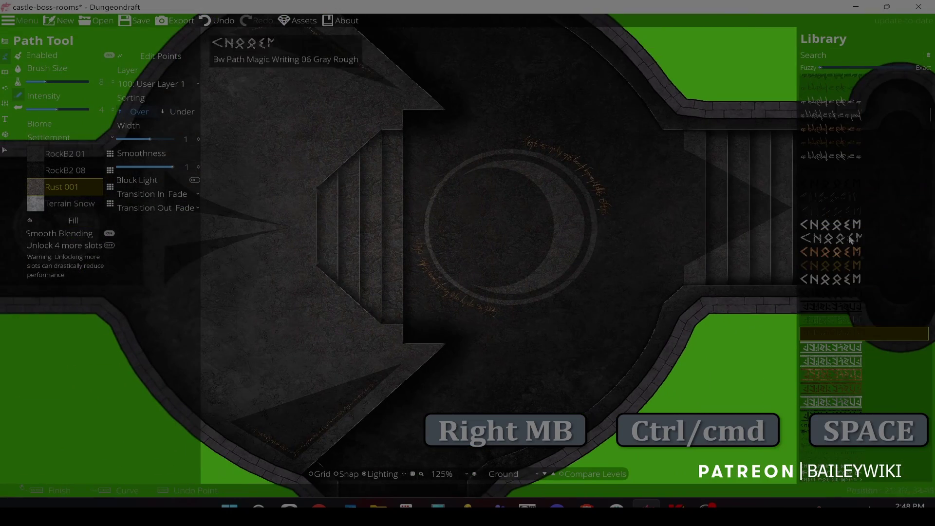
pyautogui.click(845, 214)
pyautogui.scroll(2, 374, 225)
pyautogui.moveTo(367, 246); pyautogui.dragTo(499, 263)
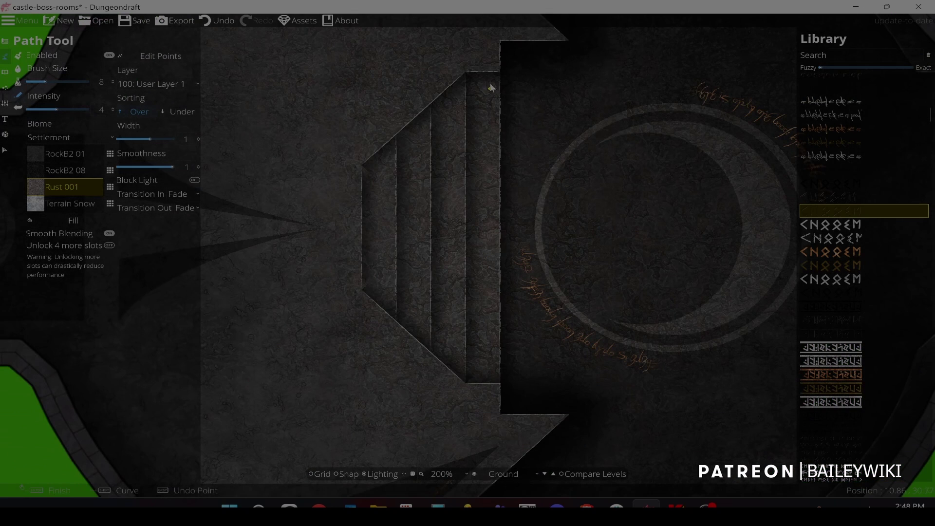
pyautogui.click(483, 78)
pyautogui.rightClick(485, 375)
pyautogui.scroll(-6, 378, 159)
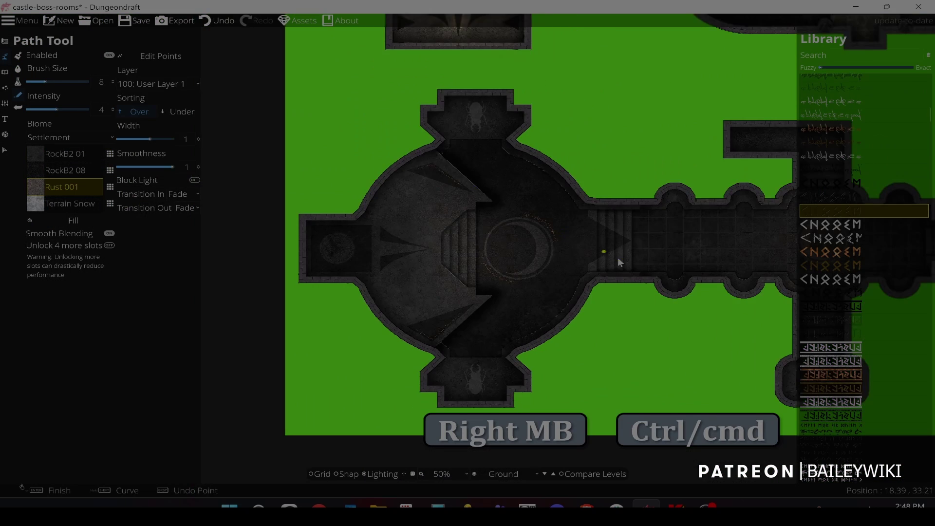
# - Place lights with range 2.5 and intensity 0.8 across the rooms, corridor and beetle alcoves
pyautogui.moveTo(617, 257); pyautogui.dragTo(461, 221)
pyautogui.click(4, 88)
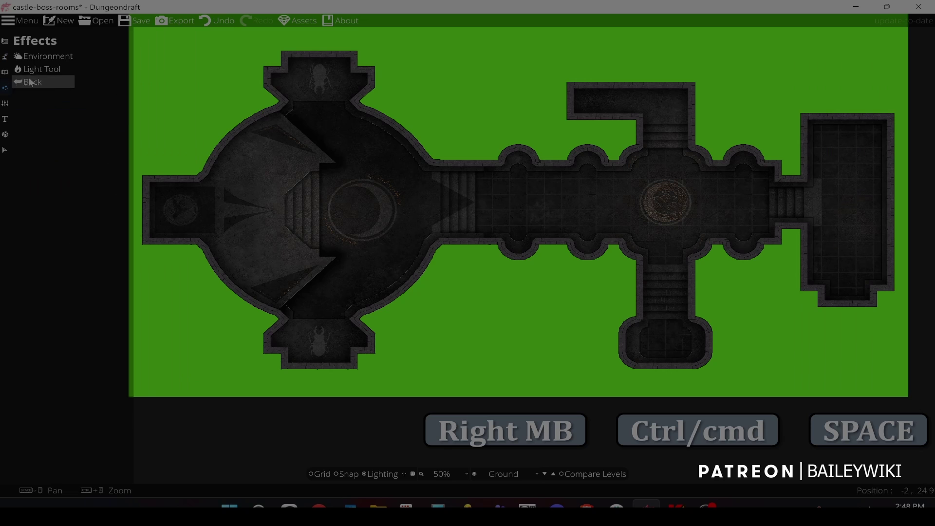
pyautogui.click(36, 69)
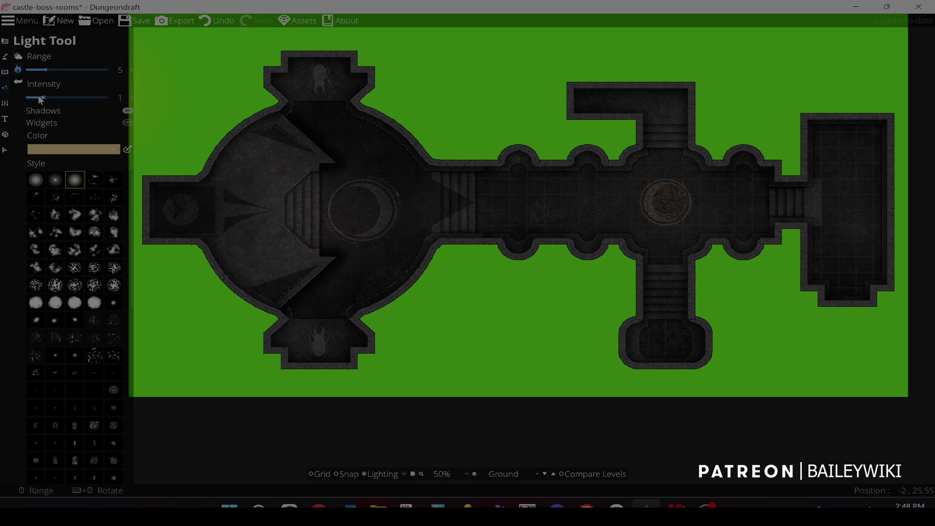
pyautogui.moveTo(44, 98); pyautogui.dragTo(36, 97)
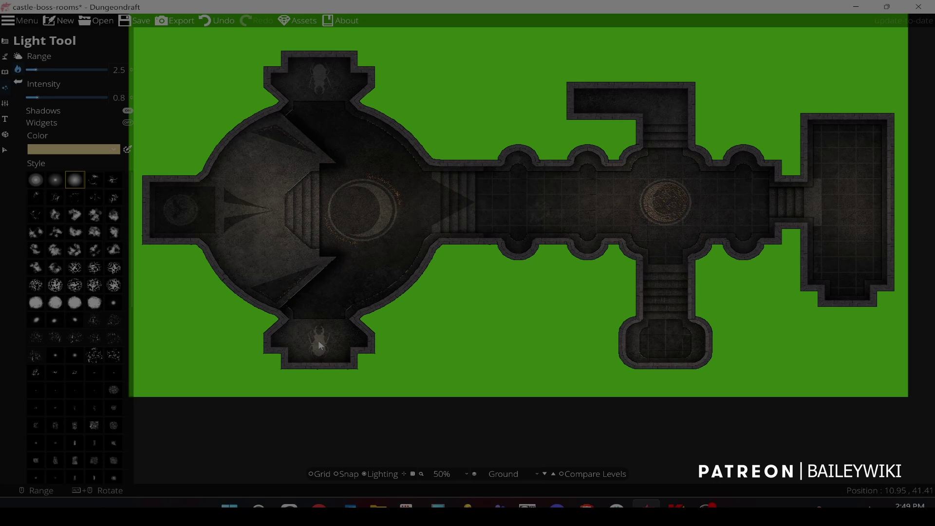
pyautogui.click(324, 73)
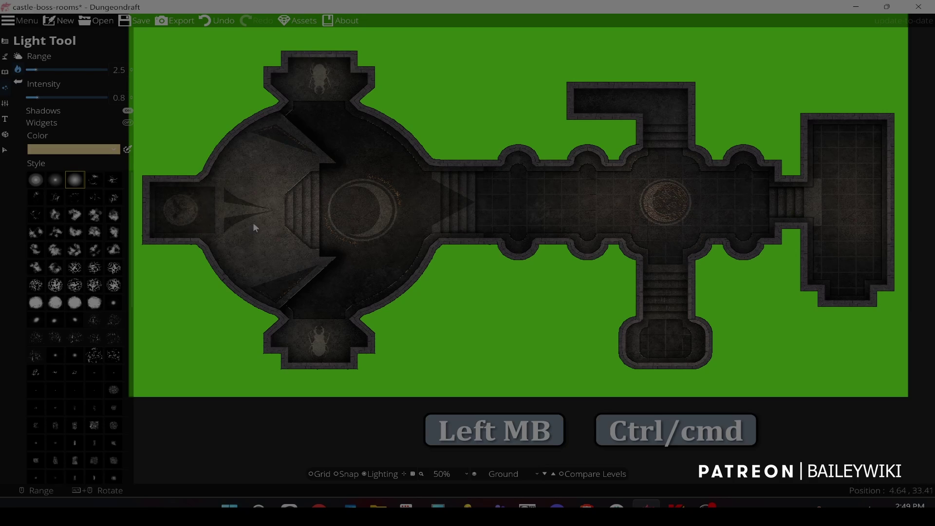
# - Examine the lit floor of the main corridor between the moon circle and the crossing
pyautogui.scroll(2, 424, 253)
pyautogui.moveTo(424, 253); pyautogui.dragTo(388, 293)
pyautogui.scroll(-1, 583, 277)
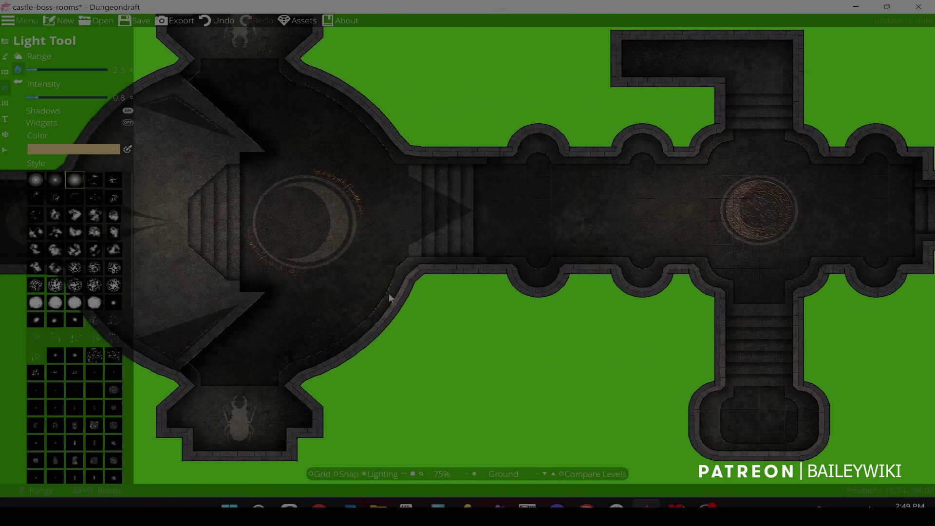
pyautogui.scroll(3, 527, 237)
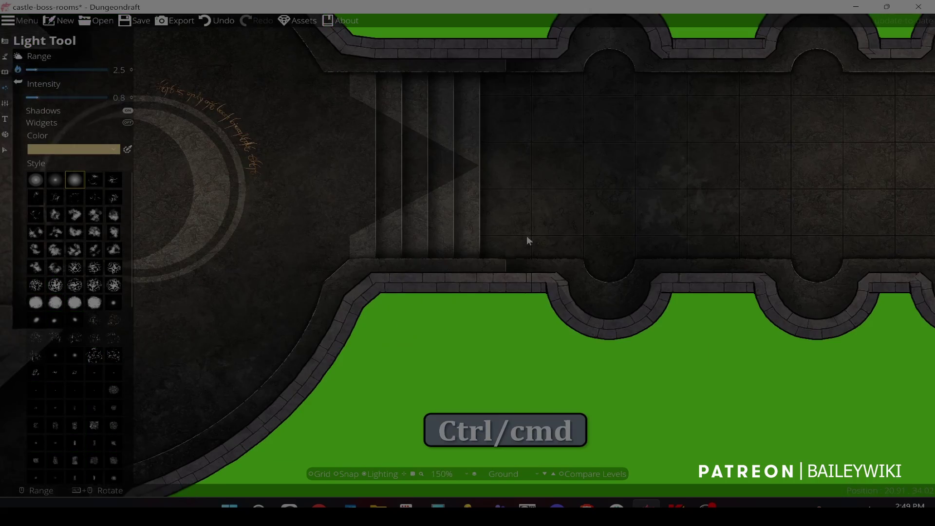
pyautogui.scroll(-2, 528, 237)
pyautogui.moveTo(528, 236); pyautogui.dragTo(443, 237)
pyautogui.scroll(-2, 443, 241)
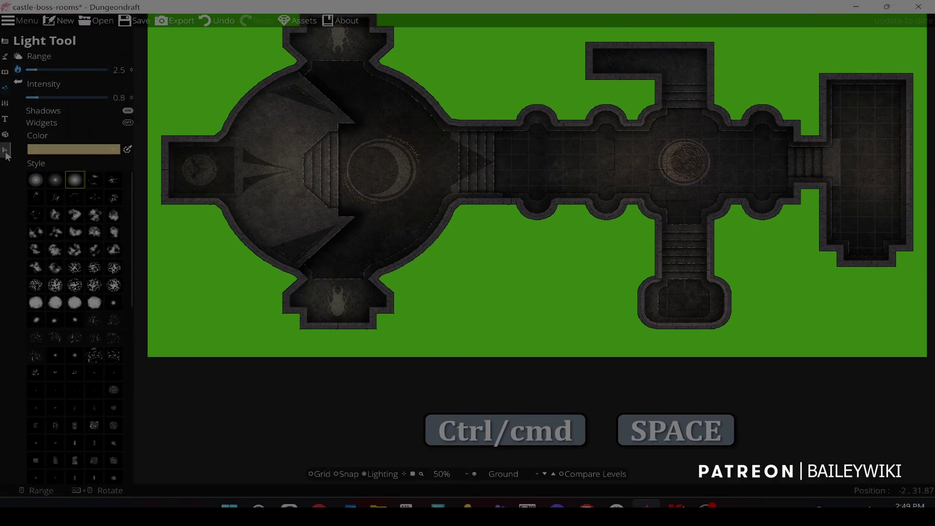
# - Select and delete the pale smoky grunge object on the corridor floor east of the wide stairs
pyautogui.click(5, 151)
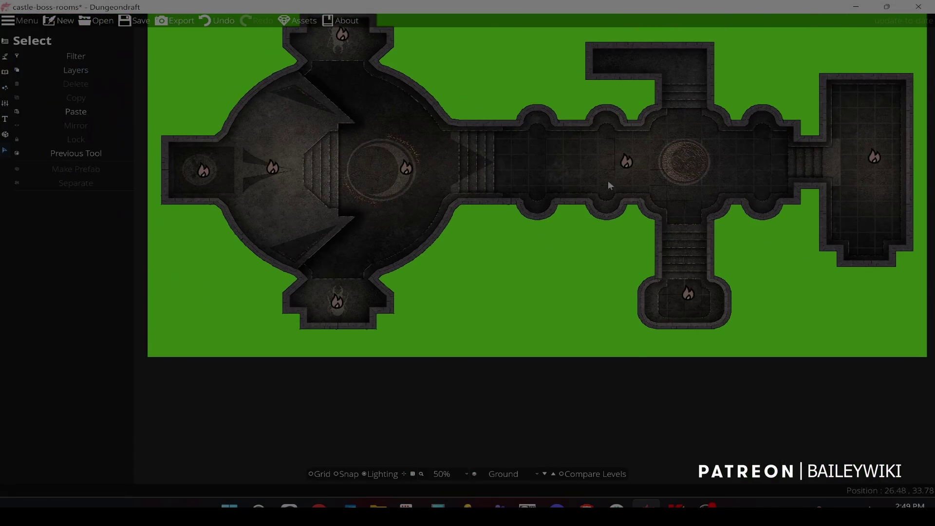
pyautogui.click(67, 55)
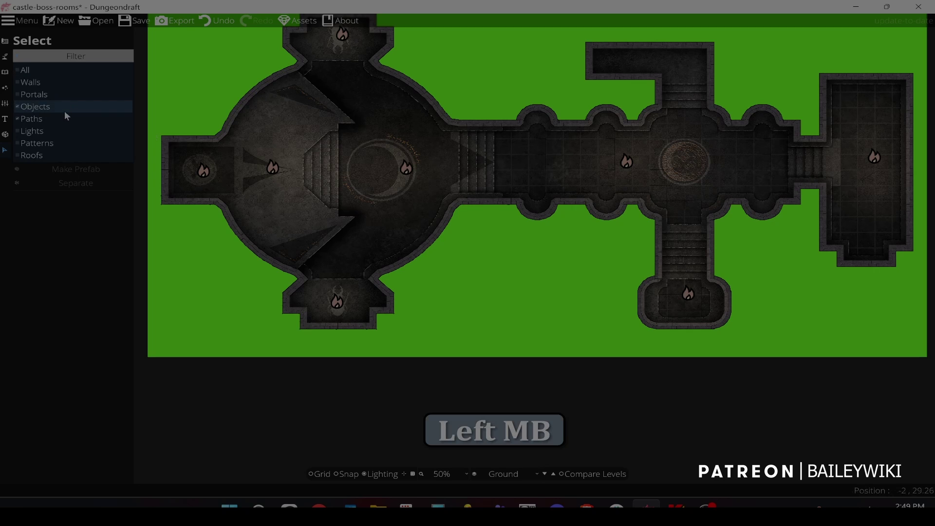
pyautogui.click(545, 178)
pyautogui.click(558, 178)
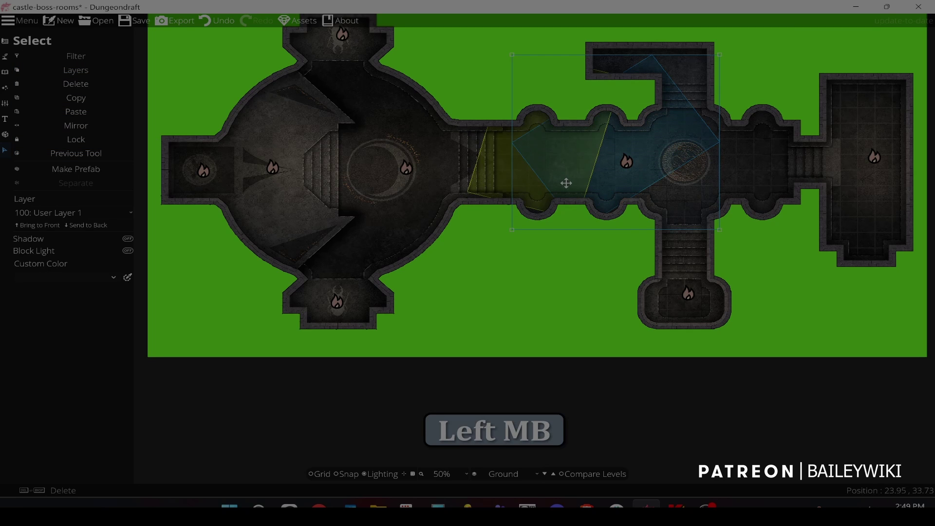
pyautogui.click(802, 288)
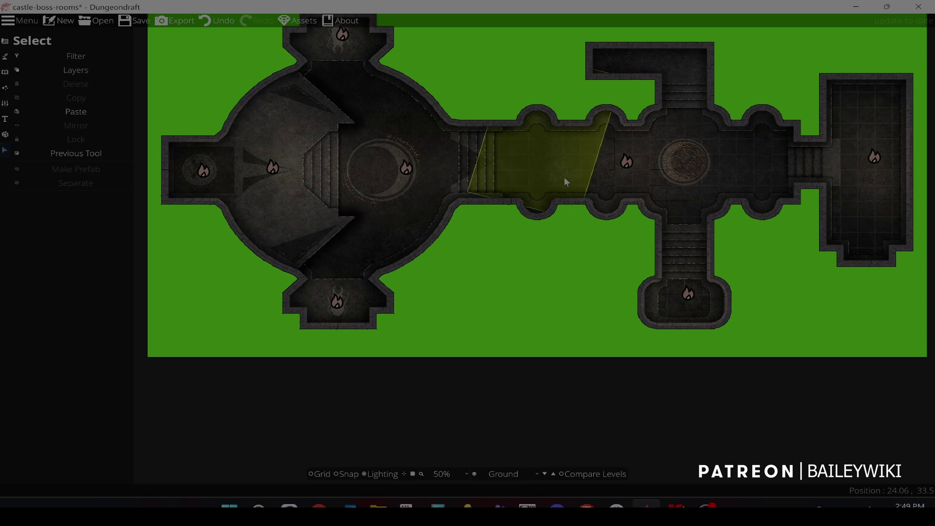
pyautogui.scroll(5, 565, 177)
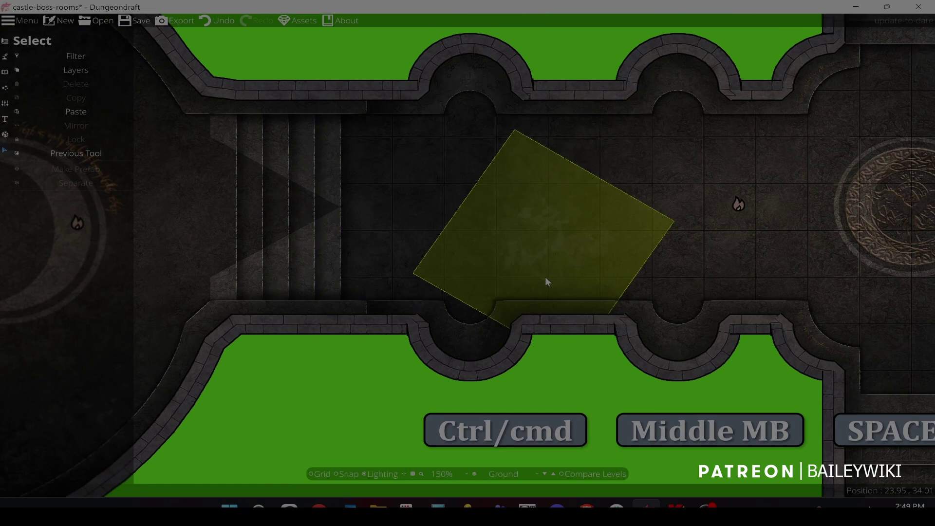
pyautogui.click(546, 282)
pyautogui.press('Delete')
pyautogui.scroll(-2, 546, 235)
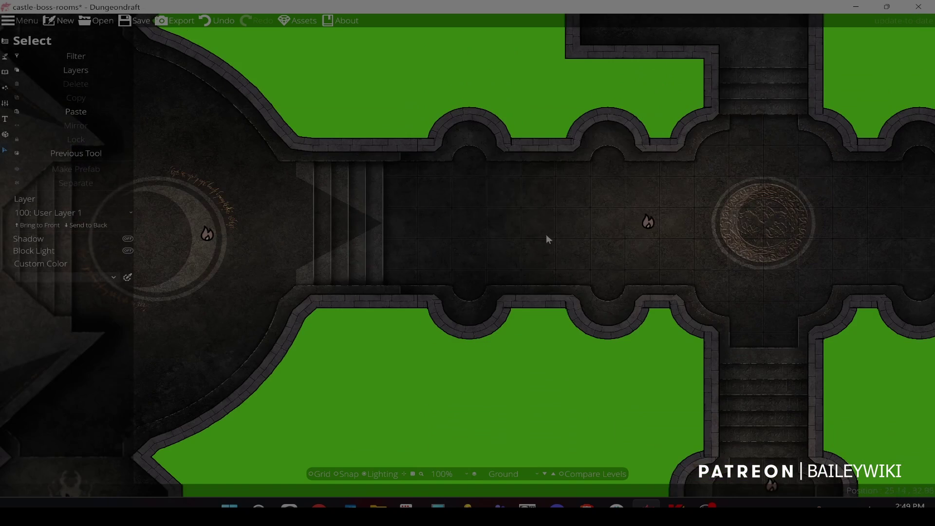
# - Choose the dark round stone pillar object and set its placement layer to 700: Above Walls
pyautogui.scroll(-4, 546, 236)
pyautogui.click(5, 73)
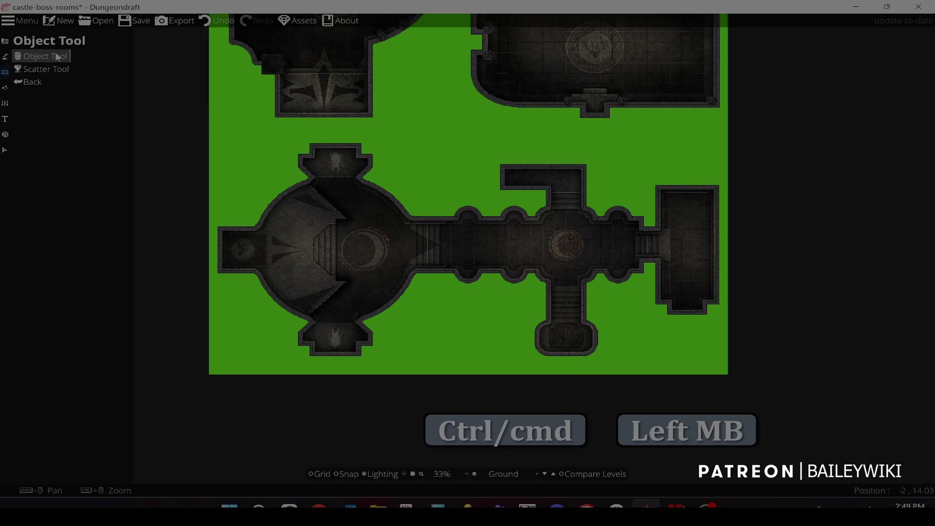
pyautogui.moveTo(857, 112)
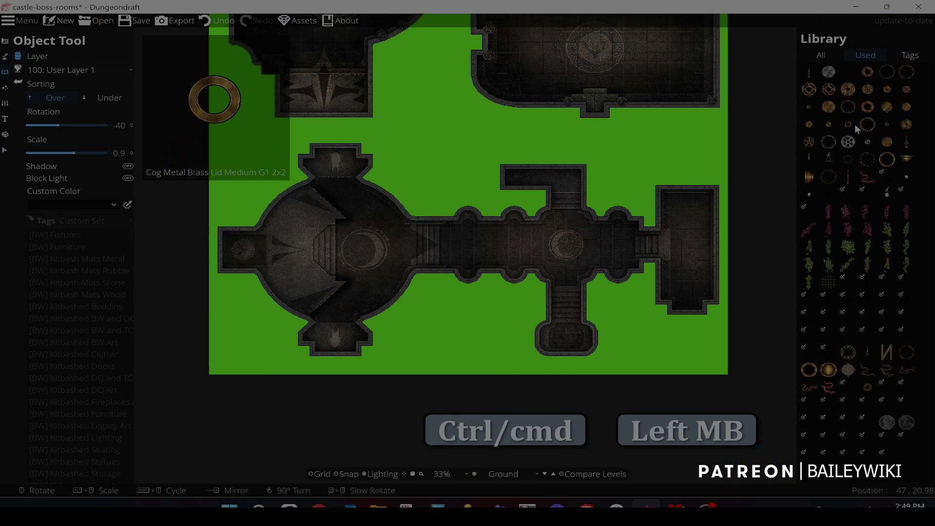
pyautogui.click(907, 425)
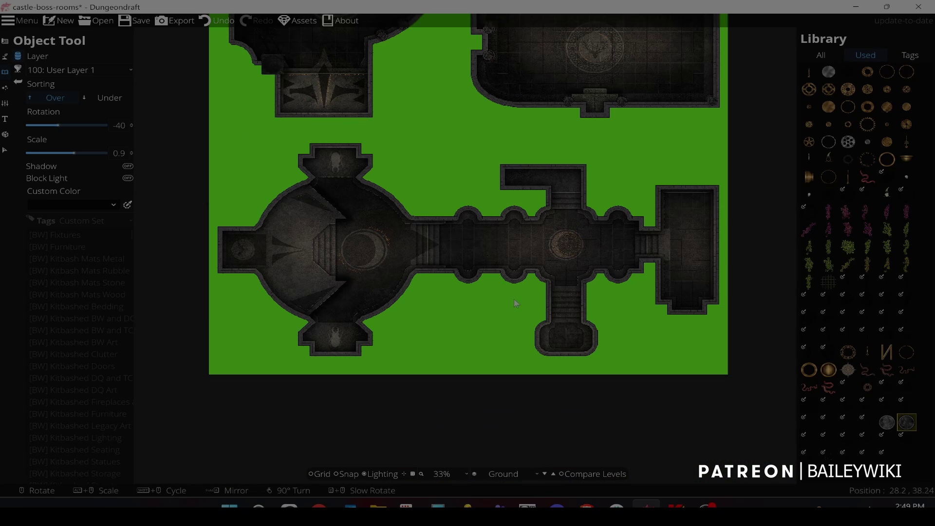
pyautogui.click(47, 72)
pyautogui.click(68, 192)
# - Set the pillar object's scale to 1.7, sizing it against the existing round pillars on the upper room's wall
pyautogui.moveTo(301, 134); pyautogui.dragTo(283, 227)
pyautogui.scroll(8, 501, 146)
pyautogui.moveTo(524, 118); pyautogui.dragTo(335, 333)
pyautogui.moveTo(630, 248); pyautogui.dragTo(328, 194)
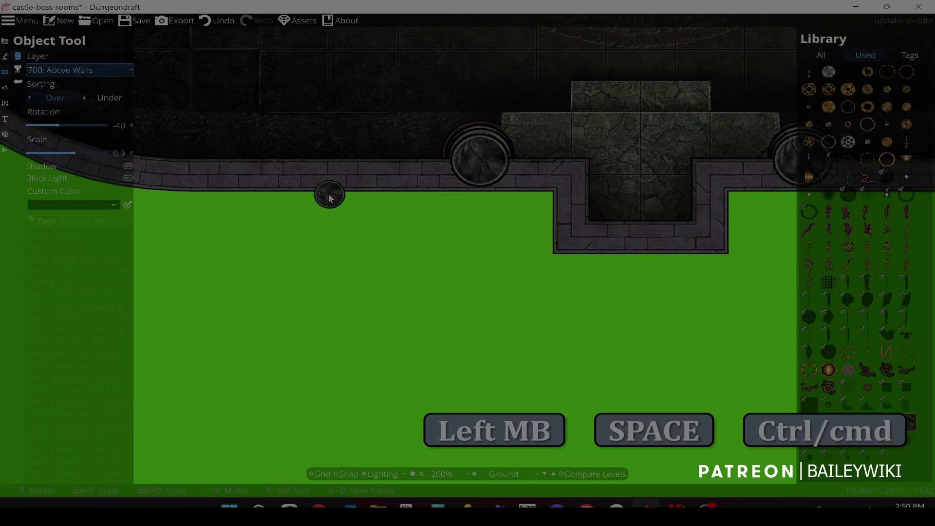
pyautogui.scroll(12, 481, 226)
pyautogui.scroll(-3, 498, 211)
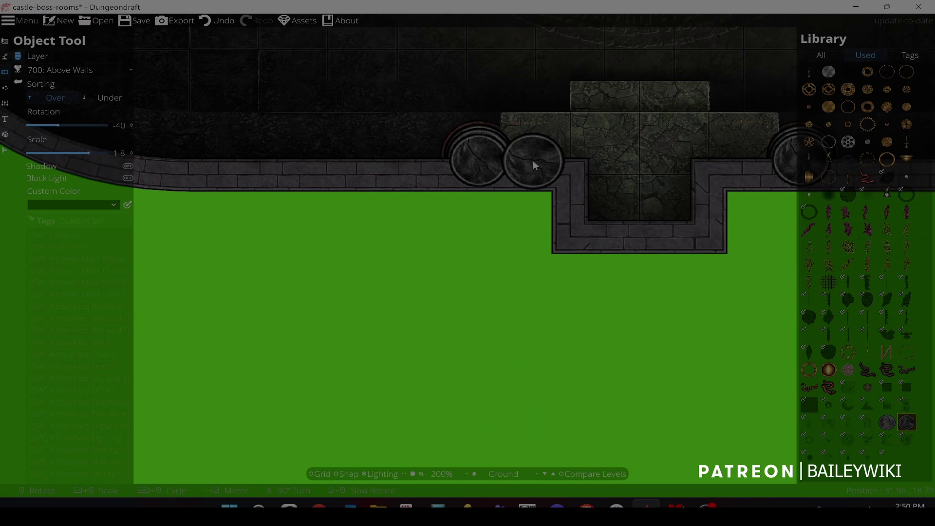
pyautogui.scroll(-1, 533, 162)
pyautogui.scroll(-3, 446, 230)
pyautogui.scroll(-1, 445, 231)
# - Place a round pillar on each of the four wall corners around the short stairs between the corridor and the east room
pyautogui.moveTo(373, 319); pyautogui.dragTo(474, 29)
pyautogui.moveTo(524, 263); pyautogui.dragTo(320, 81)
pyautogui.moveTo(434, 86); pyautogui.dragTo(316, 172)
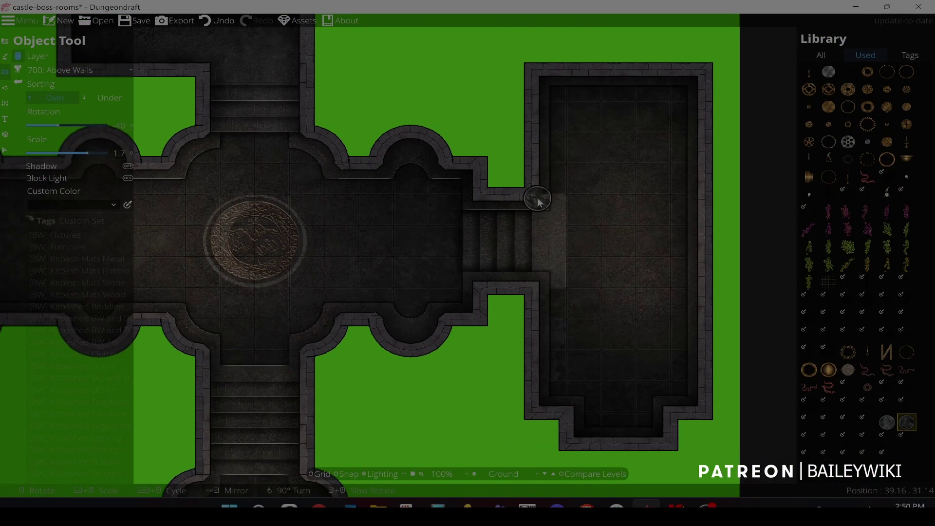
pyautogui.click(536, 200)
pyautogui.rightClick(534, 287)
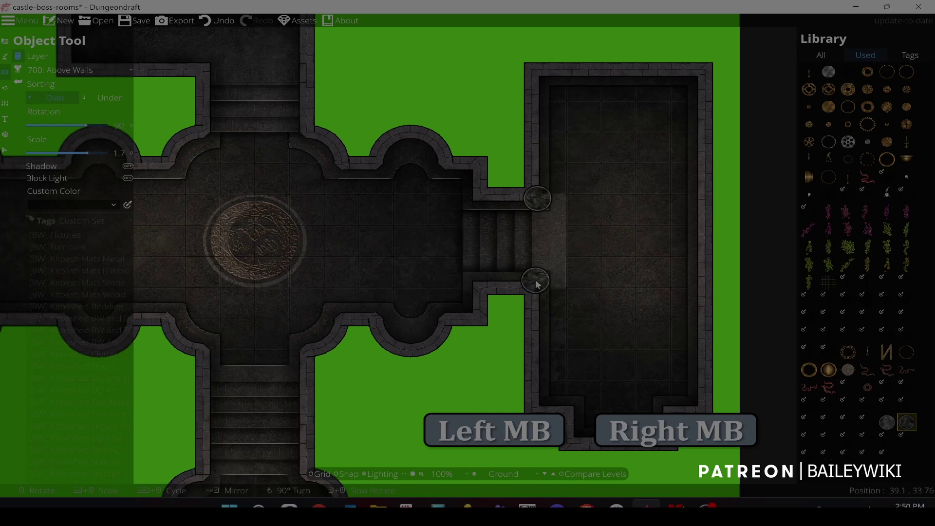
pyautogui.click(536, 285)
pyautogui.rightClick(479, 202)
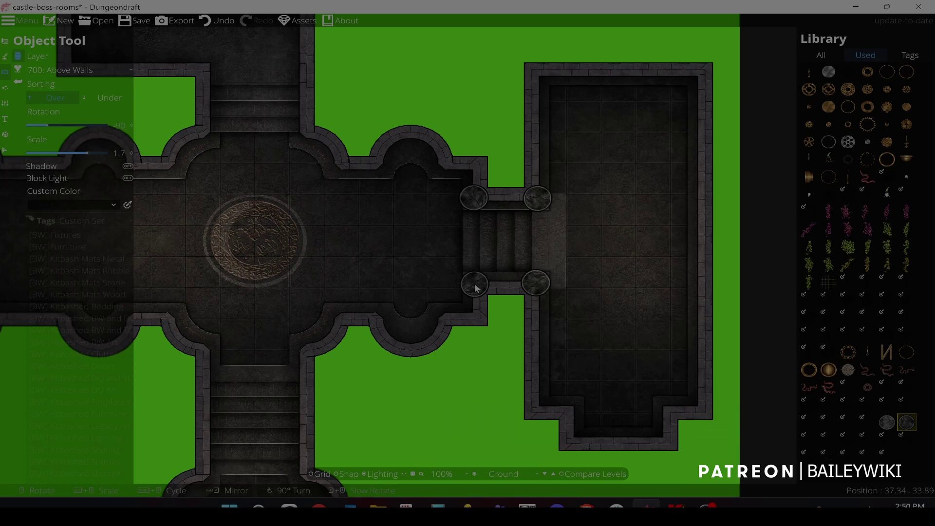
pyautogui.rightClick(476, 286)
pyautogui.click(476, 287)
# - Place four round pillars on the corridor walls between the crossing's curved corners and the nearest alcoves, two on each wall
pyautogui.press('space')
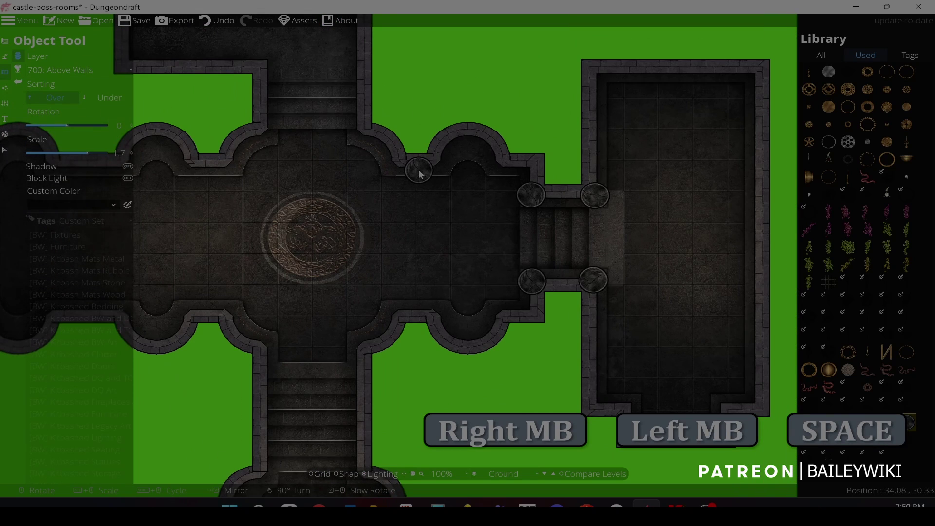
pyautogui.click(417, 306)
pyautogui.press('space')
pyautogui.moveTo(417, 306); pyautogui.dragTo(532, 276)
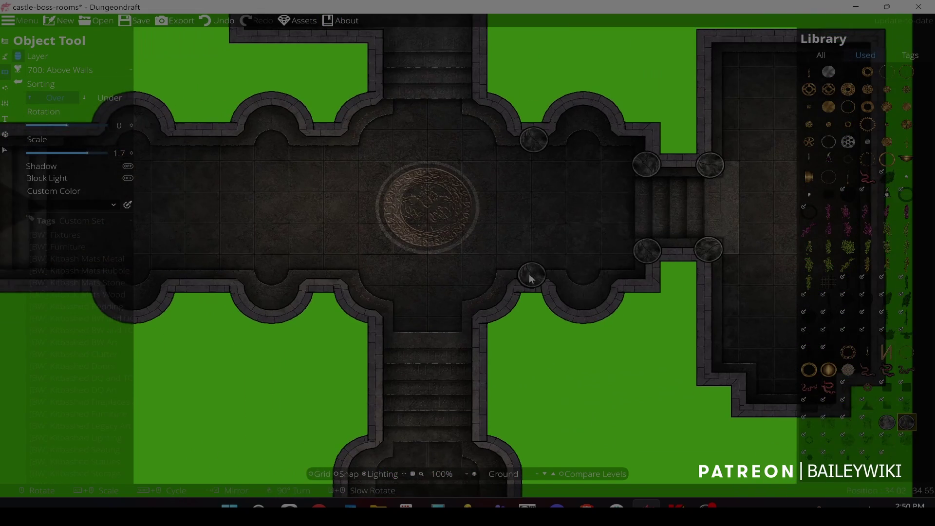
pyautogui.click(322, 276)
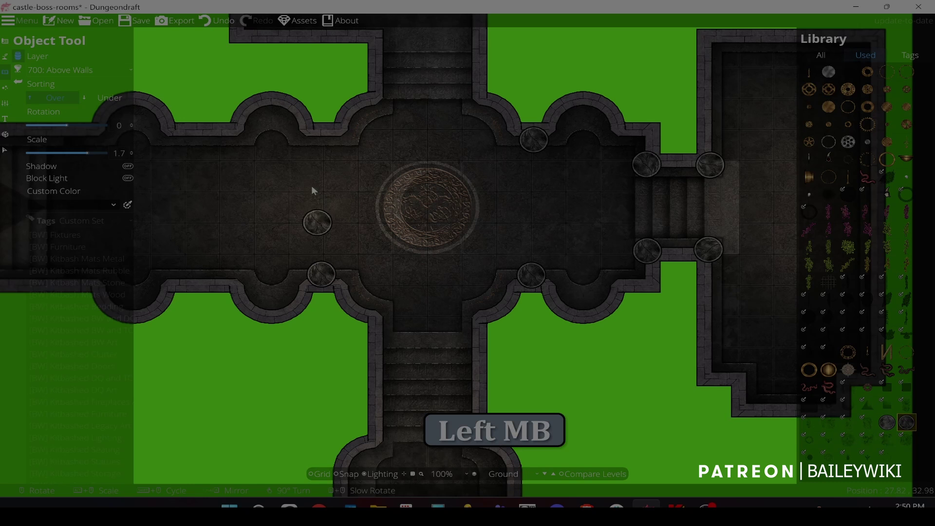
pyautogui.click(325, 139)
# - Place a facing pair of round pillars on the corridor's north and south walls, between the two alcoves west of the crossing
pyautogui.press('space')
pyautogui.moveTo(327, 140); pyautogui.dragTo(457, 142)
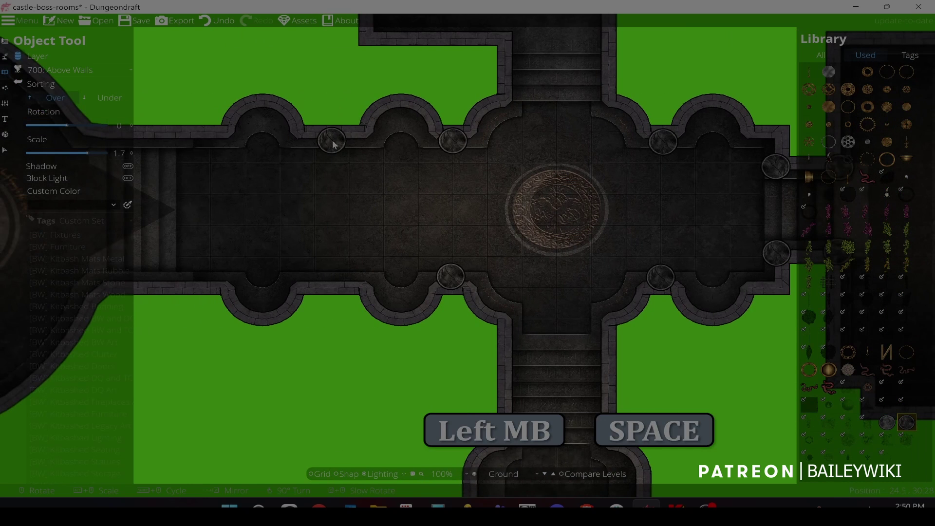
pyautogui.click(330, 274)
pyautogui.rightClick(330, 274)
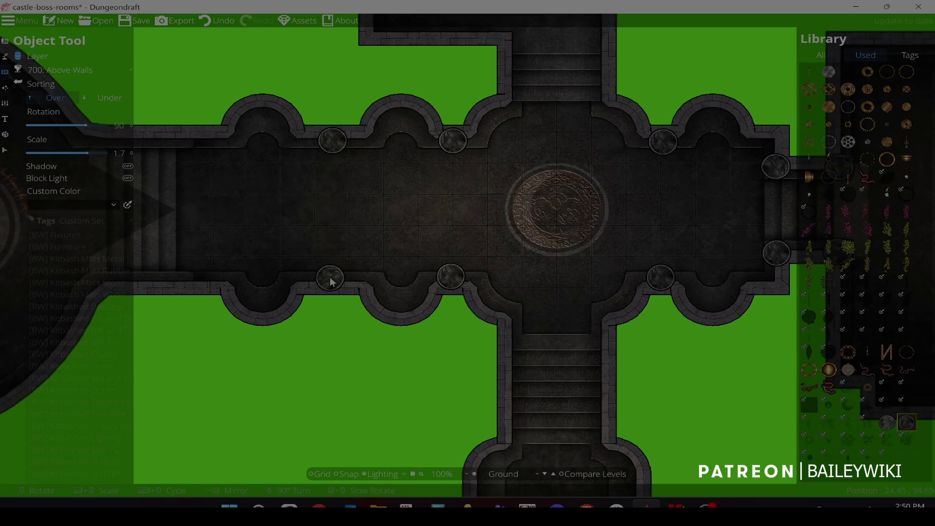
# - Place a round pillar on each side of the north stairs where they meet the crossing
pyautogui.press('space')
pyautogui.press('space')
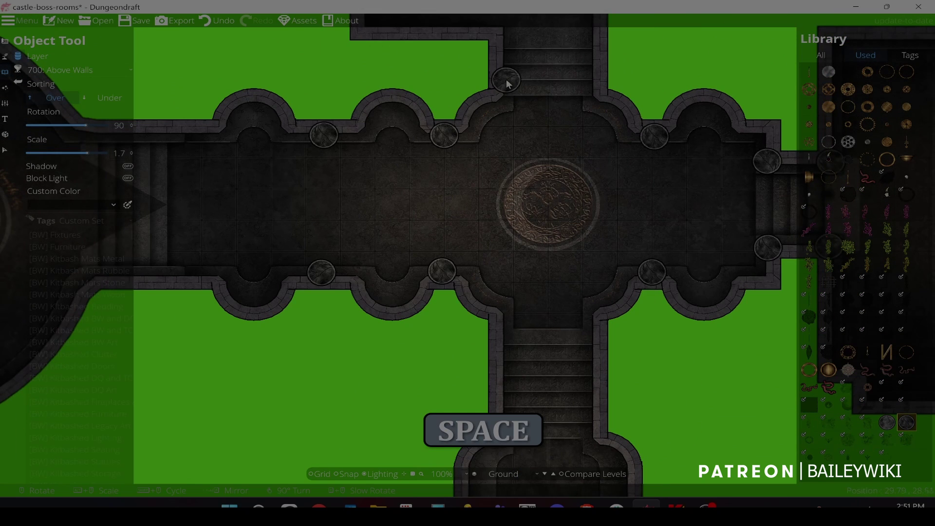
pyautogui.click(507, 82)
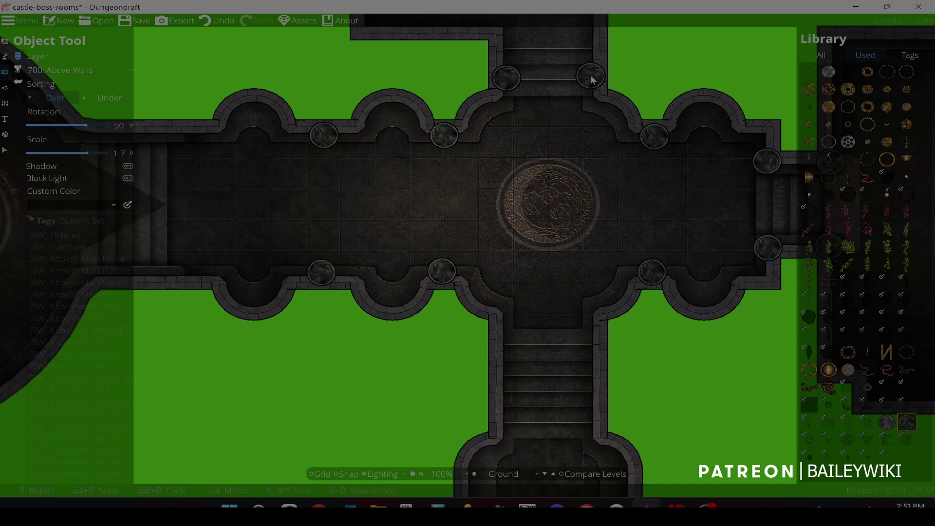
pyautogui.click(590, 79)
# - Place a round pillar on each side of the south stairs where they meet the crossing
pyautogui.press('space')
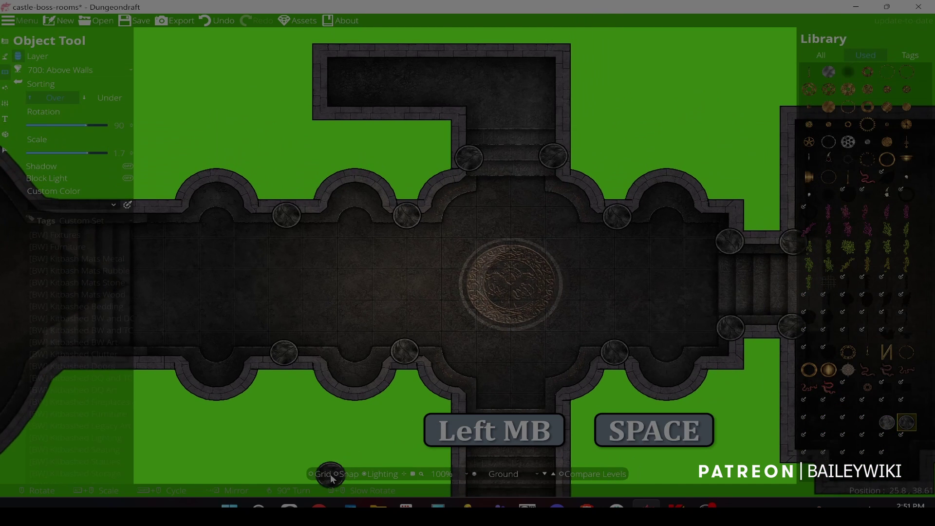
pyautogui.click(329, 474)
pyautogui.click(330, 475)
pyautogui.moveTo(511, 386); pyautogui.dragTo(506, 262)
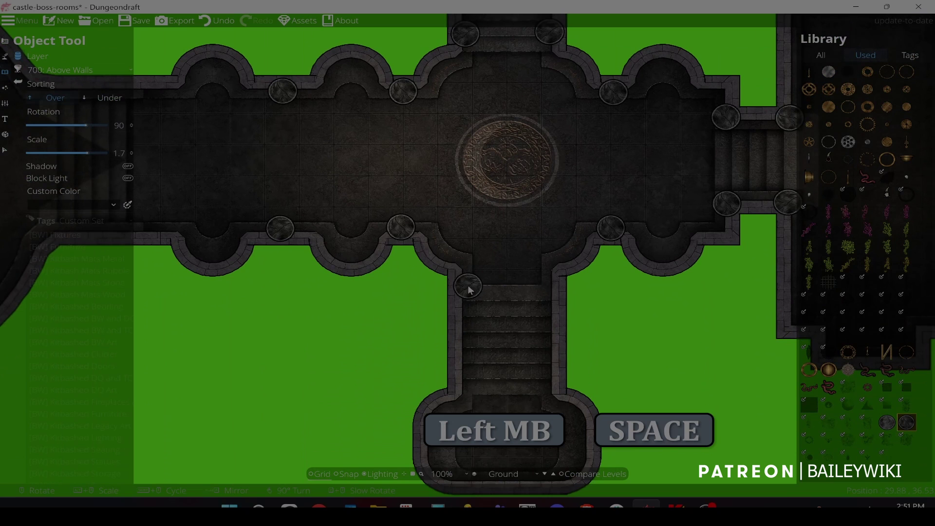
pyautogui.rightClick(552, 290)
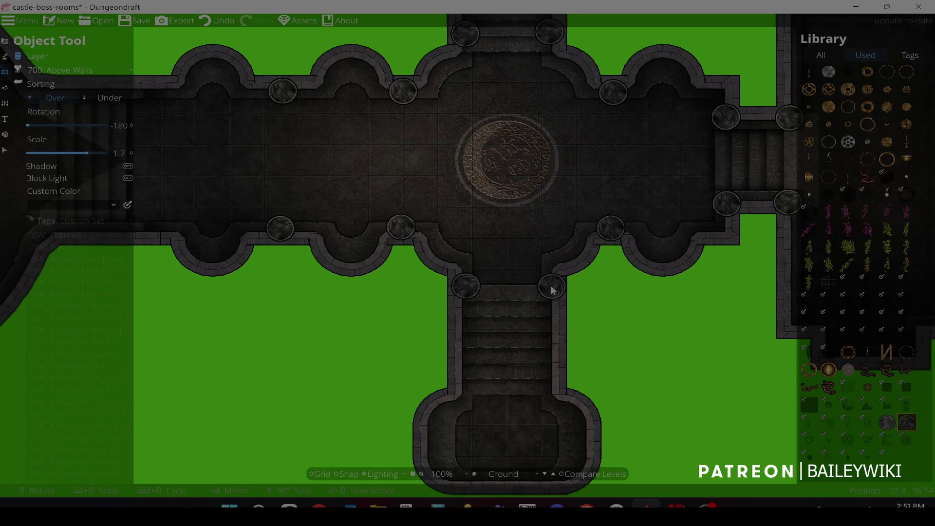
pyautogui.click(552, 291)
pyautogui.press('space')
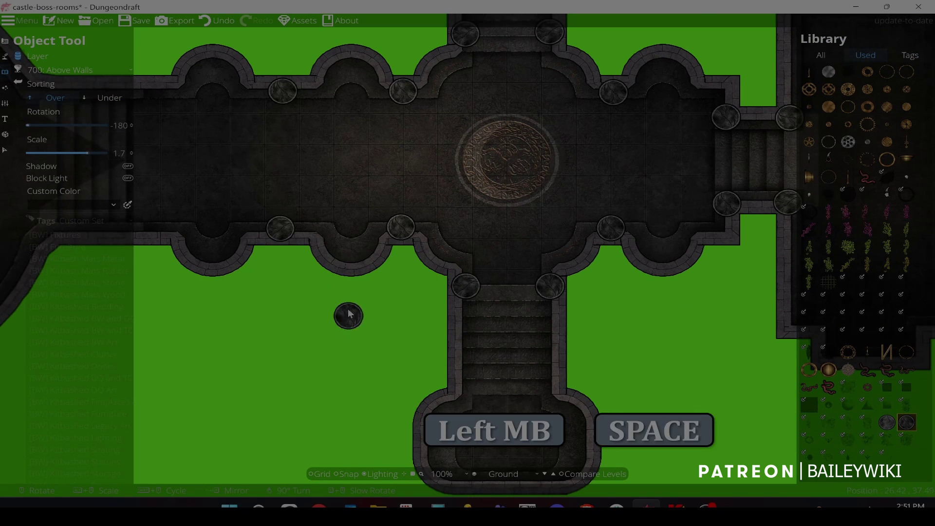
# - Place round pillars on the four rounded corners of the small room at the end of the south stairs
pyautogui.moveTo(346, 313); pyautogui.dragTo(359, 207)
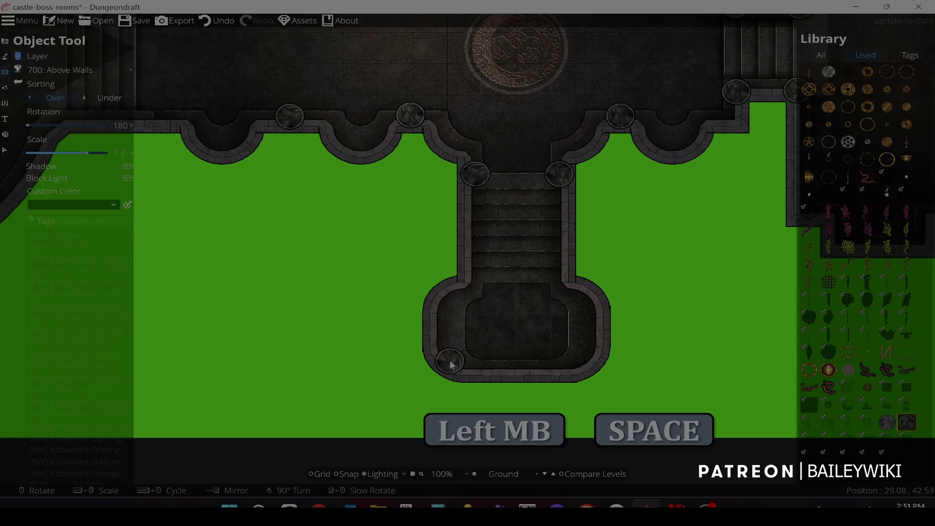
pyautogui.click(582, 297)
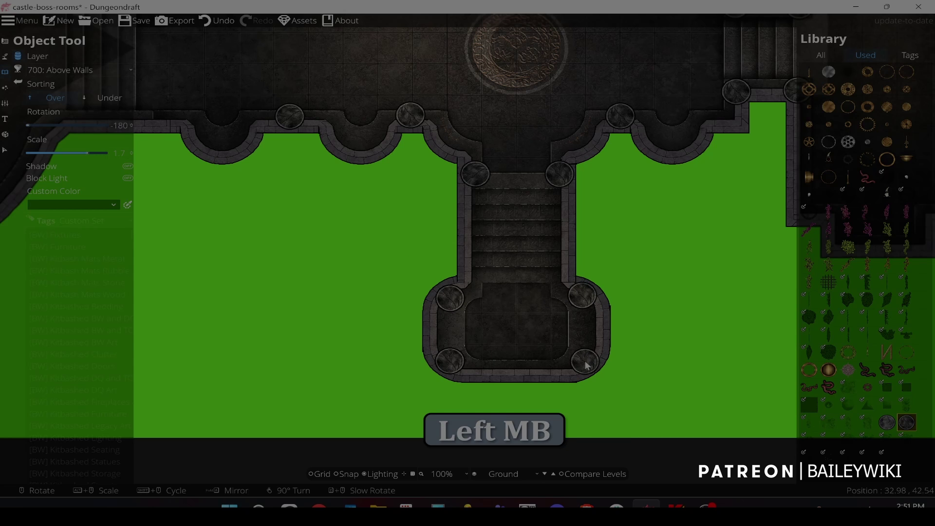
pyautogui.rightClick(585, 361)
pyautogui.click(584, 361)
# - Place a round pillar on both wall corners where the wide stairs open into the large round hall
pyautogui.press('space')
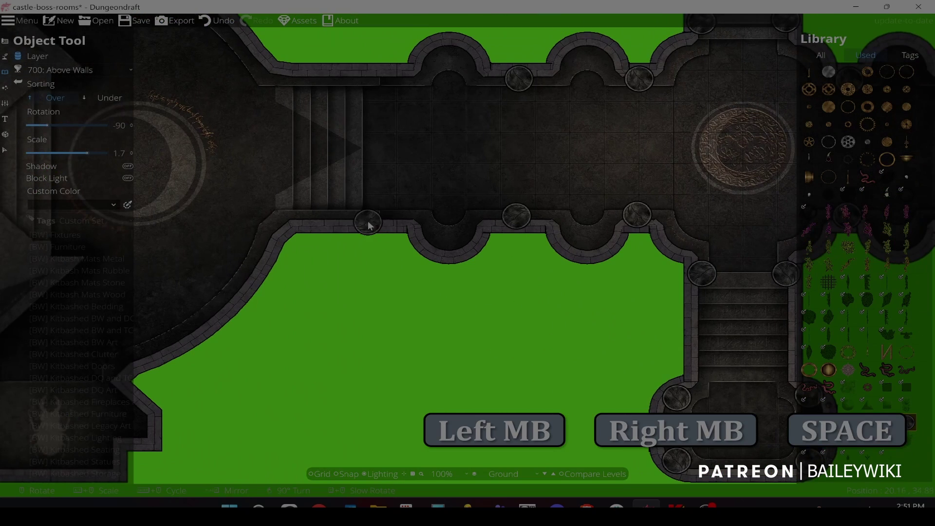
pyautogui.press('space')
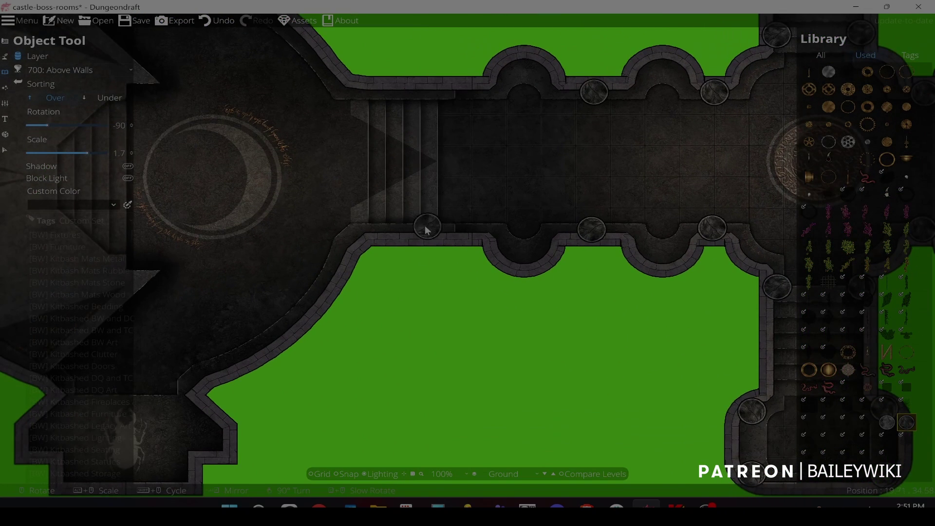
pyautogui.click(353, 239)
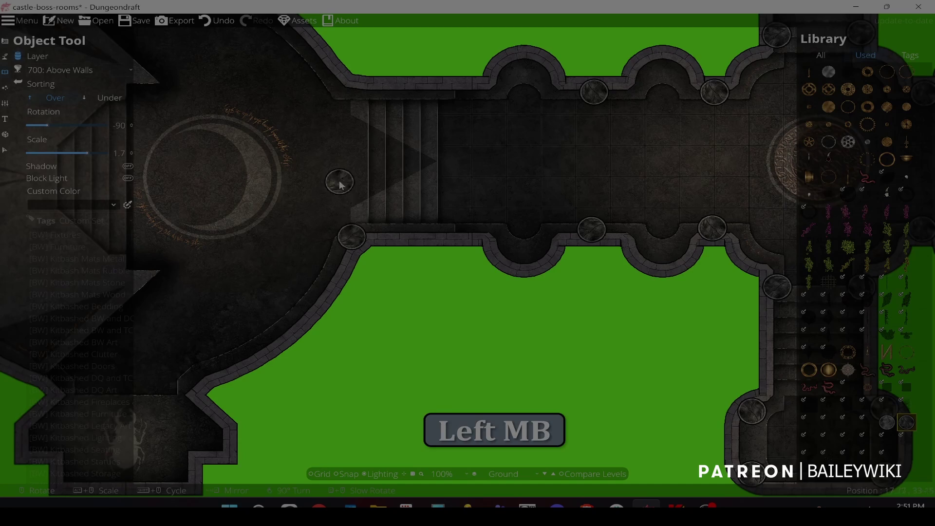
pyautogui.press('space')
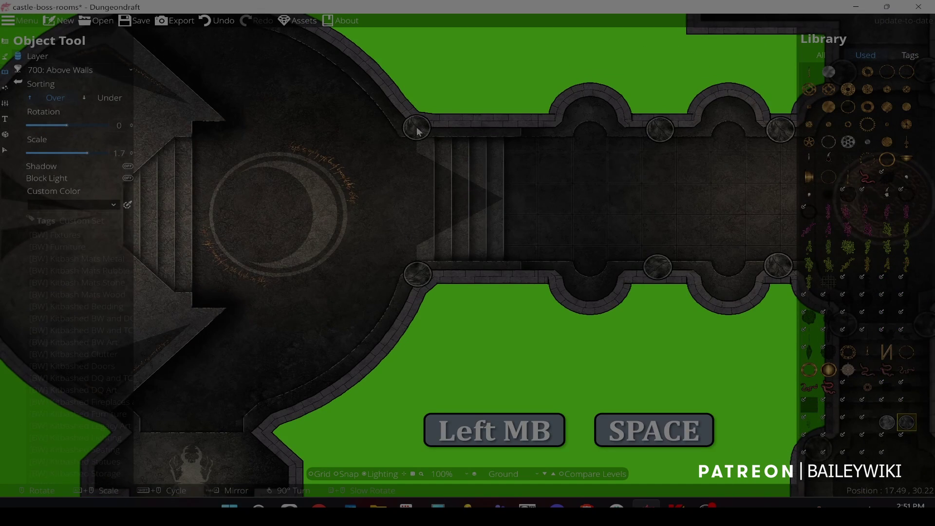
pyautogui.click(416, 128)
# - Place round pillars on both sides of the south beetle alcove's entrance and one on the round hall's southeast curved wall
pyautogui.moveTo(381, 174); pyautogui.dragTo(544, 107)
pyautogui.press('space')
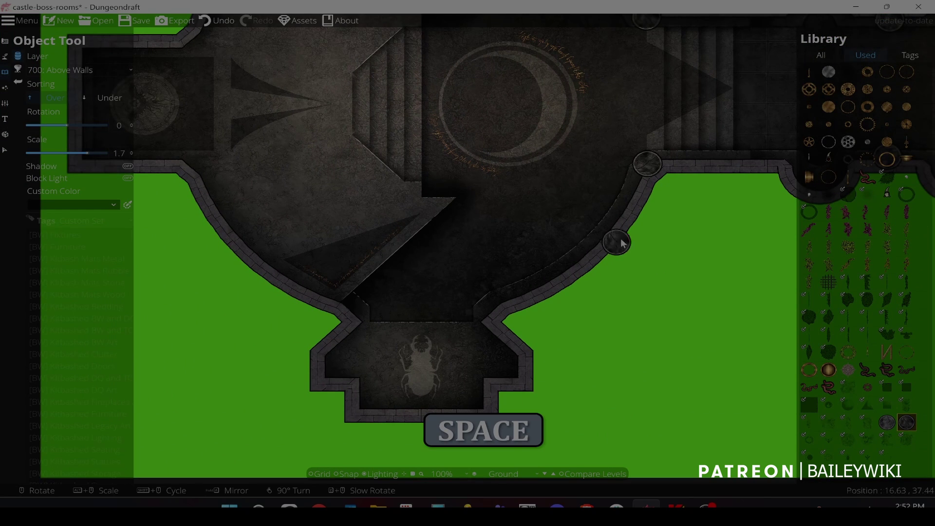
pyautogui.click(487, 312)
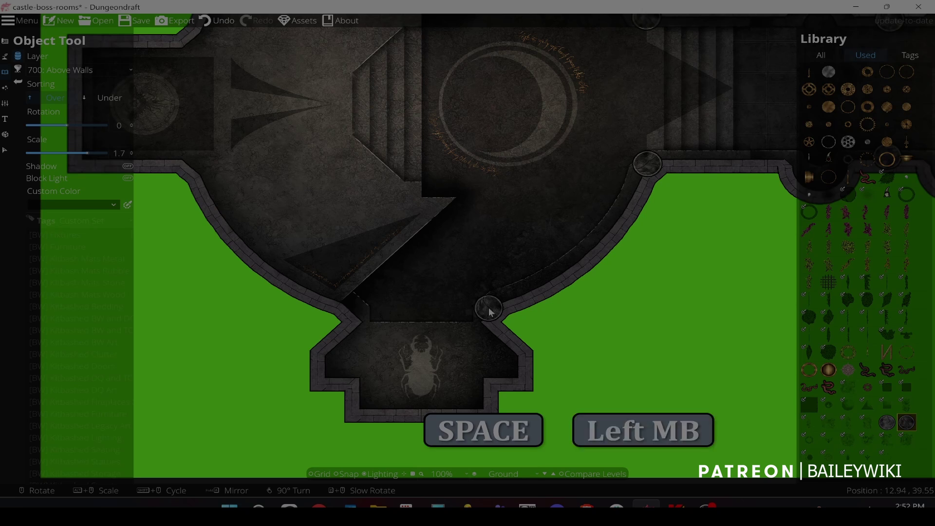
pyautogui.click(354, 309)
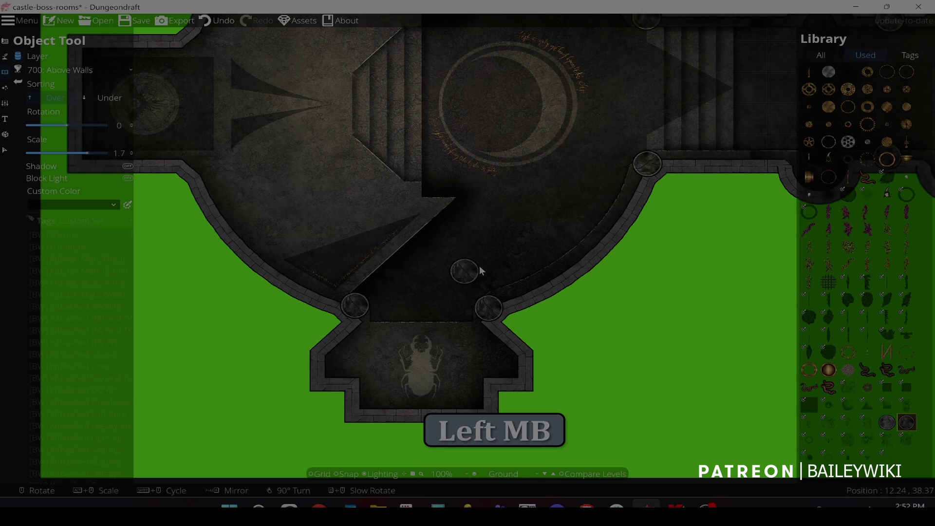
pyautogui.click(588, 252)
# - Place round pillars on both sides of the north beetle alcove's entrance and one on the round hall's northeast curved wall
pyautogui.press('space')
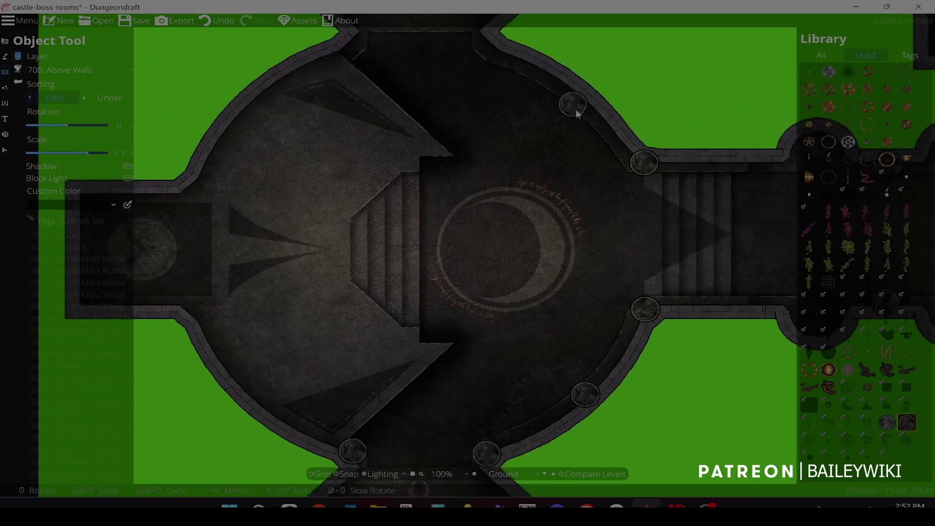
pyautogui.press('space')
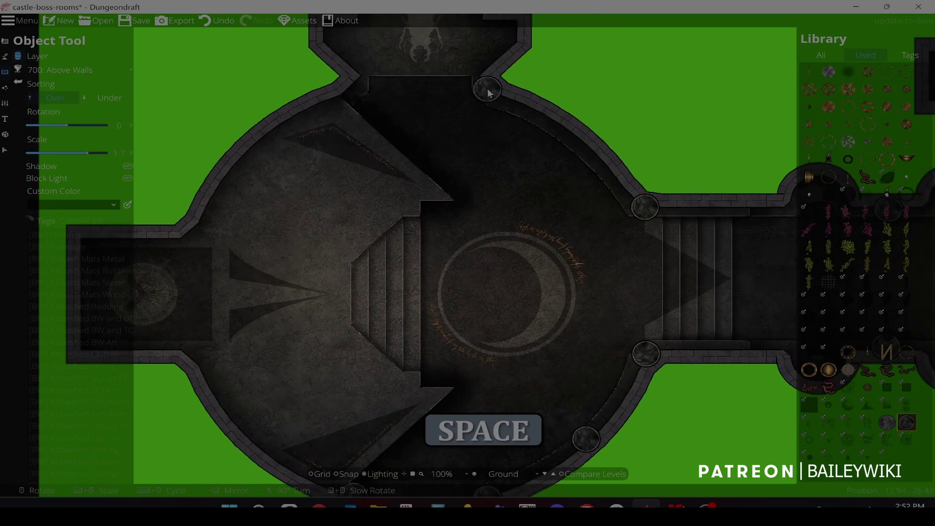
pyautogui.press('space')
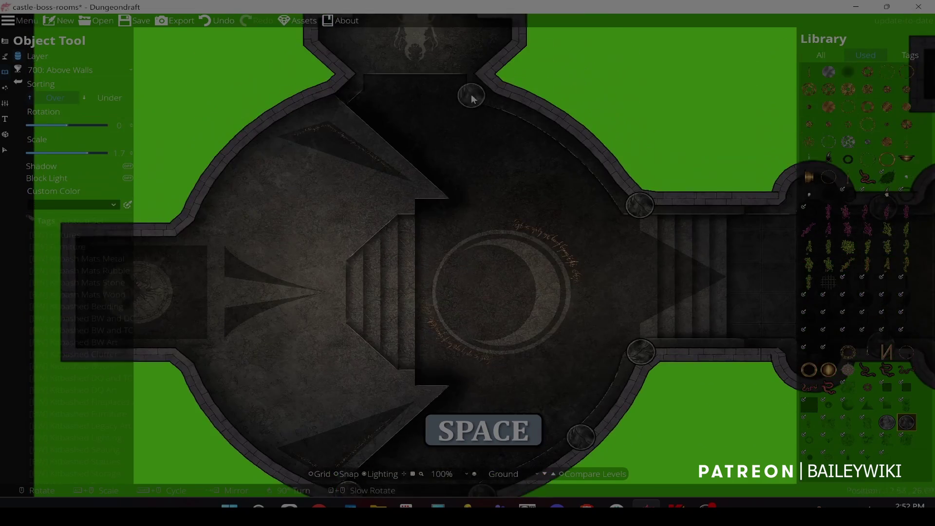
pyautogui.click(483, 90)
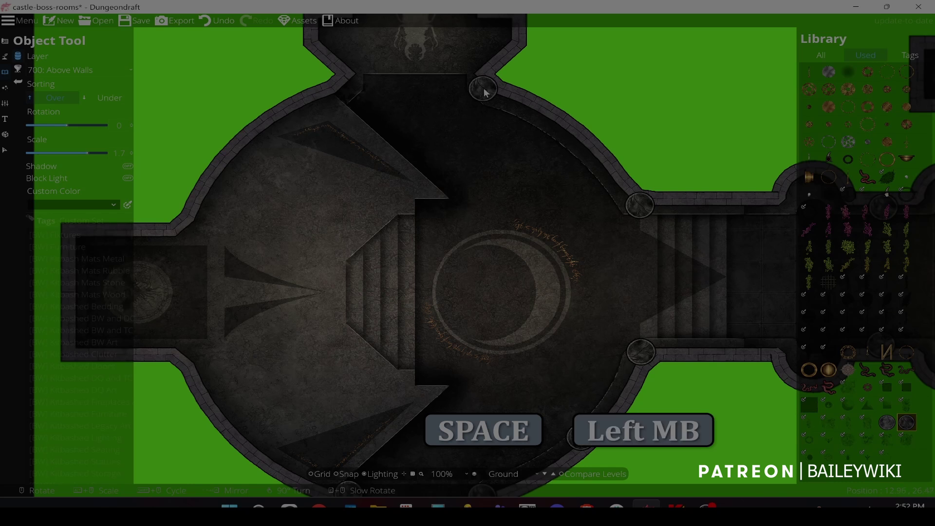
pyautogui.rightClick(573, 142)
pyautogui.click(573, 142)
pyautogui.press('space')
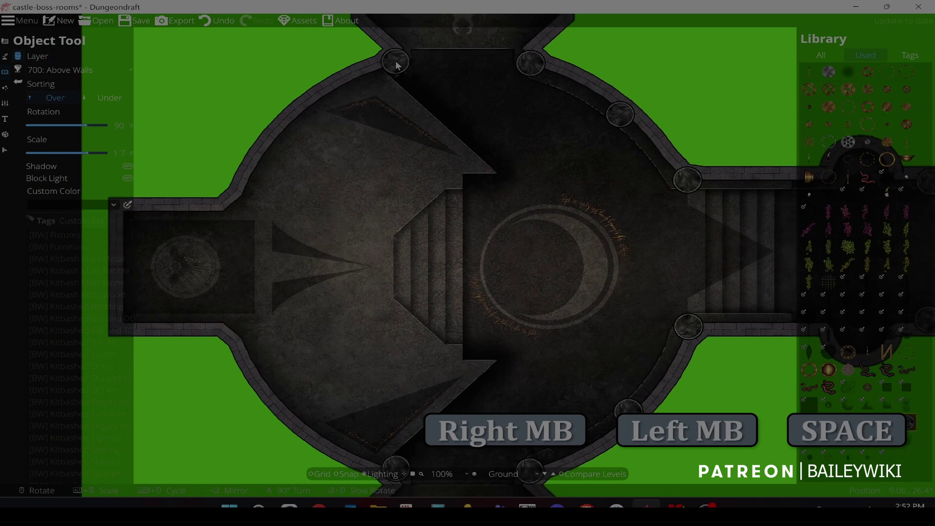
pyautogui.click(393, 63)
# - Place round pillars on the four wall corners of the square alcove at the west end of the round hall
pyautogui.press('space')
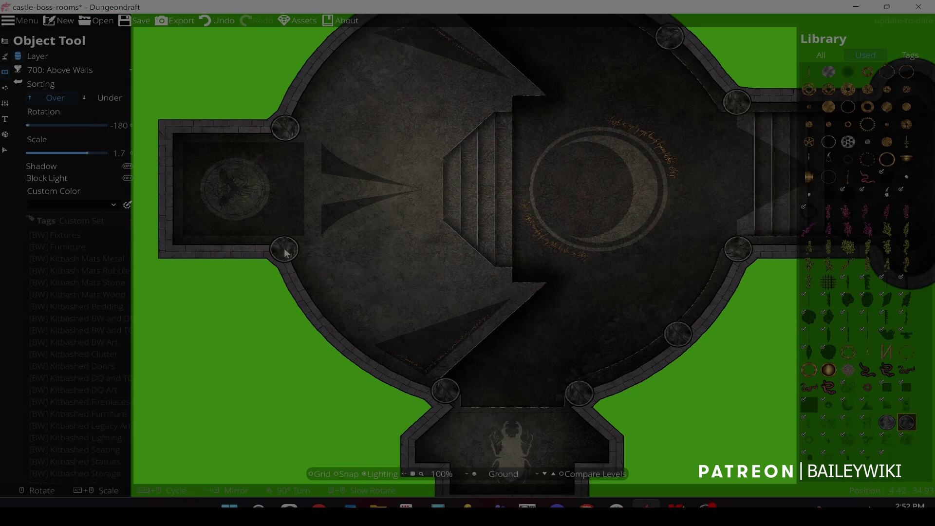
pyautogui.click(284, 248)
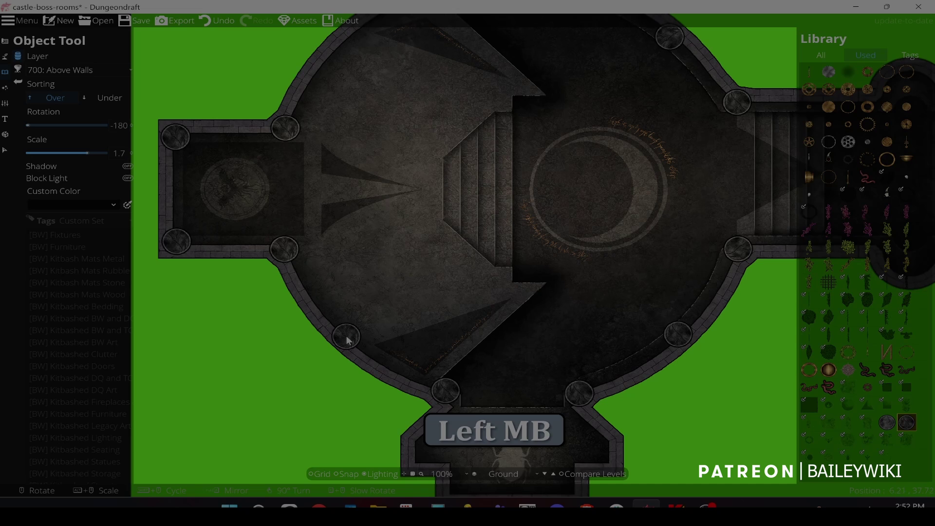
pyautogui.moveTo(449, 301); pyautogui.dragTo(390, 297)
pyautogui.scroll(-2, 407, 299)
pyautogui.scroll(1, 401, 288)
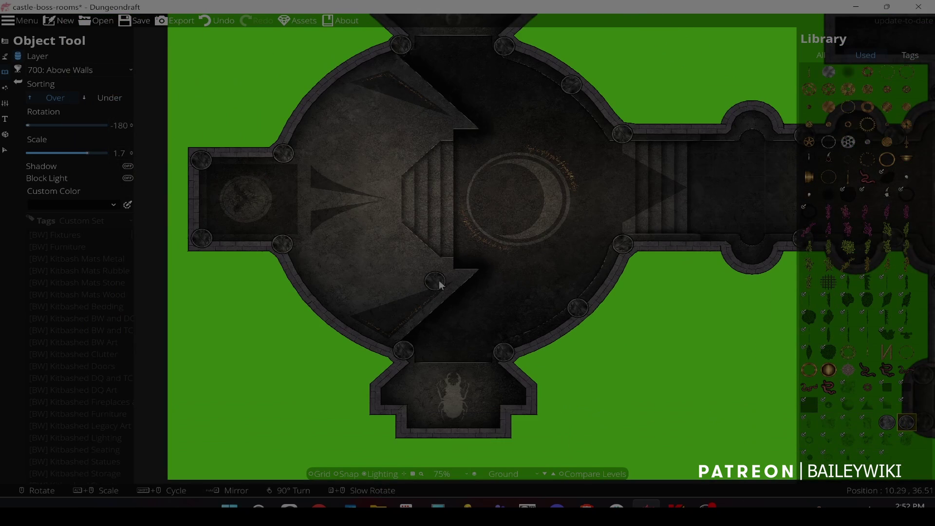
# - On 400: User Layer 4, place the lighter round stone piece at scale 1.8 beneath the west square alcove's four corner pillars
pyautogui.press('space')
pyautogui.click(110, 71)
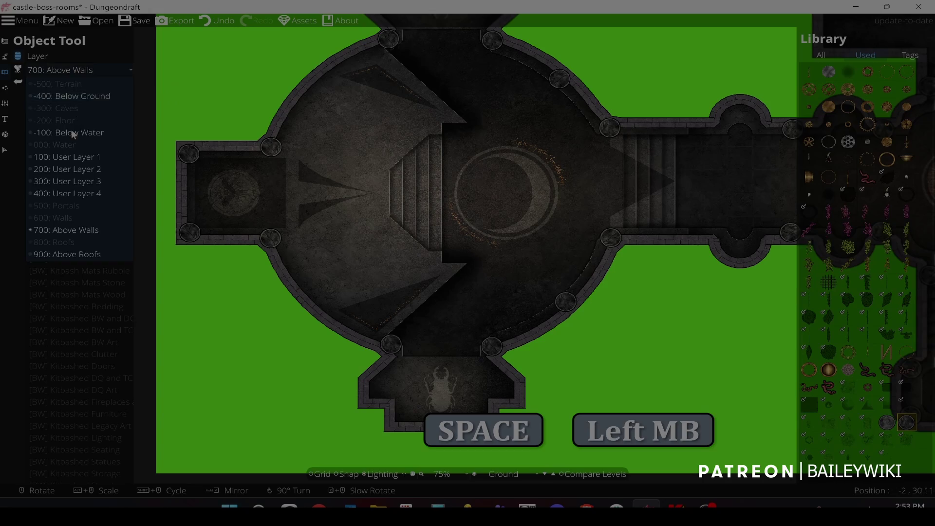
pyautogui.click(63, 194)
pyautogui.scroll(5, 376, 230)
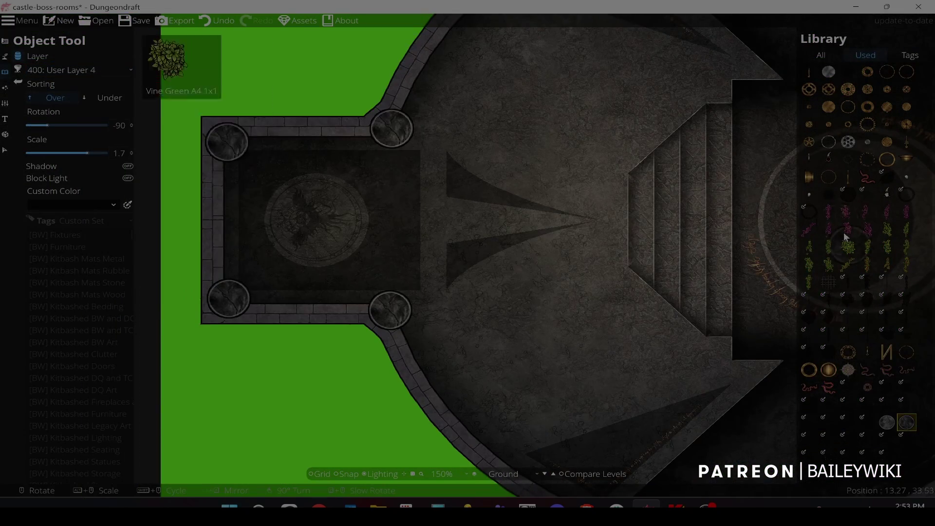
pyautogui.click(887, 423)
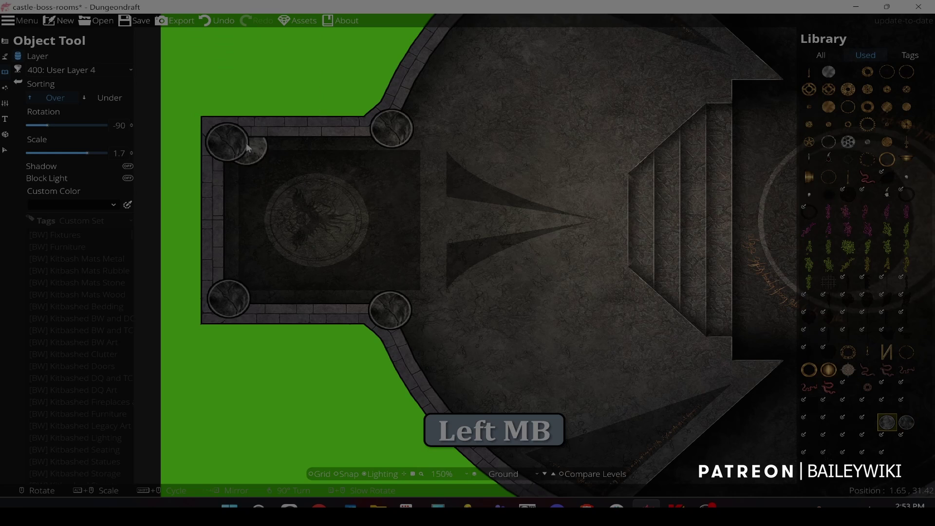
pyautogui.keyDown('alt'); pyautogui.click(259, 161); pyautogui.keyUp('alt')
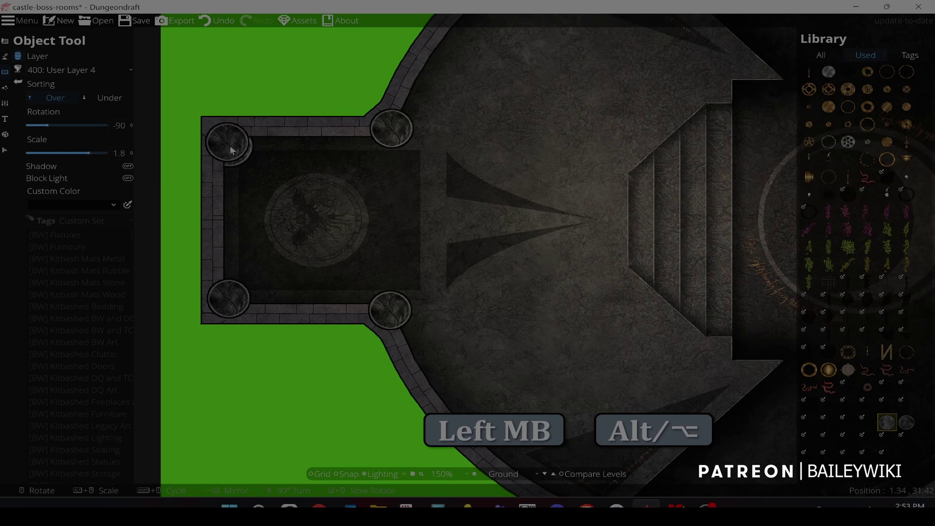
pyautogui.click(232, 300)
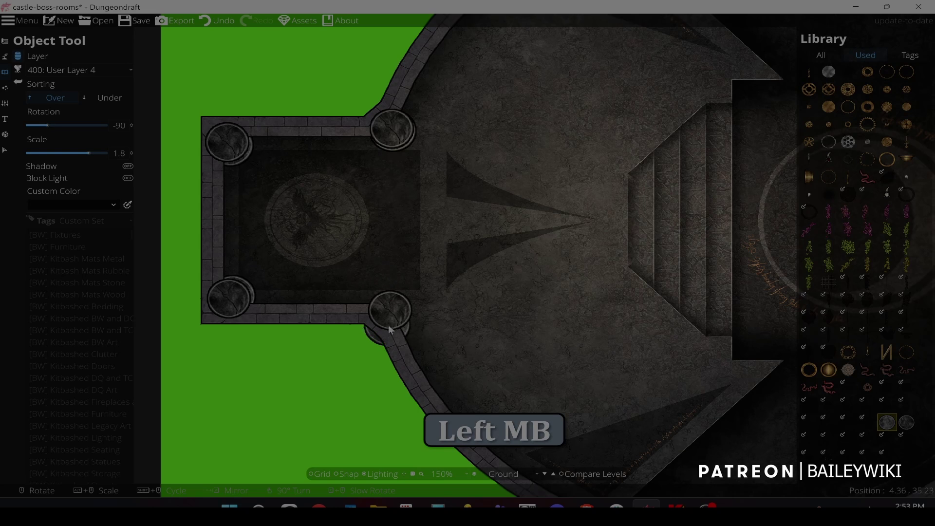
pyautogui.moveTo(393, 308); pyautogui.dragTo(368, 107)
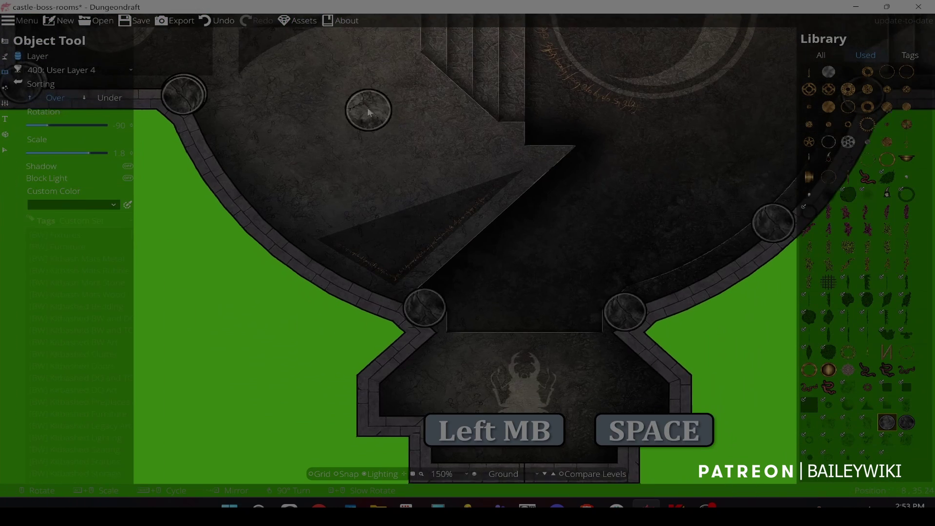
# - Place the lighter round piece beneath the pillars at the south beetle alcove's entrance, the southeast curved wall and the wide stairs' south corner
pyautogui.click(425, 304)
pyautogui.moveTo(733, 251); pyautogui.dragTo(590, 249)
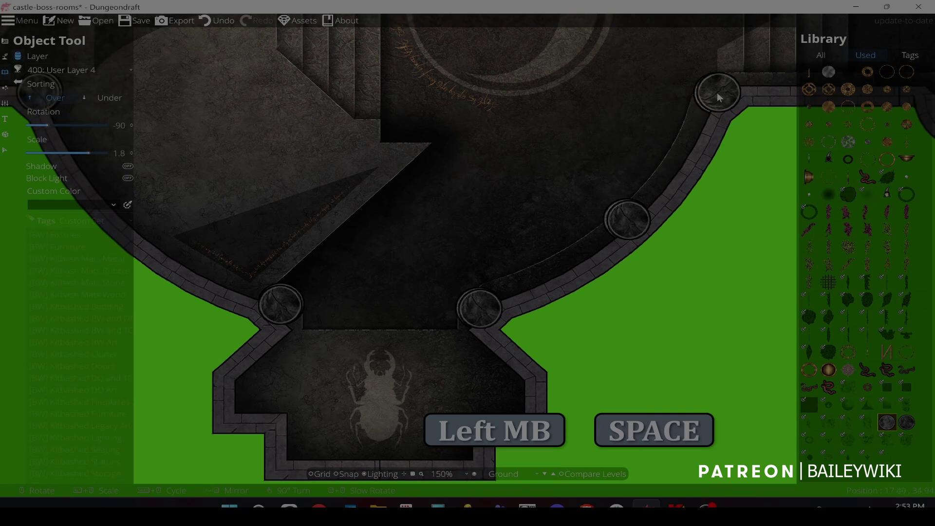
pyautogui.moveTo(716, 90); pyautogui.dragTo(628, 162)
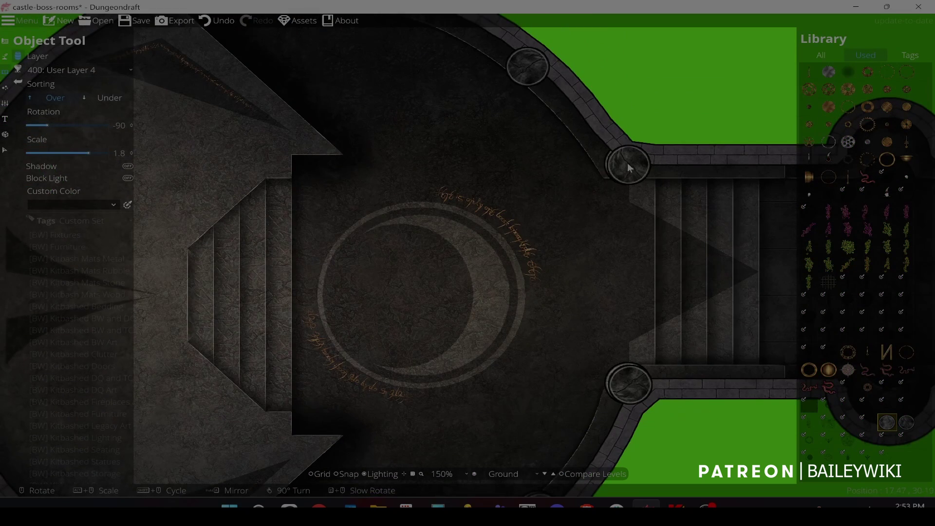
# - Place the lighter round piece beneath the pillars at the wide stairs' north corner, the northeast curved wall and the north beetle alcove's entrance
pyautogui.click(627, 165)
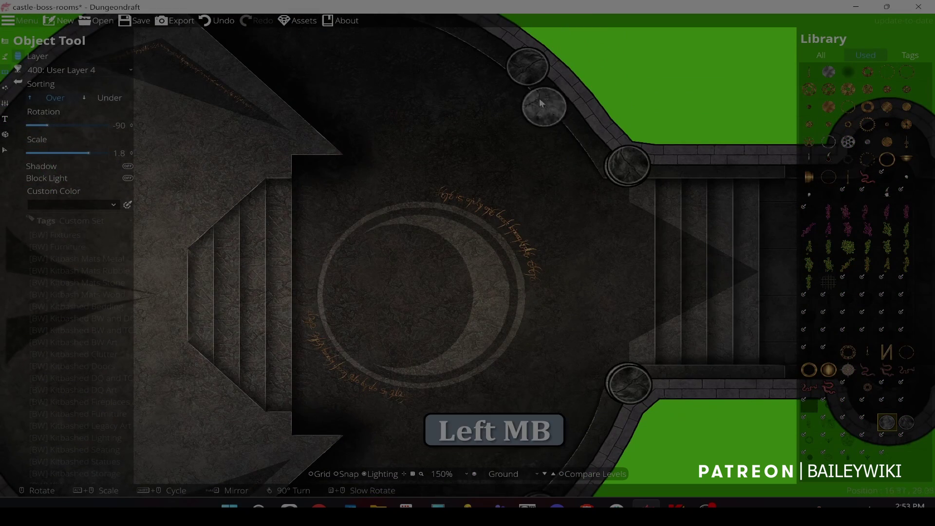
pyautogui.click(527, 68)
pyautogui.moveTo(527, 68); pyautogui.dragTo(641, 190)
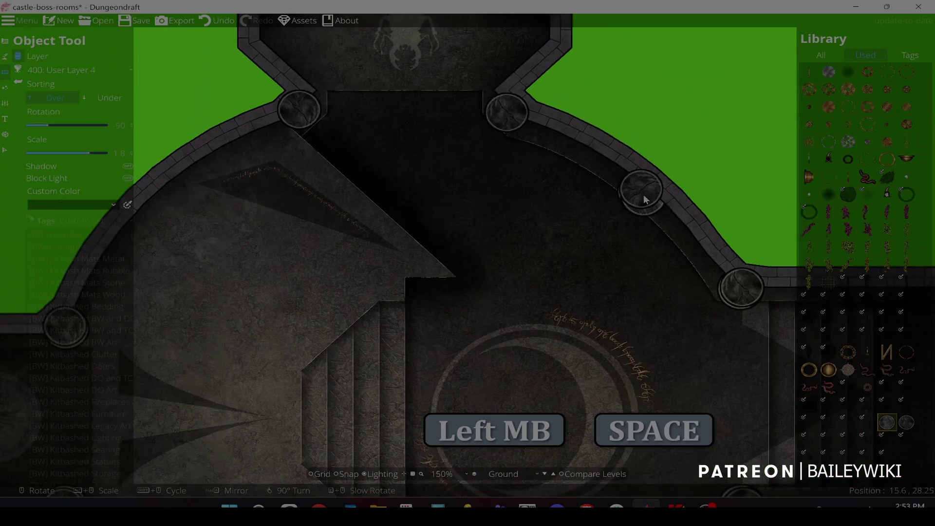
pyautogui.click(507, 117)
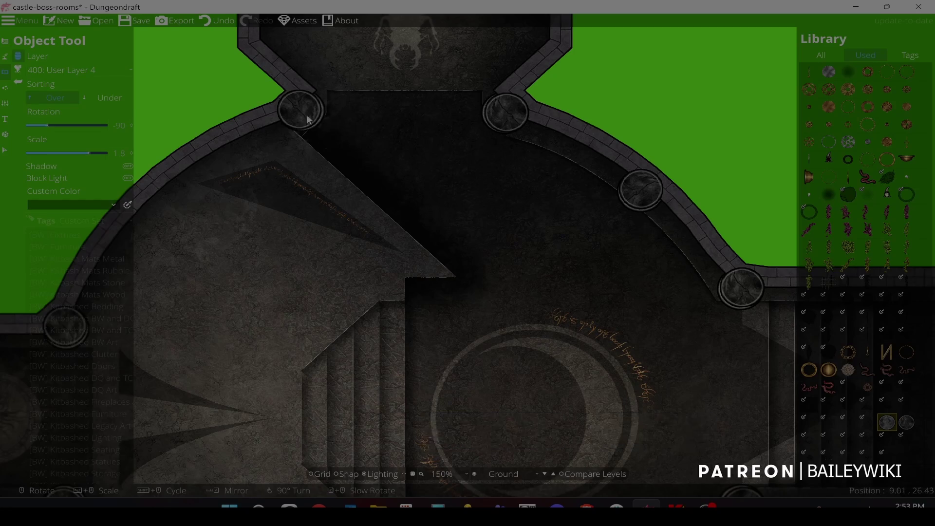
# - Place the lighter round piece beneath the corridor's north-wall pillars between the niches and both pillars at the north staircase
pyautogui.scroll(-5, 419, 245)
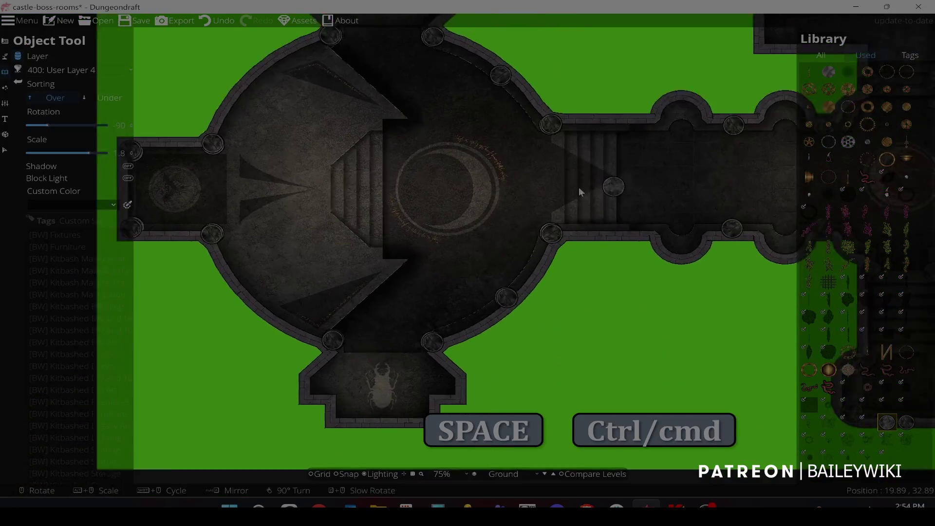
pyautogui.moveTo(578, 192); pyautogui.dragTo(303, 220)
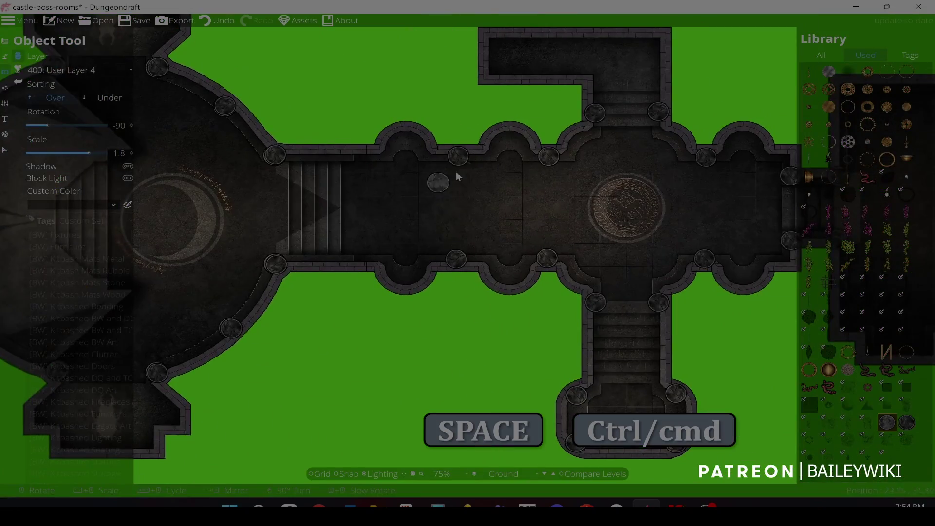
pyautogui.scroll(3, 458, 171)
pyautogui.moveTo(460, 168); pyautogui.dragTo(445, 359)
pyautogui.scroll(1, 437, 342)
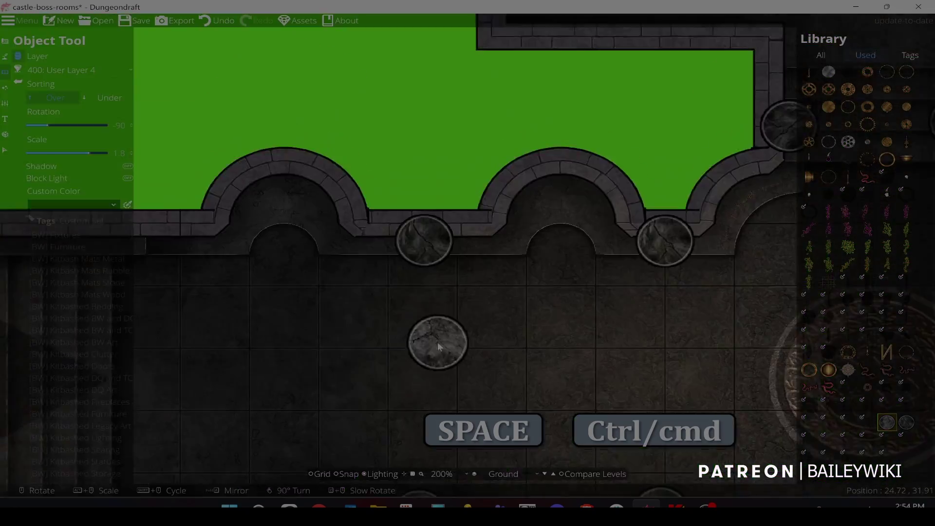
pyautogui.click(423, 238)
pyautogui.moveTo(665, 237); pyautogui.dragTo(461, 250)
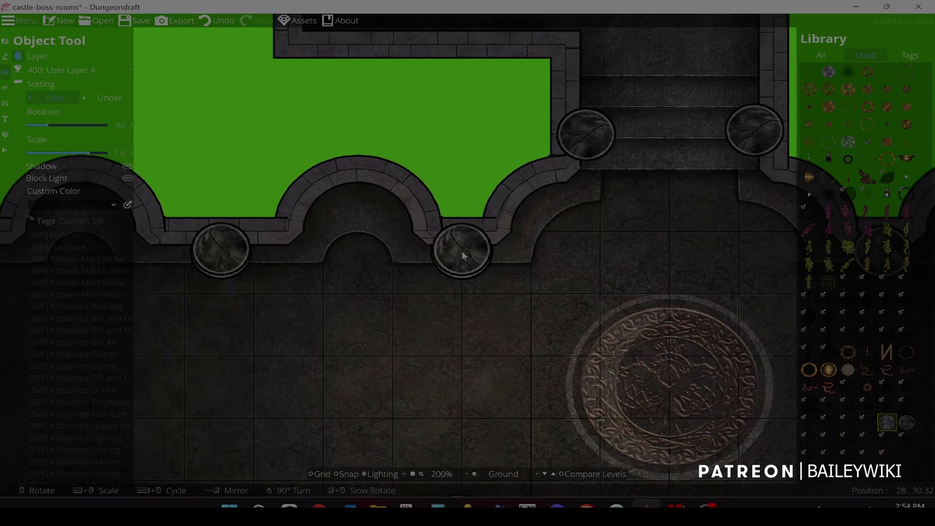
pyautogui.click(461, 250)
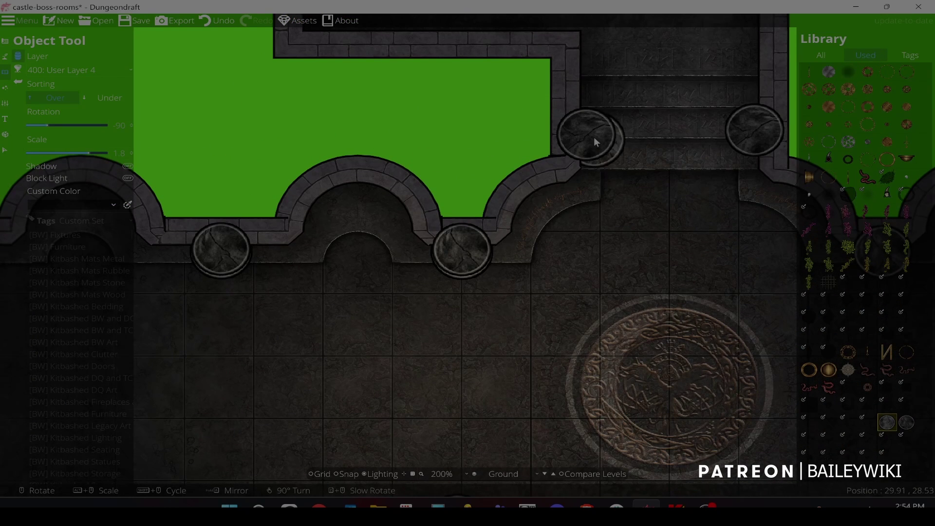
pyautogui.click(753, 130)
# - Place the lighter round piece beneath the north-wall pillar east of the medallion and the four pillars around the east stairs
pyautogui.moveTo(729, 160); pyautogui.dragTo(485, 190)
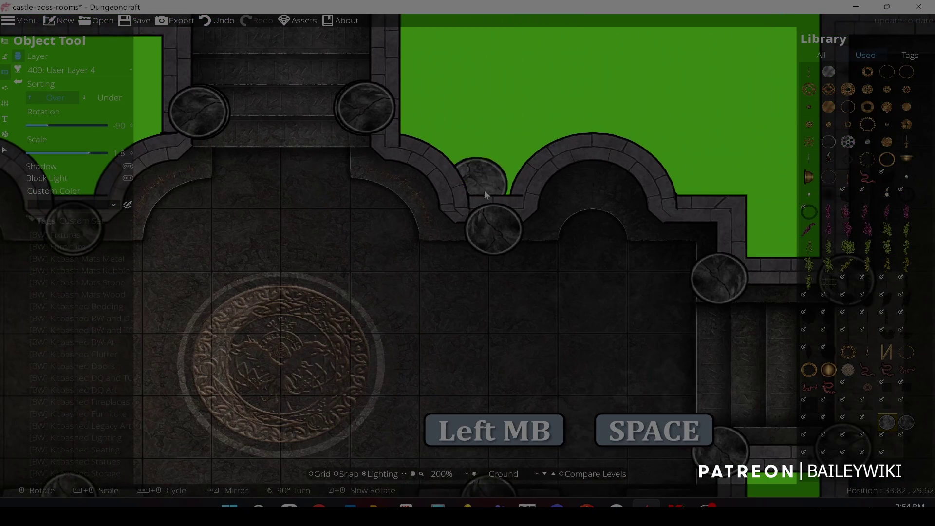
pyautogui.click(494, 232)
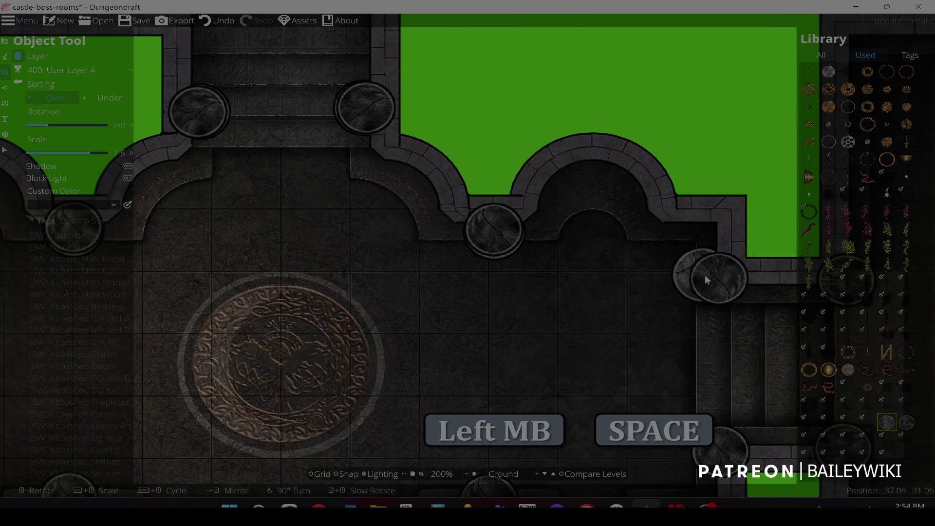
pyautogui.click(717, 279)
pyautogui.moveTo(717, 279); pyautogui.dragTo(592, 140)
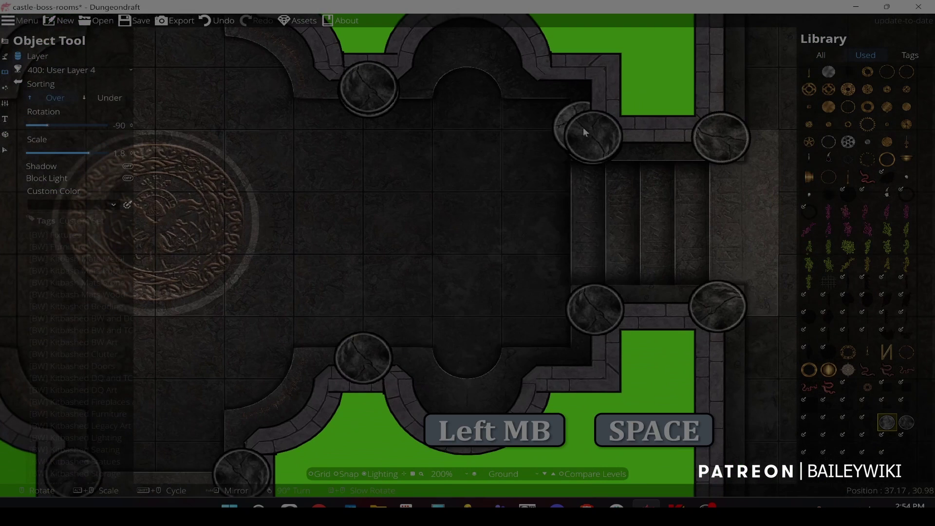
pyautogui.click(594, 309)
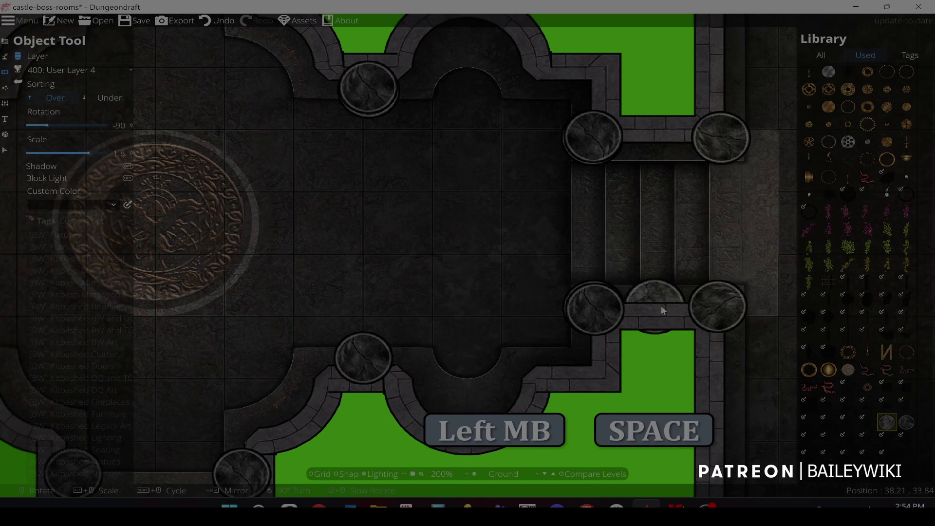
pyautogui.click(719, 304)
pyautogui.click(722, 136)
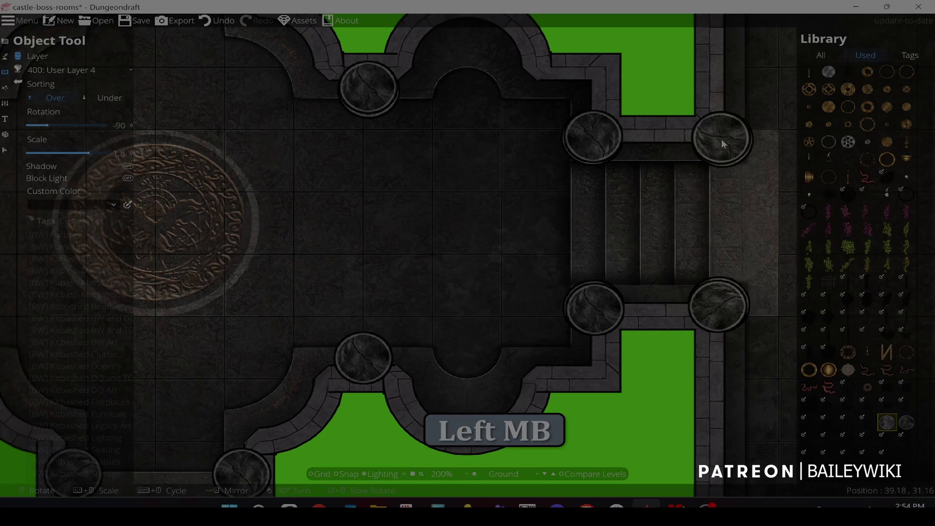
# - Place the lighter round piece beneath the south-wall pillar east of the medallion and both pillars at the head of the south stairs
pyautogui.moveTo(720, 140); pyautogui.dragTo(687, 134)
pyautogui.scroll(-3, 458, 269)
pyautogui.scroll(-1, 458, 269)
pyautogui.scroll(6, 540, 149)
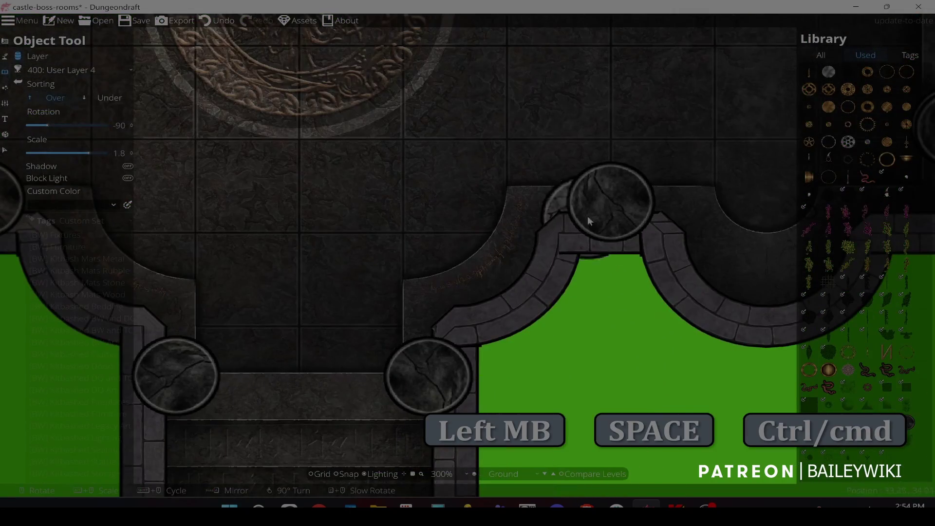
pyautogui.click(609, 196)
pyautogui.moveTo(424, 375); pyautogui.dragTo(507, 274)
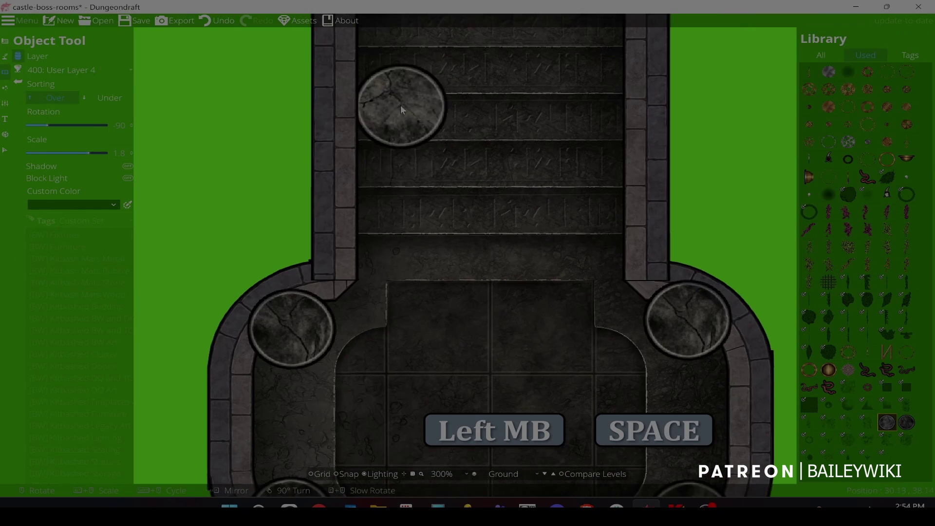
# - Place the lighter round piece beneath the four pillars of the rounded south room and the corridor's south-wall pillars between the niches
pyautogui.click(296, 329)
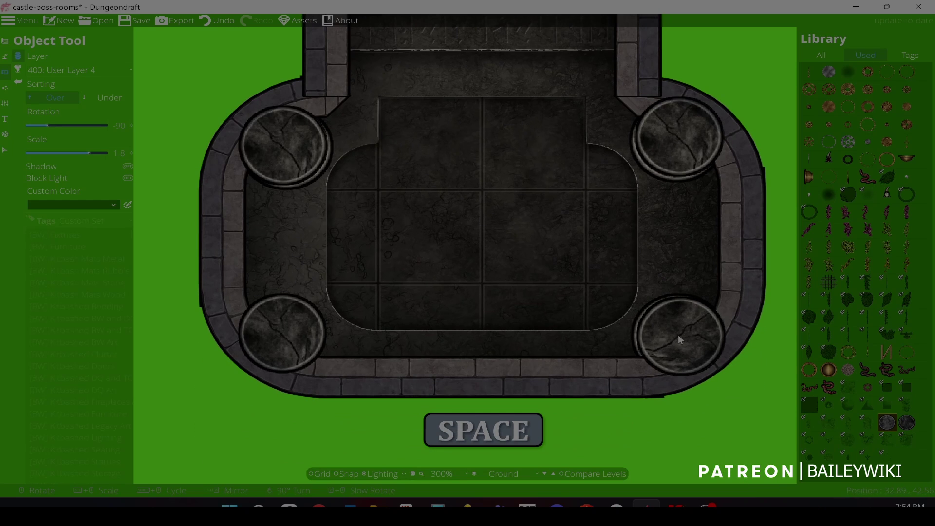
pyautogui.click(679, 334)
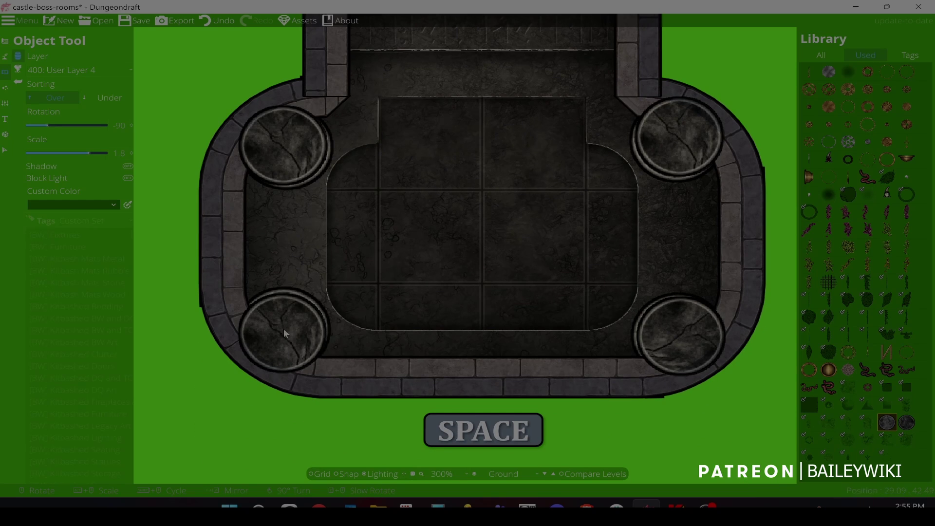
pyautogui.moveTo(395, 160); pyautogui.dragTo(290, 156)
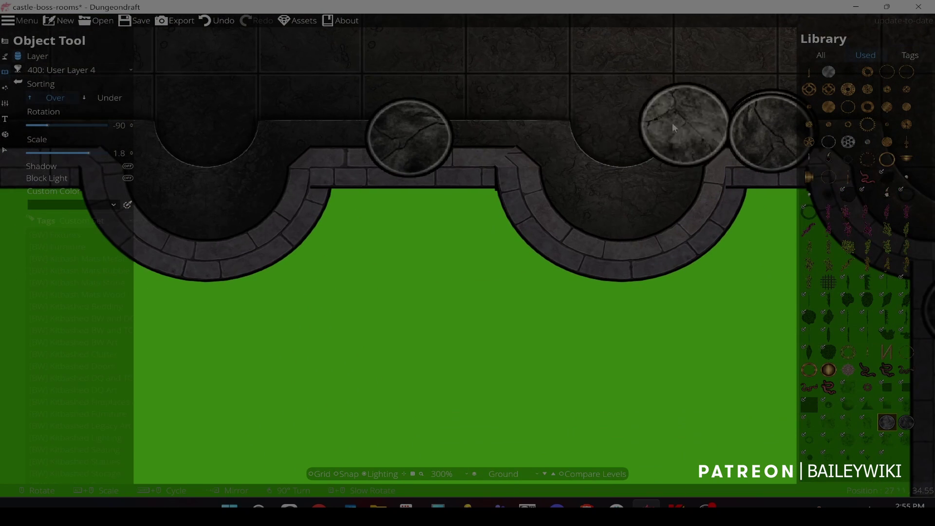
pyautogui.click(410, 136)
pyautogui.moveTo(409, 137); pyautogui.dragTo(786, 158)
pyautogui.scroll(-5, 486, 148)
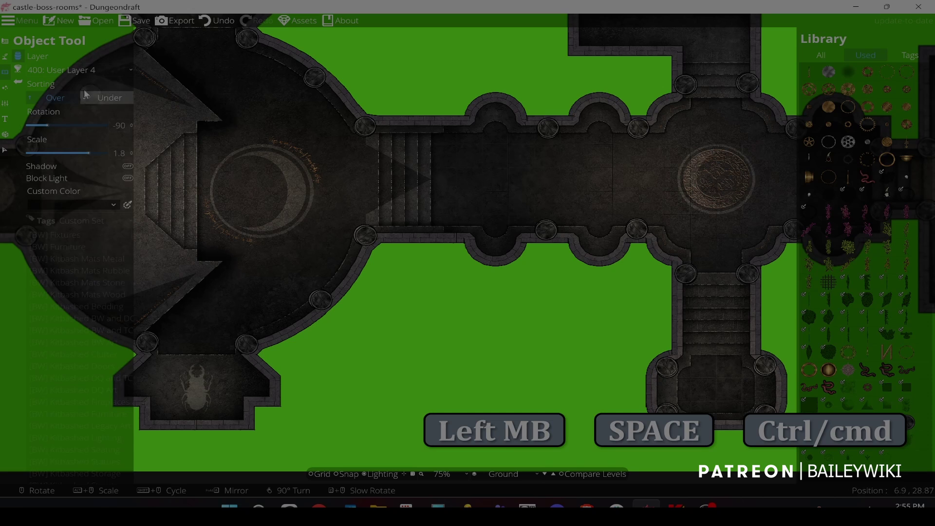
# - On 300: User Layer 3, place the round piece at scale 2 beneath the pillars at the wide stairs' south corner and southeast curved wall
pyautogui.click(73, 69)
pyautogui.click(63, 177)
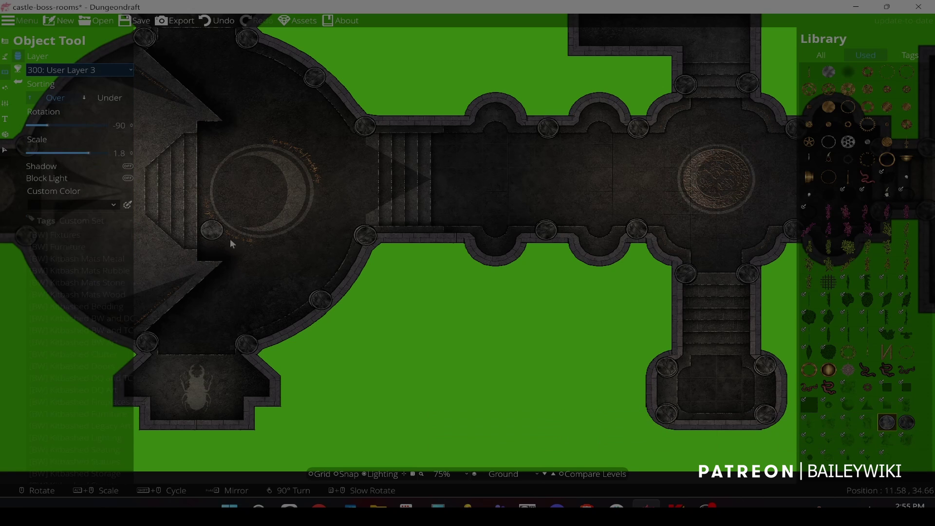
pyautogui.scroll(3, 322, 214)
pyautogui.scroll(2, 239, 212)
pyautogui.moveTo(238, 215); pyautogui.dragTo(348, 188)
pyautogui.scroll(1, 361, 189)
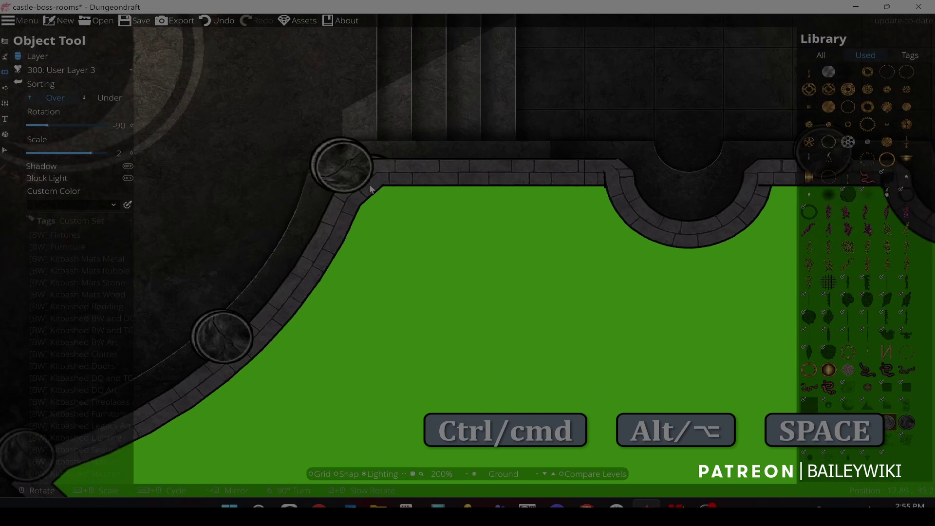
pyautogui.click(340, 165)
pyautogui.rightClick(251, 264)
pyautogui.click(220, 336)
pyautogui.moveTo(221, 336); pyautogui.dragTo(507, 220)
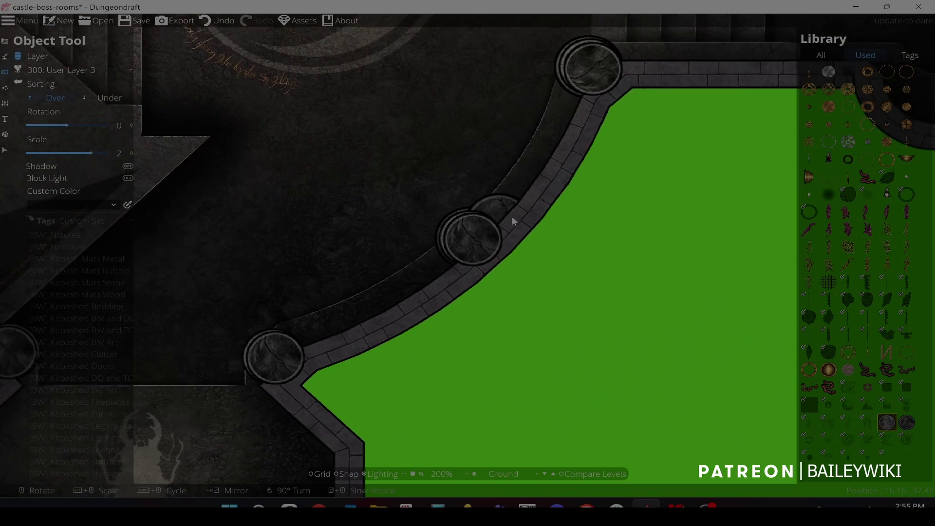
# - Place the scale 2 round piece beneath both pillars at the south beetle alcove's entrance
pyautogui.click(300, 340)
pyautogui.moveTo(300, 340); pyautogui.dragTo(536, 264)
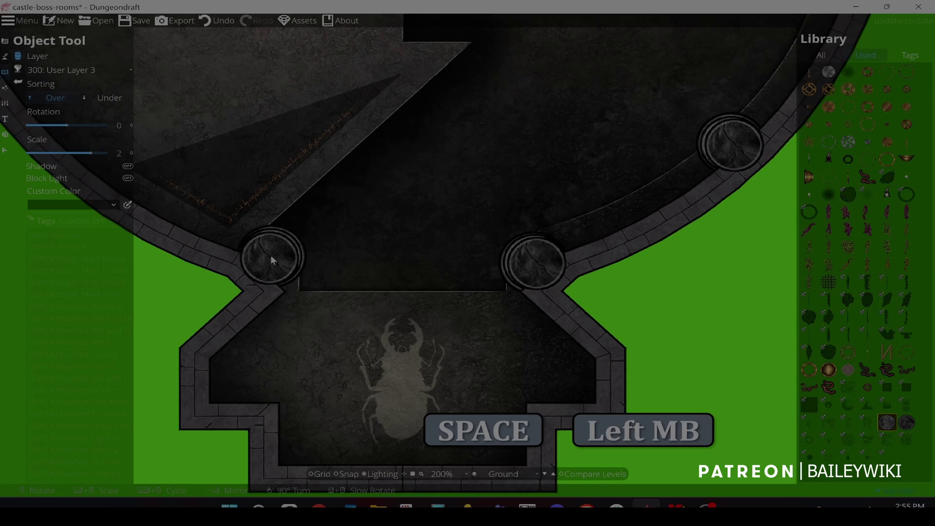
pyautogui.click(271, 255)
pyautogui.moveTo(270, 256); pyautogui.dragTo(542, 436)
# - Place the scale 2 round piece, offset slightly outward, beneath the four corner pillars of the west square alcove
pyautogui.moveTo(381, 216); pyautogui.dragTo(451, 156)
pyautogui.click(334, 154)
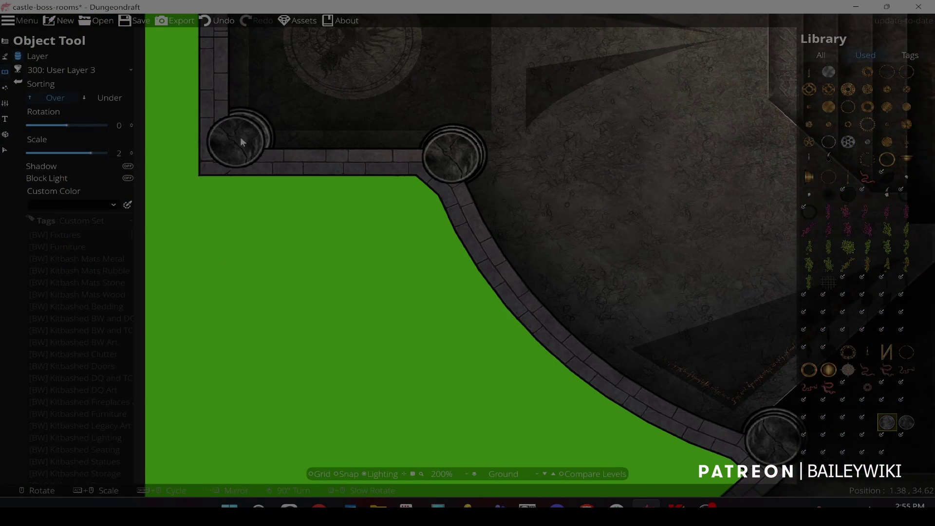
pyautogui.click(241, 142)
pyautogui.moveTo(241, 144); pyautogui.dragTo(239, 339)
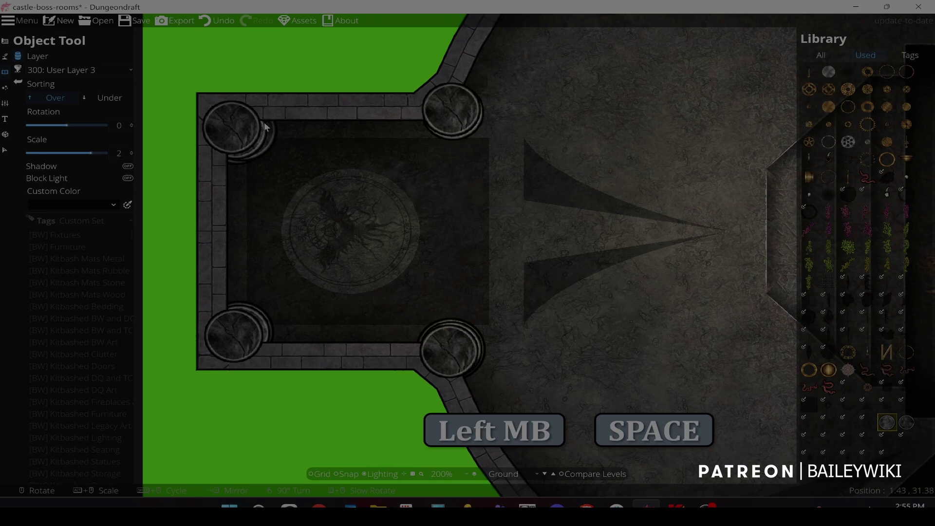
pyautogui.moveTo(451, 112); pyautogui.dragTo(477, 142)
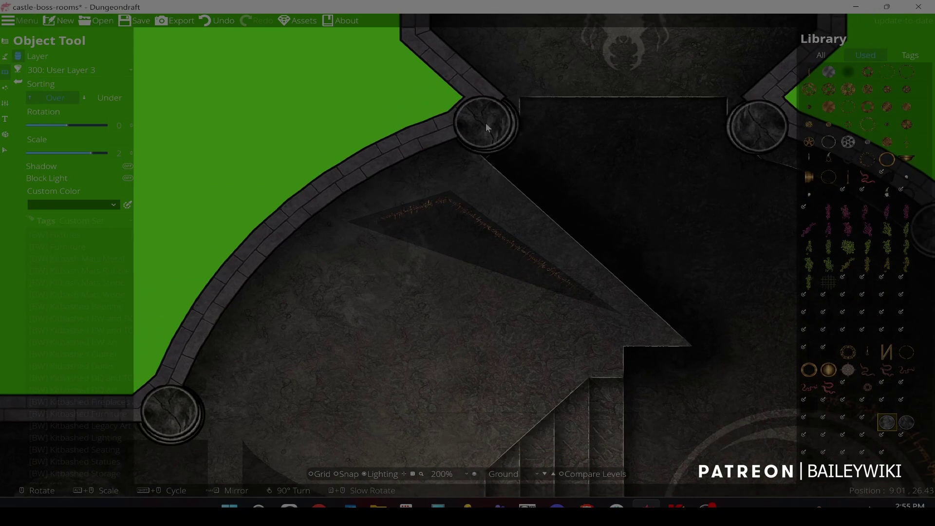
# - Place the scale 2 round piece beneath the pillars at the north beetle alcove's entrance and continue along the remaining pillars
pyautogui.click(486, 122)
pyautogui.moveTo(630, 142); pyautogui.dragTo(428, 163)
pyautogui.moveTo(552, 148); pyautogui.dragTo(610, 157)
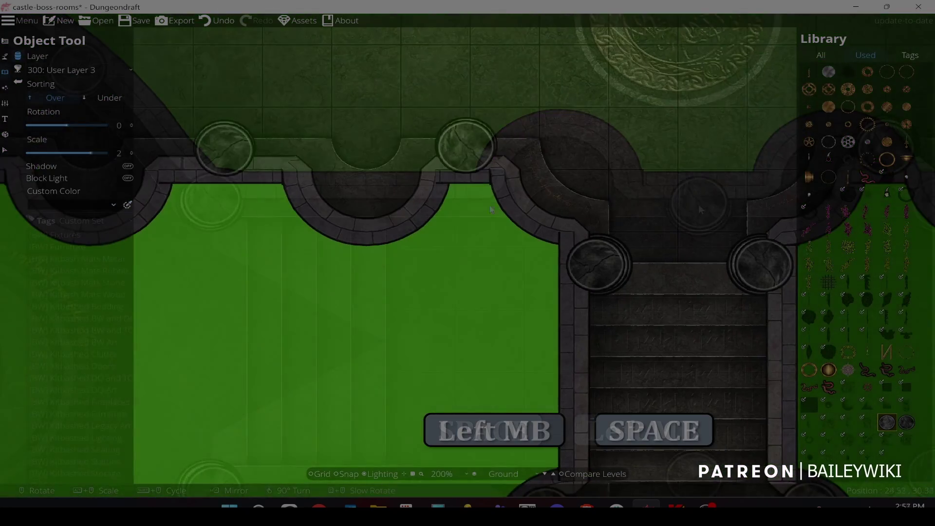
# - On 200: User Layer 2, place Cog Metal Rusty Lid Giant C1 2x2 at scale 1.1 beneath both pillars at the south beetle alcove's entrance
pyautogui.moveTo(250, 151); pyautogui.dragTo(225, 147)
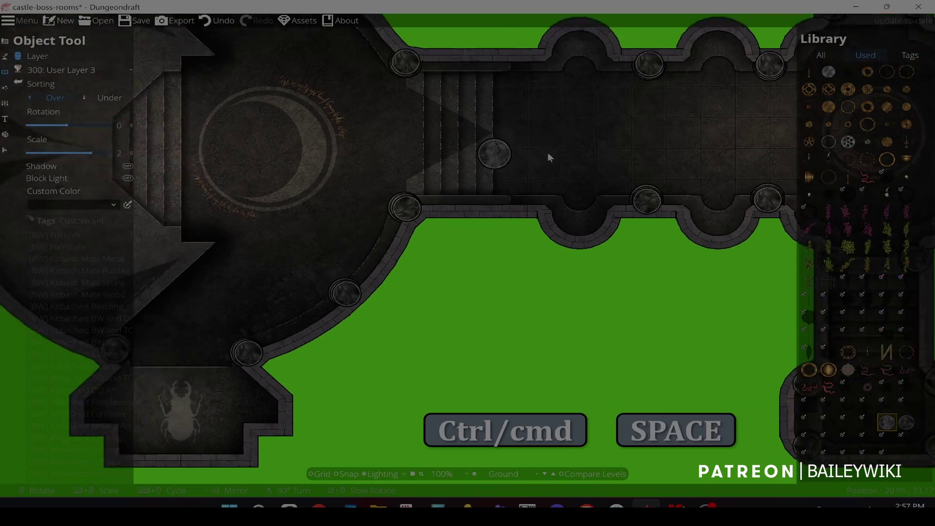
pyautogui.moveTo(548, 152); pyautogui.dragTo(717, 153)
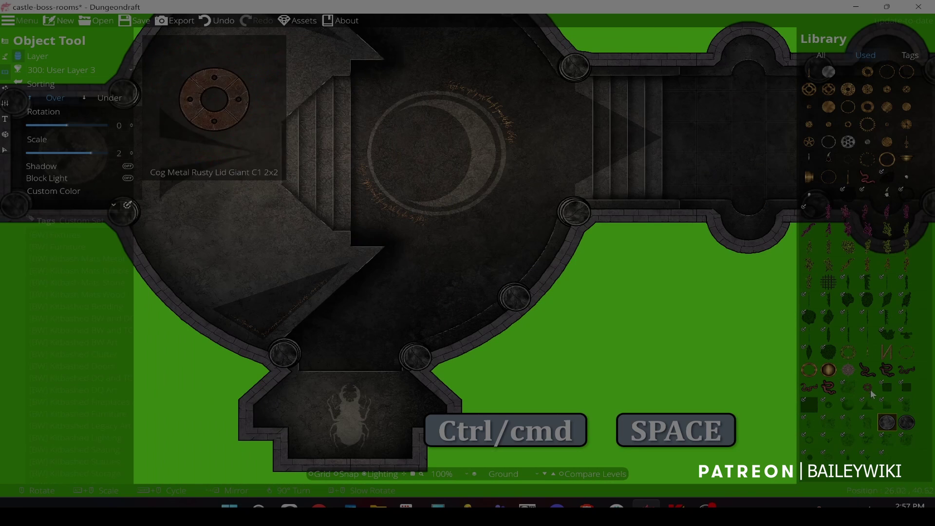
pyautogui.click(867, 387)
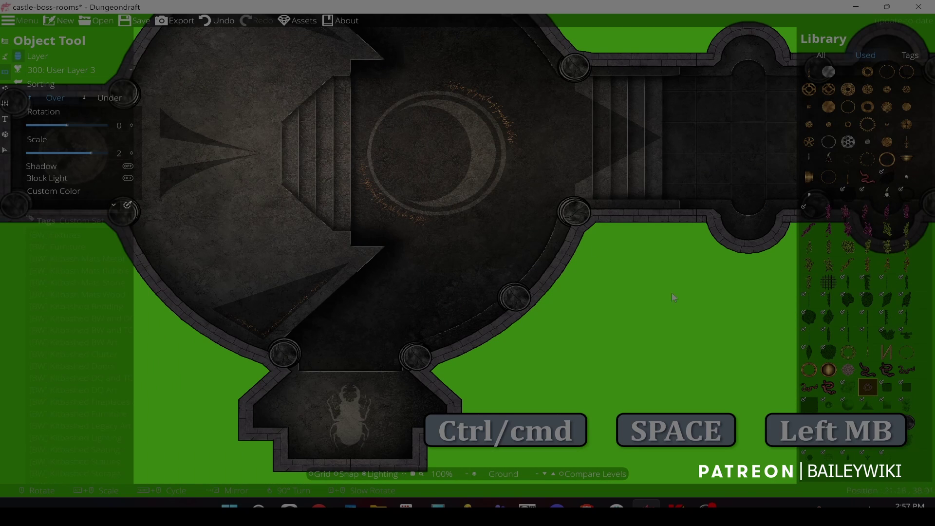
pyautogui.click(127, 70)
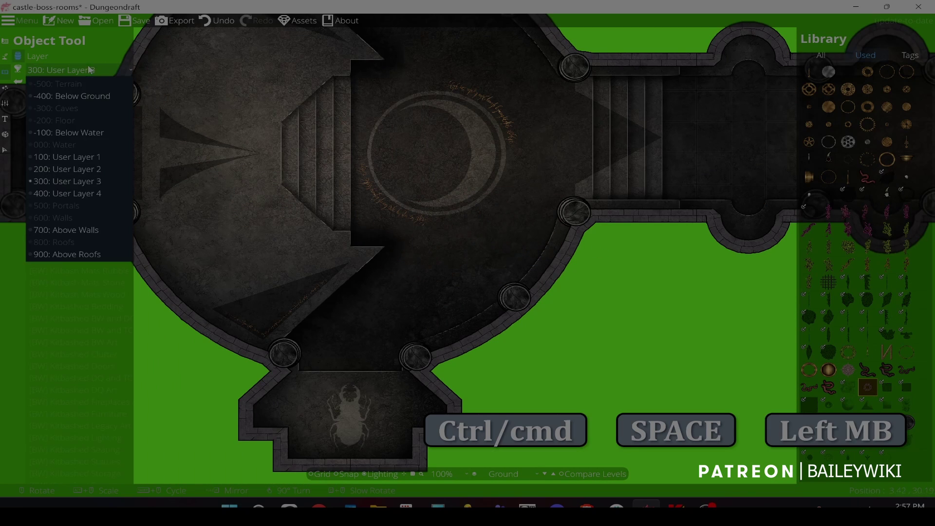
pyautogui.click(69, 168)
pyautogui.scroll(-12, 288, 242)
pyautogui.scroll(6, 342, 178)
pyautogui.moveTo(292, 346); pyautogui.dragTo(208, 385)
pyautogui.keyDown('alt'); pyautogui.scroll(3, 403, 206); pyautogui.keyUp('alt')
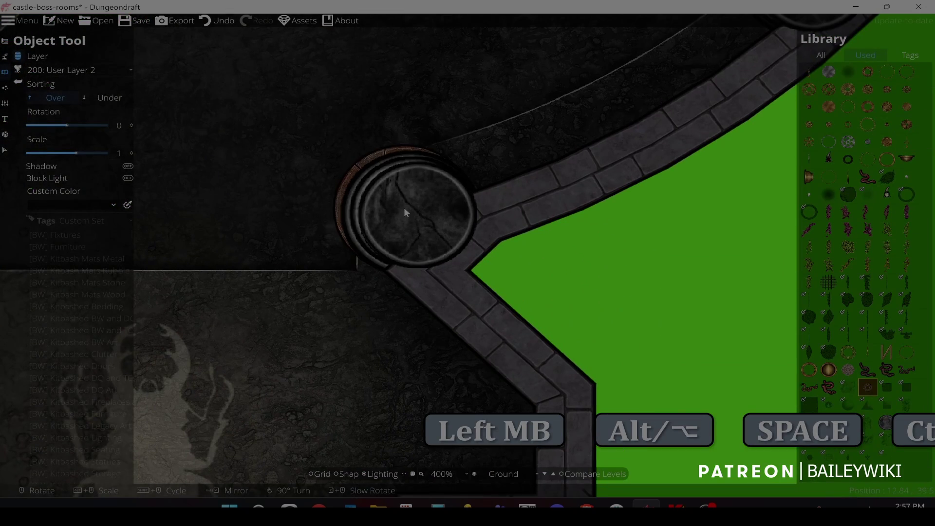
pyautogui.click(405, 212)
pyautogui.keyDown('ctrl'); pyautogui.scroll(-3, 407, 209); pyautogui.keyUp('ctrl')
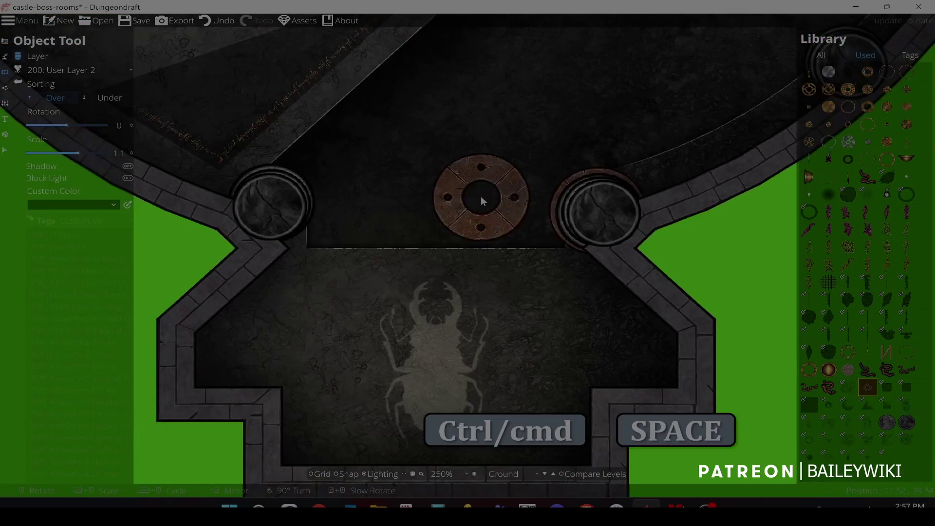
pyautogui.moveTo(270, 202); pyautogui.dragTo(346, 219)
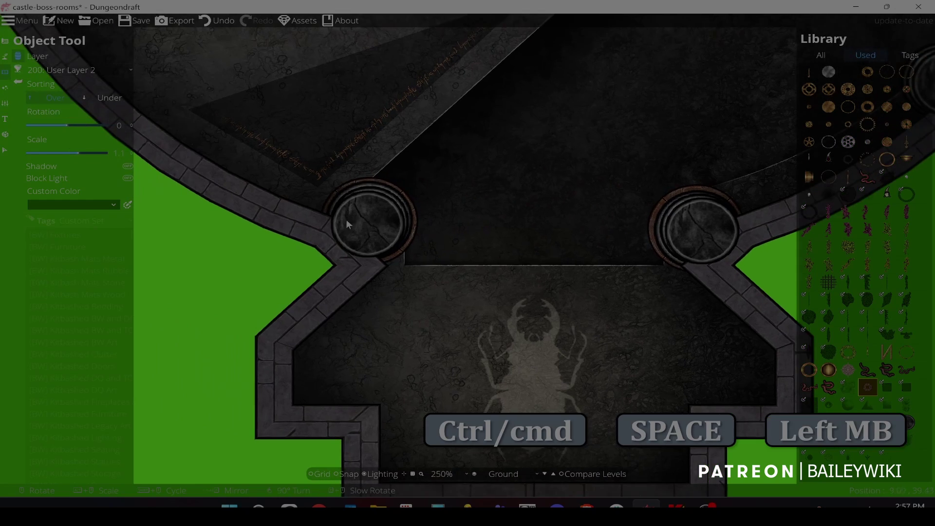
# - Place the scale 1.1 rusty lid, offset slightly inward, beneath the four corner pillars of the west square alcove
pyautogui.moveTo(203, 147); pyautogui.dragTo(328, 183)
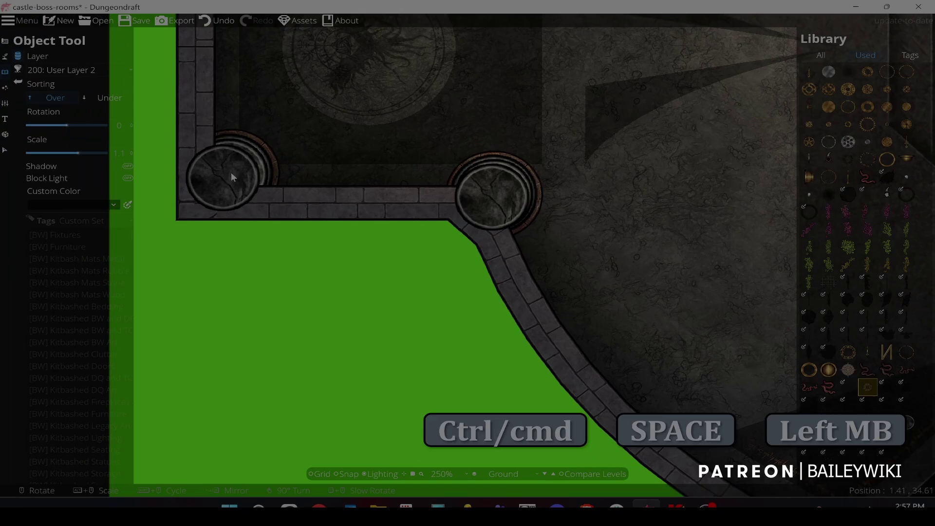
pyautogui.moveTo(265, 188); pyautogui.dragTo(230, 160)
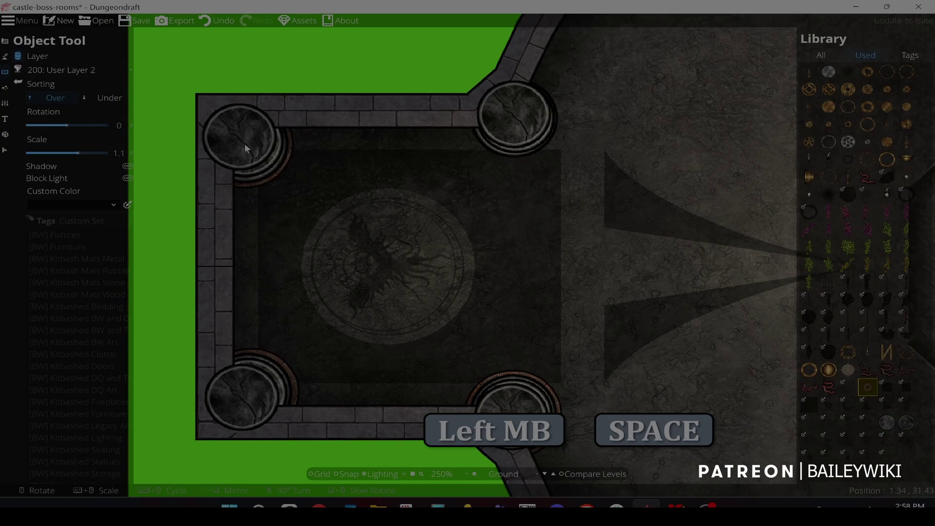
pyautogui.click(245, 148)
pyautogui.moveTo(514, 118); pyautogui.dragTo(407, 231)
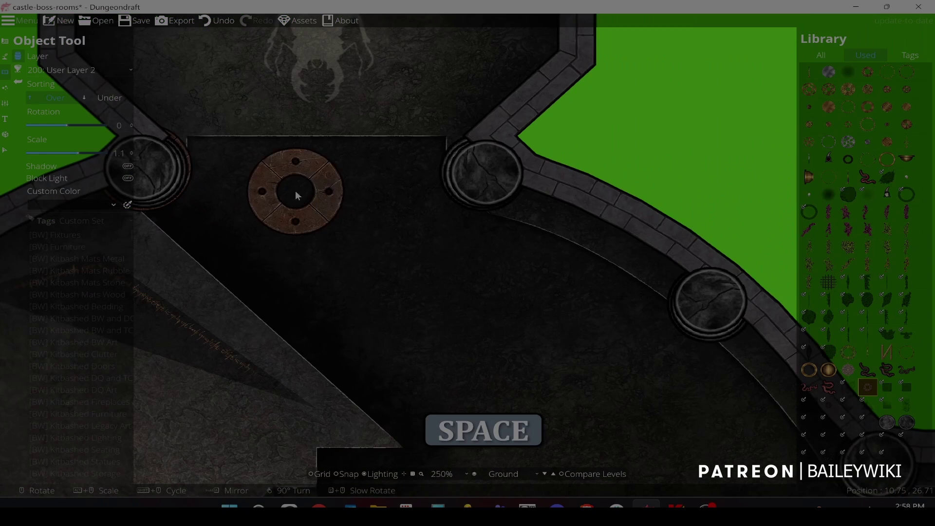
# - Place the rusty lid beneath the north beetle alcove's east entrance pillar, the northeast curved wall pillar and the wide stairs' north corner pillar
pyautogui.click(481, 171)
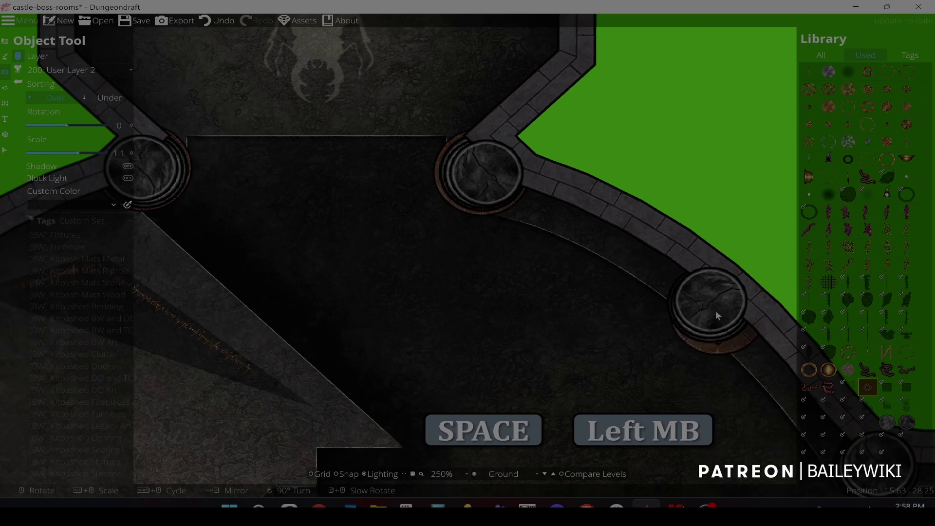
pyautogui.moveTo(708, 302); pyautogui.dragTo(667, 278)
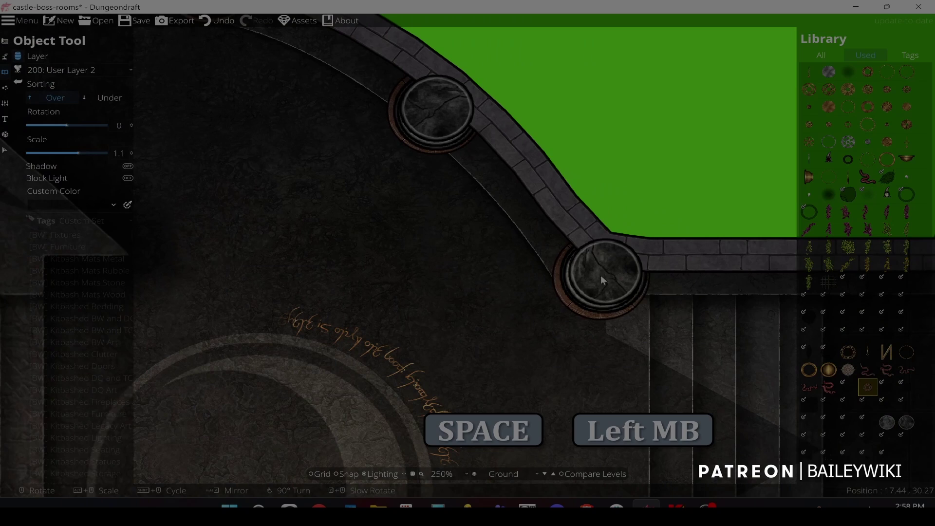
pyautogui.click(605, 274)
# - Place the rusty lid beneath the pillars between the semicircular niches along the corridor's north wall, west of the north stairs
pyautogui.moveTo(714, 276); pyautogui.dragTo(214, 190)
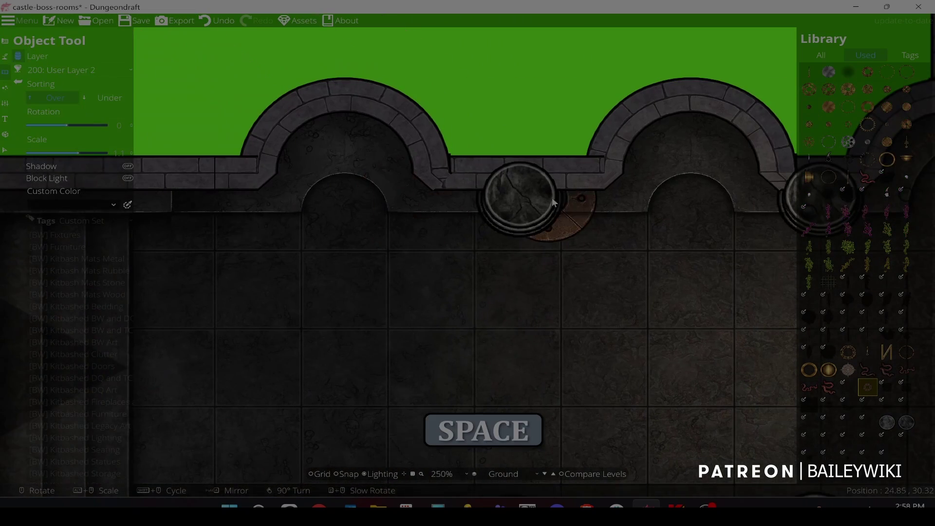
pyautogui.moveTo(520, 196); pyautogui.dragTo(157, 195)
pyautogui.click(458, 195)
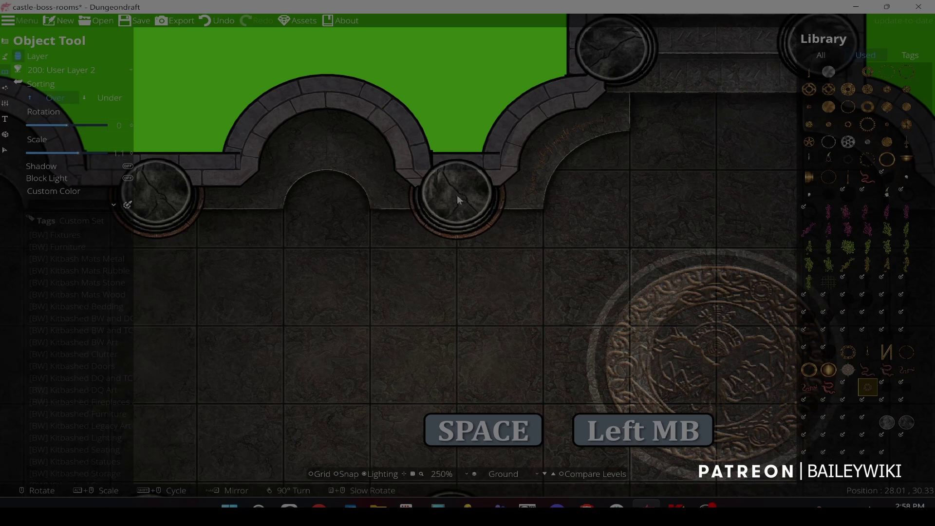
pyautogui.moveTo(457, 194); pyautogui.dragTo(389, 258)
# - Place the rusty lid beneath both pillars at the foot of the north stairs and the next north-wall pillar to the east
pyautogui.click(545, 113)
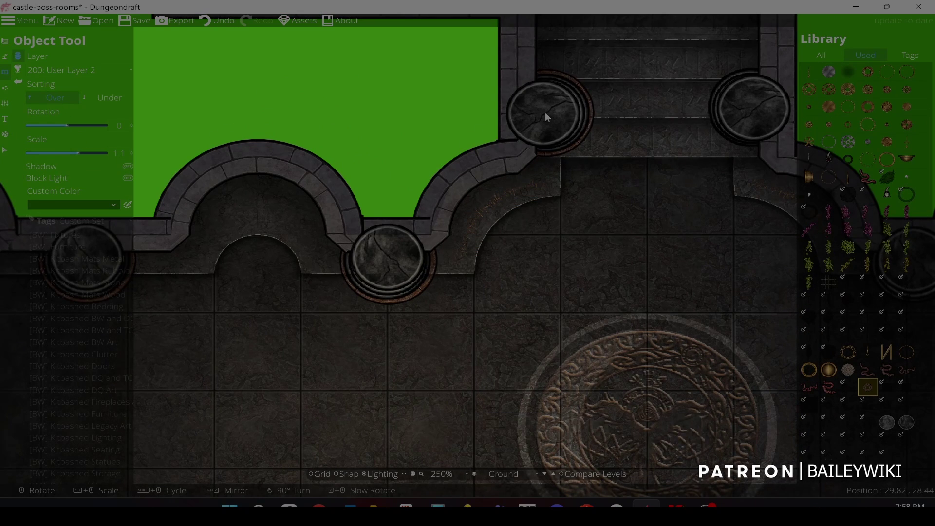
pyautogui.moveTo(545, 112); pyautogui.dragTo(445, 137)
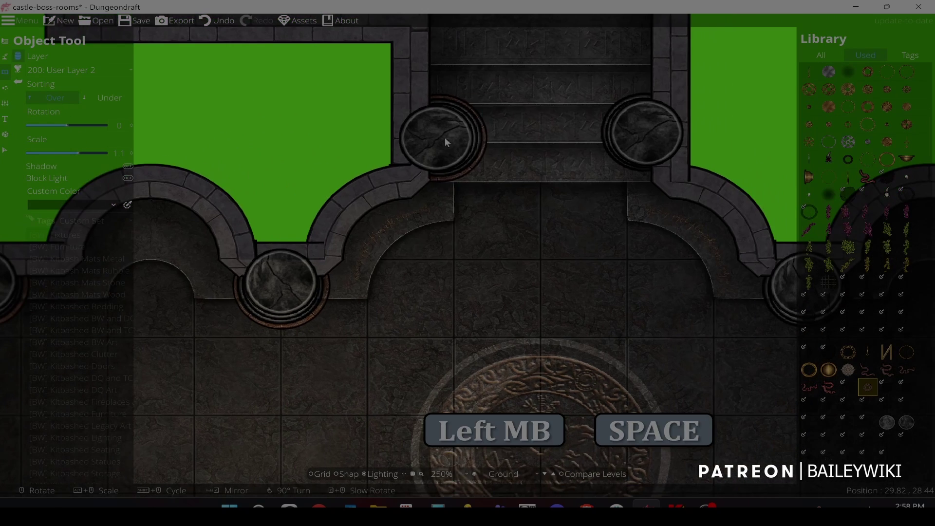
pyautogui.click(645, 131)
pyautogui.moveTo(660, 188); pyautogui.dragTo(524, 130)
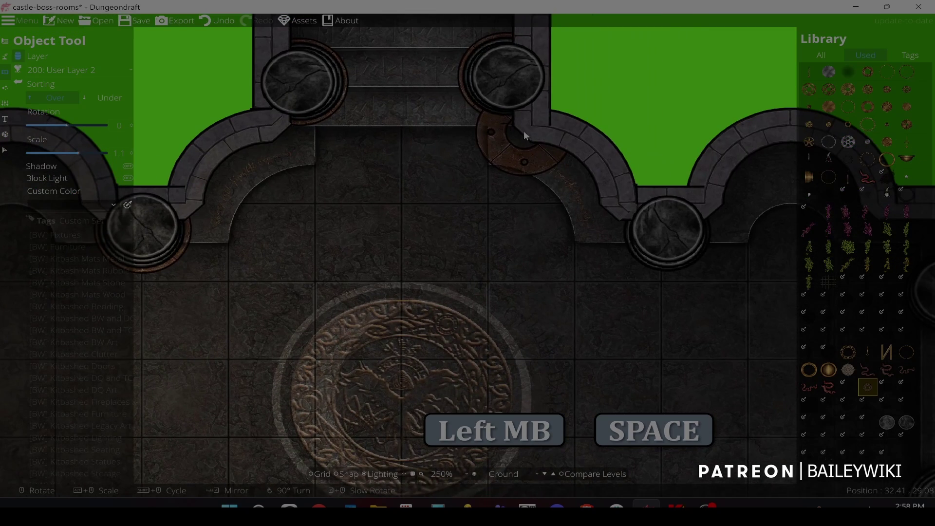
pyautogui.moveTo(678, 231); pyautogui.dragTo(471, 186)
pyautogui.click(644, 198)
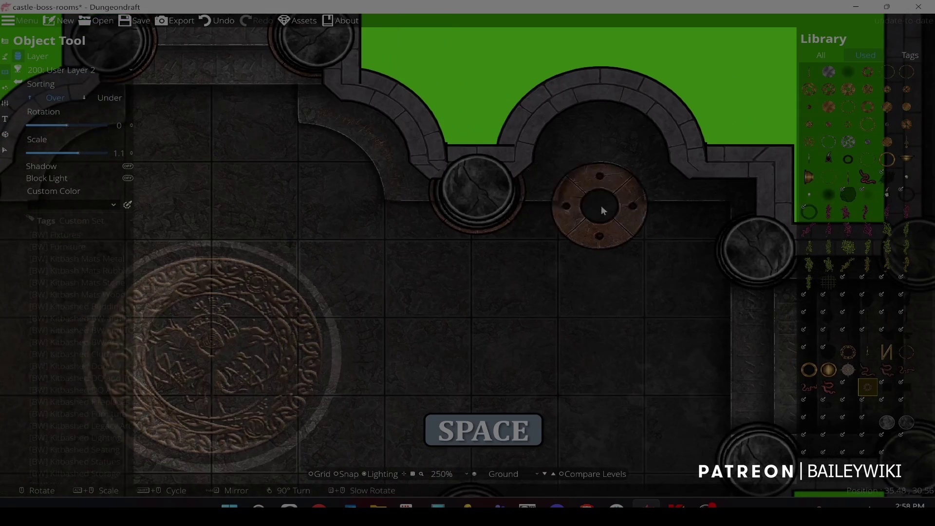
# - Place the rusty lid, slightly offset, beneath the four pillars flanking the east stairs
pyautogui.moveTo(601, 205); pyautogui.dragTo(431, 156)
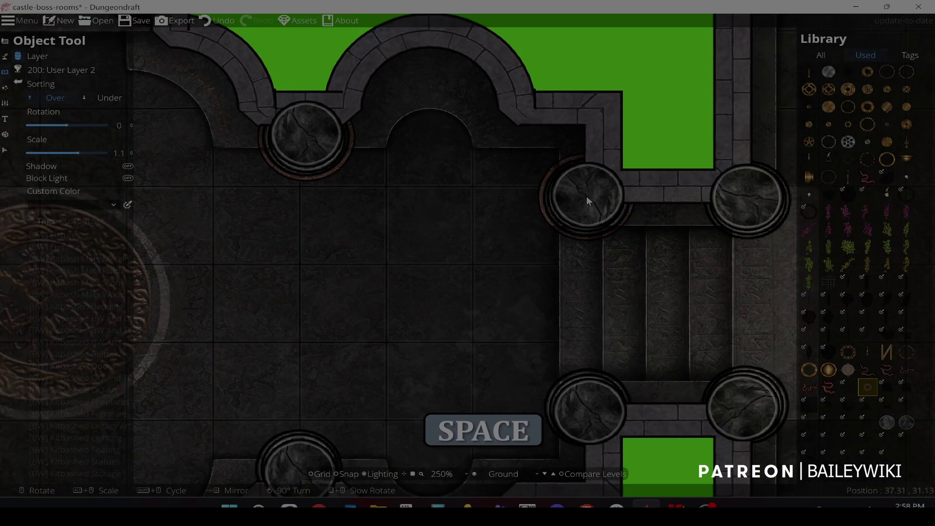
pyautogui.moveTo(586, 196); pyautogui.dragTo(577, 158)
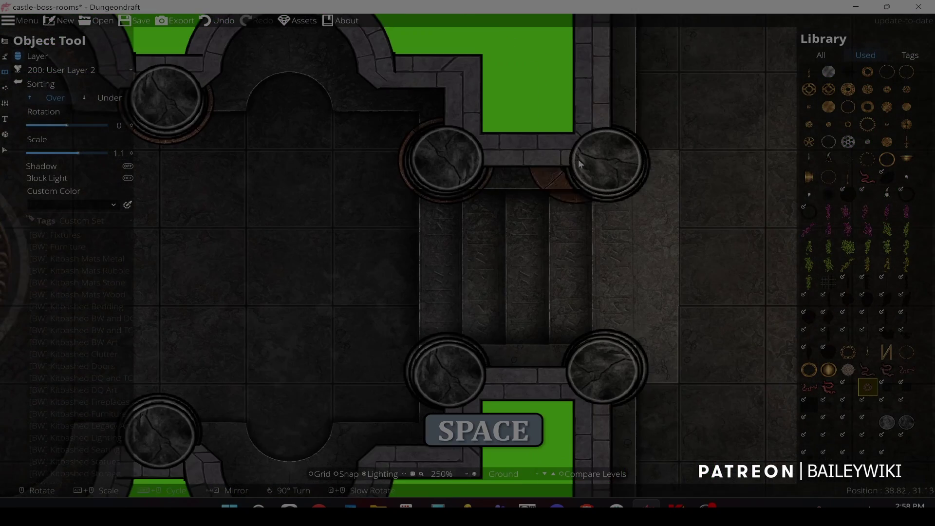
pyautogui.click(606, 164)
pyautogui.click(606, 367)
pyautogui.click(448, 370)
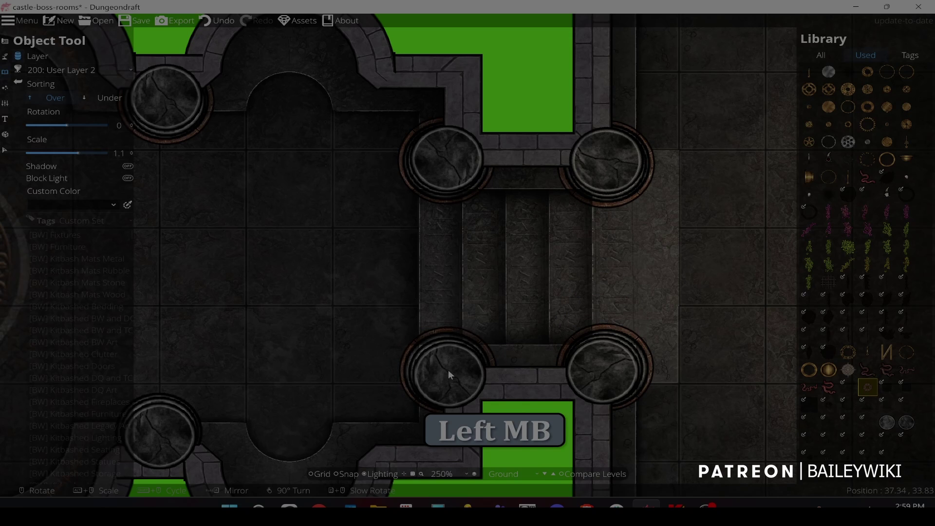
# - Place the rusty lid beneath the south-wall pillar east of the south stairs and both pillars at the north end of those stairs
pyautogui.moveTo(447, 369); pyautogui.dragTo(379, 71)
pyautogui.moveTo(346, 225); pyautogui.dragTo(704, 241)
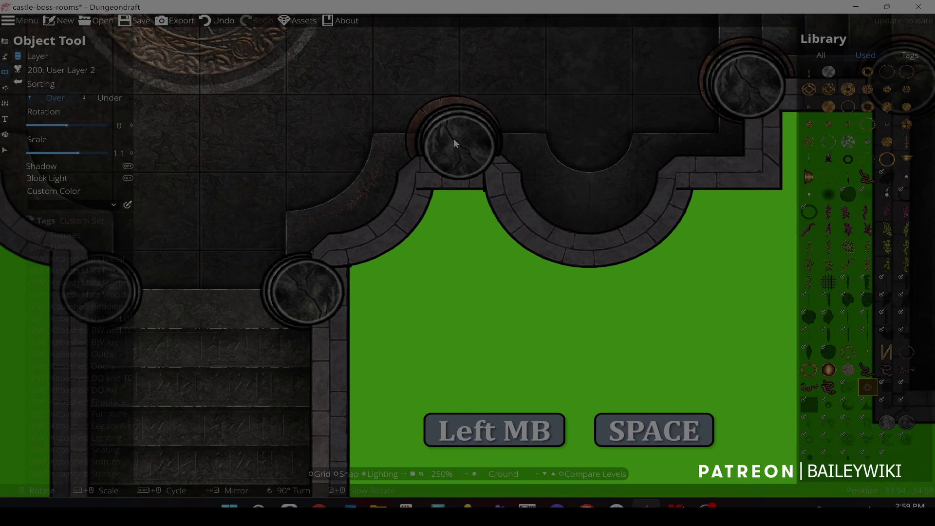
pyautogui.click(456, 138)
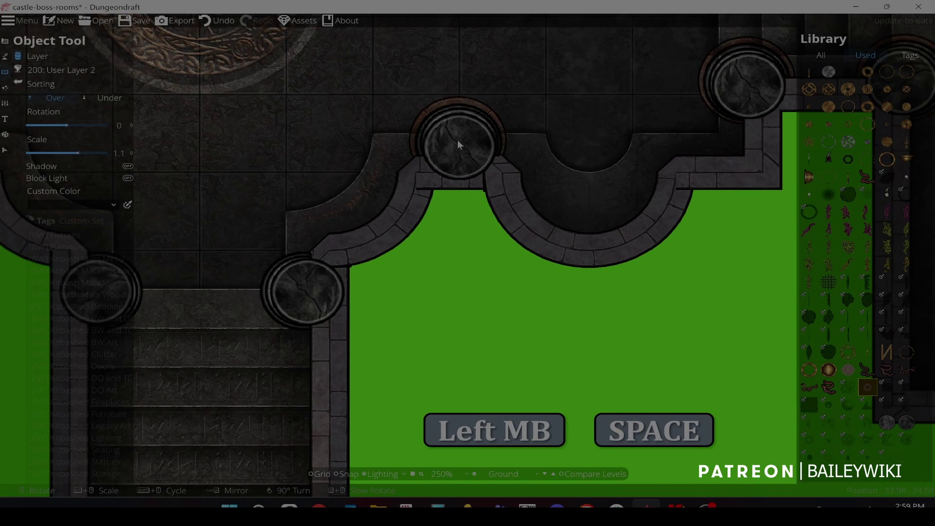
pyautogui.click(304, 290)
pyautogui.moveTo(303, 290); pyautogui.dragTo(596, 235)
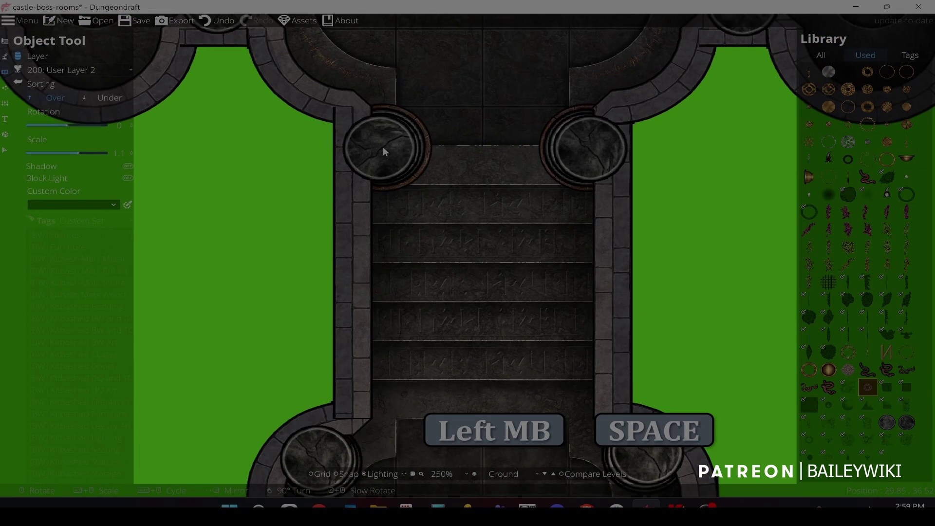
# - Place the rusty lid beneath the four corner pillars of the rounded room at the south end of the stairs
pyautogui.moveTo(432, 276); pyautogui.dragTo(413, 145)
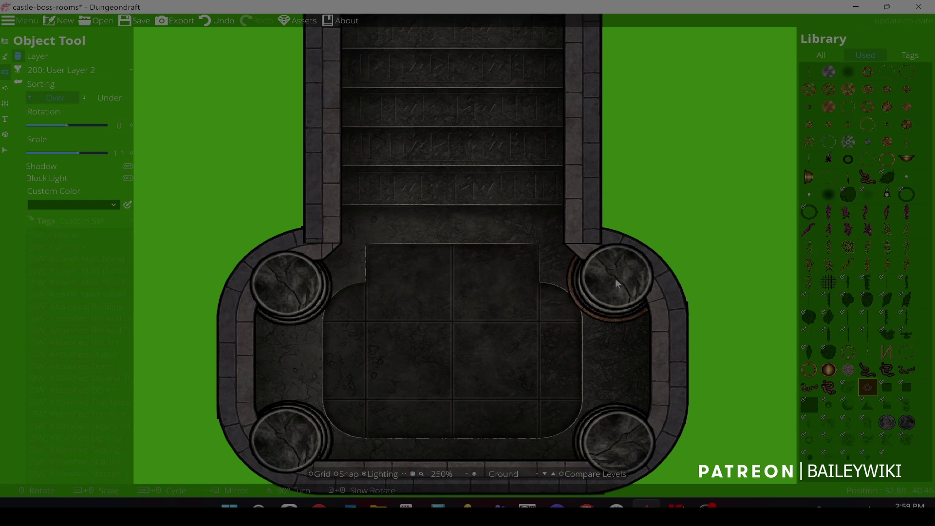
pyautogui.moveTo(612, 267); pyautogui.dragTo(600, 186)
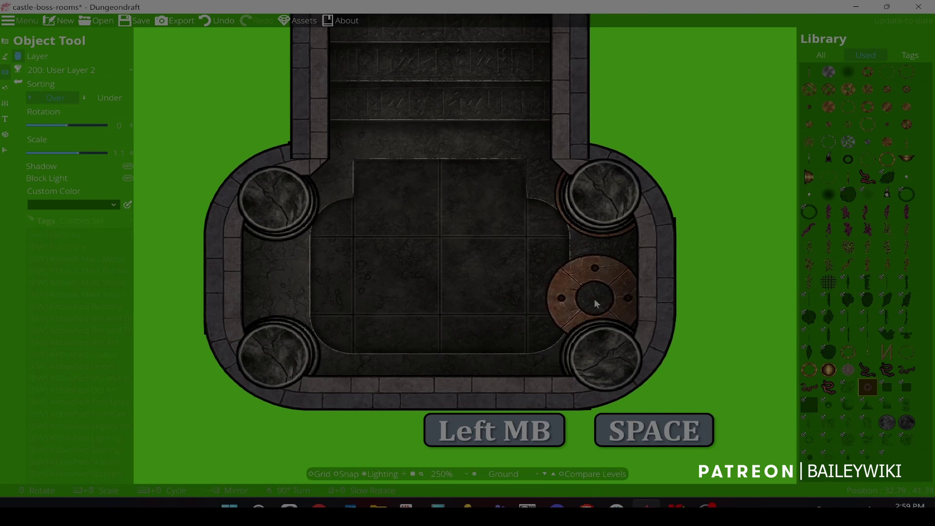
pyautogui.click(603, 357)
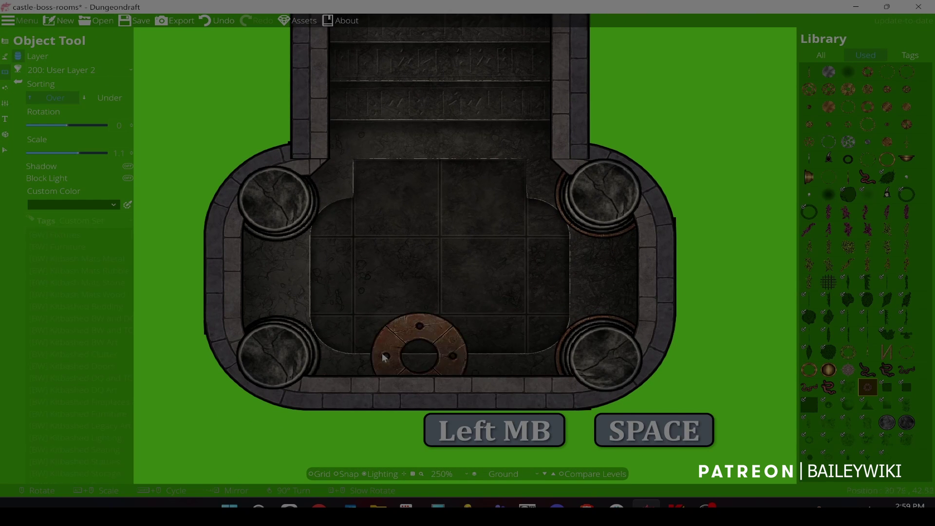
pyautogui.click(276, 353)
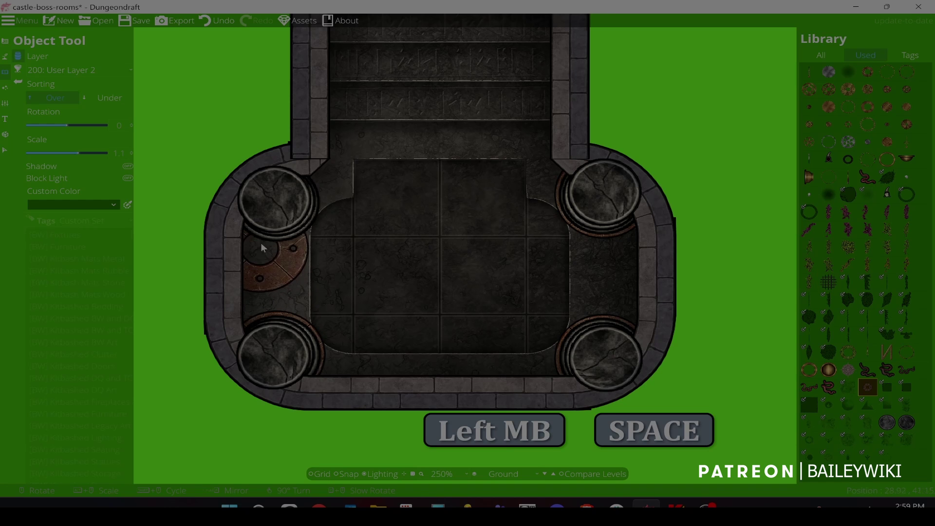
pyautogui.click(277, 201)
# - Place the rusty lid beneath the two south-wall corridor pillars between the semicircular niches west of the south stairs
pyautogui.press('space')
pyautogui.moveTo(277, 200); pyautogui.dragTo(413, 349)
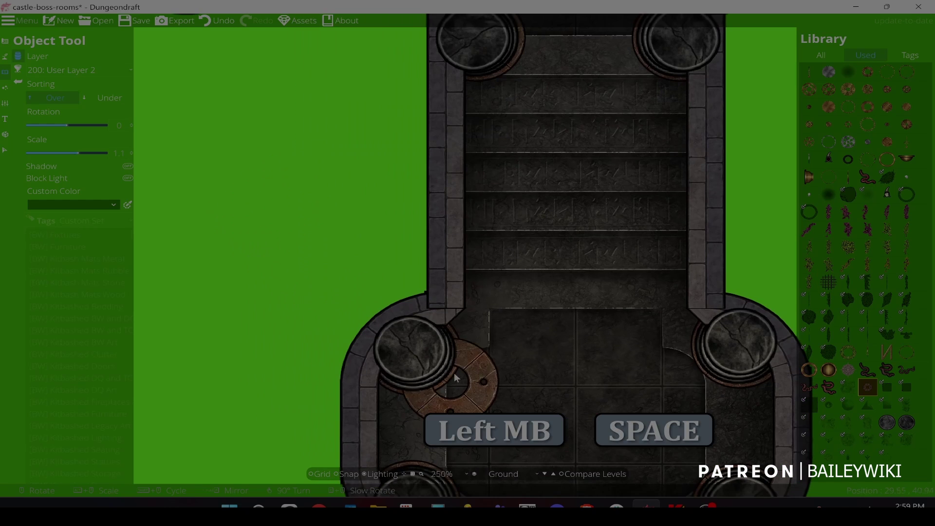
pyautogui.press('space')
pyautogui.moveTo(459, 201); pyautogui.dragTo(578, 322)
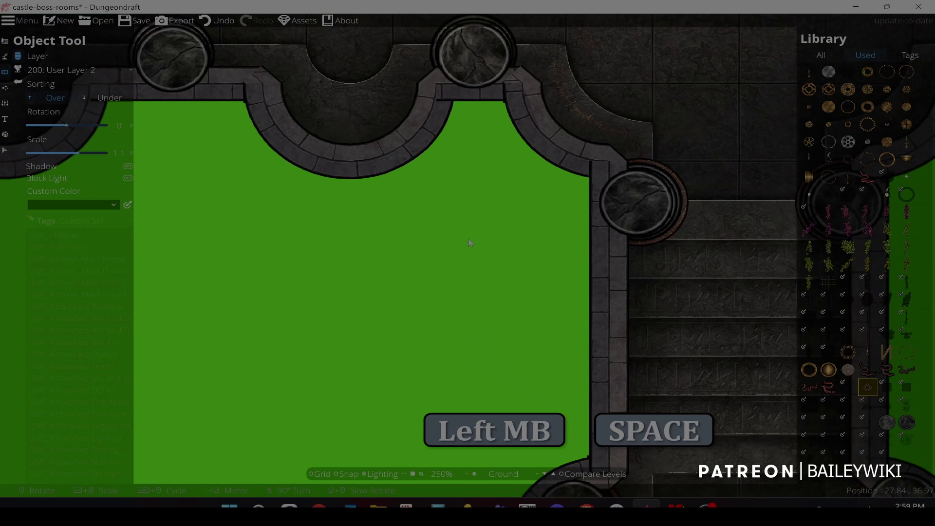
pyautogui.press('space')
pyautogui.moveTo(468, 242); pyautogui.dragTo(490, 352)
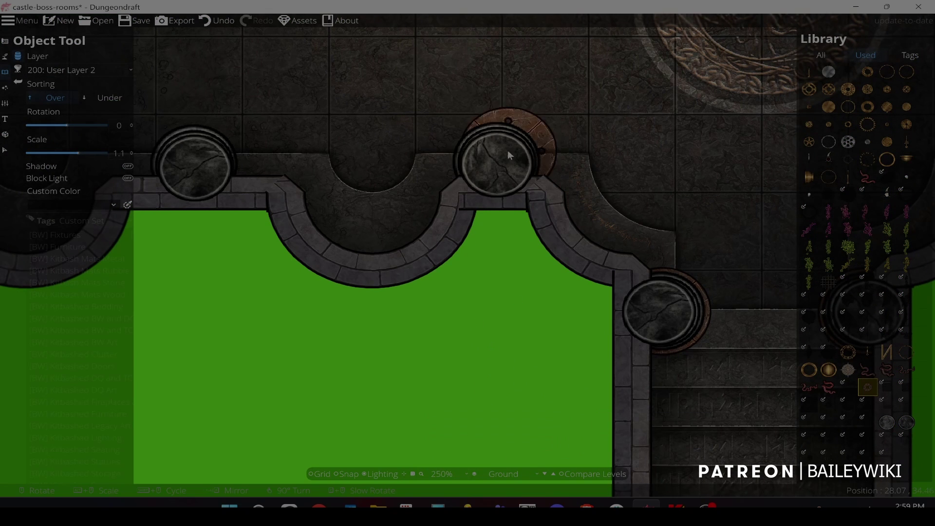
pyautogui.click(495, 161)
pyautogui.press('space')
pyautogui.moveTo(495, 161); pyautogui.dragTo(692, 182)
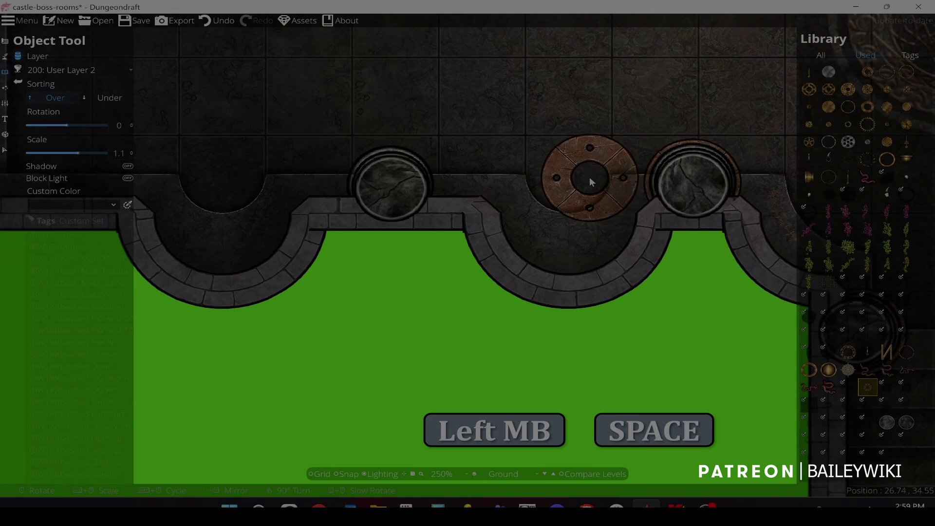
pyautogui.click(389, 184)
# - Place the rusty lid beneath the pillars at the wide stairs' south corner and on the southeast curved wall
pyautogui.press('space')
pyautogui.moveTo(399, 183); pyautogui.dragTo(819, 176)
pyautogui.press('space')
pyautogui.moveTo(312, 181); pyautogui.dragTo(572, 130)
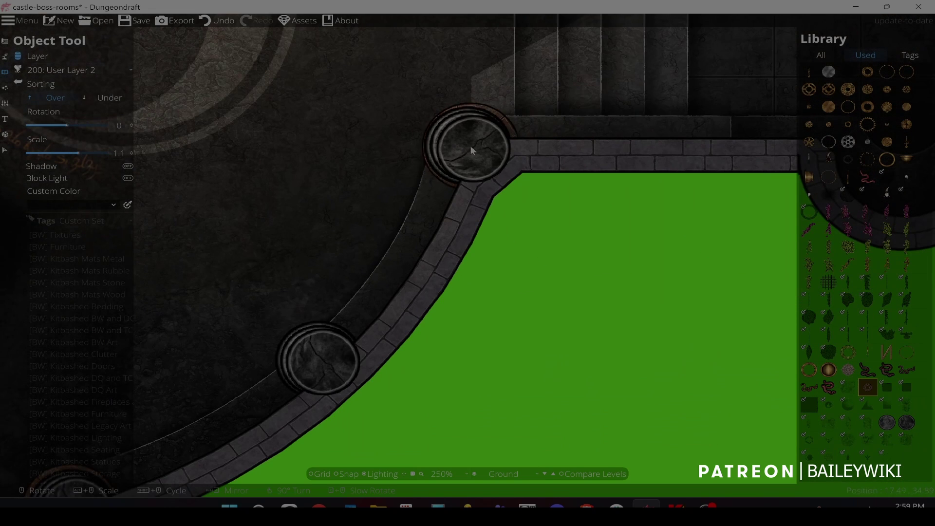
pyautogui.click(468, 145)
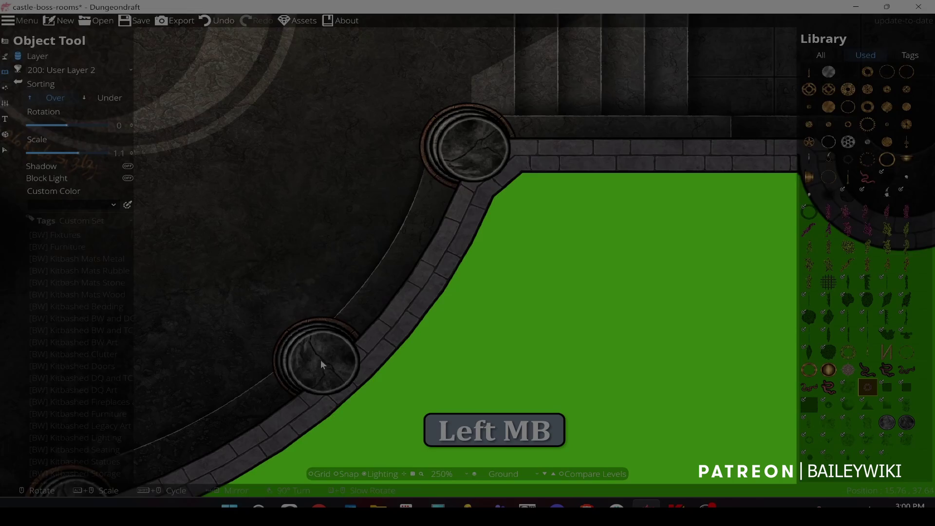
pyautogui.click(320, 360)
pyautogui.press('space')
pyautogui.moveTo(321, 360); pyautogui.dragTo(645, 137)
pyautogui.click(396, 275)
pyautogui.scroll(-3, 471, 166)
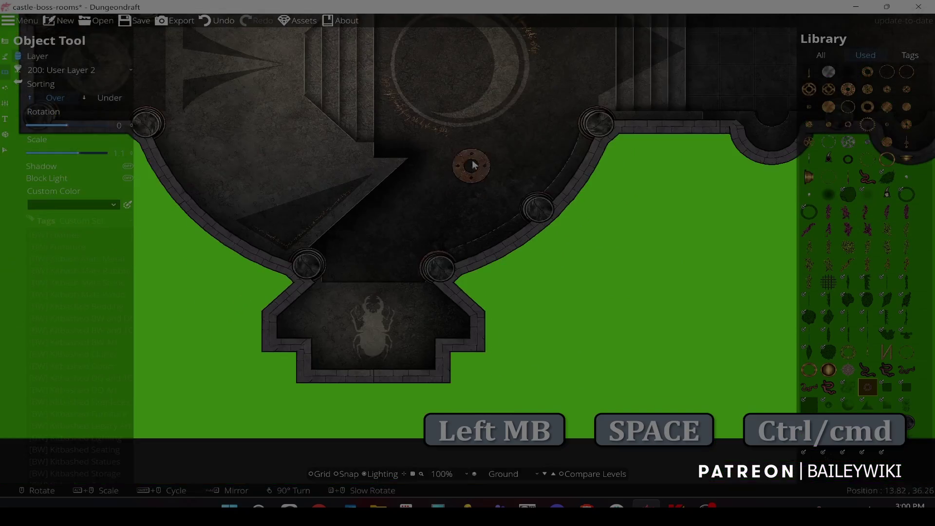
# - Choose the ornate carved tile pattern for the Pattern Shape tool and turn on snapping
pyautogui.press('space')
pyautogui.moveTo(490, 110); pyautogui.dragTo(400, 295)
pyautogui.moveTo(501, 251); pyautogui.dragTo(300, 234)
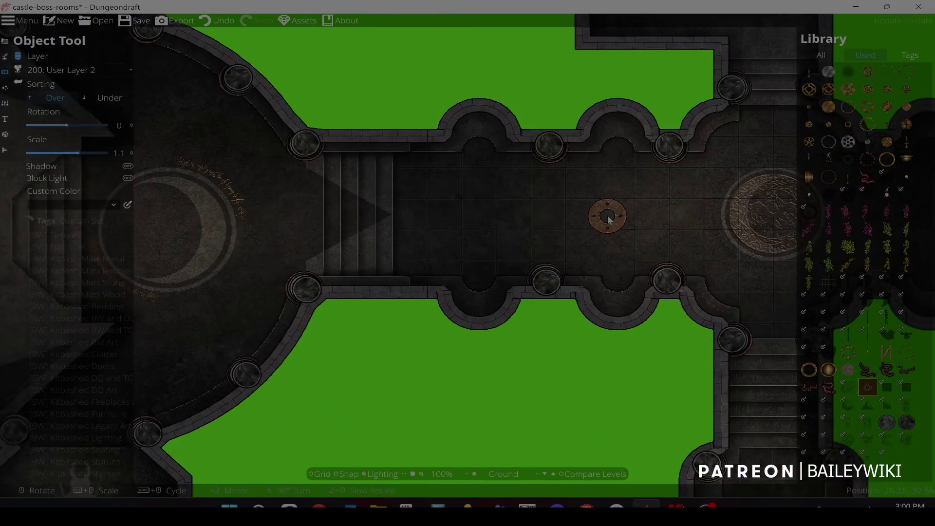
pyautogui.press('space')
pyautogui.moveTo(706, 206); pyautogui.dragTo(393, 207)
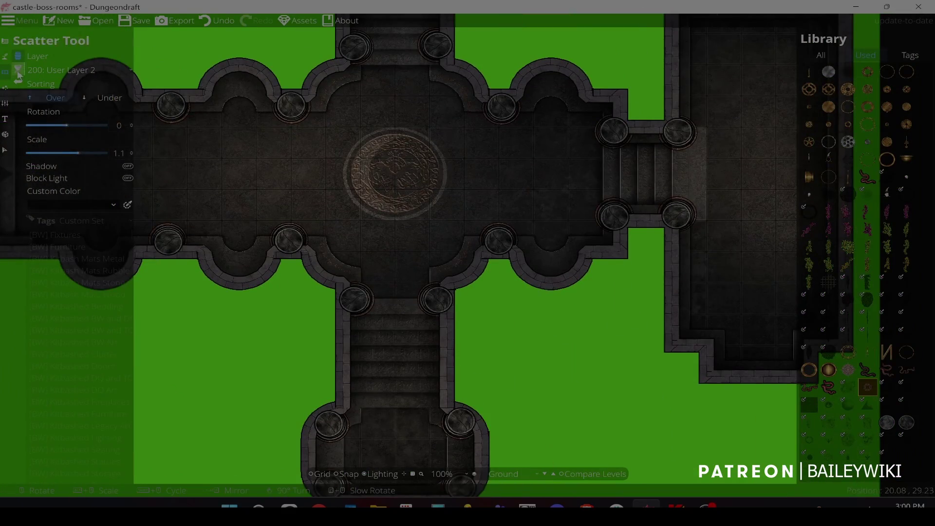
pyautogui.click(6, 103)
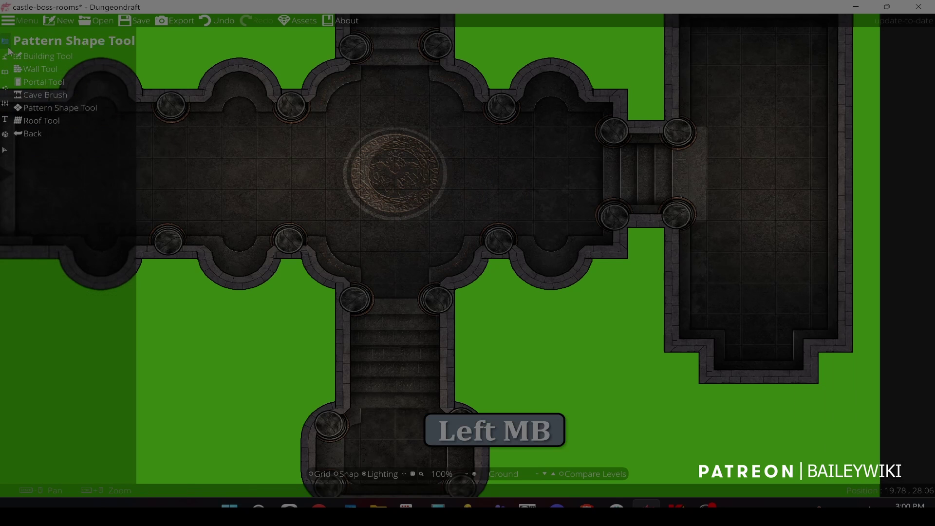
pyautogui.click(63, 112)
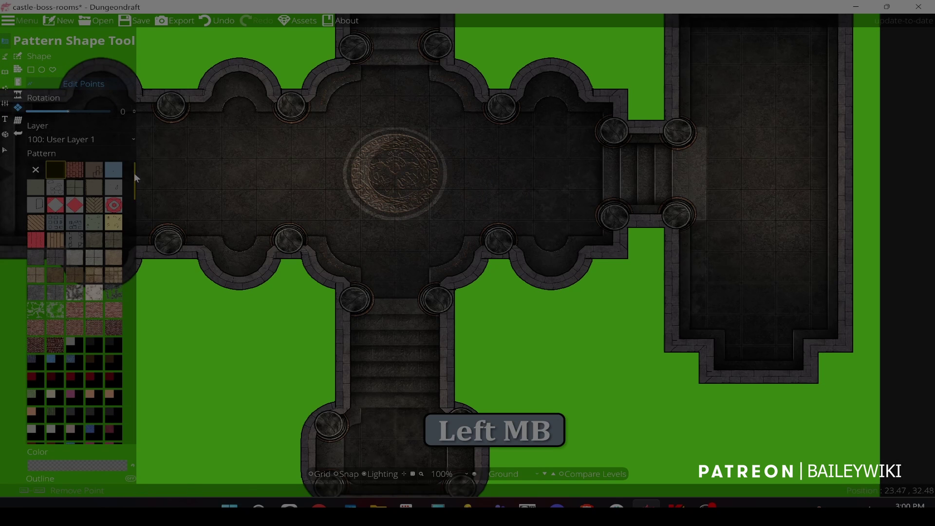
pyautogui.moveTo(134, 176); pyautogui.dragTo(121, 351)
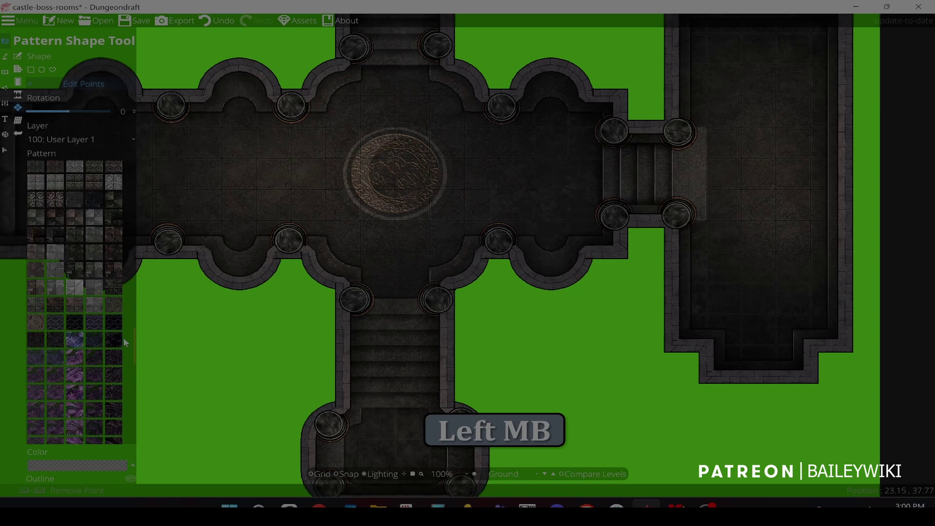
pyautogui.scroll(5, 117, 336)
pyautogui.click(55, 305)
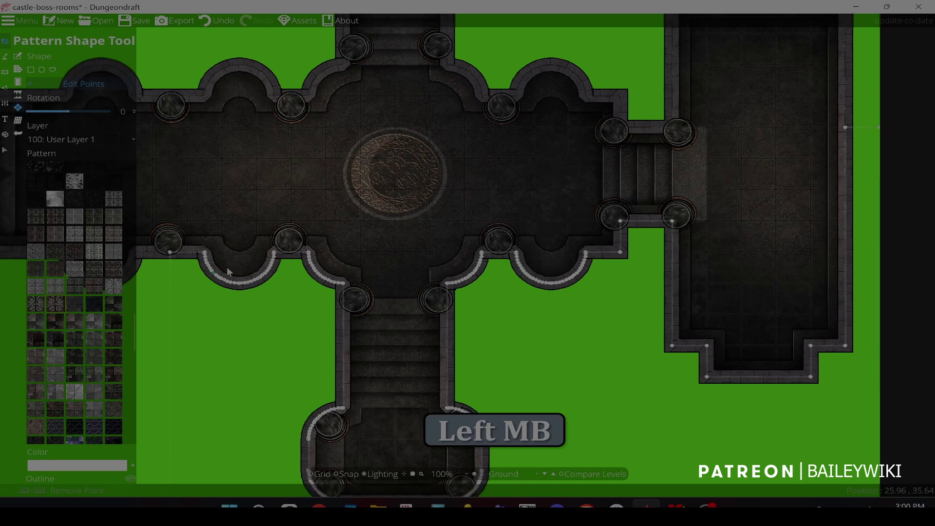
pyautogui.press('space')
pyautogui.moveTo(227, 268); pyautogui.dragTo(240, 237)
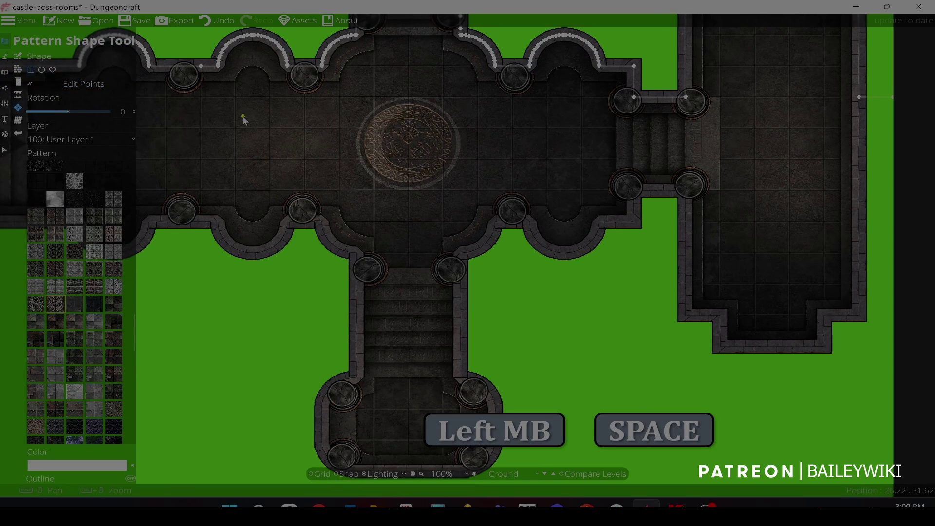
pyautogui.press('s')
# - Try placing a one-square ornate tile on User Layer 1 in the corridor west of the round seal
pyautogui.moveTo(267, 160); pyautogui.dragTo(270, 163)
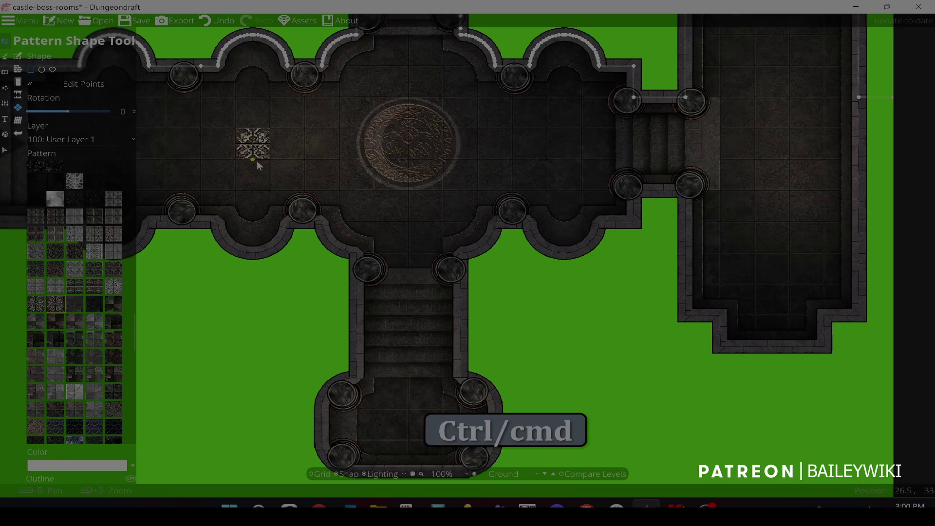
pyautogui.scroll(4, 553, 261)
pyautogui.press('space')
pyautogui.scroll(-3, 489, 233)
pyautogui.hotkey('ctrl', 'z')
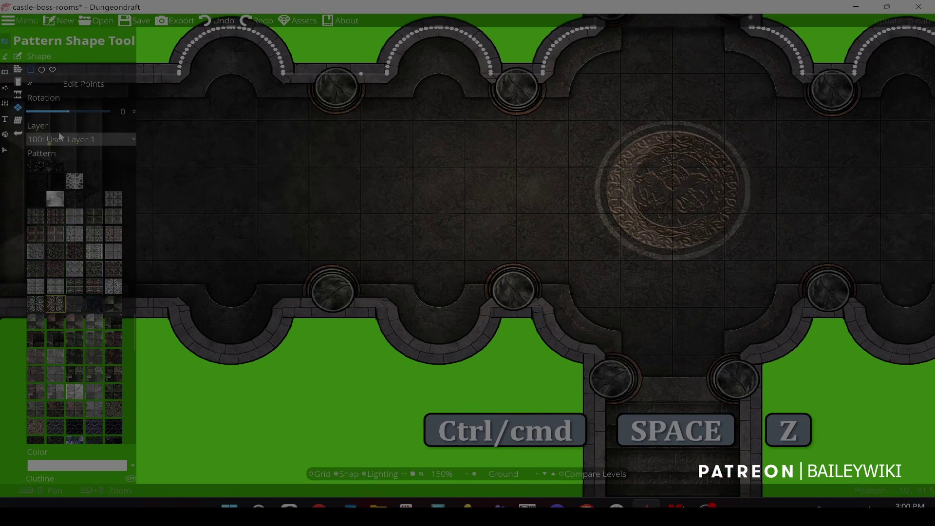
# - Set the pattern layer to -400: Below Ground and draw two one-square ornate tiles centred between the west corridor's facing niches
pyautogui.click(81, 139)
pyautogui.click(73, 167)
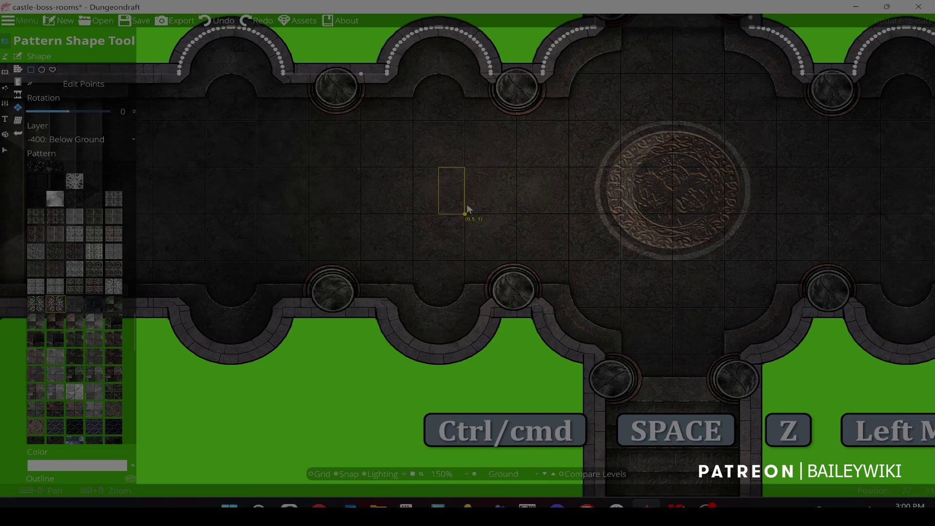
pyautogui.moveTo(467, 208); pyautogui.dragTo(466, 207)
pyautogui.hotkey('ctrl', 'z')
pyautogui.moveTo(417, 176); pyautogui.dragTo(463, 215)
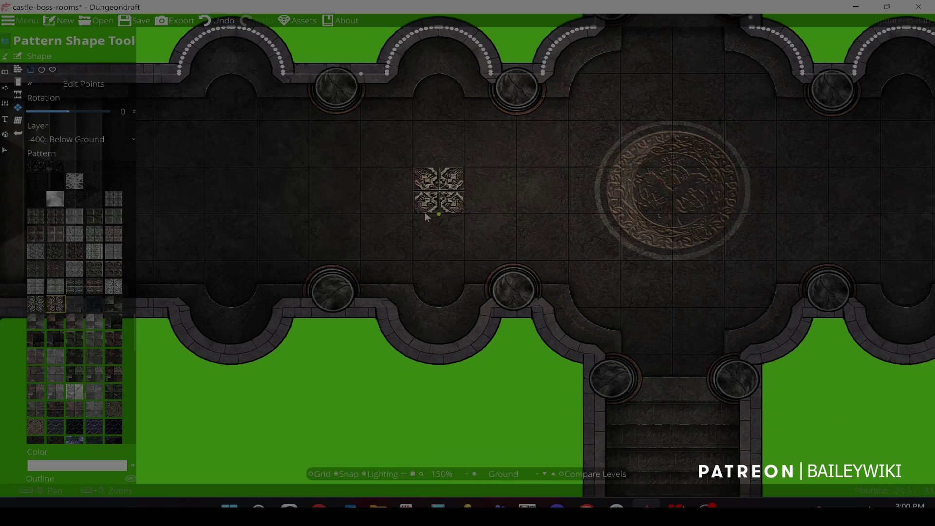
pyautogui.press('space')
pyautogui.moveTo(293, 159); pyautogui.dragTo(346, 204)
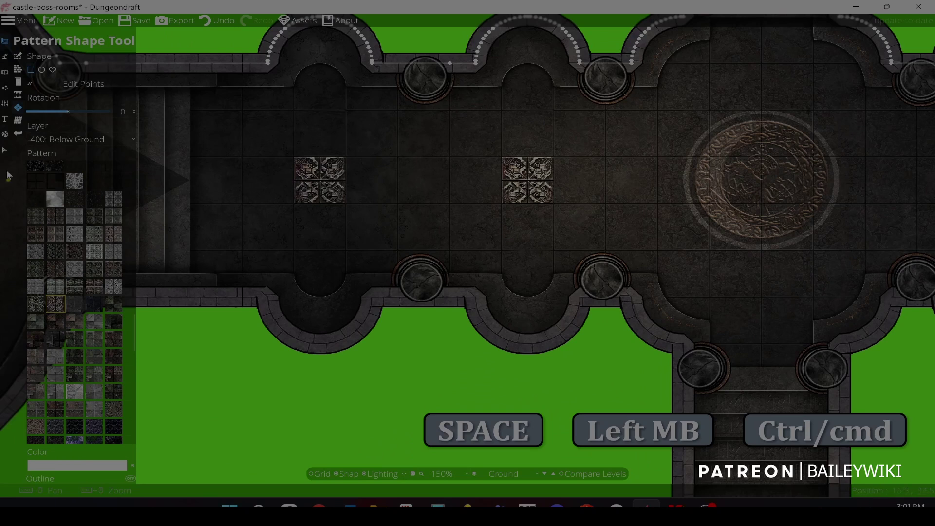
# - Adjust the selection filter so that patterns in the corridor can be picked
pyautogui.click(5, 150)
pyautogui.click(219, 160)
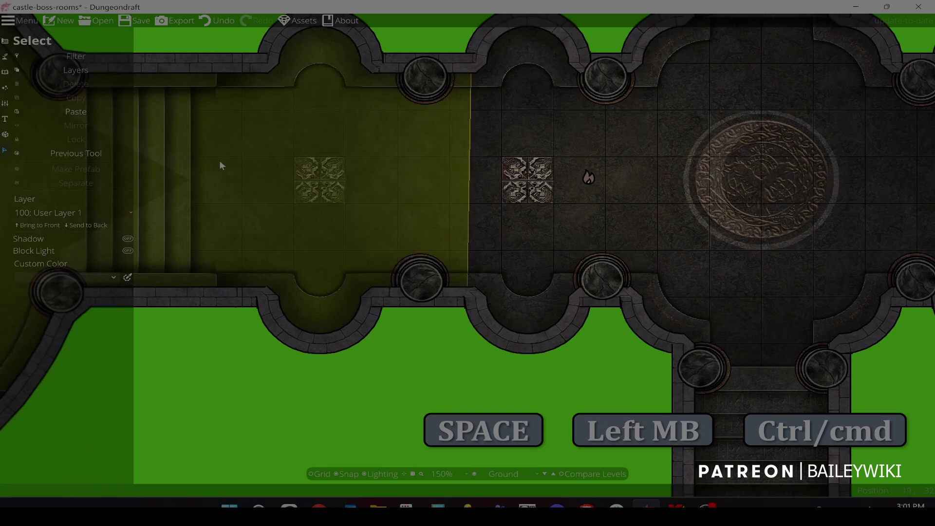
pyautogui.click(78, 57)
pyautogui.click(48, 106)
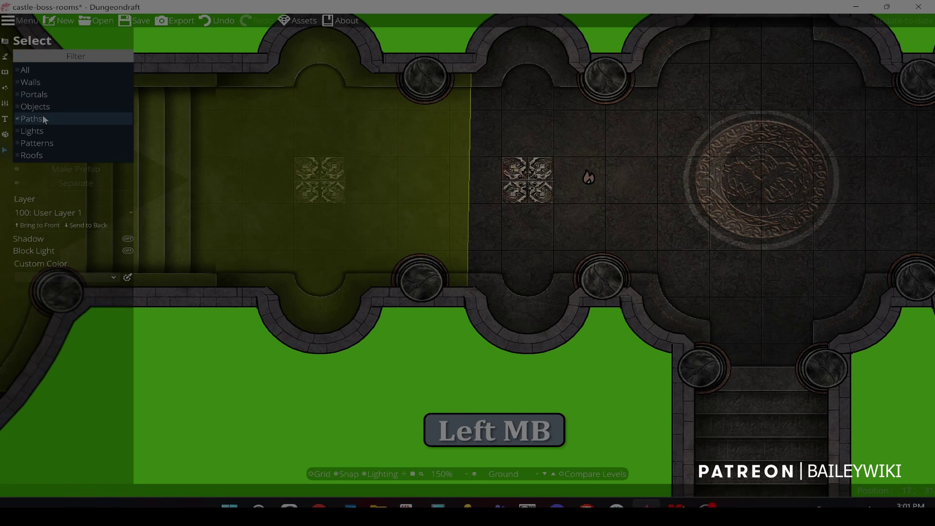
pyautogui.click(42, 117)
pyautogui.click(42, 143)
# - Select the two ornate tiles in the west corridor and send them to the back of their layer
pyautogui.click(529, 178)
pyautogui.click(527, 169)
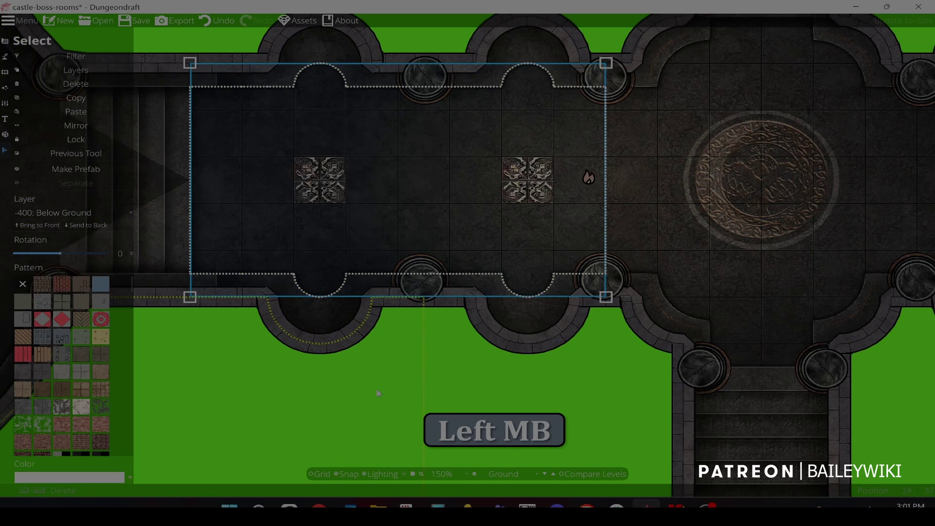
pyautogui.scroll(-1, 377, 392)
pyautogui.moveTo(270, 177); pyautogui.dragTo(409, 251)
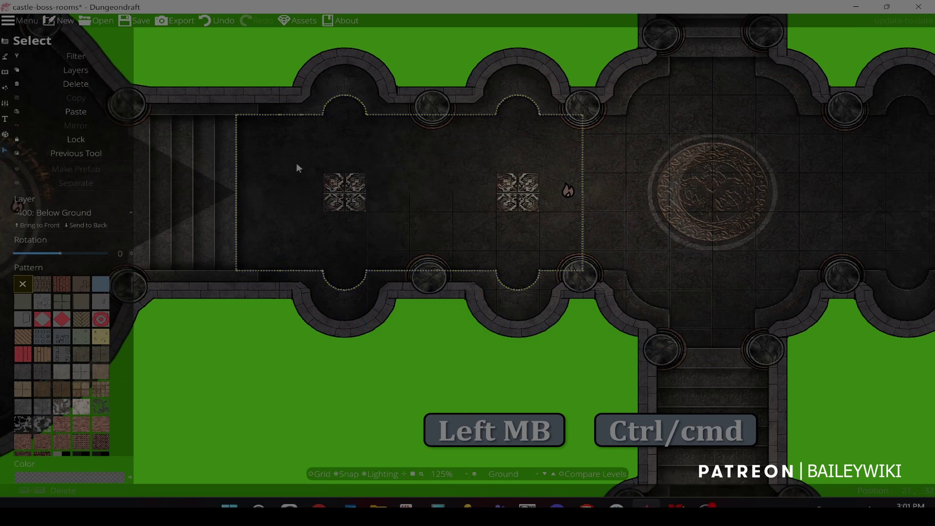
pyautogui.click(356, 194)
pyautogui.keyDown('shift'); pyautogui.click(509, 190); pyautogui.keyUp('shift')
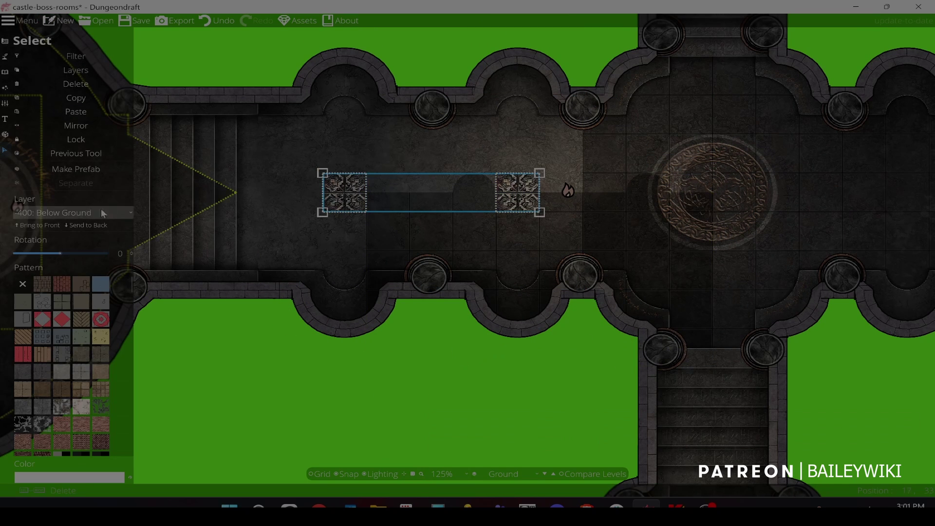
pyautogui.click(80, 226)
# - Undo the last change and restore the stone floor's stacking order around the two ornate tiles in the west corridor
pyautogui.moveTo(409, 234); pyautogui.dragTo(296, 167)
pyautogui.hotkey('ctrl', 'z')
pyautogui.click(383, 241)
pyautogui.click(268, 224)
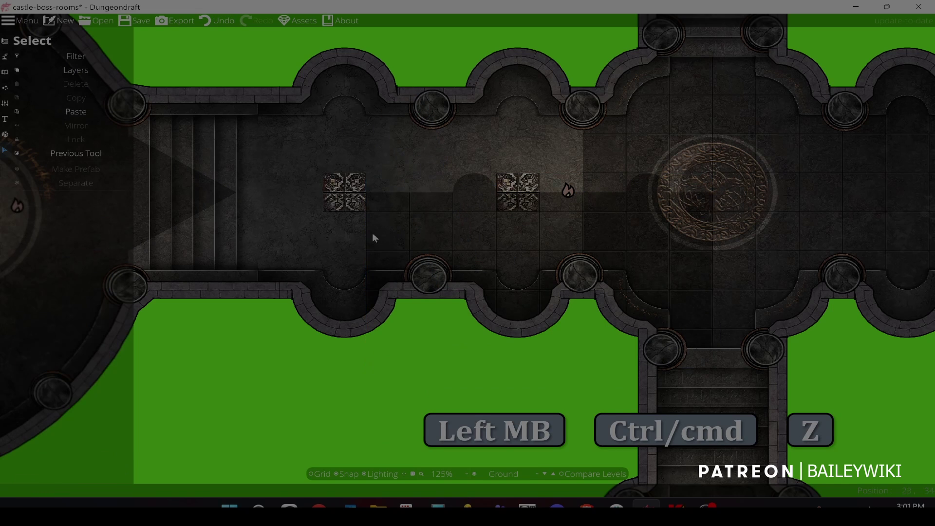
pyautogui.moveTo(372, 232); pyautogui.dragTo(243, 154)
pyautogui.click(215, 166)
pyautogui.moveTo(519, 301); pyautogui.dragTo(390, 223)
pyautogui.click(314, 281)
pyautogui.scroll(3, 240, 344)
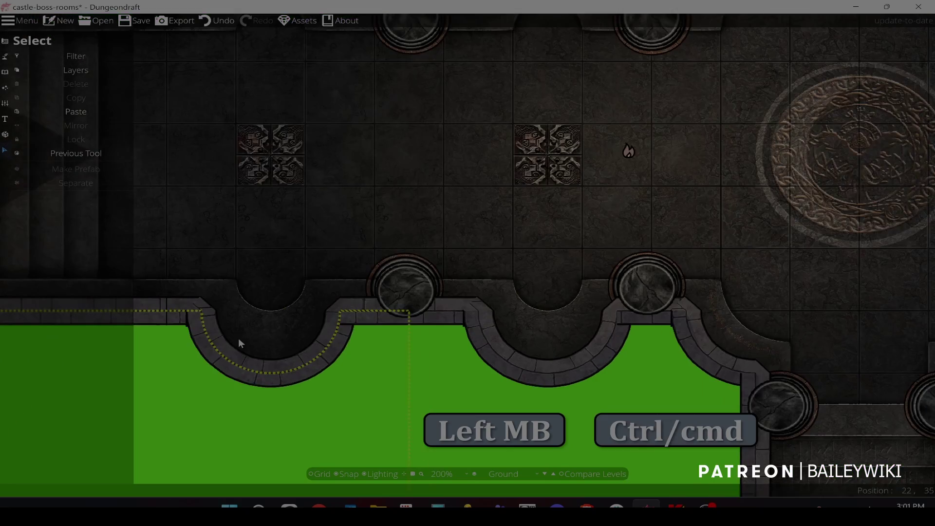
pyautogui.scroll(-4, 238, 338)
pyautogui.scroll(2, 251, 318)
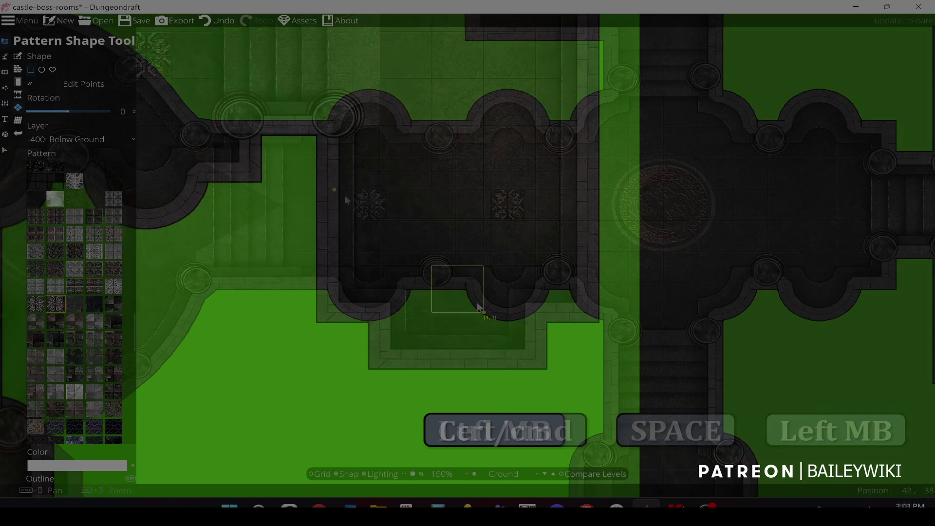
# - Draw a one-square ornate tile near the south end of the east hall, just north of its recess
pyautogui.moveTo(431, 266); pyautogui.dragTo(479, 306)
pyautogui.moveTo(511, 132); pyautogui.dragTo(493, 379)
pyautogui.moveTo(494, 378); pyautogui.dragTo(495, 191)
pyautogui.scroll(-2, 496, 191)
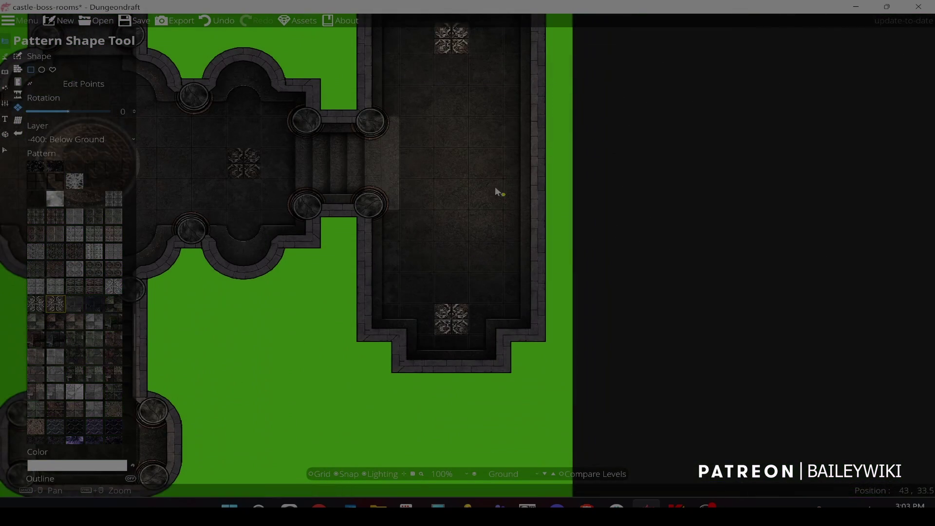
pyautogui.hotkey('ctrl', 'z')
pyautogui.moveTo(434, 272); pyautogui.dragTo(468, 303)
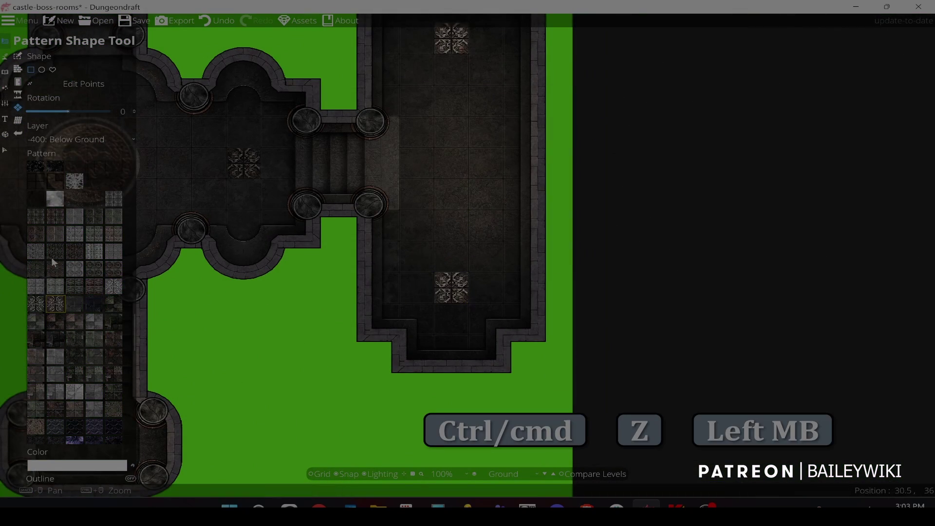
# - Bring the east hall's stone floor pattern to the front, over the ornate tile
pyautogui.press('v')
pyautogui.click(468, 288)
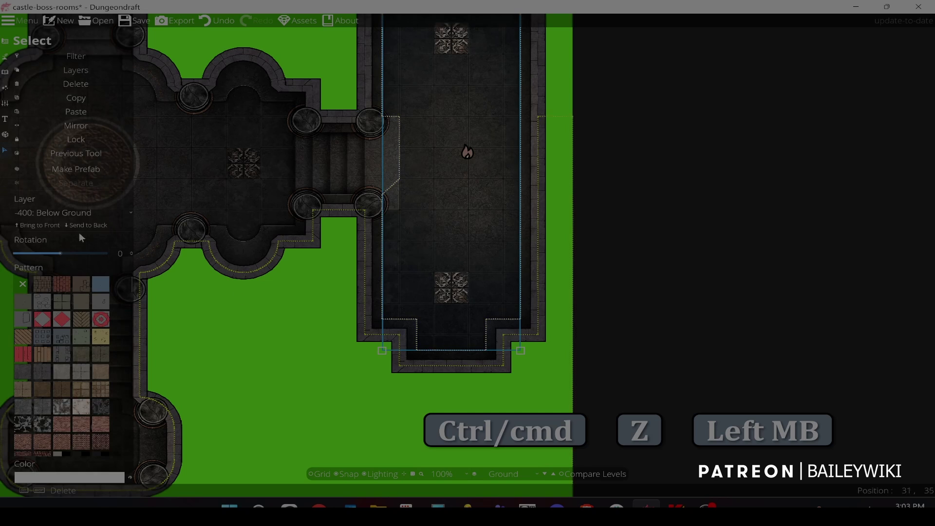
pyautogui.click(47, 226)
pyautogui.click(649, 211)
# - Choose a soft black shadow path for the Path Tool and set its width to 0.1
pyautogui.press('space')
pyautogui.moveTo(104, 265); pyautogui.dragTo(666, 285)
pyautogui.moveTo(229, 256); pyautogui.dragTo(315, 257)
pyautogui.click(5, 56)
pyautogui.click(31, 97)
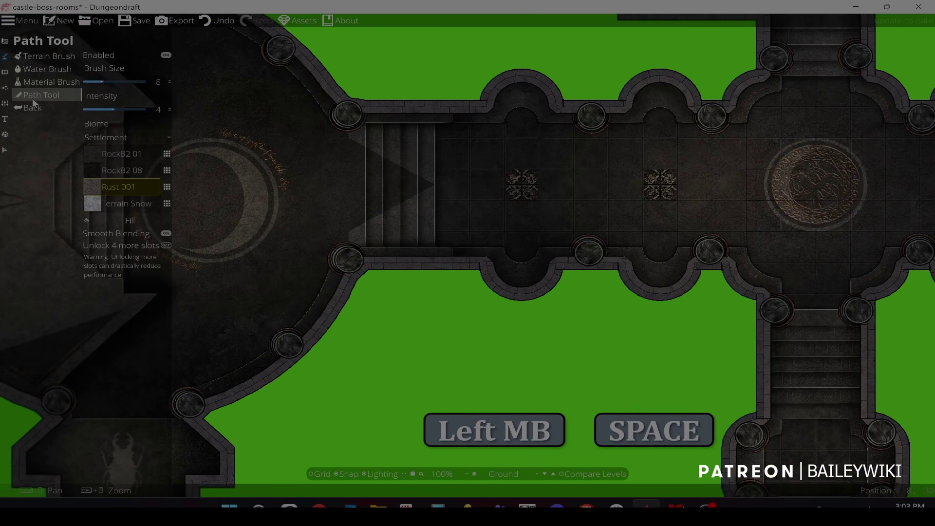
pyautogui.moveTo(931, 115); pyautogui.dragTo(931, 438)
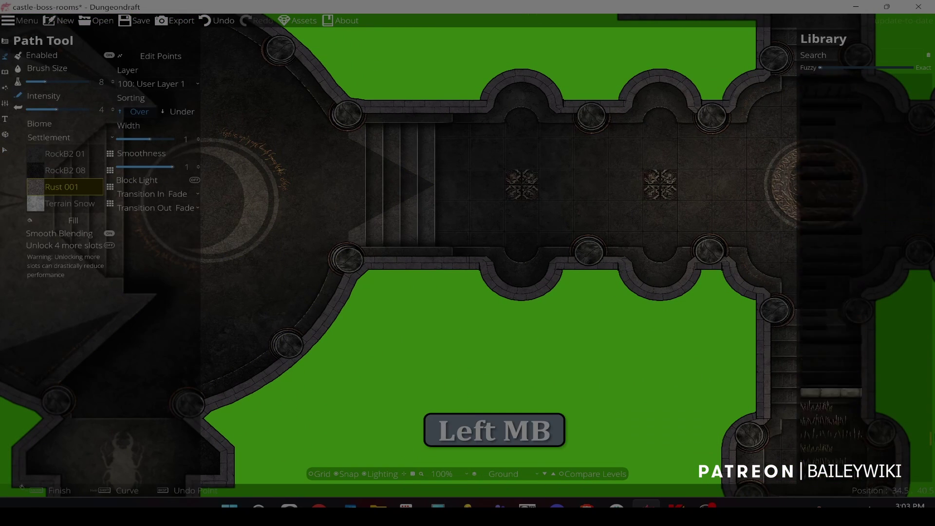
pyautogui.click(836, 351)
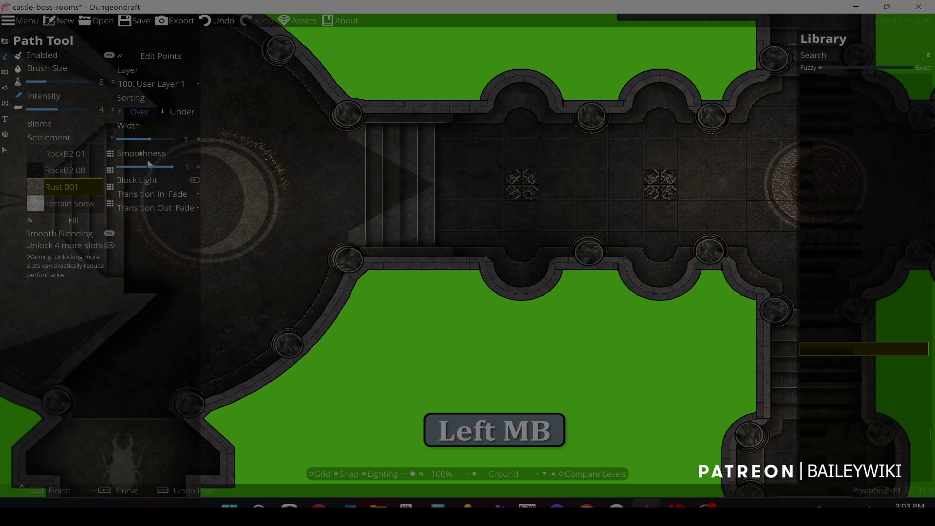
pyautogui.moveTo(154, 138); pyautogui.dragTo(70, 138)
# - Try drawing a narrow shadow path along the floor of the rounded room at the foot of the south stairs
pyautogui.press('space')
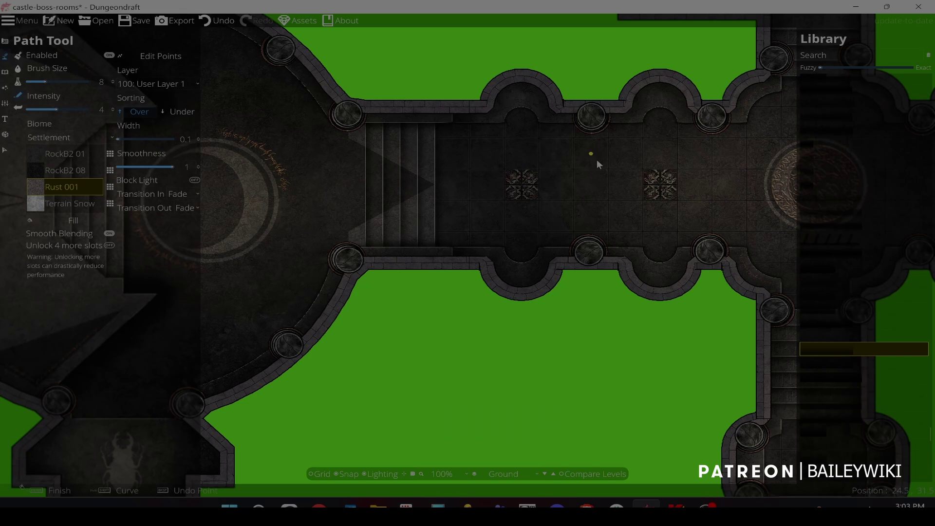
pyautogui.moveTo(597, 159); pyautogui.dragTo(285, 226)
pyautogui.moveTo(507, 263); pyautogui.dragTo(489, 16)
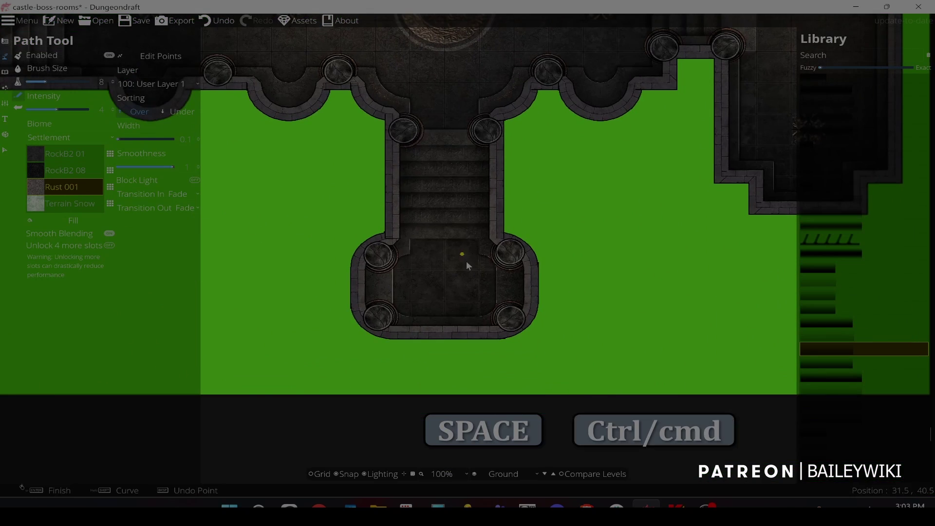
pyautogui.scroll(5, 466, 260)
pyautogui.moveTo(466, 260); pyautogui.dragTo(472, 204)
pyautogui.click(488, 214)
pyautogui.hotkey('ctrl', 'z')
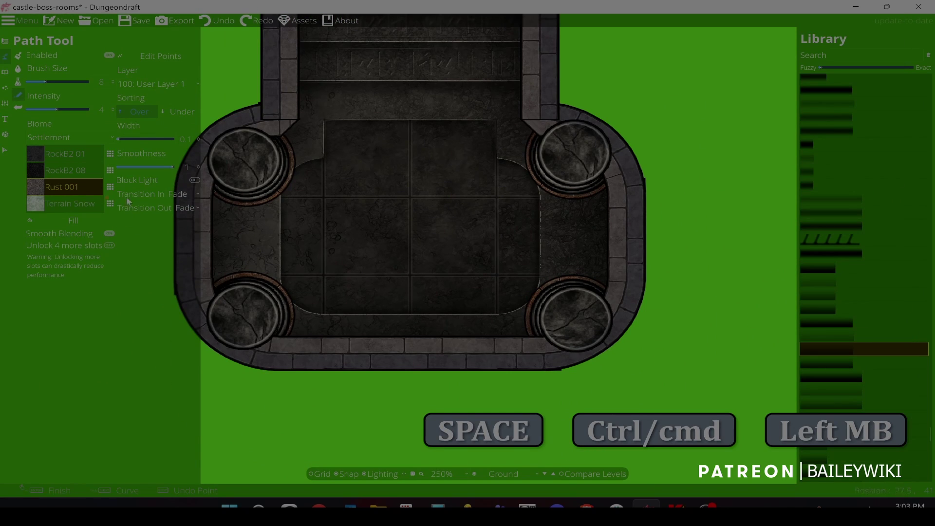
# - Set the path's Transition In and Transition Out to None
pyautogui.click(179, 194)
pyautogui.click(178, 209)
pyautogui.click(184, 207)
pyautogui.click(186, 222)
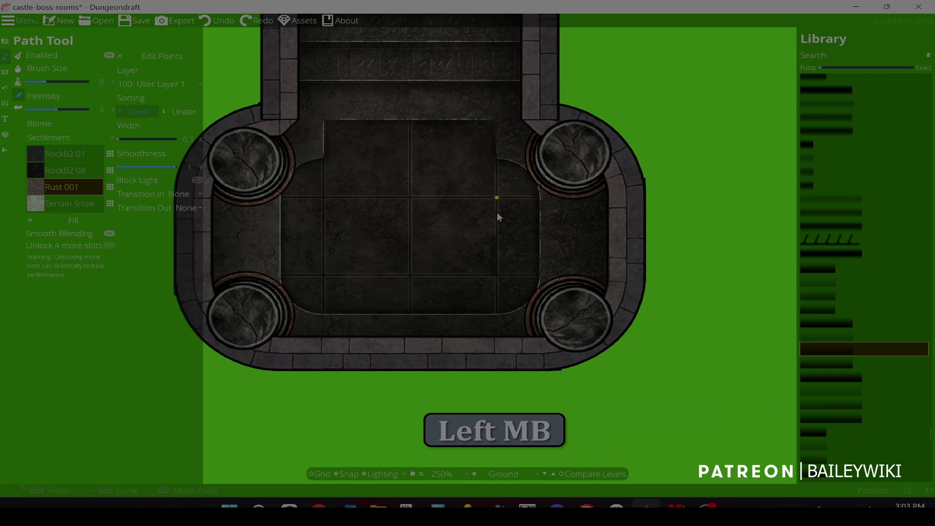
# - Draw narrow shadow paths along the floor tile seams in the rounded room at the foot of the south stairs
pyautogui.rightClick(496, 203)
pyautogui.press('space')
pyautogui.moveTo(413, 200); pyautogui.dragTo(546, 188)
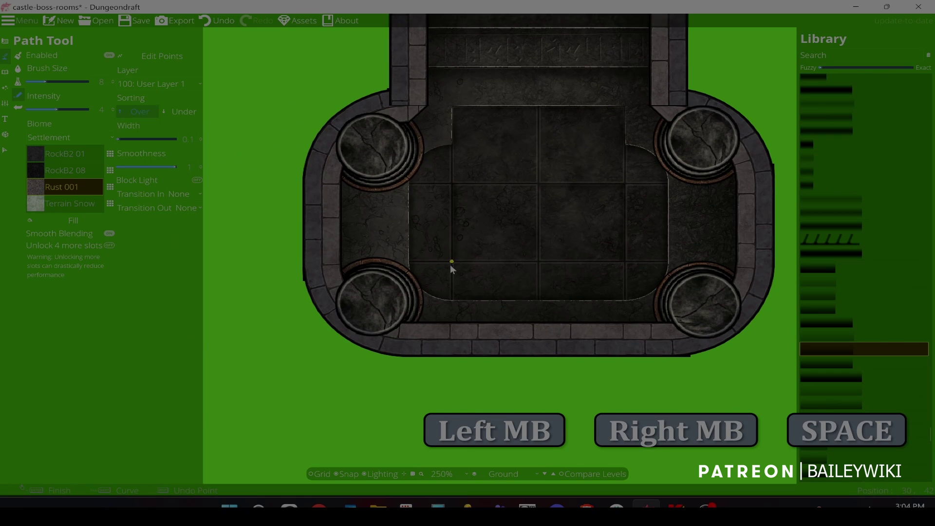
pyautogui.rightClick(537, 254)
pyautogui.click(538, 300)
# - Draw a narrow shadow path along the floor seams around the ornate tile at the east end of the central hall
pyautogui.scroll(-5, 515, 203)
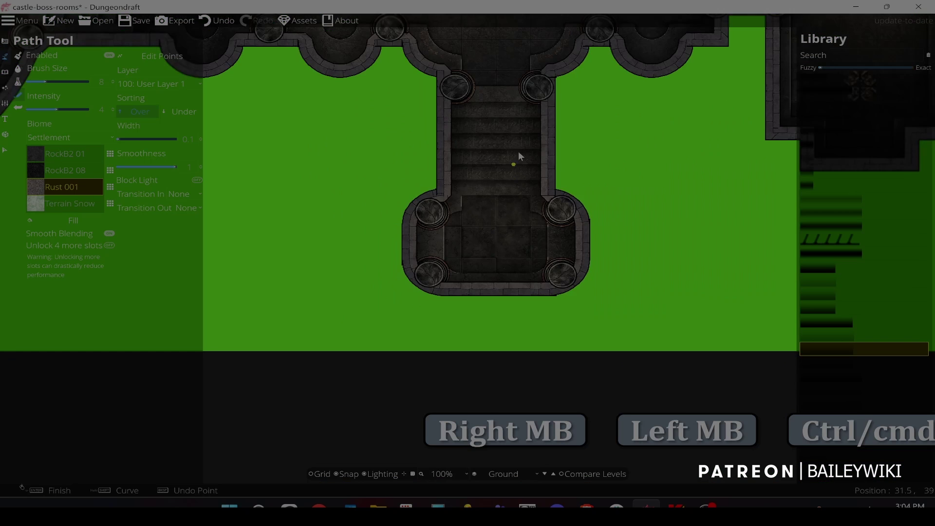
pyautogui.scroll(3, 518, 156)
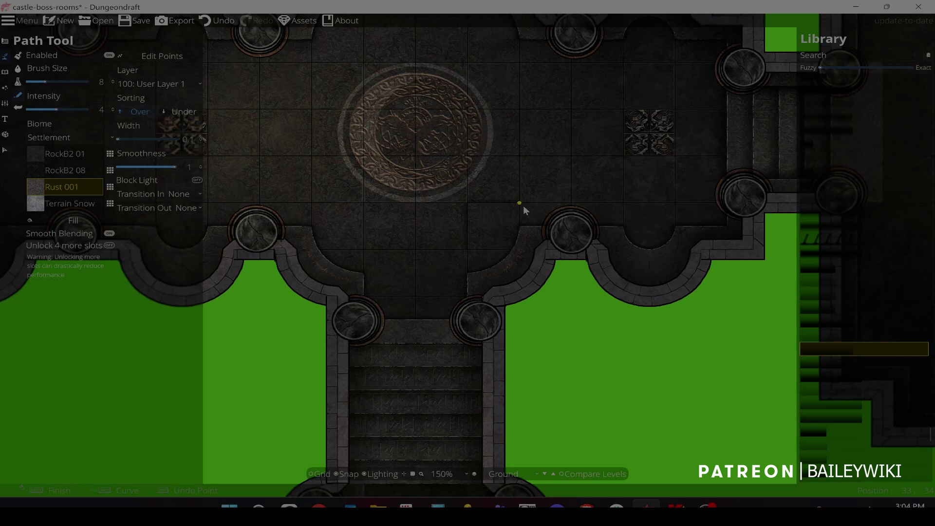
pyautogui.moveTo(566, 203); pyautogui.dragTo(426, 241)
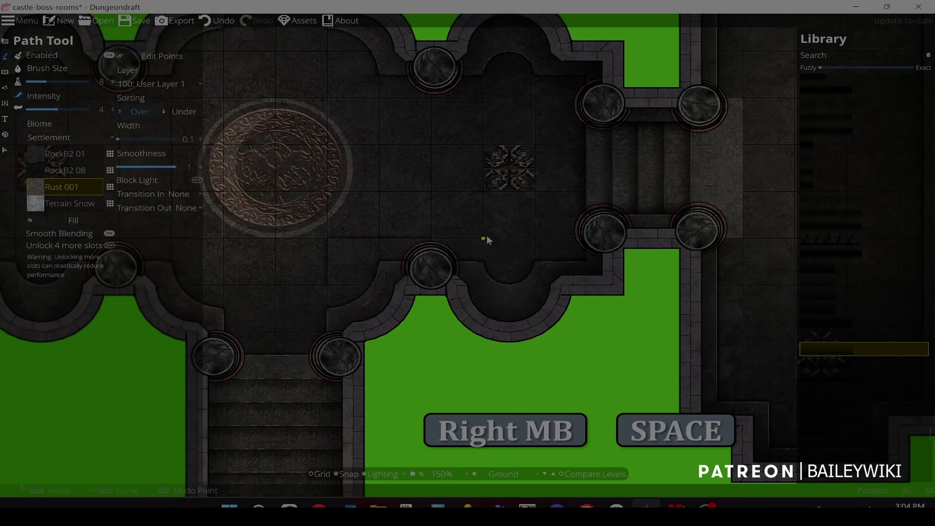
pyautogui.click(535, 189)
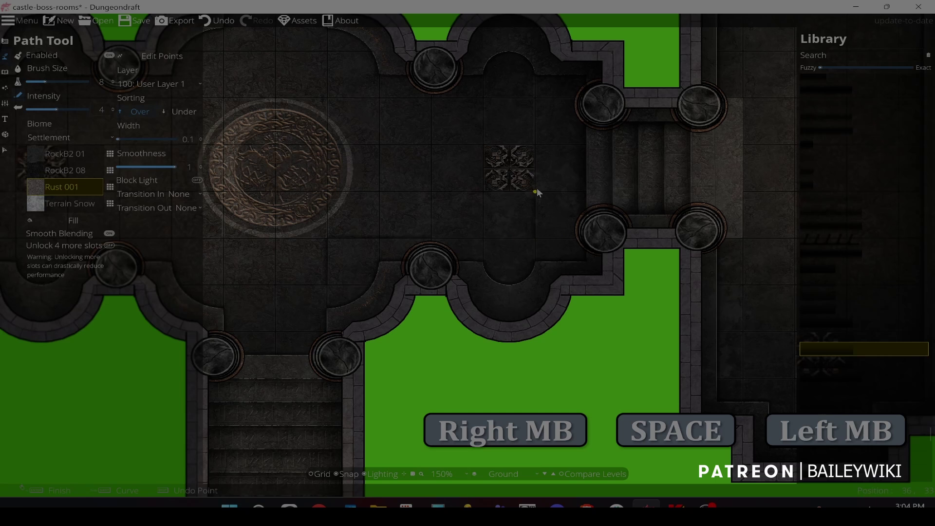
pyautogui.keyDown('shift'); pyautogui.click(536, 99); pyautogui.keyUp('shift')
pyautogui.rightClick(482, 99)
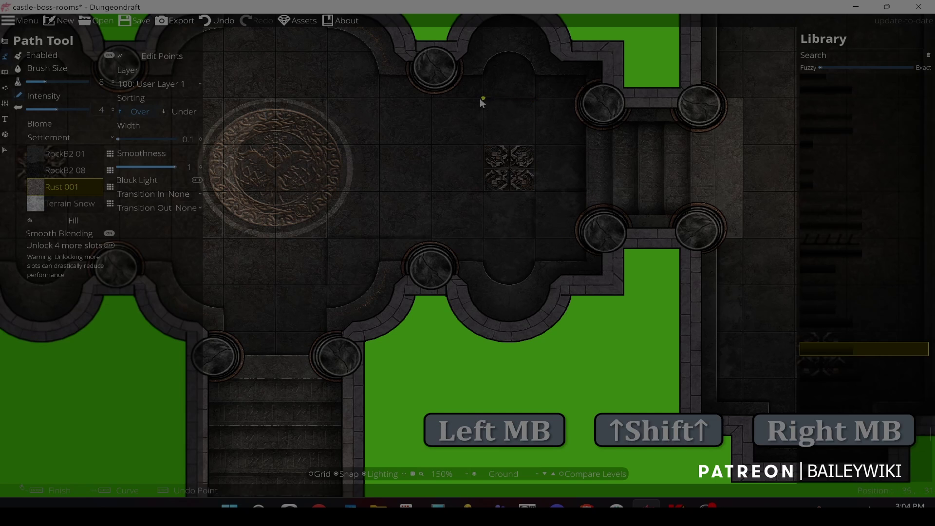
# - Draw a narrow shadow path along the floor seam at the central hall's north end, near the foot of the north stairs
pyautogui.moveTo(457, 104); pyautogui.dragTo(623, 186)
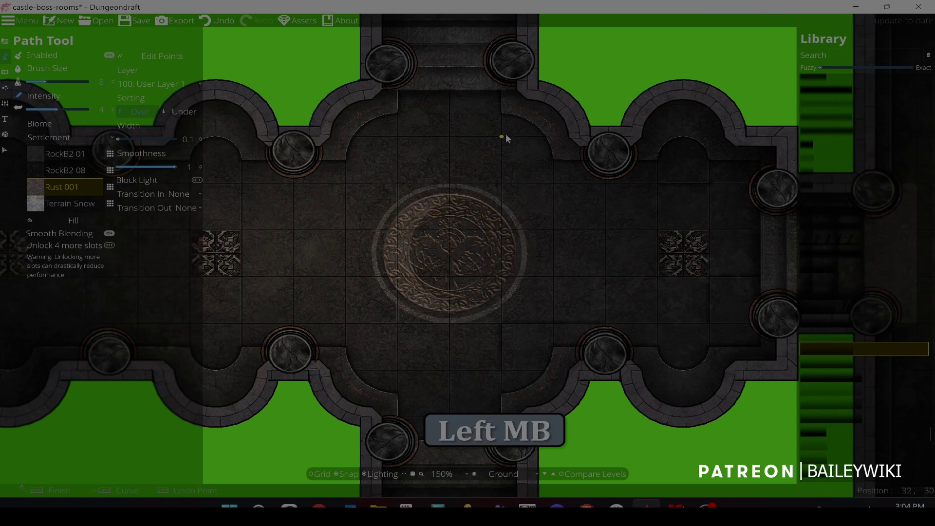
pyautogui.rightClick(445, 133)
pyautogui.press('space')
pyautogui.moveTo(455, 113); pyautogui.dragTo(570, 106)
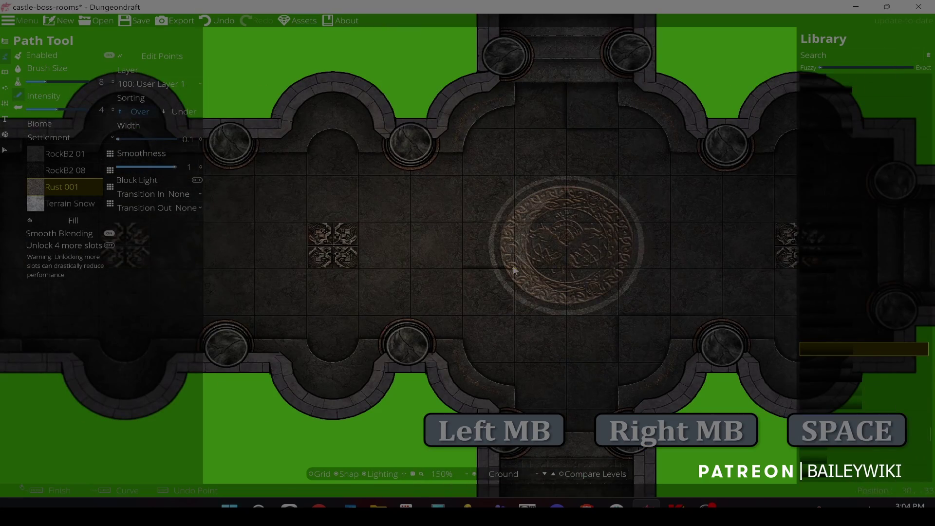
# - Draw a narrow shadow path along the floor seam corner just southwest of the central hall's round medallion
pyautogui.scroll(3, 493, 277)
pyautogui.scroll(-4, 471, 281)
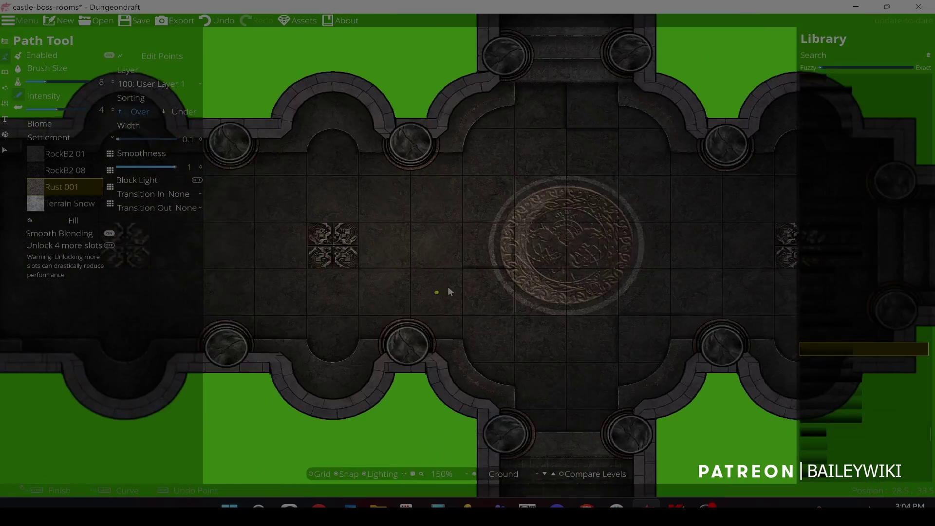
pyautogui.scroll(1, 448, 286)
pyautogui.press('space')
pyautogui.click(462, 205)
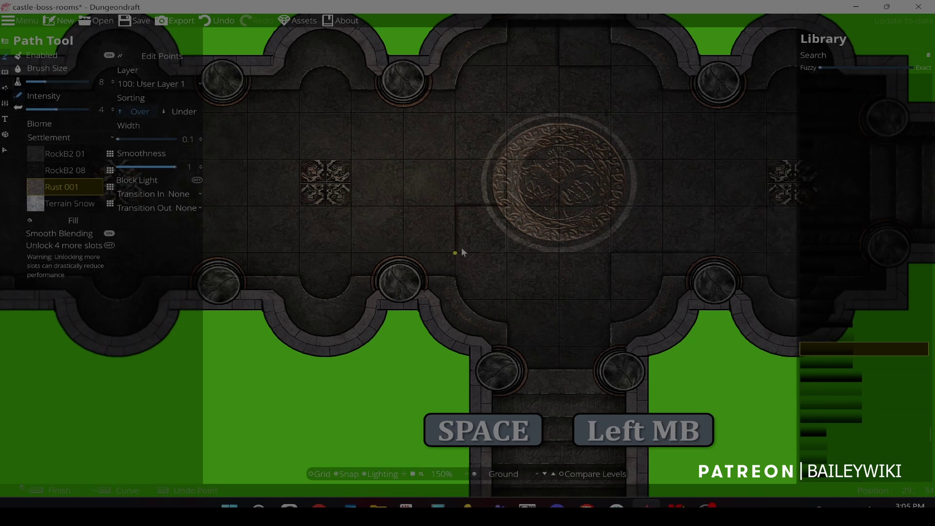
pyautogui.rightClick(461, 248)
pyautogui.hotkey('ctrl', 'z')
pyautogui.click(457, 249)
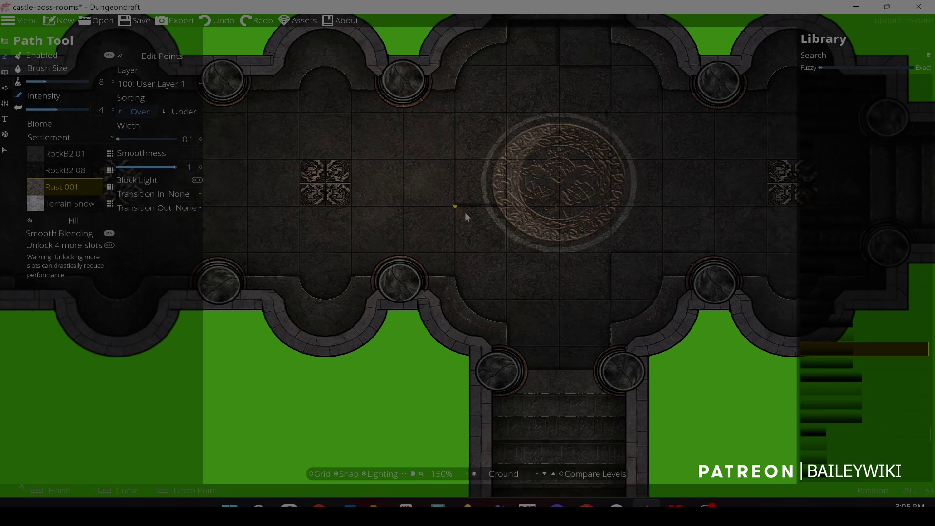
pyautogui.click(460, 231)
pyautogui.hotkey('ctrl', 'z')
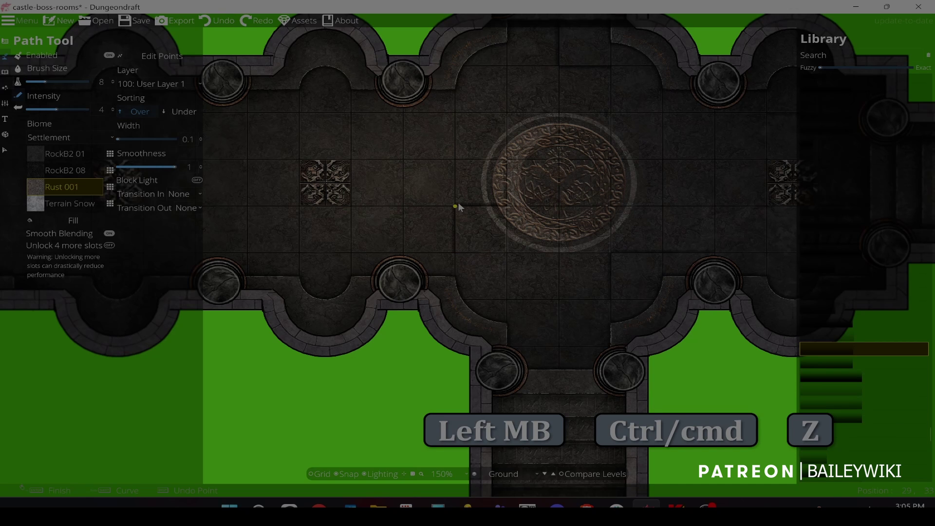
pyautogui.rightClick(458, 203)
# - Undo the last path and draw a shadow path along the seam above the south alcove west of the medallion
pyautogui.moveTo(386, 233); pyautogui.dragTo(451, 230)
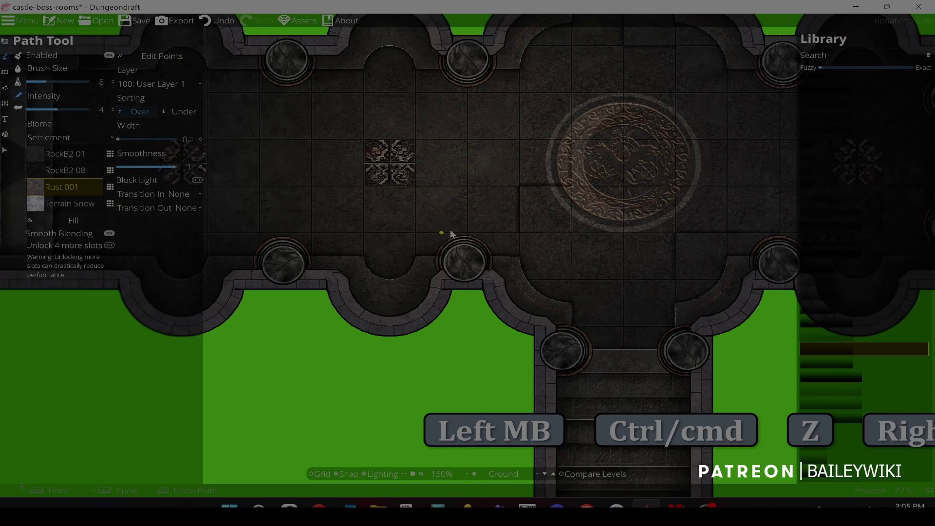
pyautogui.hotkey('ctrl', 'z')
pyautogui.click(364, 233)
pyautogui.press('shift')
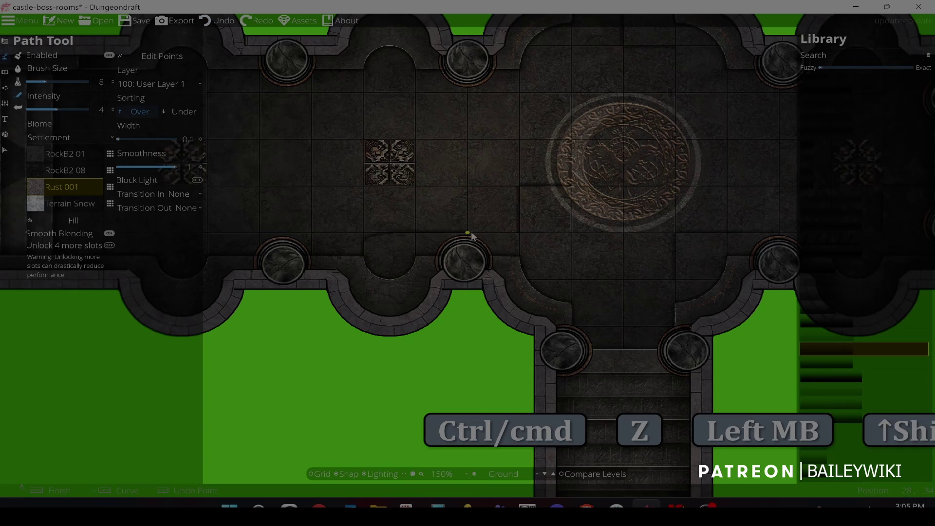
pyautogui.rightClick(373, 235)
# - Draw narrow shadow paths along the floor tile seams near the northern ornate tile in the large east room
pyautogui.scroll(-4, 367, 219)
pyautogui.scroll(3, 389, 214)
pyautogui.moveTo(609, 191); pyautogui.dragTo(279, 269)
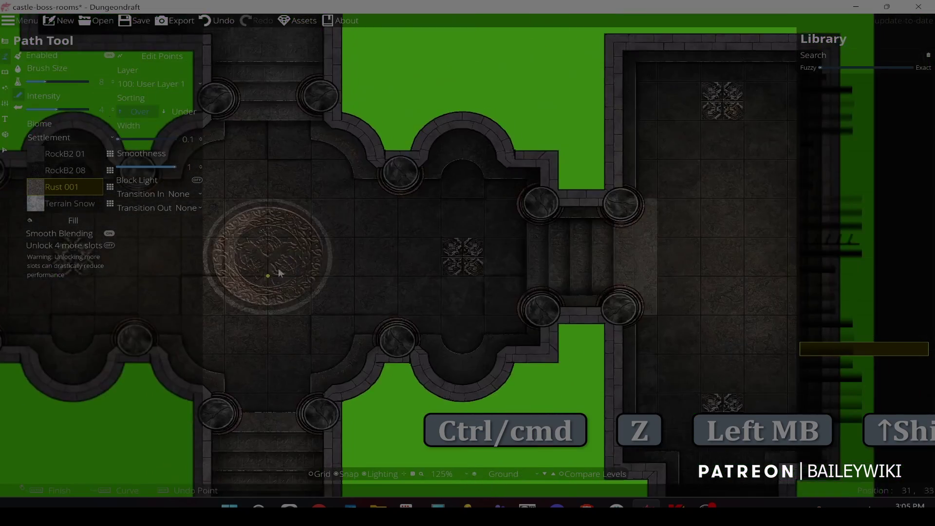
pyautogui.moveTo(729, 117); pyautogui.dragTo(545, 203)
pyautogui.scroll(3, 637, 125)
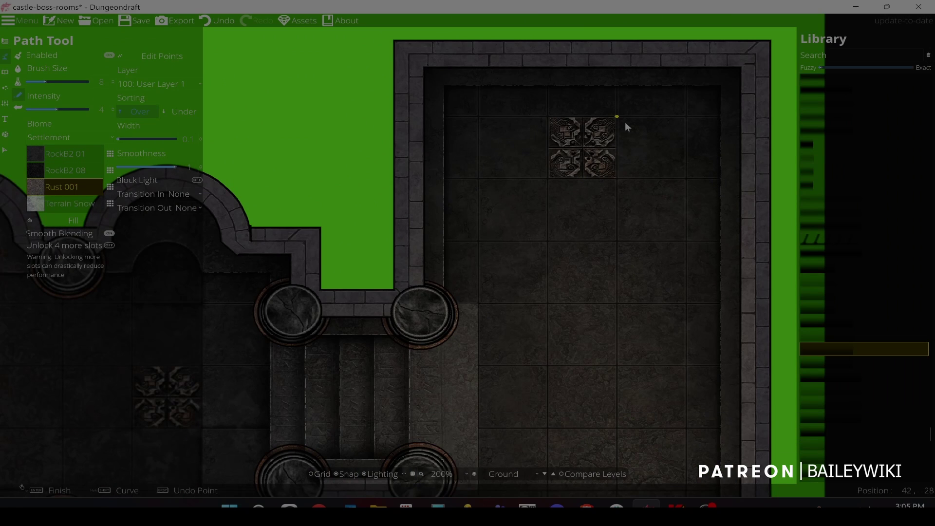
pyautogui.moveTo(627, 126); pyautogui.dragTo(539, 180)
pyautogui.click(554, 205)
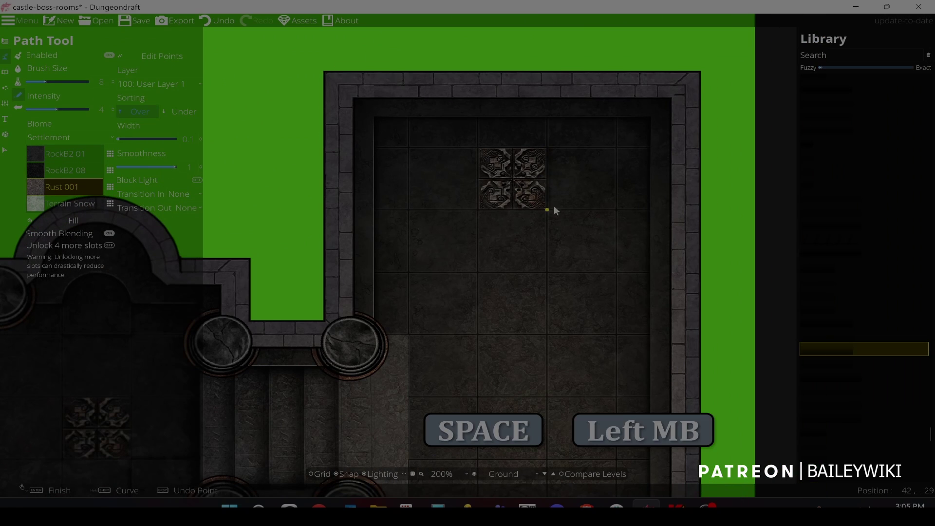
pyautogui.rightClick(552, 209)
pyautogui.click(549, 152)
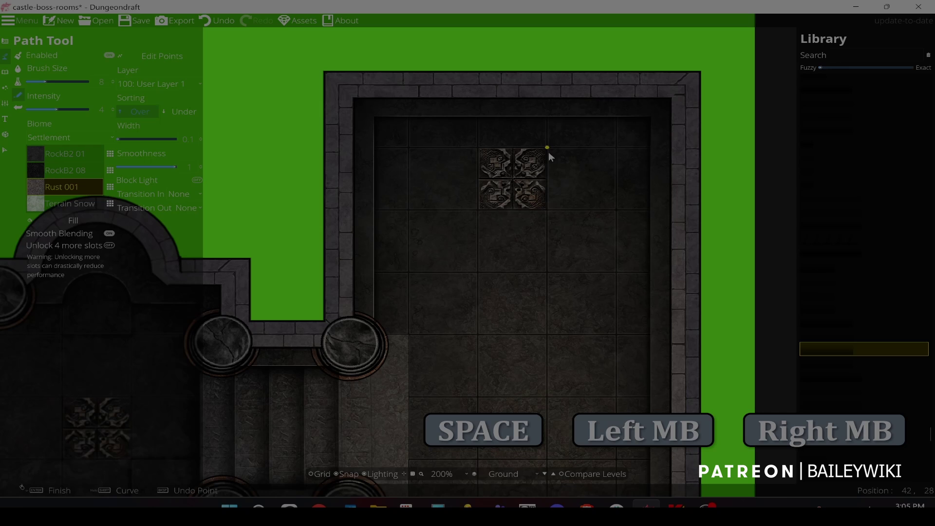
pyautogui.rightClick(536, 213)
pyautogui.click(646, 275)
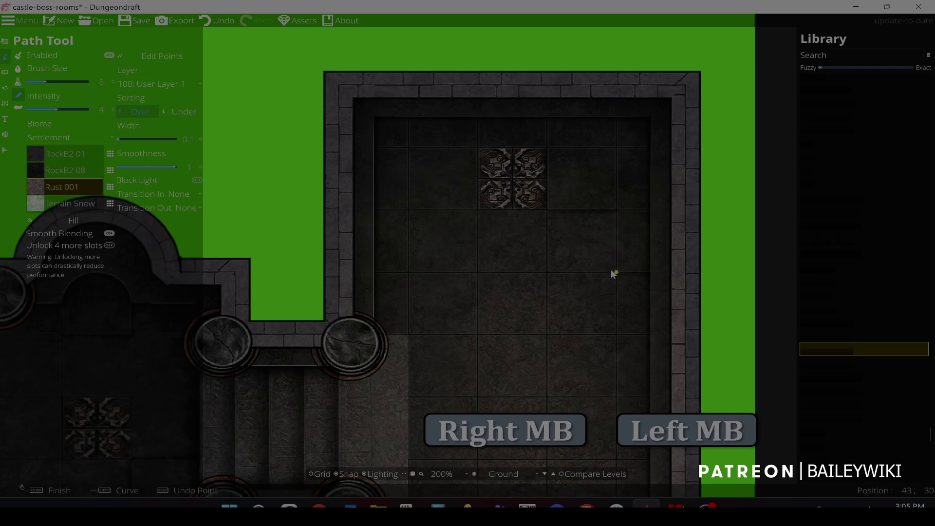
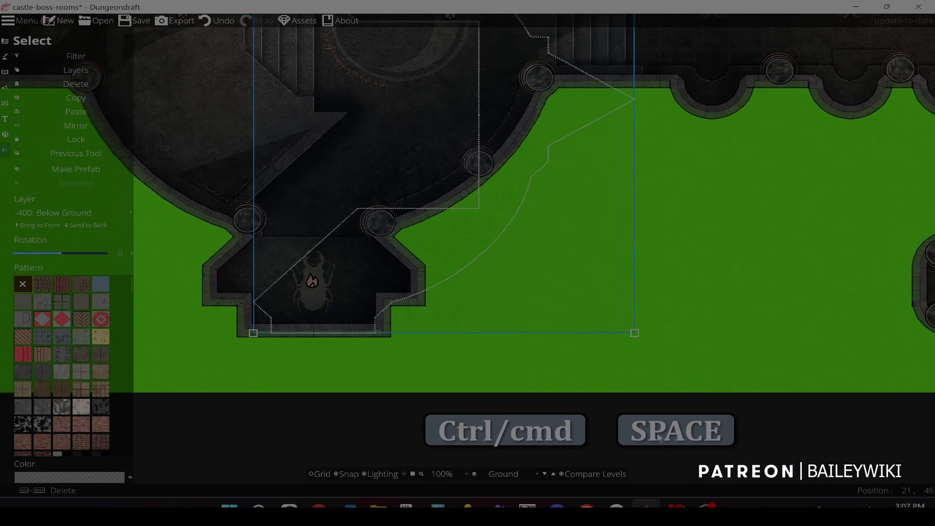
# - Apply the dark square-tile pattern to the pasted copy of the circular boss room's floor shape and deselect it
pyautogui.click(566, 71)
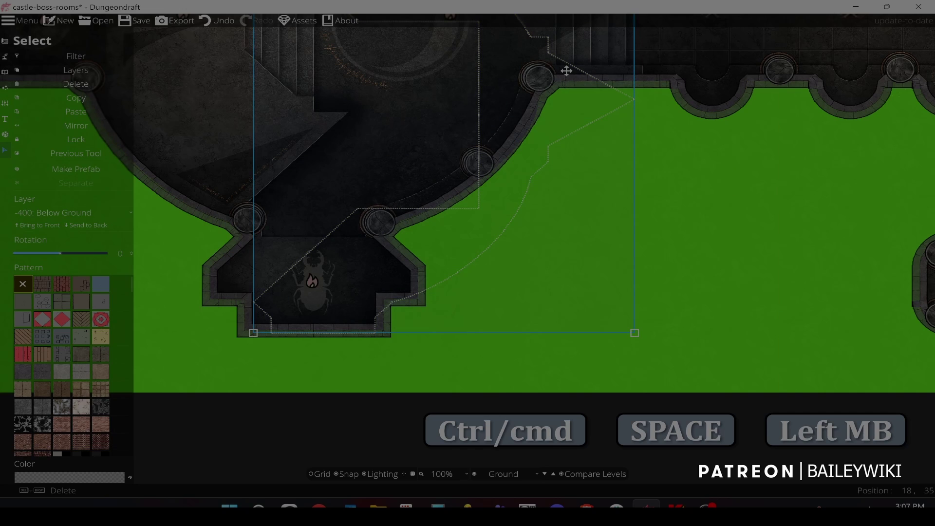
pyautogui.moveTo(132, 279); pyautogui.dragTo(121, 417)
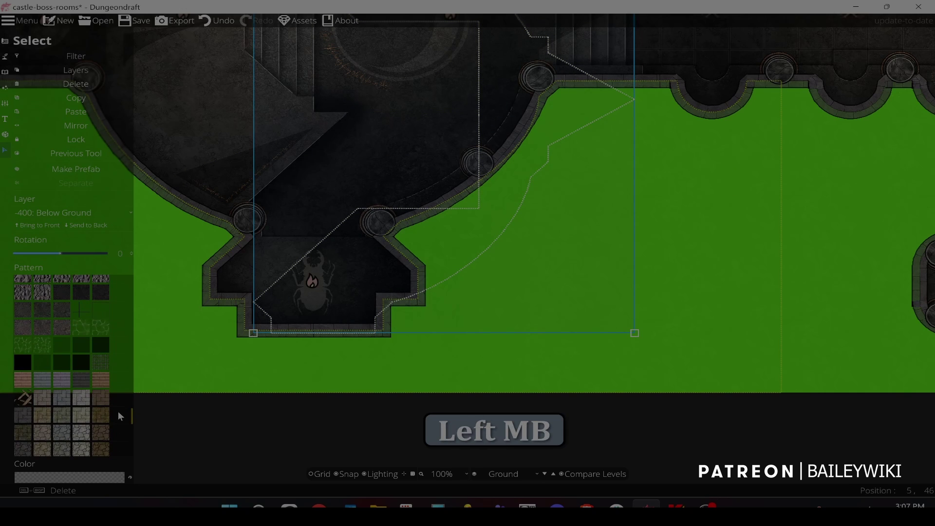
pyautogui.moveTo(471, 205); pyautogui.dragTo(441, 342)
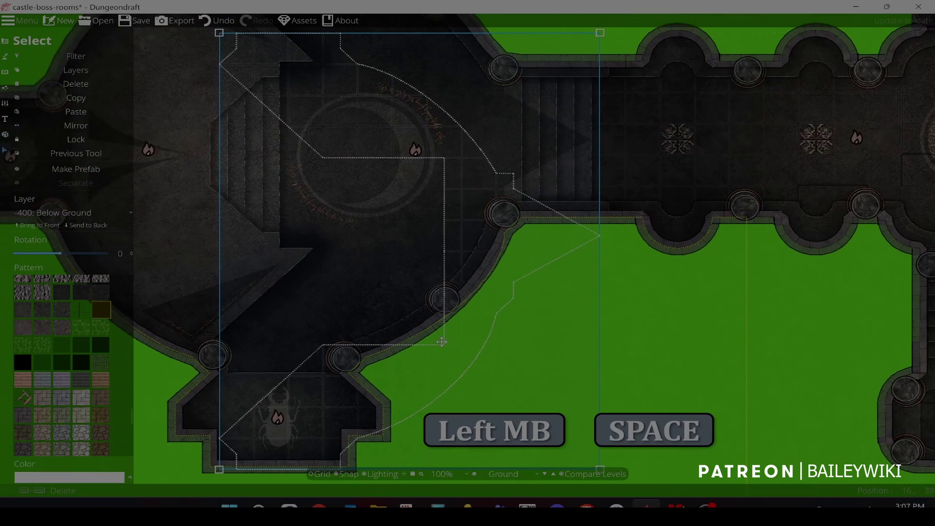
pyautogui.scroll(-2, 664, 317)
pyautogui.moveTo(664, 317); pyautogui.dragTo(662, 233)
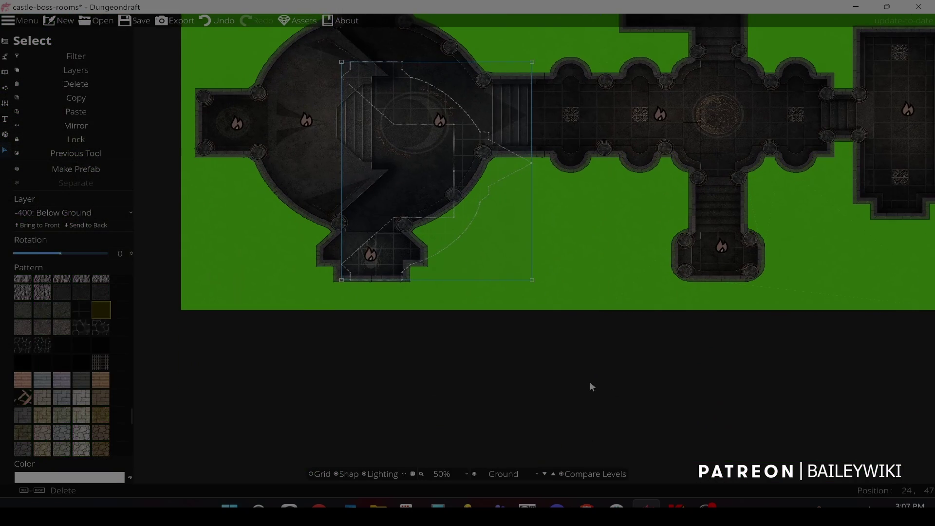
pyautogui.click(592, 388)
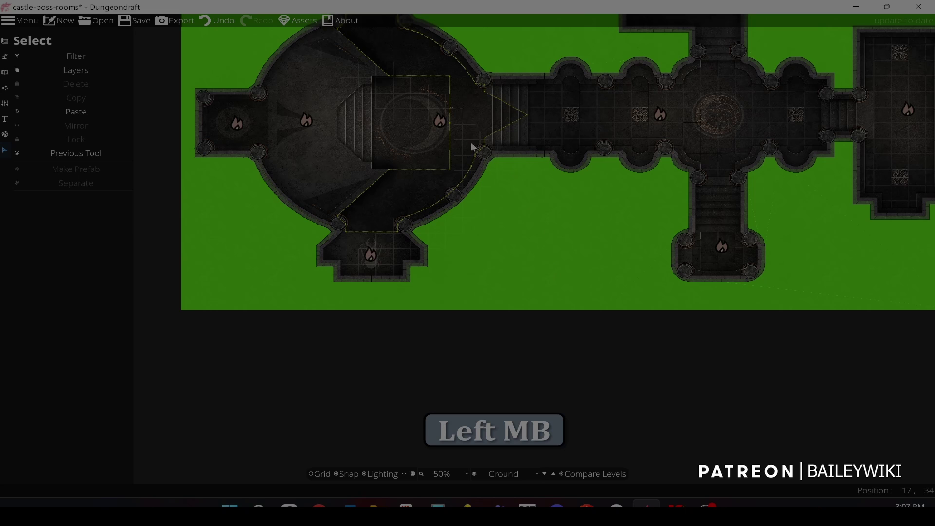
# - Select the floor shape in the circular boss room and bring the semi-transparent one to the front
pyautogui.click(482, 155)
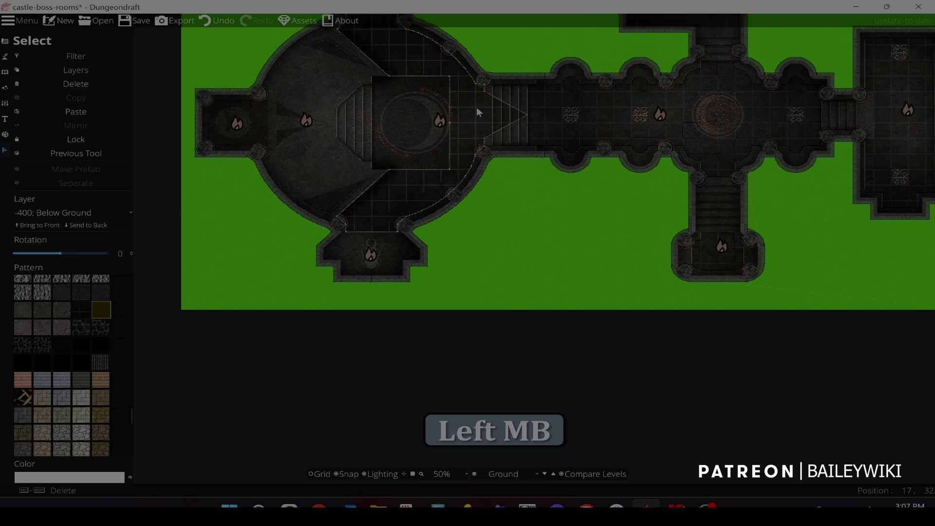
pyautogui.scroll(3, 526, 148)
pyautogui.click(560, 141)
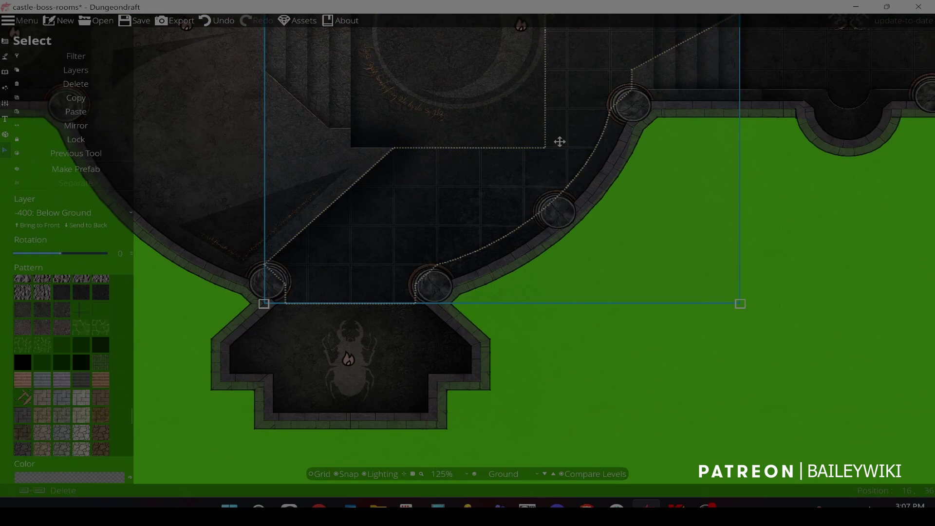
pyautogui.click(52, 229)
# - Send the floor shape around the crescent moon emblem to the back and paste a copy of it
pyautogui.press('space')
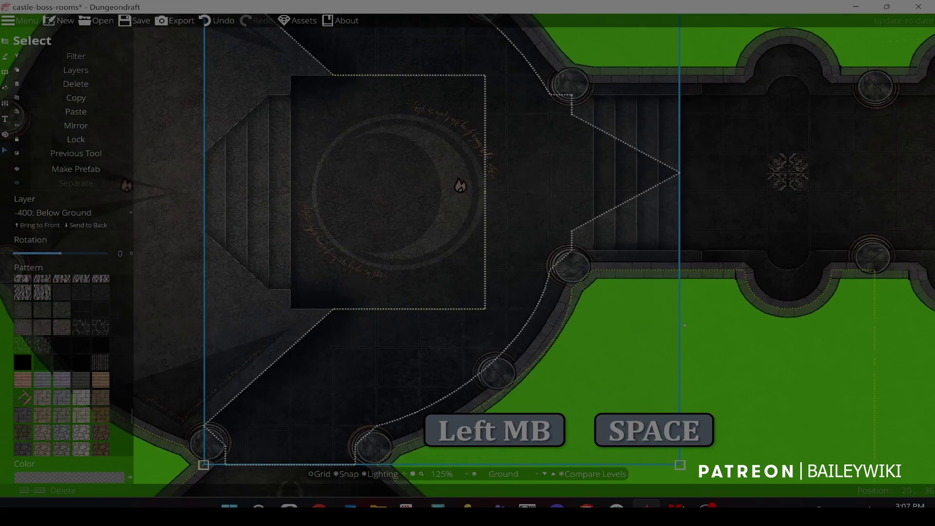
pyautogui.scroll(-2, 748, 332)
pyautogui.press('space')
pyautogui.click(593, 266)
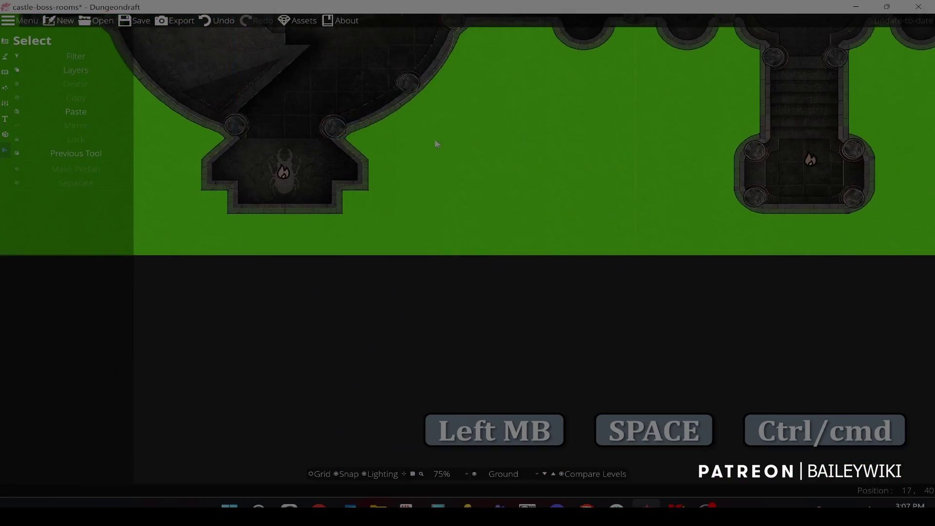
pyautogui.press('space')
pyautogui.click(402, 130)
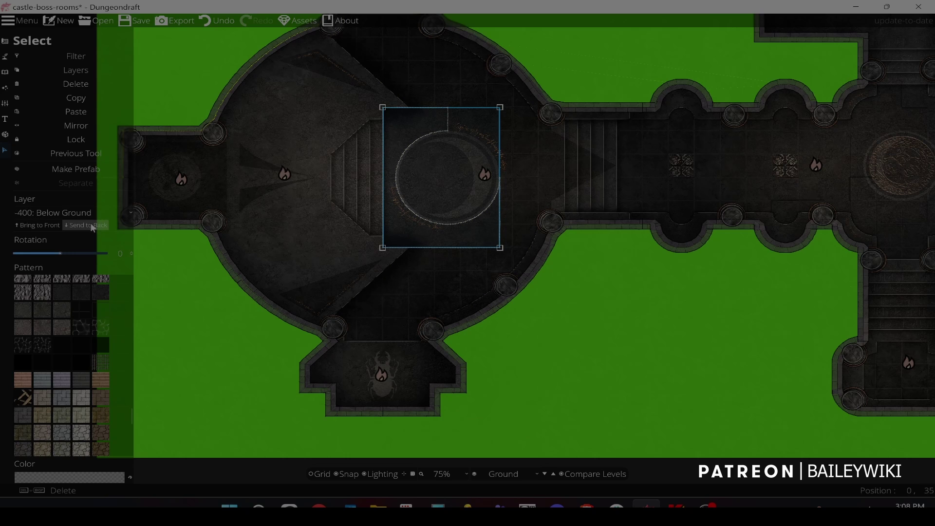
pyautogui.press('ctrl')
pyautogui.hotkey('ctrl', 'c')
pyautogui.hotkey('ctrl', 'v')
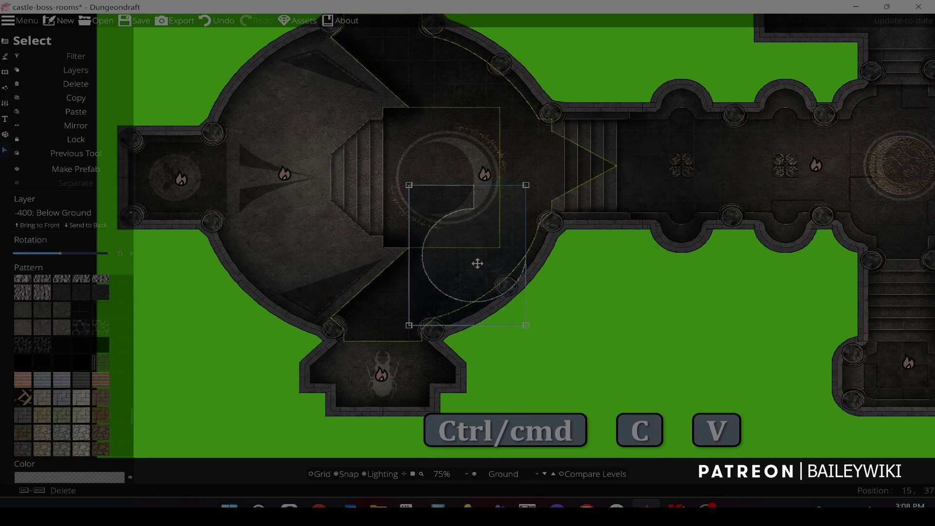
# - Apply the dark square-tile pattern to the copied emblem floor shape and move it over the original around the crescent moon
pyautogui.click(102, 310)
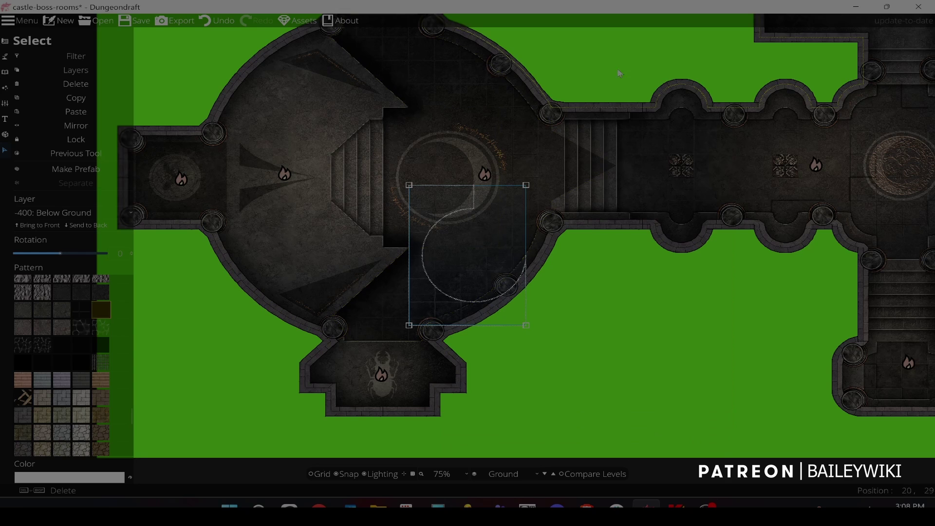
pyautogui.click(702, 330)
pyautogui.moveTo(436, 198); pyautogui.dragTo(413, 124)
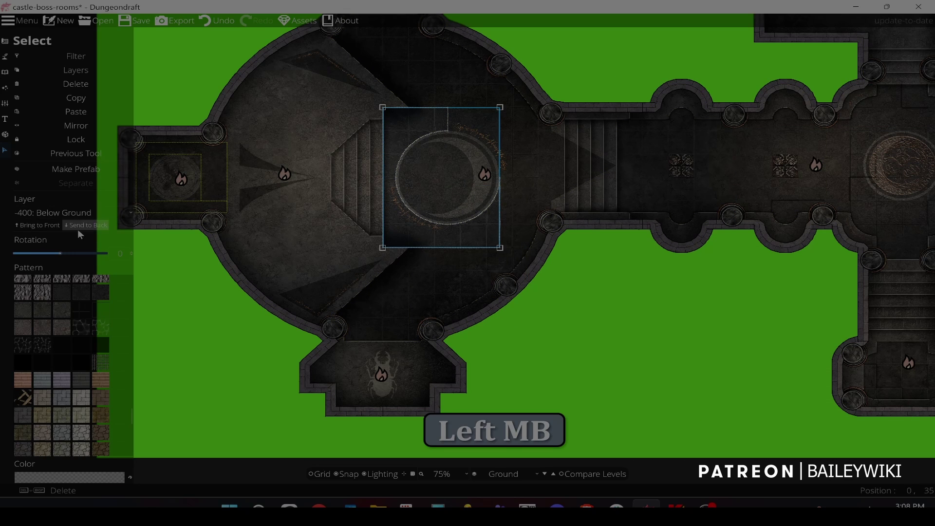
# - Switch to the Pattern Shape Tool and check the tiled floor around the crescent moon emblem
pyautogui.click(5, 56)
pyautogui.click(73, 103)
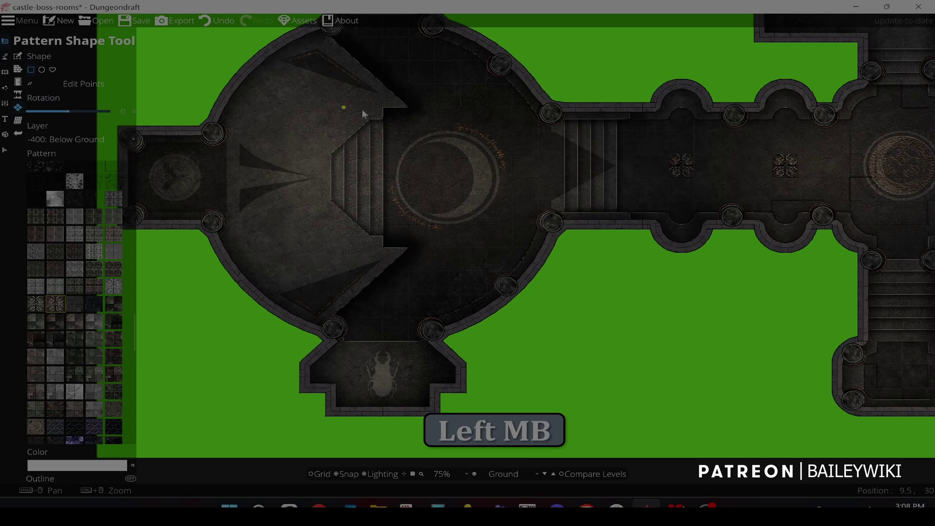
pyautogui.scroll(5, 443, 142)
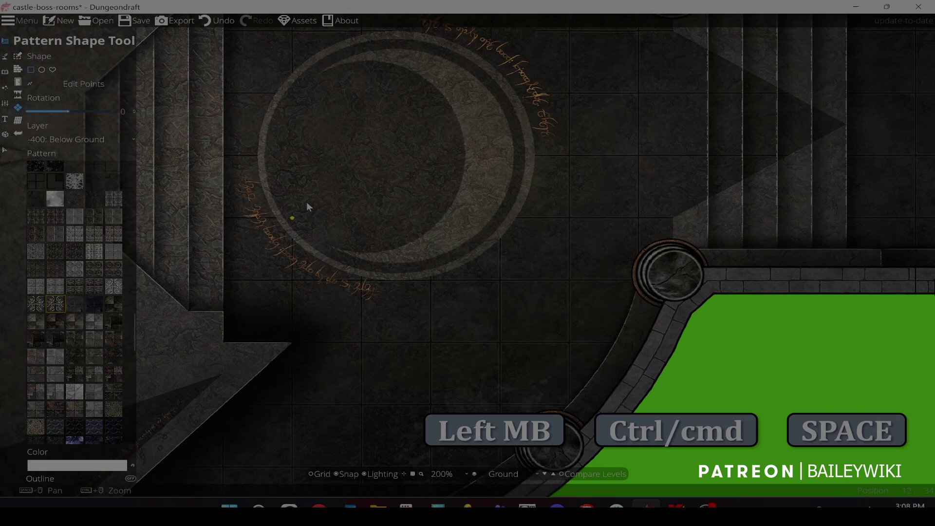
pyautogui.scroll(-1, 372, 203)
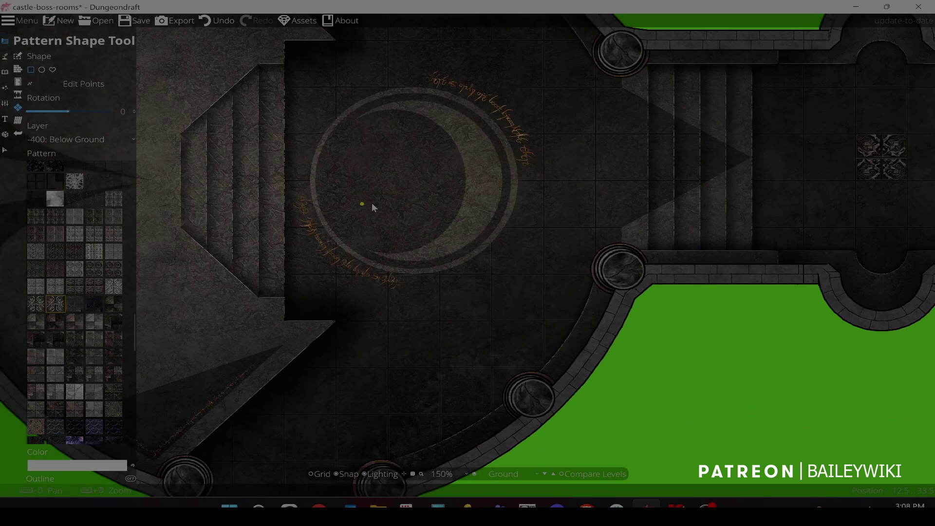
# - Draw a circular Ink Path Black 75 outline, 0.5 wide, around the outer rim of the crescent moon emblem
pyautogui.scroll(1, 372, 203)
pyautogui.click(4, 57)
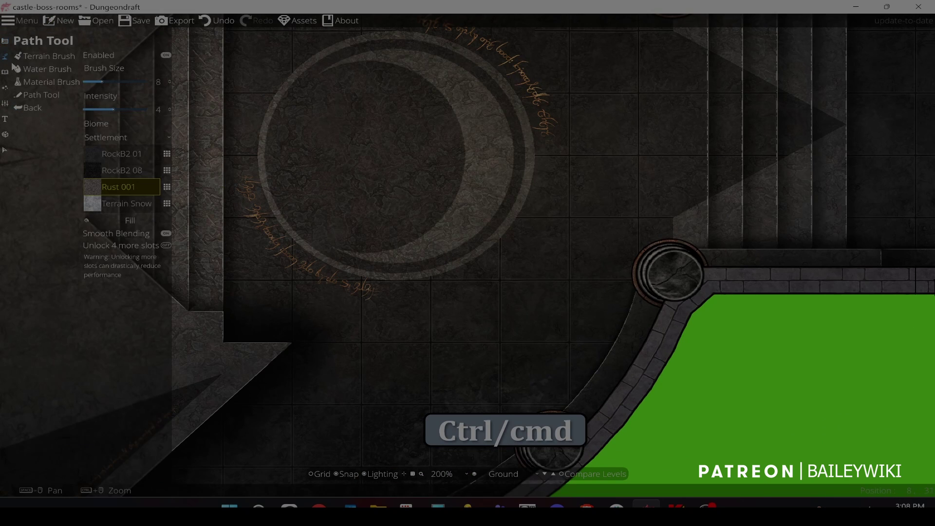
pyautogui.click(16, 57)
pyautogui.click(40, 95)
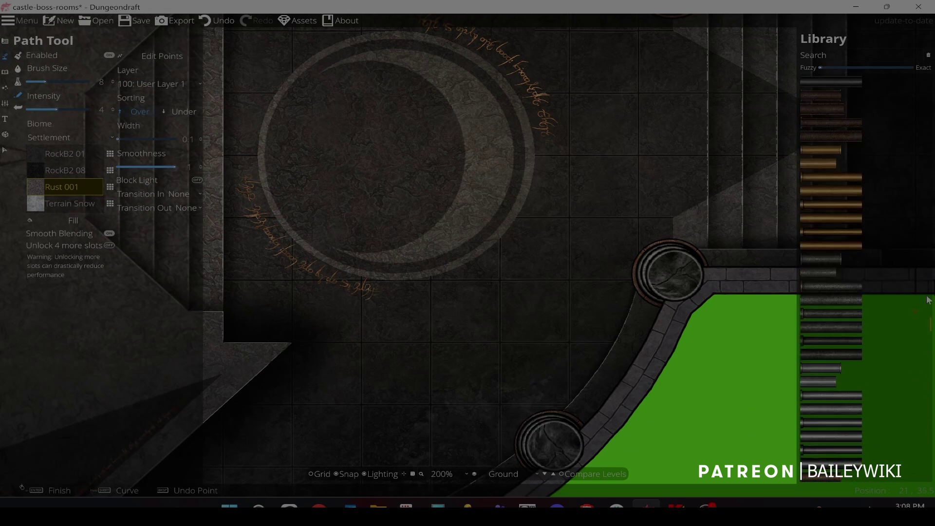
pyautogui.moveTo(930, 436); pyautogui.dragTo(930, 169)
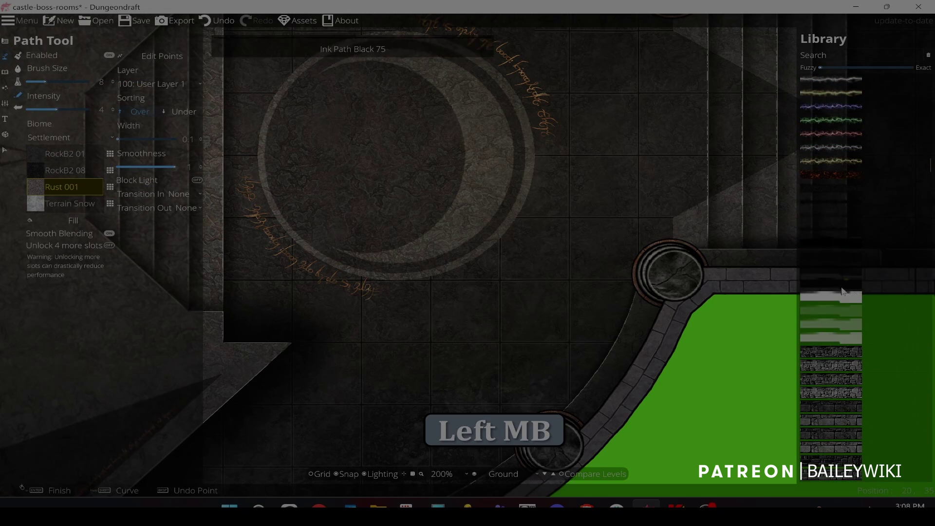
pyautogui.click(839, 291)
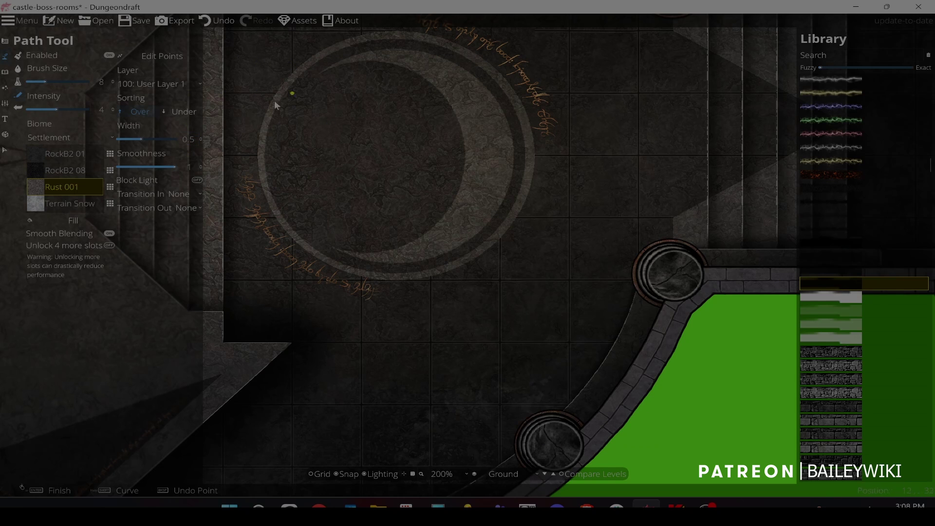
pyautogui.click(262, 154)
pyautogui.press('space')
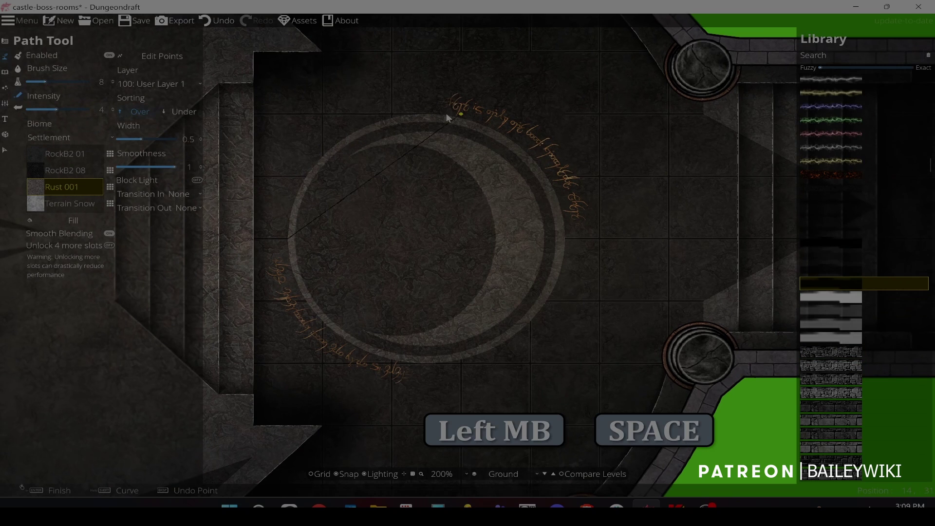
pyautogui.press('shift')
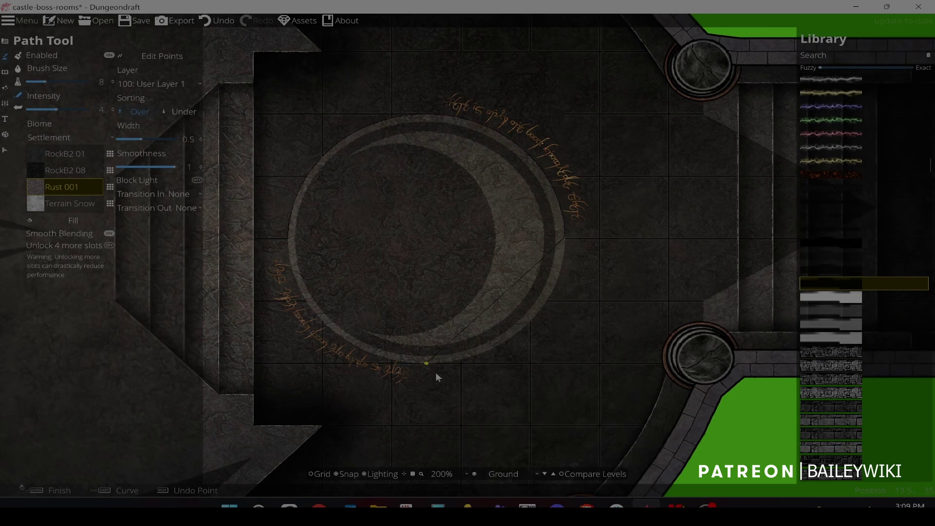
pyautogui.keyDown('shift'); pyautogui.click(565, 363); pyautogui.keyUp('shift')
pyautogui.click(289, 239)
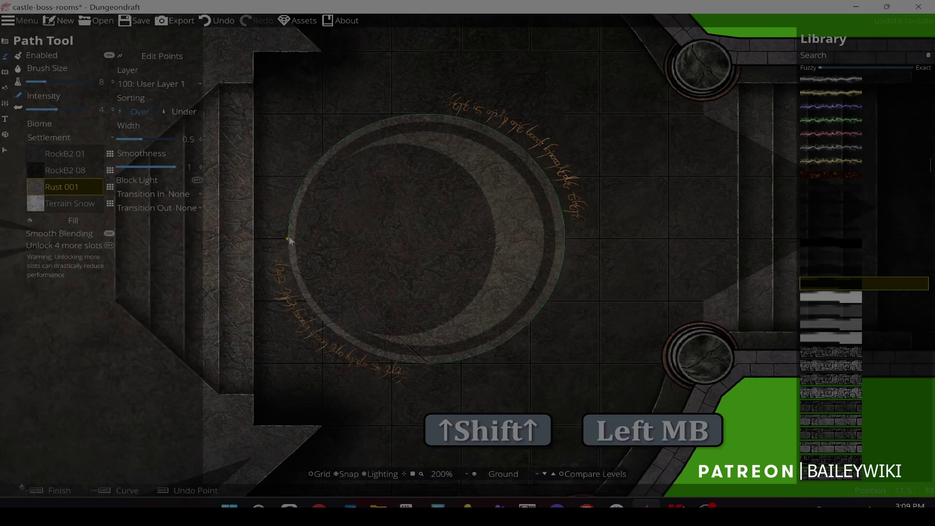
# - Edit the overlaid floor shape's points to pull its triangular tip off the stairs between the crescent moon room and the hall
pyautogui.scroll(-6, 398, 233)
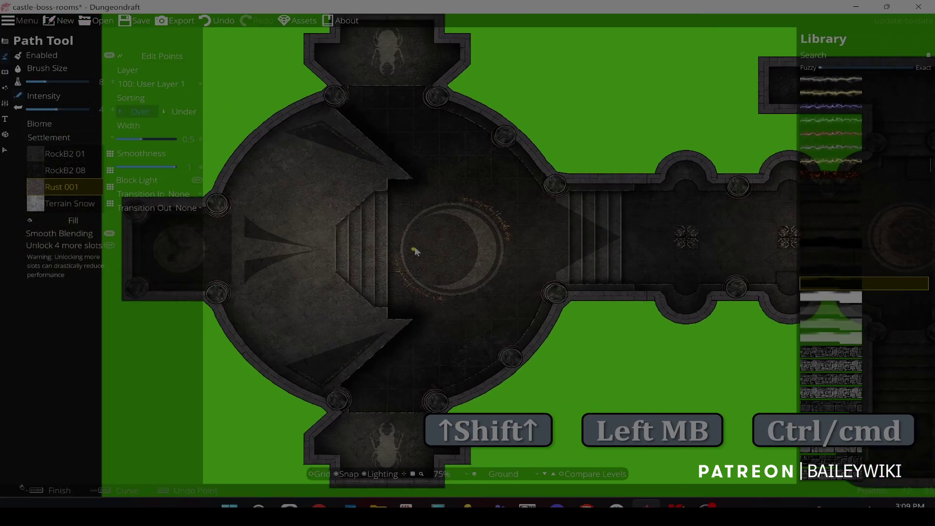
pyautogui.scroll(5, 395, 205)
pyautogui.scroll(-2, 447, 203)
pyautogui.moveTo(584, 181); pyautogui.dragTo(309, 169)
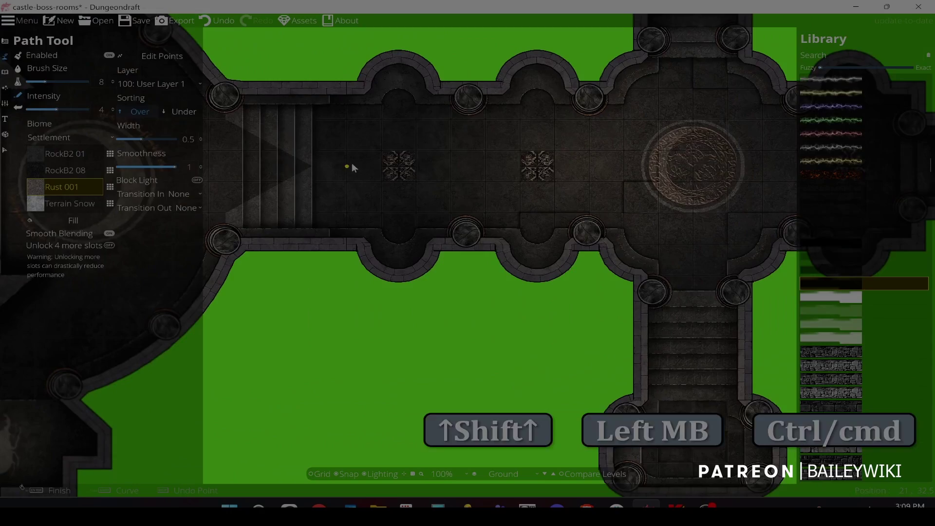
pyautogui.scroll(4, 370, 164)
pyautogui.moveTo(329, 179); pyautogui.dragTo(375, 140)
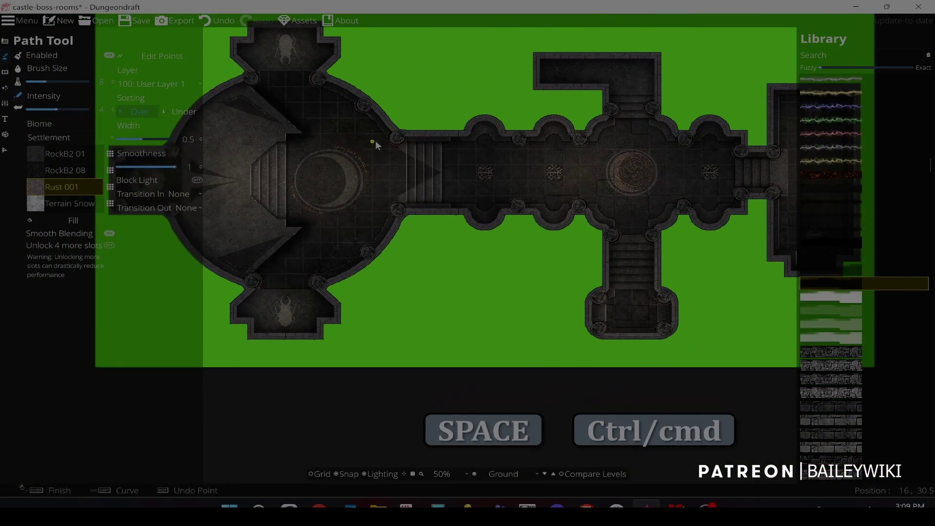
pyautogui.click(7, 42)
pyautogui.click(58, 109)
pyautogui.click(82, 84)
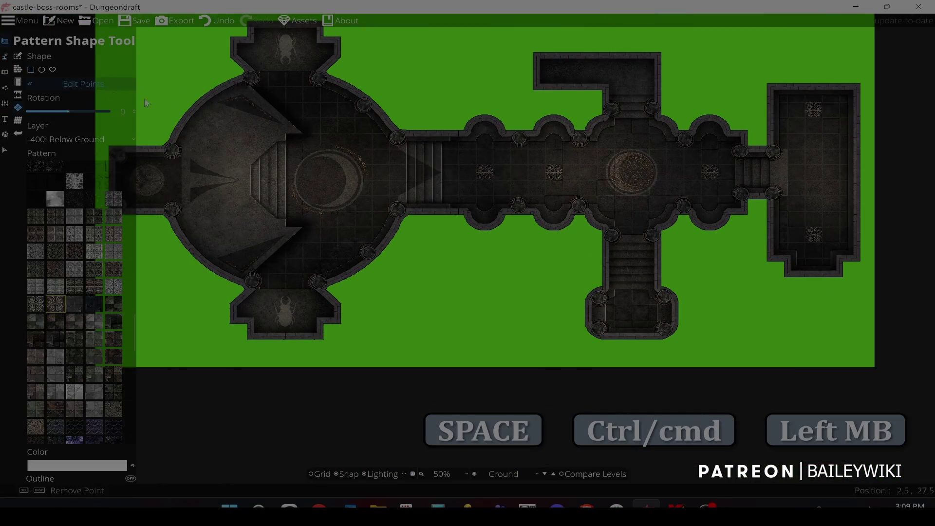
pyautogui.scroll(4, 375, 160)
pyautogui.moveTo(565, 108); pyautogui.dragTo(603, 190)
pyautogui.moveTo(661, 190); pyautogui.dragTo(500, 189)
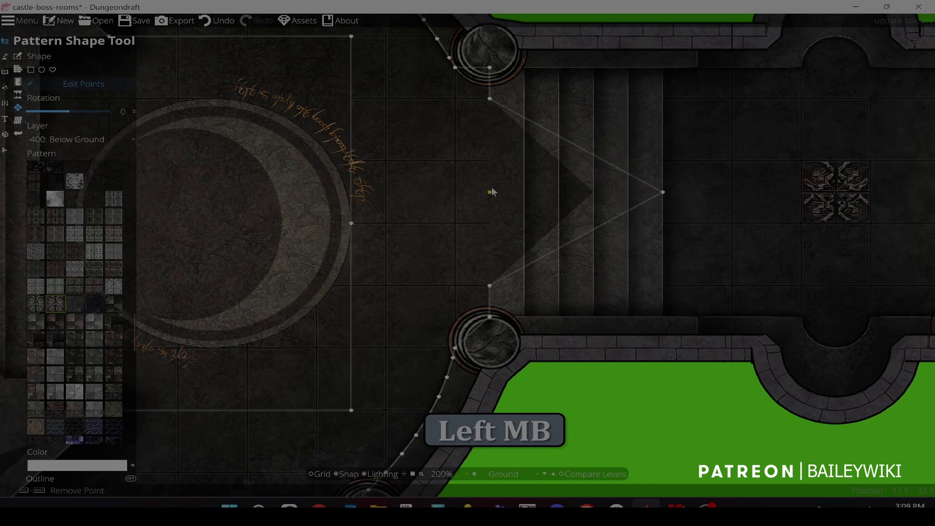
pyautogui.moveTo(592, 191); pyautogui.dragTo(659, 193)
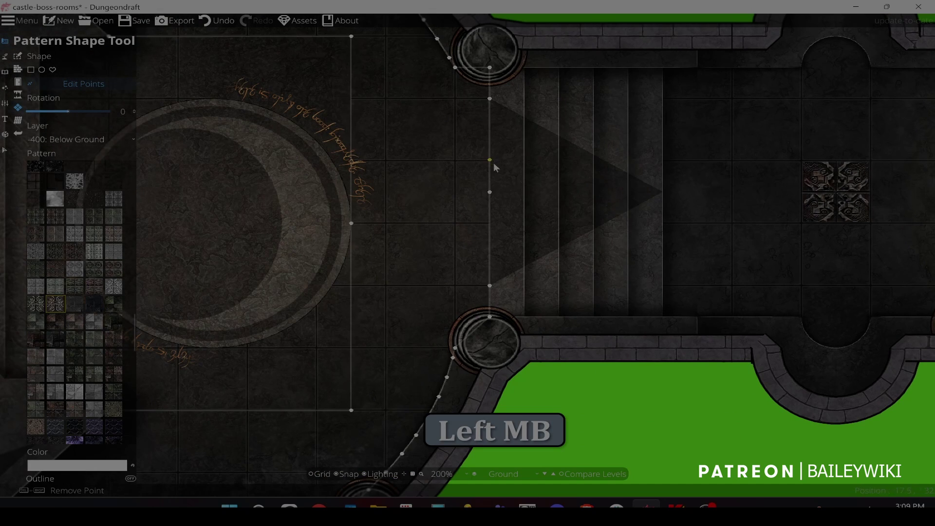
pyautogui.moveTo(529, 225); pyautogui.dragTo(524, 192)
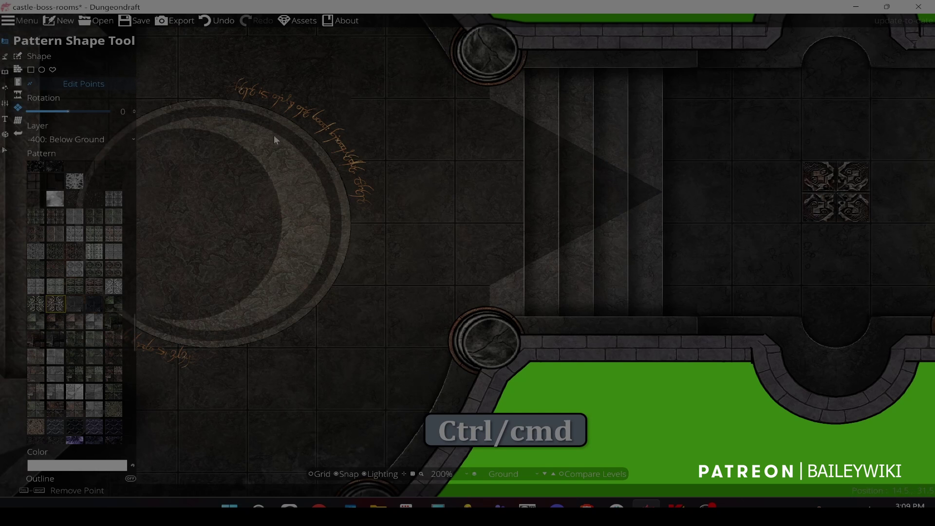
# - Choose a white ink path for the small southern pillared room and set its Transition In and Transition Out to Fade
pyautogui.scroll(-1, 266, 170)
pyautogui.scroll(-2, 266, 170)
pyautogui.moveTo(366, 242); pyautogui.dragTo(417, 165)
pyautogui.moveTo(625, 179); pyautogui.dragTo(485, 172)
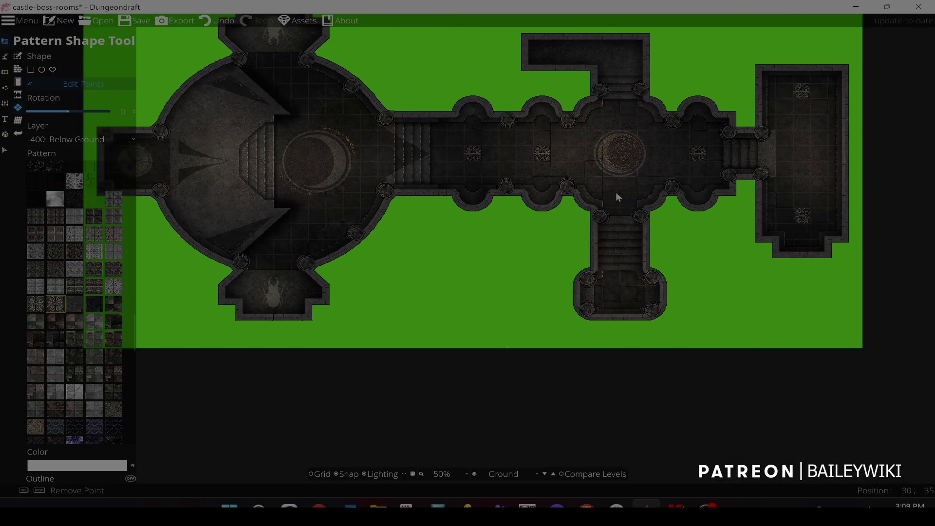
pyautogui.scroll(2, 617, 196)
pyautogui.click(5, 56)
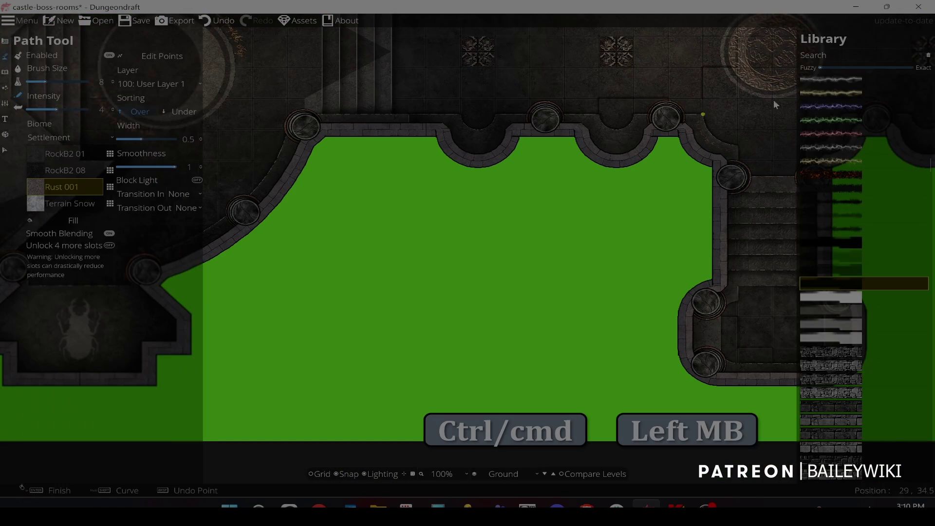
pyautogui.moveTo(663, 243); pyautogui.dragTo(414, 250)
pyautogui.scroll(4, 506, 272)
pyautogui.moveTo(506, 283); pyautogui.dragTo(445, 88)
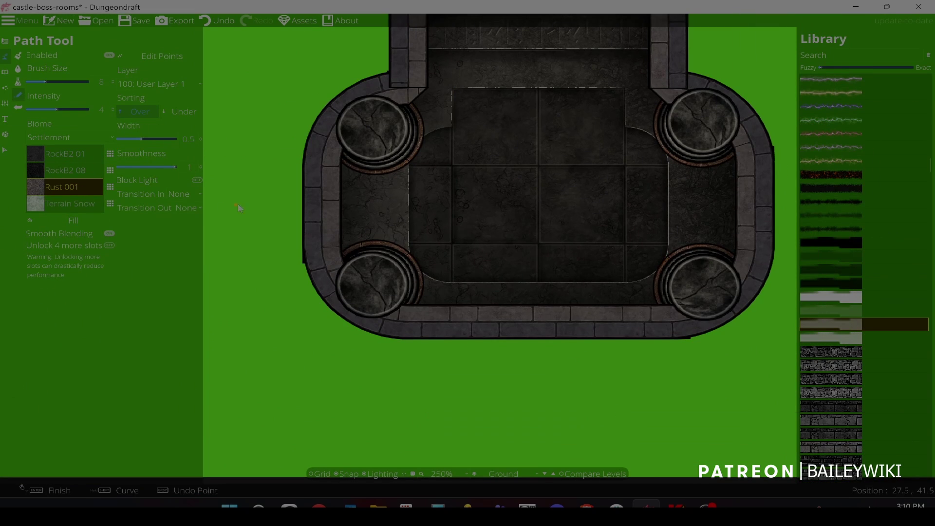
pyautogui.click(189, 208)
pyautogui.click(188, 233)
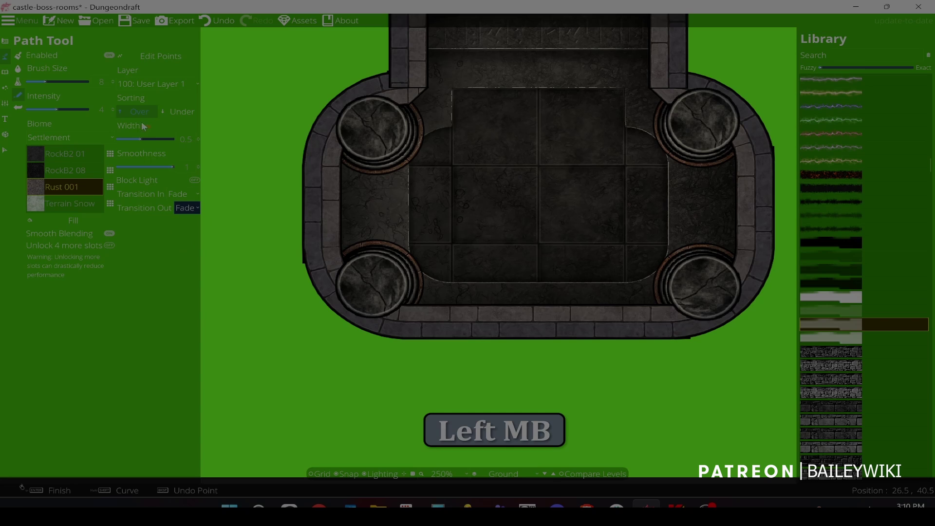
# - Try drawing white ink highlights along the tile seams in the southern pillared room, and undo them
pyautogui.rightClick(446, 174)
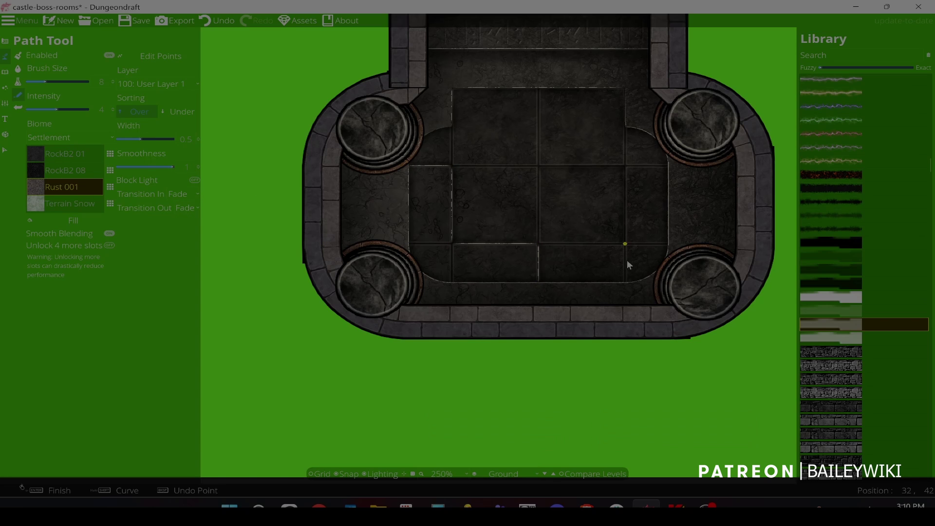
pyautogui.hotkey('ctrl', 'z')
pyautogui.hotkey('ctrl', 'z')
# - Draw fading Ink Path White 25 highlights along the floor tile seams in the southern pillared room
pyautogui.click(846, 311)
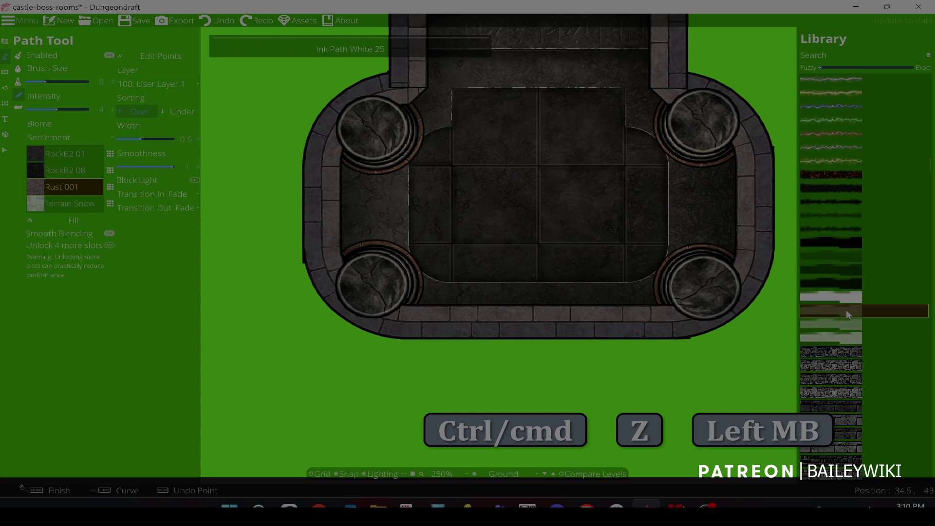
pyautogui.rightClick(448, 169)
pyautogui.rightClick(461, 248)
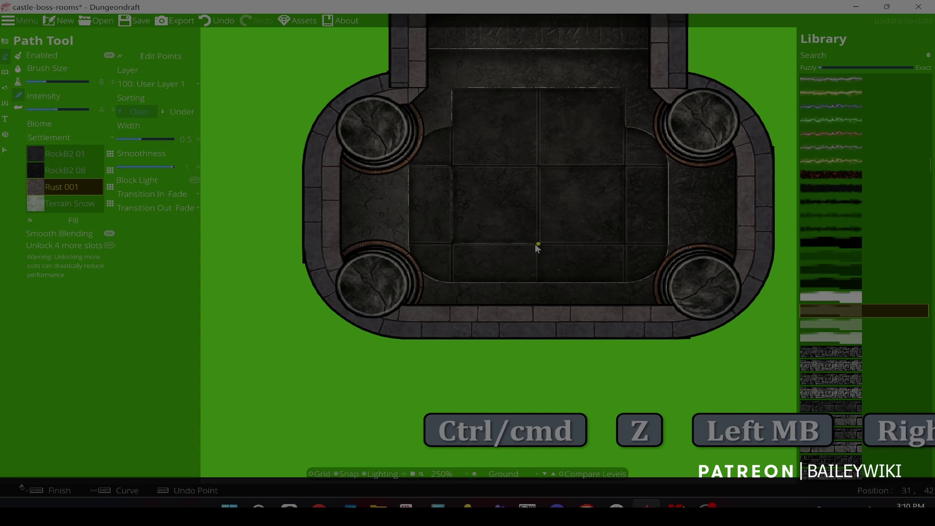
pyautogui.rightClick(536, 243)
pyautogui.click(545, 162)
pyautogui.click(624, 164)
pyautogui.rightClick(626, 241)
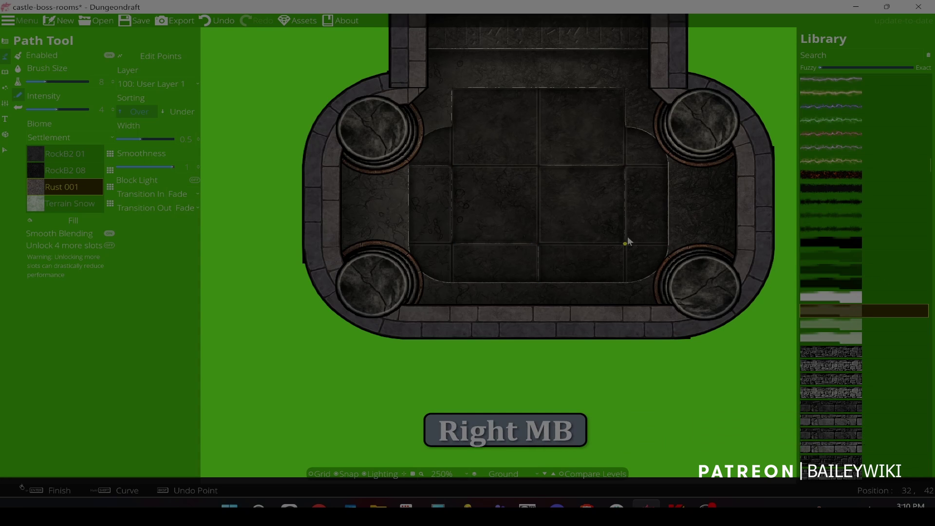
# - Add fading white ink highlights along the tile seams around the southern ornate tile in the rectangular east room
pyautogui.scroll(-2, 699, 192)
pyautogui.press('space')
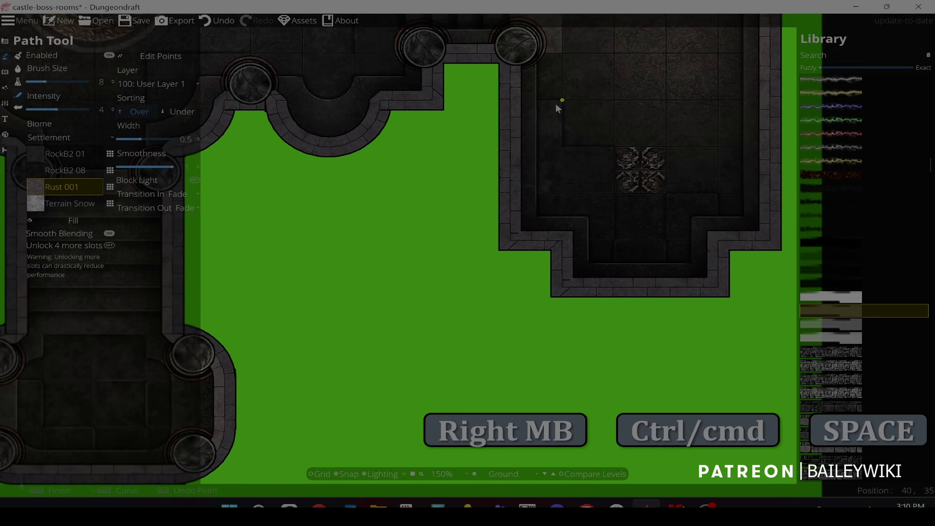
pyautogui.click(622, 242)
pyautogui.click(665, 242)
pyautogui.click(667, 195)
pyautogui.click(717, 195)
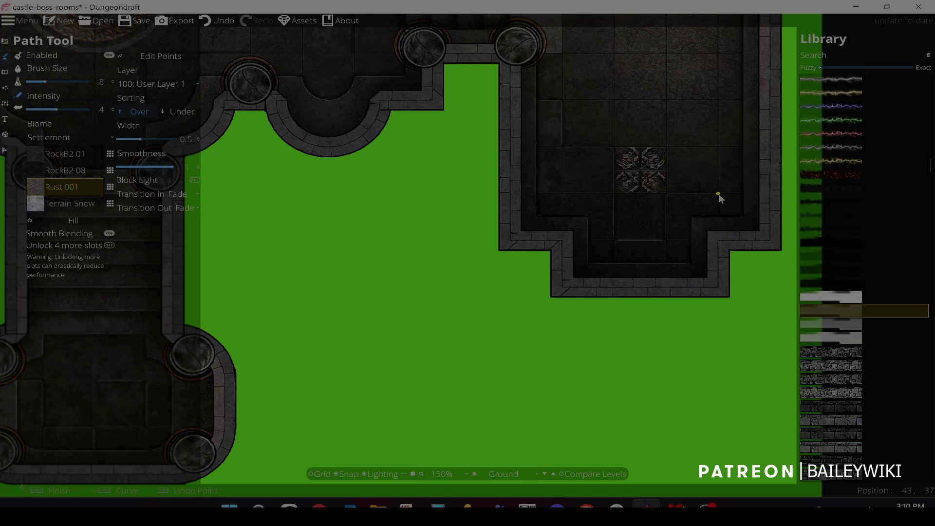
pyautogui.rightClick(717, 216)
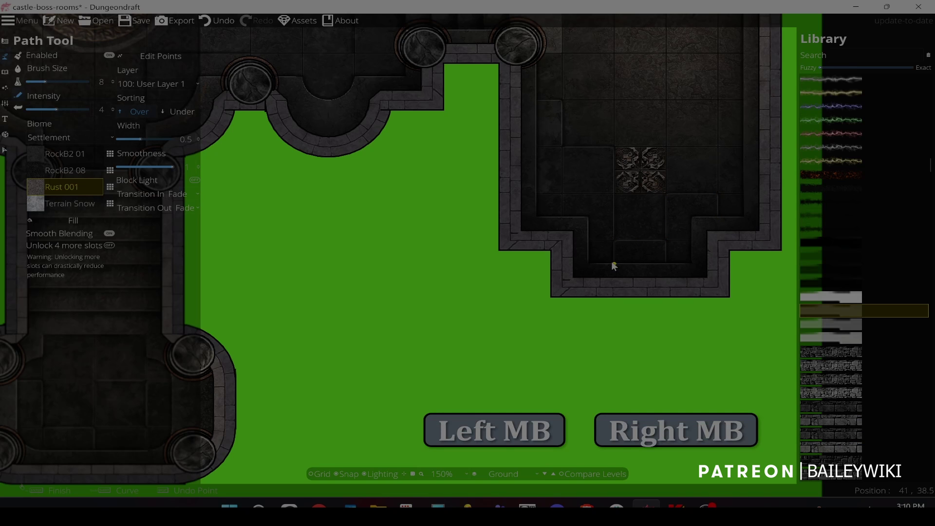
# - Highlight the tile edges around the northern ornate tile of the rectangular east room with the fading white ink path
pyautogui.press('space')
pyautogui.moveTo(618, 85); pyautogui.dragTo(561, 361)
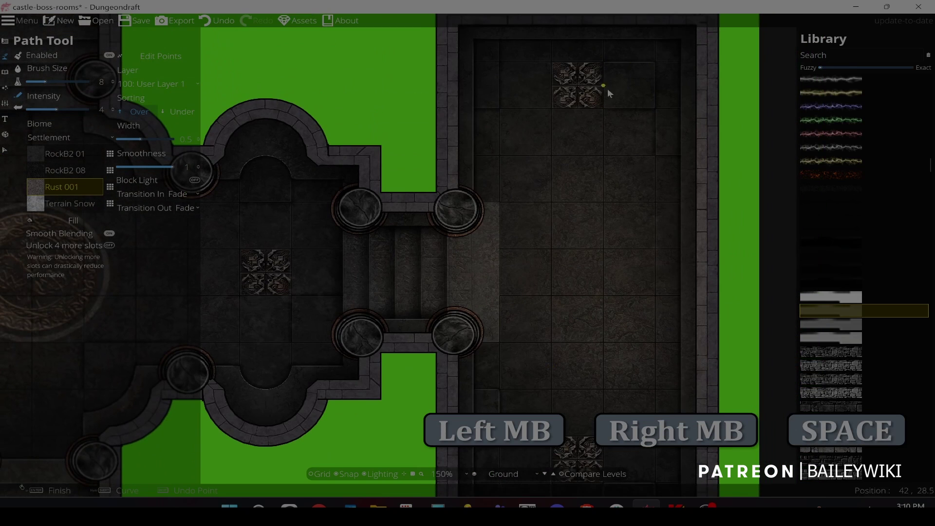
pyautogui.rightClick(657, 148)
pyautogui.click(680, 154)
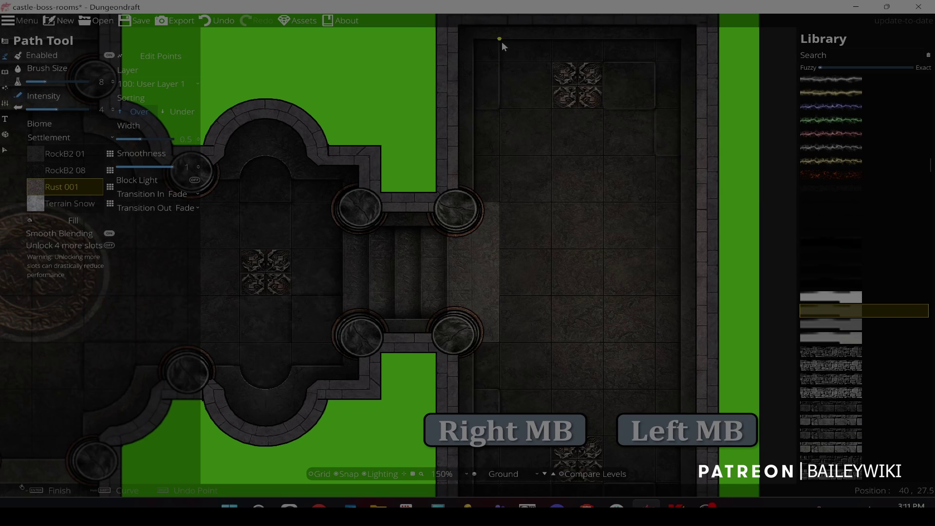
# - Highlight tile seams in the central hall with the white ink path and add a 0.1-wide shadow path in the circular boss room
pyautogui.press('space')
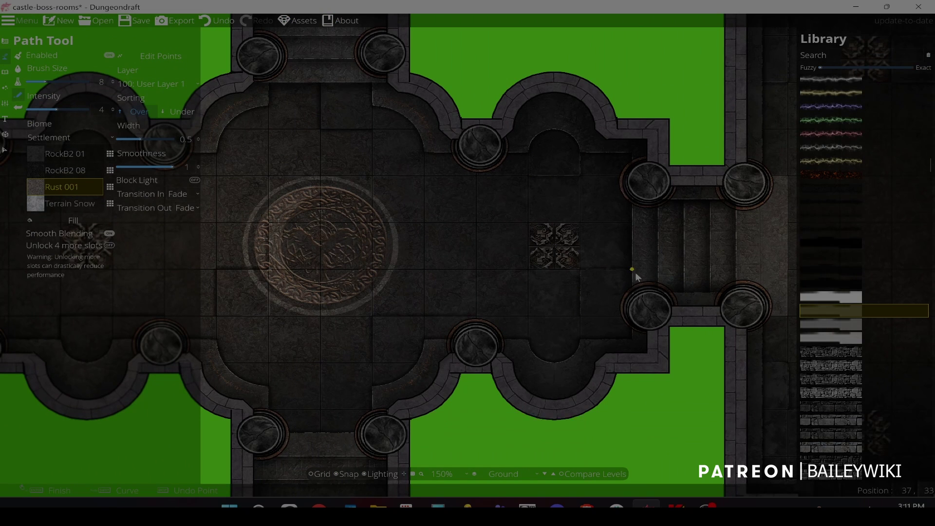
pyautogui.rightClick(565, 279)
pyautogui.click(377, 326)
pyautogui.press('space')
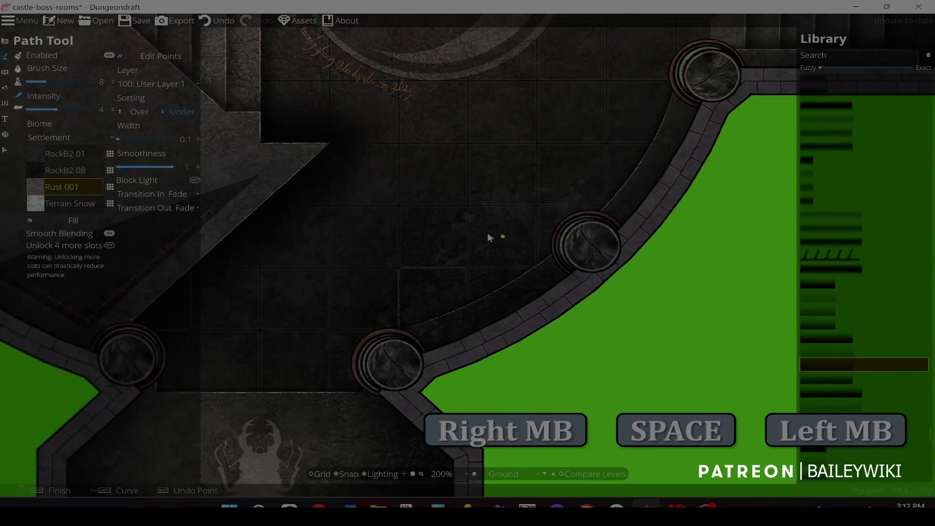
pyautogui.click(401, 269)
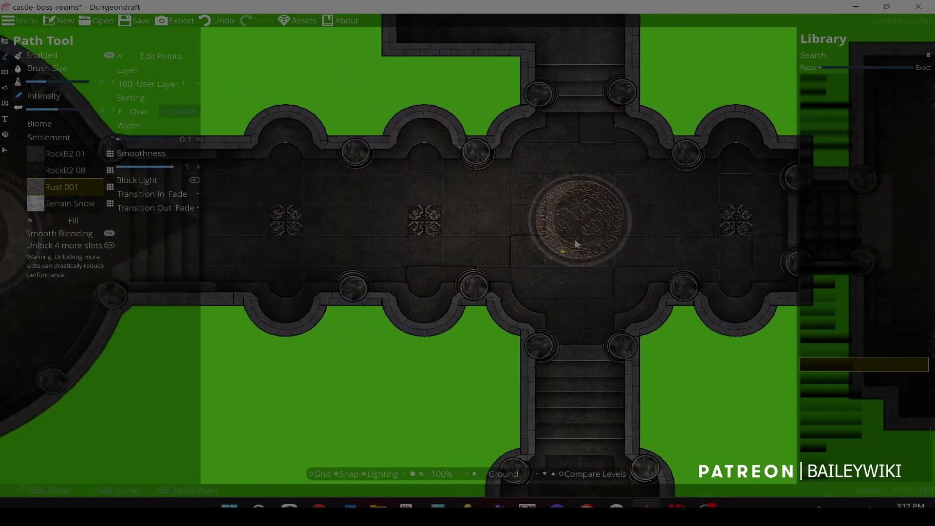
# - Search the path library for "skull"
pyautogui.press('space')
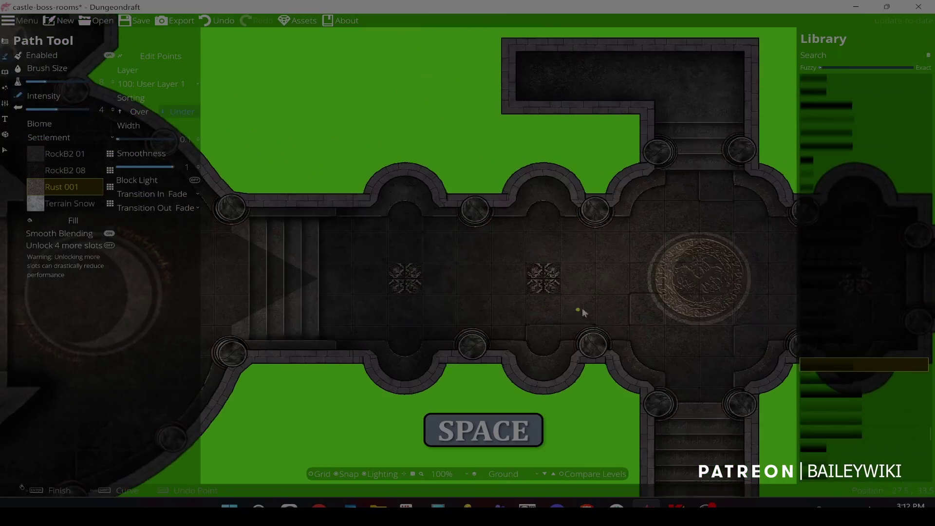
pyautogui.moveTo(265, 339); pyautogui.dragTo(511, 238)
pyautogui.moveTo(400, 246); pyautogui.dragTo(431, 255)
pyautogui.scroll(-1, 532, 253)
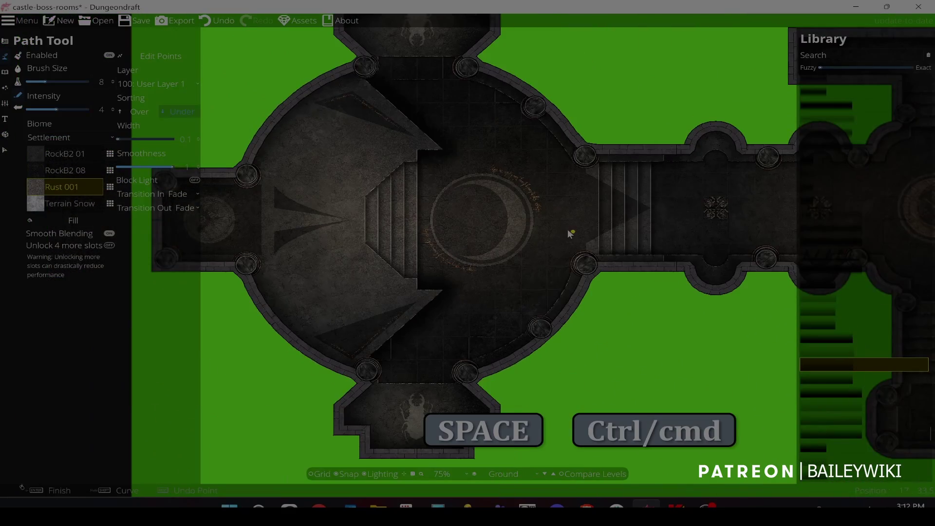
pyautogui.click(877, 56)
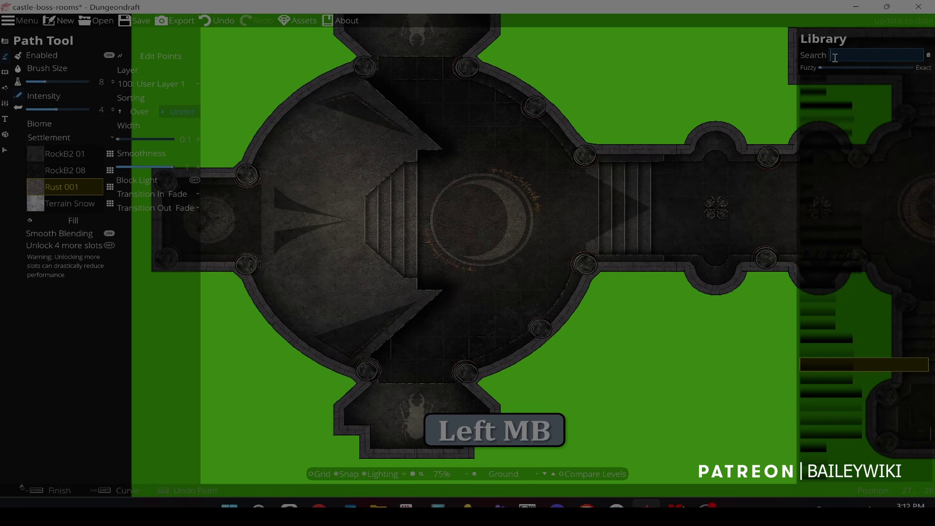
pyautogui.write('skull')
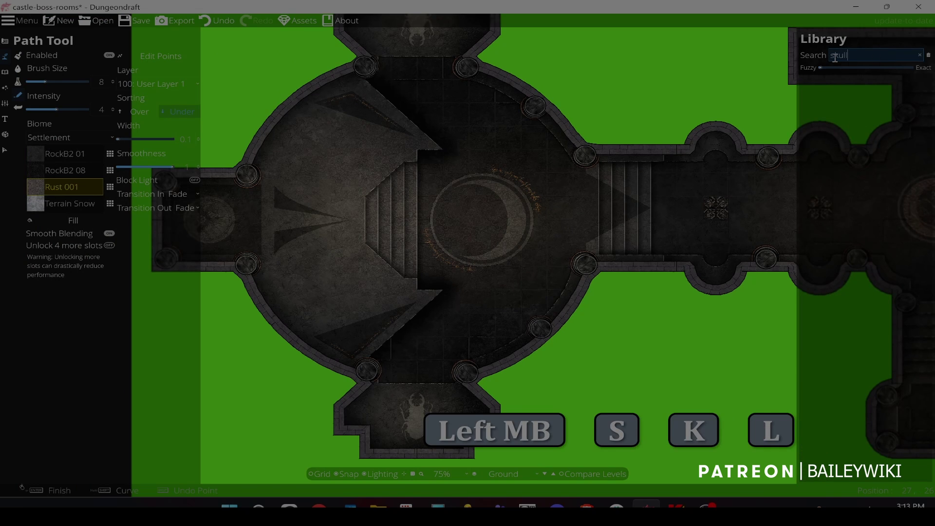